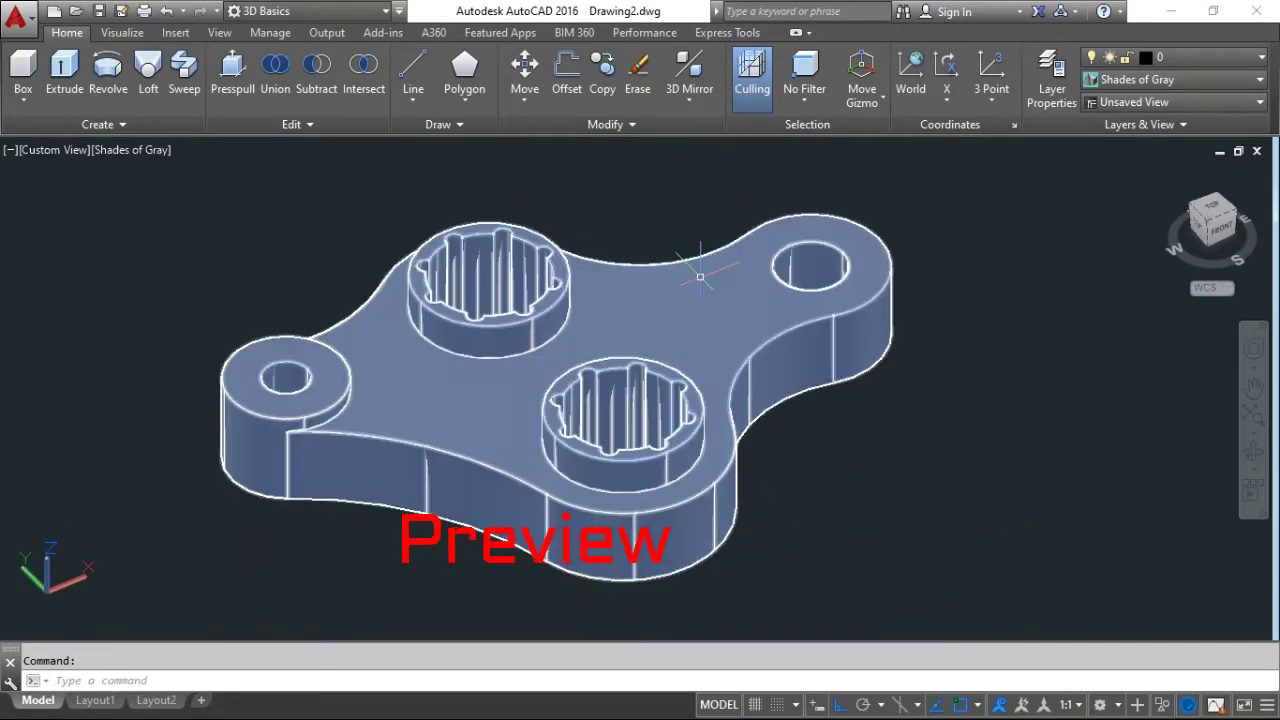
# Place the front base view on Layout1 with a projected top view below it.
pyautogui.moveTo(700, 271); pyautogui.dragTo(677, 294, button='middle')
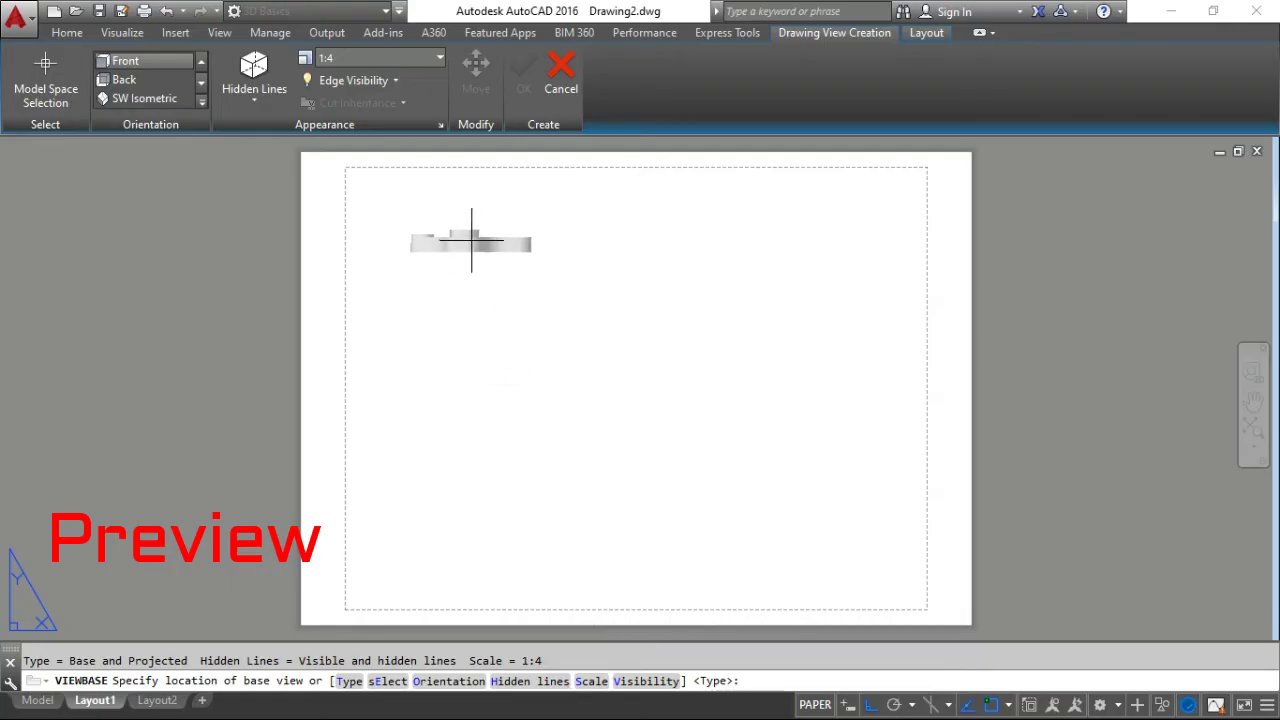
pyautogui.click(471, 240)
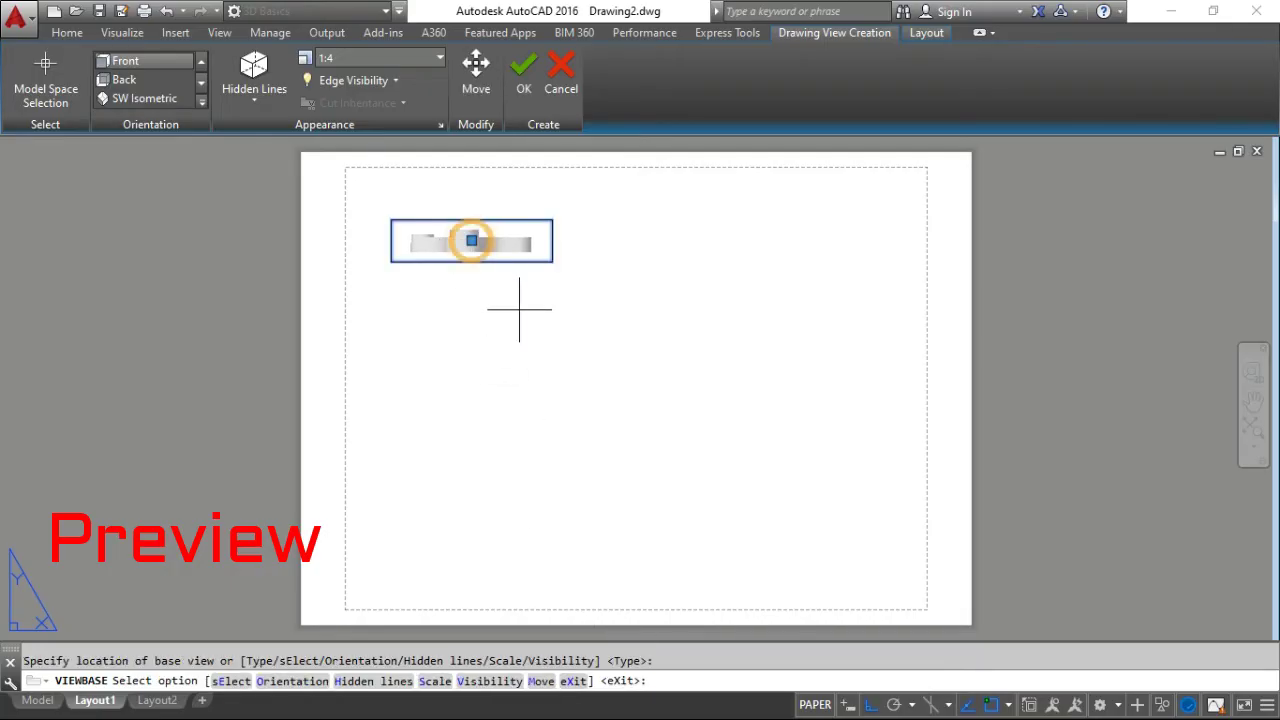
pyautogui.press('Return')
pyautogui.click(503, 334)
pyautogui.click(612, 338)
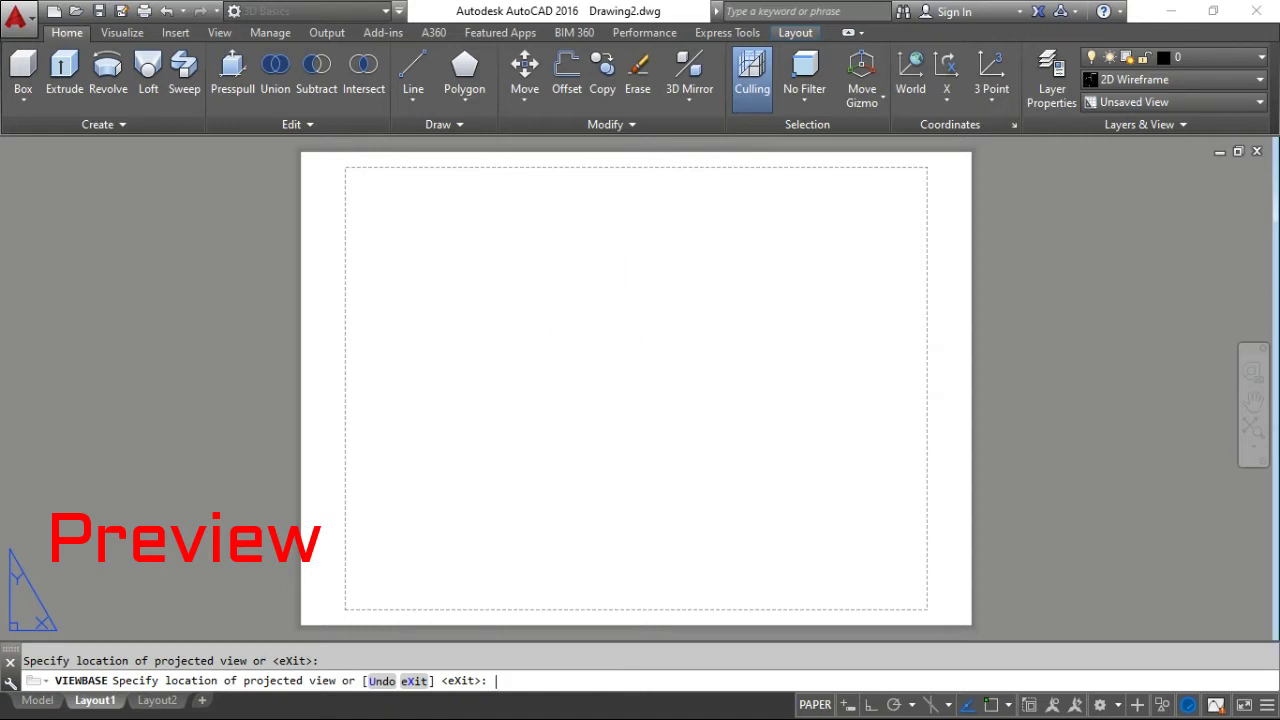
pyautogui.press('Return')
# Project an isometric view right of the top view from the front view, then edit it.
pyautogui.scroll(3, 534, 280)
pyautogui.moveTo(463, 283); pyautogui.dragTo(568, 345, button='middle')
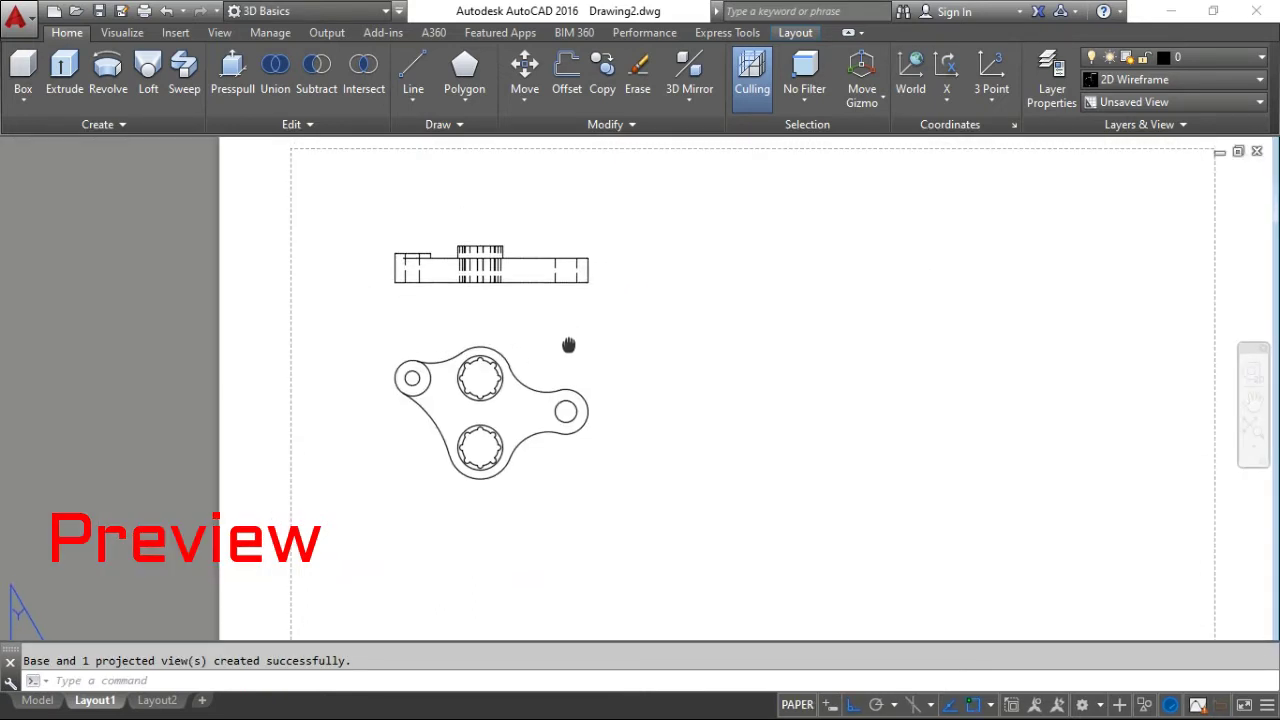
pyautogui.click(523, 283)
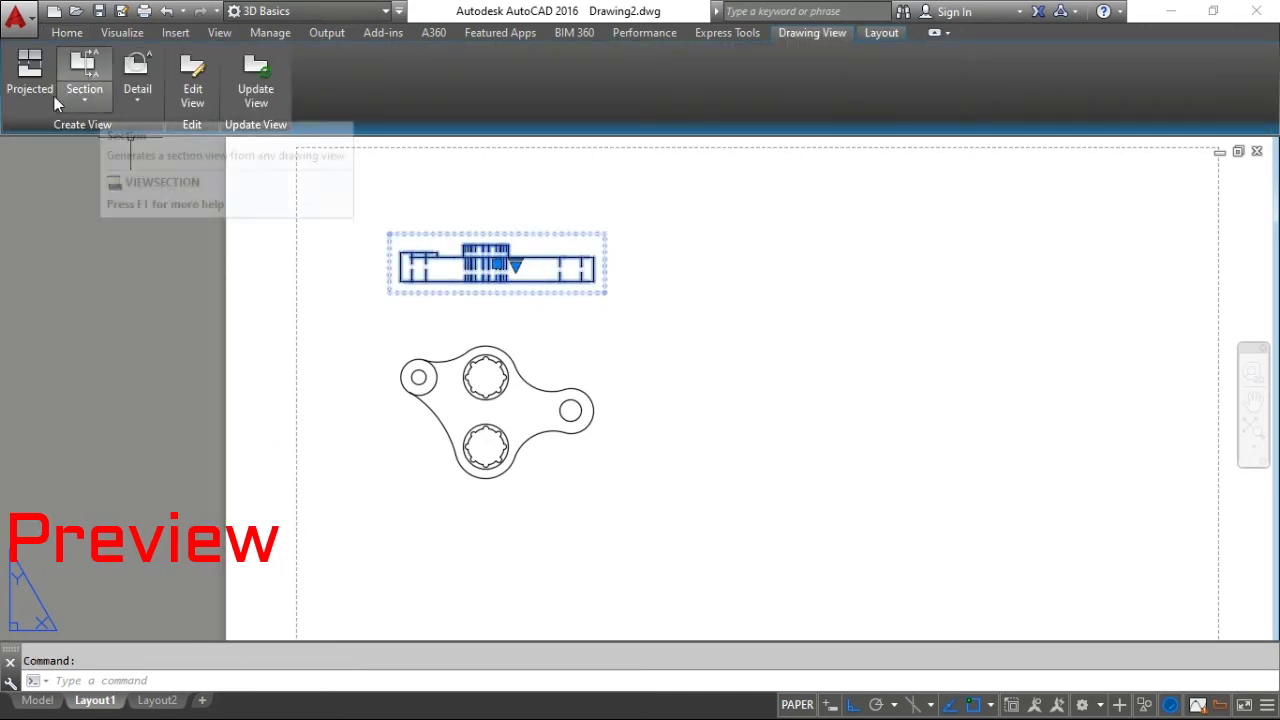
pyautogui.click(47, 94)
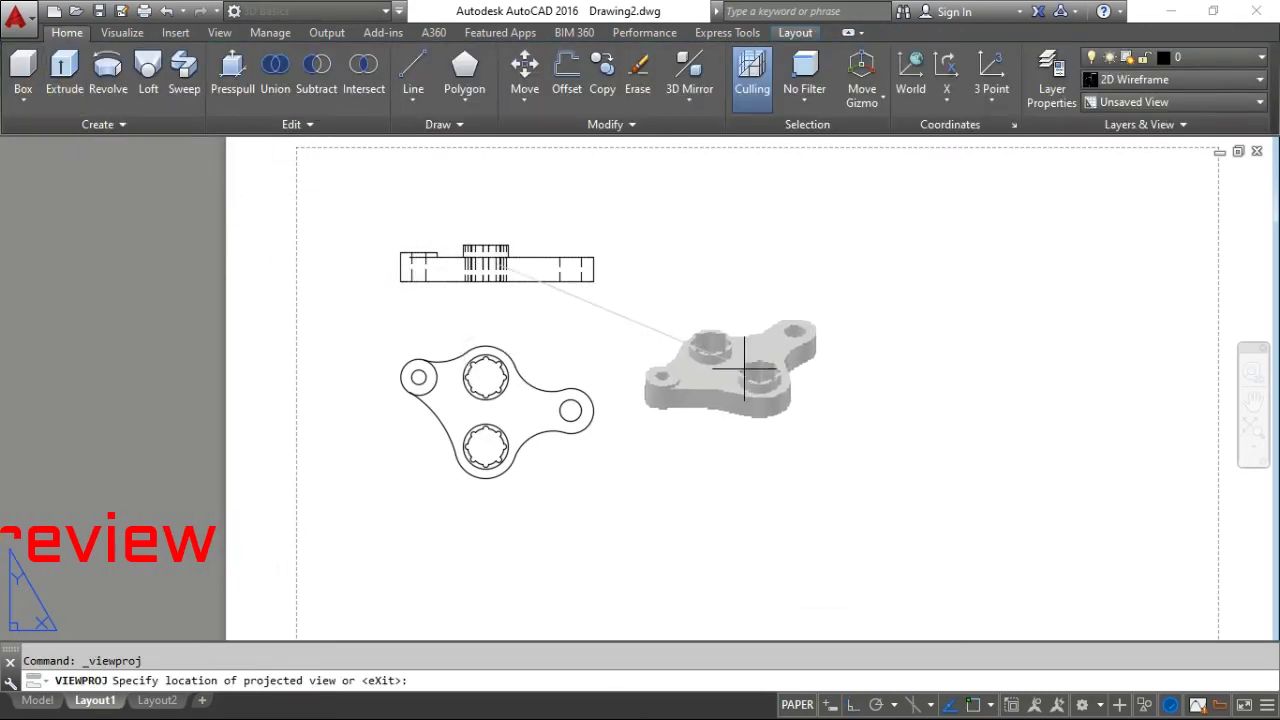
pyautogui.click(755, 348)
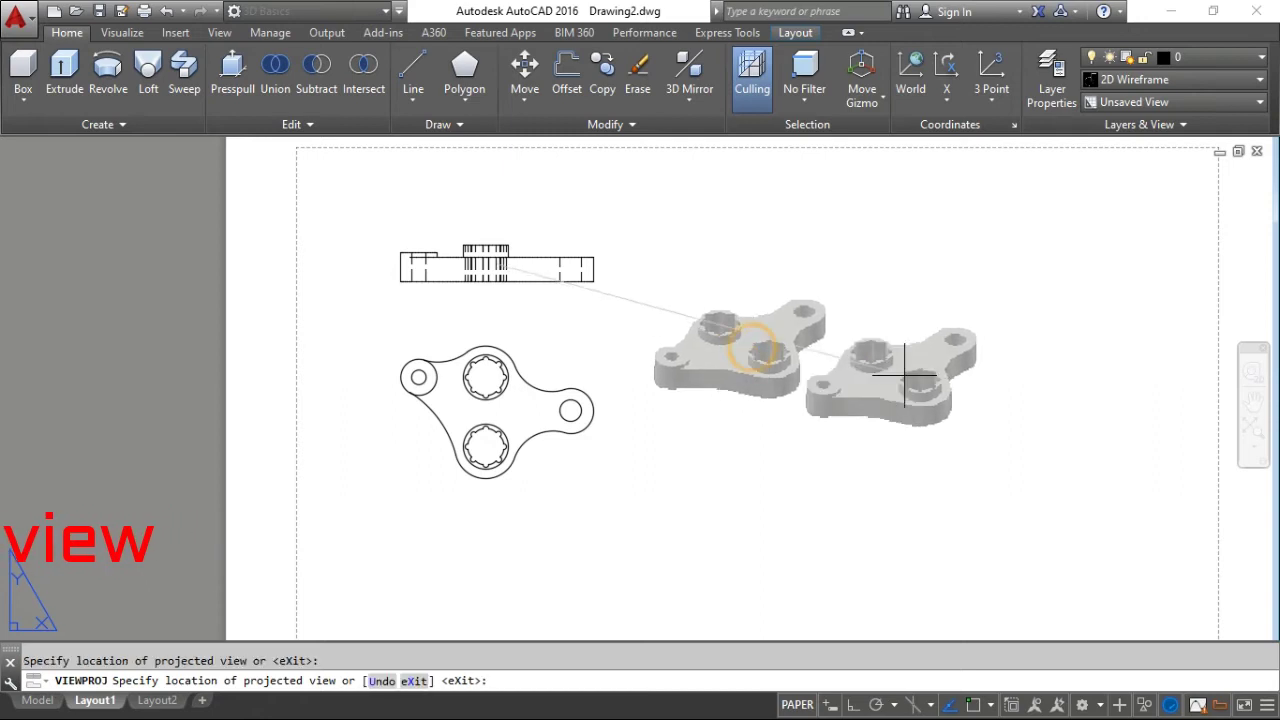
pyautogui.press('Return')
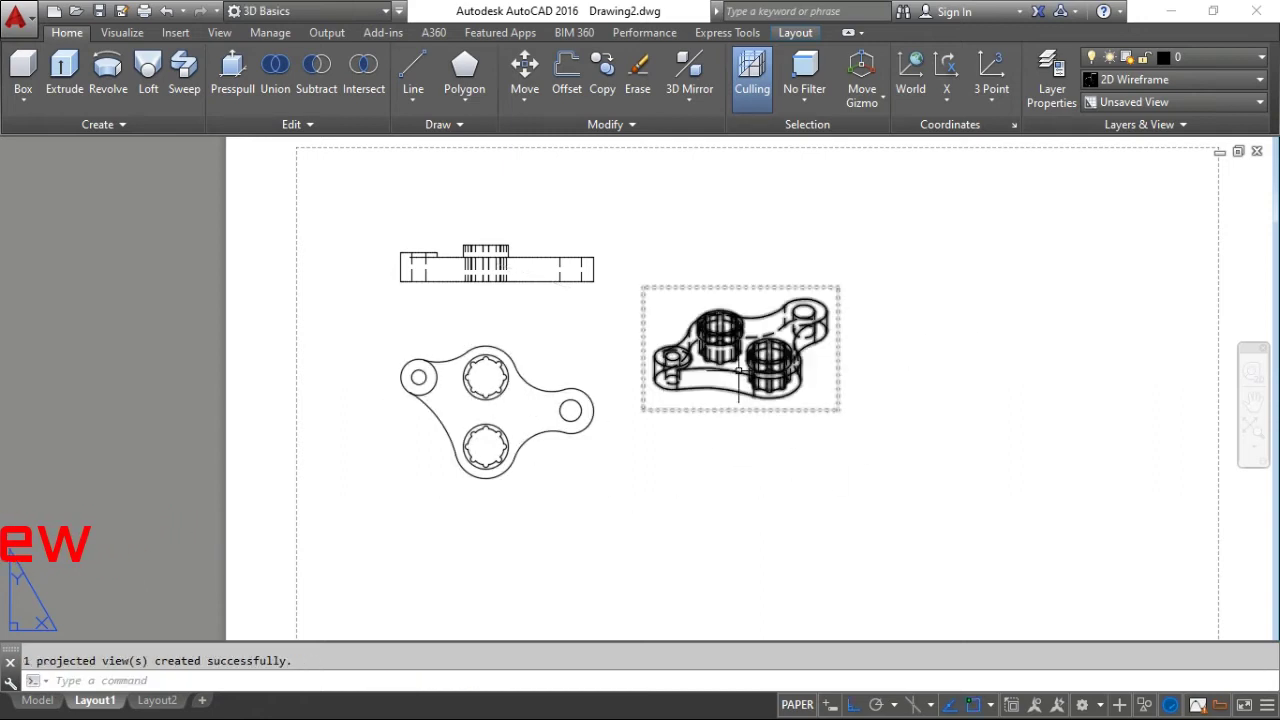
pyautogui.click(690, 340)
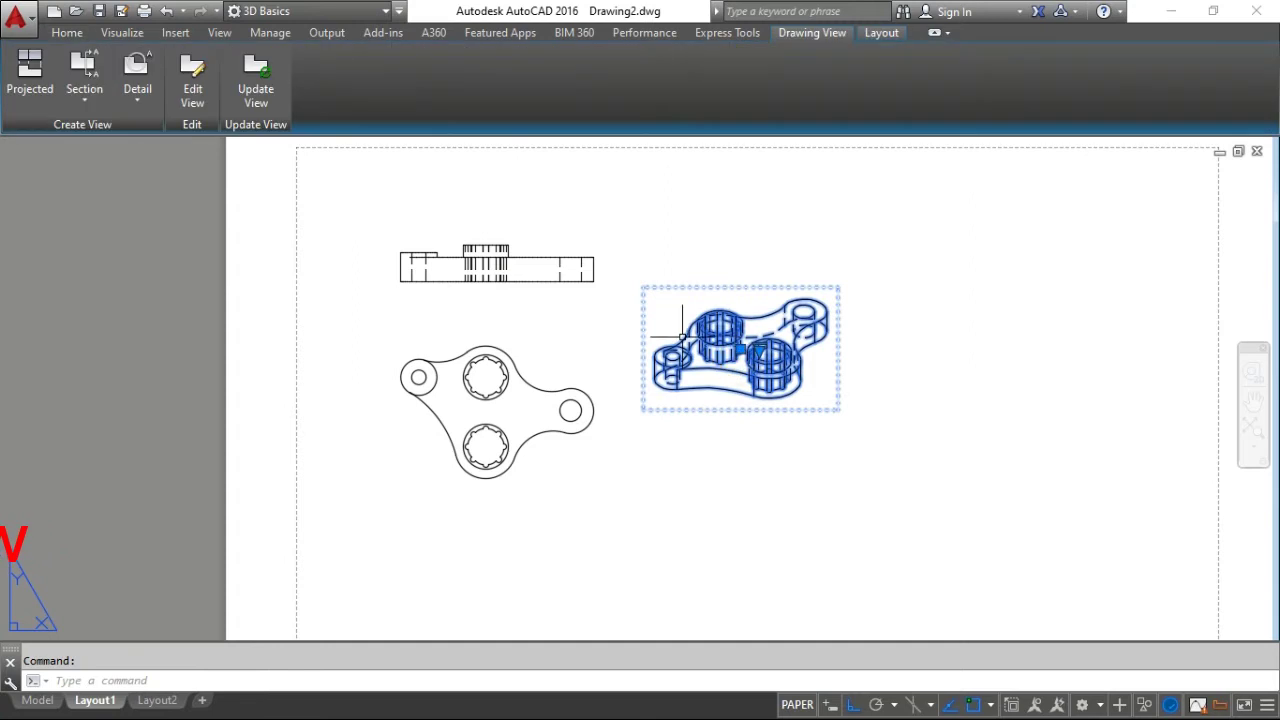
pyautogui.click(192, 80)
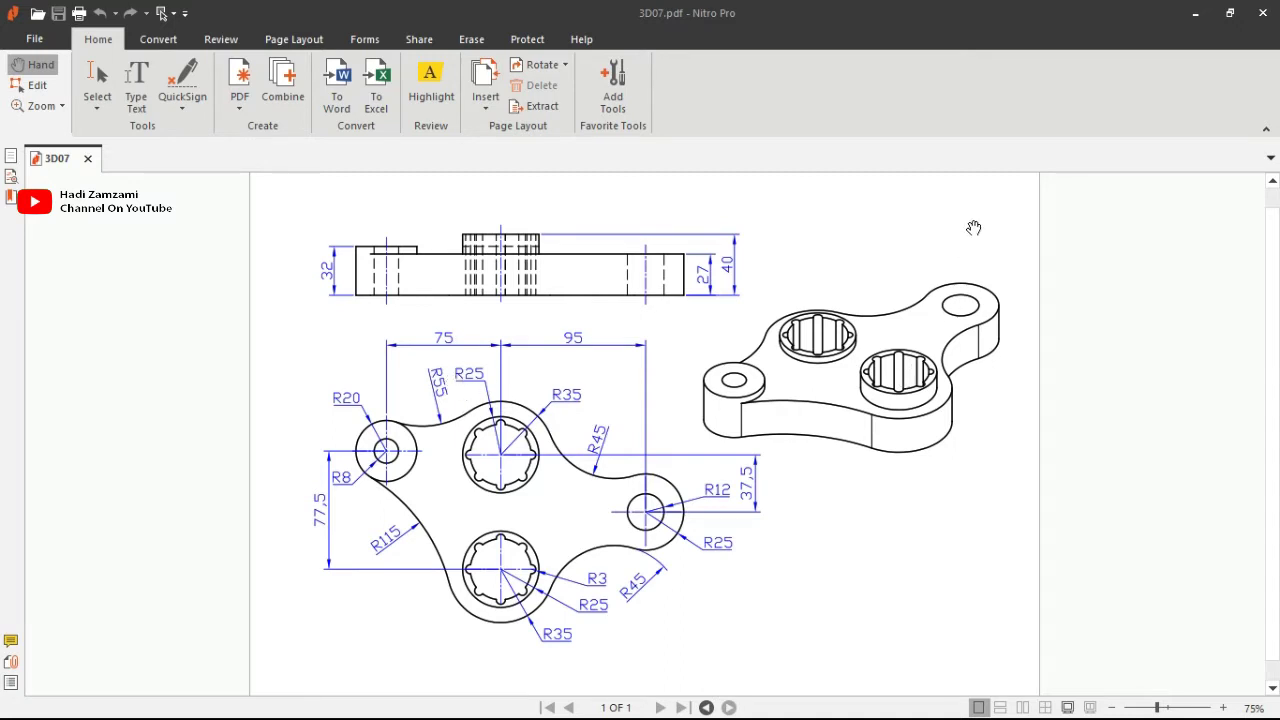
# Scroll the 3D07.pdf page slightly to frame the reference drawing at 75%.
pyautogui.scroll(-1, 900, 405)
pyautogui.scroll(2, 880, 460)
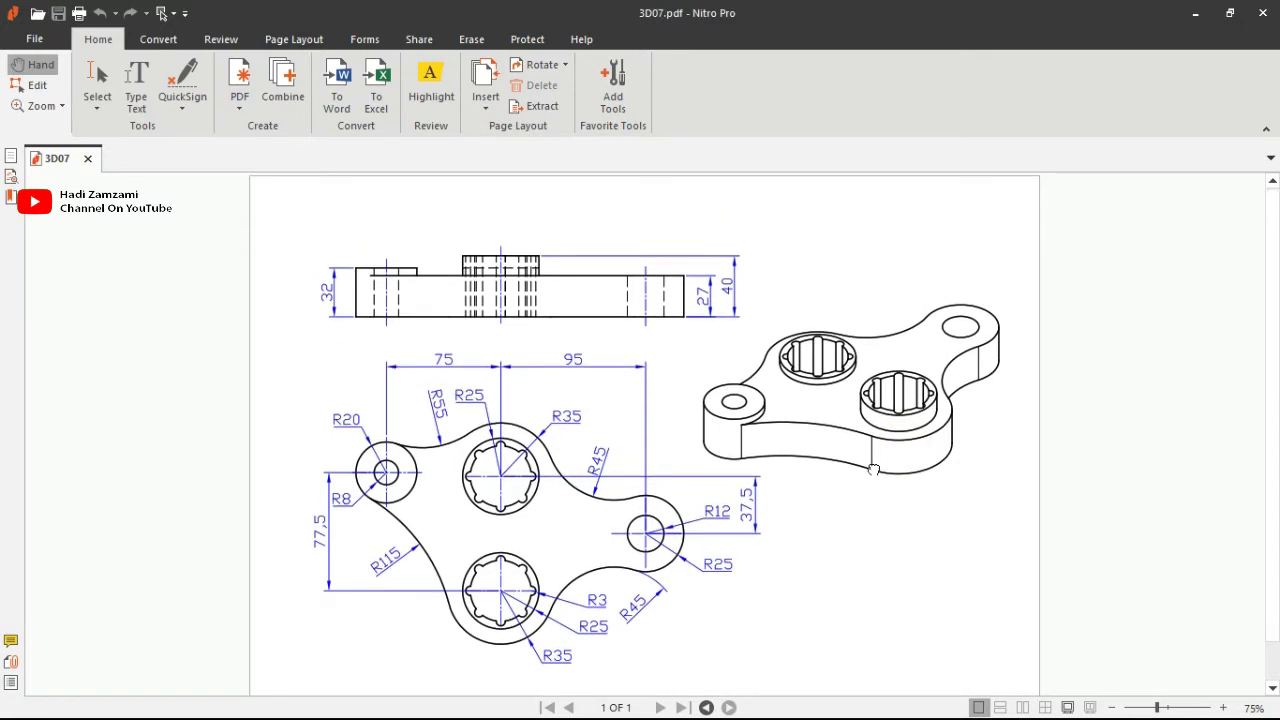
pyautogui.scroll(-2, 873, 468)
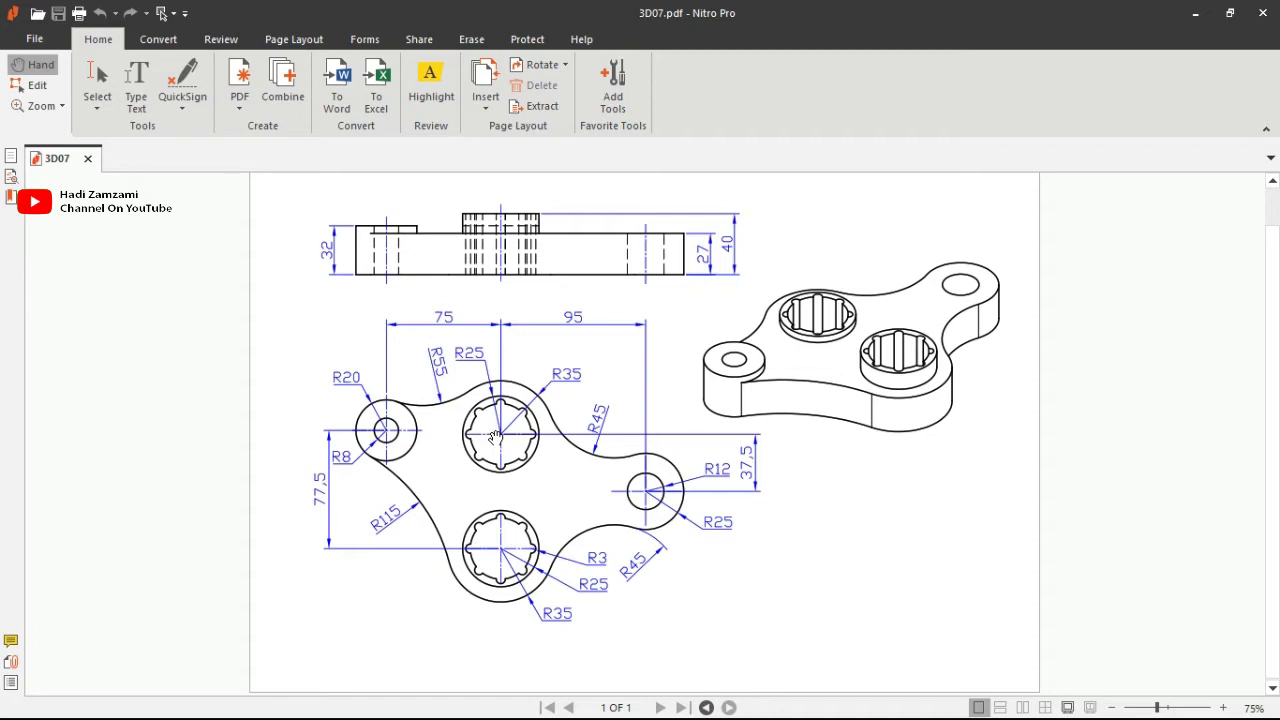
# Zoom 3D07.pdf to 150% and pan across the R25/R35 hub radii and 75/95 side-view dimensions.
pyautogui.keyDown('ctrl'); pyautogui.scroll(3, 495, 437); pyautogui.keyUp('ctrl')
pyautogui.moveTo(465, 440)
pyautogui.mouseDown()
pyautogui.moveTo(499, 444)
pyautogui.moveTo(549, 298)
pyautogui.mouseUp()
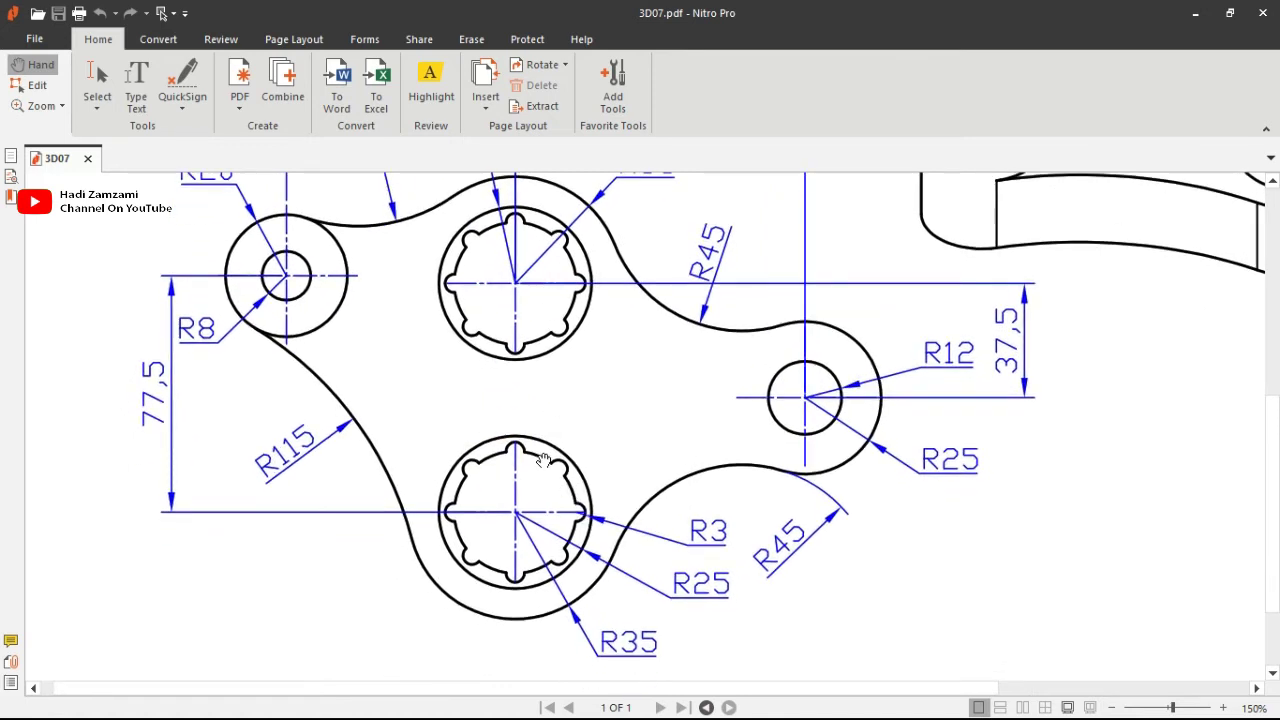
pyautogui.moveTo(557, 377)
pyautogui.mouseDown()
pyautogui.moveTo(569, 429)
pyautogui.moveTo(599, 345)
pyautogui.mouseUp()
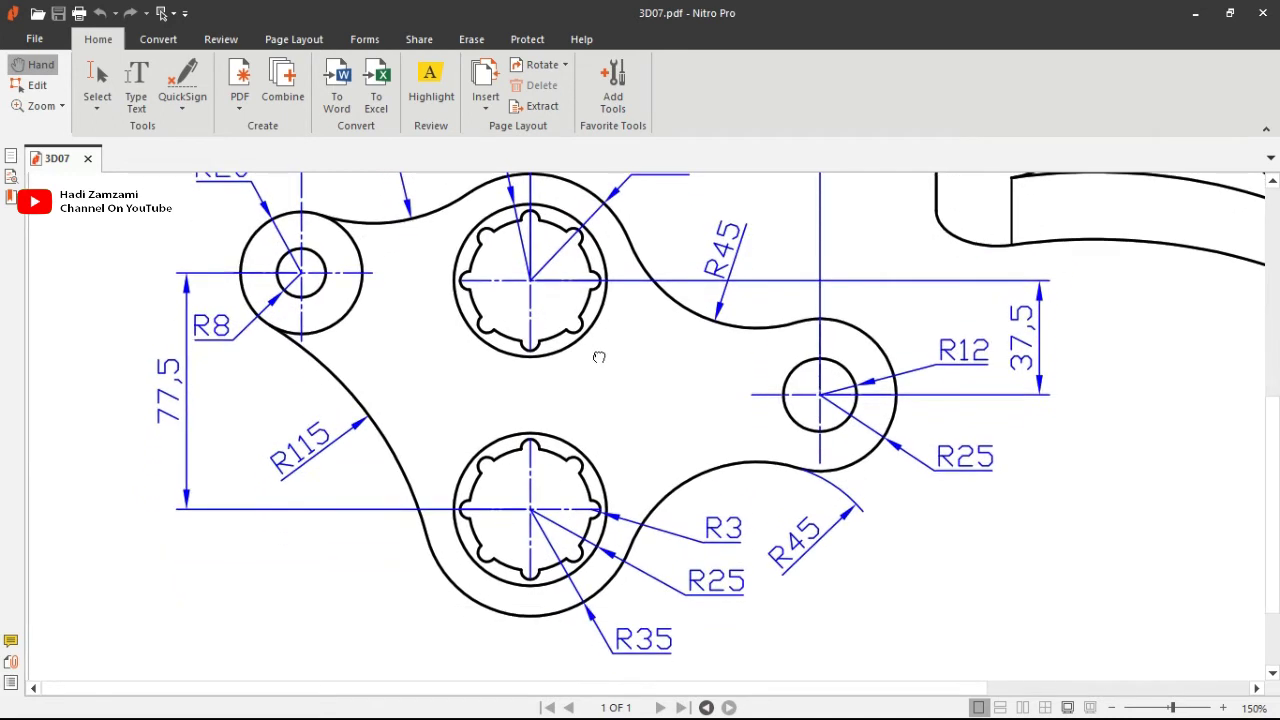
pyautogui.scroll(2, 630, 400)
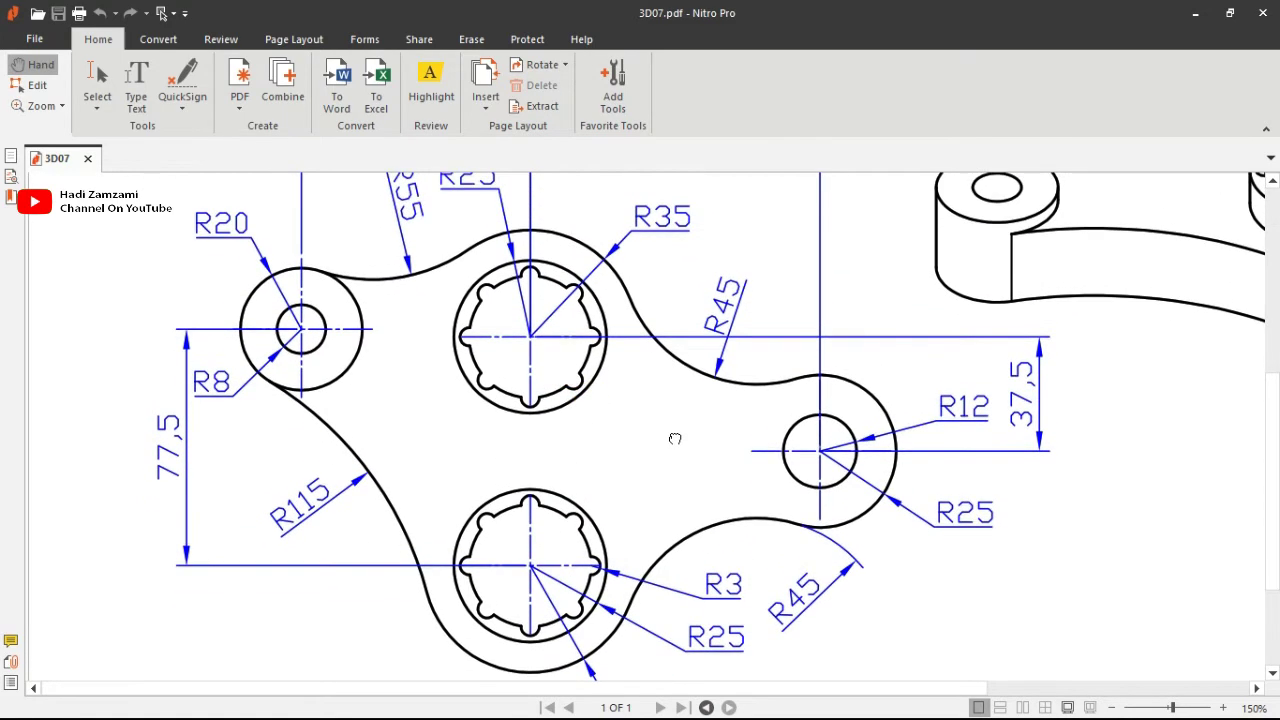
pyautogui.scroll(2, 674, 490)
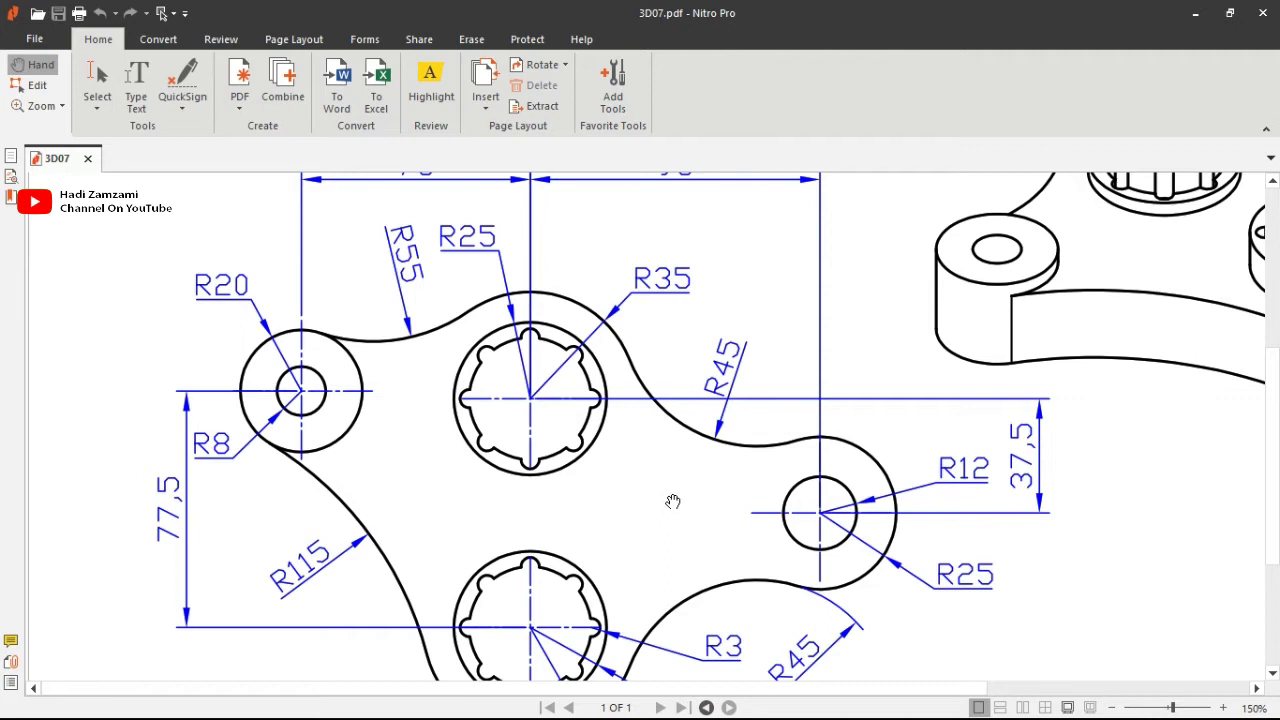
pyautogui.moveTo(588, 530)
pyautogui.mouseDown()
pyautogui.moveTo(636, 389)
pyautogui.moveTo(630, 533)
pyautogui.moveTo(666, 374)
pyautogui.mouseUp()
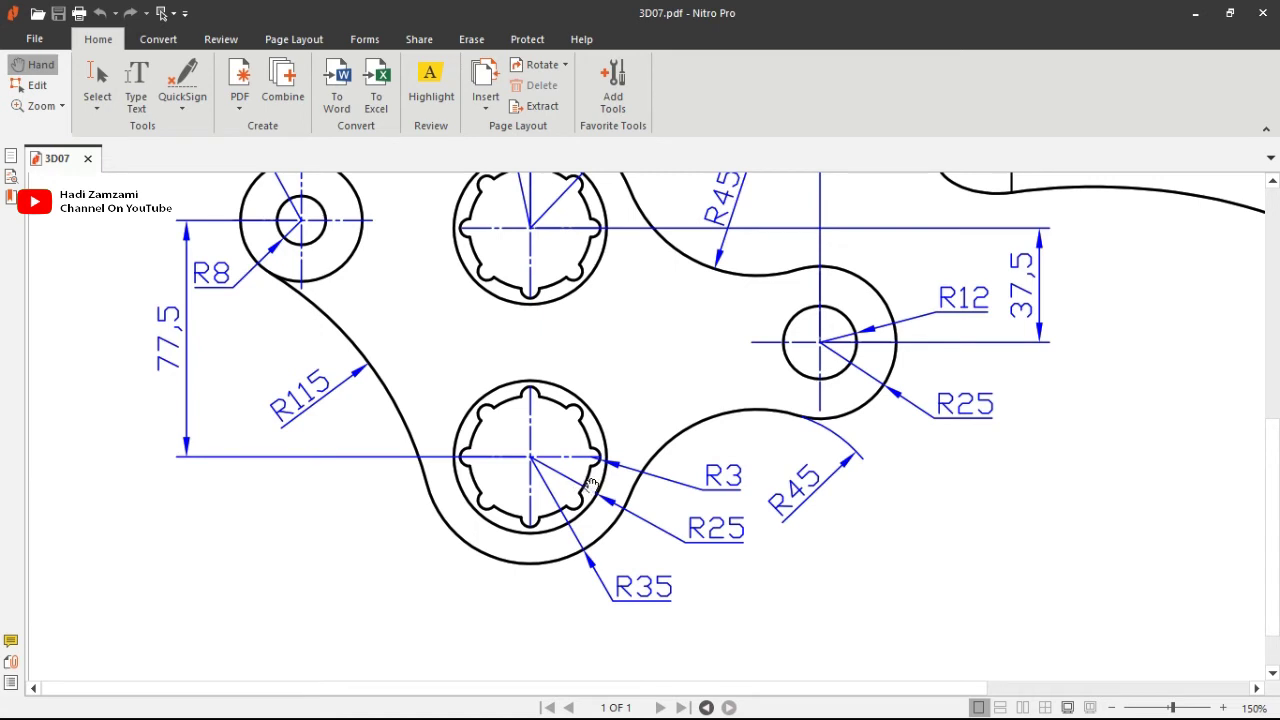
pyautogui.moveTo(583, 432)
pyautogui.mouseDown()
pyautogui.moveTo(580, 578)
pyautogui.moveTo(575, 546)
pyautogui.mouseUp()
pyautogui.moveTo(580, 371)
pyautogui.mouseDown()
pyautogui.moveTo(625, 567)
pyautogui.moveTo(543, 346)
pyautogui.moveTo(486, 563)
pyautogui.moveTo(614, 346)
pyautogui.mouseUp()
pyautogui.moveTo(593, 602)
pyautogui.mouseDown()
pyautogui.moveTo(695, 497)
pyautogui.moveTo(690, 523)
pyautogui.mouseUp()
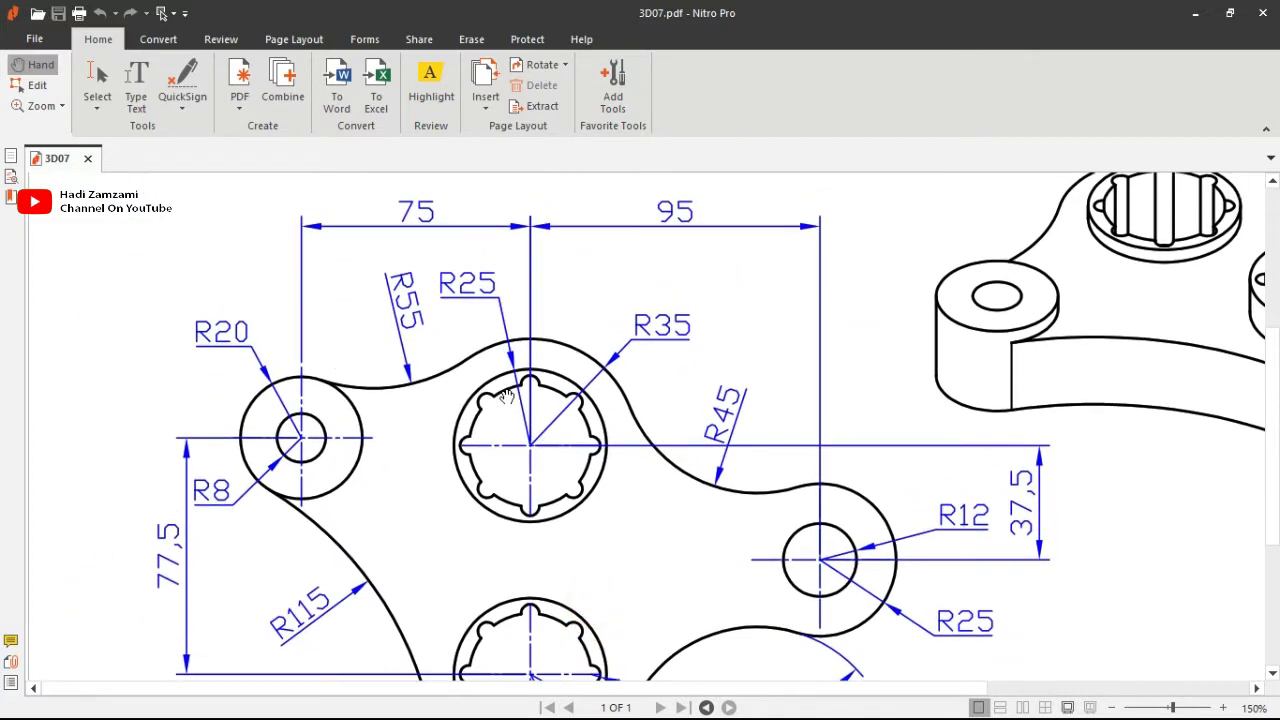
pyautogui.scroll(-1, 508, 385)
pyautogui.scroll(-2, 508, 385)
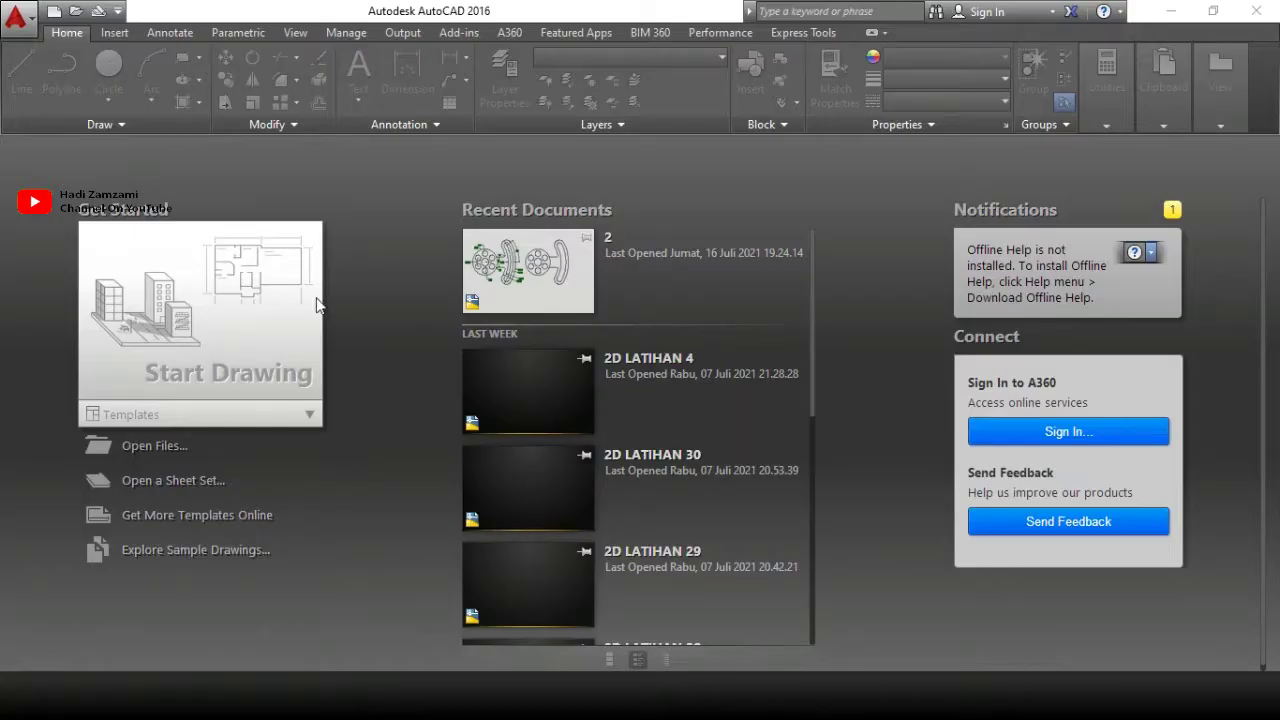
# Drop down the Start Drawing Templates list and scroll through the .dwt files.
pyautogui.click(264, 420)
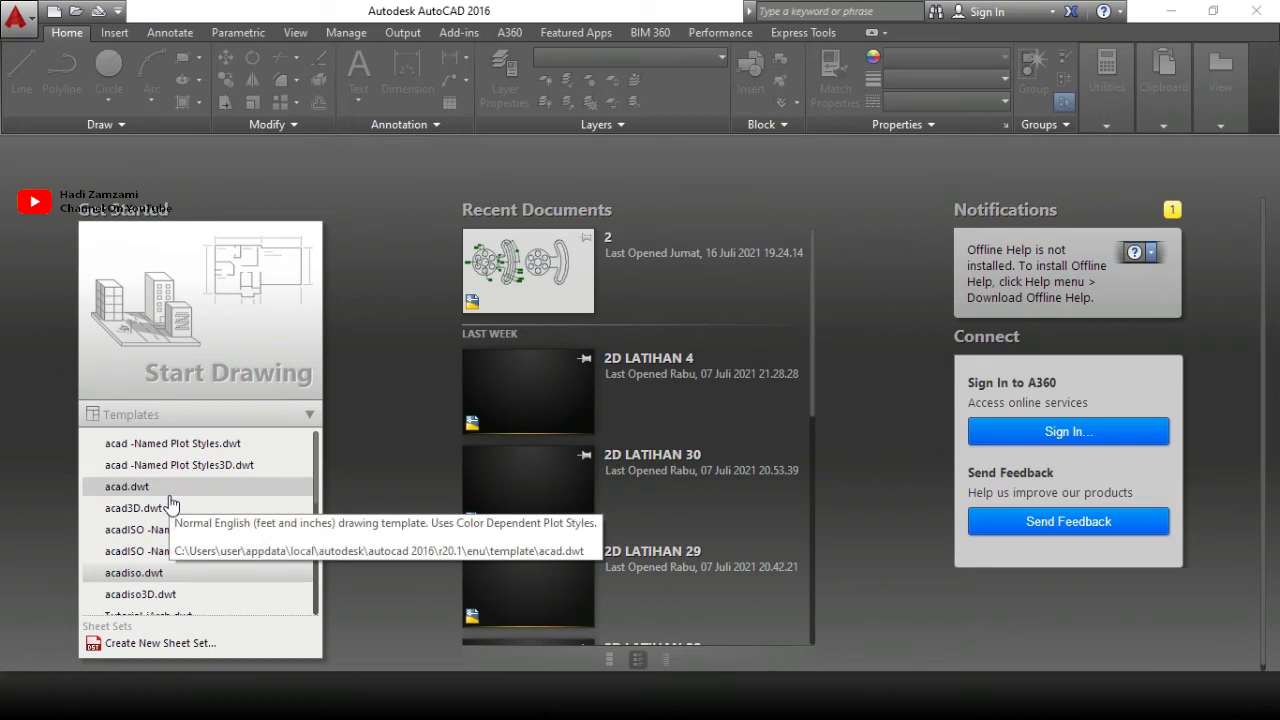
pyautogui.scroll(-3, 250, 500)
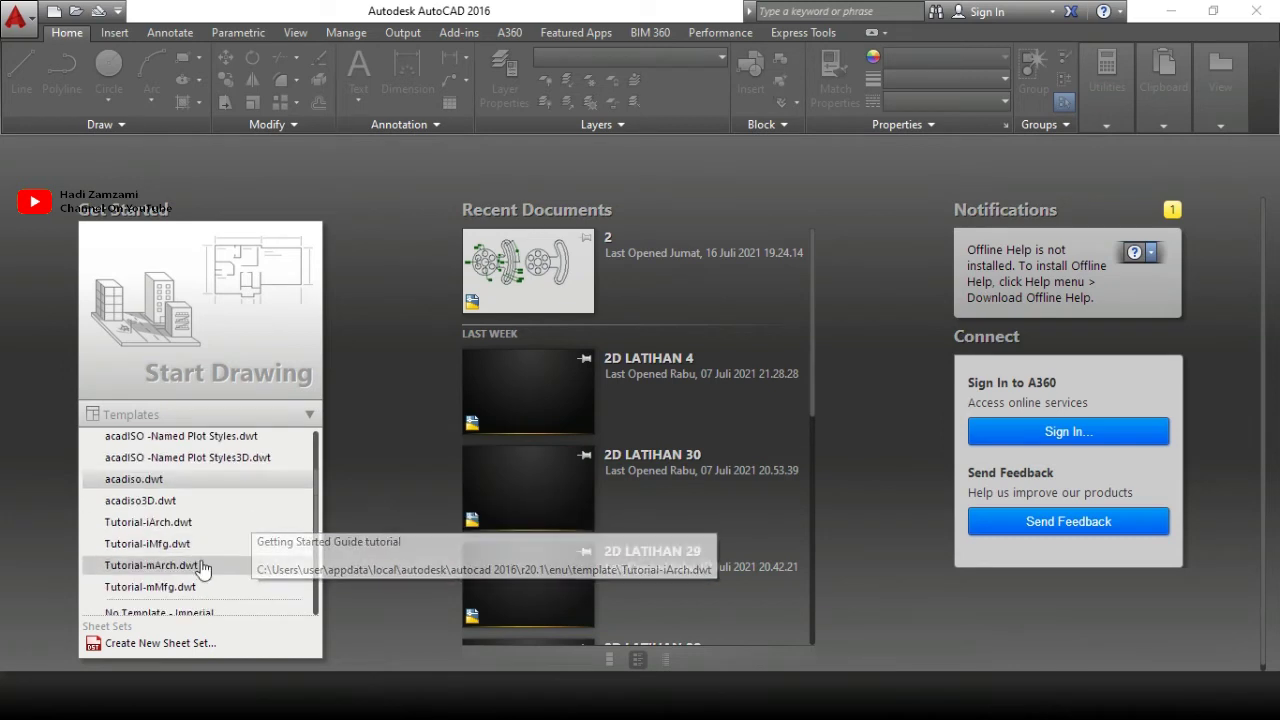
pyautogui.scroll(3, 175, 508)
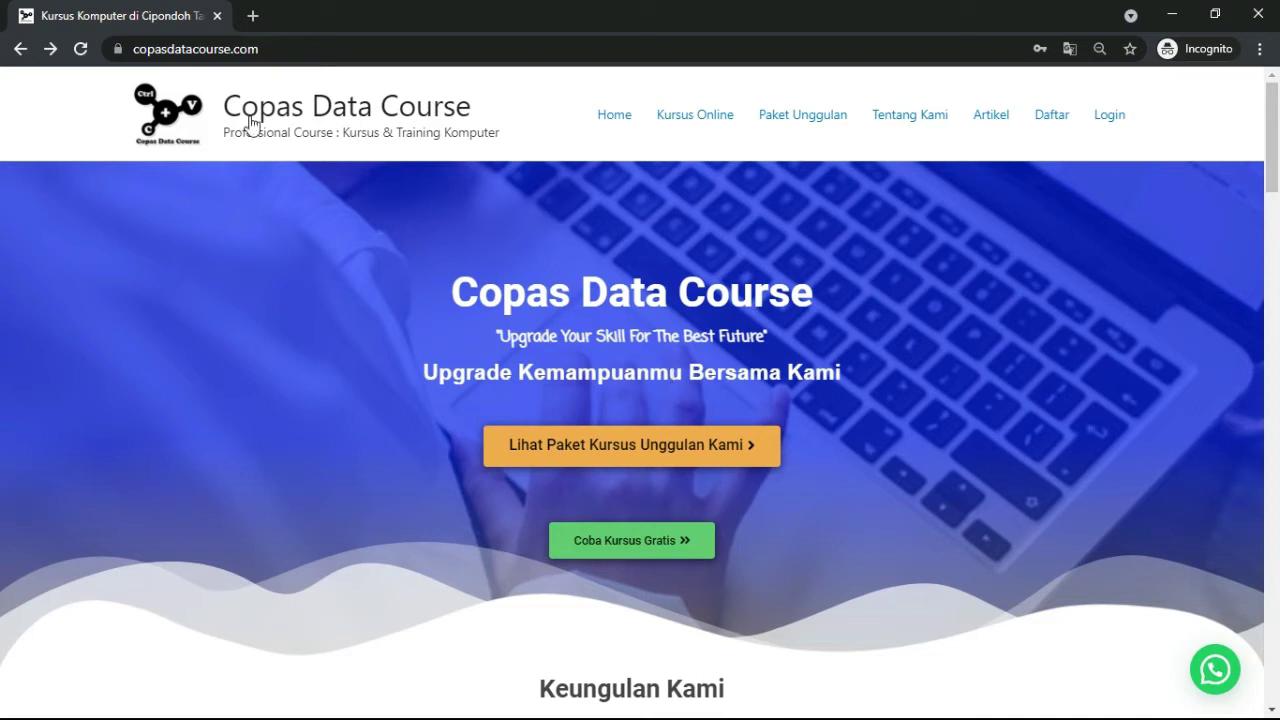
# Follow the green Coba Kursus Gratis button to the free AutoCAD course page.
pyautogui.click(256, 49)
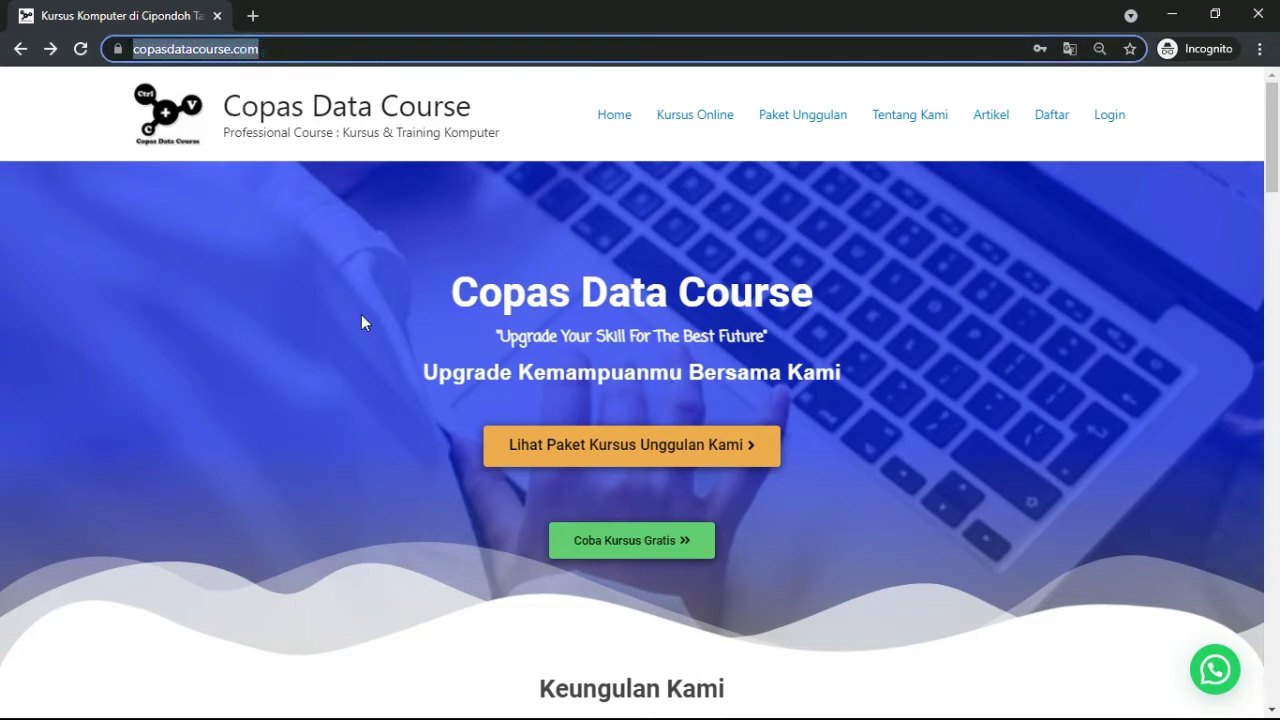
pyautogui.click(590, 540)
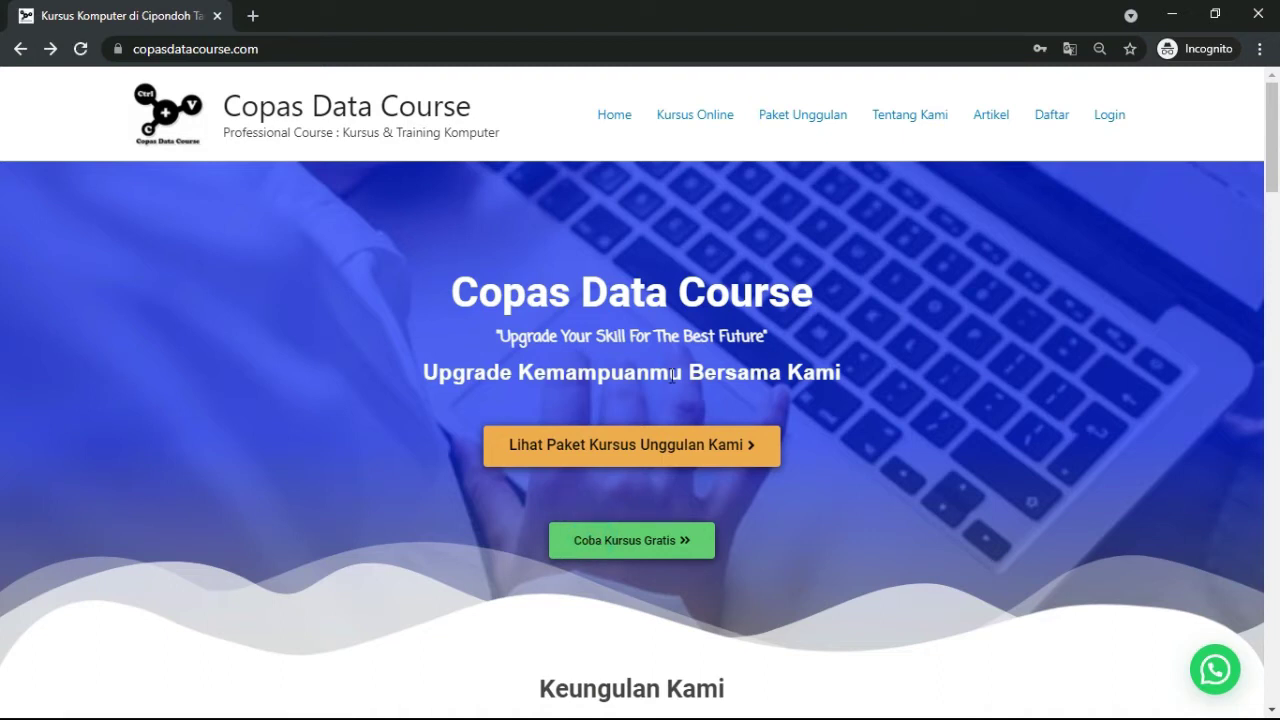
pyautogui.click(262, 50)
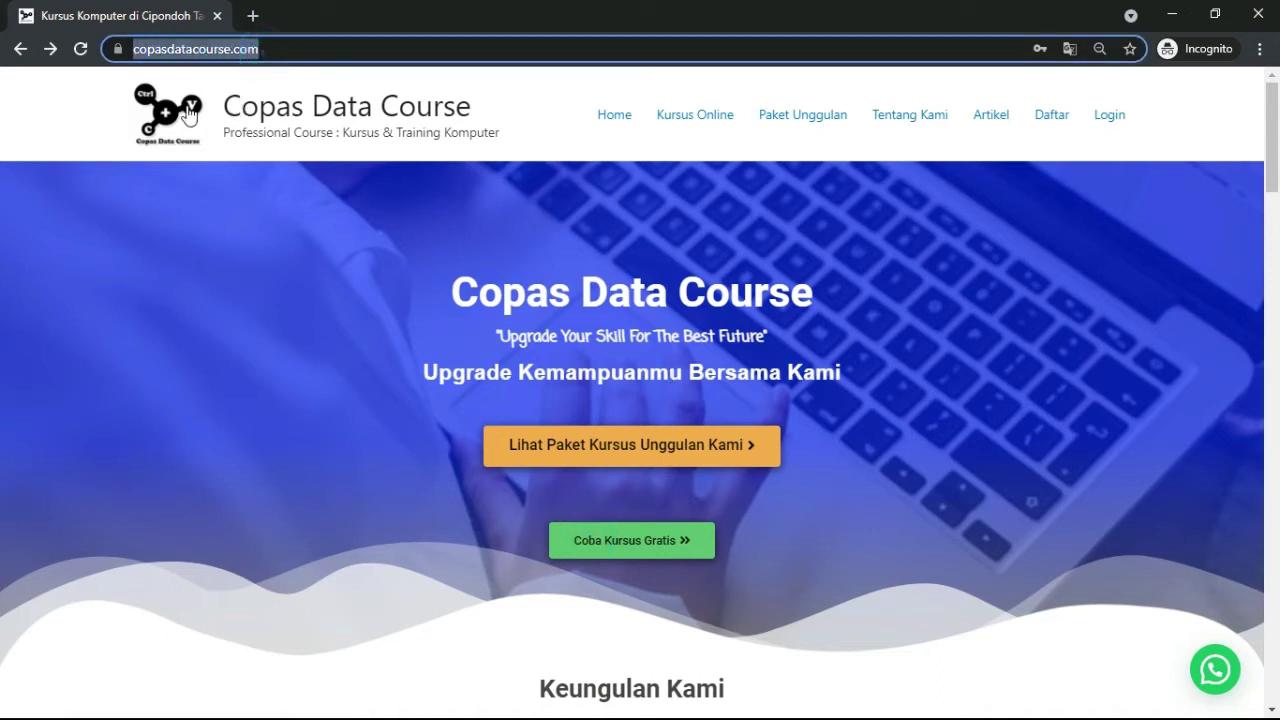
pyautogui.click(592, 540)
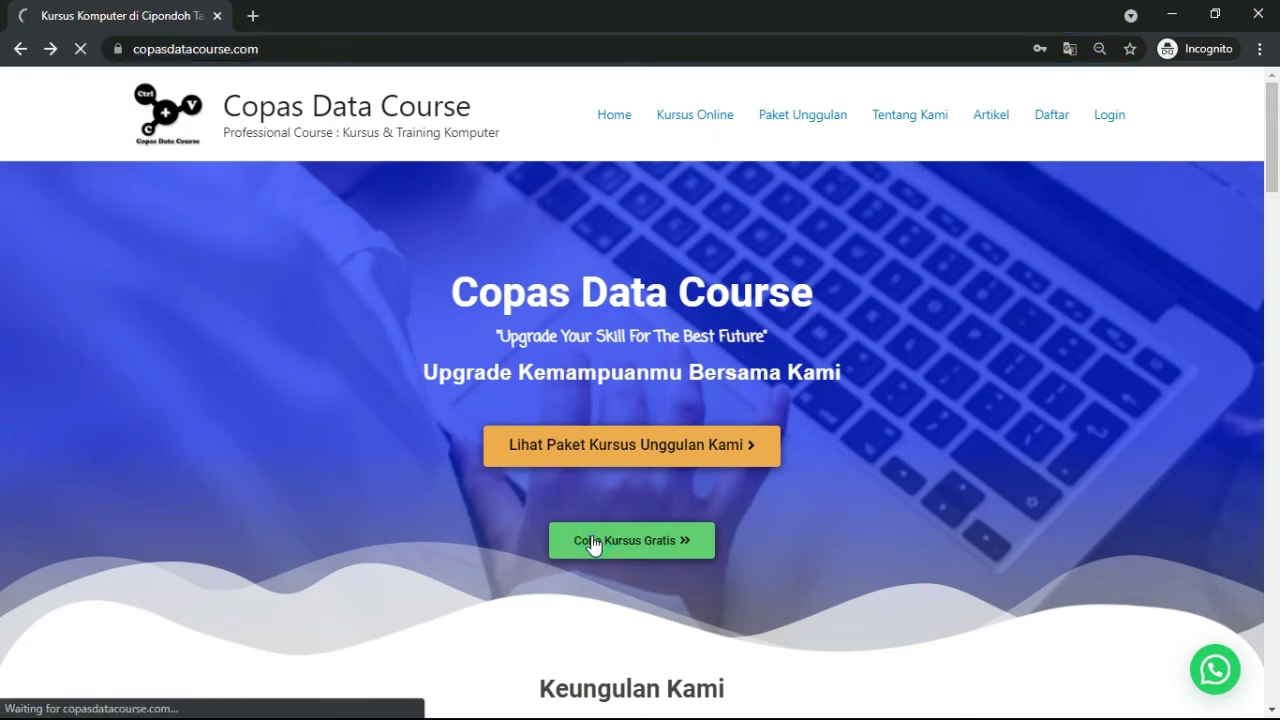
# Scroll down the course description and lessons and back up, then return to the homepage.
pyautogui.scroll(-5, 640, 455)
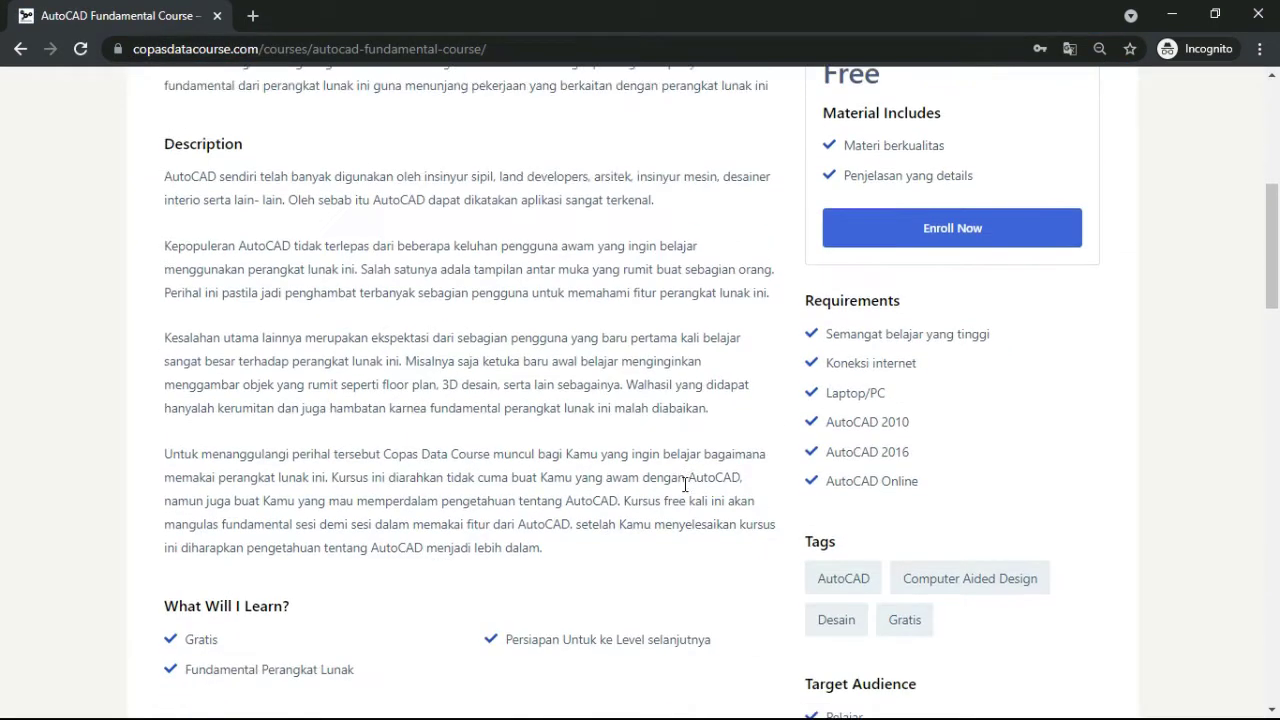
pyautogui.scroll(-3, 700, 511)
pyautogui.scroll(-1, 672, 511)
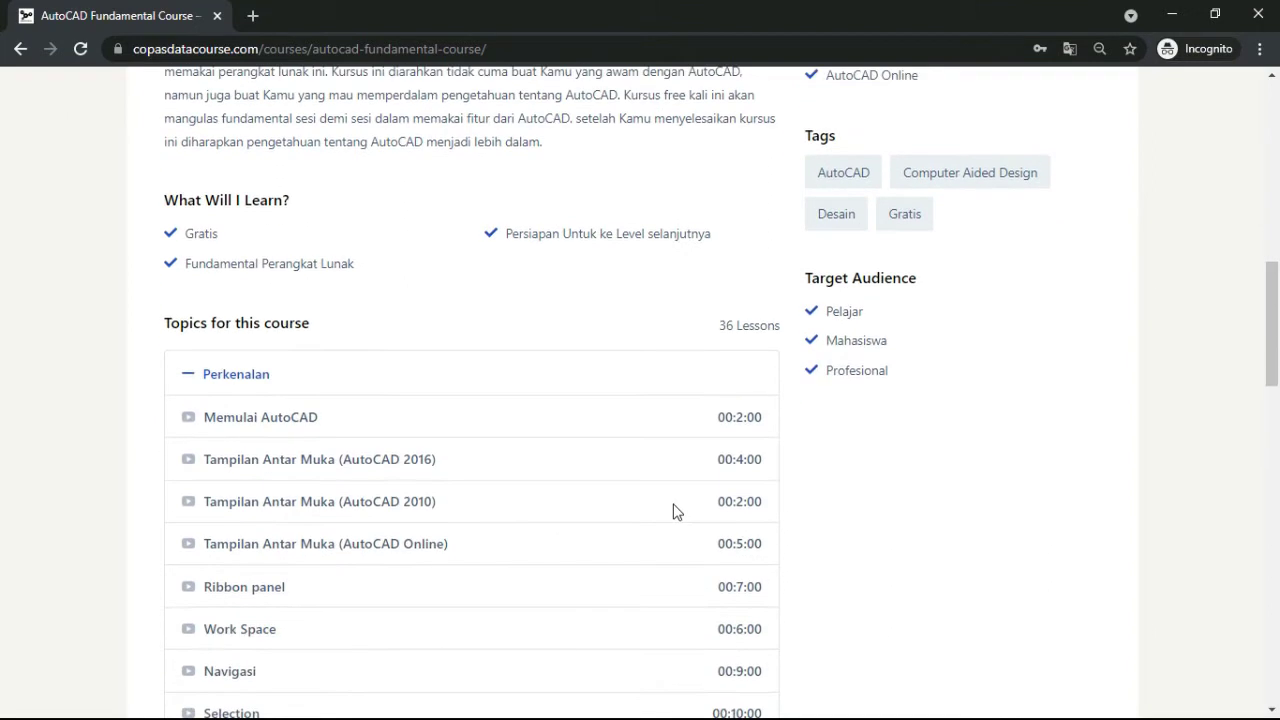
pyautogui.scroll(-4, 674, 511)
pyautogui.scroll(5, 650, 495)
pyautogui.scroll(4, 632, 482)
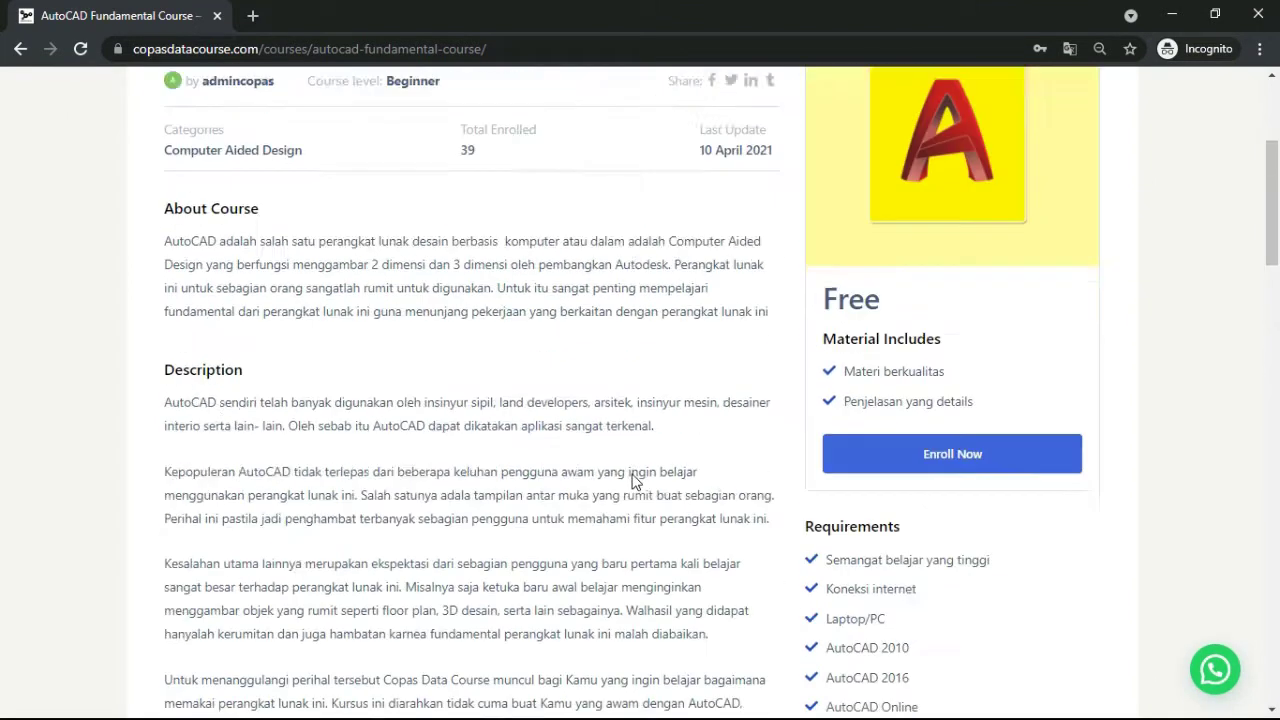
pyautogui.scroll(2, 634, 480)
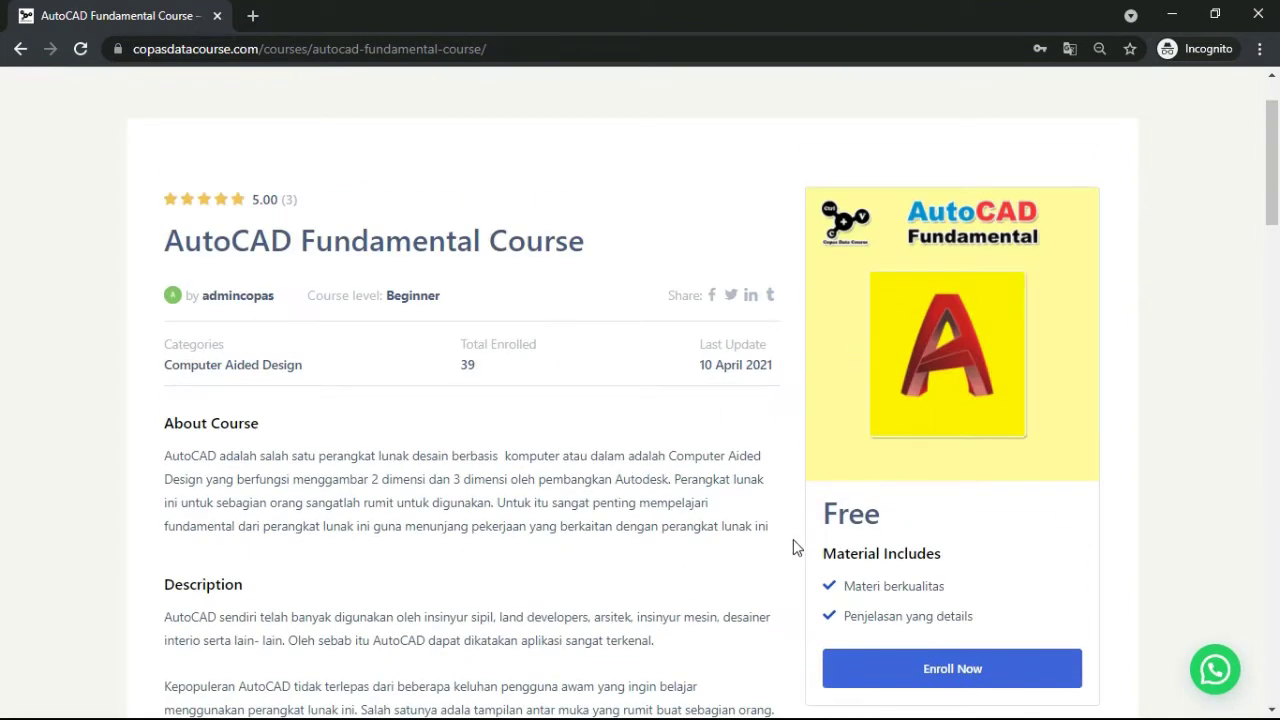
pyautogui.moveTo(136, 49); pyautogui.dragTo(258, 49)
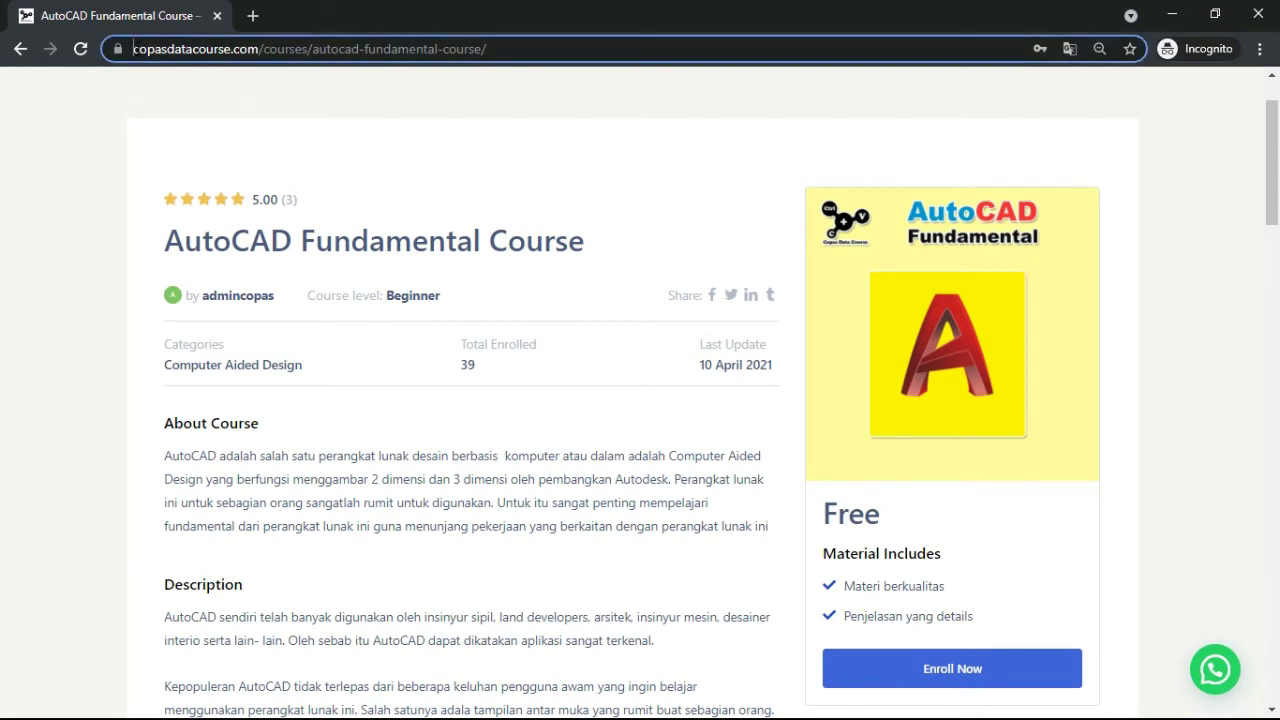
pyautogui.click(21, 48)
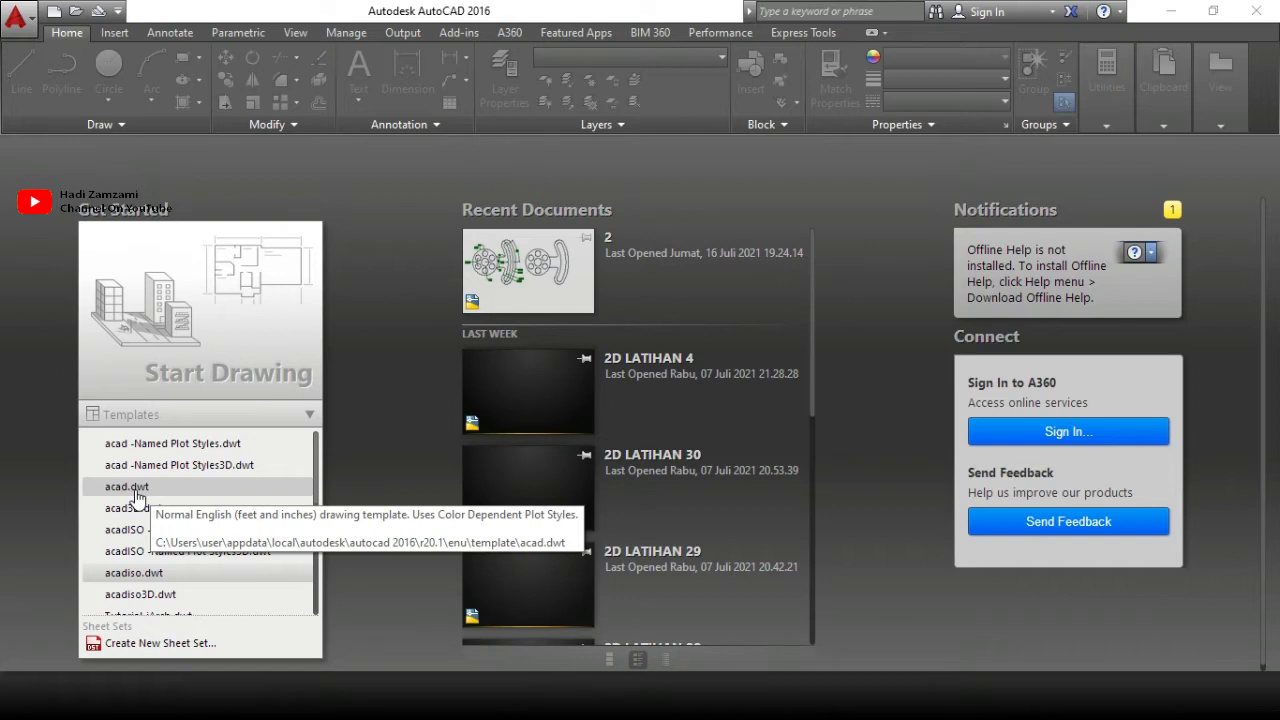
# Create Drawing2 from acadiso.dwt and close the Properties palette.
pyautogui.click(142, 577)
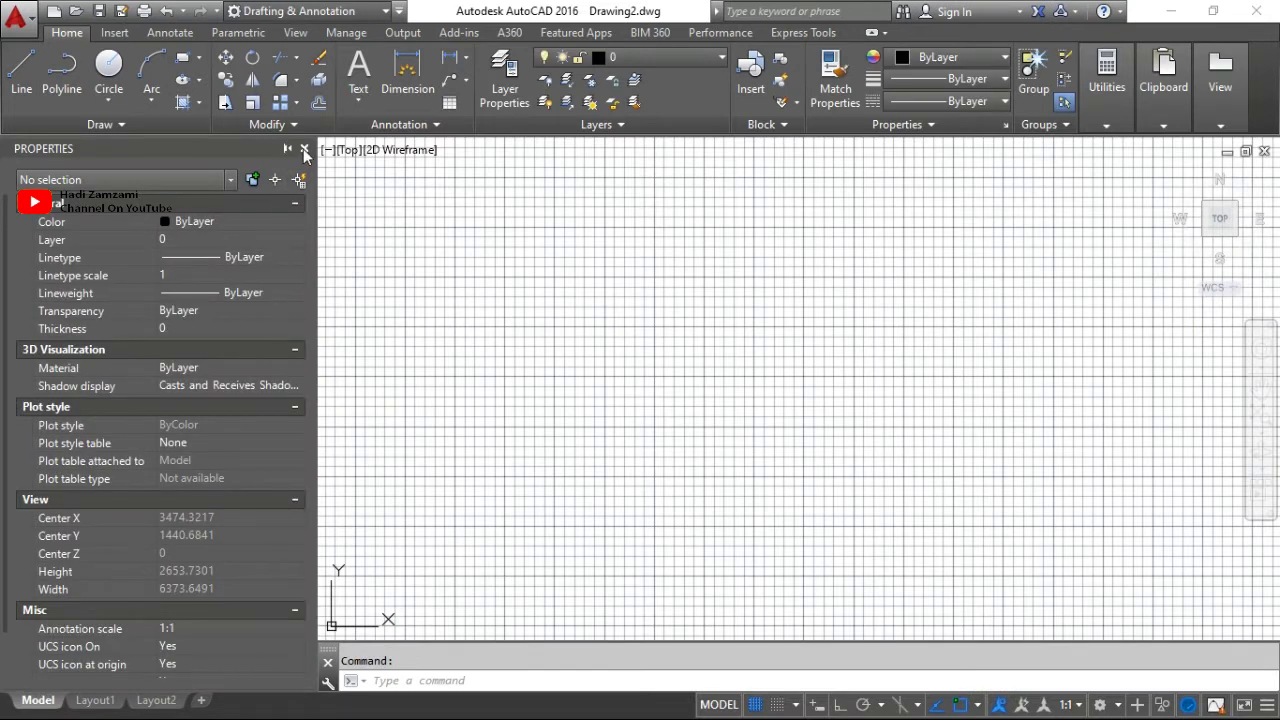
pyautogui.click(305, 150)
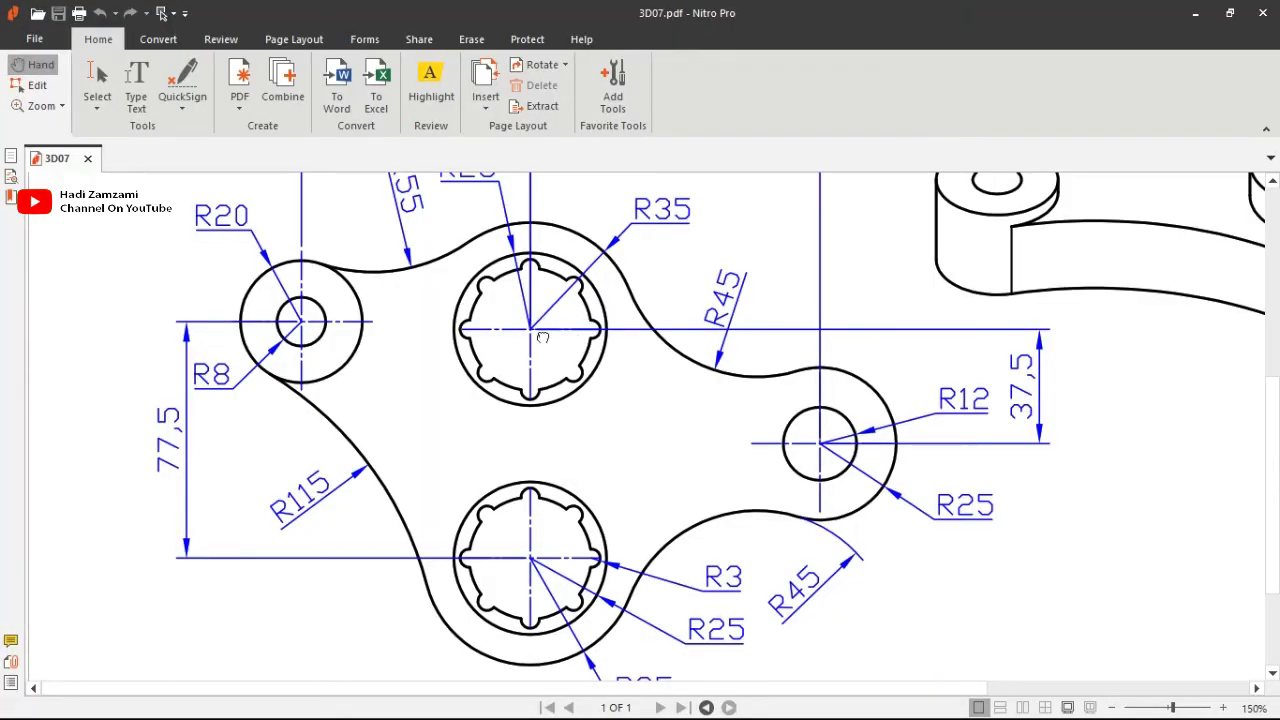
pyautogui.scroll(1, 534, 337)
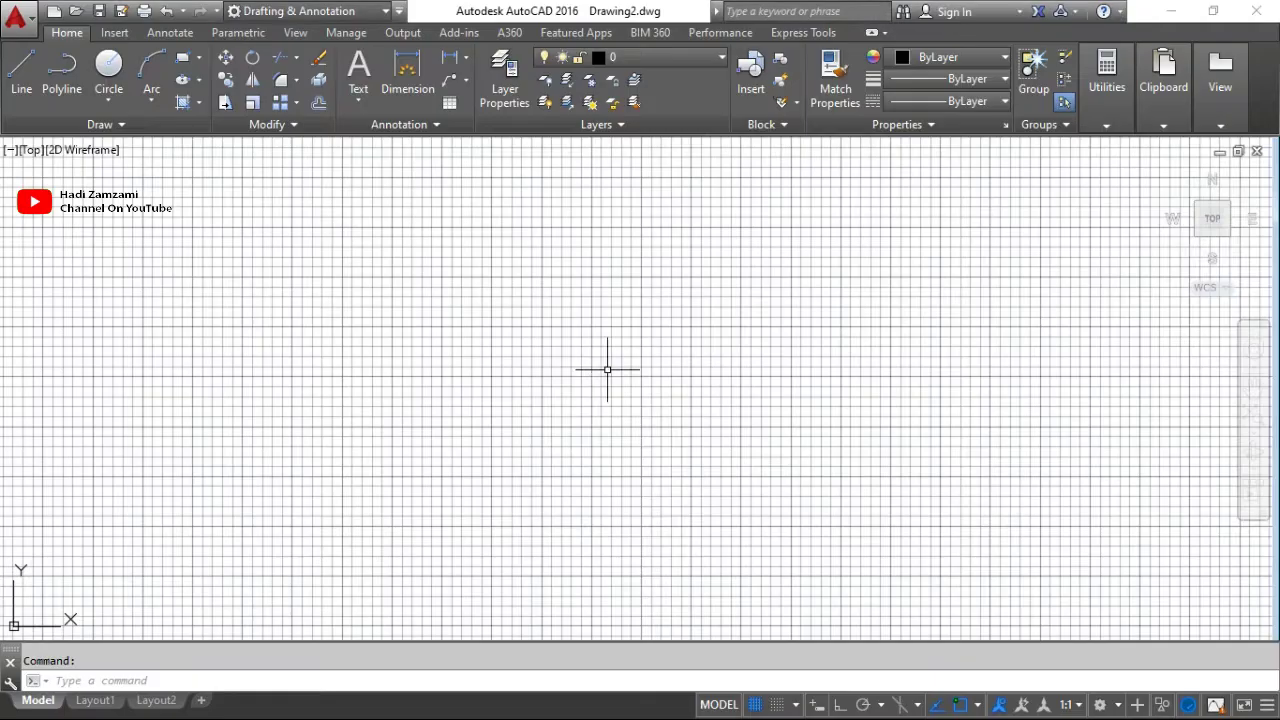
# With the grid turned off (F7), draw a radius-25 circle.
pyautogui.press('Escape')
pyautogui.write('c')
pyautogui.press('Return')
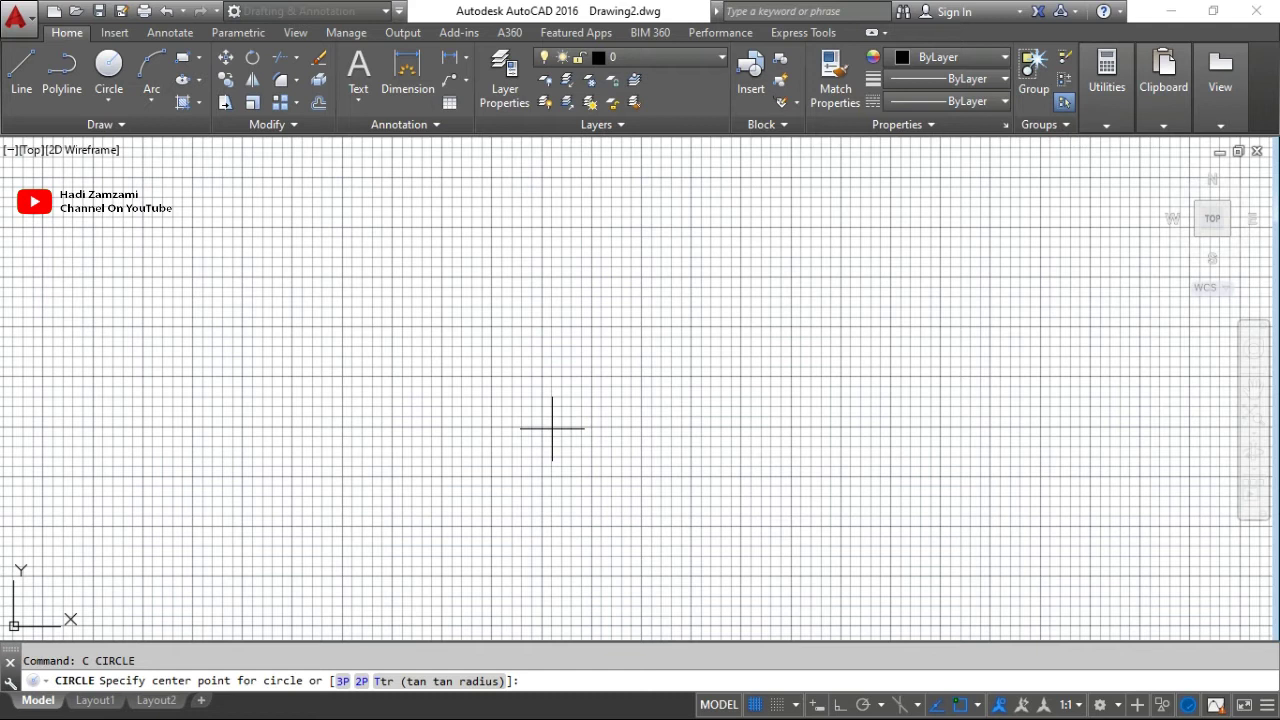
pyautogui.press('F7')
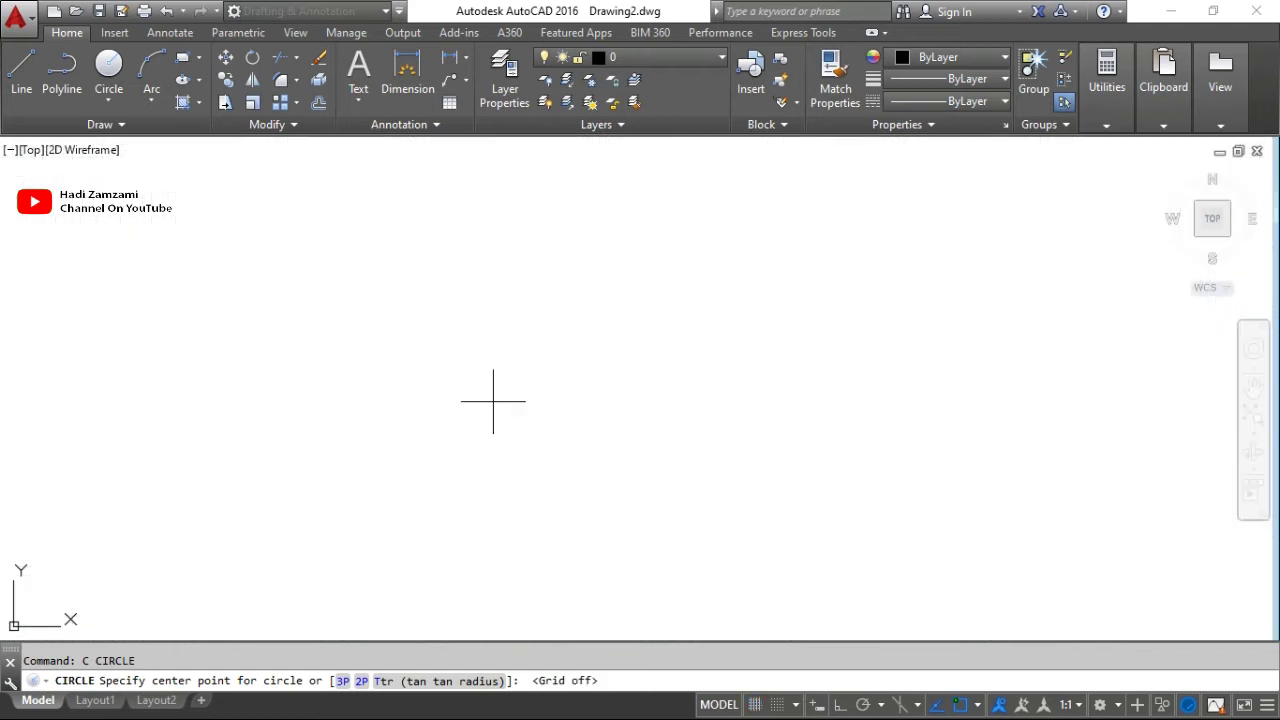
pyautogui.click(508, 383)
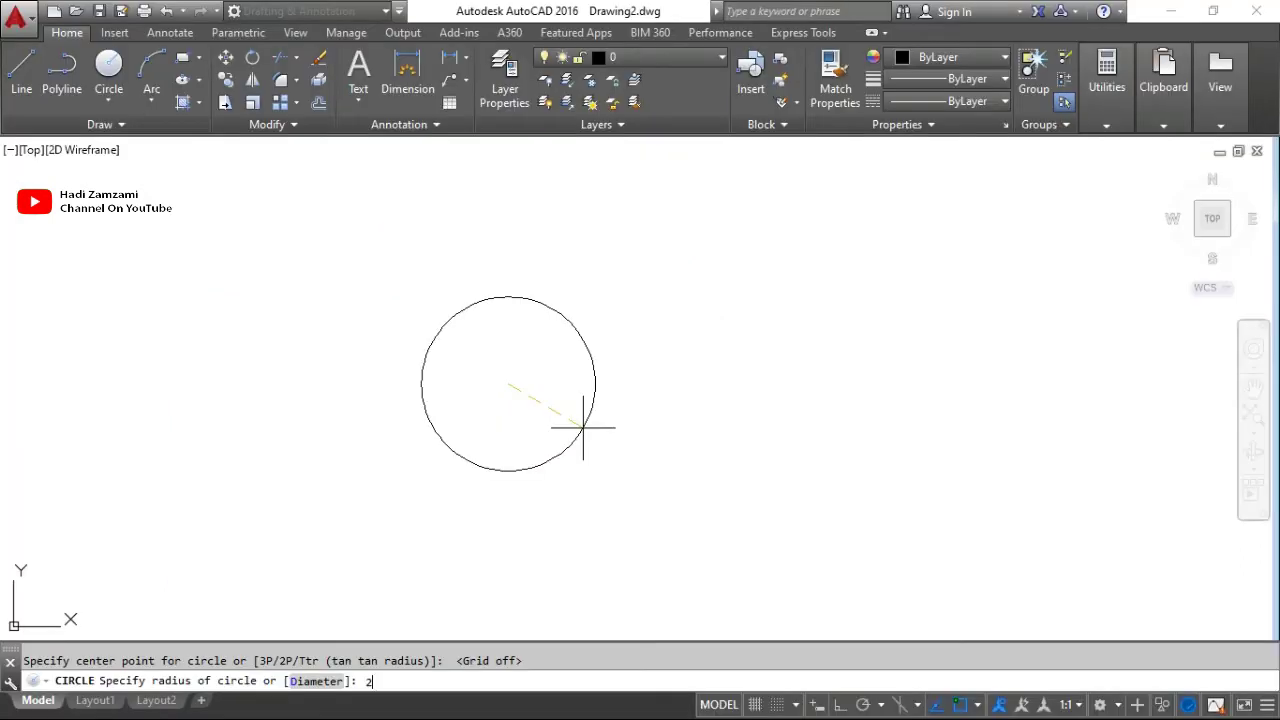
pyautogui.press('Return')
pyautogui.scroll(5, 380, 380)
pyautogui.scroll(4, 470, 400)
pyautogui.scroll(2, 604, 423)
pyautogui.scroll(-2, 604, 423)
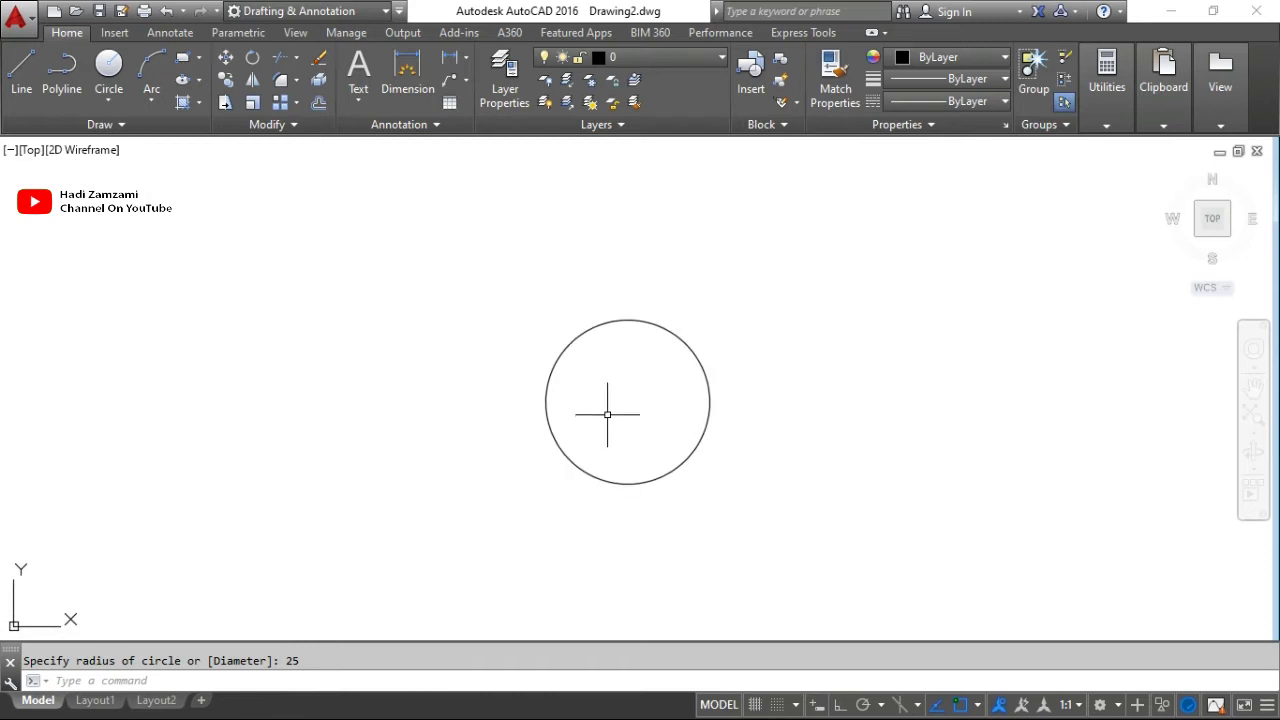
# Disable Extension and Intersection snaps and draw a concentric radius-20 circle.
pyautogui.write('C')
pyautogui.press('Return')
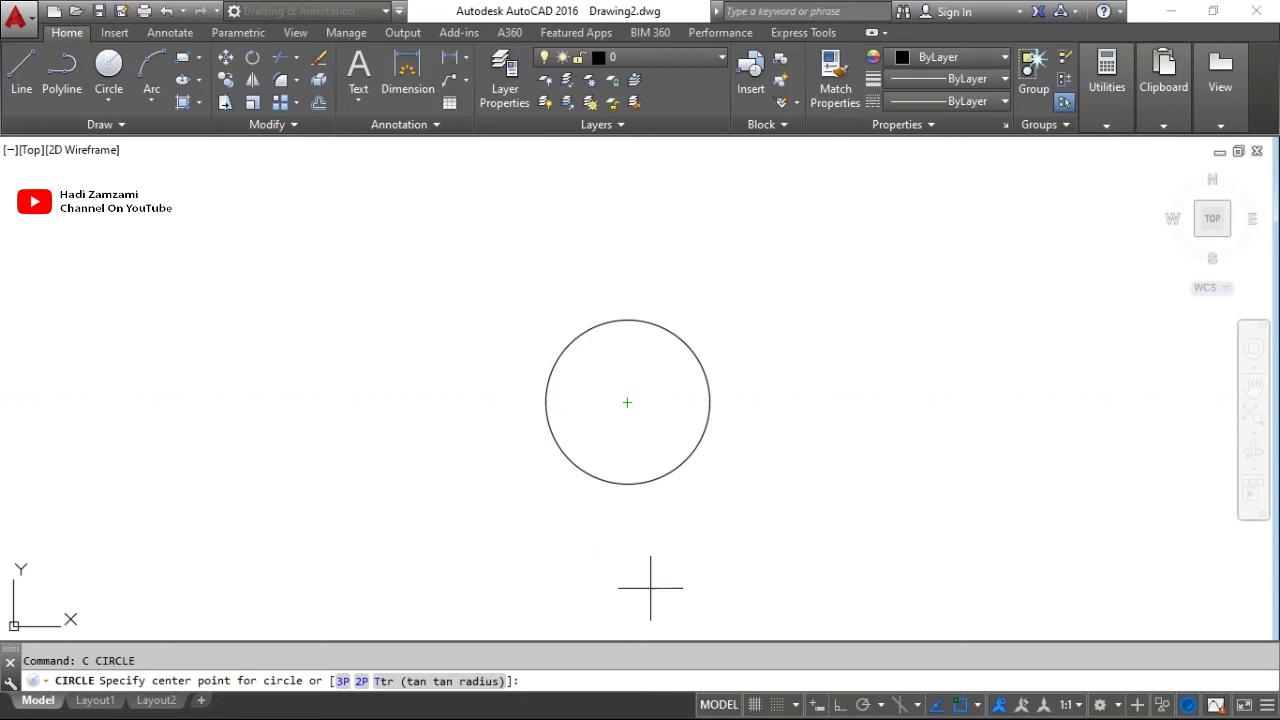
pyautogui.click(979, 706)
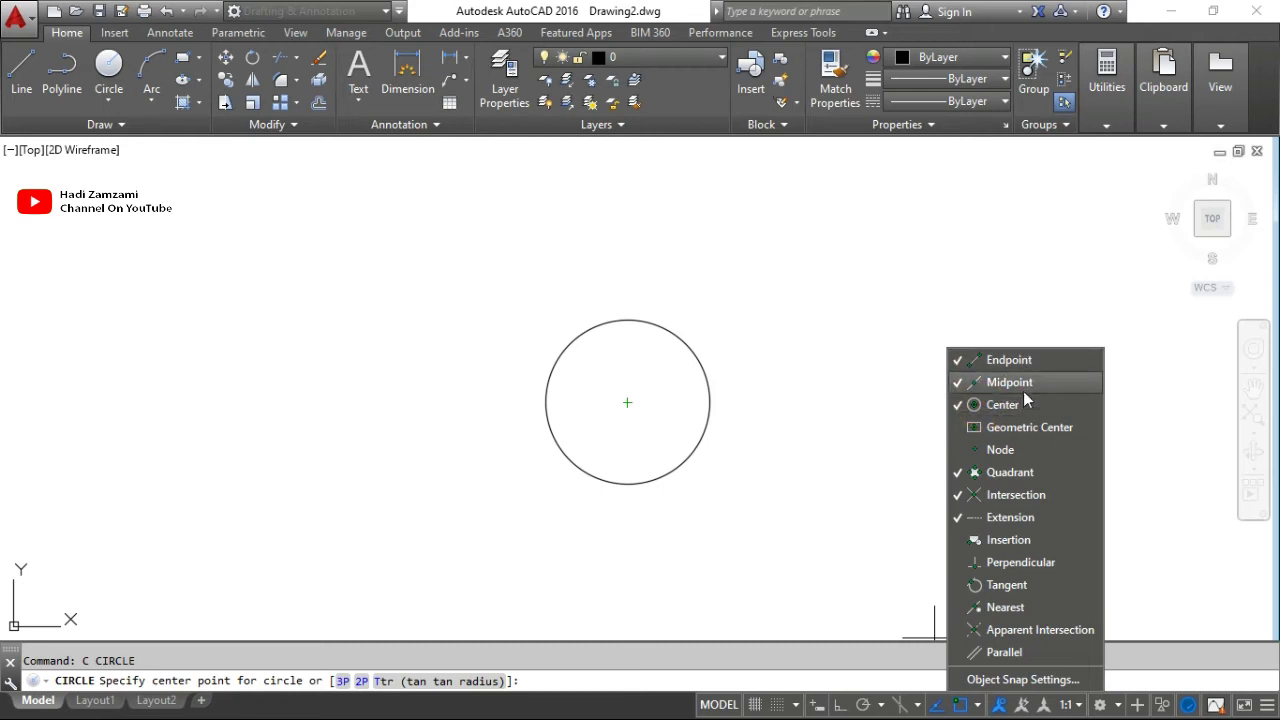
pyautogui.click(1013, 518)
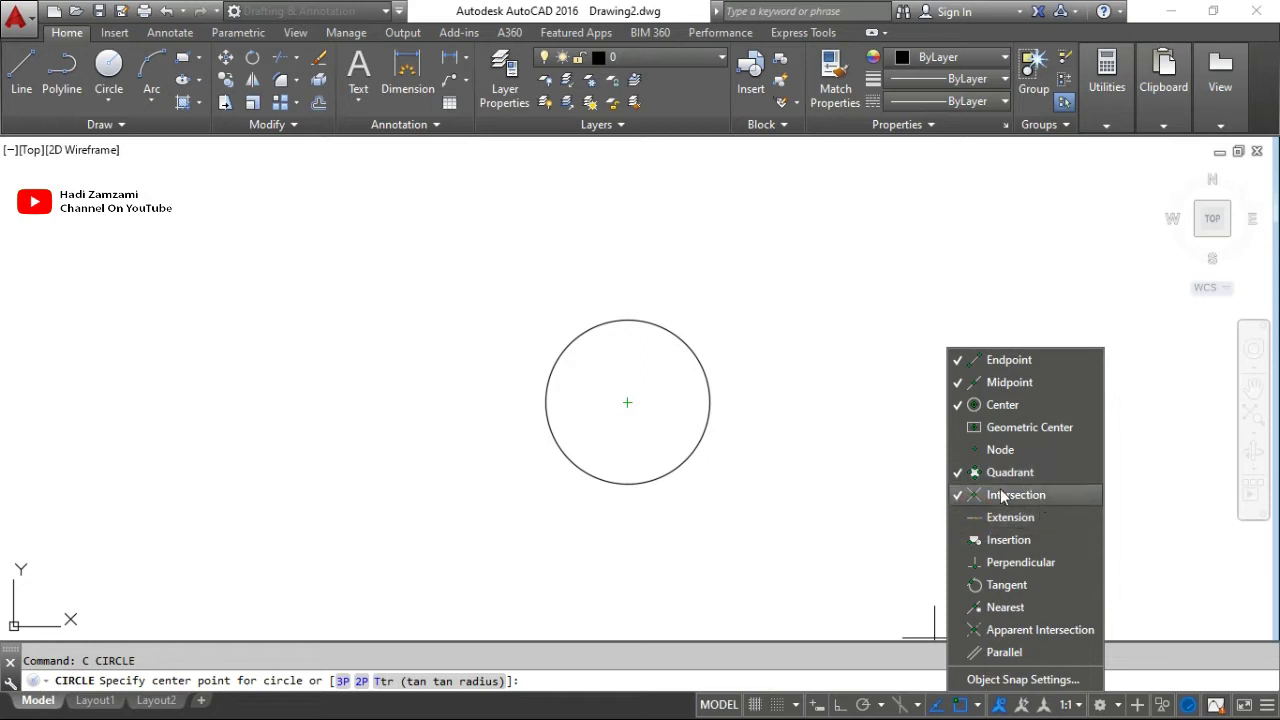
pyautogui.click(1013, 503)
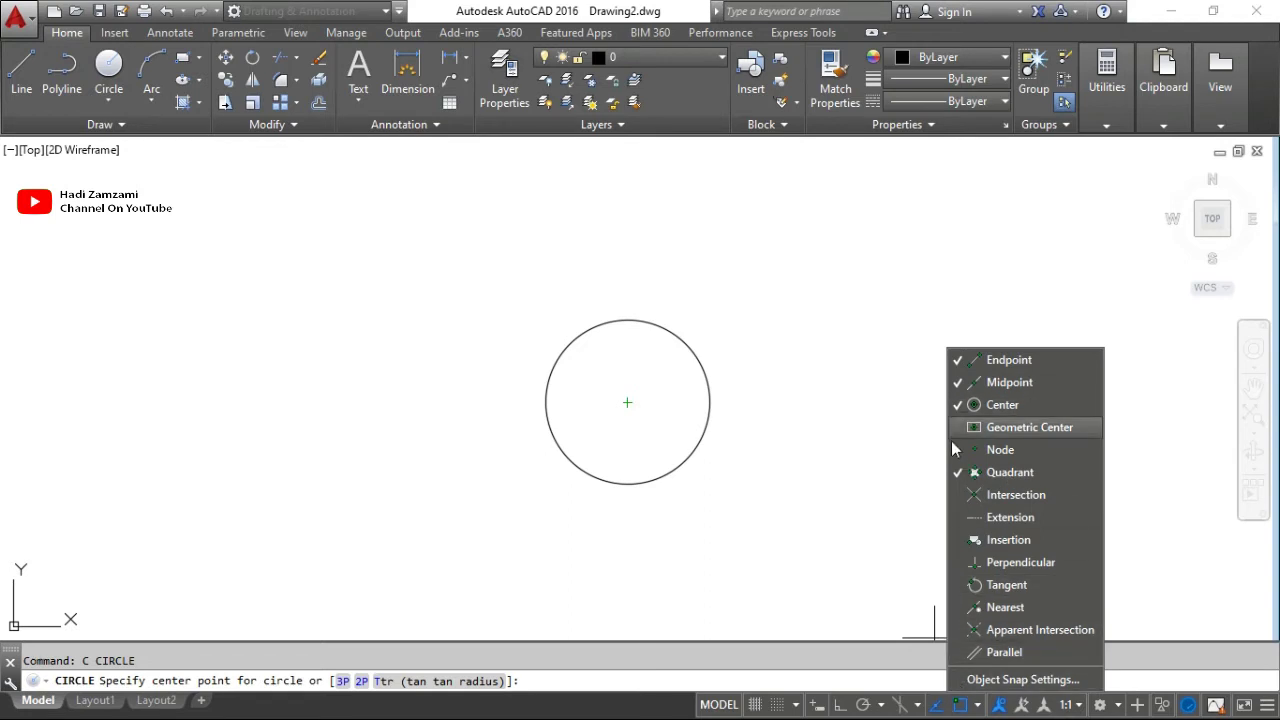
pyautogui.click(959, 708)
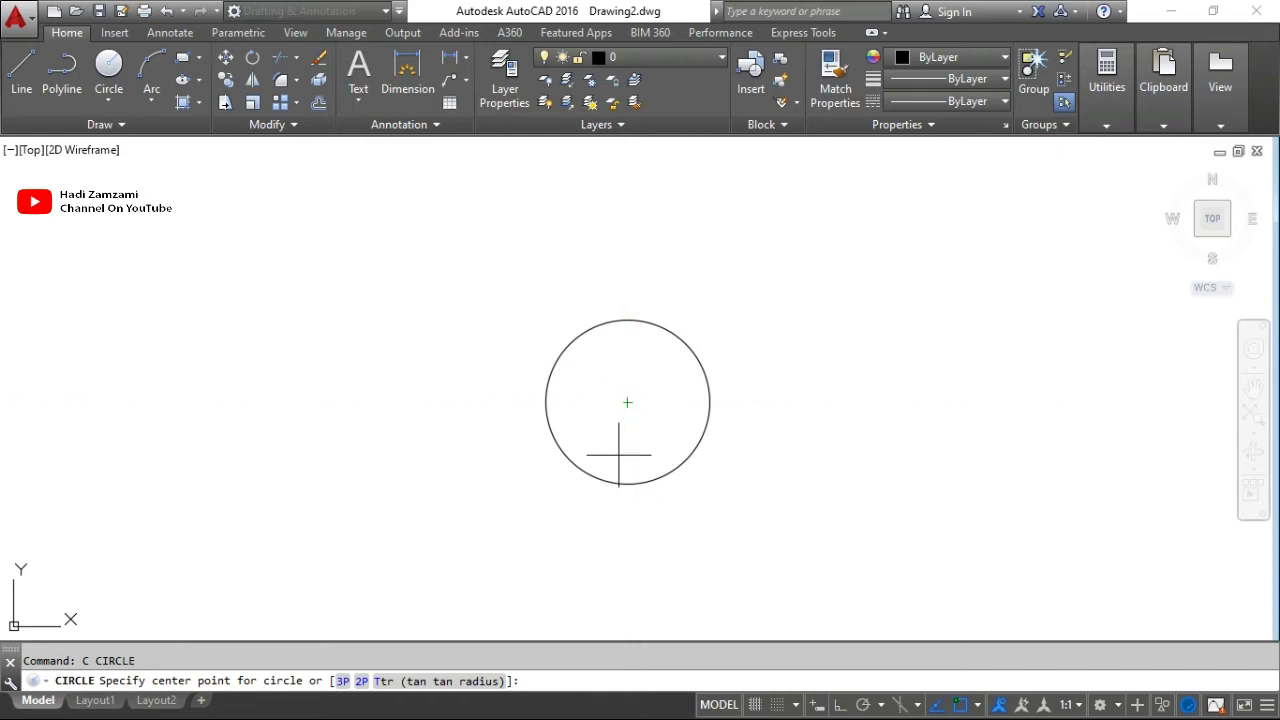
pyautogui.click(627, 402)
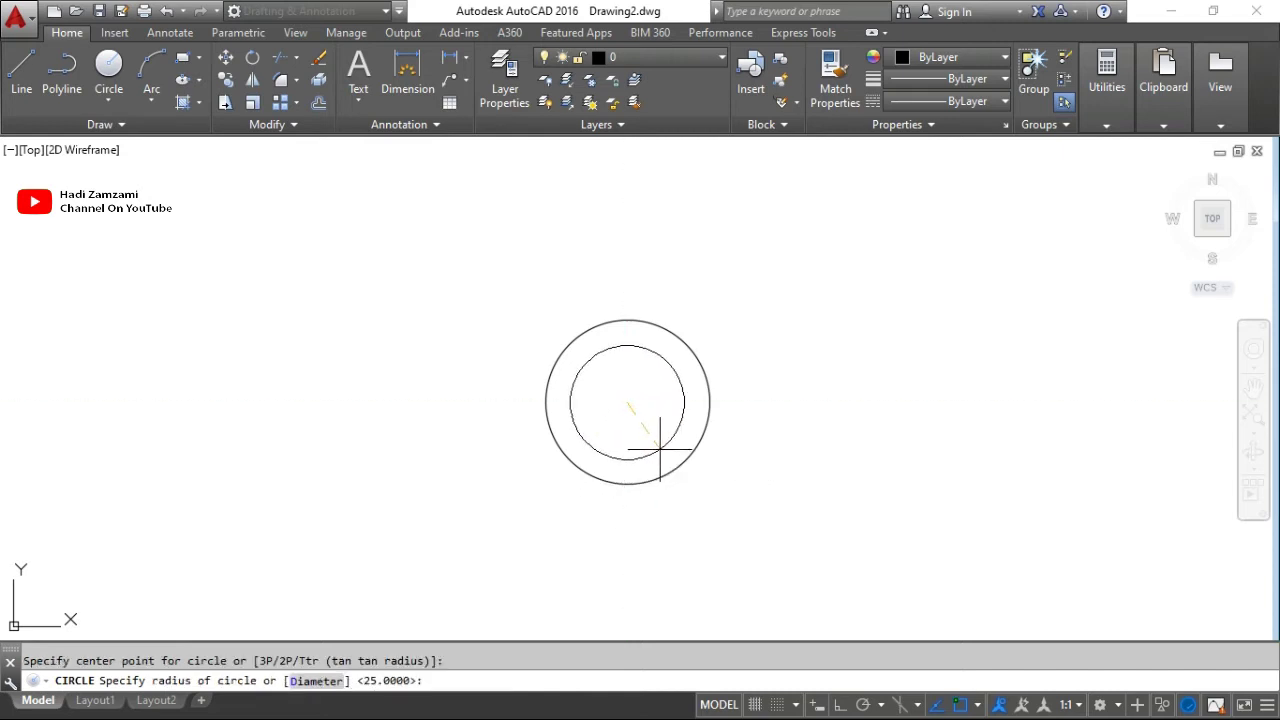
pyautogui.write('20')
pyautogui.press('Return')
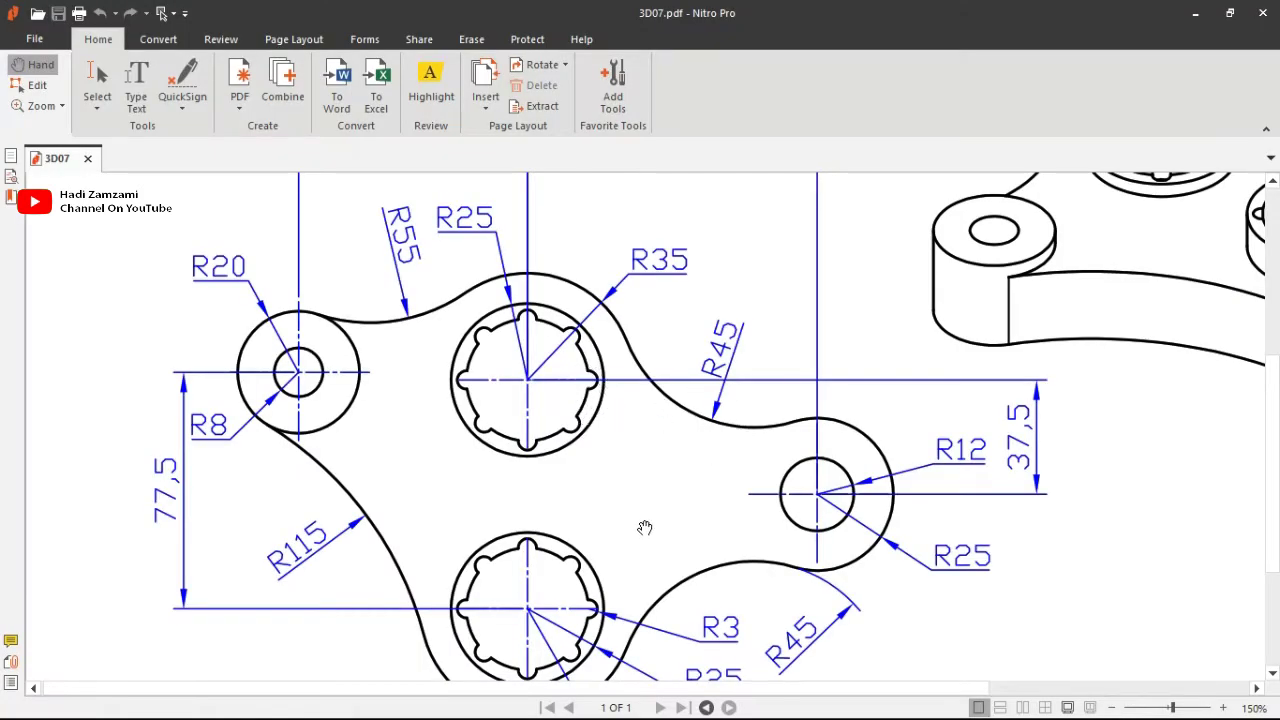
pyautogui.scroll(-2, 648, 535)
pyautogui.scroll(1, 694, 449)
pyautogui.scroll(2, 703, 560)
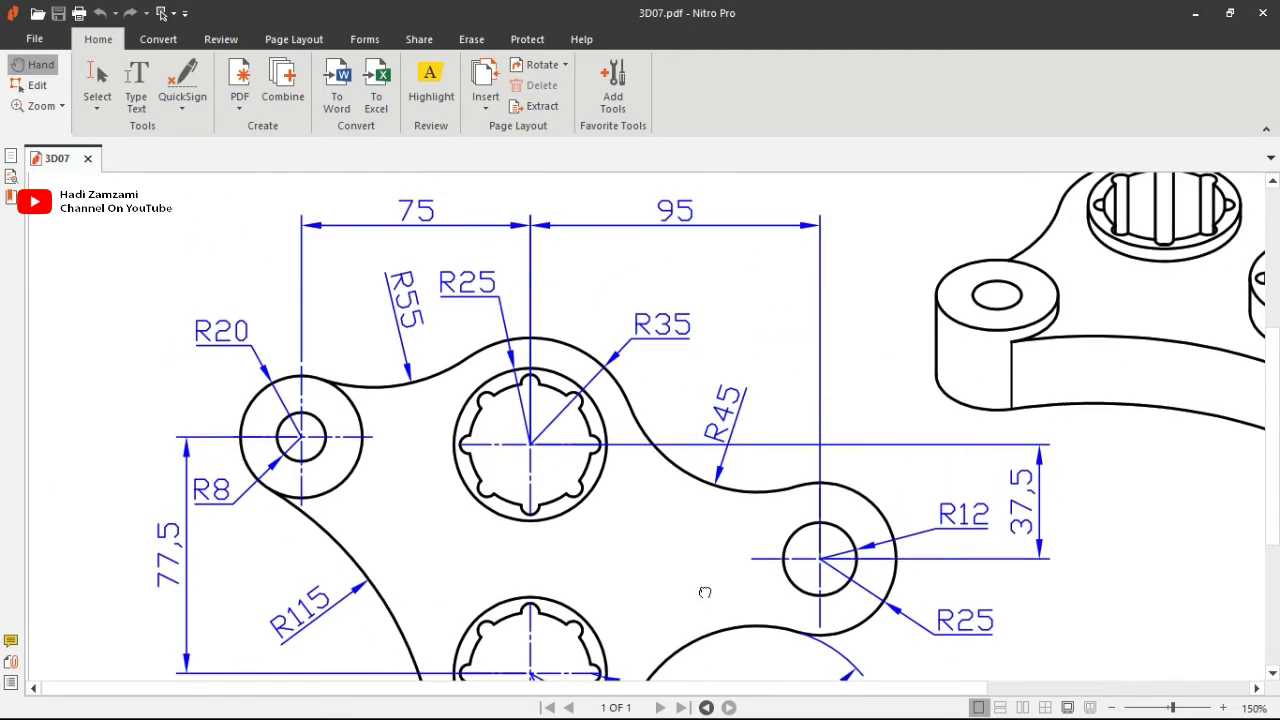
pyautogui.scroll(-4, 700, 537)
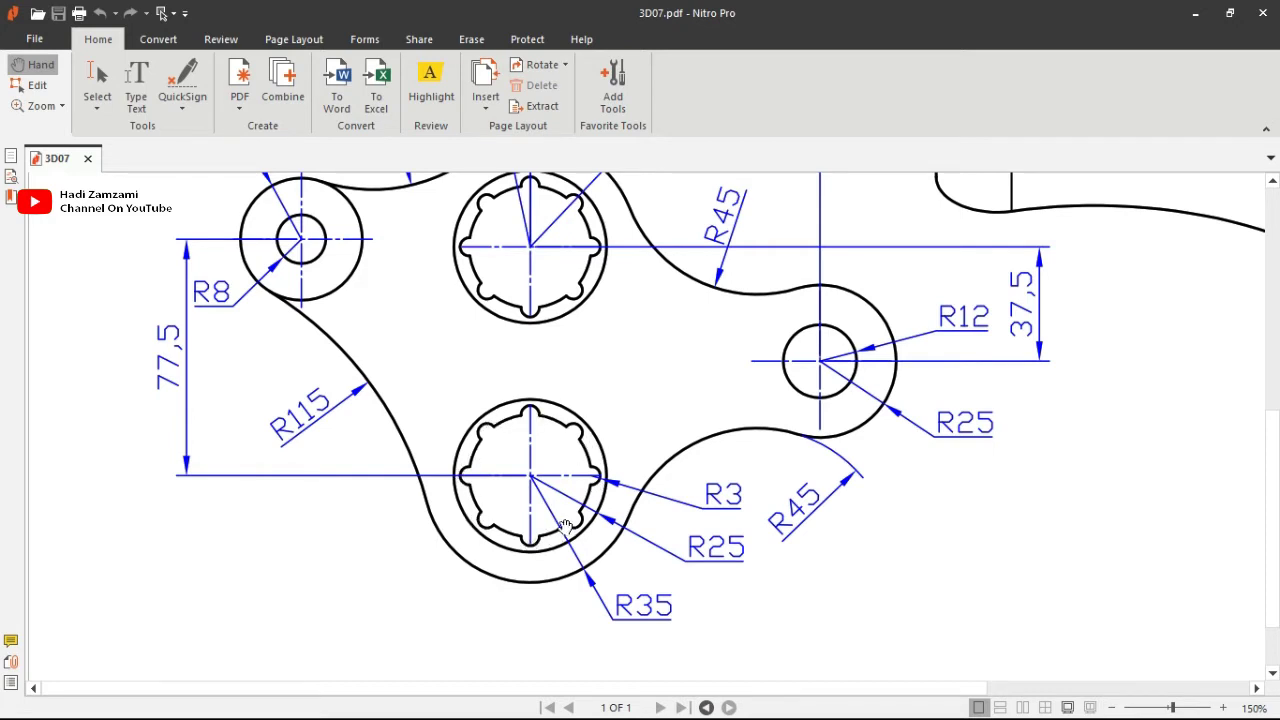
pyautogui.scroll(3, 607, 422)
pyautogui.scroll(-2, 613, 566)
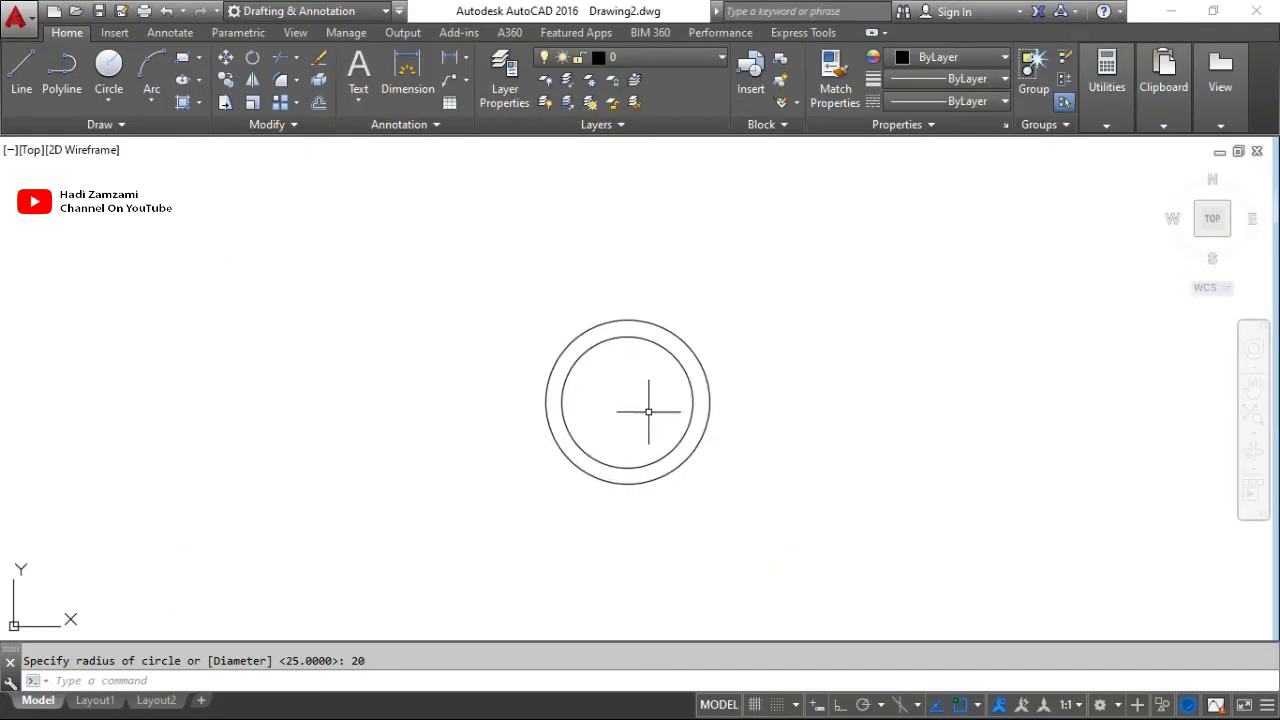
# Draw a radius-3 circle at the inner circle's right quadrant using the Quadrant snap.
pyautogui.write('c')
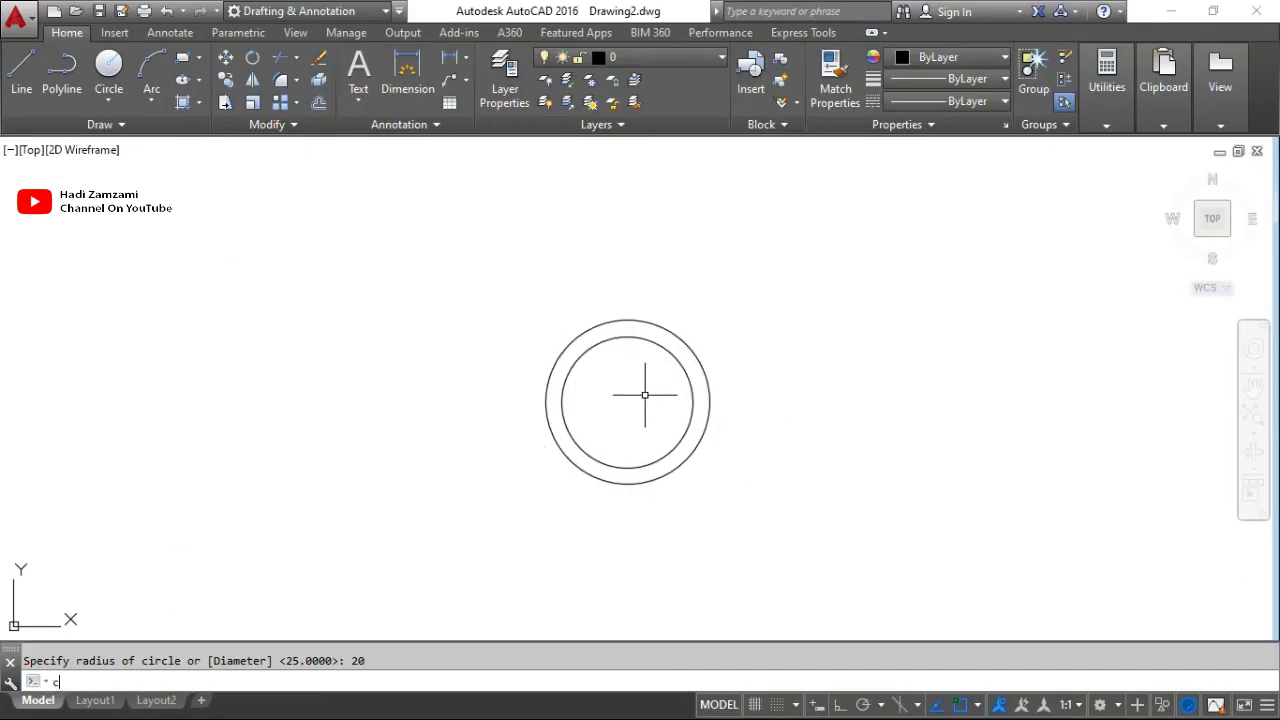
pyautogui.press('Return')
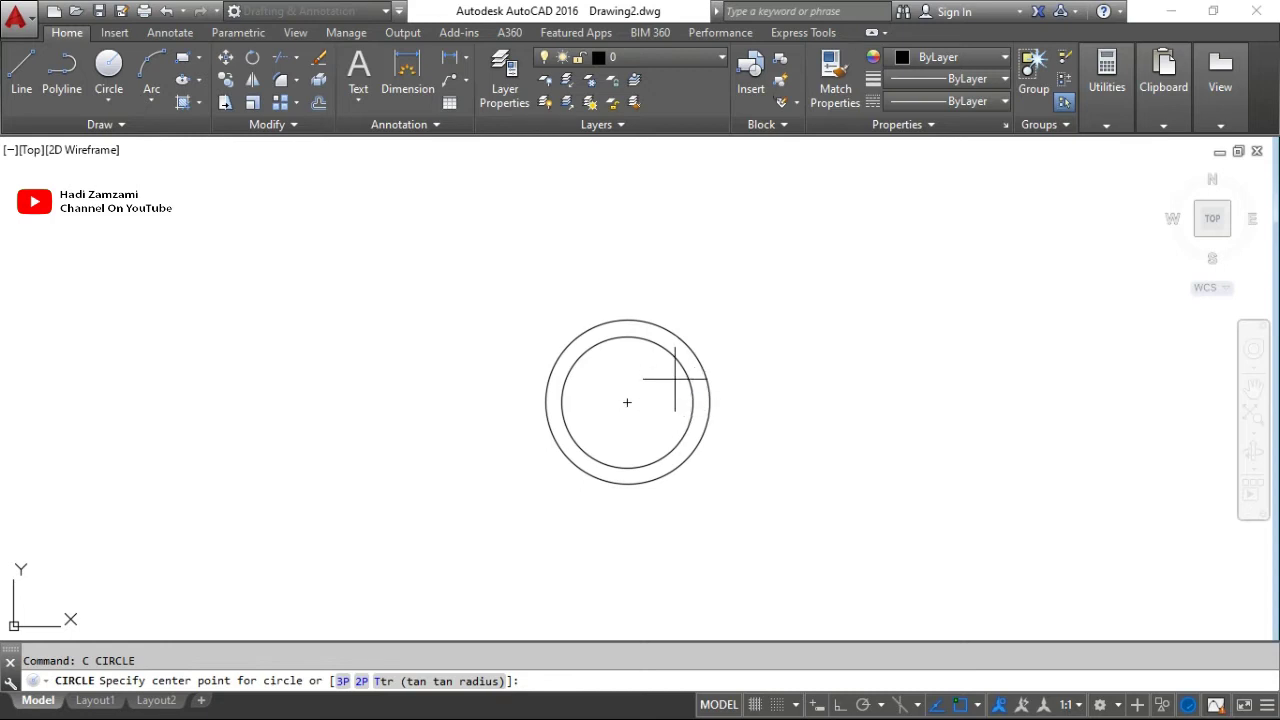
pyautogui.keyDown('shift'); pyautogui.rightClick(657, 398); pyautogui.keyUp('shift')
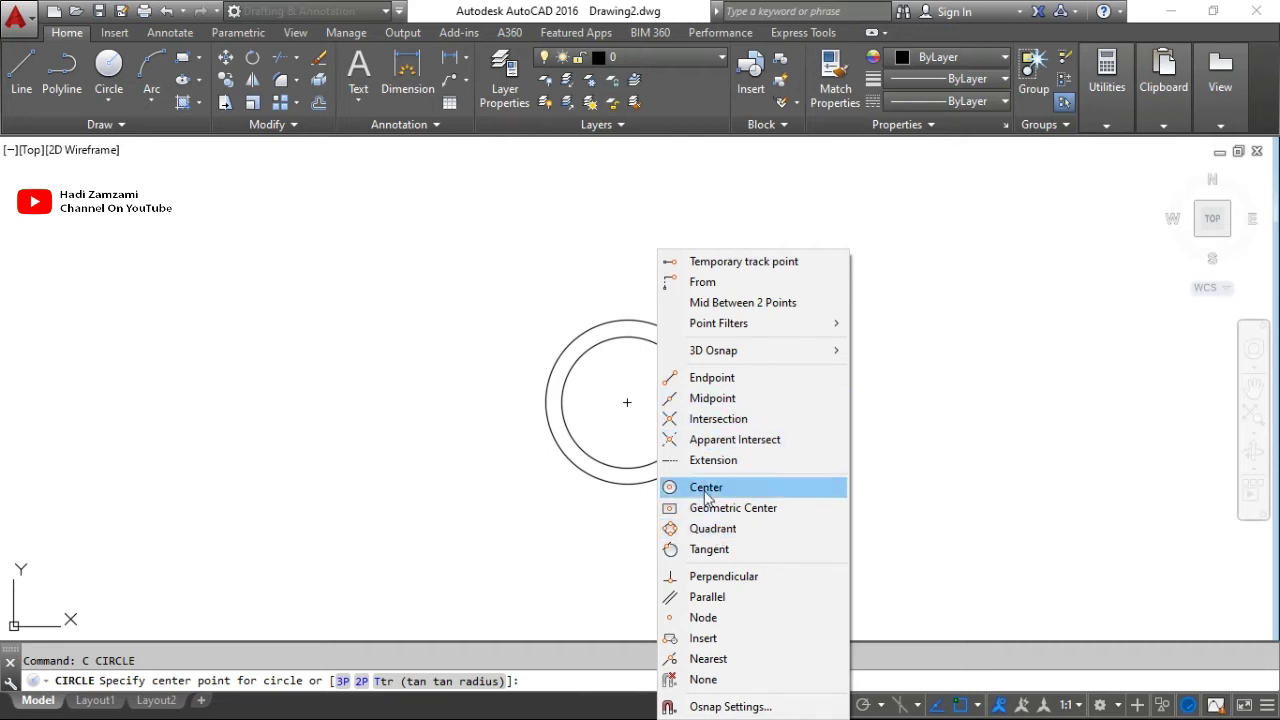
pyautogui.click(708, 530)
pyautogui.scroll(2, 677, 420)
pyautogui.scroll(1, 677, 420)
pyautogui.click(717, 378)
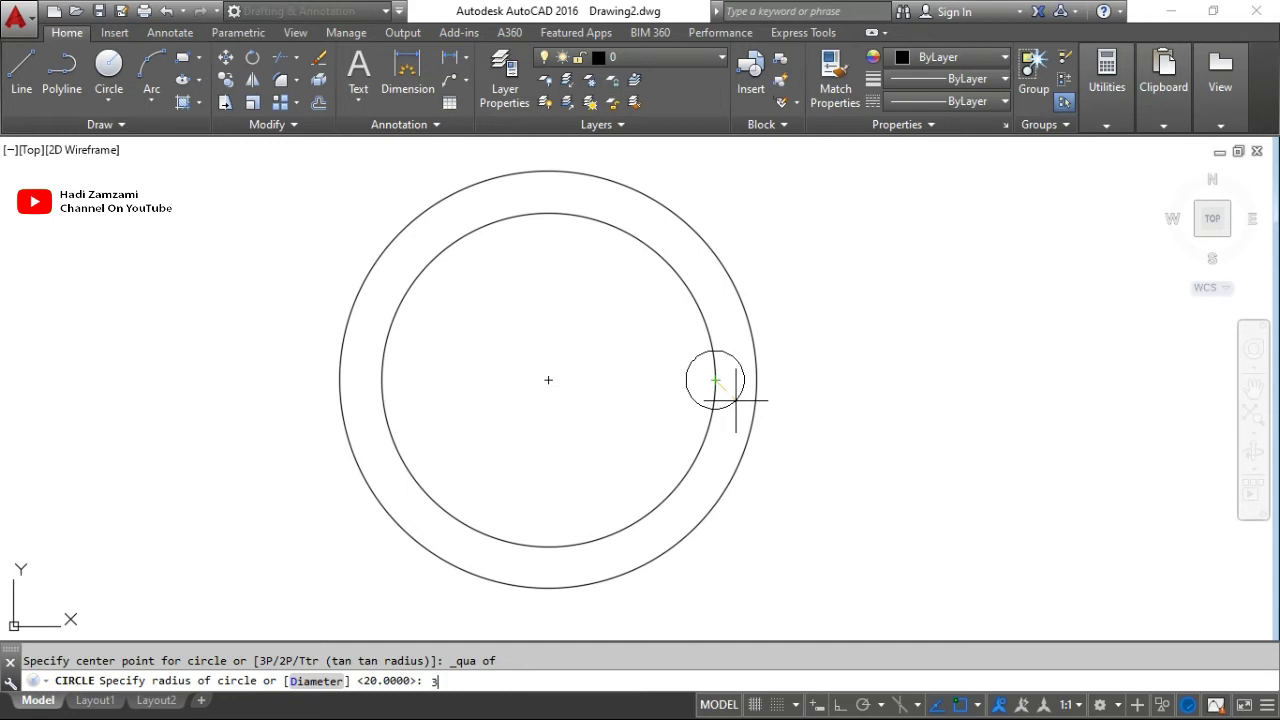
pyautogui.press('Return')
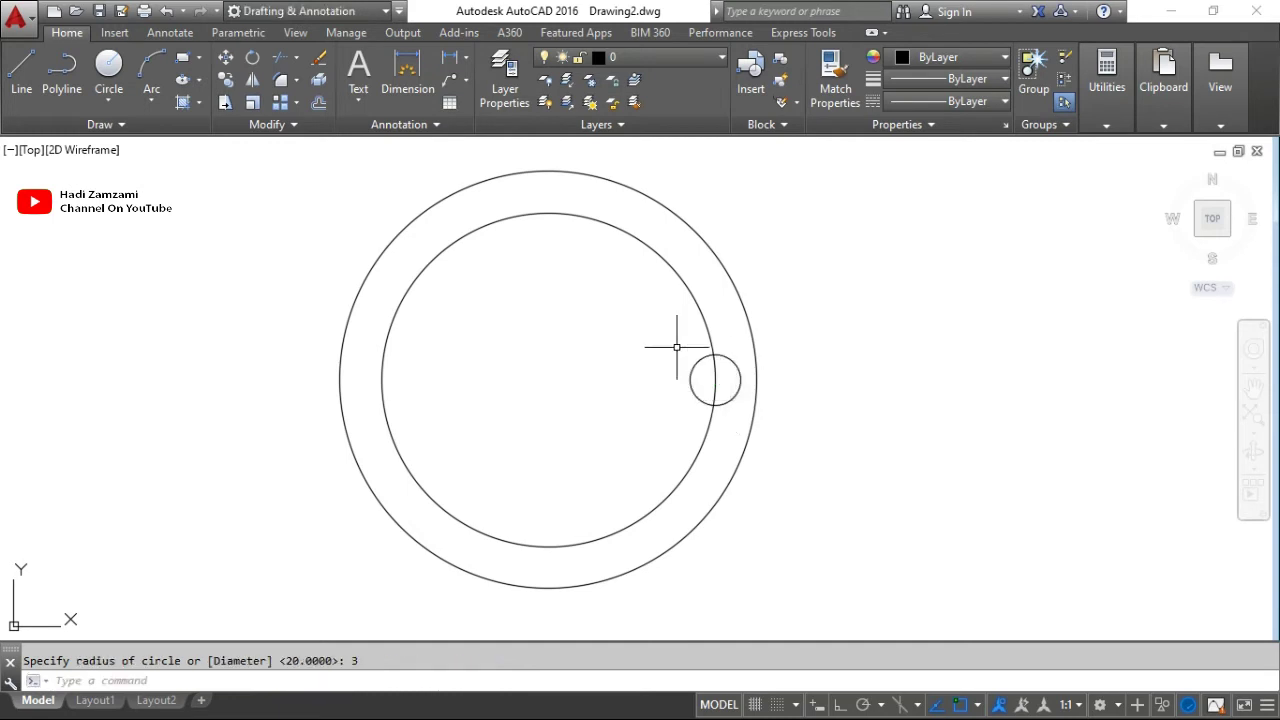
pyautogui.write('ar')
pyautogui.press('Return')
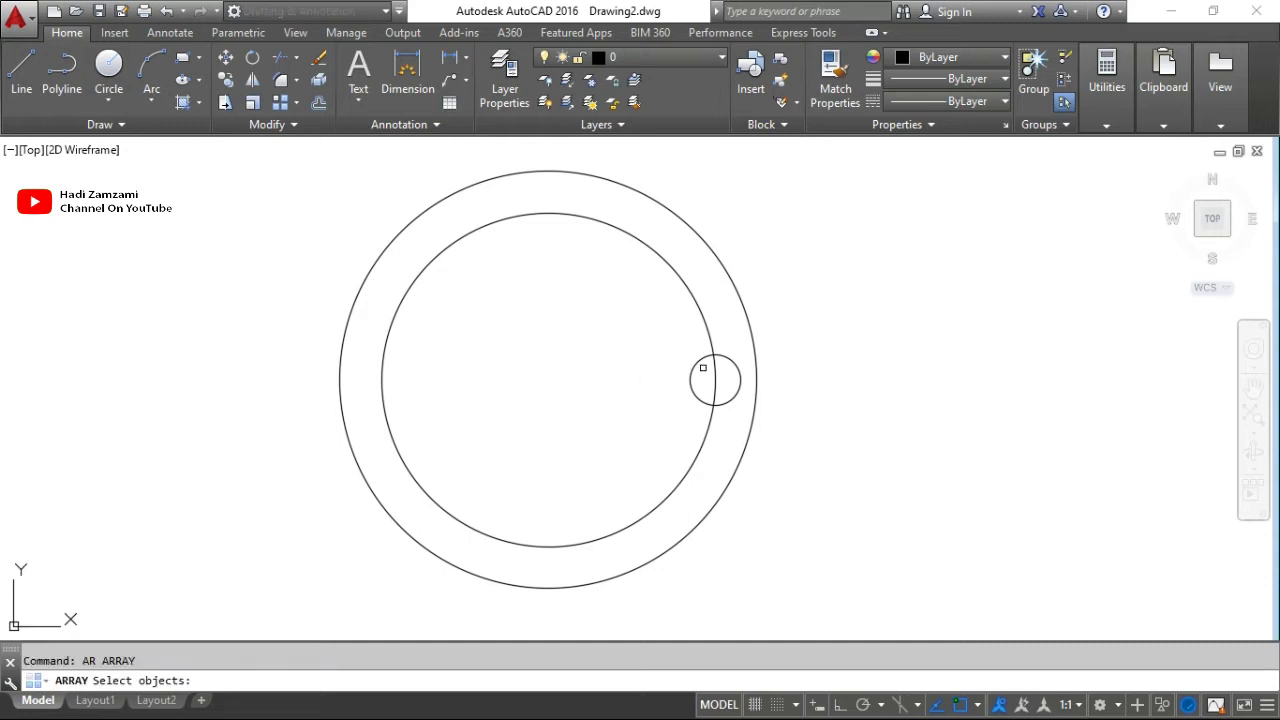
# Polar-array the radius-3 circle into 8 items around the concentric circles' centre.
pyautogui.click(703, 368)
pyautogui.press('Return')
pyautogui.write('po')
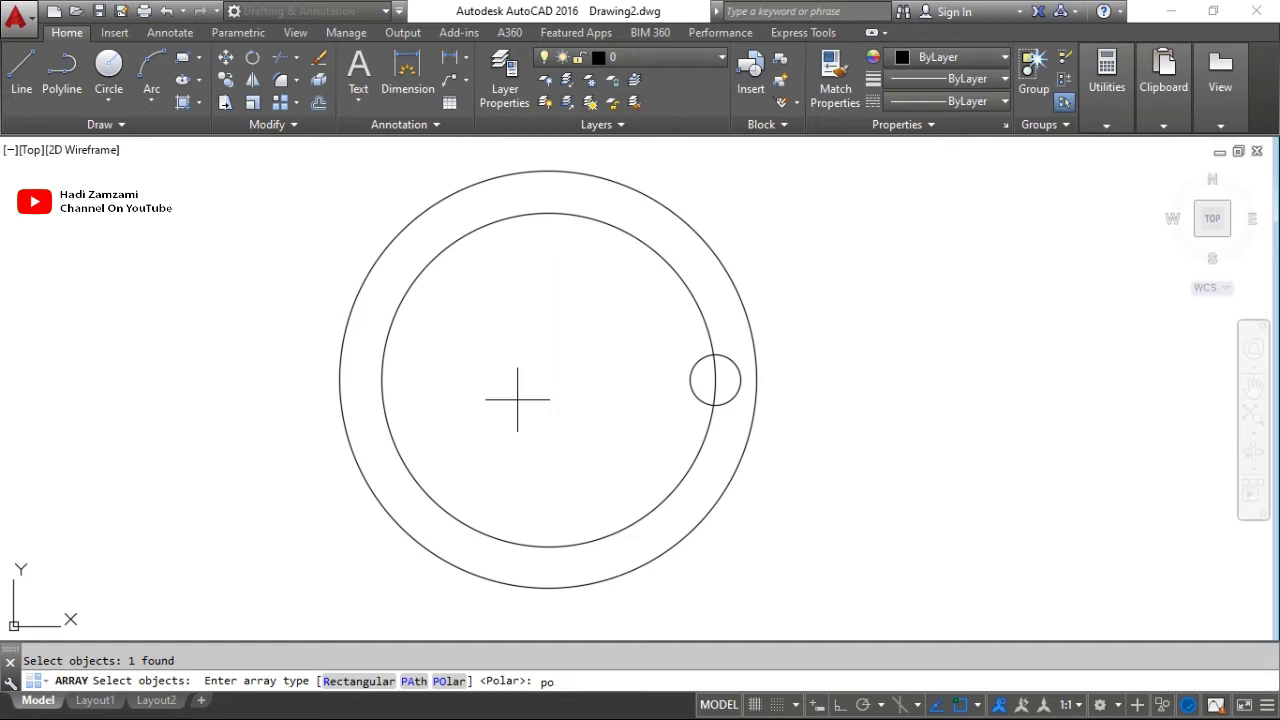
pyautogui.press('Return')
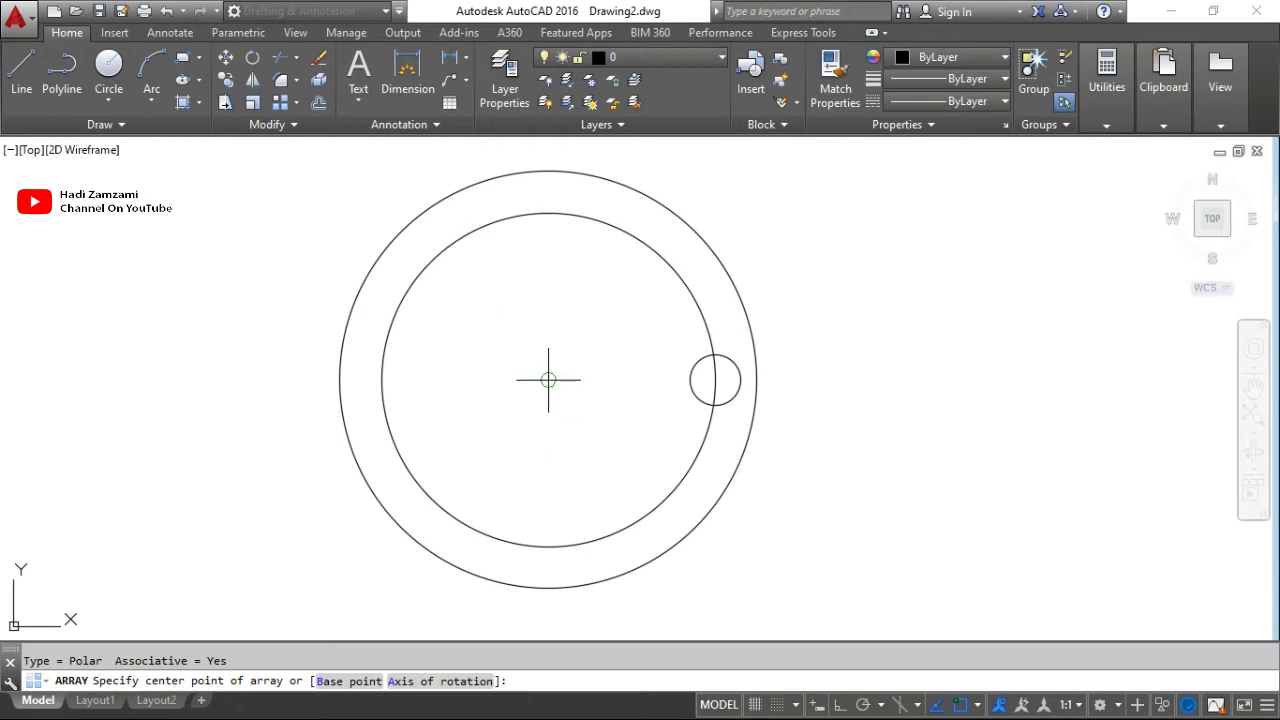
pyautogui.click(548, 380)
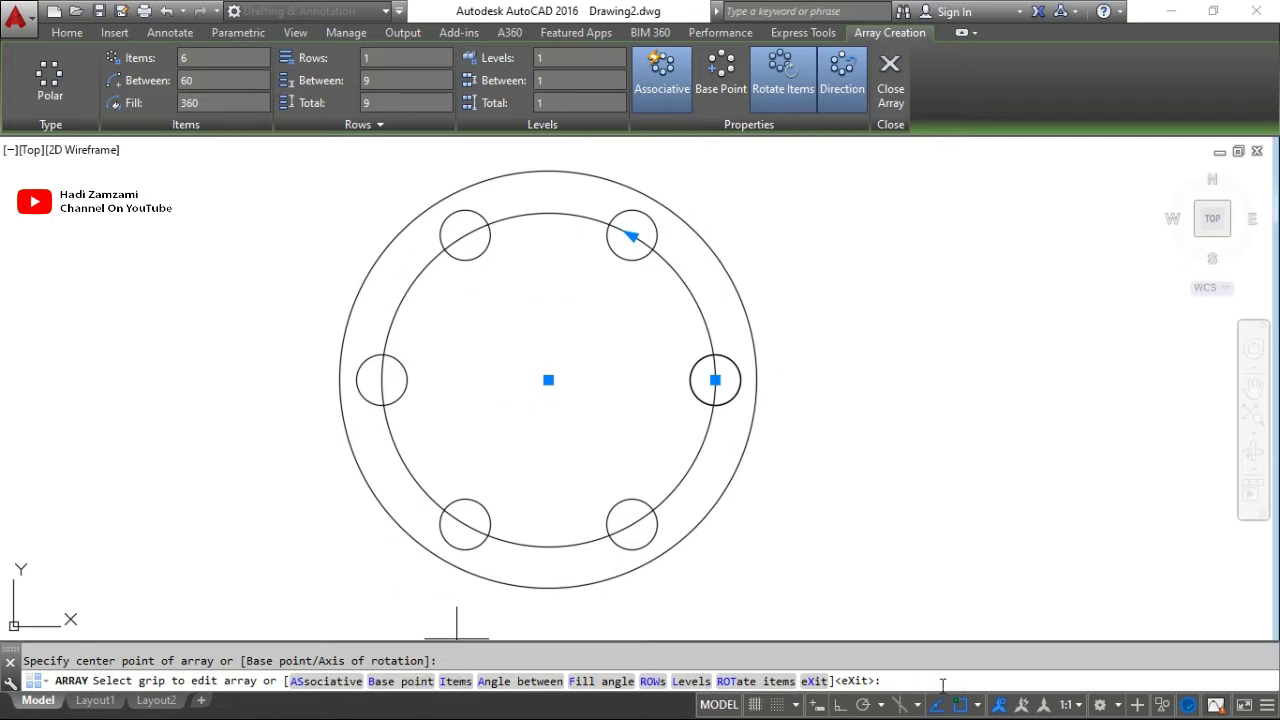
pyautogui.write('i')
pyautogui.press('Return')
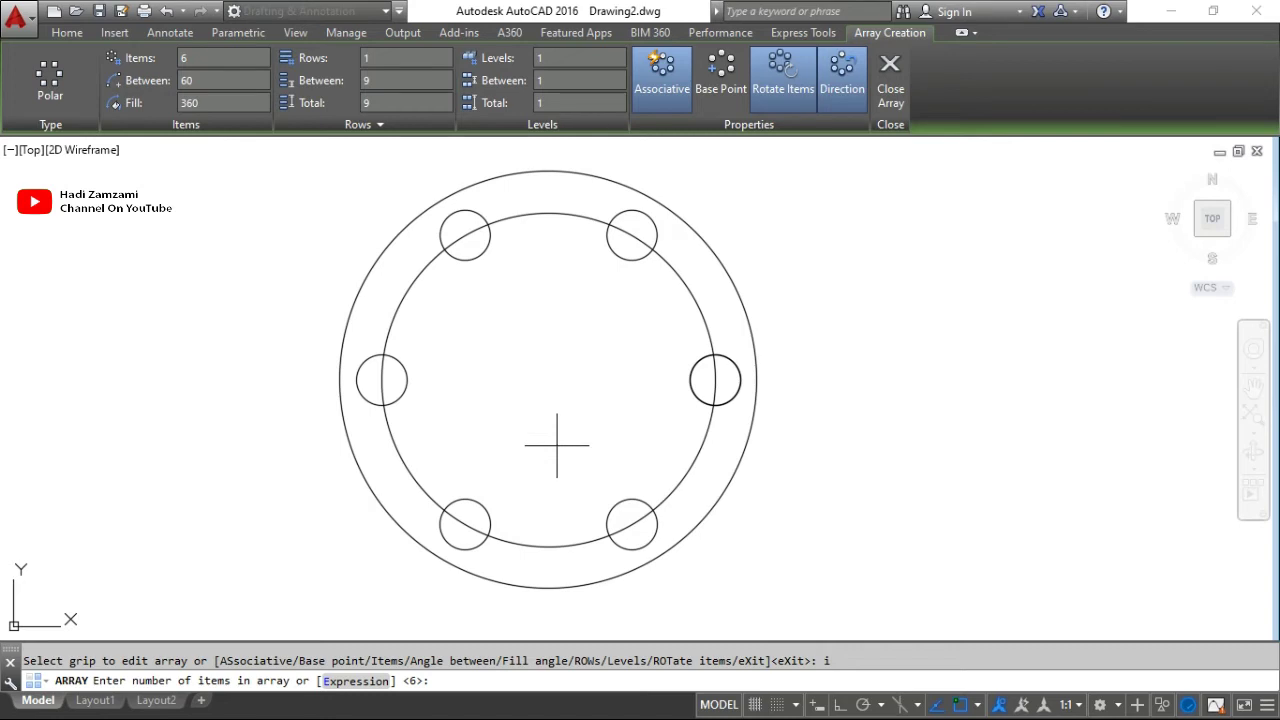
pyautogui.write('8')
pyautogui.press('Return')
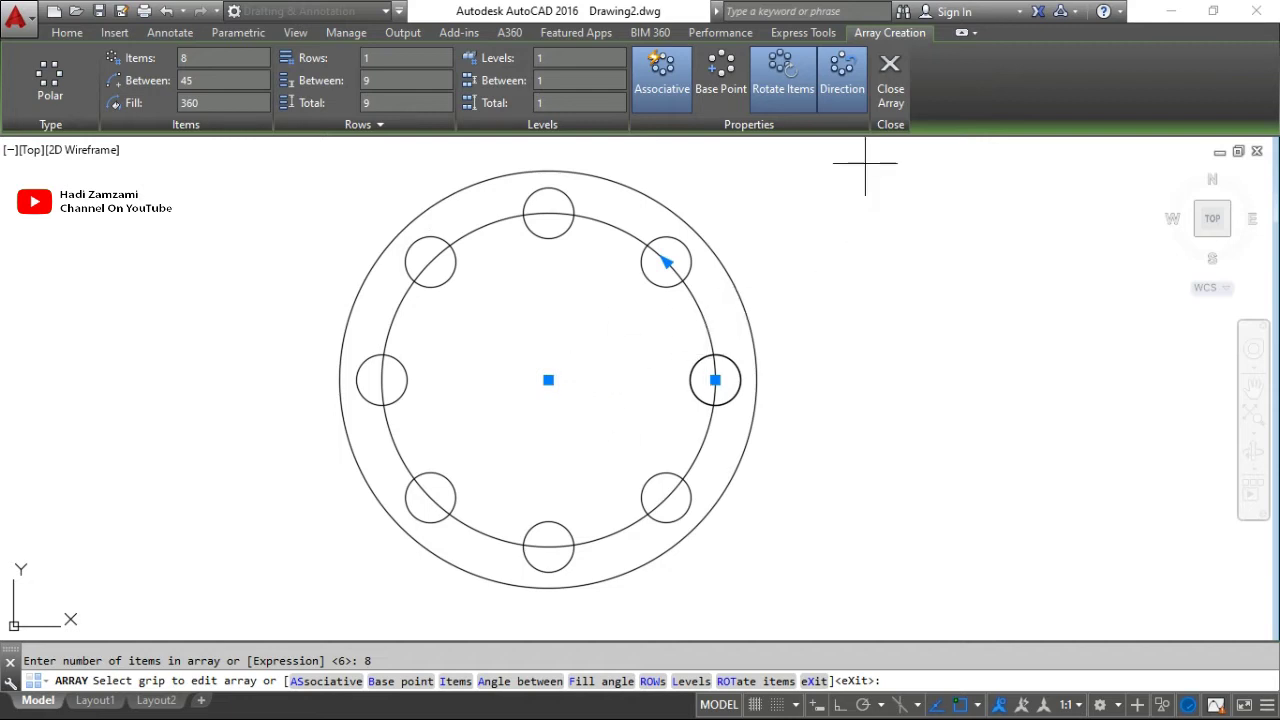
pyautogui.click(890, 88)
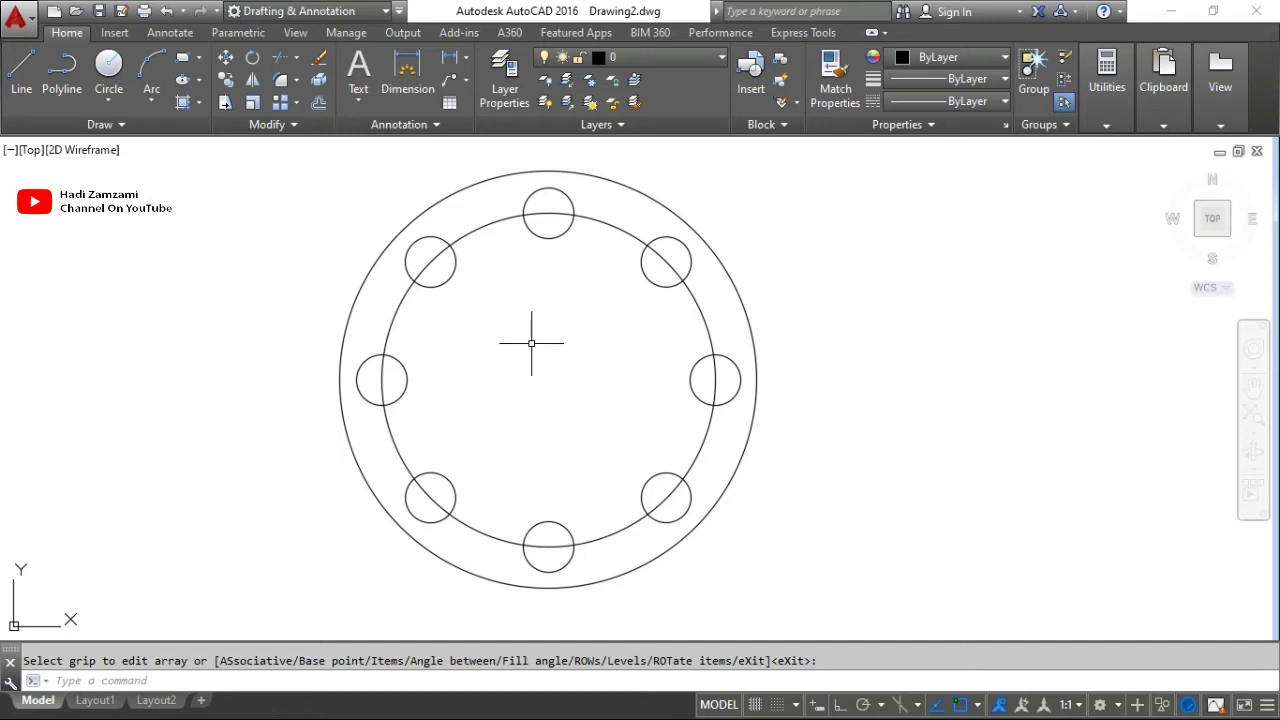
# Explode the eight-circle polar array with X so each small circle is a separate object.
pyautogui.click(528, 201)
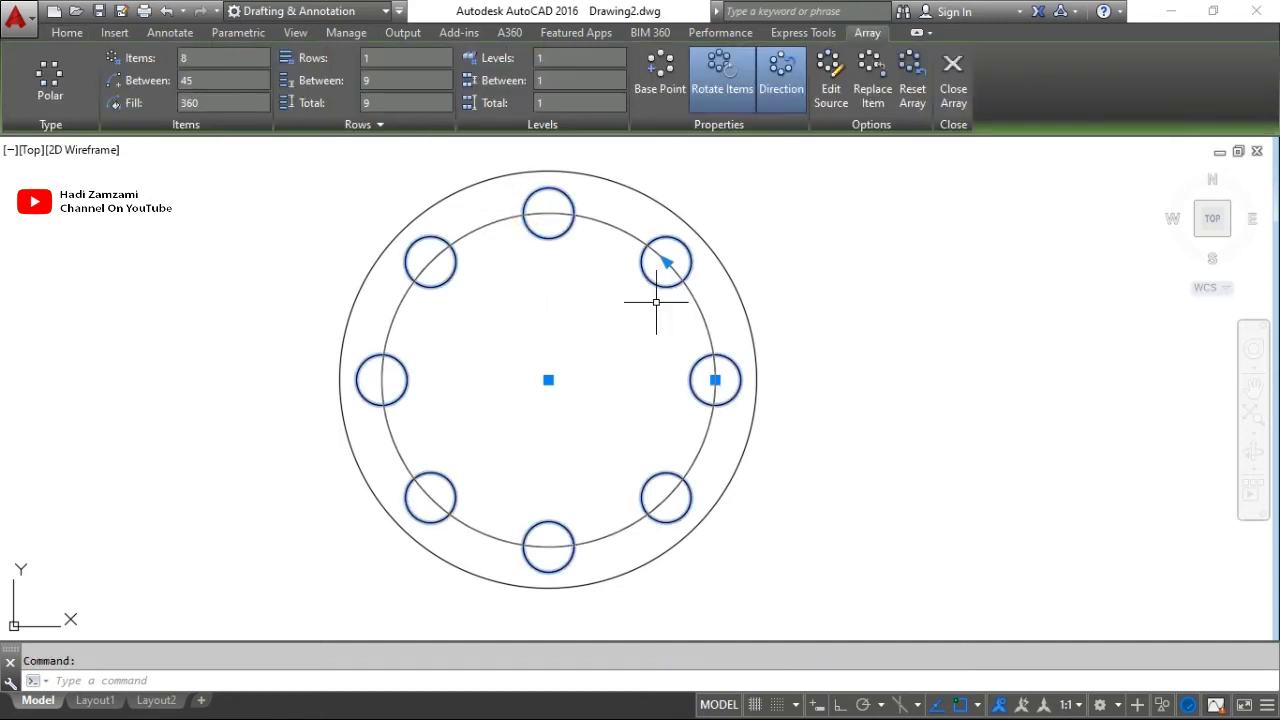
pyautogui.press('Escape')
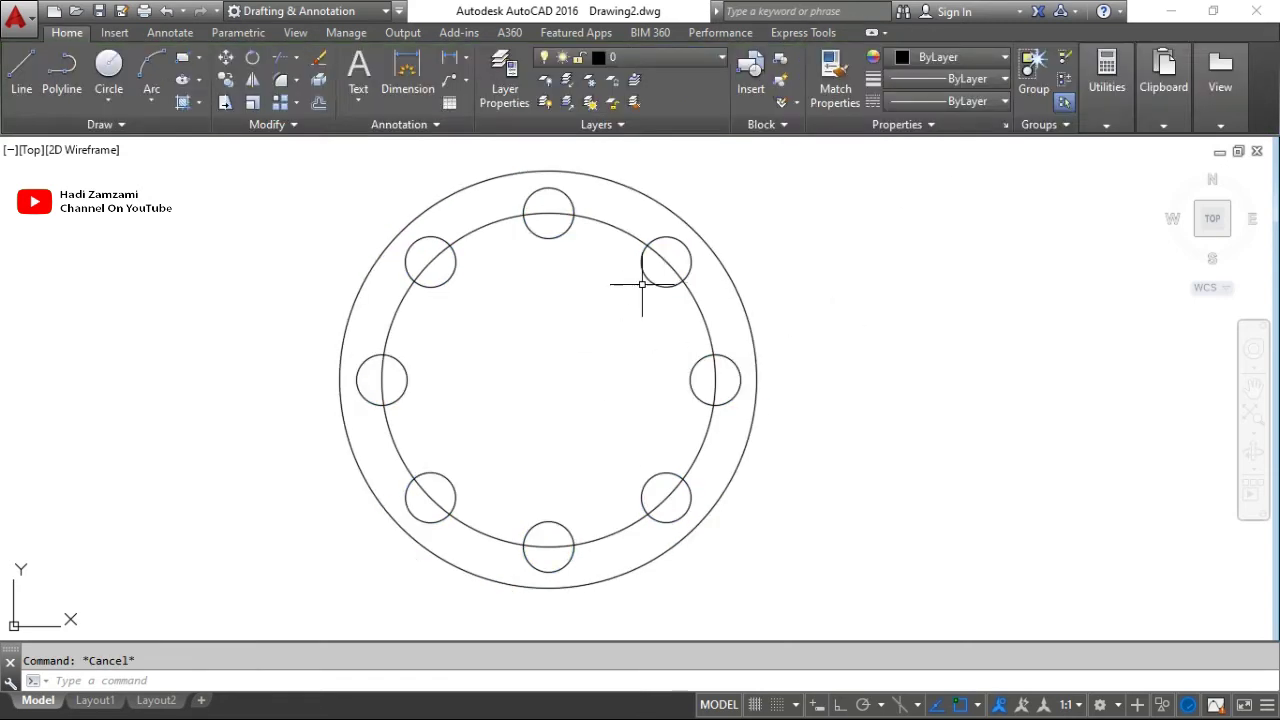
pyautogui.click(528, 201)
pyautogui.press('Escape')
pyautogui.write('x')
pyautogui.press('Return')
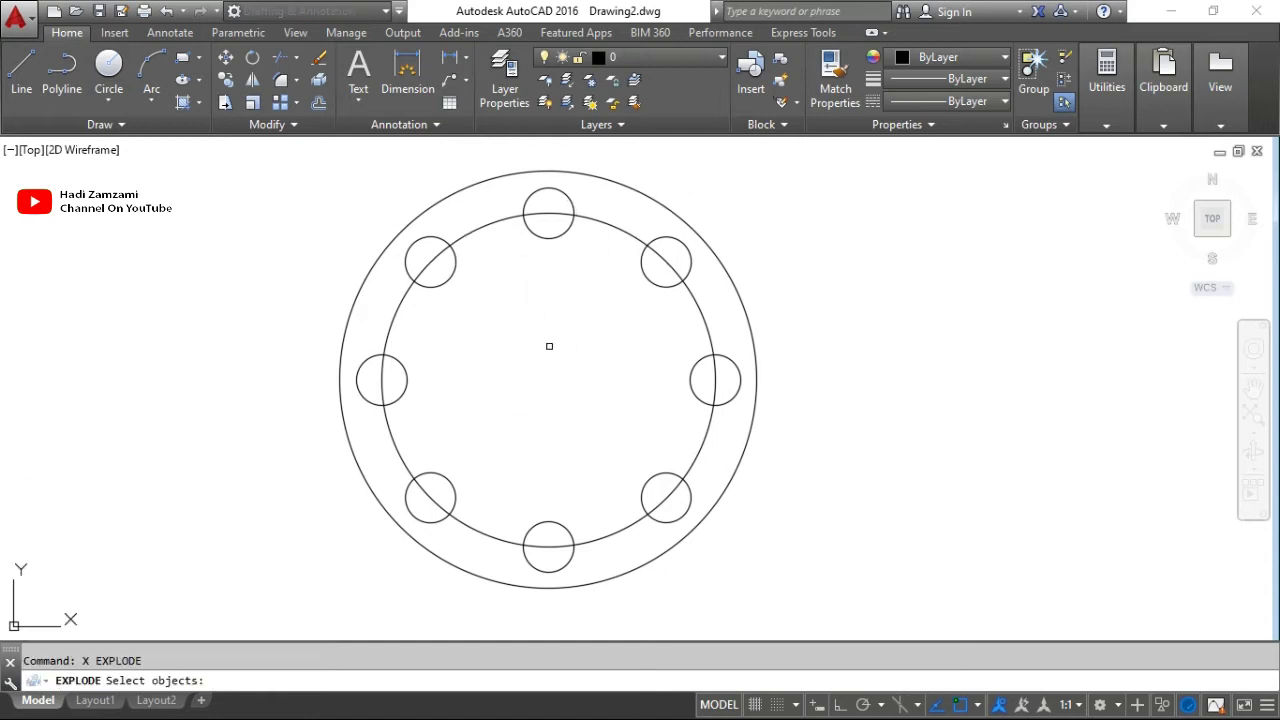
pyautogui.click(553, 238)
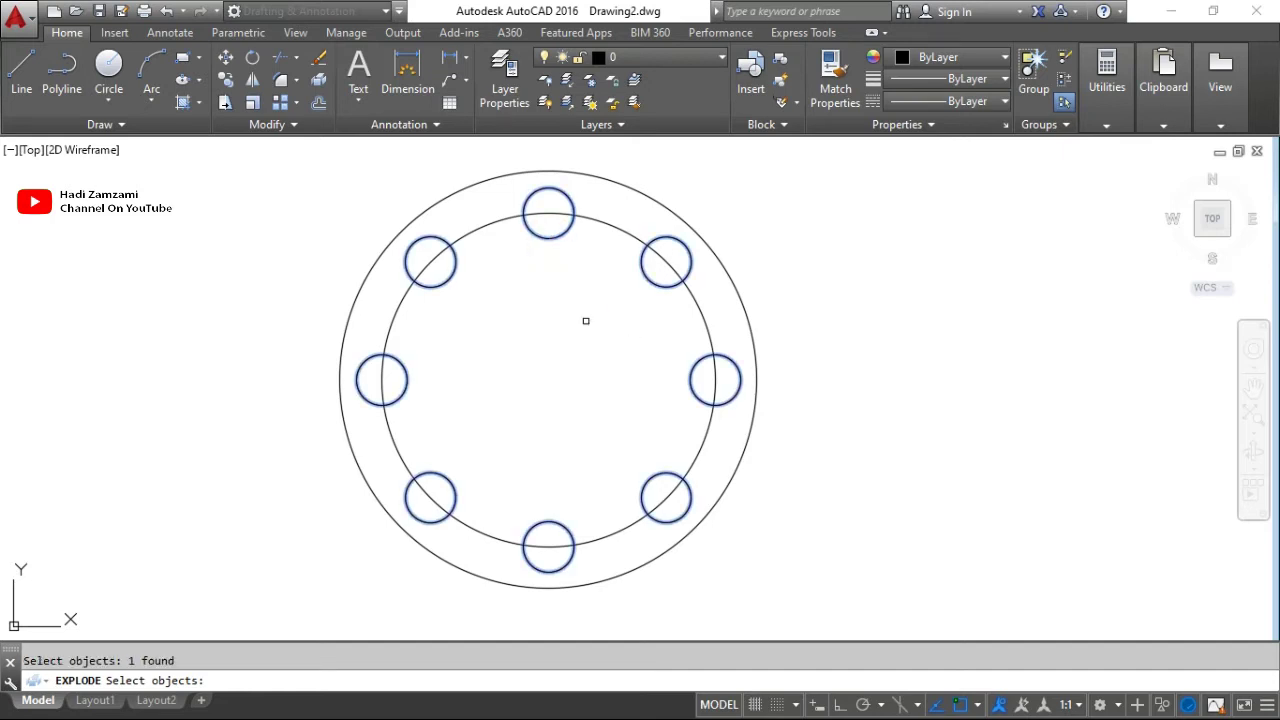
pyautogui.press('Return')
pyautogui.click(571, 200)
pyautogui.press('Escape')
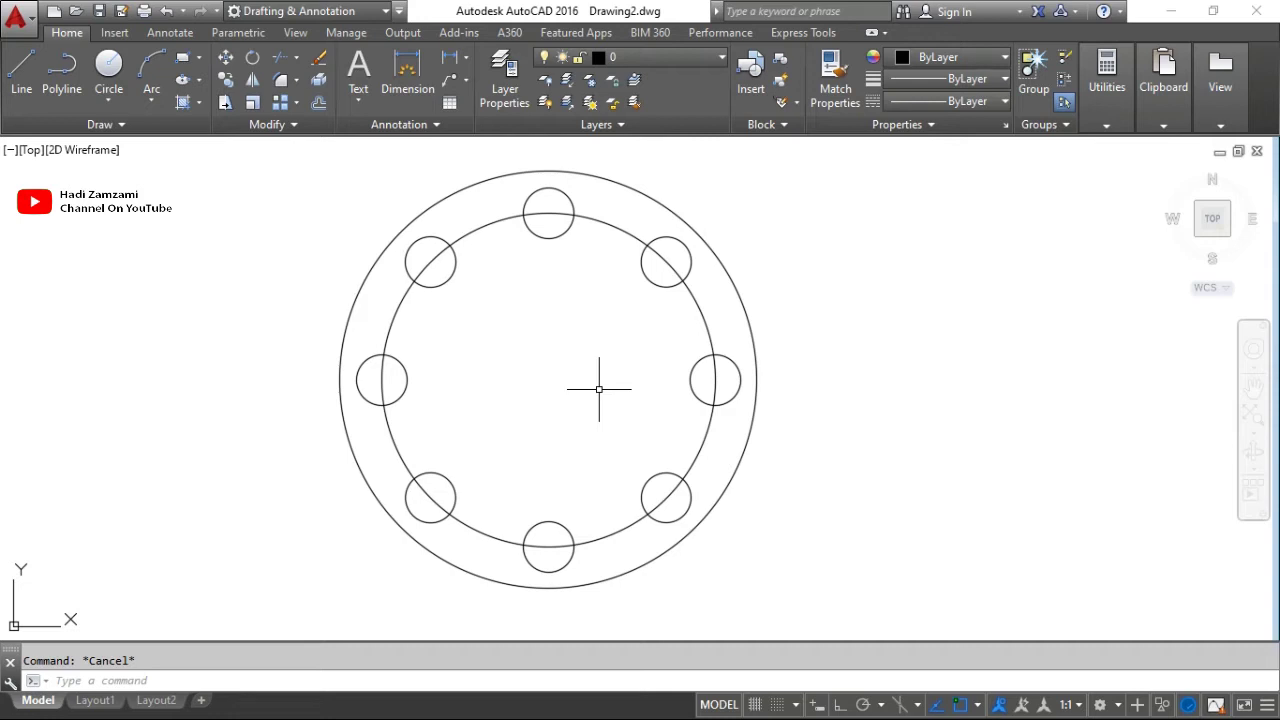
# Start a trim with the inner circle as cutting edge, then cancel the crossing-window attempt.
pyautogui.write('ts or')
pyautogui.press('Return')
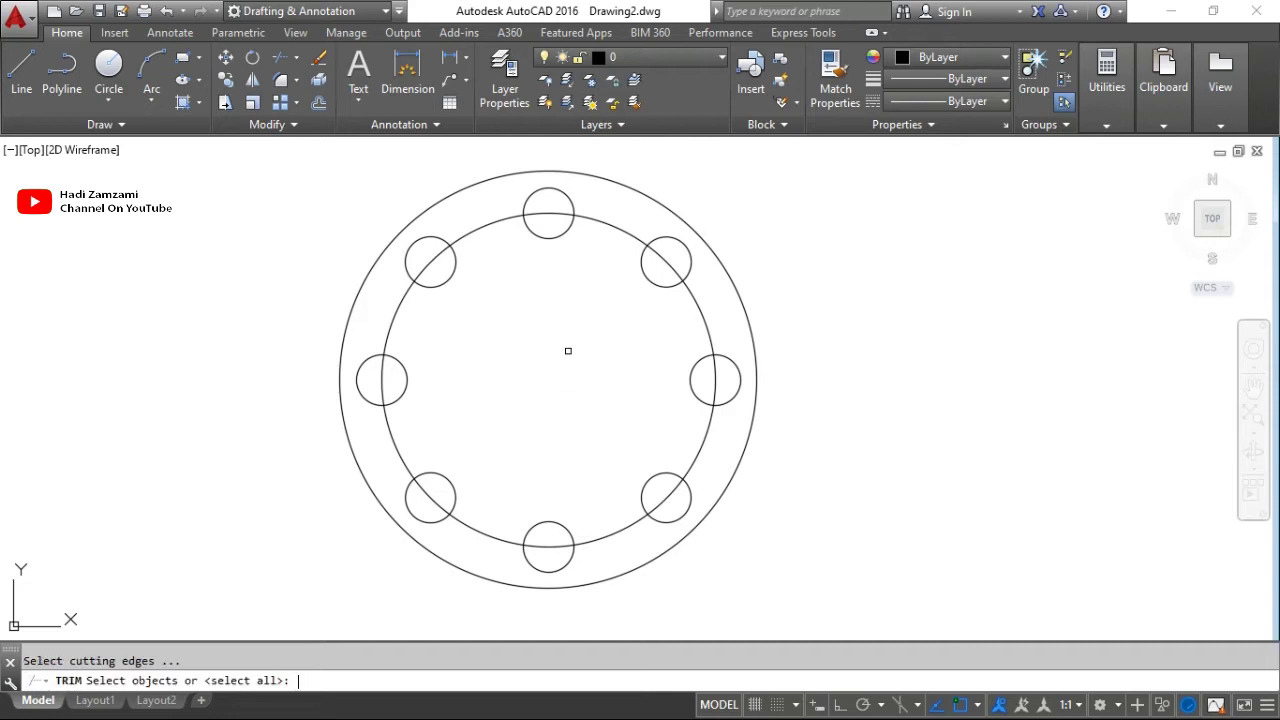
pyautogui.click(592, 220)
pyautogui.press('Return')
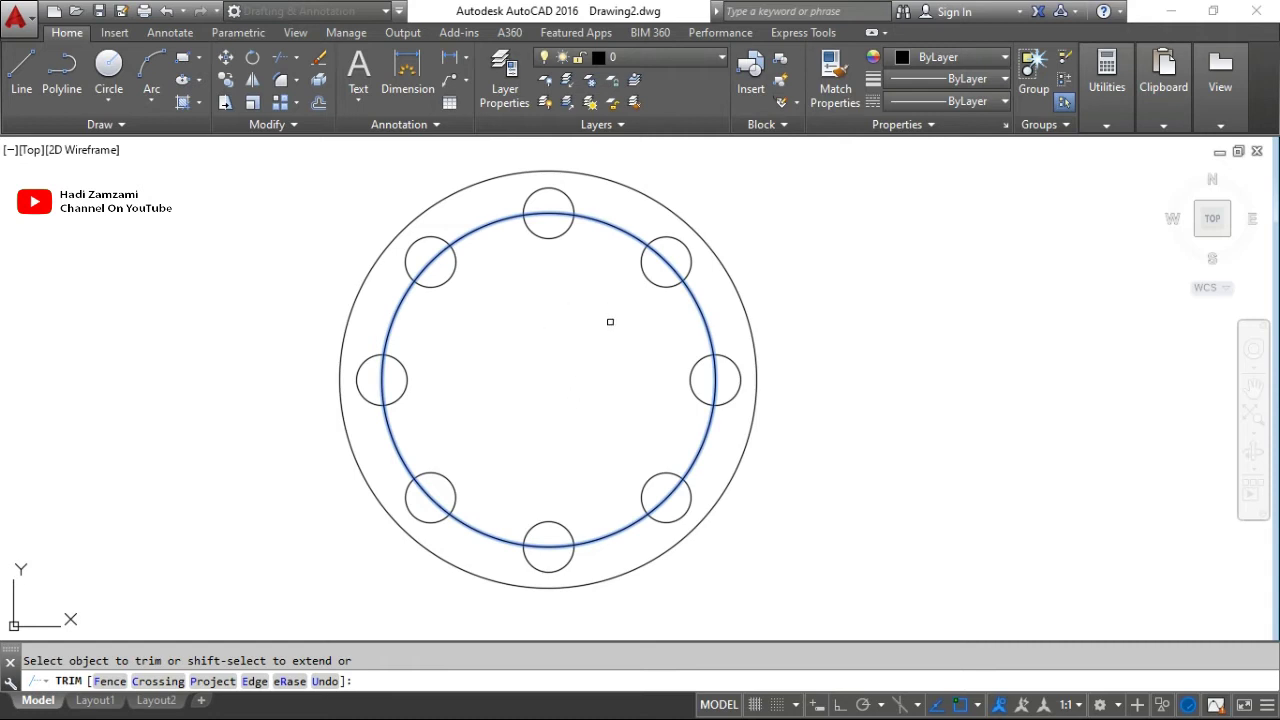
pyautogui.write('c')
pyautogui.press('Return')
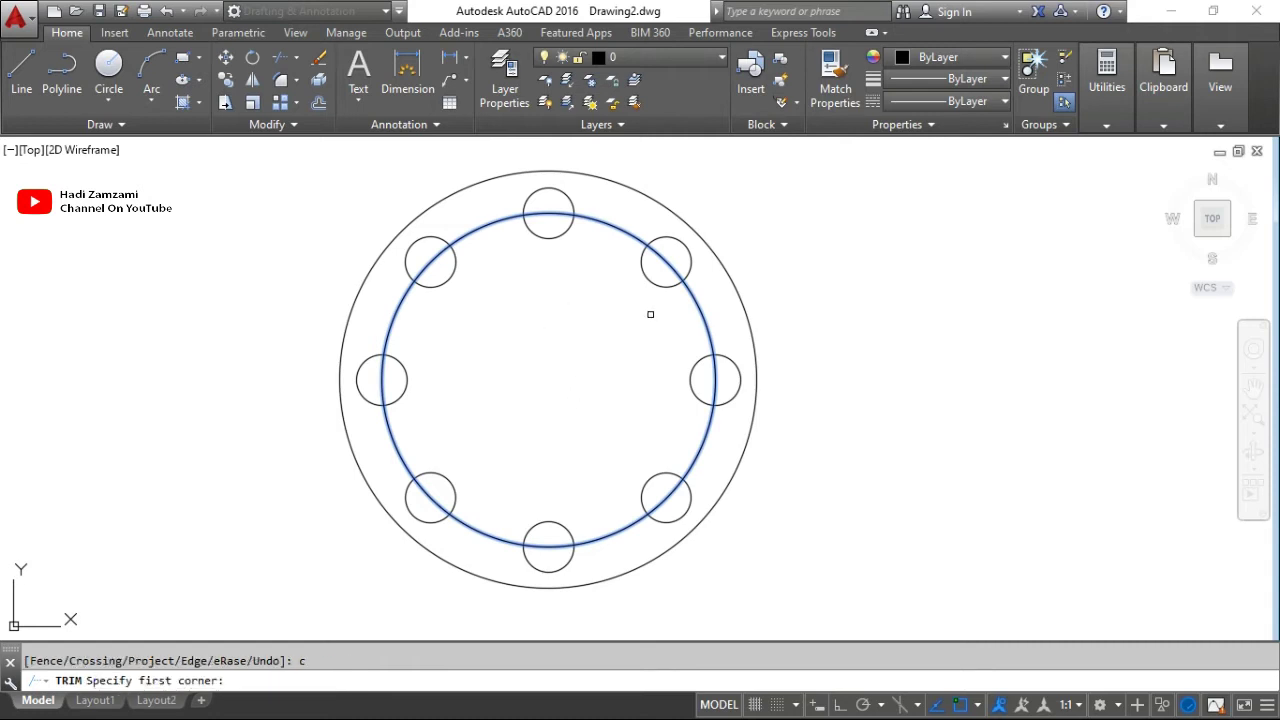
pyautogui.click(669, 306)
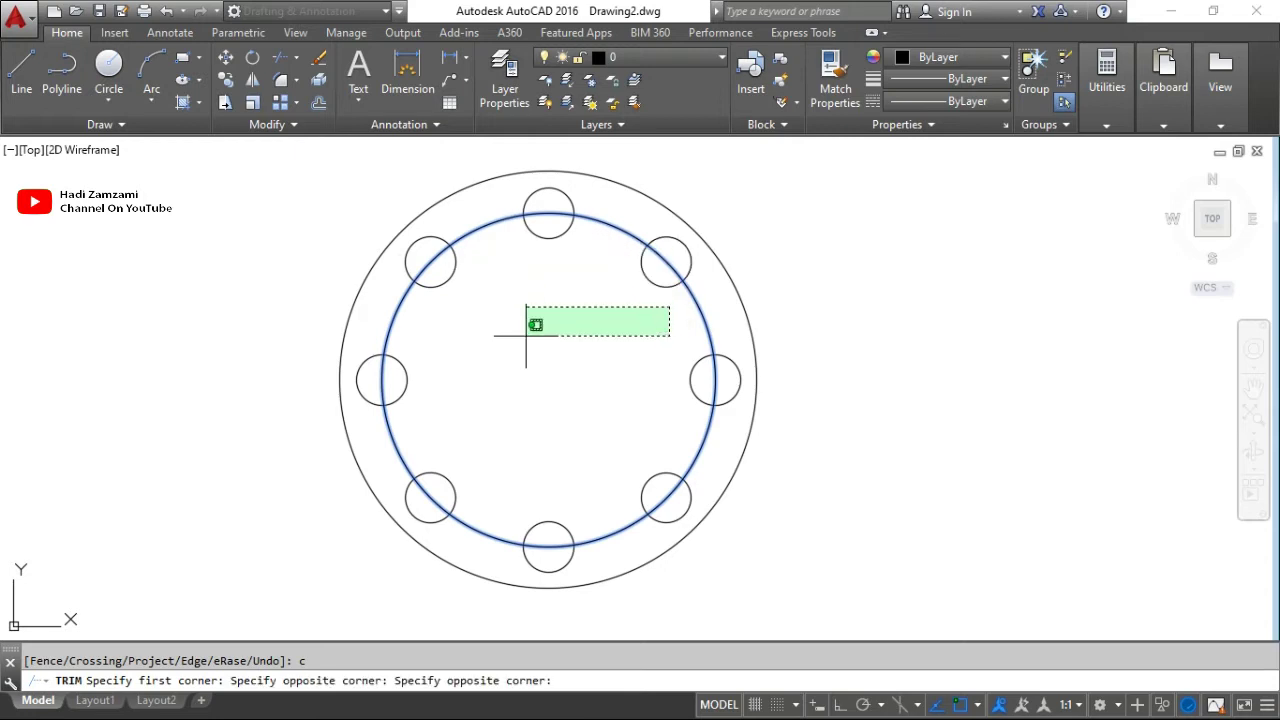
pyautogui.press('Escape')
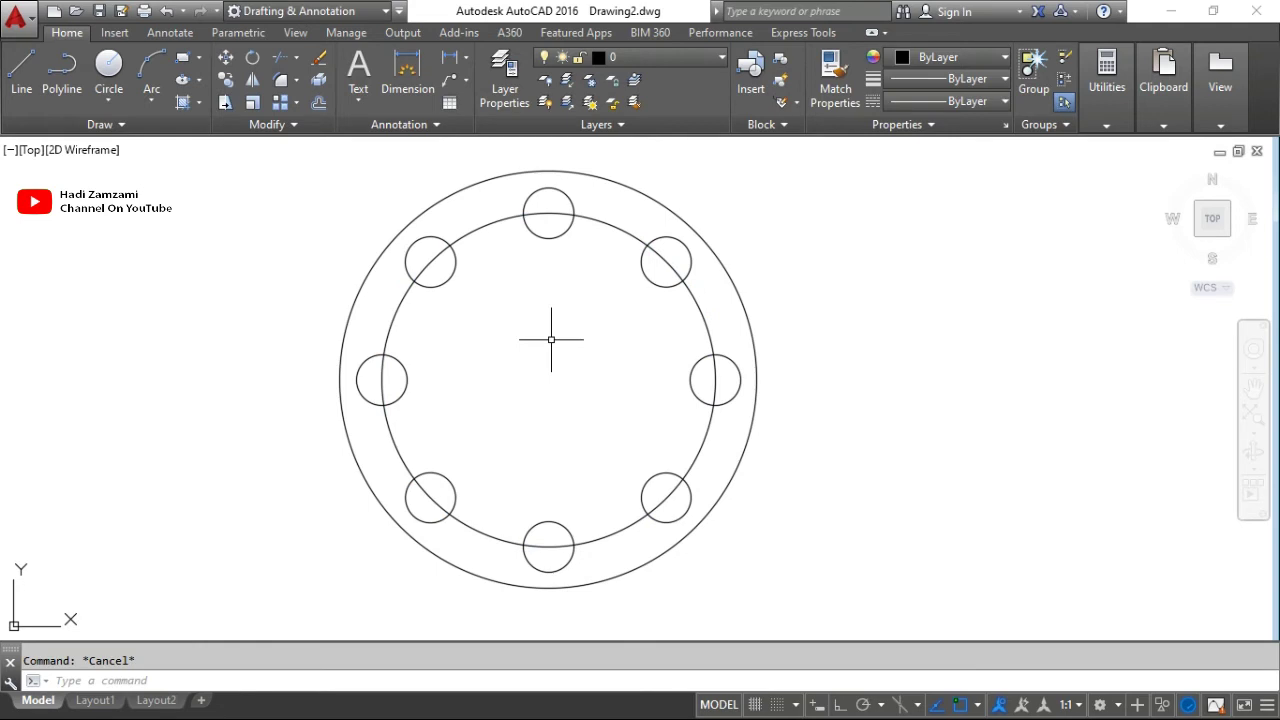
# Restart TRIM with the inner circle as cutting edge and switch to fence selection.
pyautogui.write('tr')
pyautogui.press('Return')
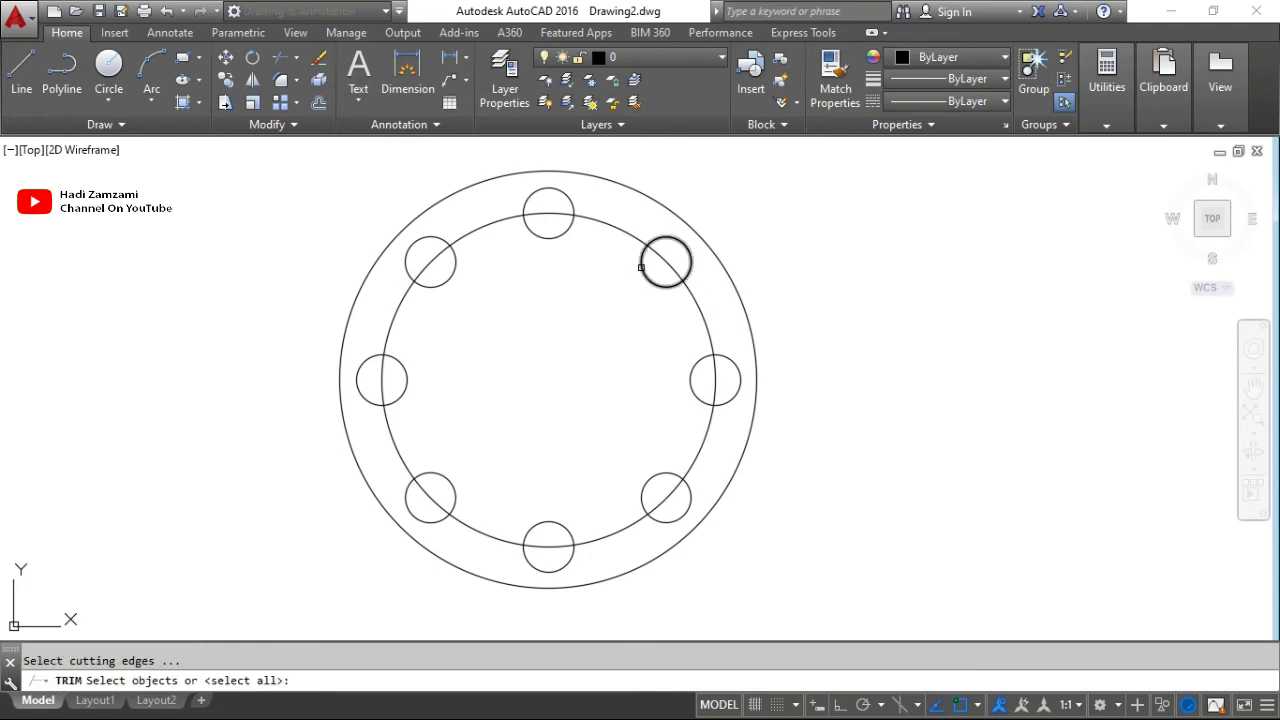
pyautogui.click(633, 233)
pyautogui.press('Return')
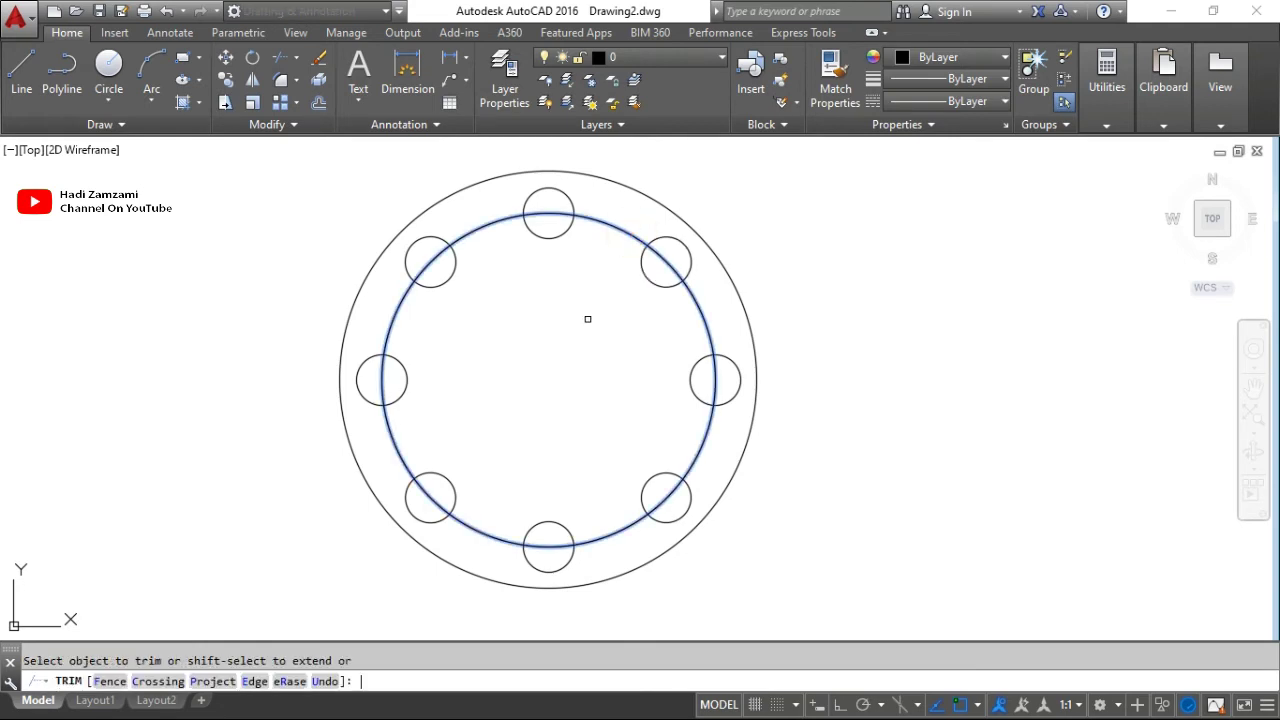
pyautogui.write('f')
pyautogui.press('Return')
# Run a fence through all eight small circles to trim away their inner halves.
pyautogui.click(665, 288)
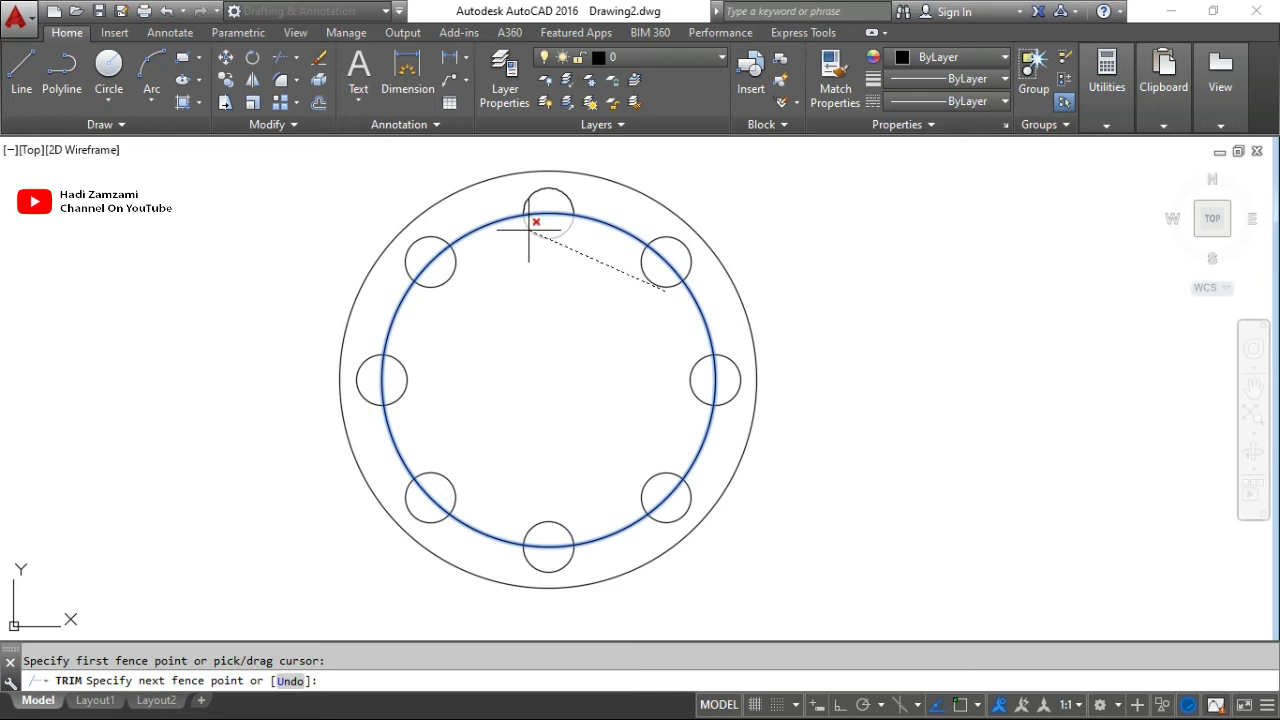
pyautogui.click(543, 229)
pyautogui.click(424, 275)
pyautogui.click(395, 378)
pyautogui.click(428, 482)
pyautogui.click(543, 522)
pyautogui.click(655, 490)
pyautogui.click(694, 385)
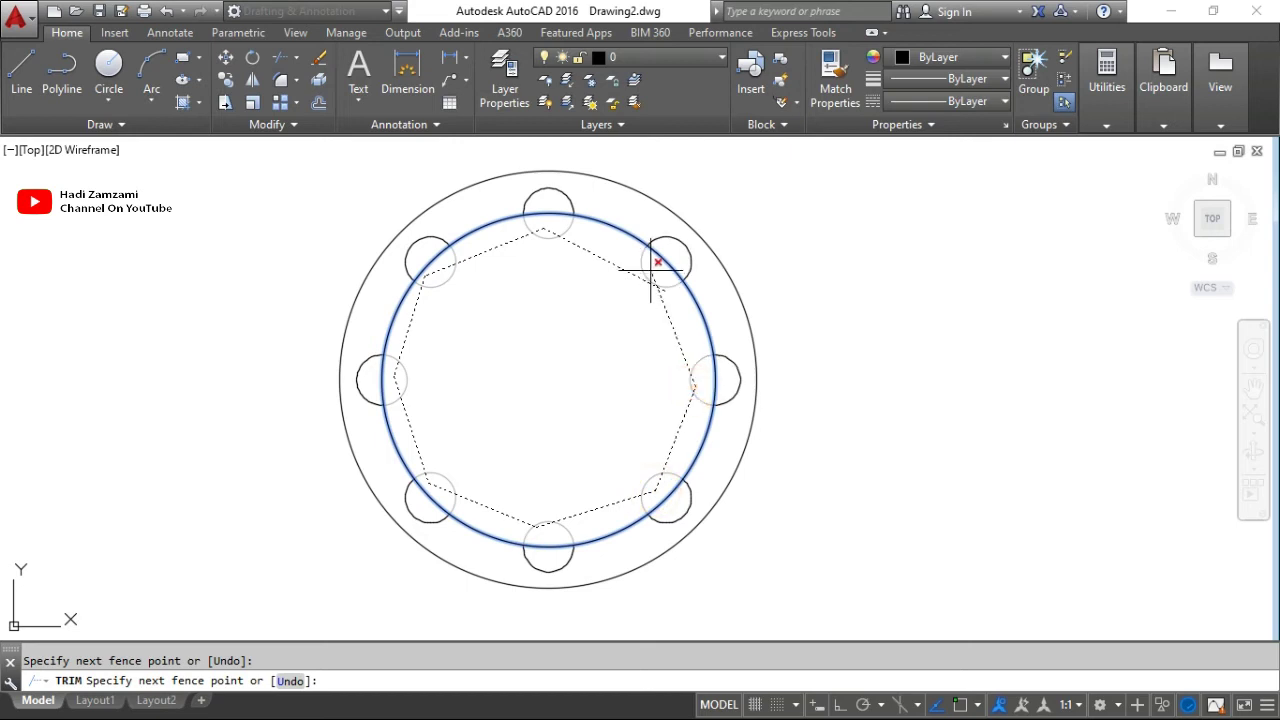
pyautogui.press('Return')
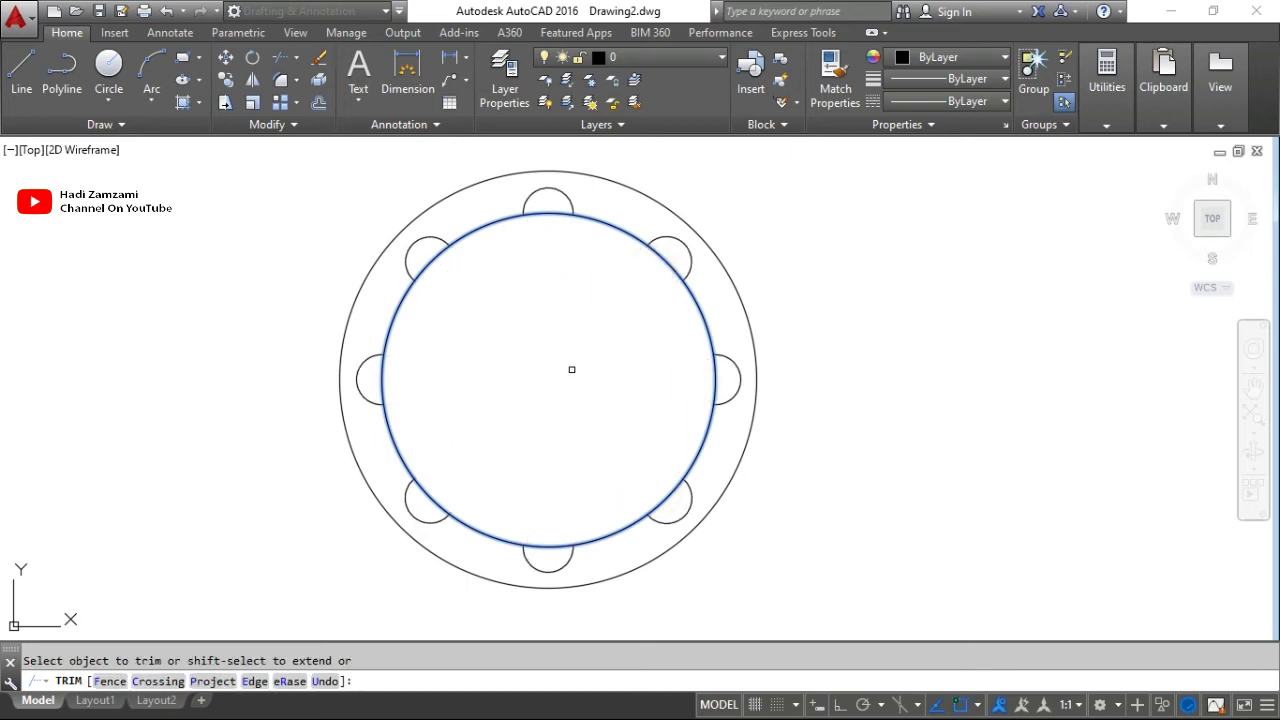
pyautogui.press('Escape')
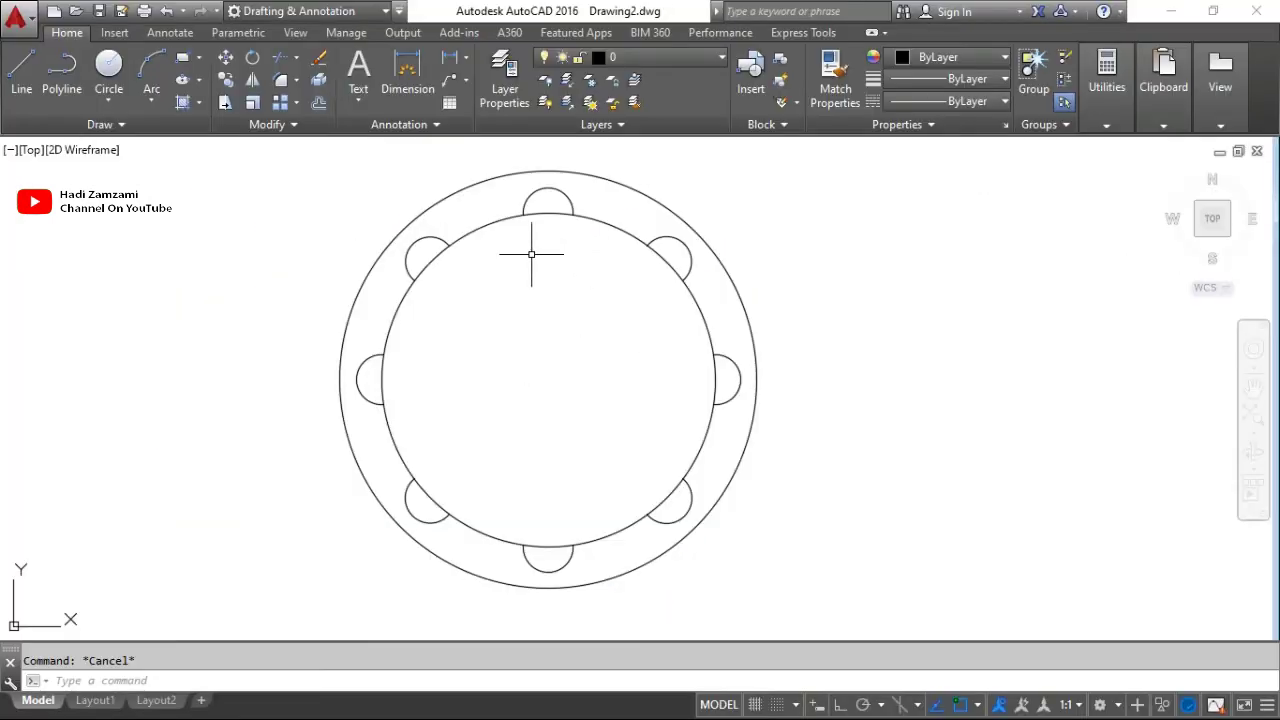
# Start TRIM with all objects as edges and zigzag a fence across the top, upper-right, right and lower-right lobes.
pyautogui.write('ts or')
pyautogui.press('Return')
pyautogui.press('Return')
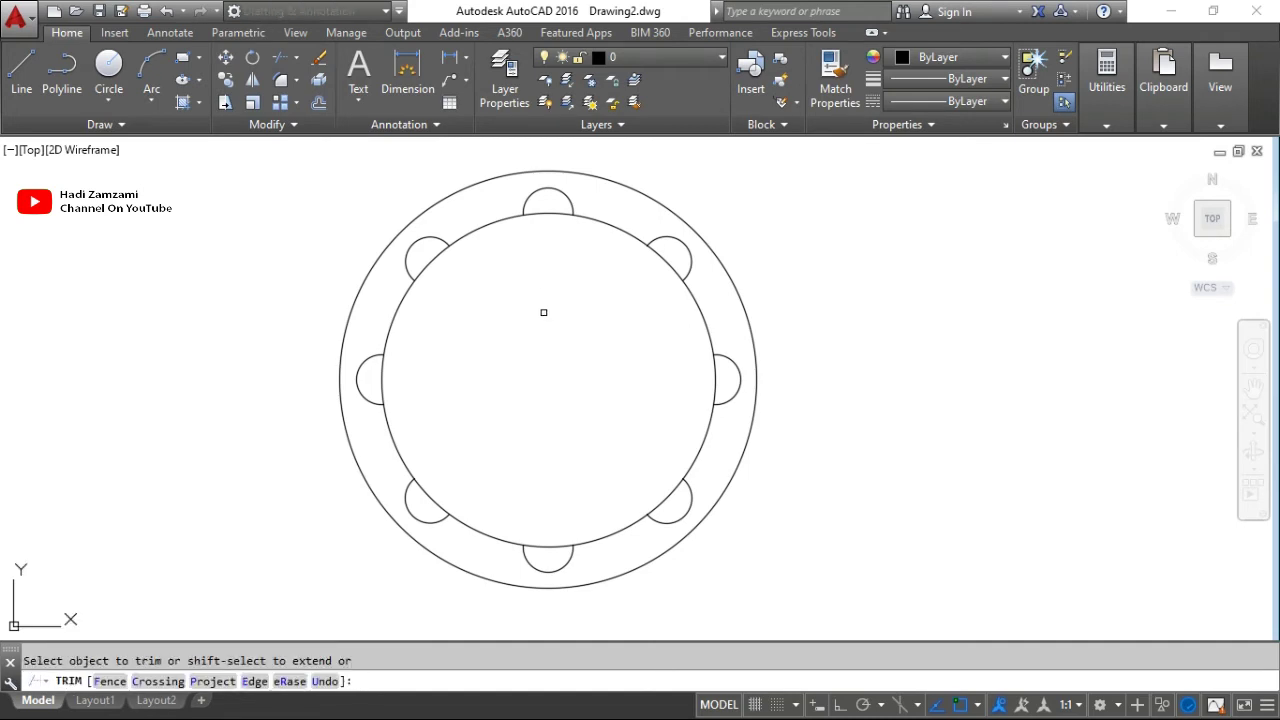
pyautogui.press('Return')
pyautogui.click(559, 338)
pyautogui.click(613, 293)
pyautogui.click(668, 260)
pyautogui.click(630, 348)
pyautogui.click(719, 374)
pyautogui.click(616, 417)
pyautogui.click(670, 495)
pyautogui.click(541, 479)
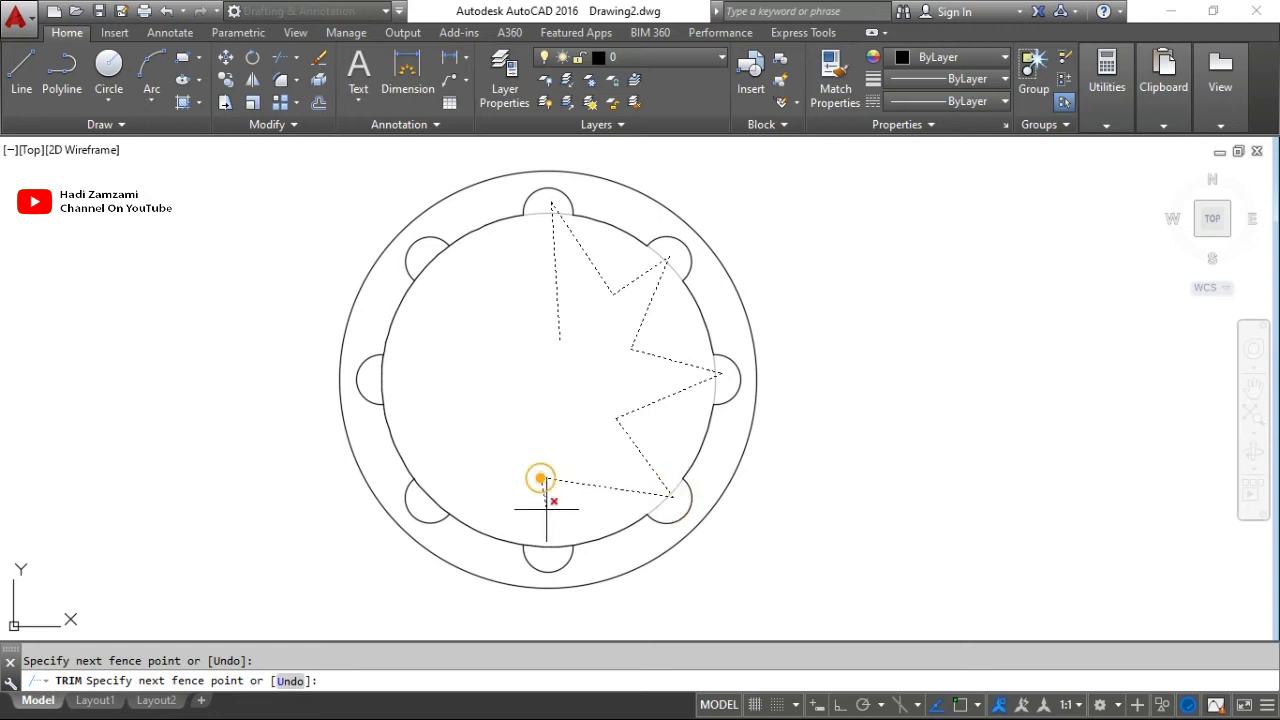
# Continue the fence across the bottom, lower-left, left and upper-left lobes and trim the inner-circle arcs.
pyautogui.click(548, 550)
pyautogui.click(492, 444)
pyautogui.click(432, 513)
pyautogui.click(444, 380)
pyautogui.click(375, 381)
pyautogui.click(470, 328)
pyautogui.click(428, 247)
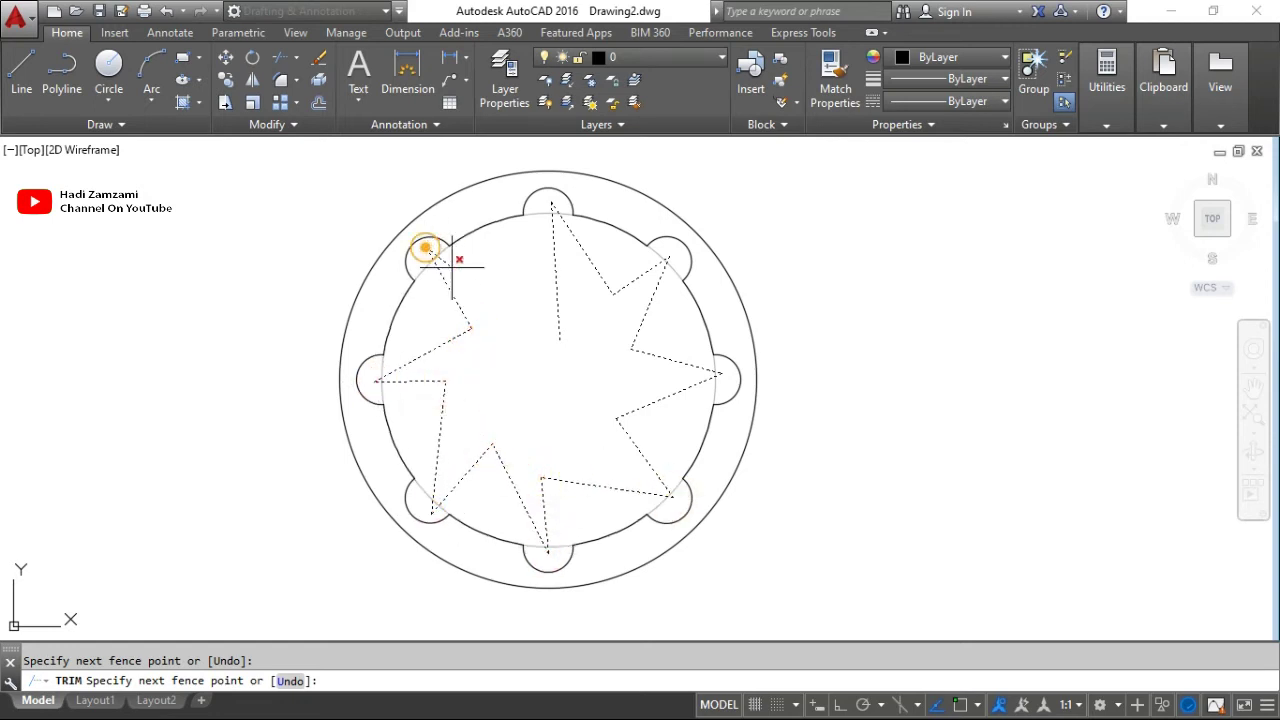
pyautogui.click(499, 281)
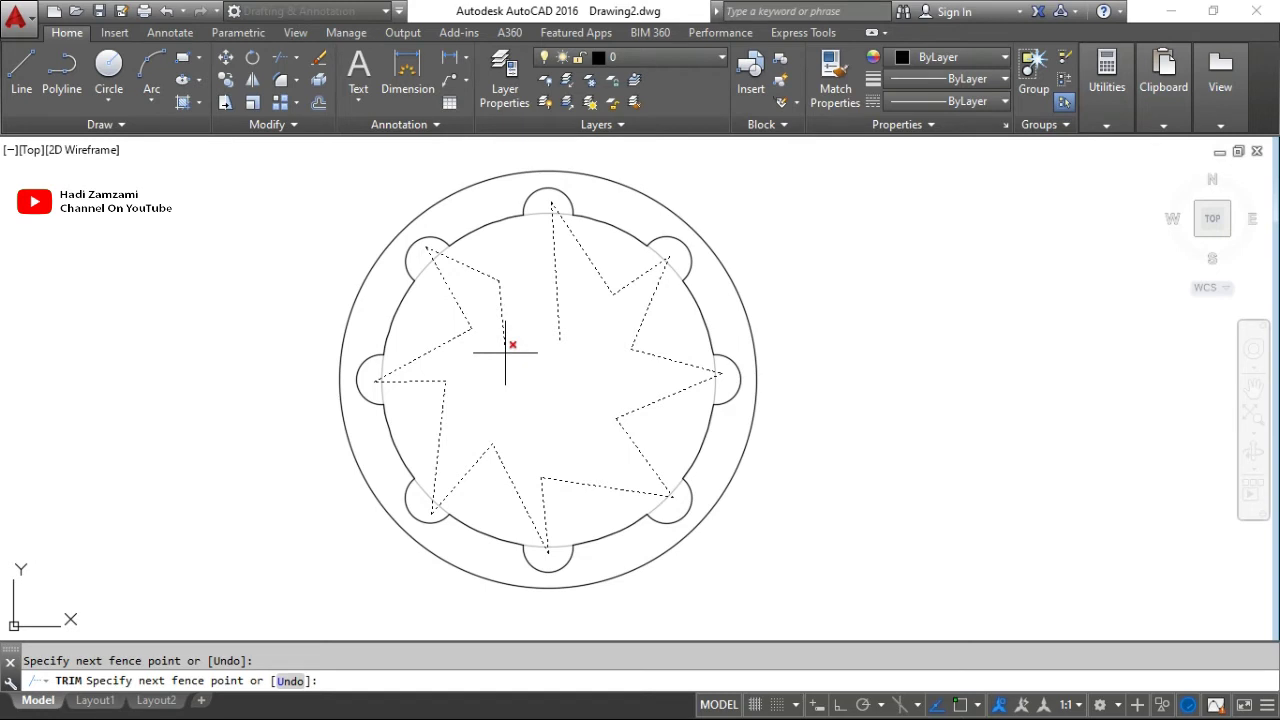
pyautogui.press('Return')
# Start COPY and window-select the whole splined boss.
pyautogui.press('Escape')
pyautogui.scroll(-4, 627, 300)
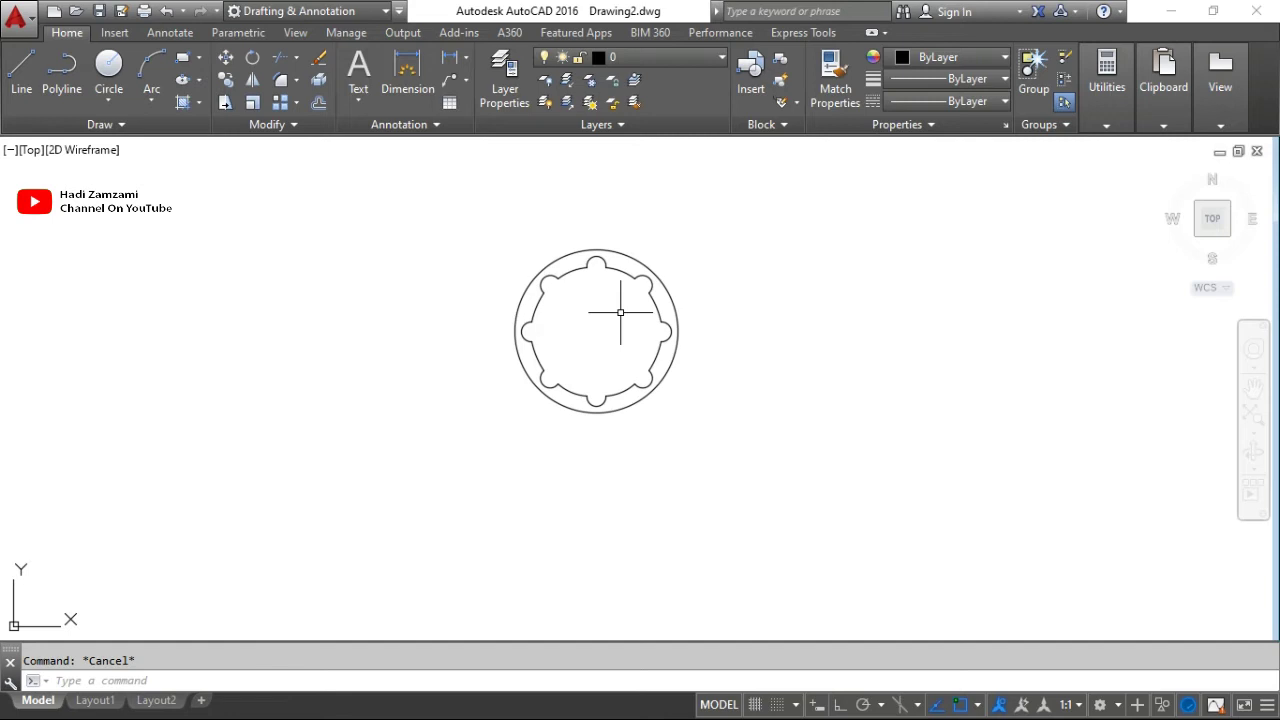
pyautogui.scroll(-3, 150, 620)
pyautogui.scroll(3, 271, 548)
pyautogui.scroll(-1, 414, 534)
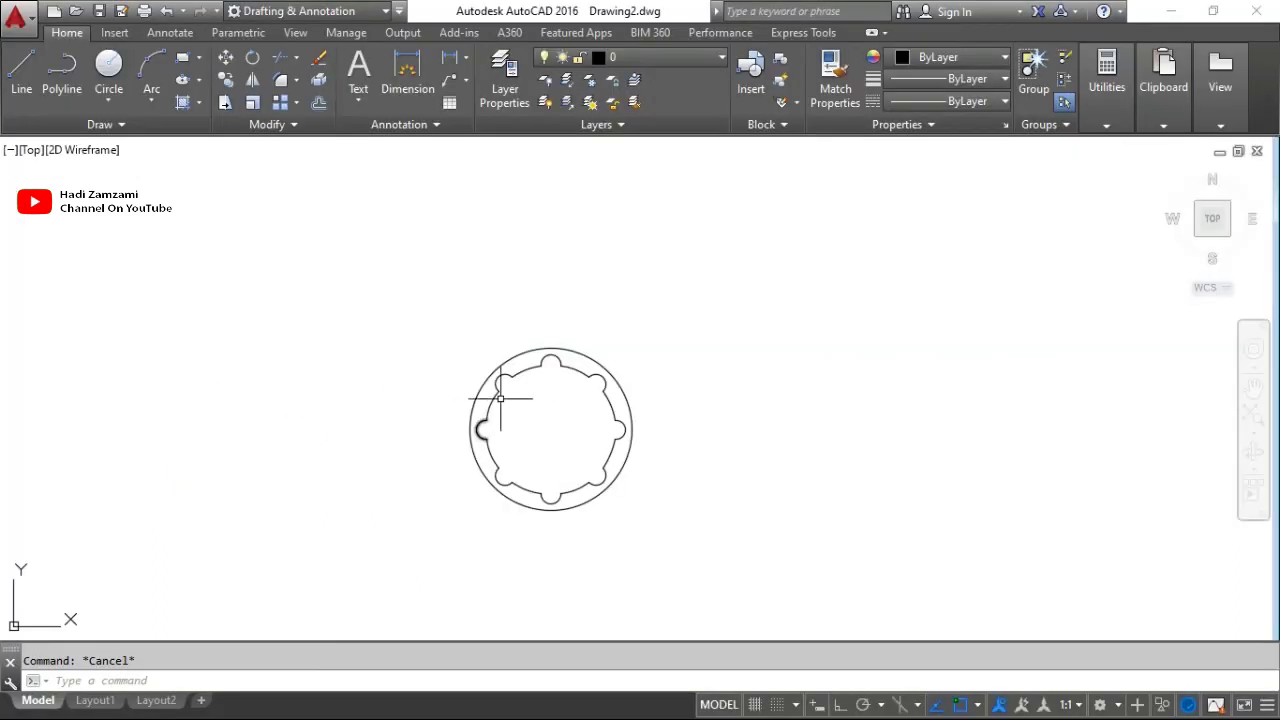
pyautogui.write('co')
pyautogui.press('Return')
pyautogui.click(652, 537)
pyautogui.click(379, 310)
pyautogui.press('Return')
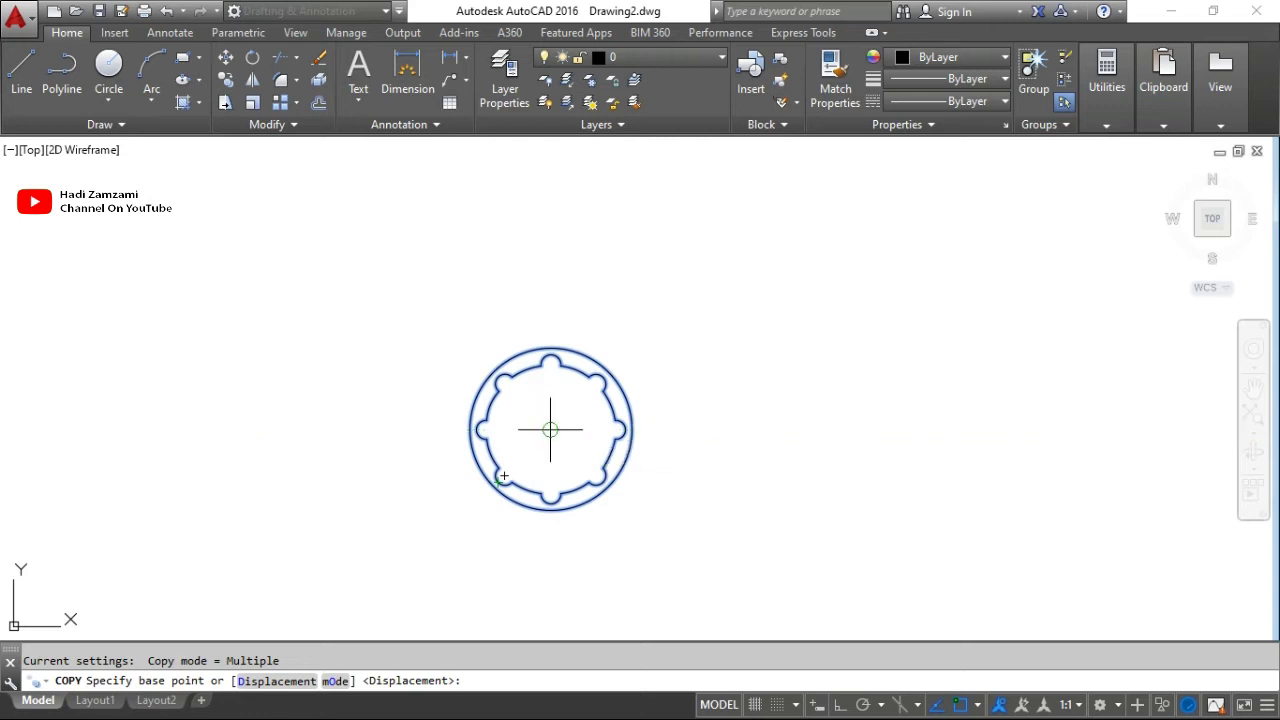
# Copy the boss from its centre 77.5 units straight up with Ortho on.
pyautogui.click(550, 430)
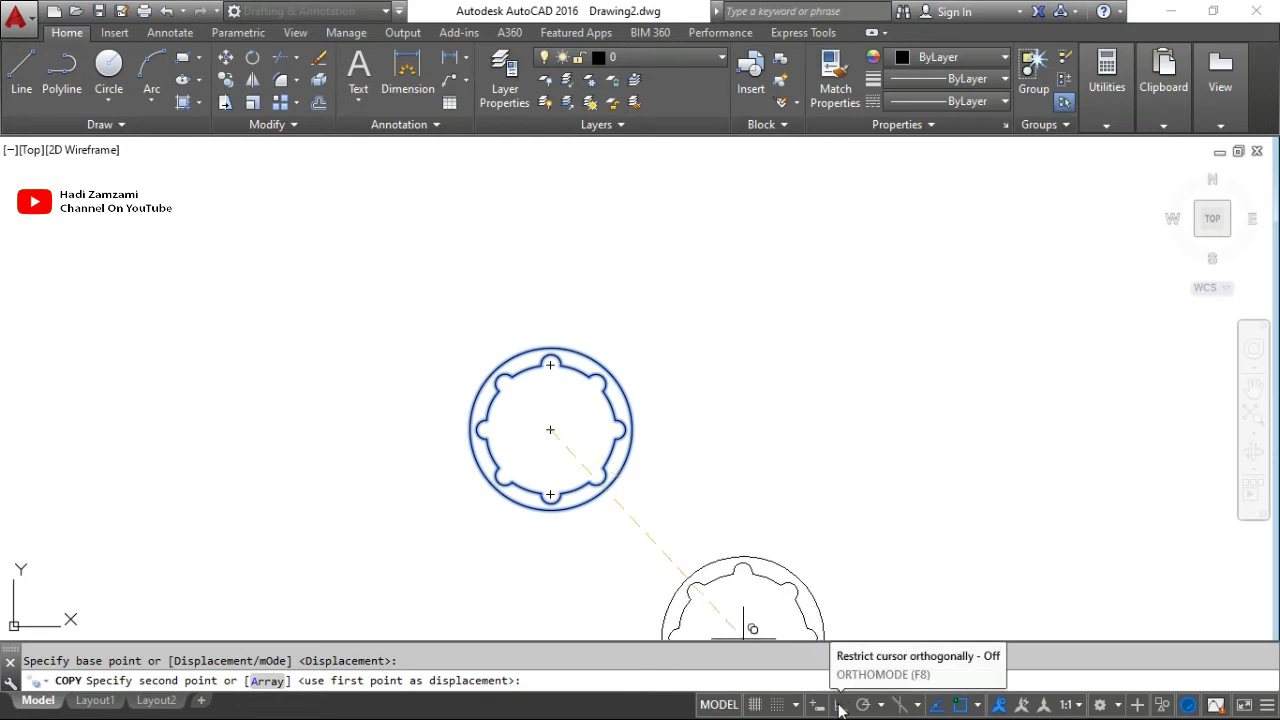
pyautogui.click(840, 705)
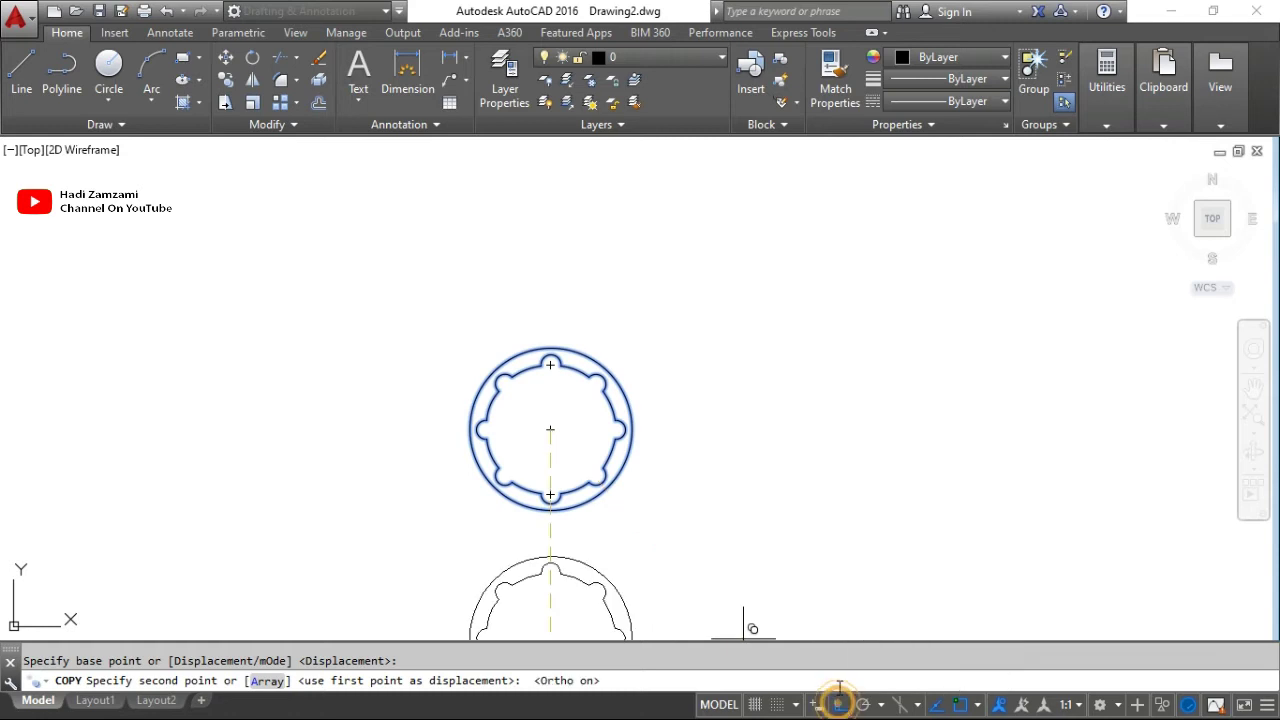
pyautogui.scroll(-2, 549, 253)
pyautogui.write('77.5')
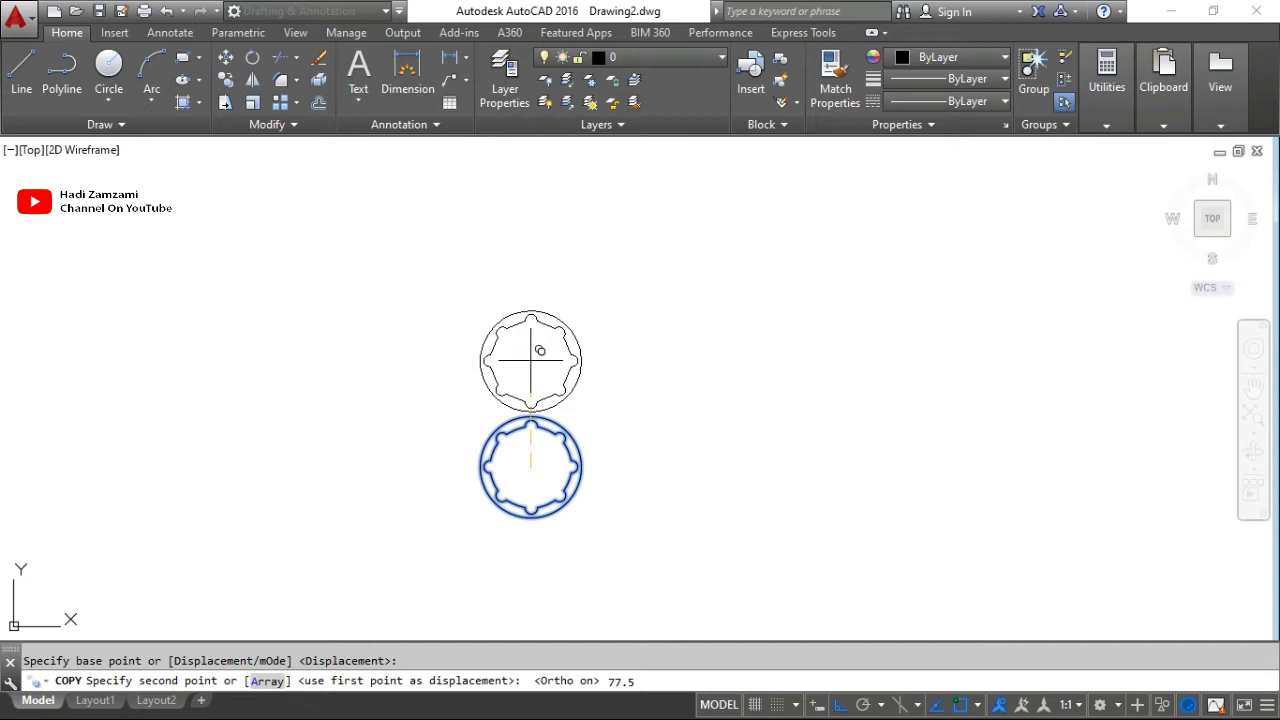
pyautogui.press('Return')
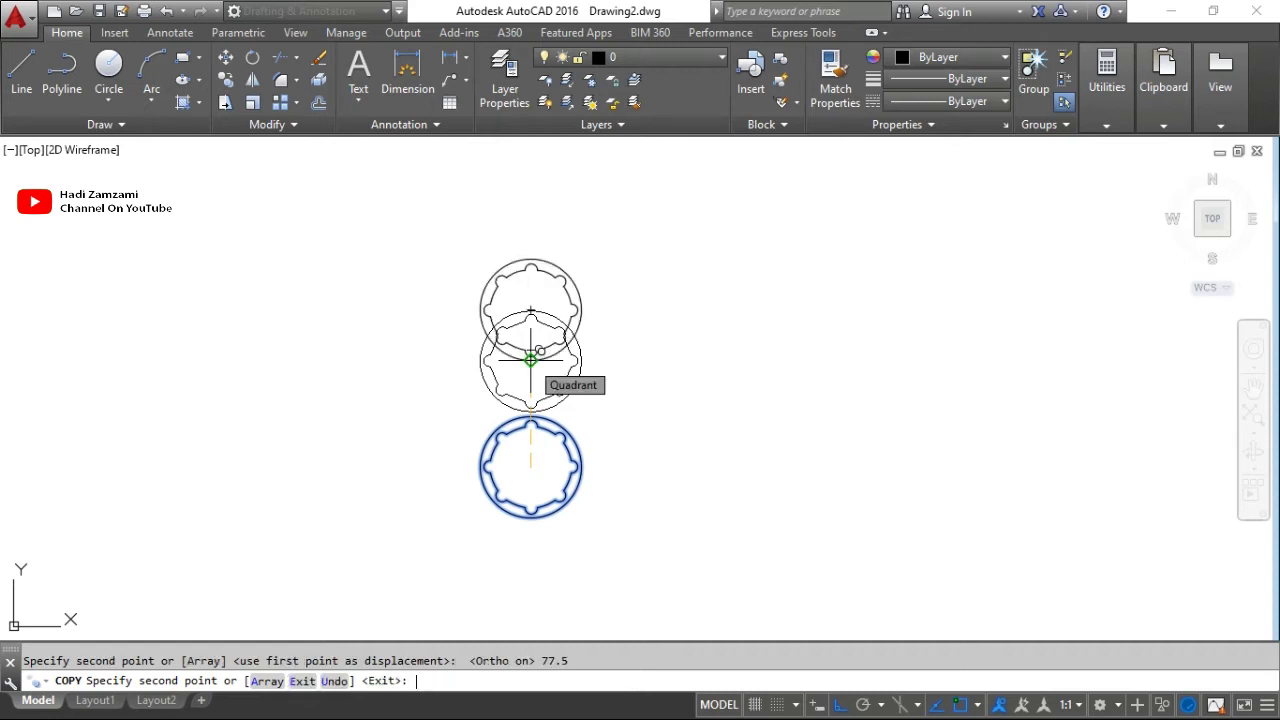
pyautogui.press('Escape')
# Scroll around the 3D07.pdf reference in Nitro Pro to read the R25 and R35 boss radii.
pyautogui.hotkey('alt', 'Tab')
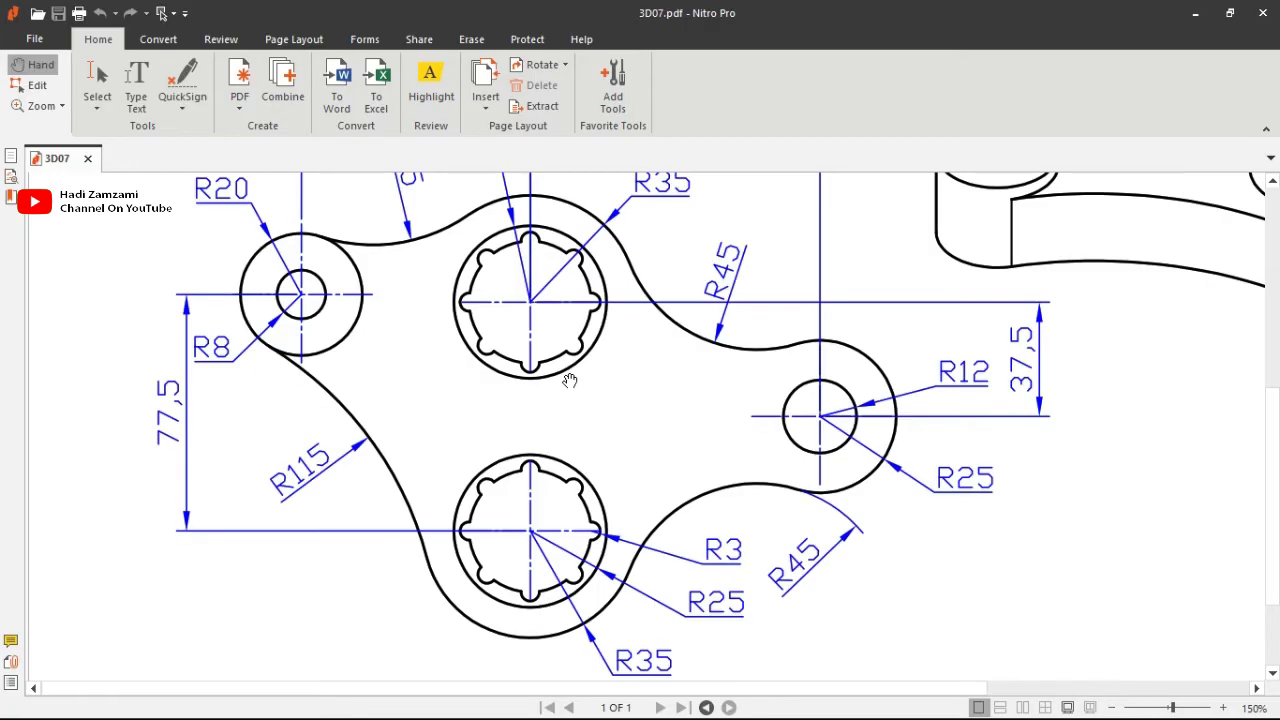
pyautogui.scroll(-2, 501, 420)
pyautogui.scroll(-1, 500, 434)
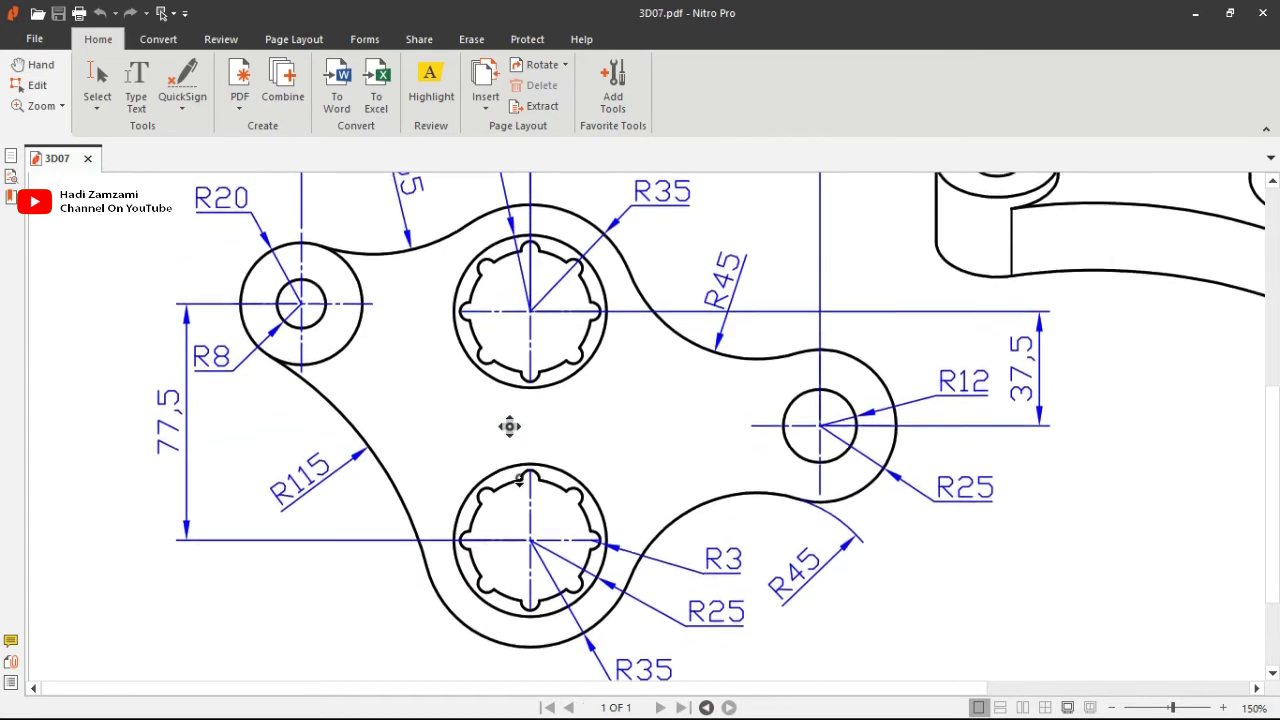
pyautogui.moveTo(508, 423); pyautogui.dragTo(510, 468)
pyautogui.scroll(3, 520, 520)
pyautogui.scroll(-1, 589, 453)
pyautogui.scroll(2, 588, 452)
pyautogui.scroll(1, 589, 453)
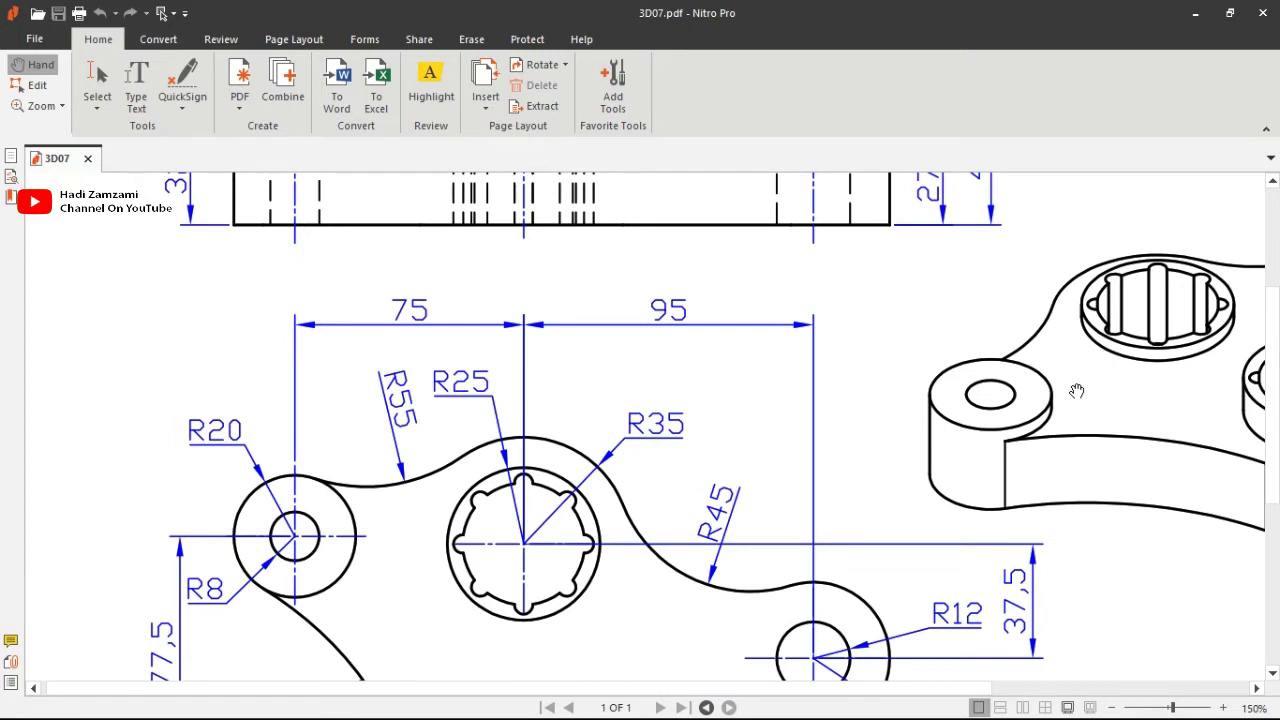
pyautogui.scroll(4, 570, 397)
pyautogui.scroll(-2, 514, 494)
pyautogui.hscroll(1, 514, 494)
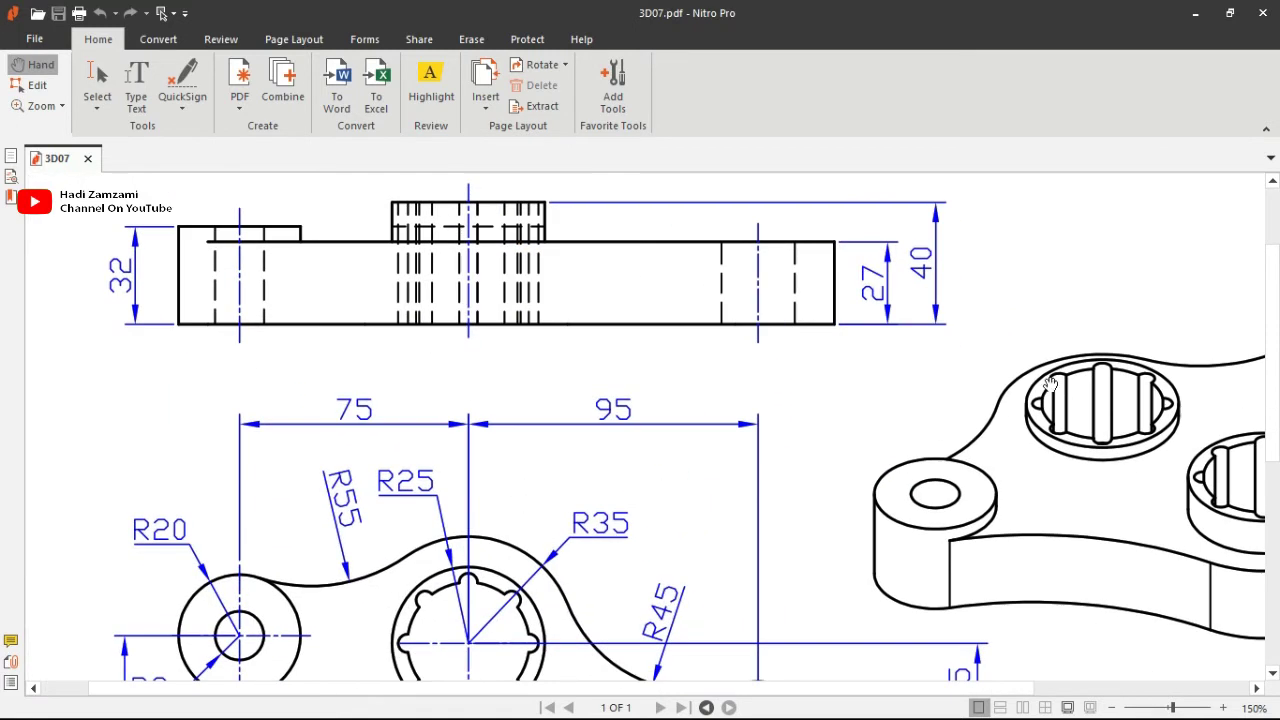
pyautogui.scroll(-2, 834, 530)
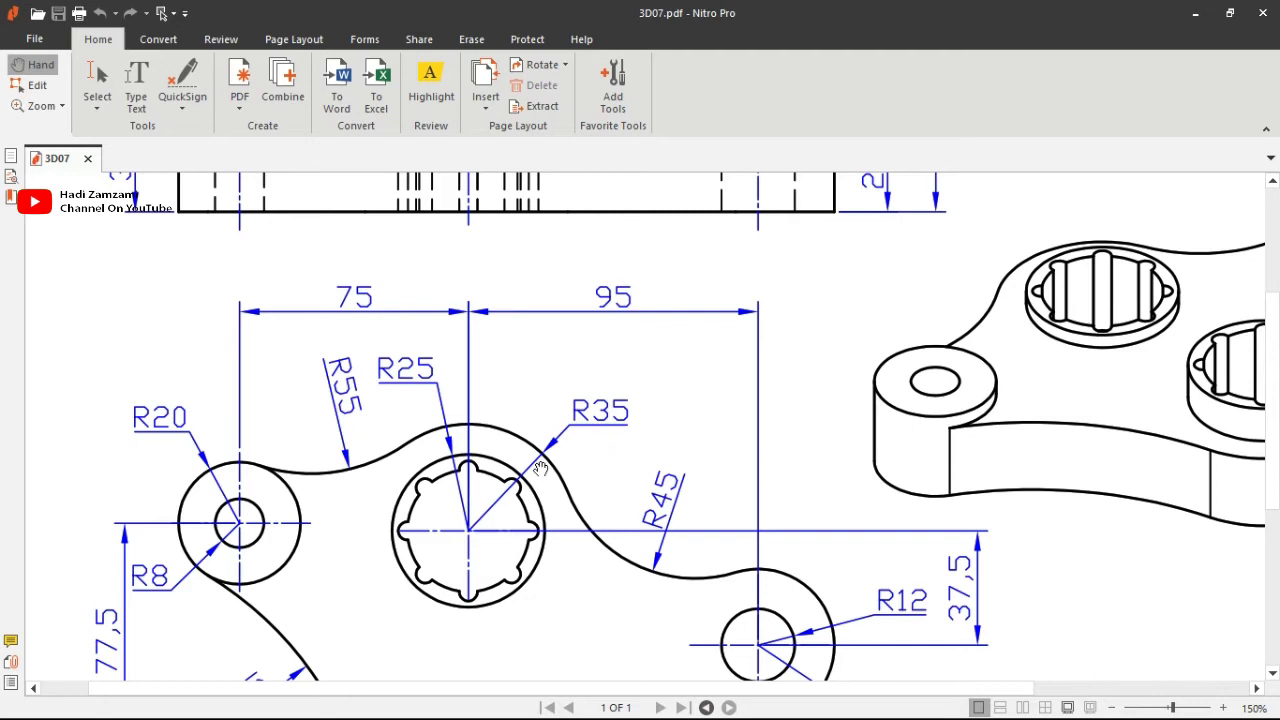
pyautogui.scroll(-2, 540, 470)
pyautogui.hscroll(-1, 540, 470)
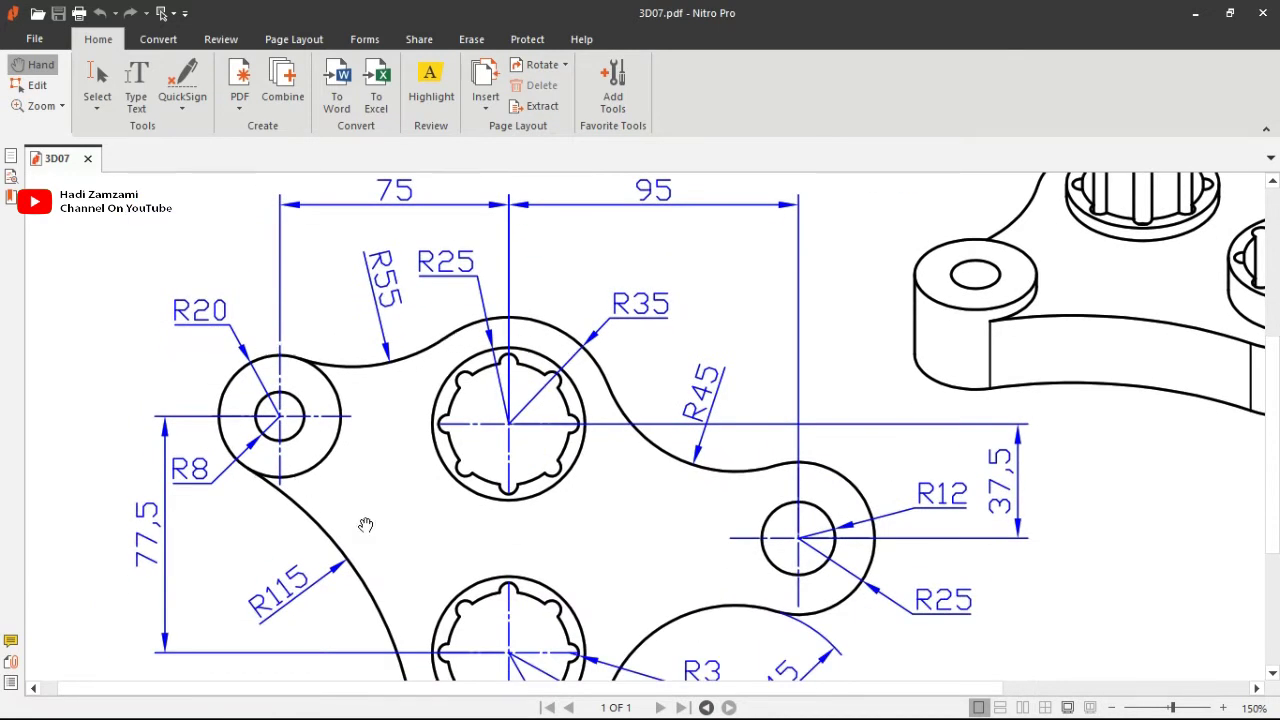
pyautogui.scroll(-3, 445, 505)
pyautogui.scroll(2, 450, 517)
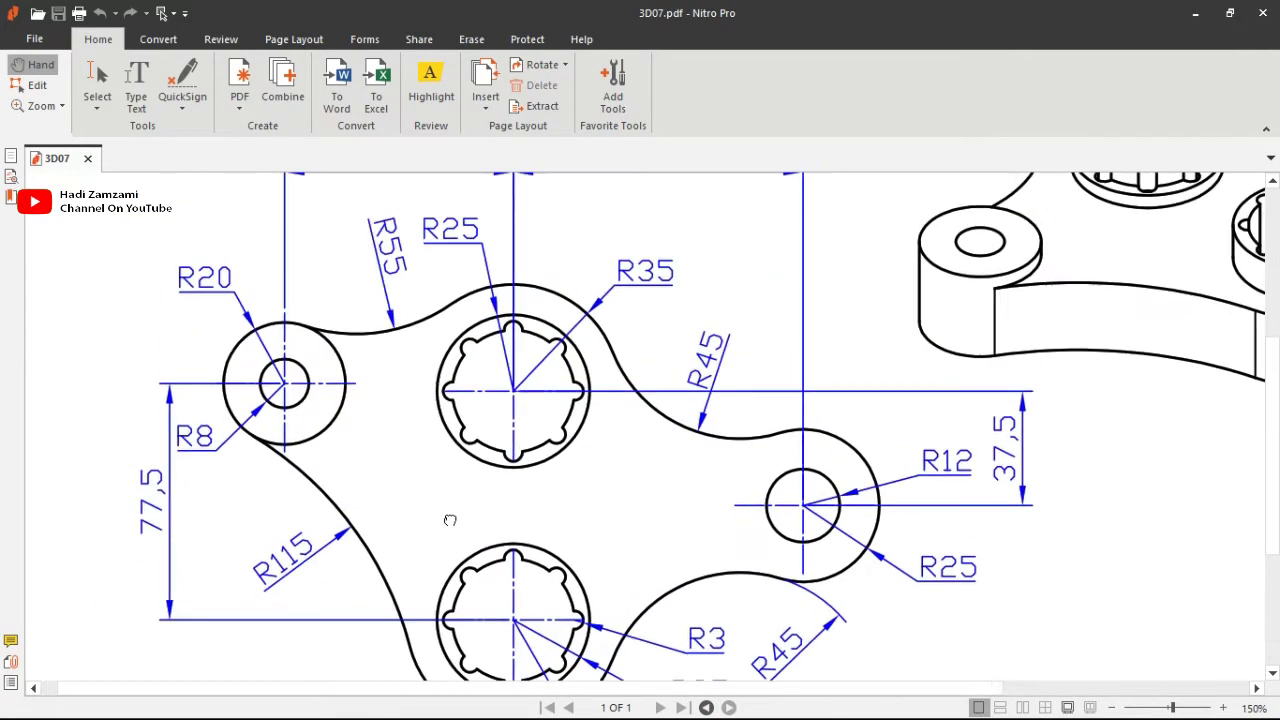
pyautogui.scroll(-2, 490, 560)
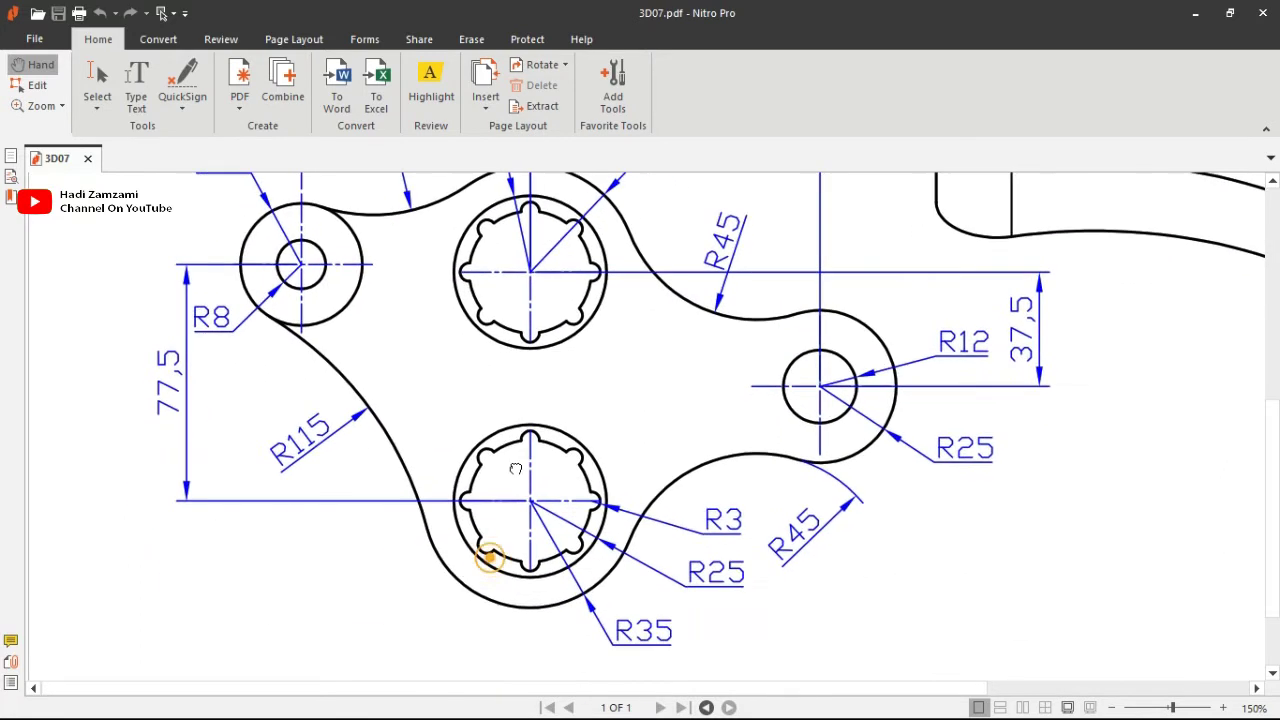
pyautogui.scroll(1, 490, 510)
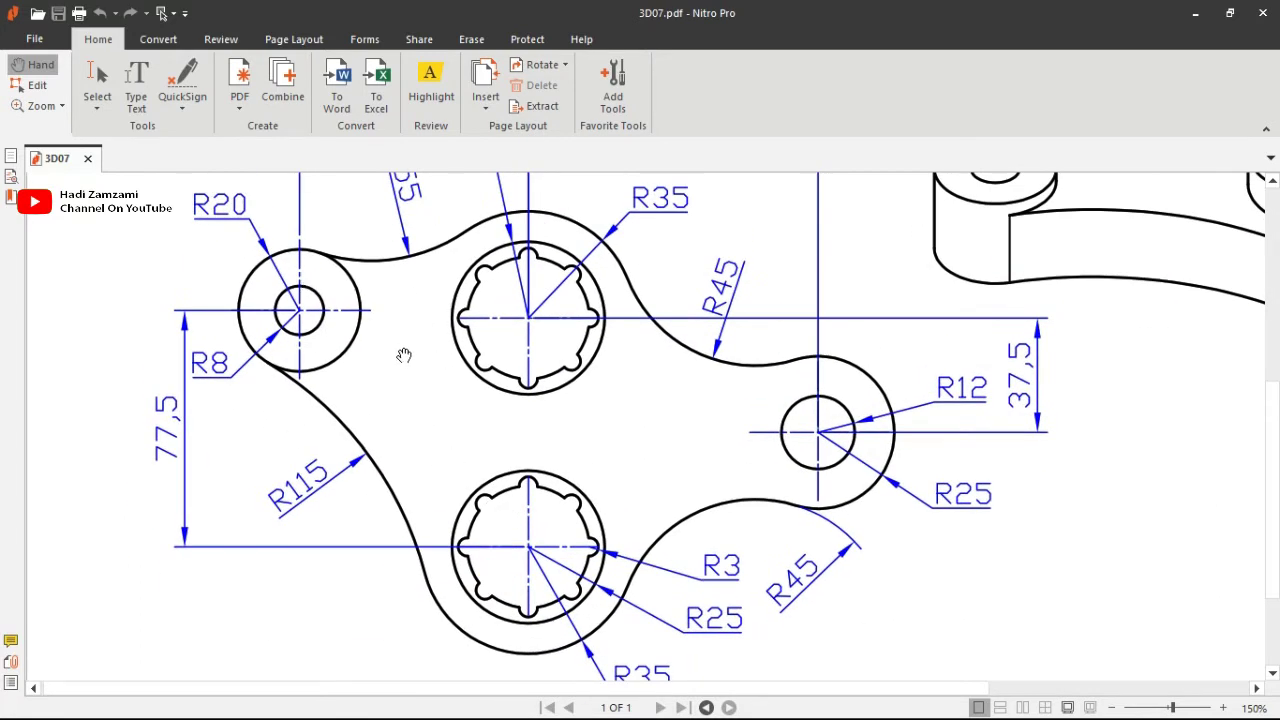
pyautogui.scroll(1, 535, 320)
pyautogui.scroll(1, 535, 320)
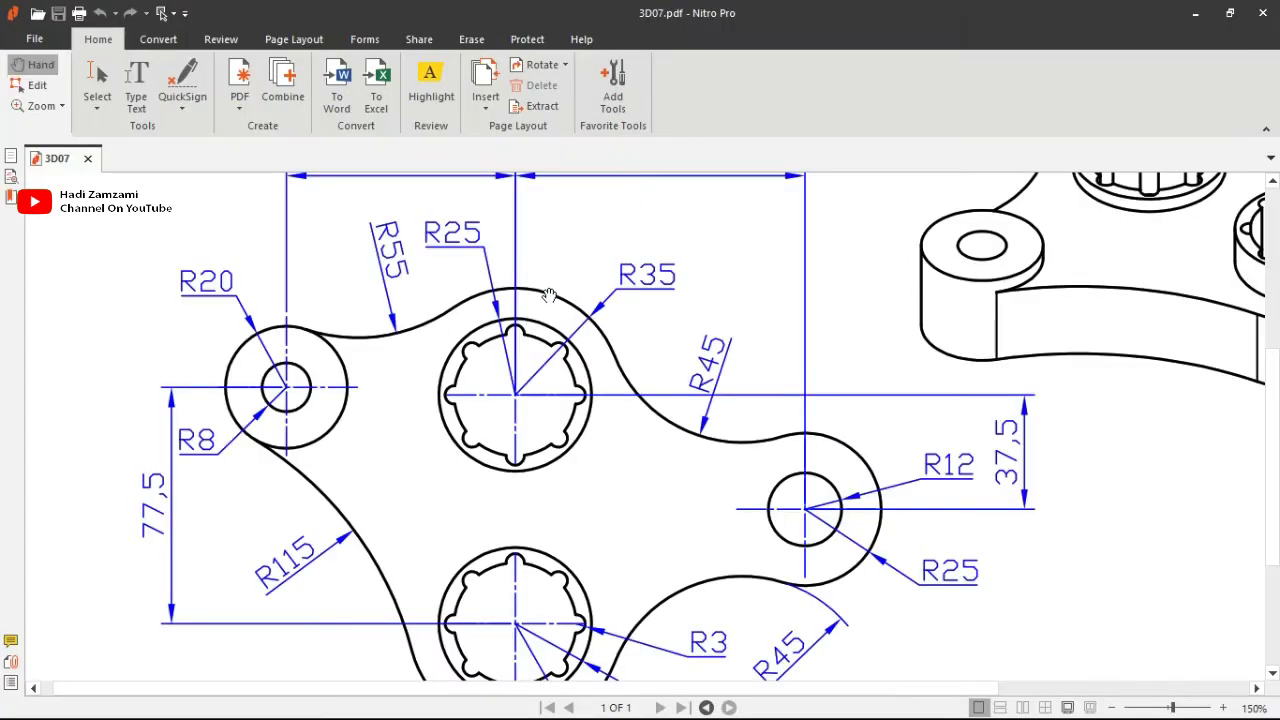
pyautogui.scroll(-1, 566, 318)
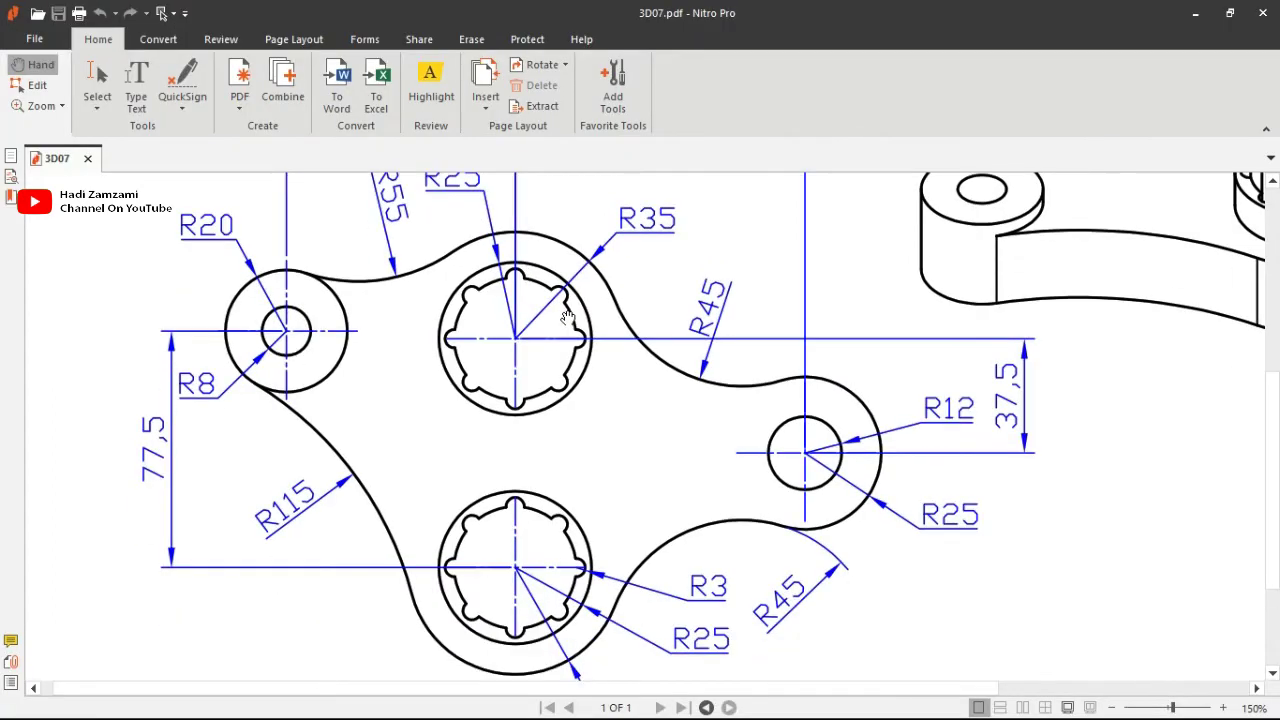
pyautogui.scroll(-1, 566, 318)
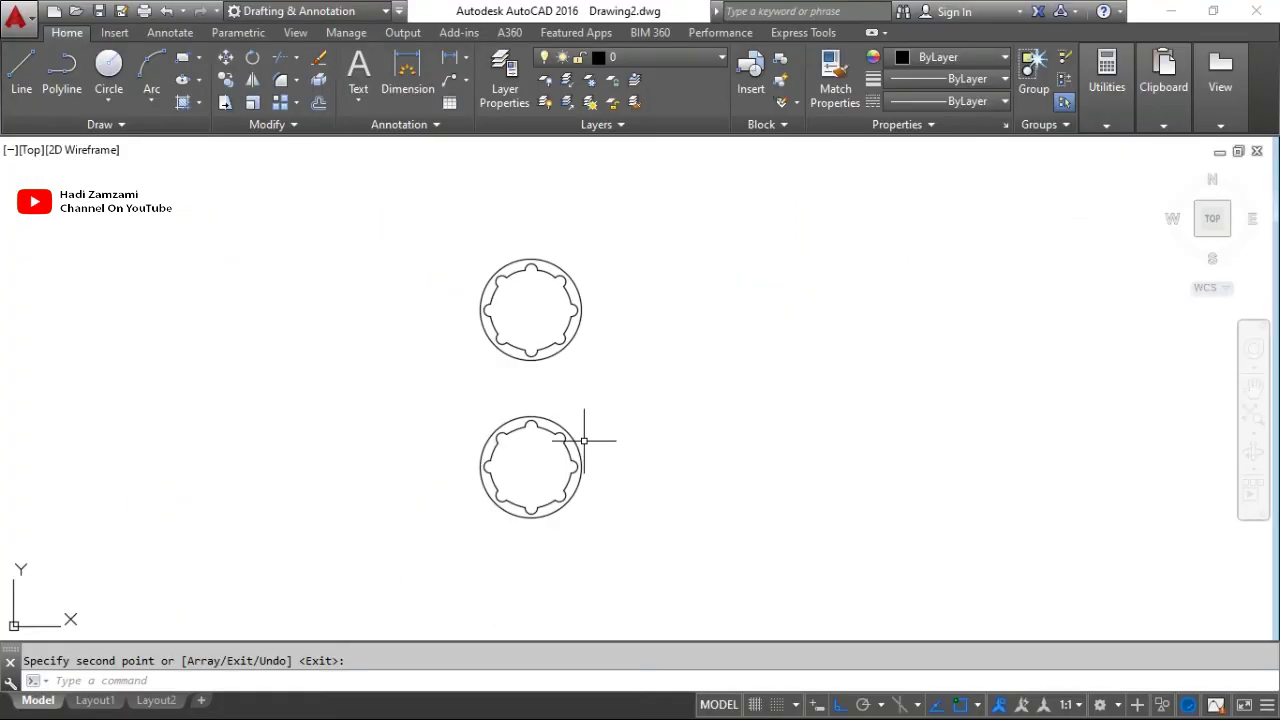
# Draw a radius-35 circle centred on the upper splined profile.
pyautogui.write('c')
pyautogui.press('Return')
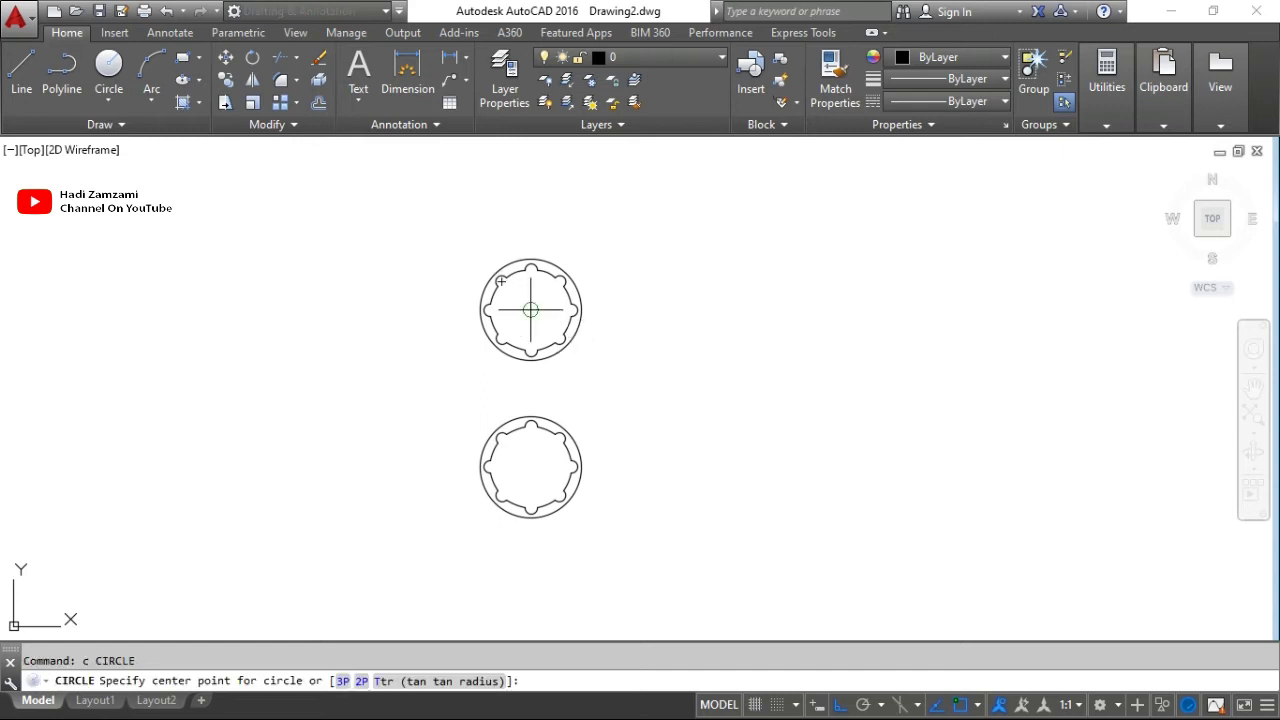
pyautogui.click(530, 310)
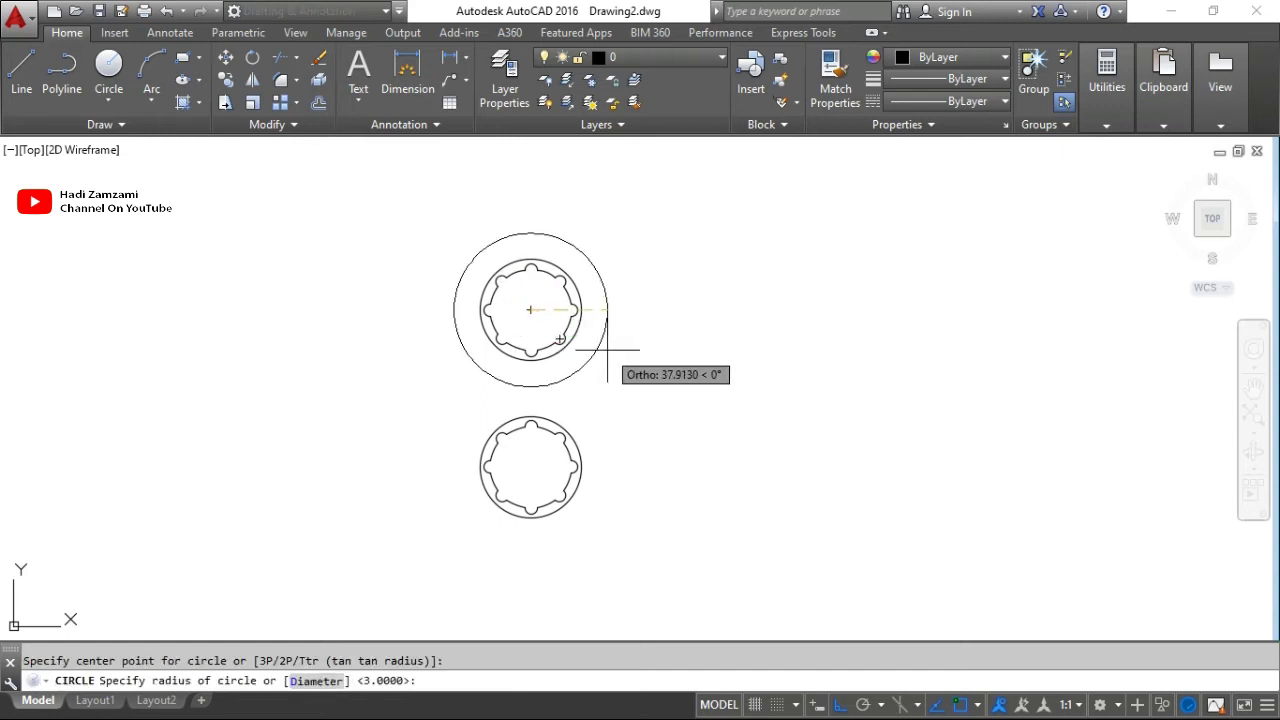
pyautogui.write('35')
pyautogui.press('Return')
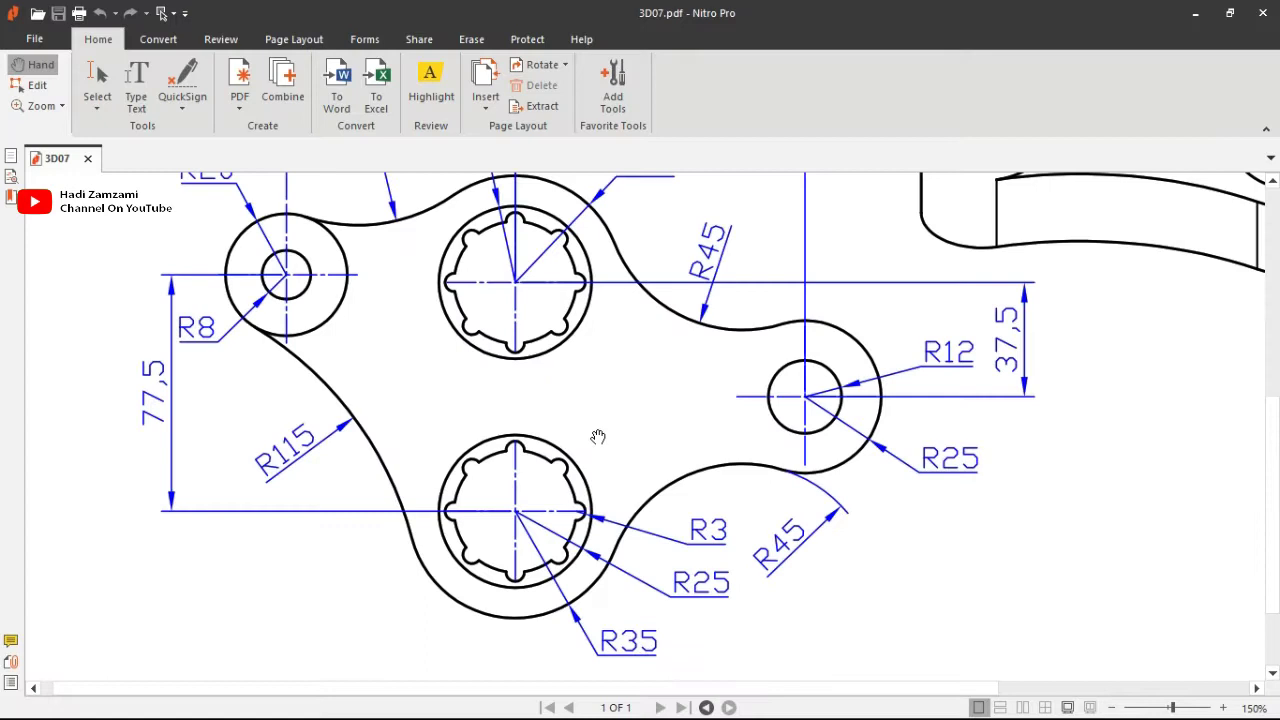
pyautogui.keyDown('ctrl'); pyautogui.scroll(1, 591, 428); pyautogui.keyUp('ctrl')
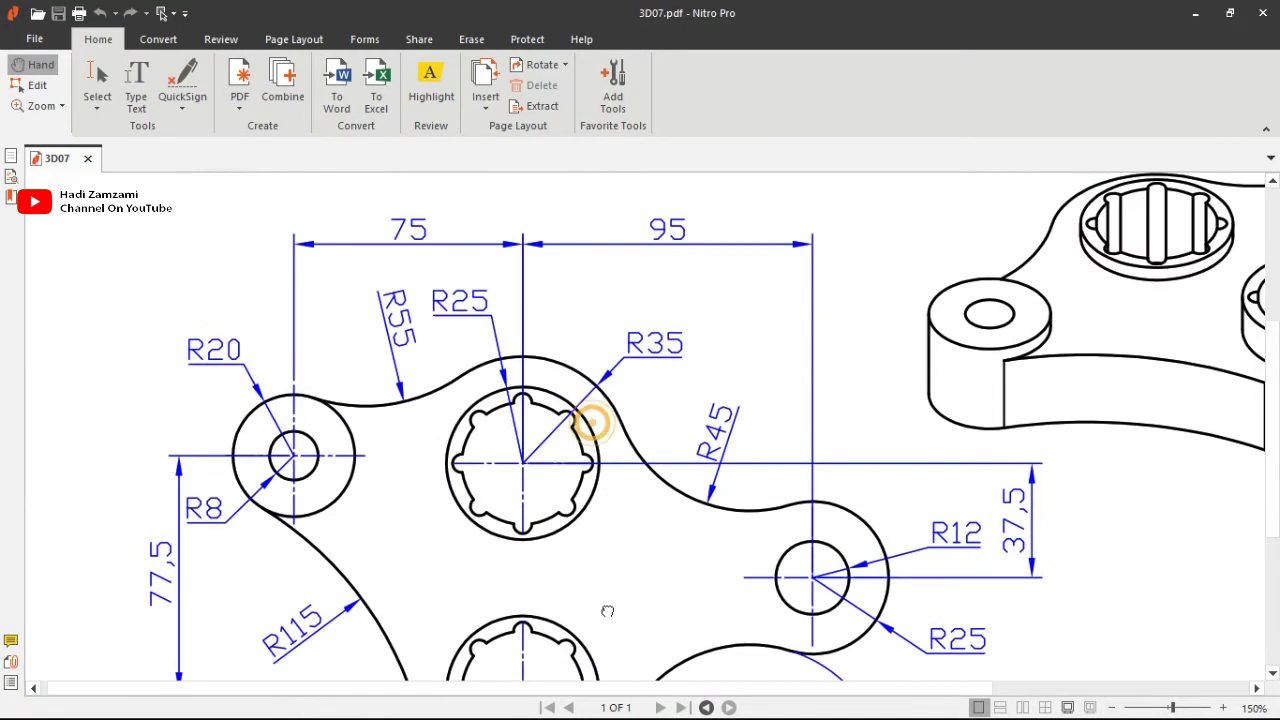
pyautogui.scroll(-3, 607, 611)
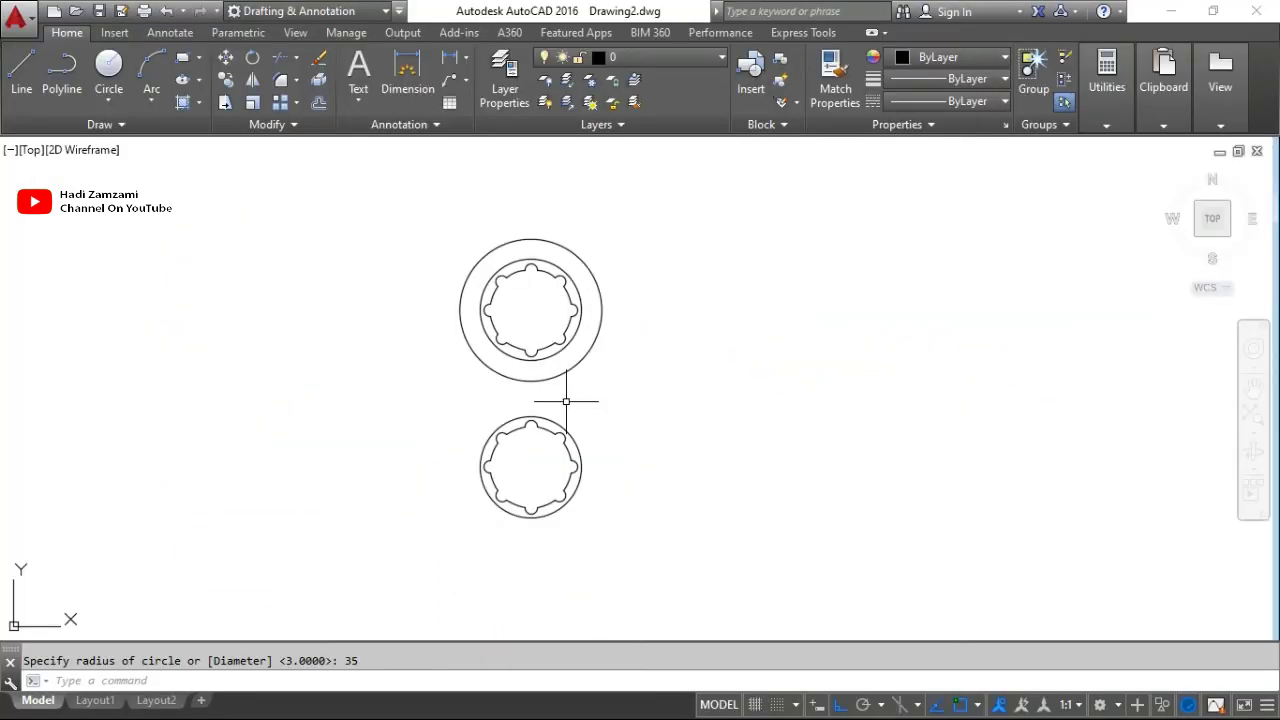
# Copy the R35 ring centre-to-centre onto the lower splined profile.
pyautogui.write('co')
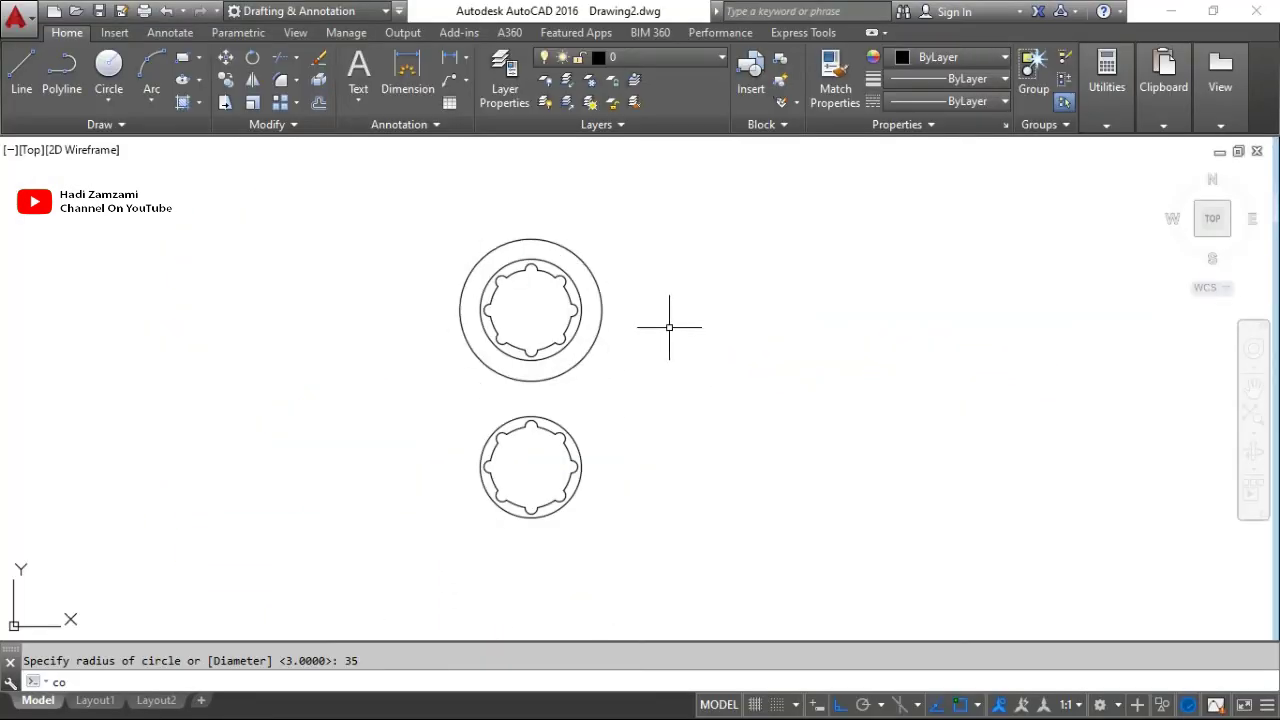
pyautogui.press('Return')
pyautogui.click(652, 300)
pyautogui.click(600, 274)
pyautogui.press('Return')
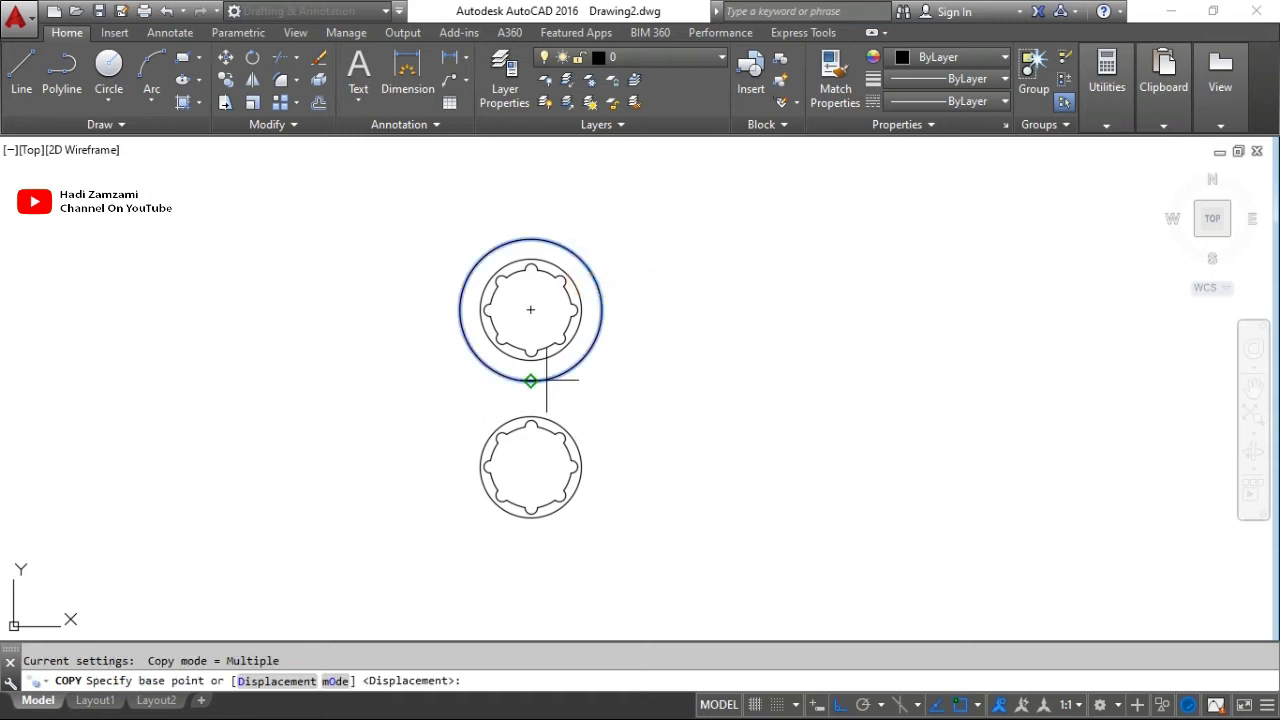
pyautogui.click(530, 310)
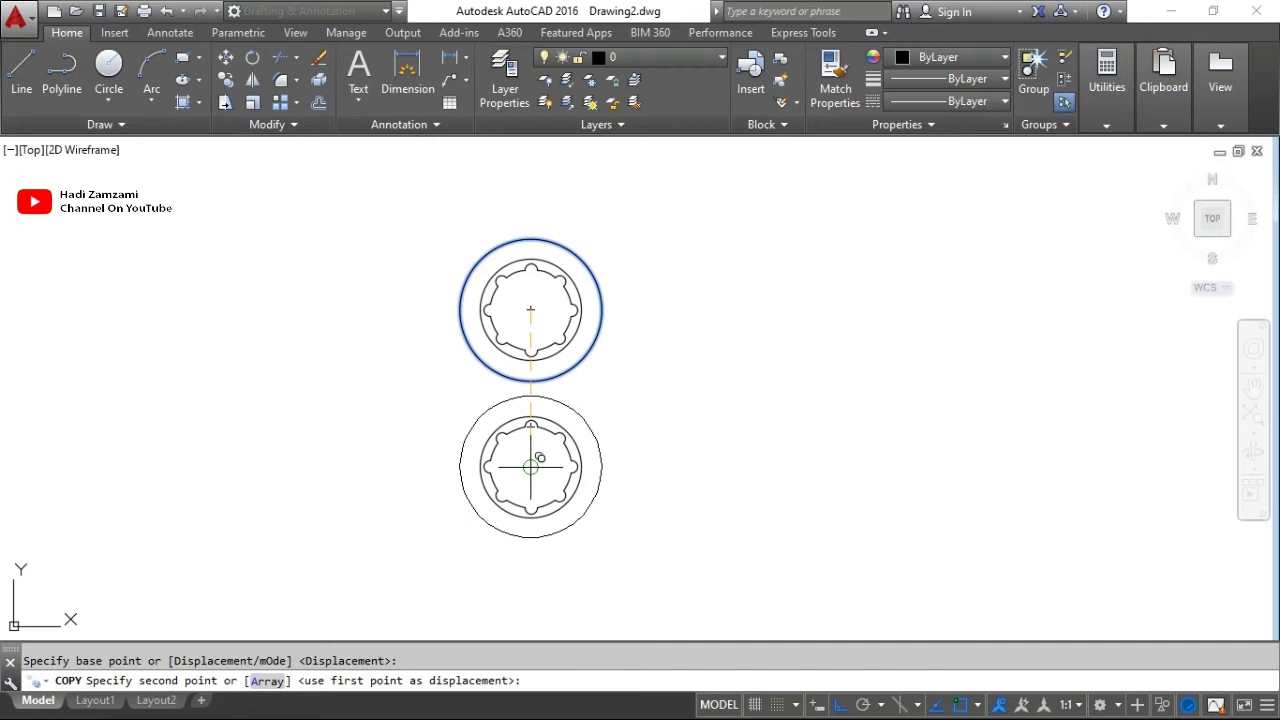
pyautogui.click(530, 465)
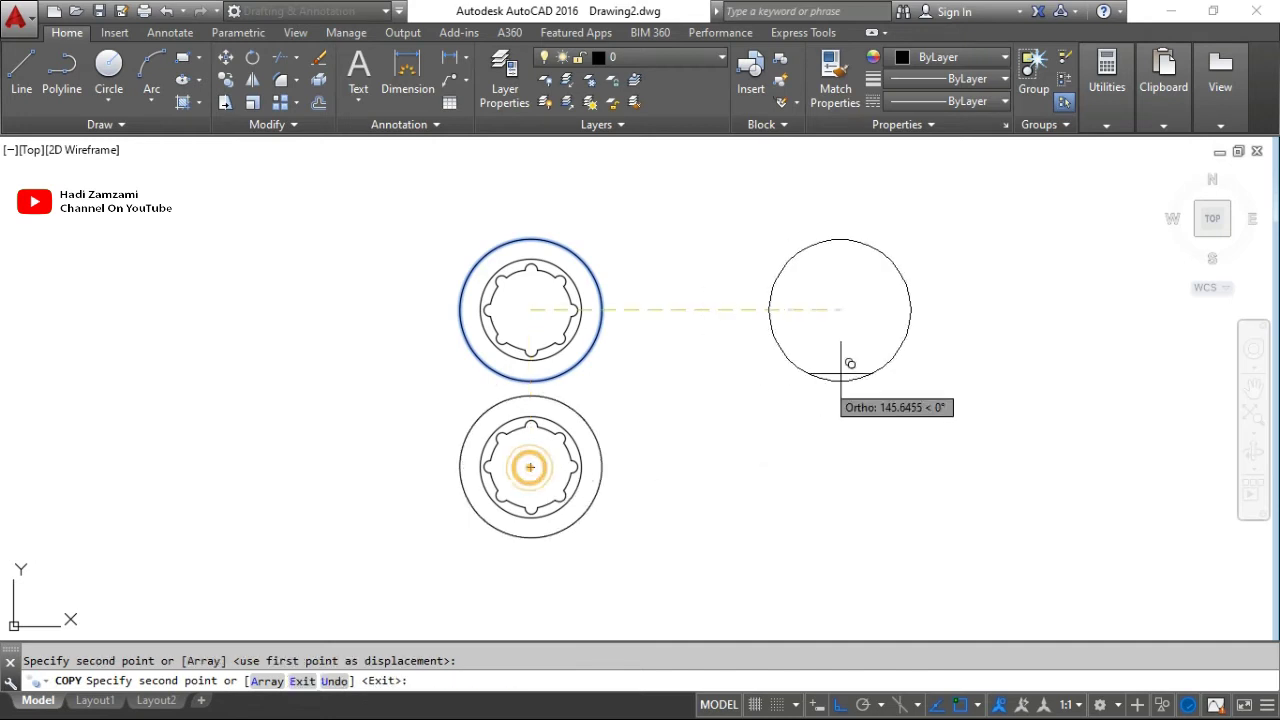
pyautogui.press('Return')
# Look up the 75 and 95 dimensions on the reference PDF, then return to AutoCAD.
pyautogui.hotkey('alt', 'Tab')
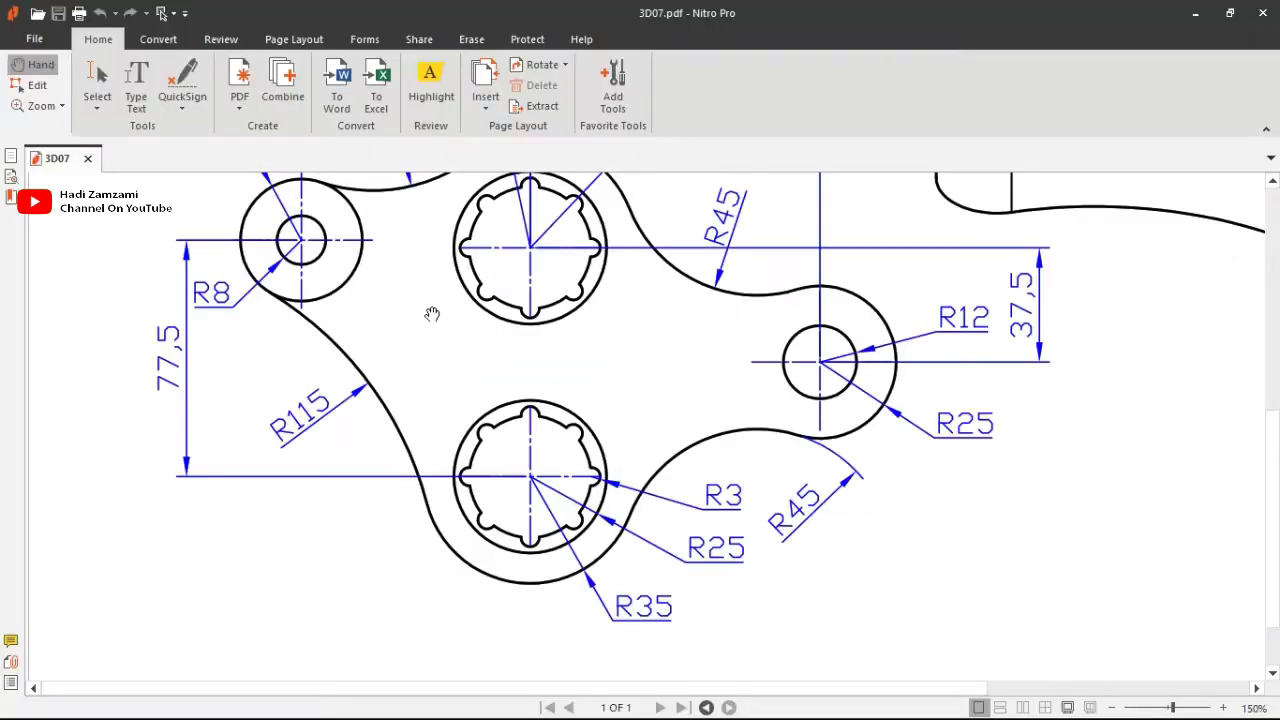
pyautogui.scroll(2, 508, 276)
pyautogui.scroll(1, 506, 268)
pyautogui.scroll(1, 506, 268)
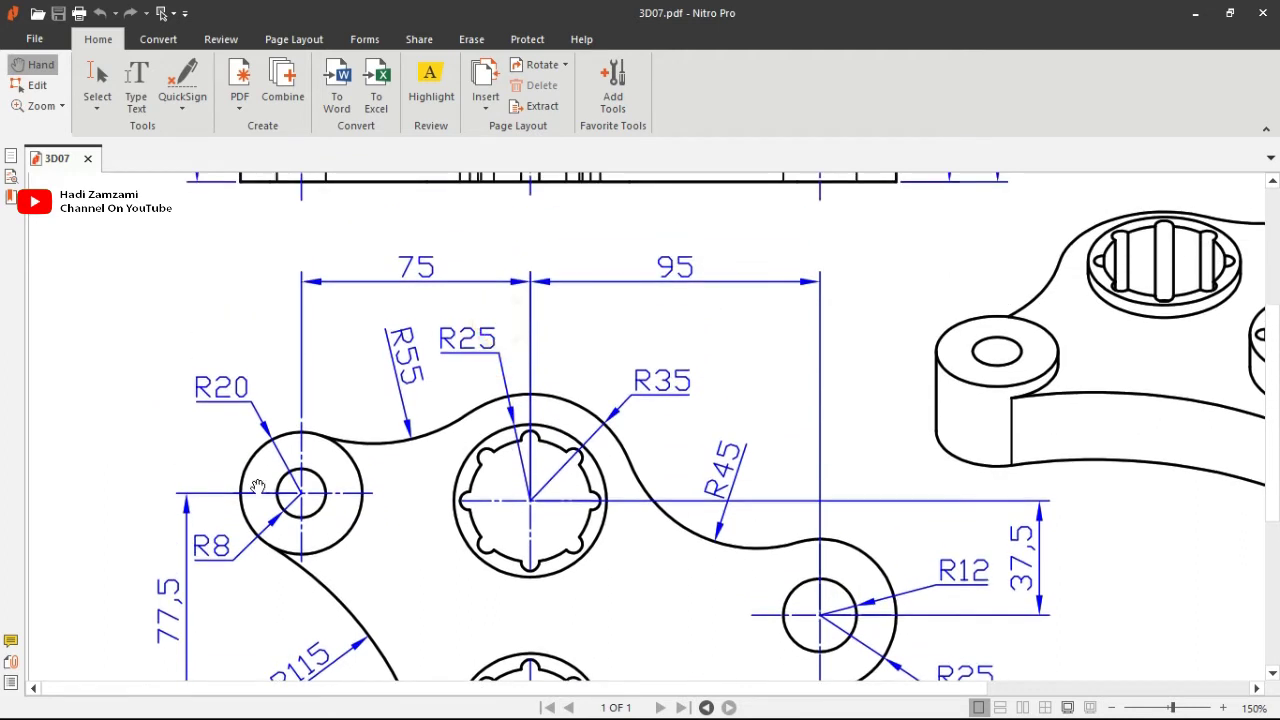
pyautogui.hotkey('alt', 'Tab')
# Draw a radius-8 lug hole centred 75 units left of the upper boss centre.
pyautogui.press('Escape')
pyautogui.write('c')
pyautogui.press('Return')
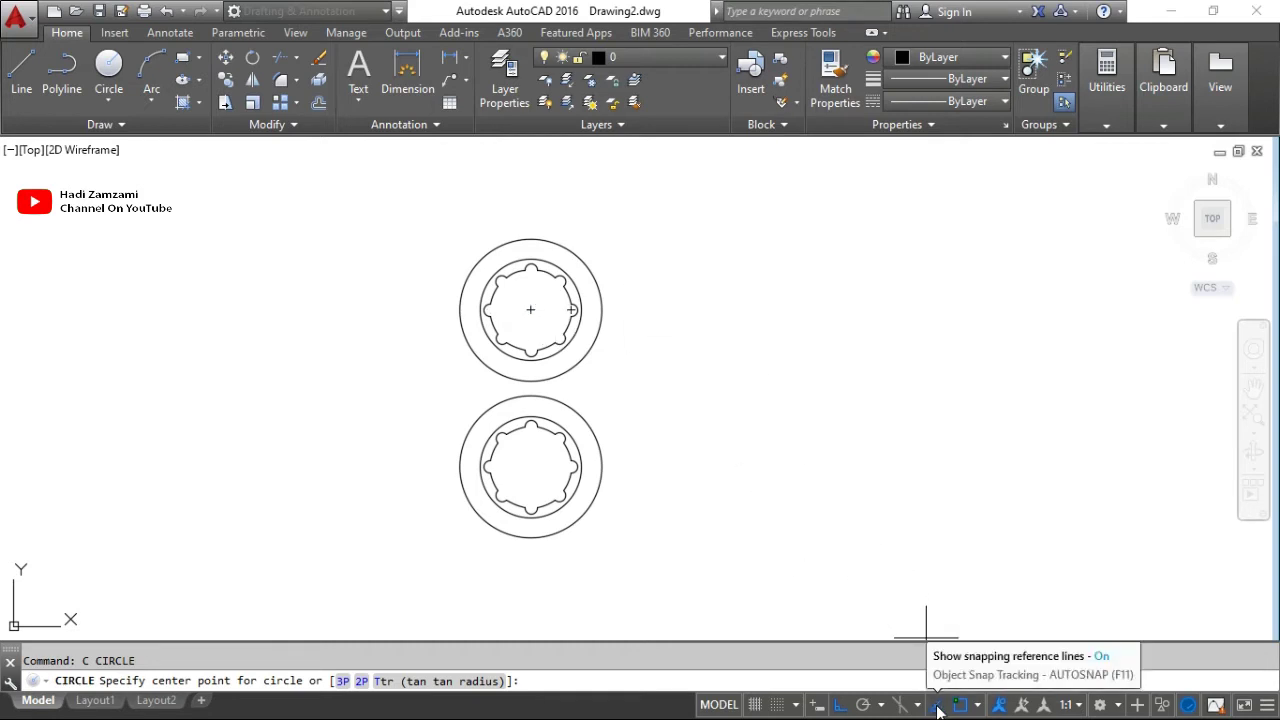
pyautogui.moveTo(443, 271); pyautogui.dragTo(523, 323, button='middle')
pyautogui.scroll(5, 566, 376)
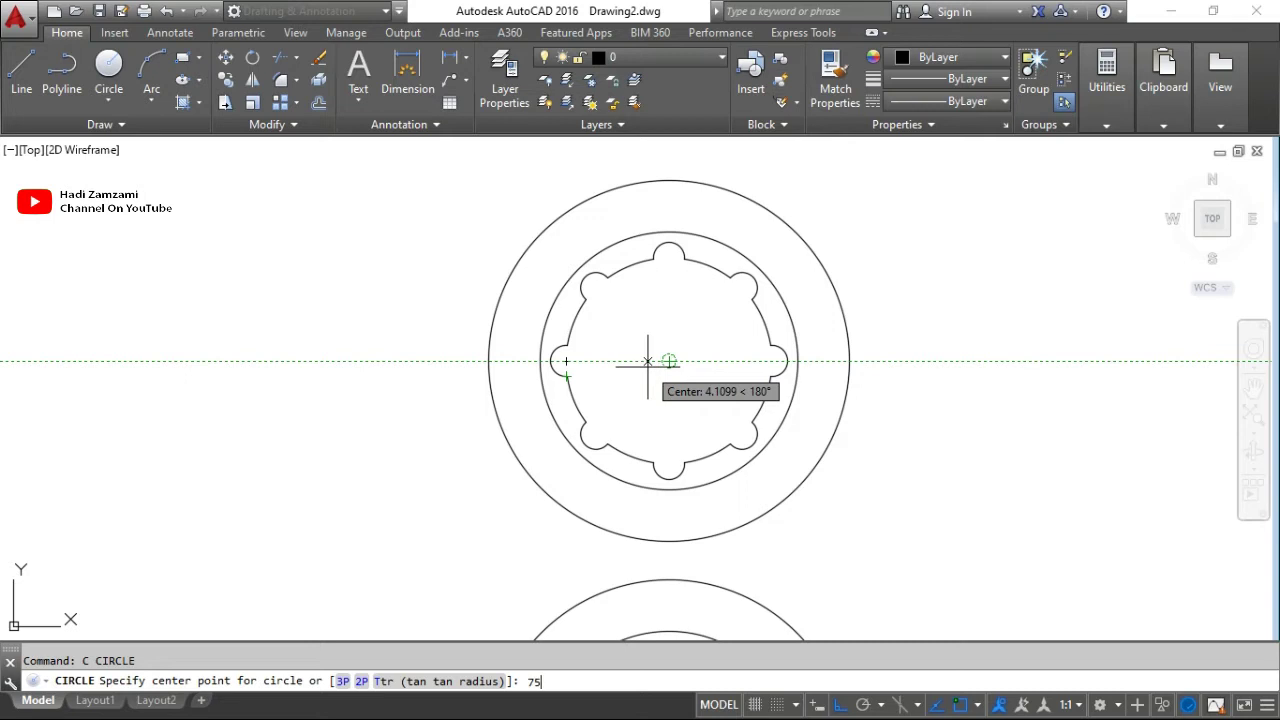
pyautogui.press('Return')
pyautogui.scroll(-5, 380, 365)
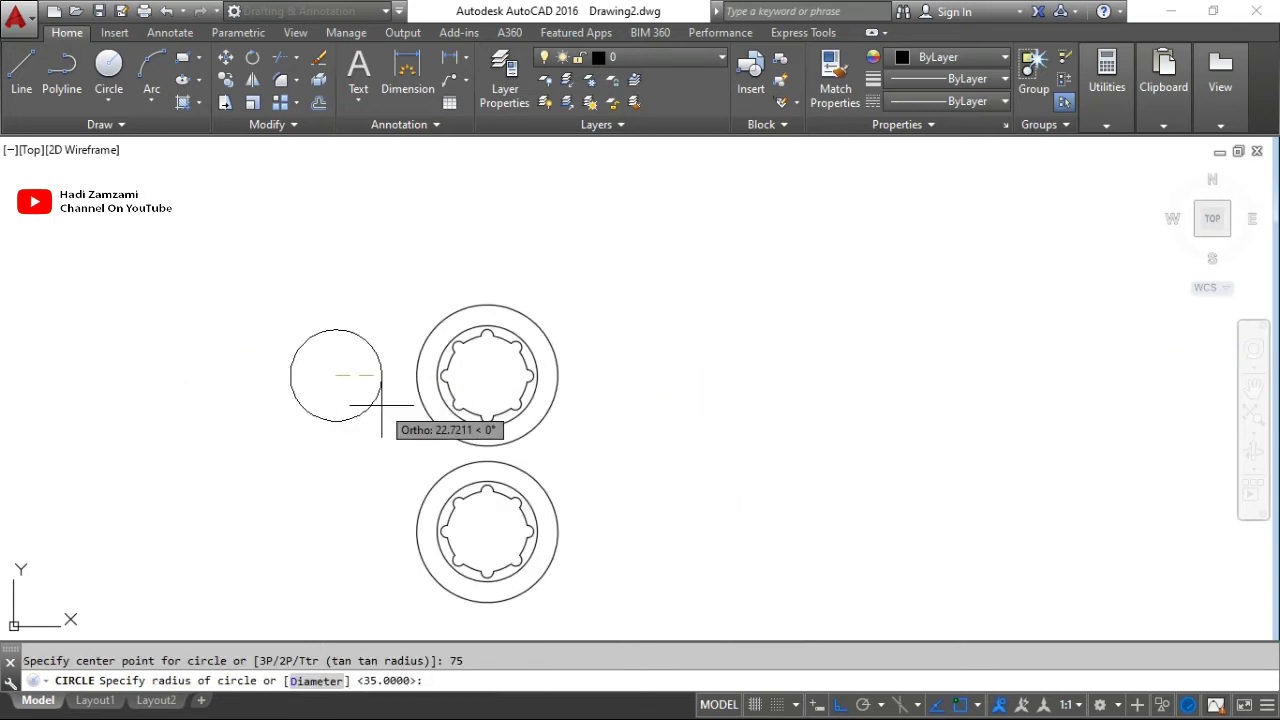
pyautogui.moveTo(385, 390); pyautogui.dragTo(518, 427, button='middle')
pyautogui.hotkey('alt', 'Tab')
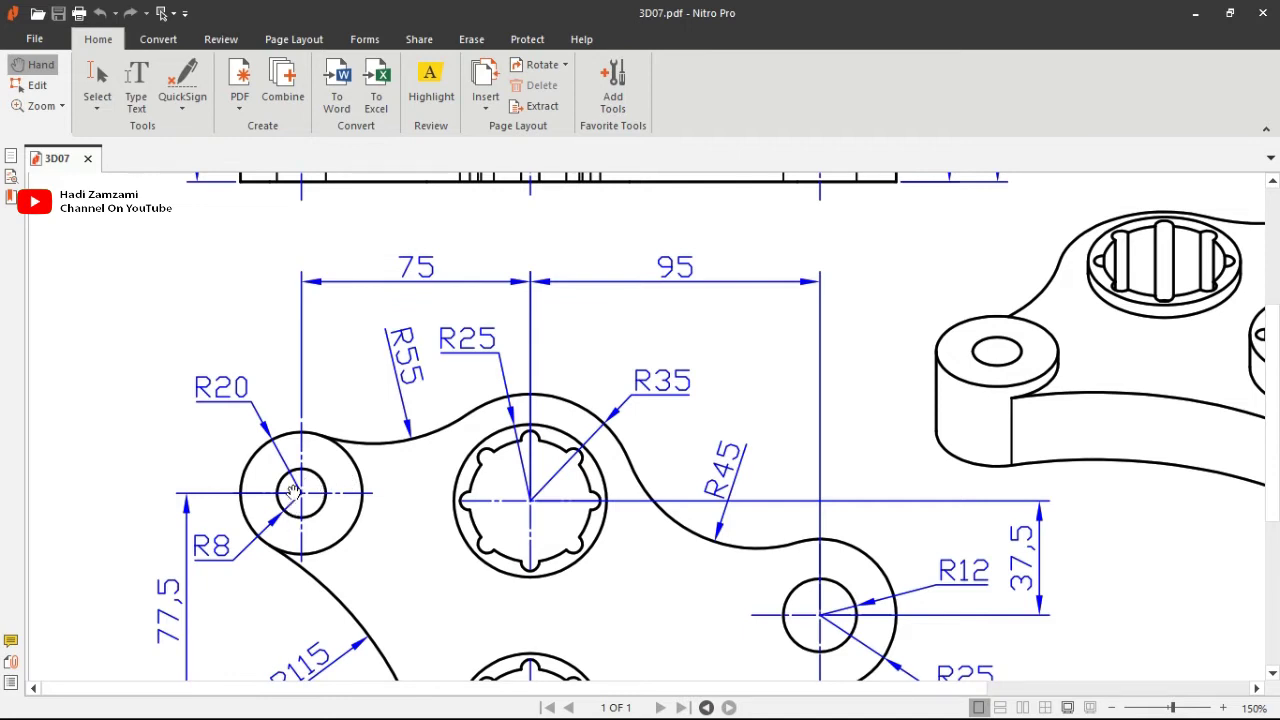
pyautogui.hotkey('alt', 'Tab')
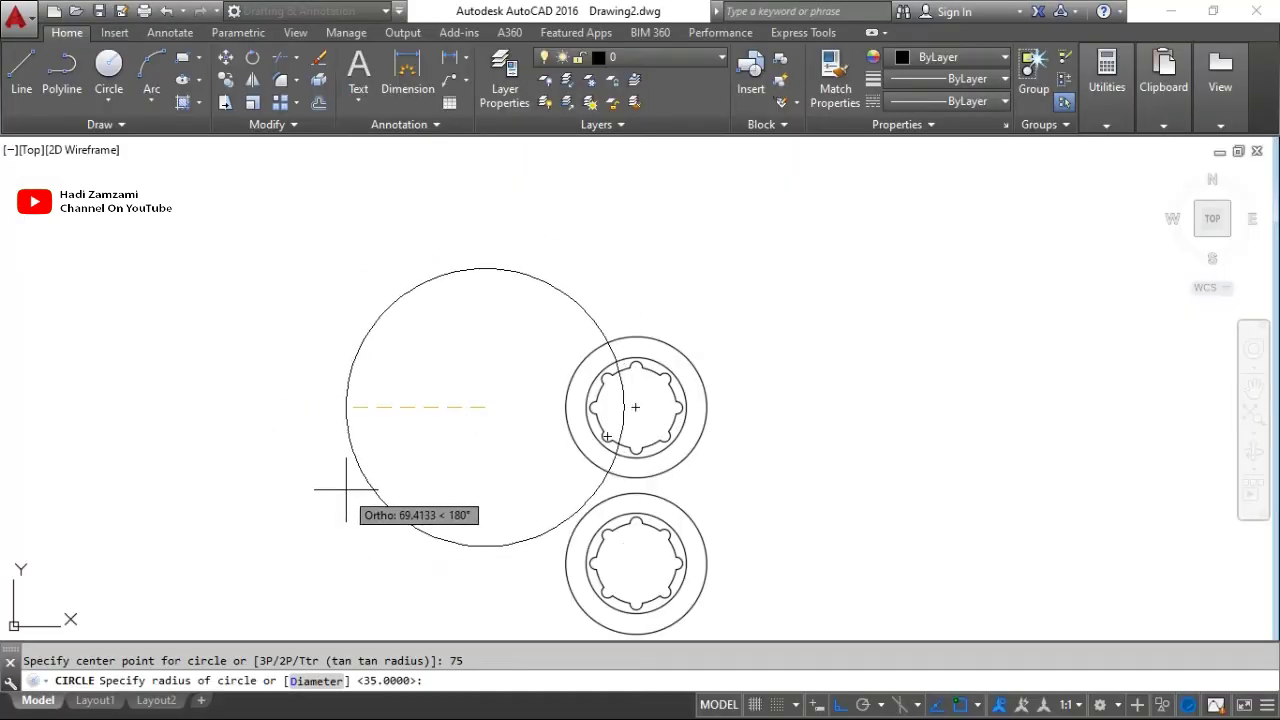
pyautogui.write('8')
pyautogui.press('Return')
pyautogui.press('Return')
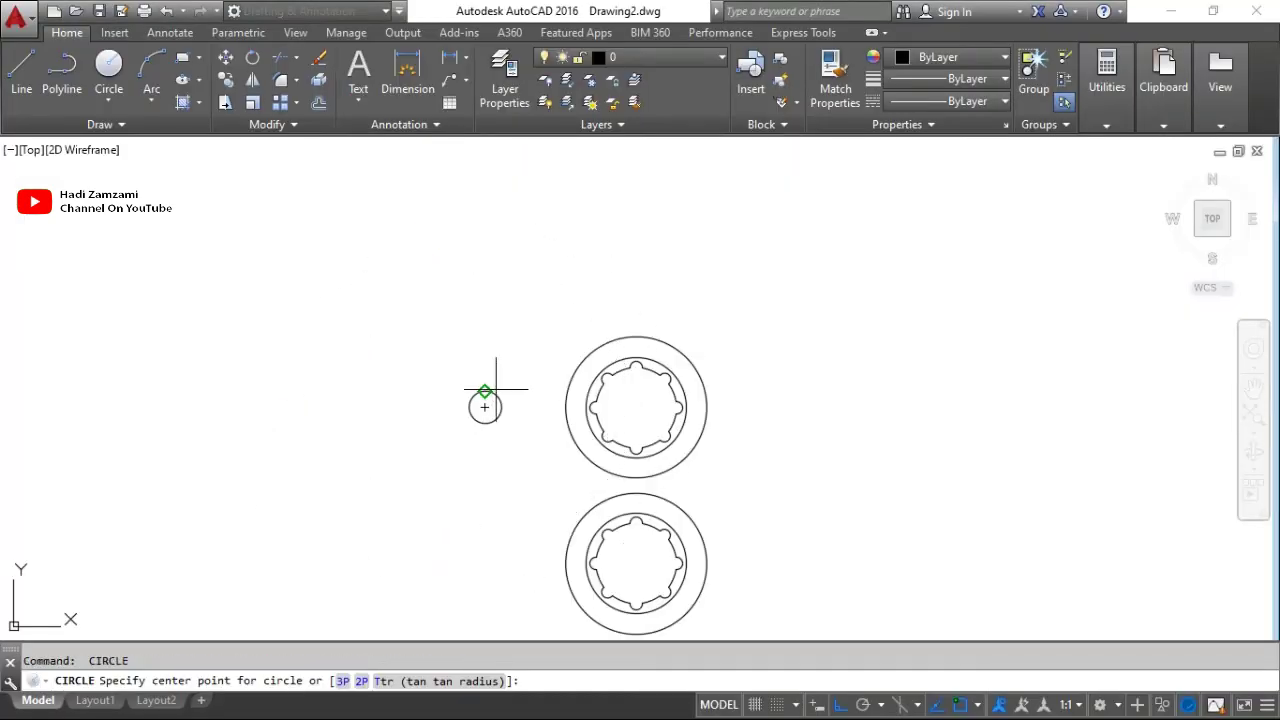
# Add a concentric radius-20 circle around the lug hole.
pyautogui.scroll(4, 490, 392)
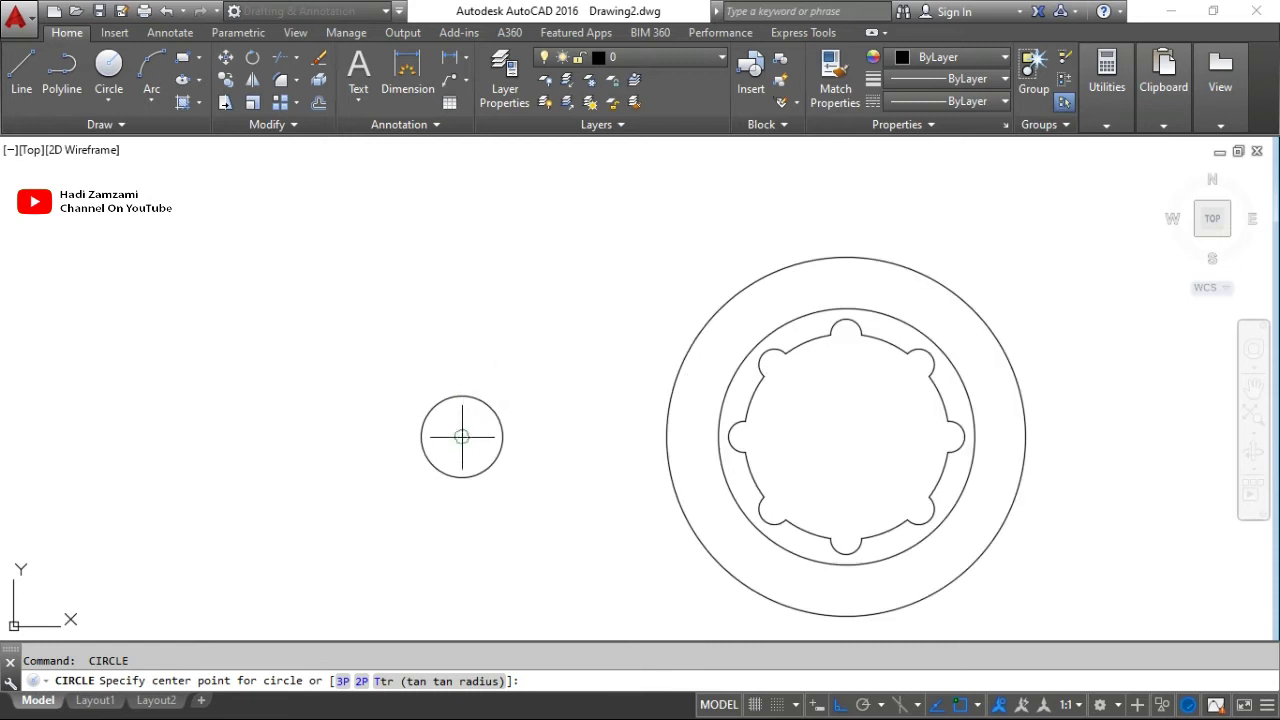
pyautogui.click(462, 436)
pyautogui.hotkey('alt', 'Tab')
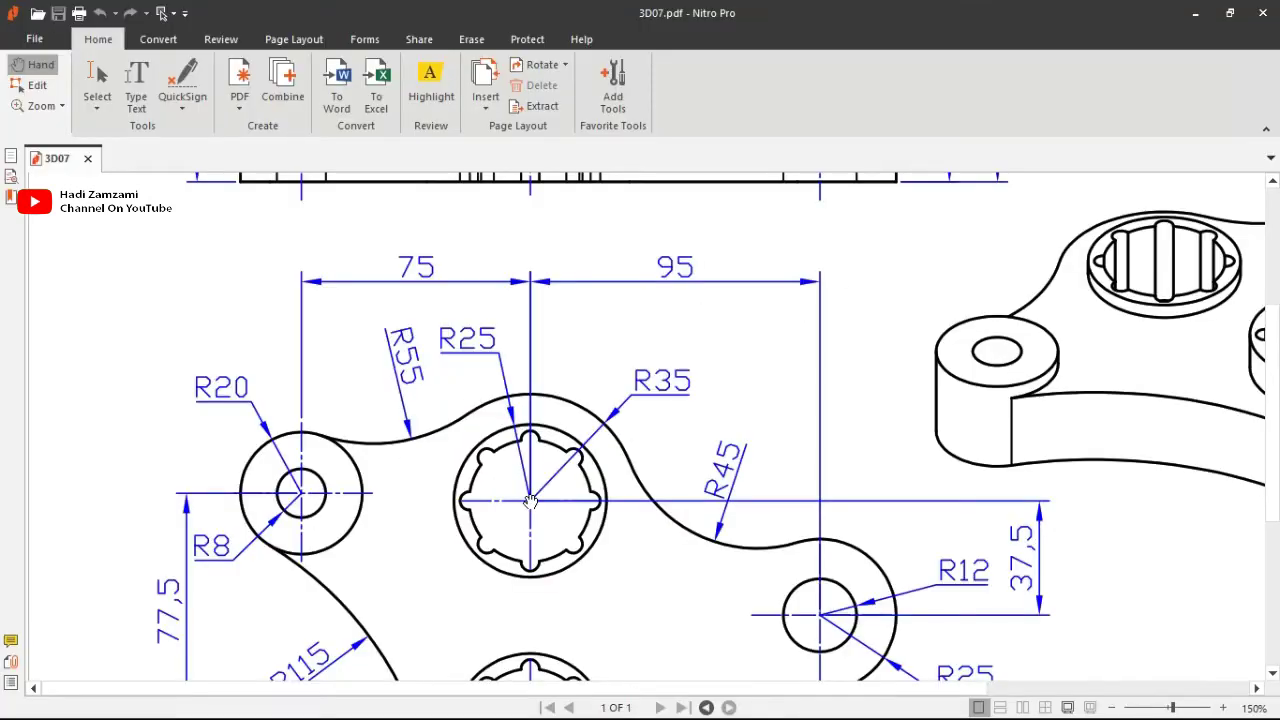
pyautogui.hotkey('alt', 'Tab')
pyautogui.press('Return')
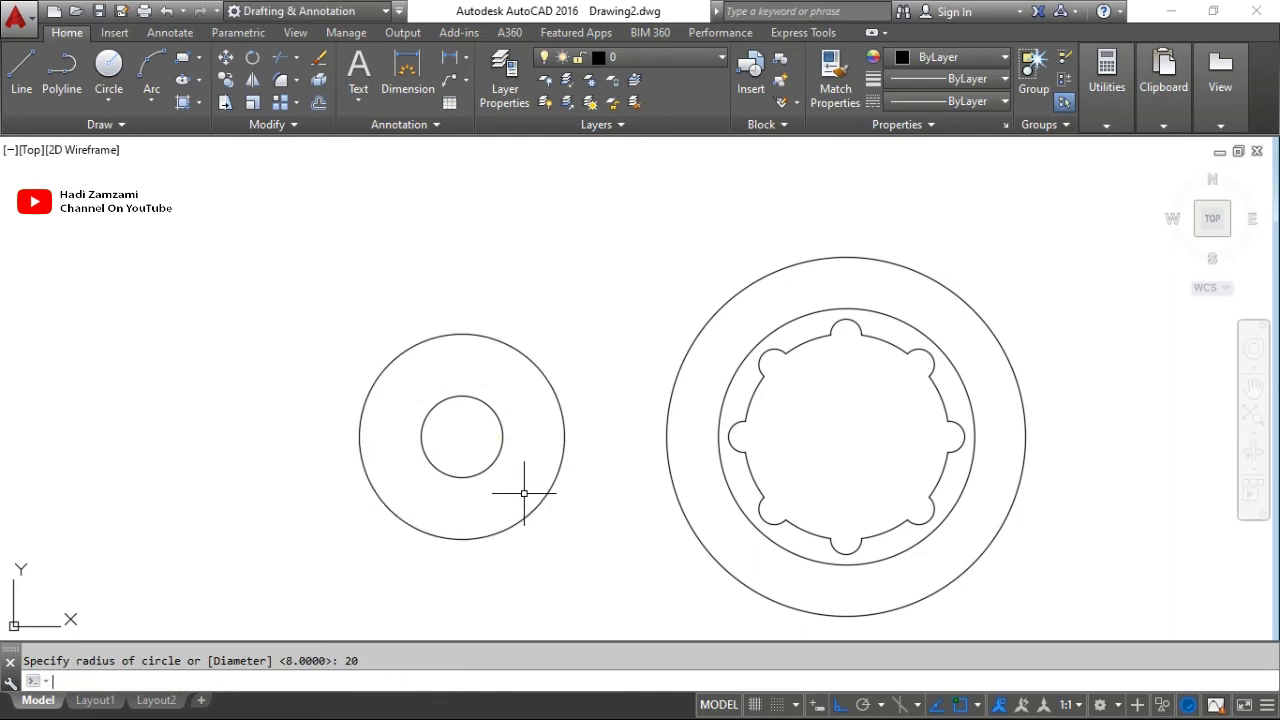
pyautogui.hotkey('alt', 'Tab')
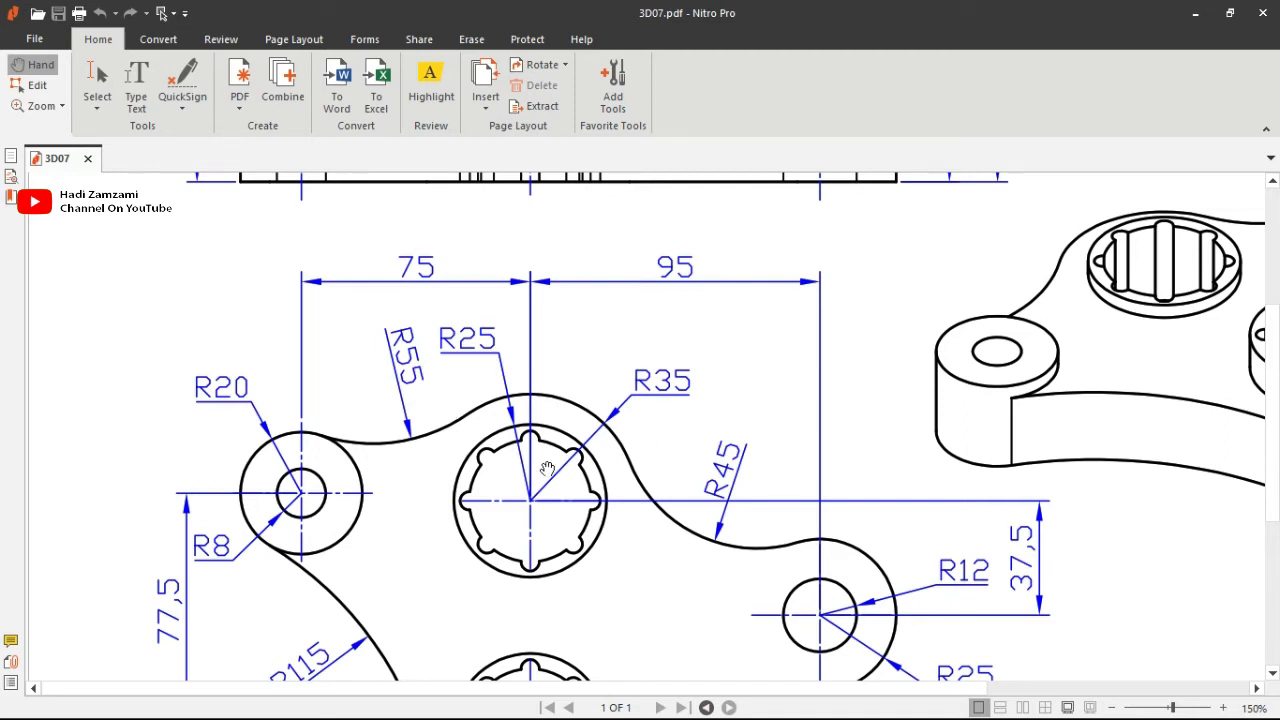
pyautogui.hotkey('alt', 'Tab')
pyautogui.press('Escape')
# Fillet the left lug's outer circle to the upper boss ring with radius 55.
pyautogui.write('f')
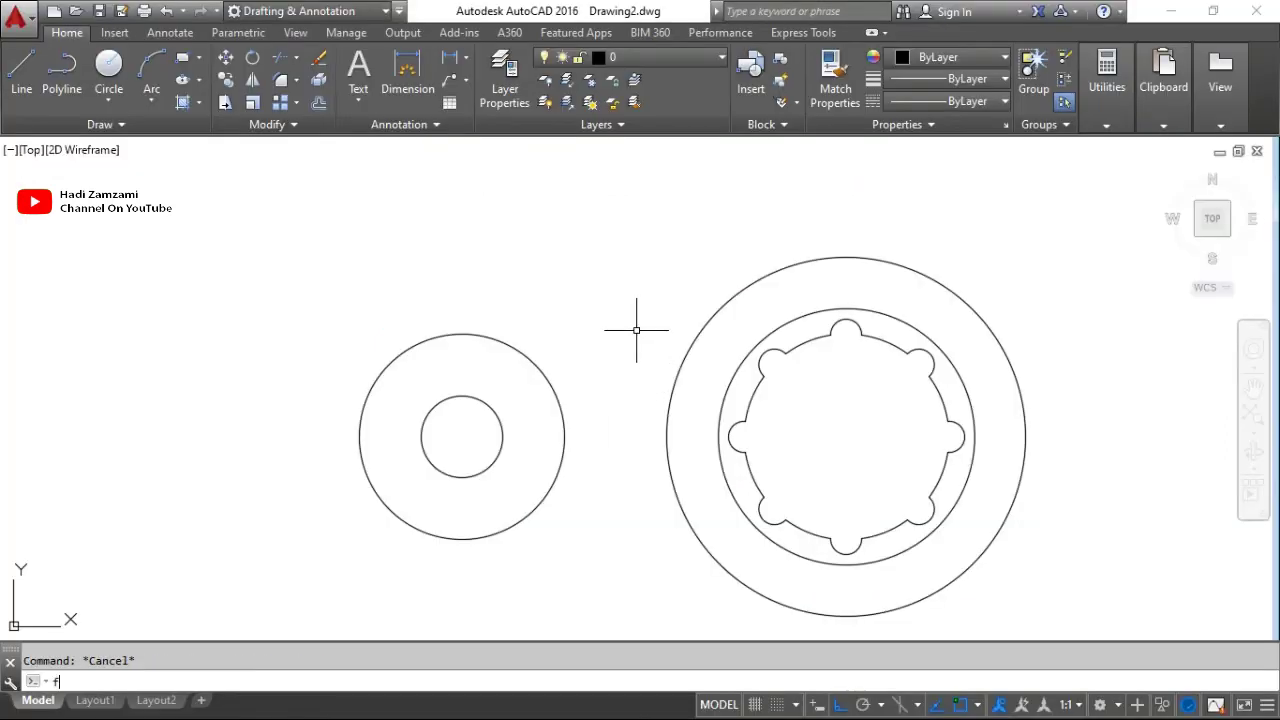
pyautogui.press('Return')
pyautogui.write('r')
pyautogui.press('Return')
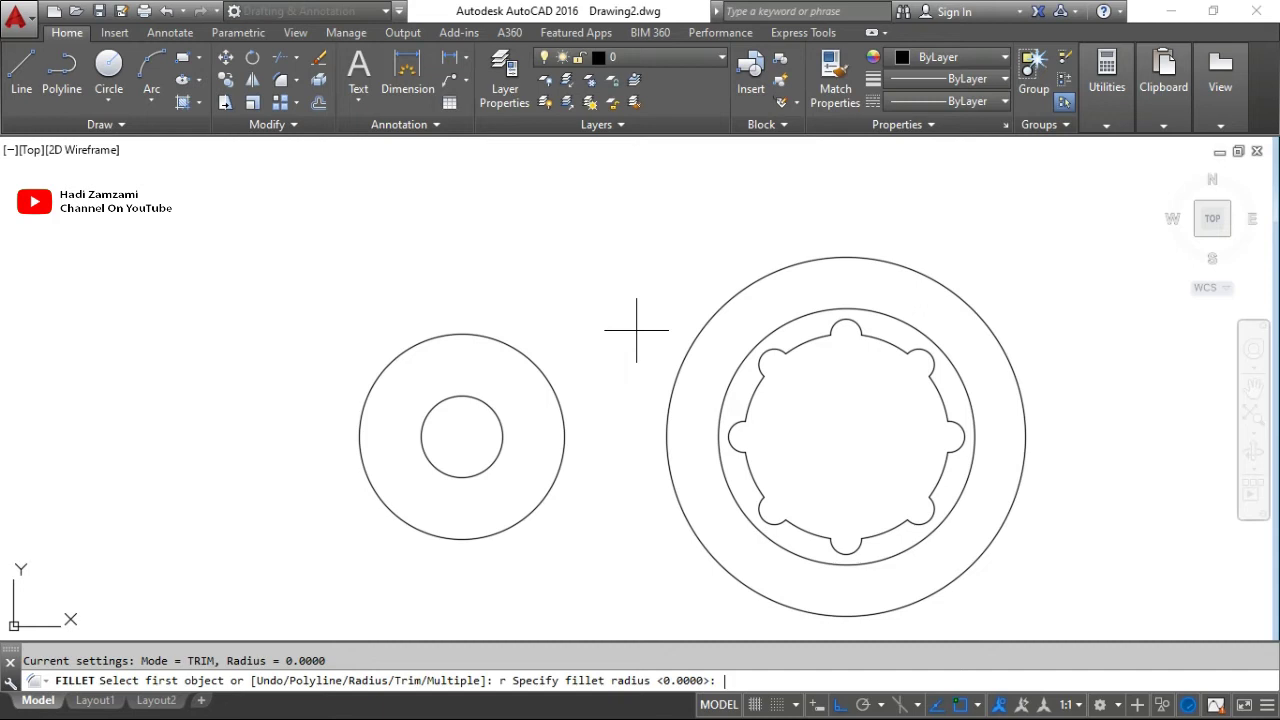
pyautogui.write('55')
pyautogui.press('Return')
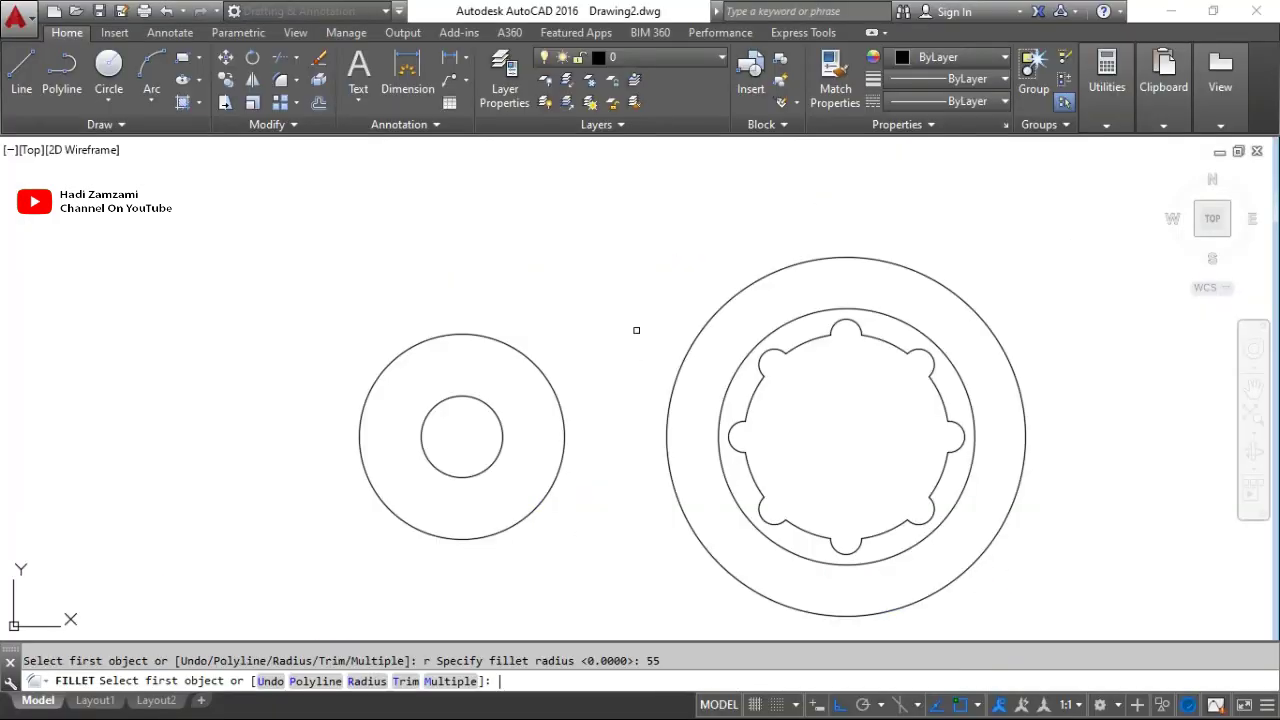
pyautogui.click(501, 342)
pyautogui.click(708, 314)
# End the repeated fillet and start the CIRCLE command.
pyautogui.scroll(-3, 630, 268)
pyautogui.press('Return')
pyautogui.scroll(-5, 614, 423)
pyautogui.scroll(1, 616, 426)
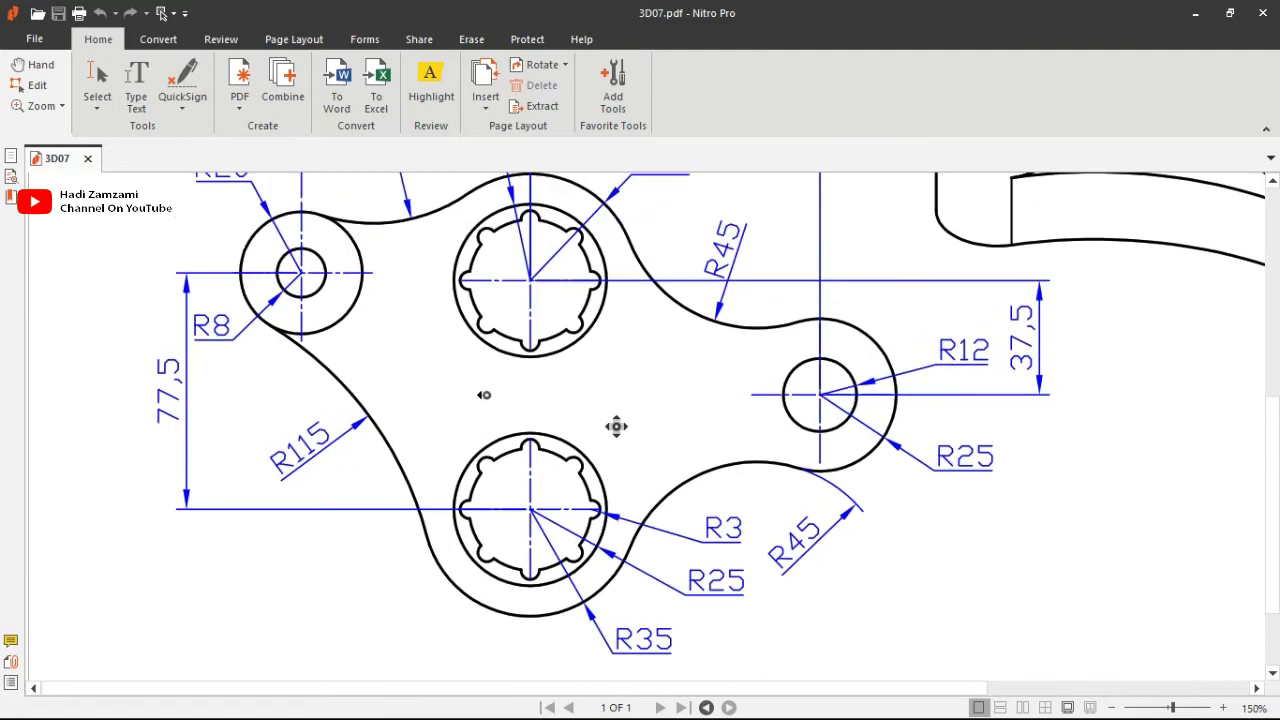
pyautogui.middleClick(468, 433)
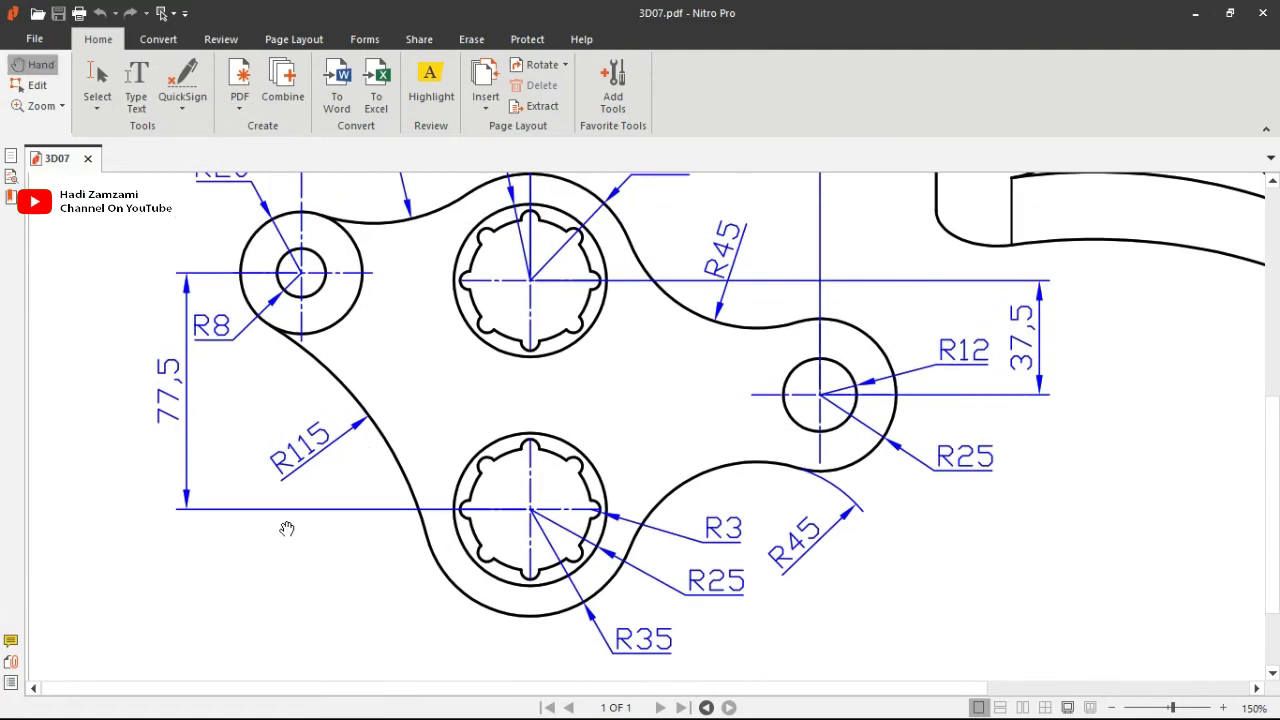
pyautogui.hotkey('alt', 'Tab')
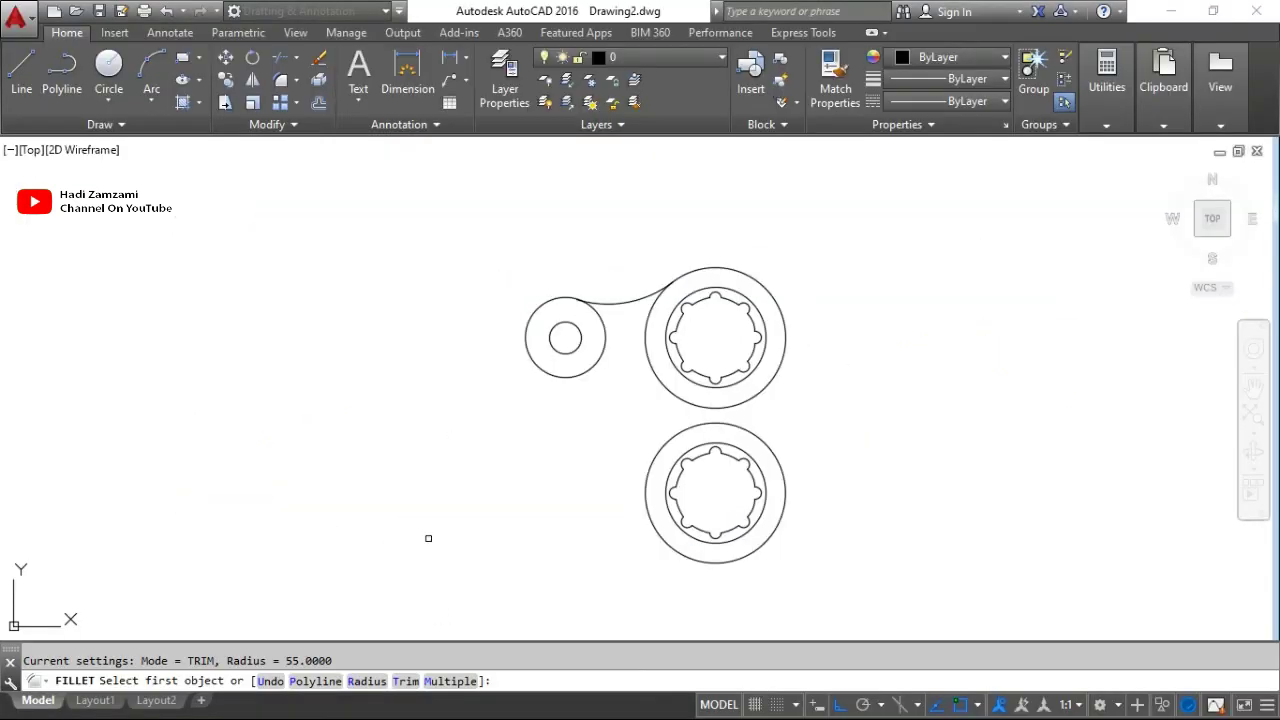
pyautogui.press('Escape')
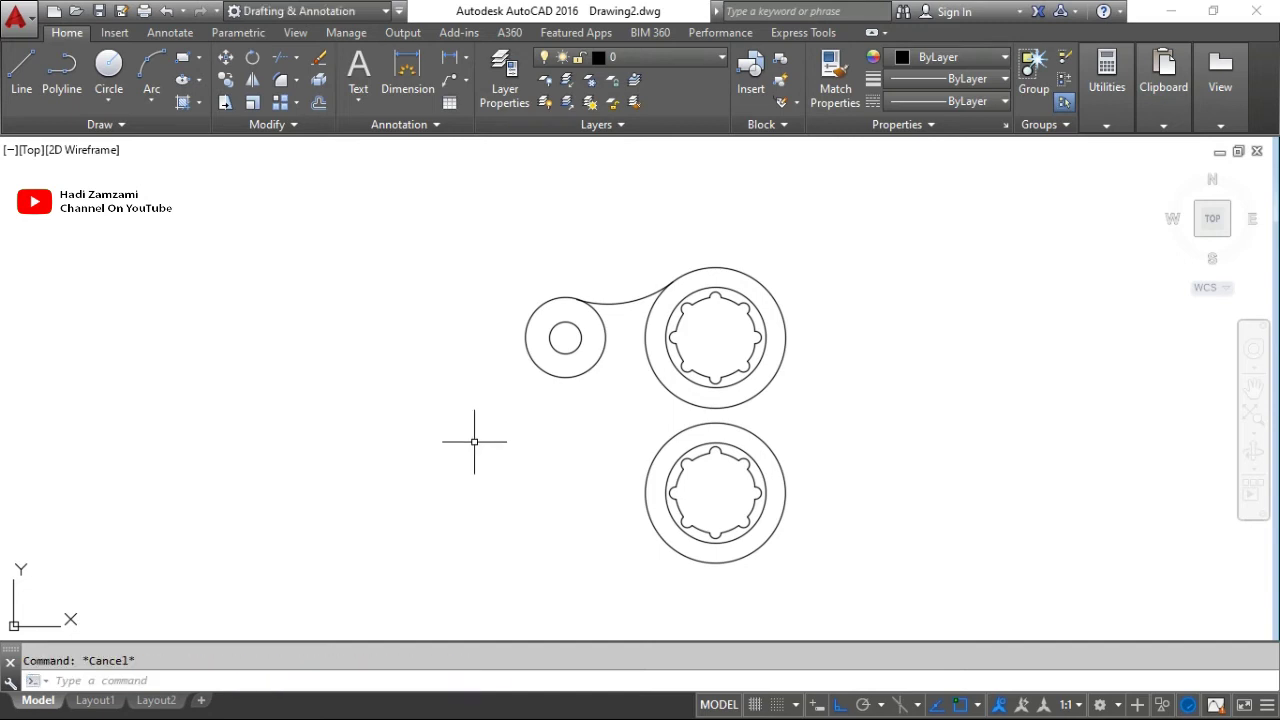
pyautogui.write('c')
pyautogui.press('Return')
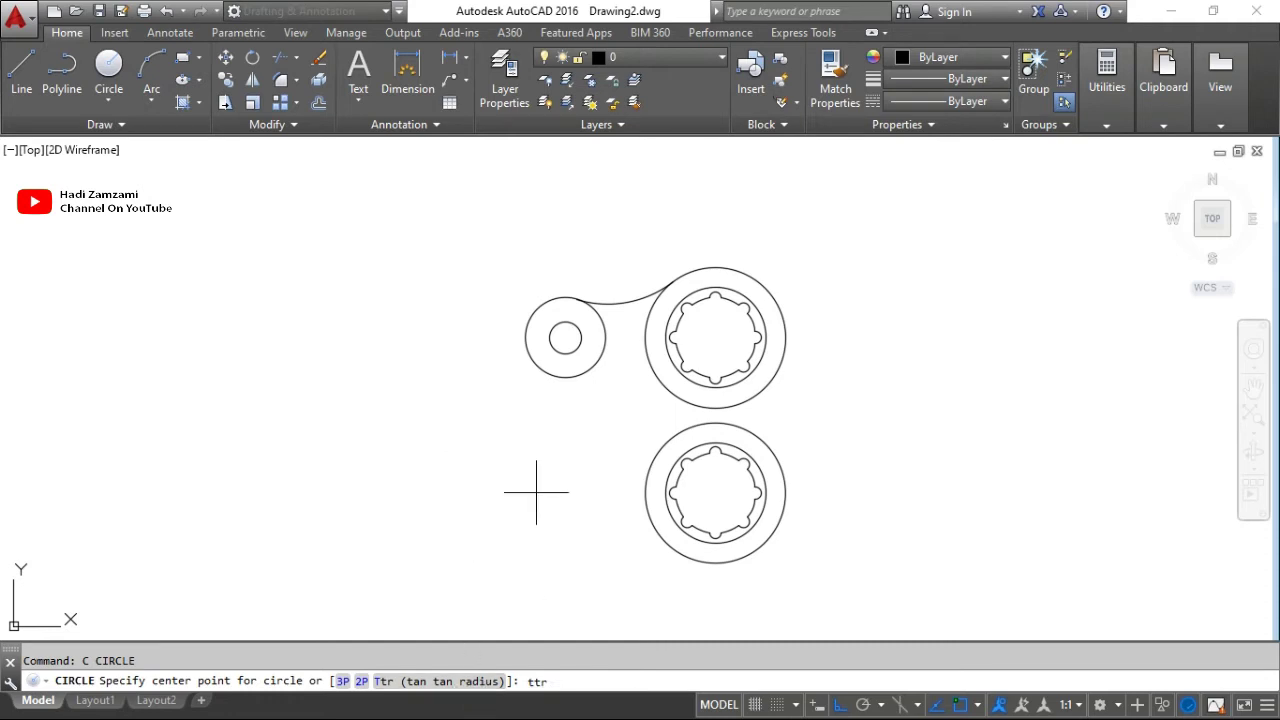
# Draw an R115 circle tangent to the left lug circle and the lower boss.
pyautogui.press('Return')
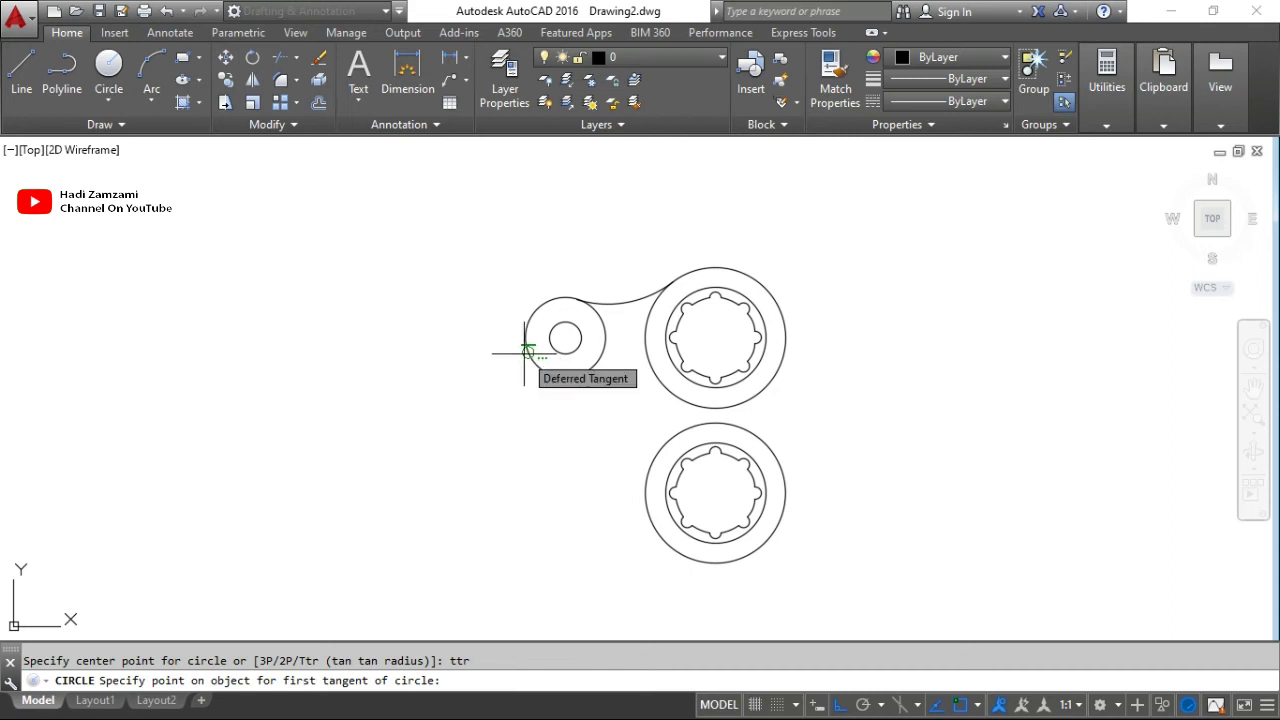
pyautogui.scroll(1, 494, 294)
pyautogui.scroll(1, 492, 288)
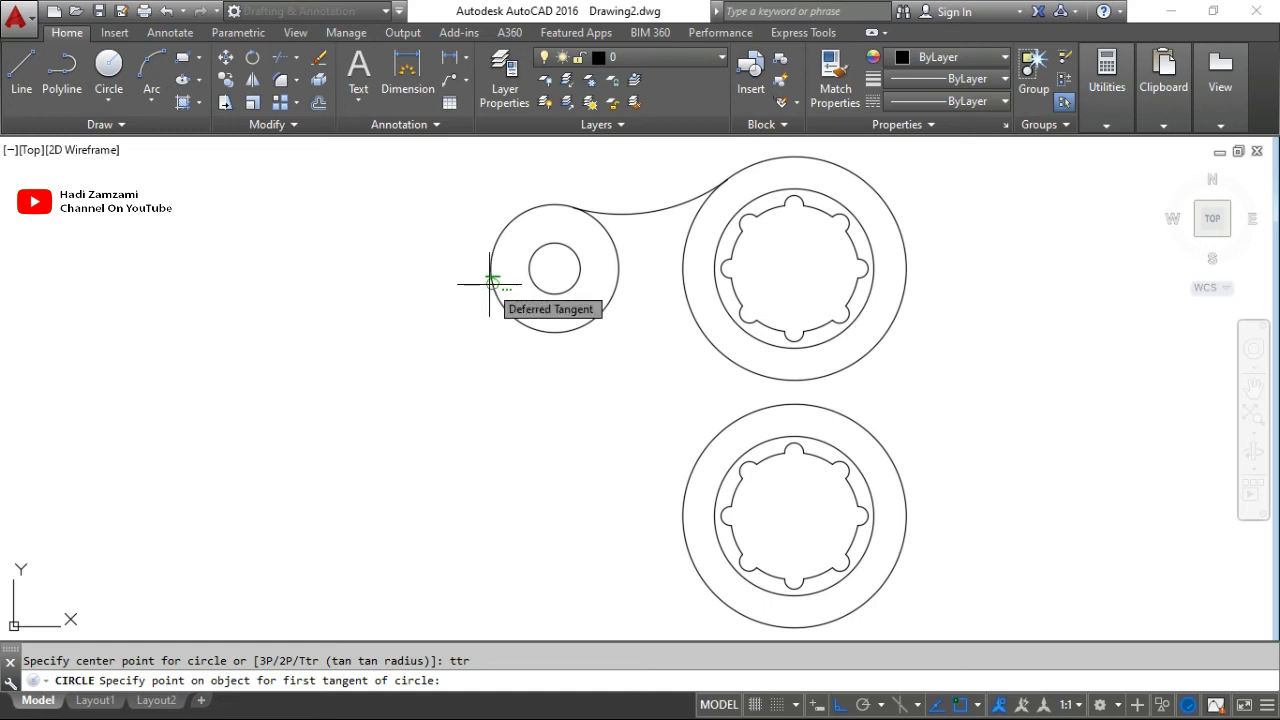
pyautogui.click(490, 280)
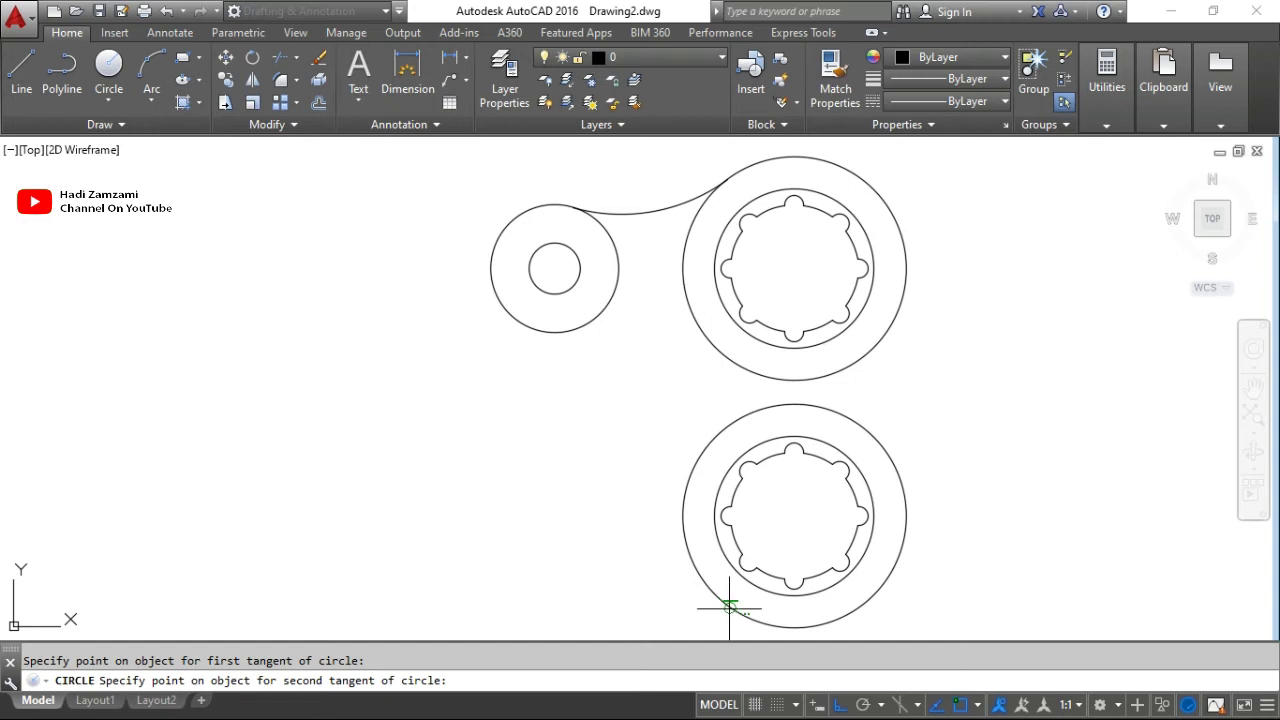
pyautogui.click(728, 604)
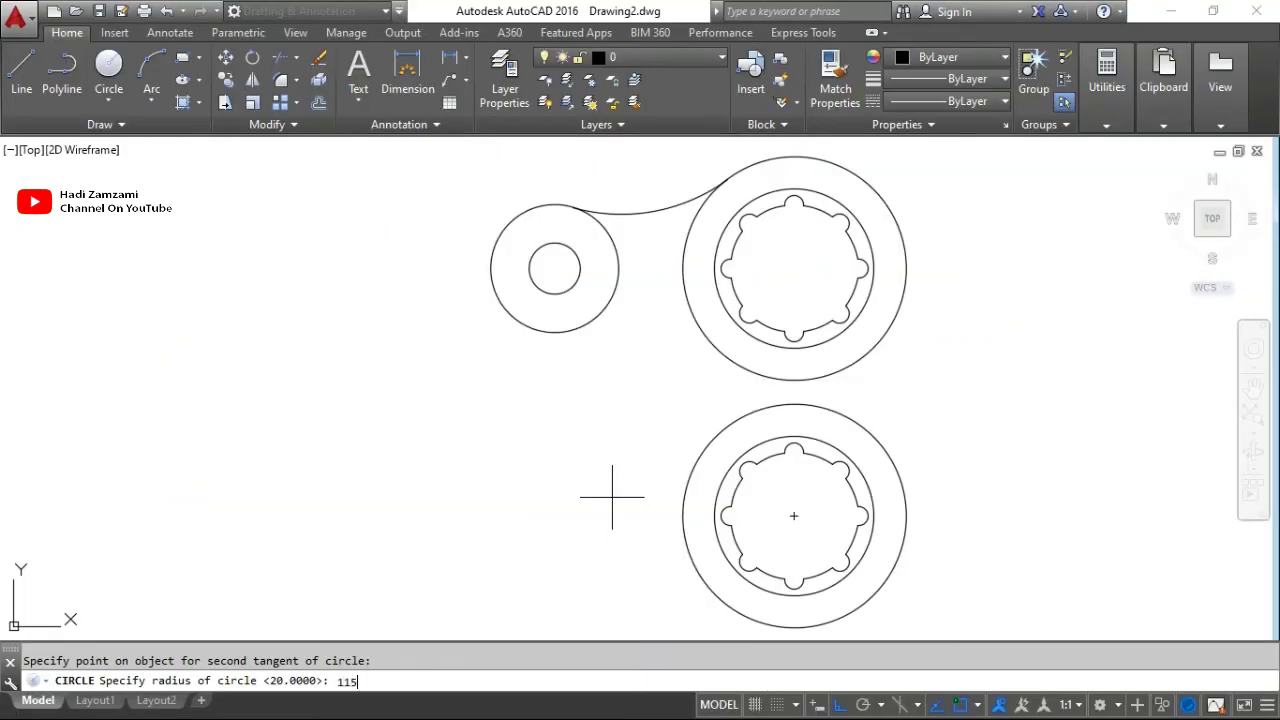
pyautogui.press('Return')
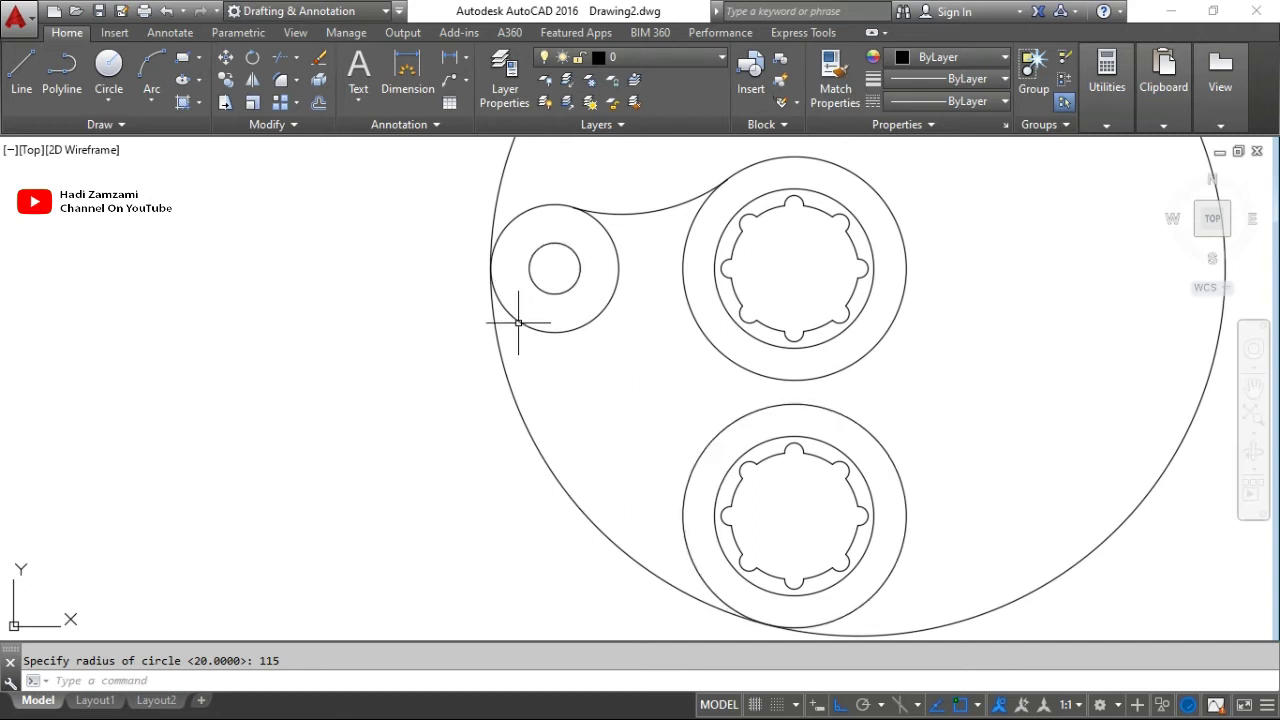
pyautogui.scroll(-2, 861, 419)
pyautogui.scroll(-2, 861, 419)
pyautogui.scroll(2, 823, 510)
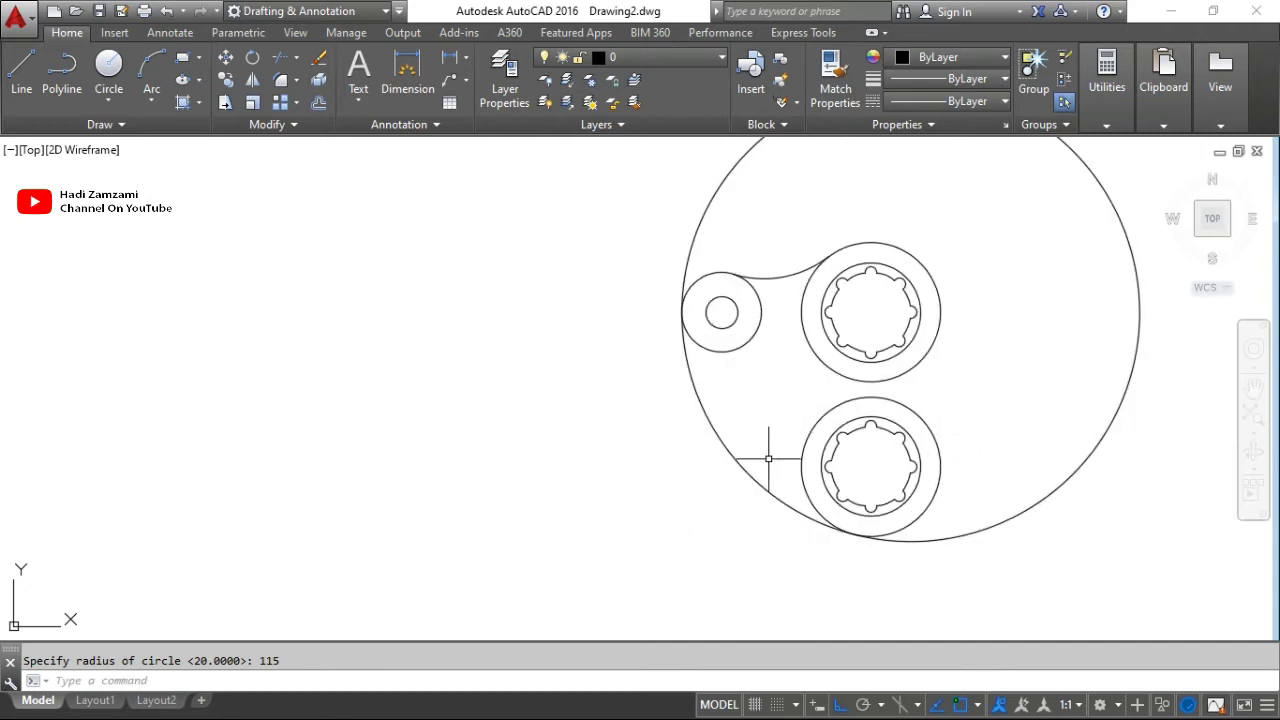
pyautogui.scroll(2, 772, 450)
pyautogui.scroll(-2, 776, 429)
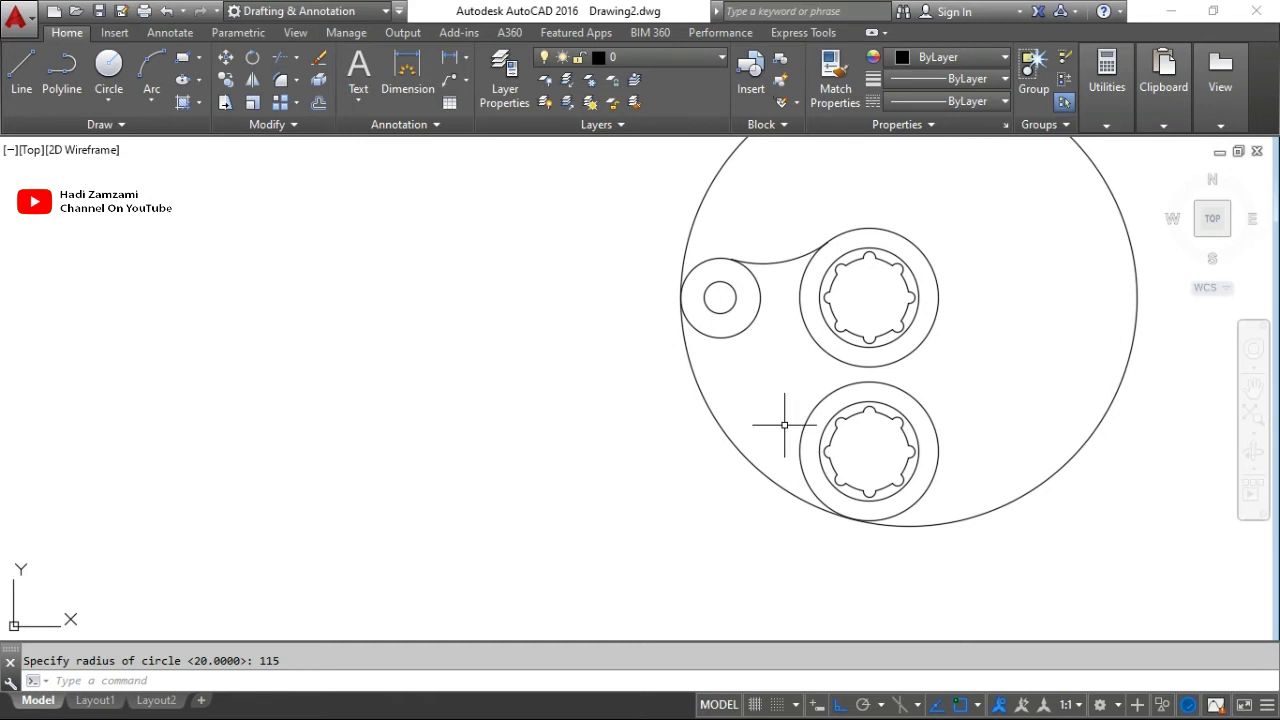
# Erase the misplaced R115 tangent circle.
pyautogui.hotkey('alt', 'Tab')
pyautogui.hotkey('alt', 'Tab')
pyautogui.moveTo(766, 371); pyautogui.dragTo(779, 437, button='middle')
pyautogui.press('Escape')
pyautogui.write('e')
pyautogui.press('Return')
pyautogui.click(722, 206)
pyautogui.press('Return')
pyautogui.press('Escape')
# Redraw the R115 circle with Ttr, tangent to the left lug circle and lower boss.
pyautogui.write('c')
pyautogui.press('Return')
pyautogui.write('ttr')
pyautogui.press('Return')
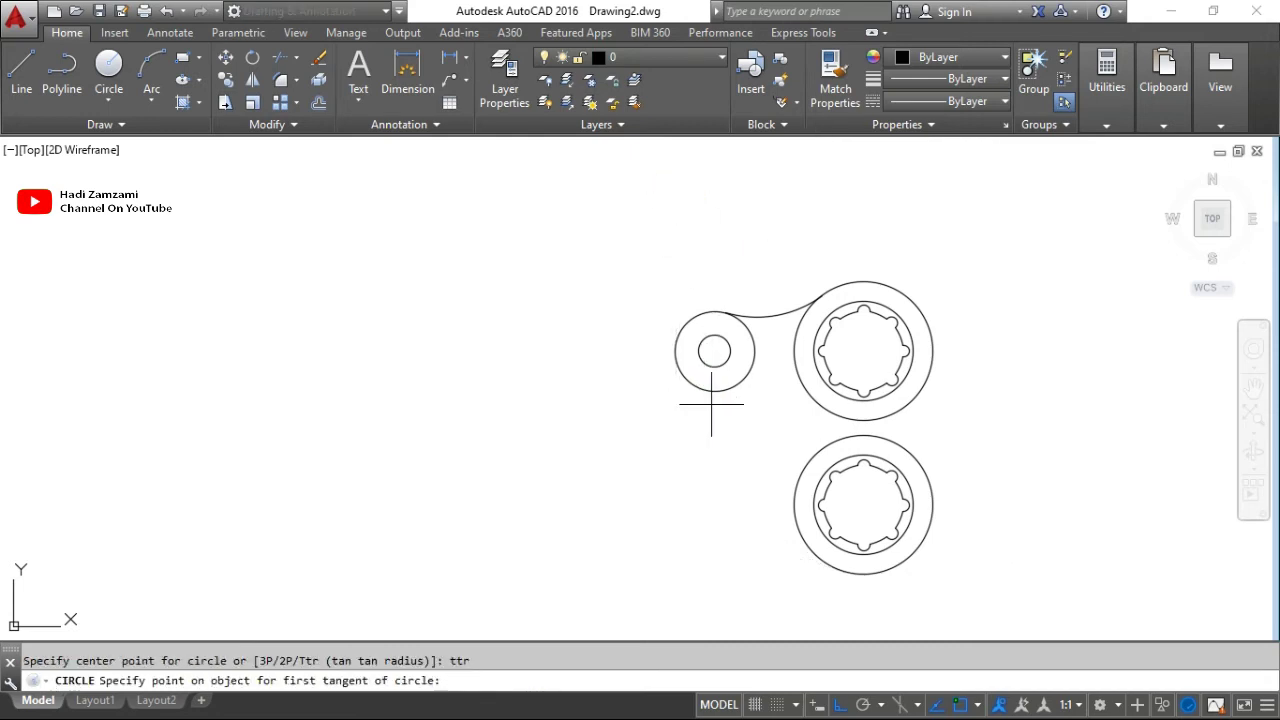
pyautogui.click(705, 388)
pyautogui.click(797, 473)
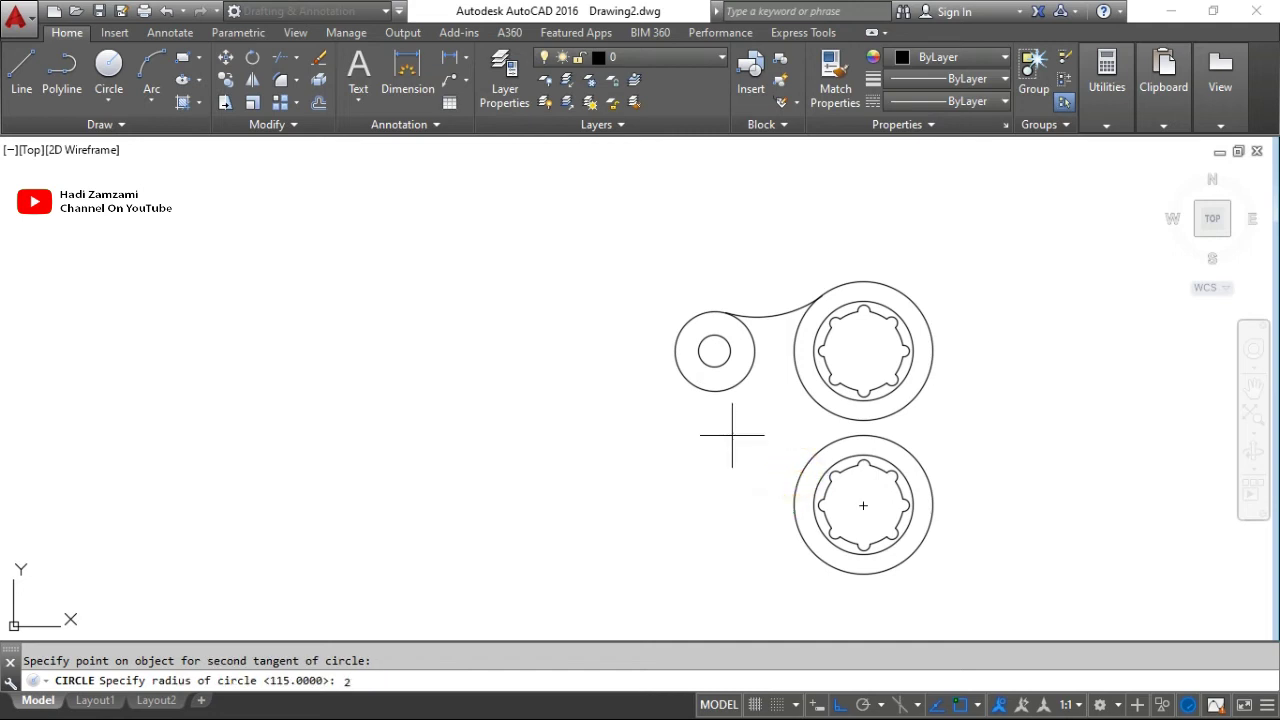
pyautogui.press('Return')
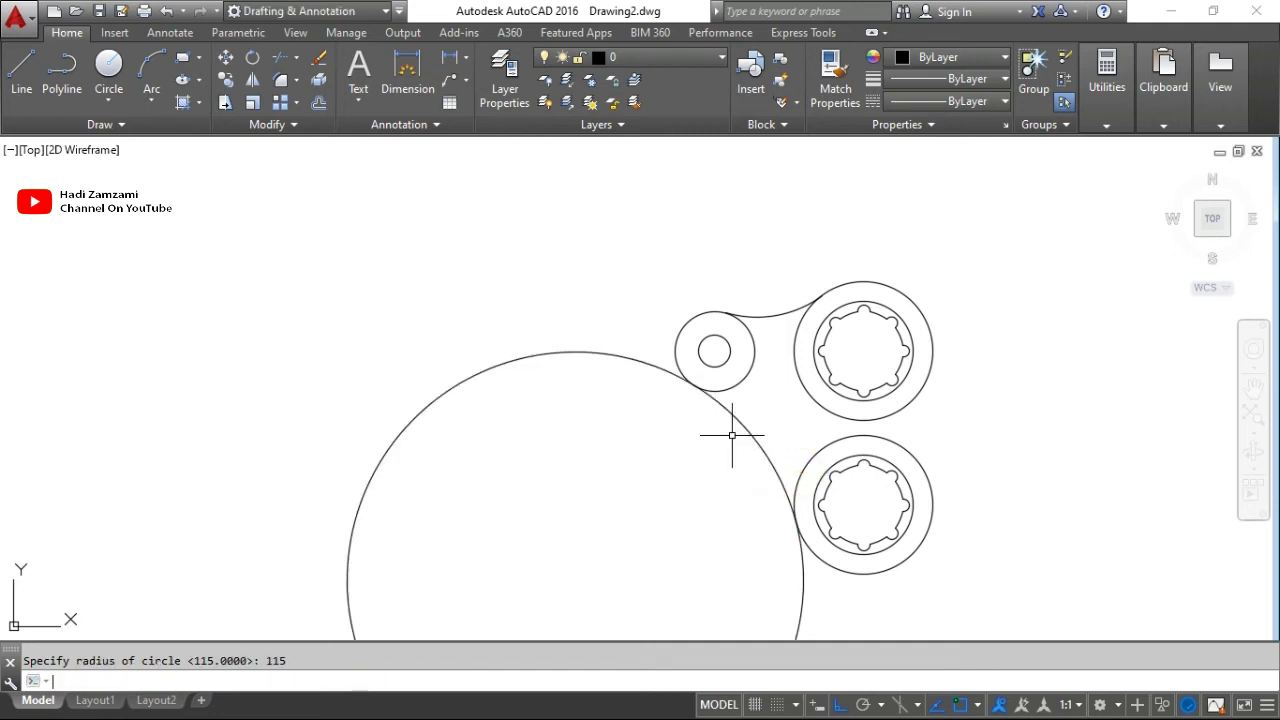
pyautogui.scroll(2, 740, 429)
pyautogui.moveTo(740, 429); pyautogui.dragTo(486, 357, button='middle')
pyautogui.scroll(-2, 494, 354)
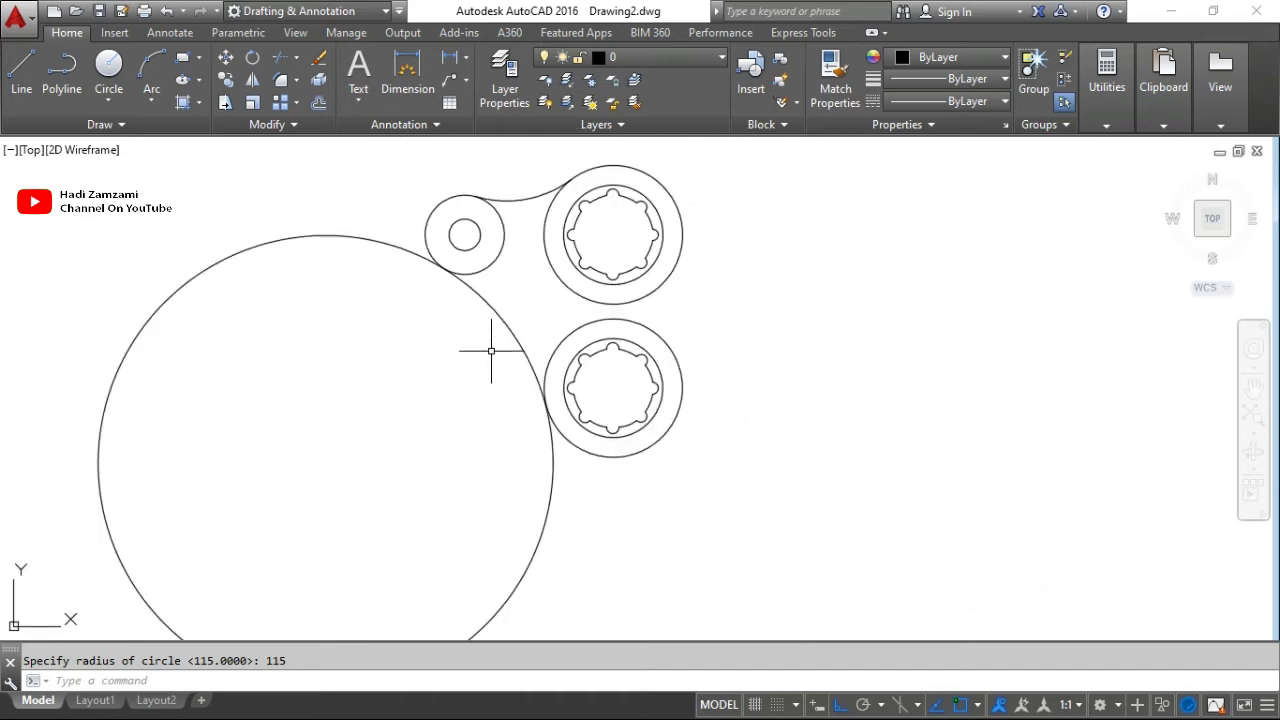
pyautogui.scroll(-2, 488, 381)
pyautogui.press('Escape')
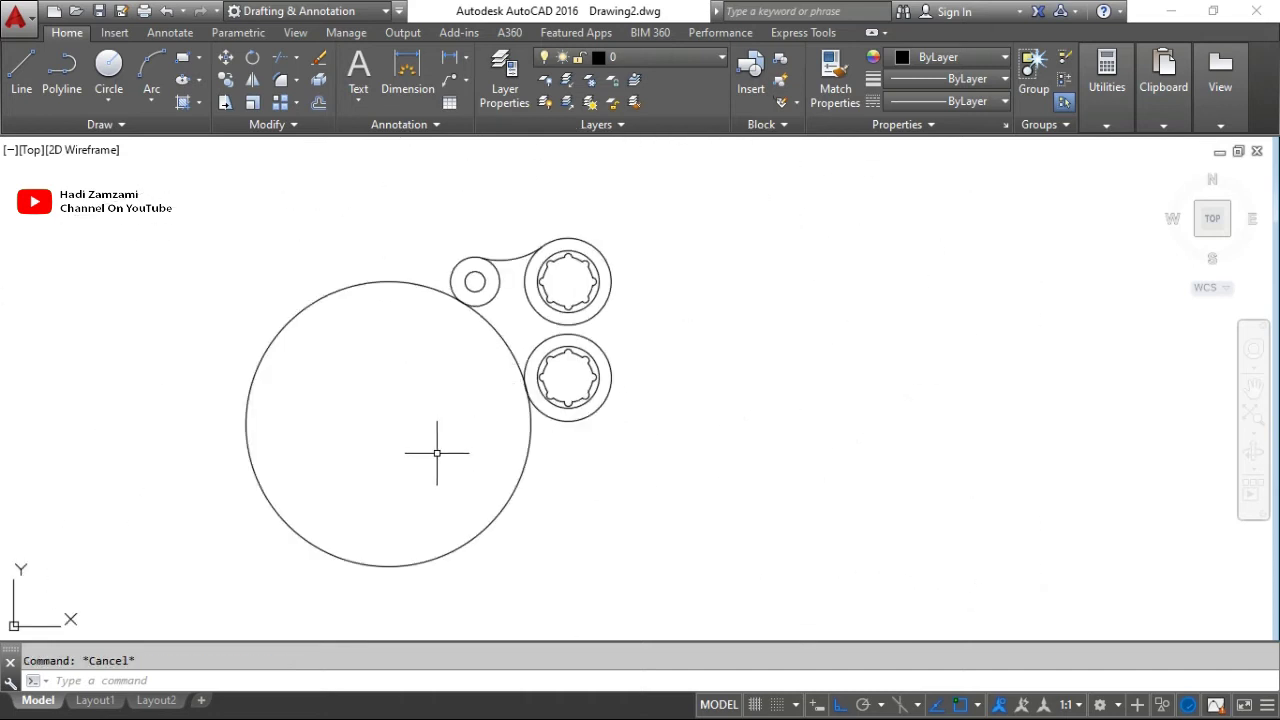
# Trim away the unneeded part of the R115 circle, leaving the concave arc.
pyautogui.write('t')
pyautogui.press('Return')
pyautogui.click(252, 400)
pyautogui.press('Return')
pyautogui.scroll(2, 480, 363)
pyautogui.moveTo(500, 363)
pyautogui.mouseDown(button='middle')
pyautogui.moveTo(443, 405)
pyautogui.moveTo(443, 434)
pyautogui.mouseUp(button='middle')
pyautogui.hotkey('alt', 'Tab')
# Scroll the reference PDF up to show the 75 and 95 spacing dimensions.
pyautogui.middleClick(715, 392)
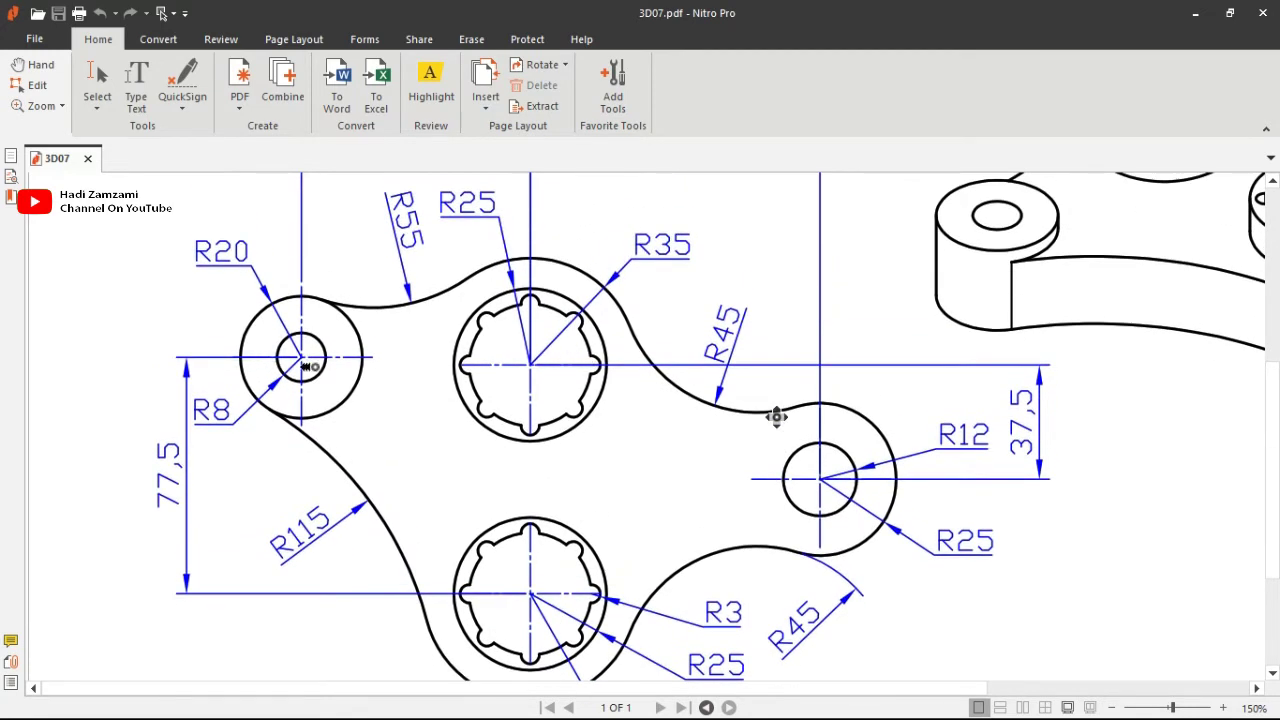
pyautogui.middleClick(676, 383)
pyautogui.scroll(3, 696, 358)
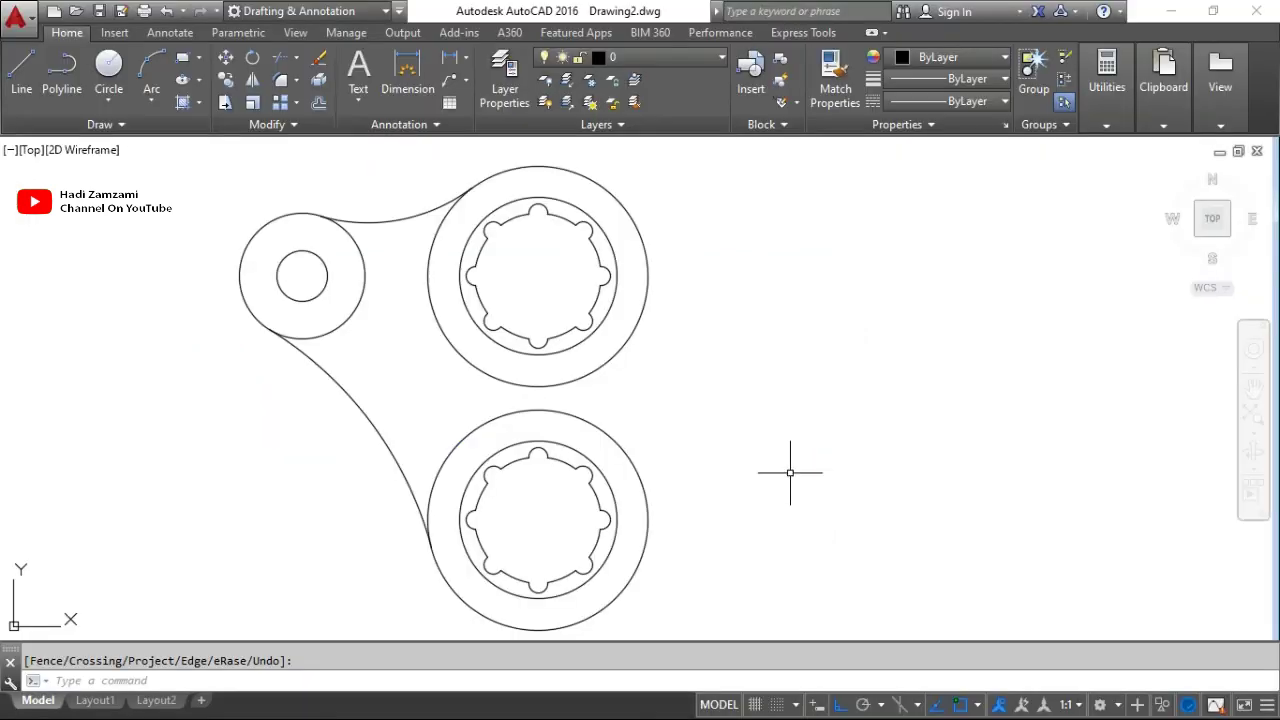
# Start a guide line at the upper boss centre after cancelling a false start.
pyautogui.press('Escape')
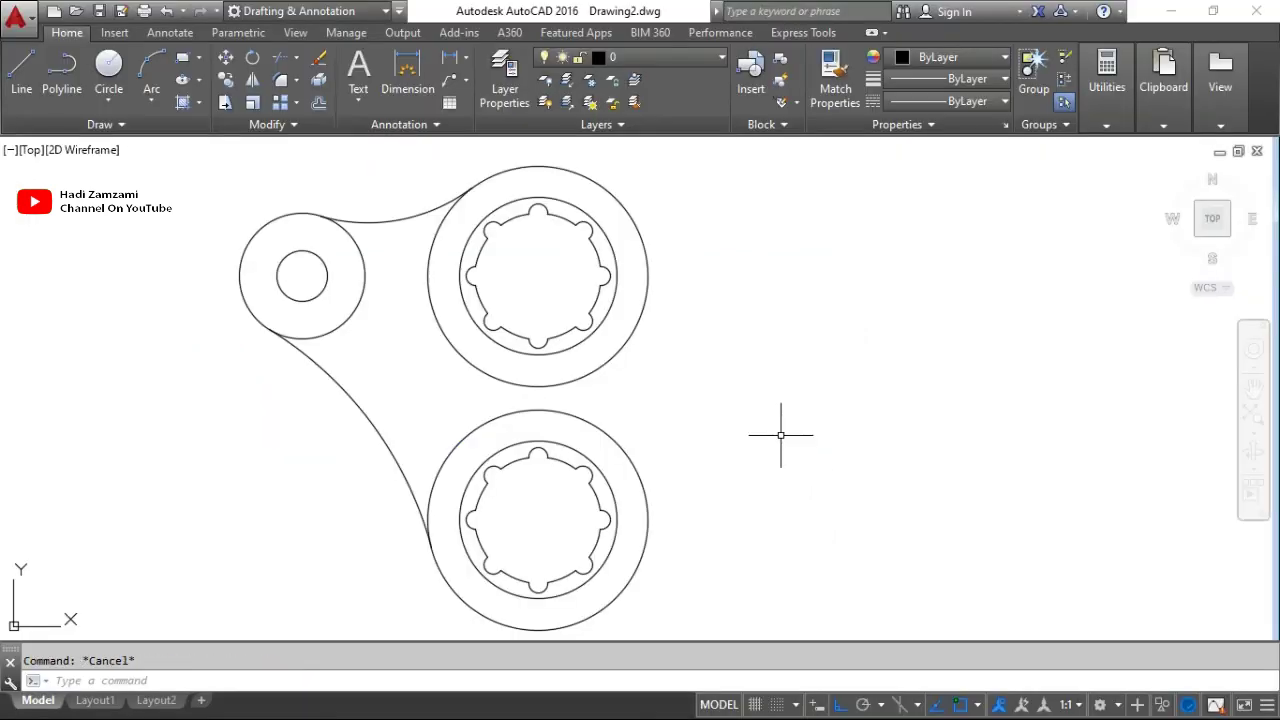
pyautogui.write('l')
pyautogui.press('Return')
pyautogui.click(538, 276)
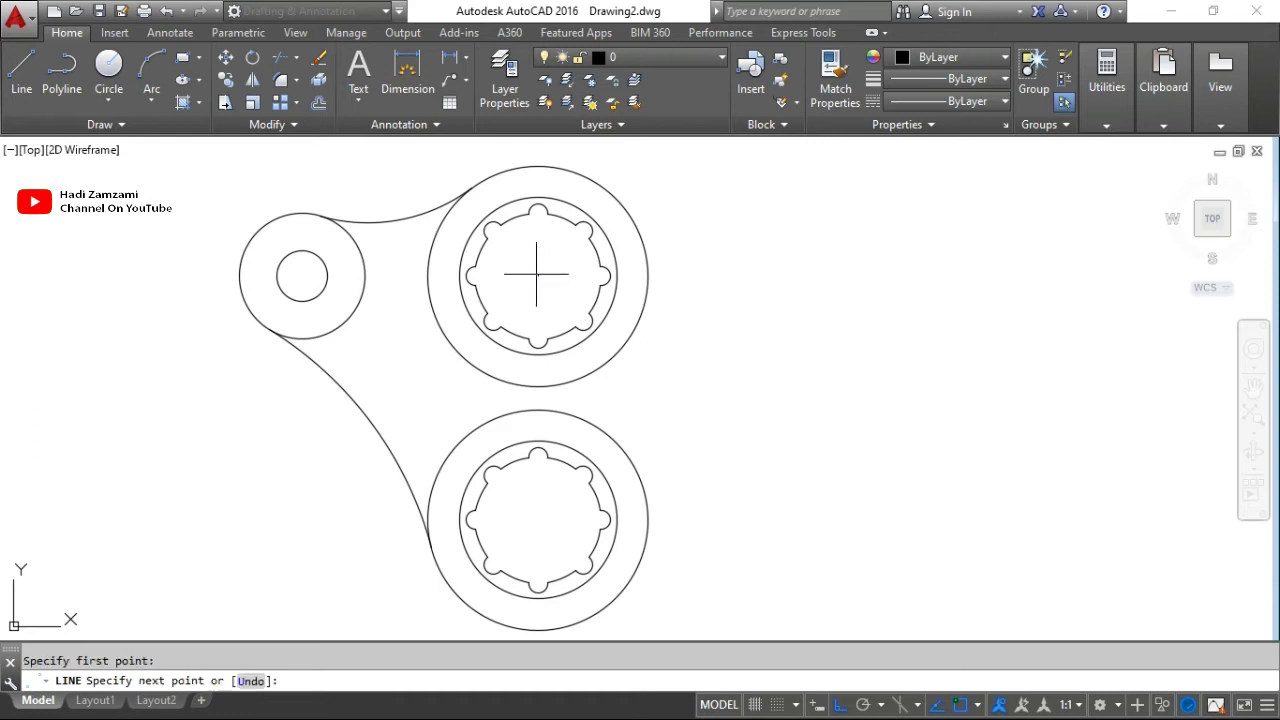
pyautogui.press('Escape')
pyautogui.write('l')
pyautogui.press('Return')
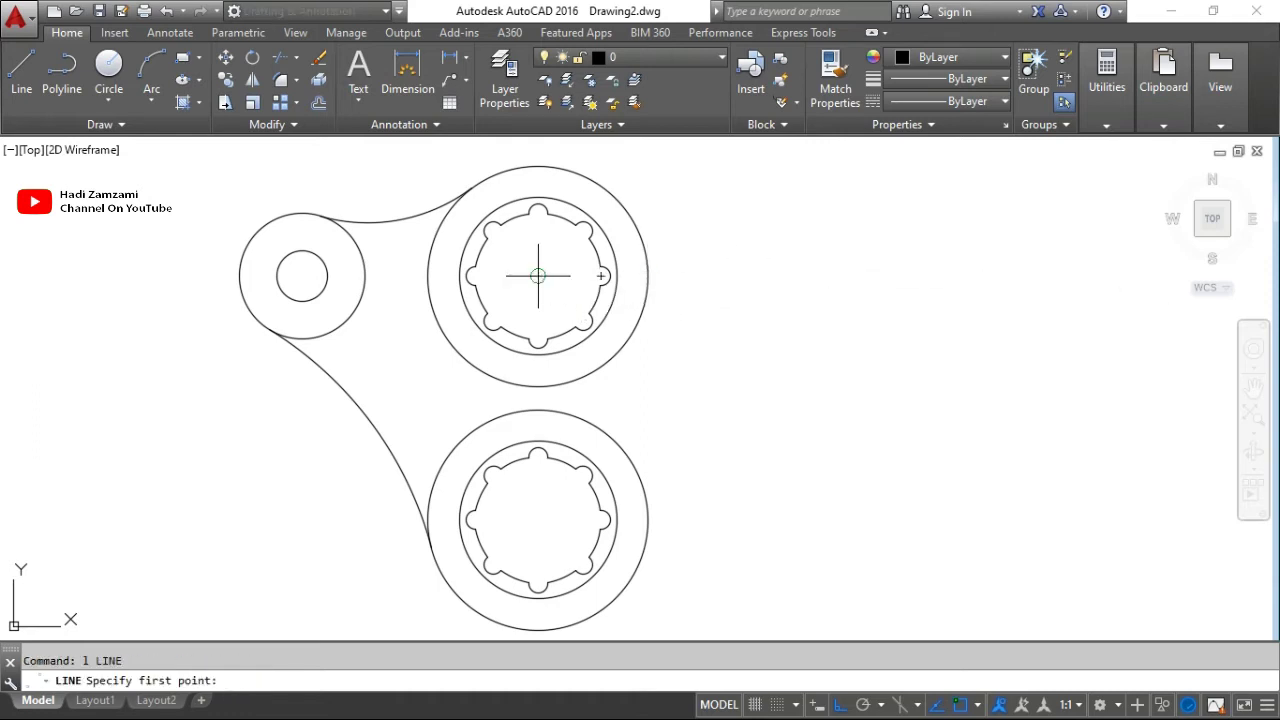
pyautogui.scroll(-2, 538, 276)
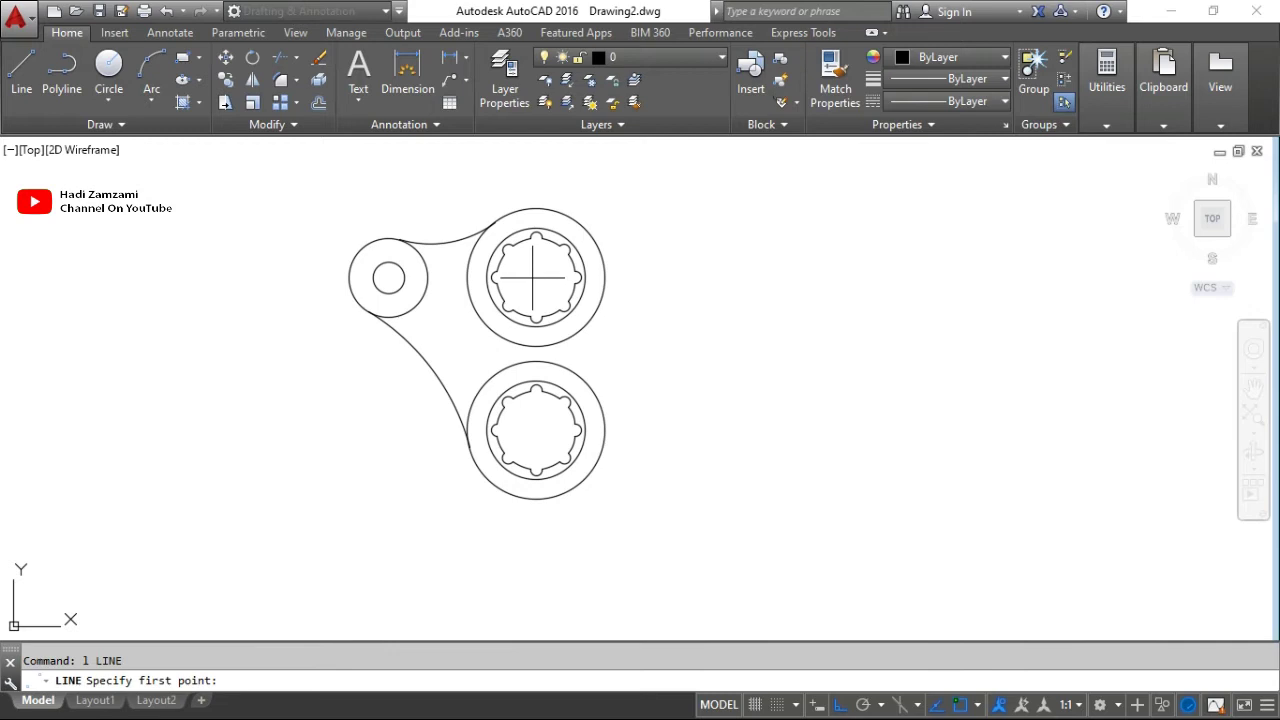
pyautogui.click(536, 277)
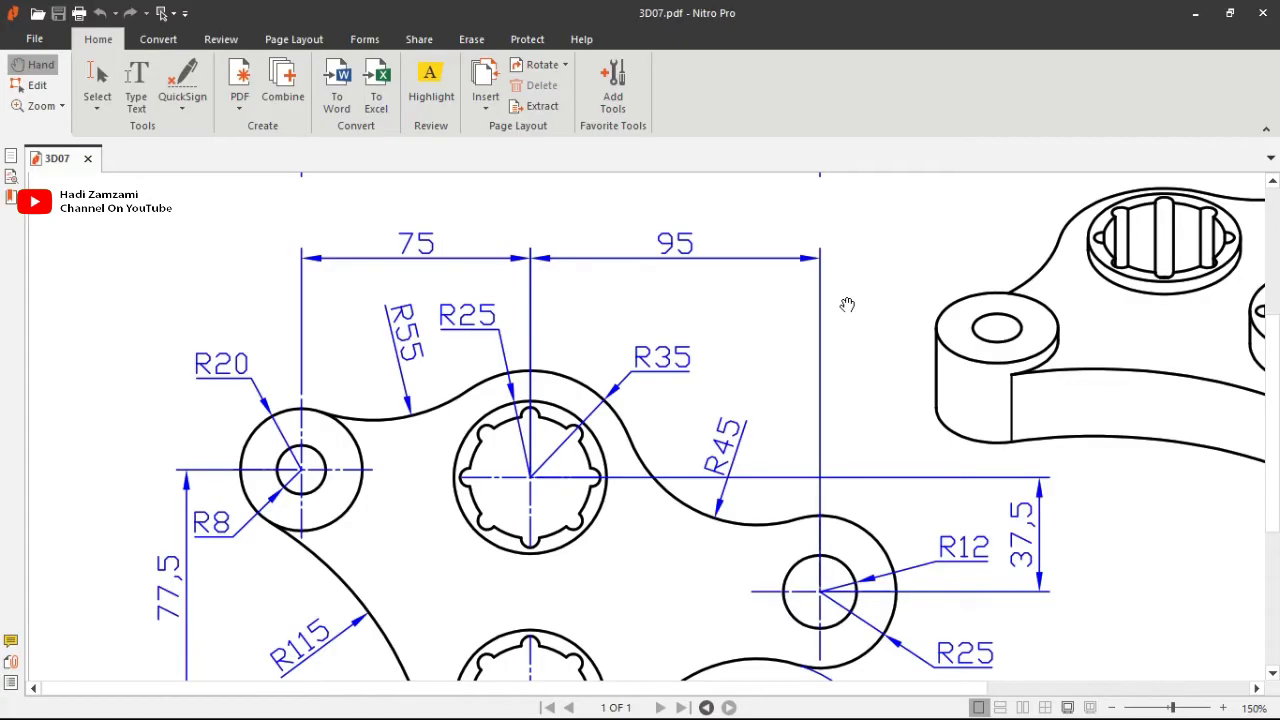
# Extend the guide line 95 to the right, then 37.5 down to the right lug centre.
pyautogui.hotkey('alt', 'Tab')
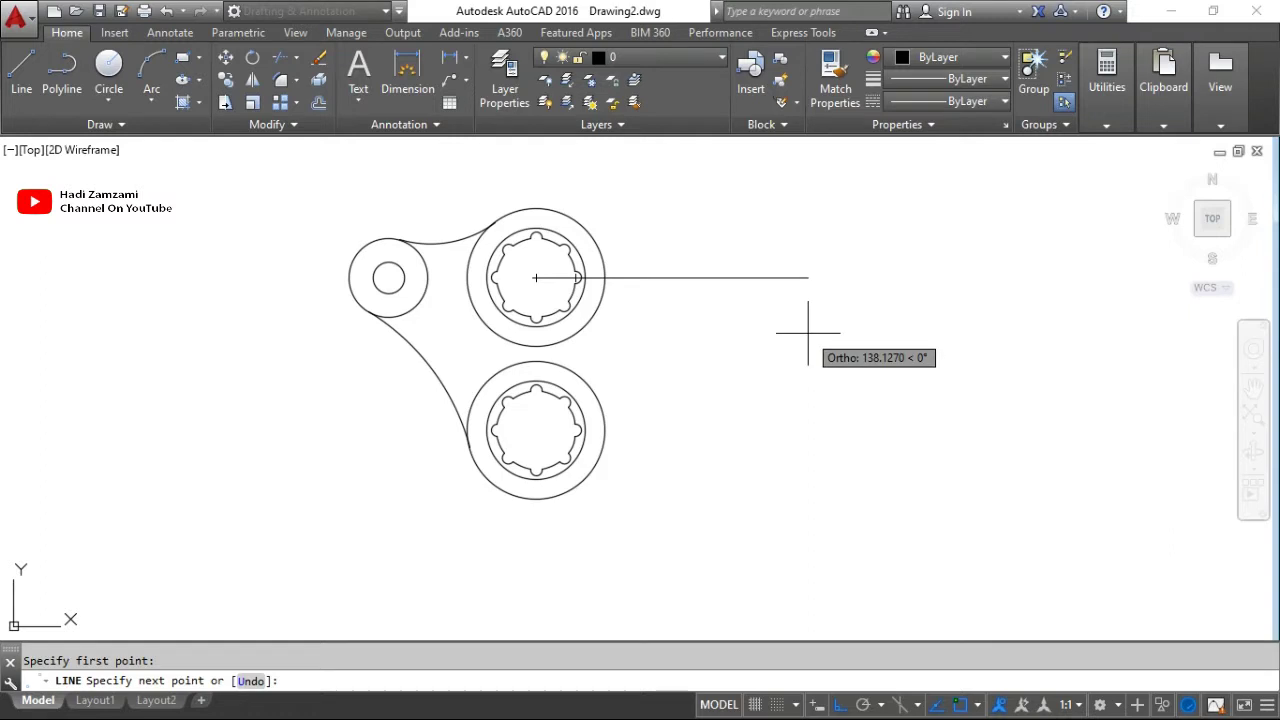
pyautogui.write('5')
pyautogui.press('Return')
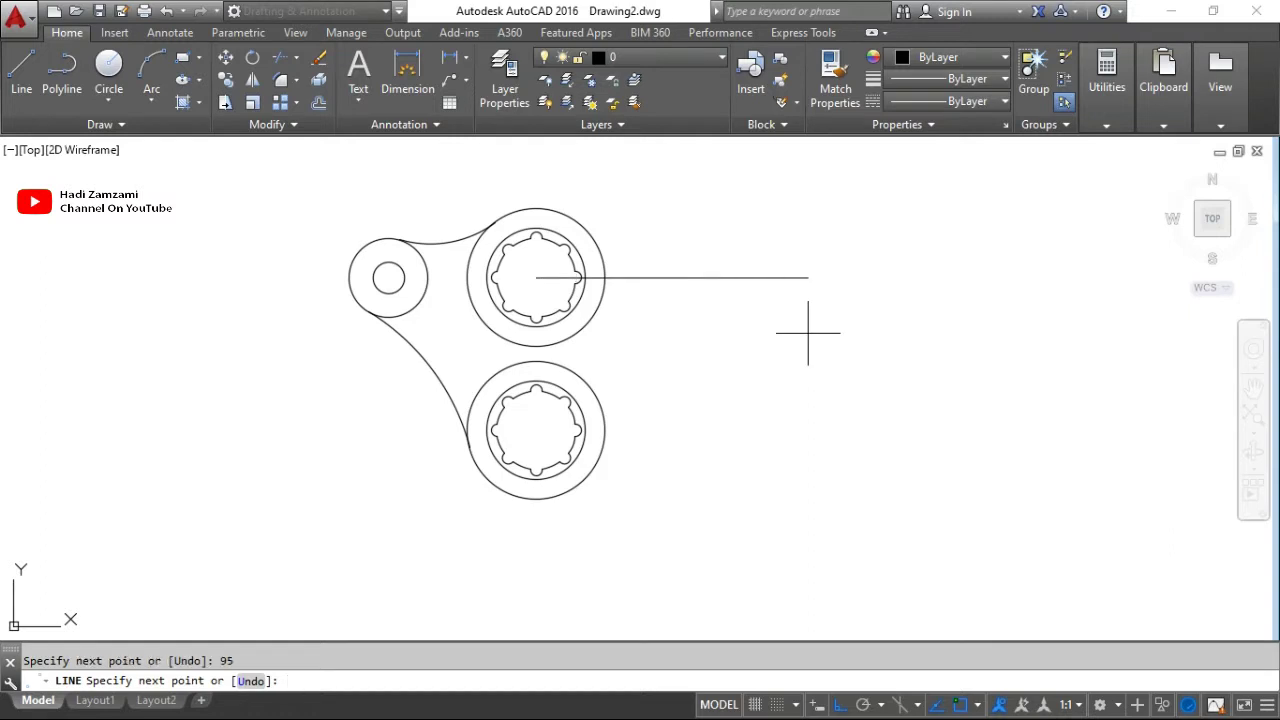
pyautogui.hotkey('alt', 'Tab')
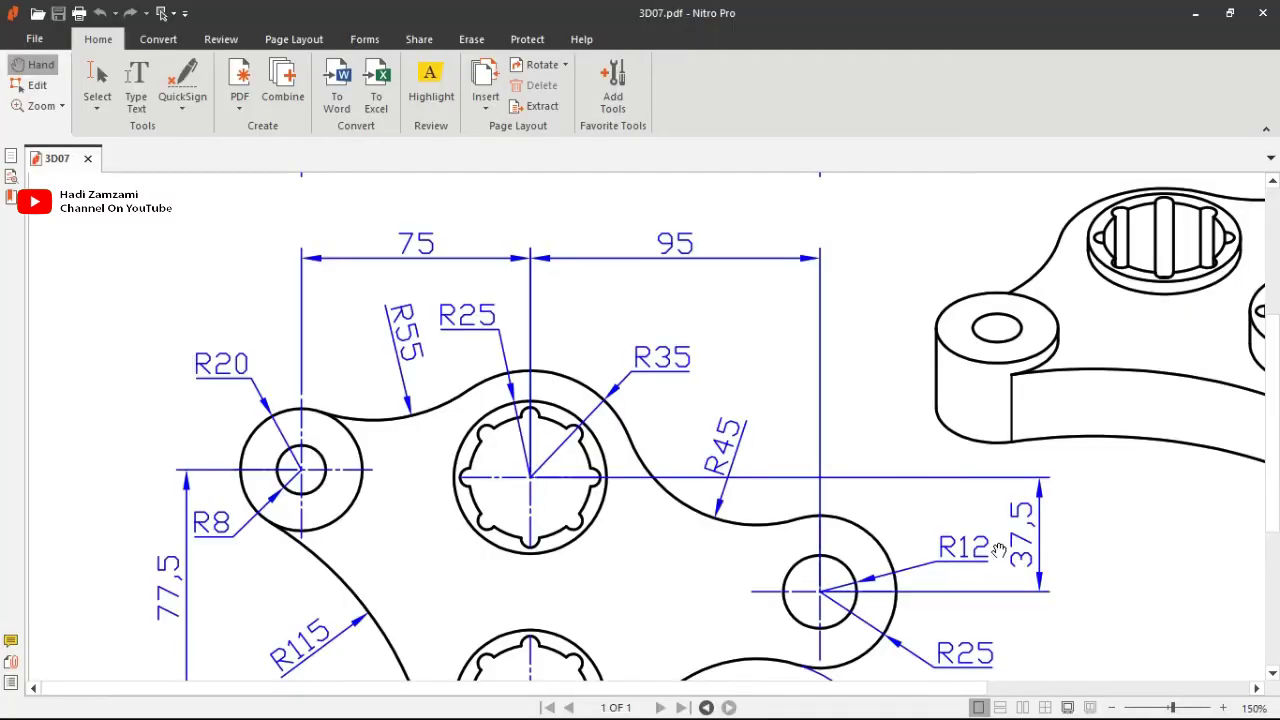
pyautogui.hotkey('alt', 'Tab')
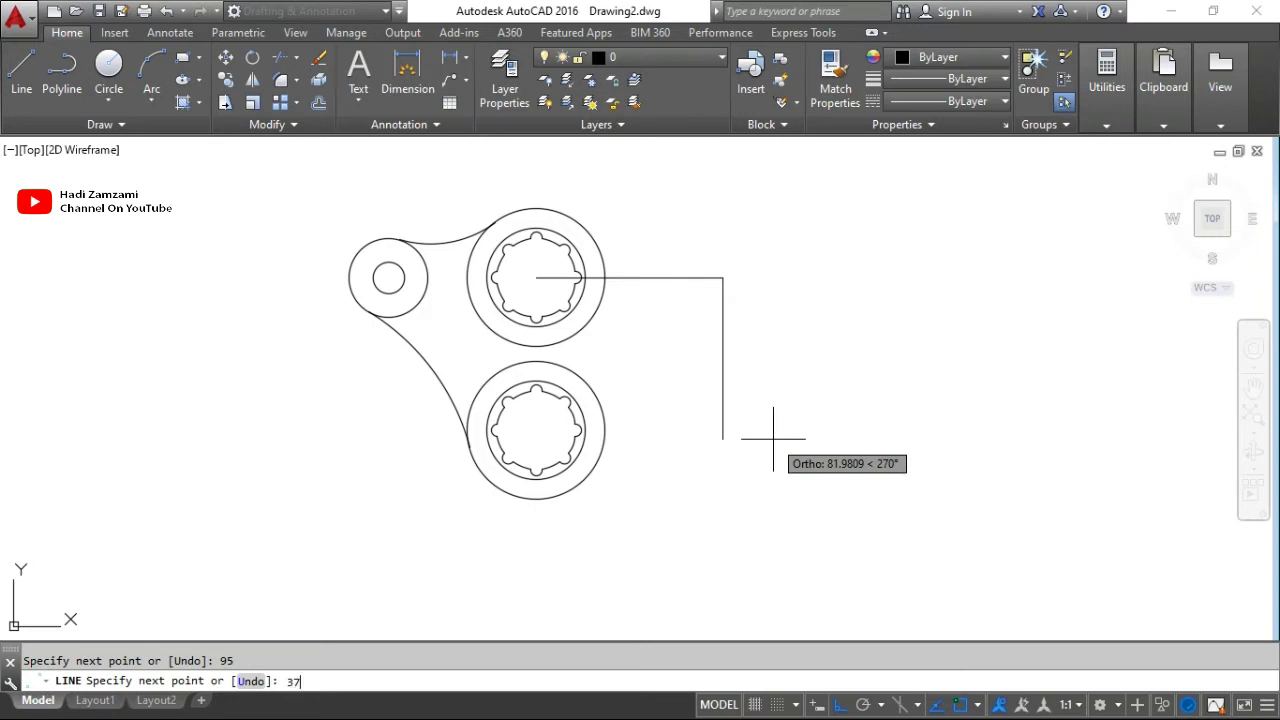
pyautogui.write('.5')
pyautogui.press('Return')
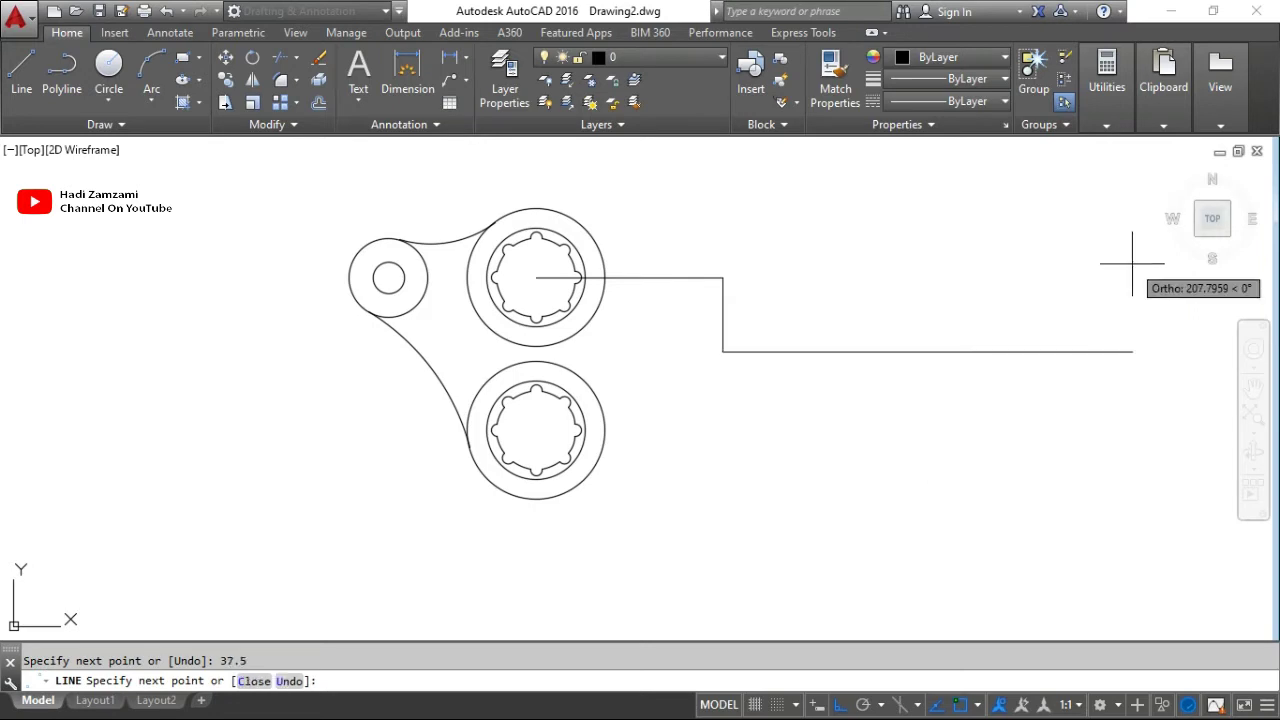
pyautogui.press('Return')
pyautogui.hotkey('alt', 'Tab')
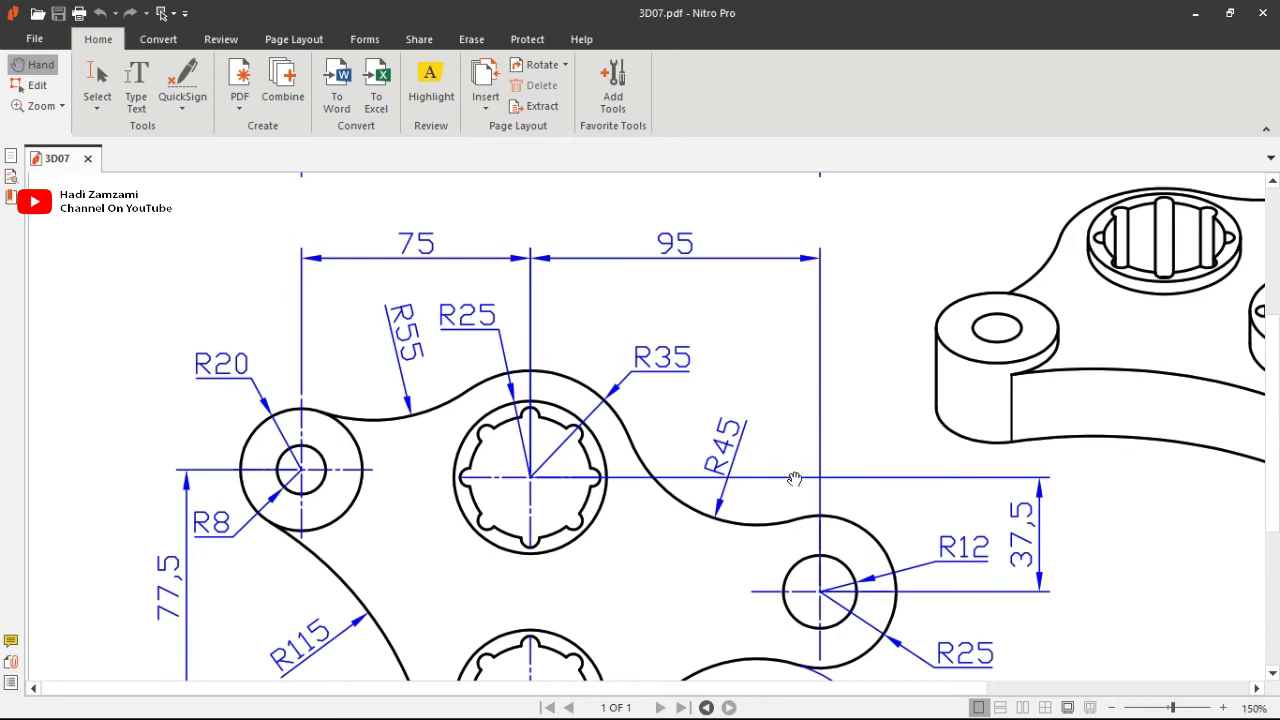
pyautogui.hotkey('alt', 'Tab')
pyautogui.hotkey('alt', 'Tab')
pyautogui.hotkey('alt', 'Tab')
# Draw the right lug's R12 hole and R25 outer circle at the guide line's end.
pyautogui.press('Return')
pyautogui.write('c')
pyautogui.press('Return')
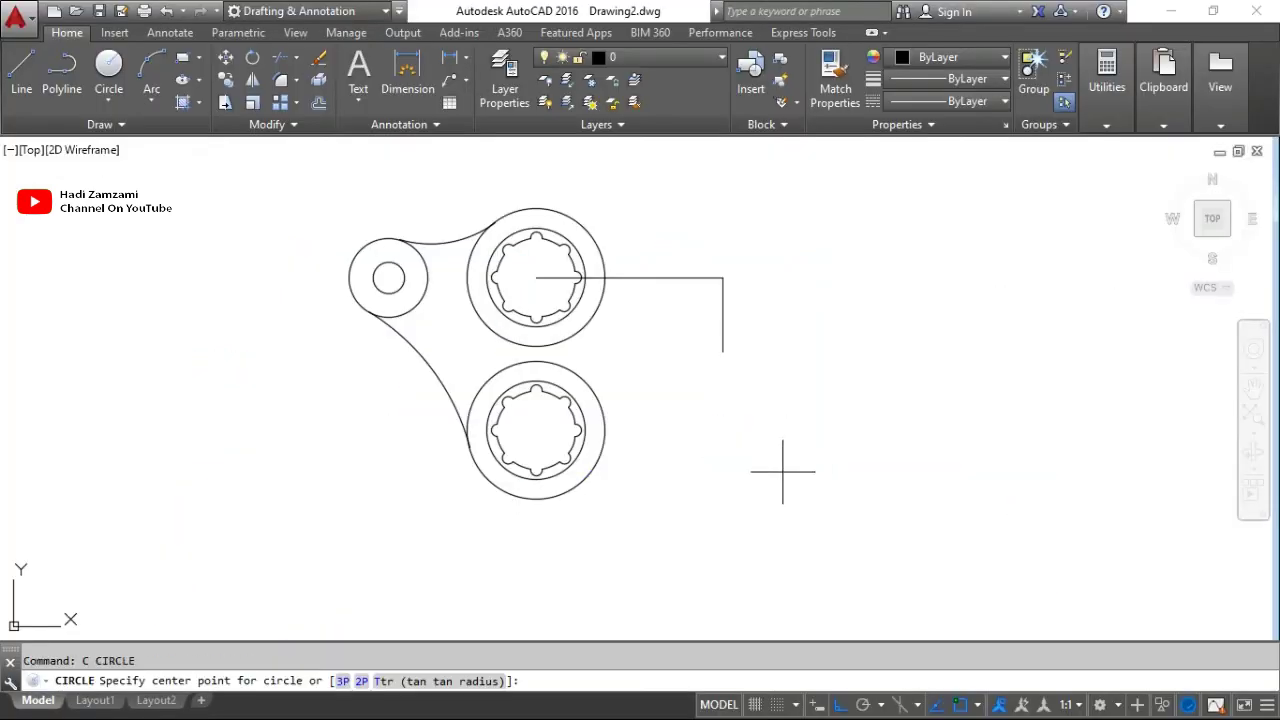
pyautogui.click(723, 351)
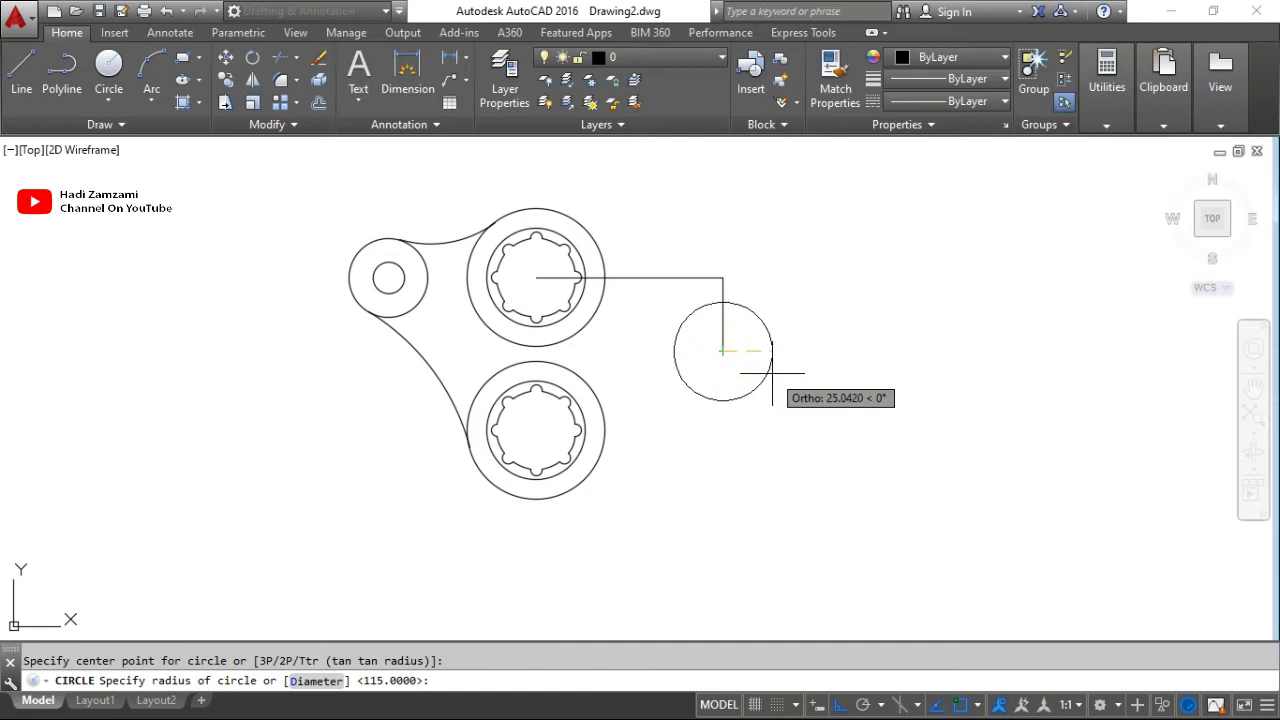
pyautogui.write('12')
pyautogui.press('Return')
pyautogui.press('Return')
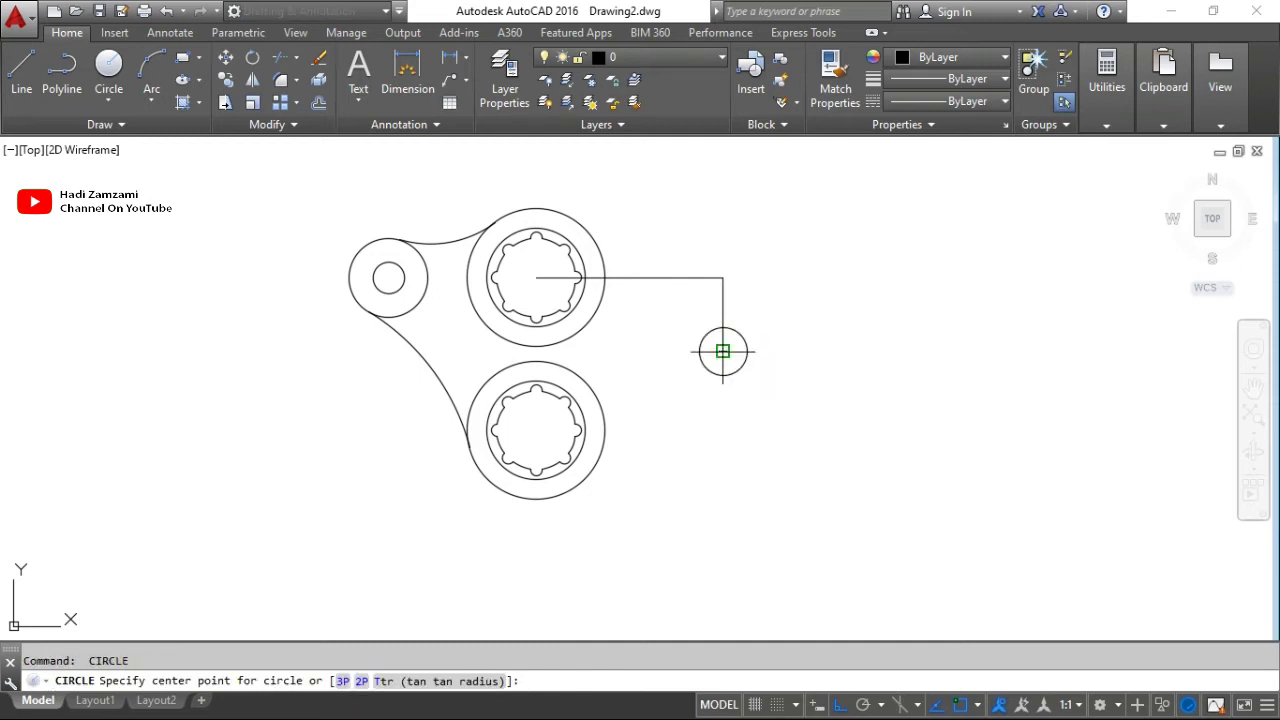
pyautogui.click(723, 351)
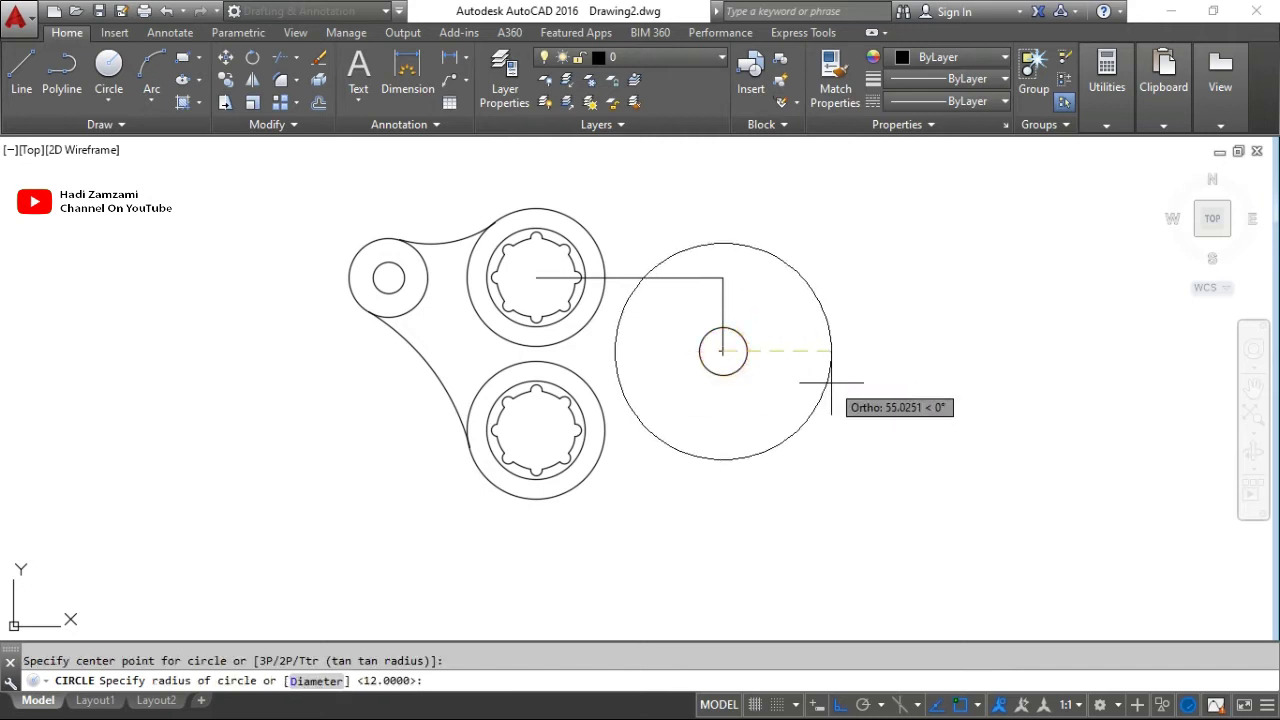
pyautogui.write('25')
pyautogui.press('Return')
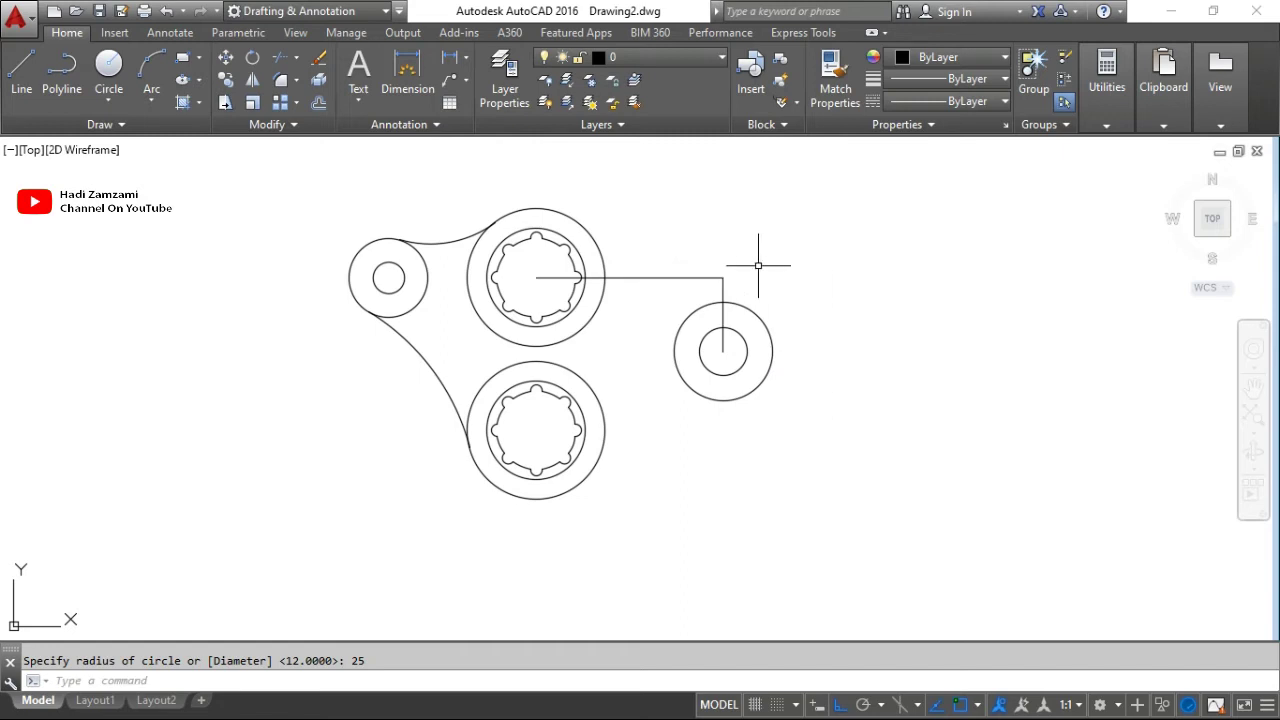
pyautogui.press('Escape')
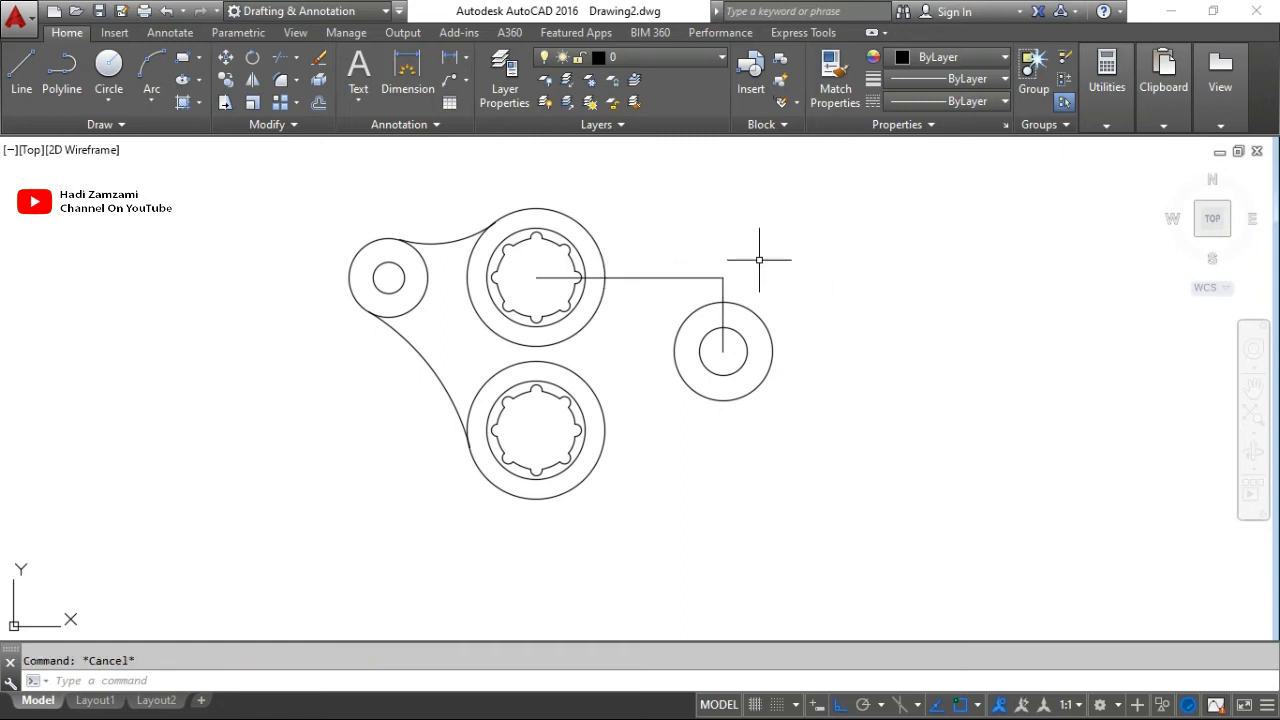
# Erase the connecting guide line and recentre the drawing.
pyautogui.write('e')
pyautogui.press('Return')
pyautogui.click(791, 277)
pyautogui.click(686, 257)
pyautogui.press('Return')
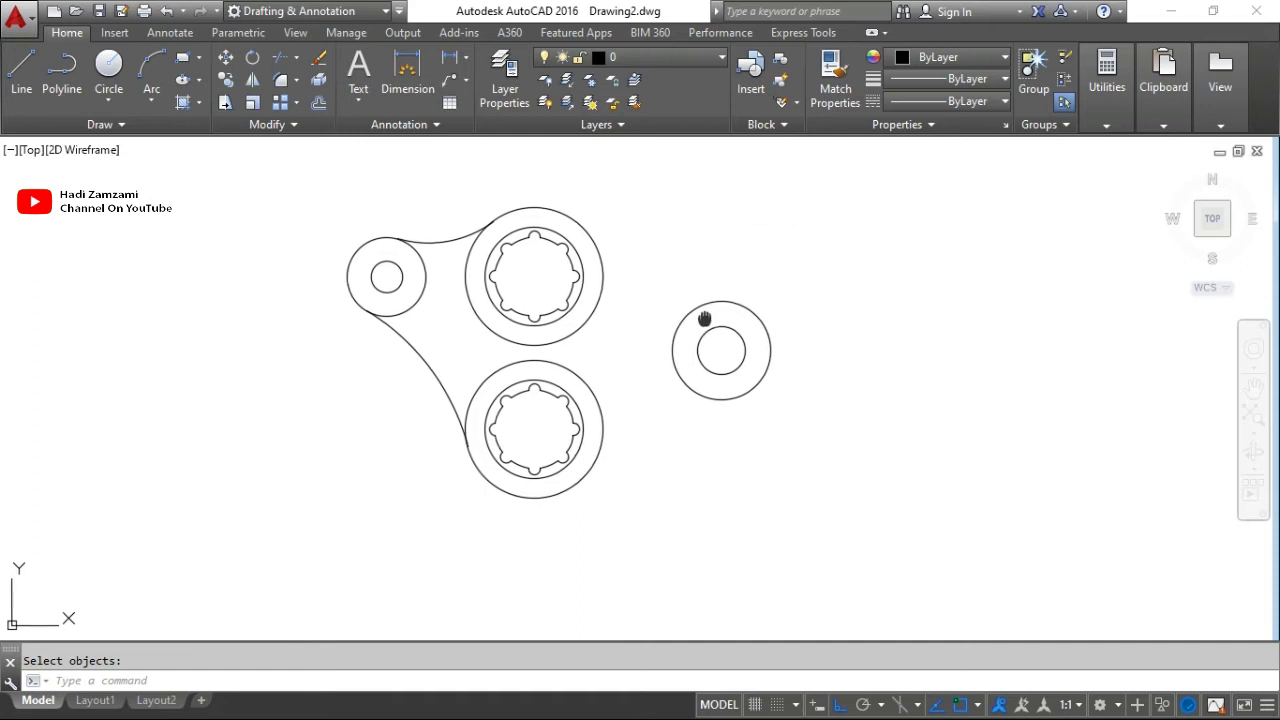
pyautogui.moveTo(705, 316); pyautogui.dragTo(636, 402, button='middle')
pyautogui.moveTo(652, 346); pyautogui.dragTo(672, 311, button='middle')
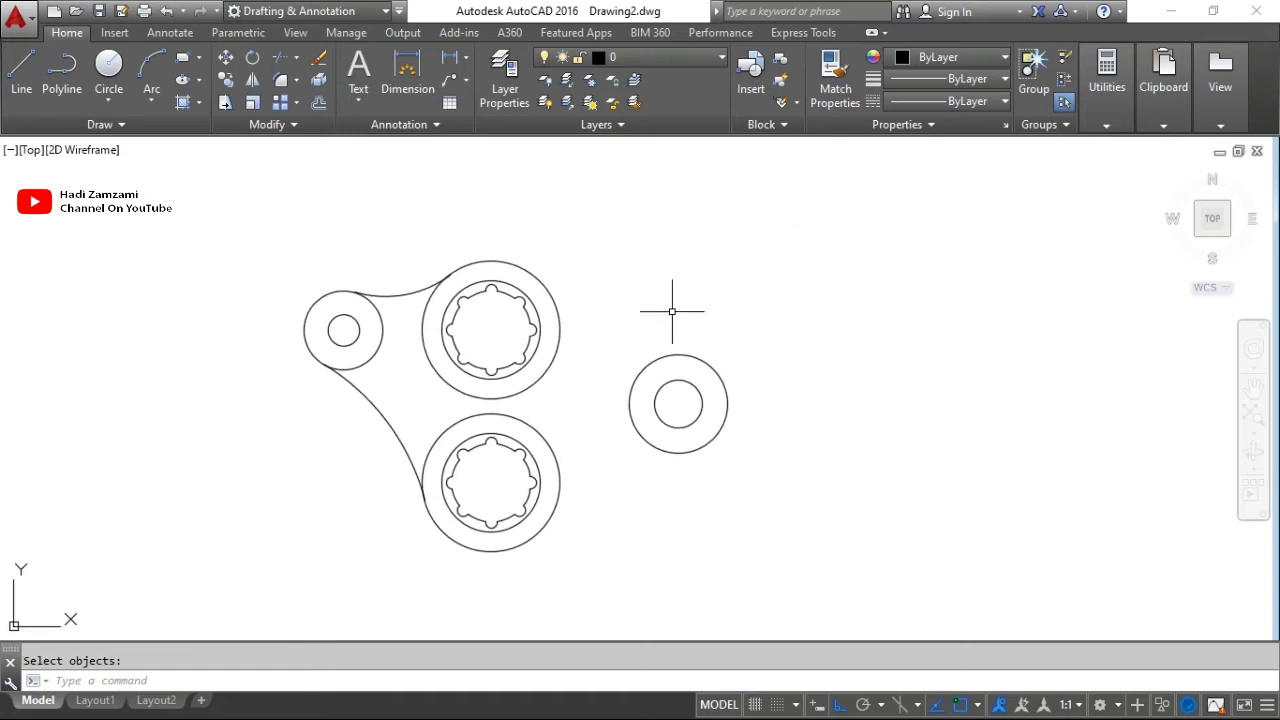
pyautogui.hotkey('alt', 'Tab')
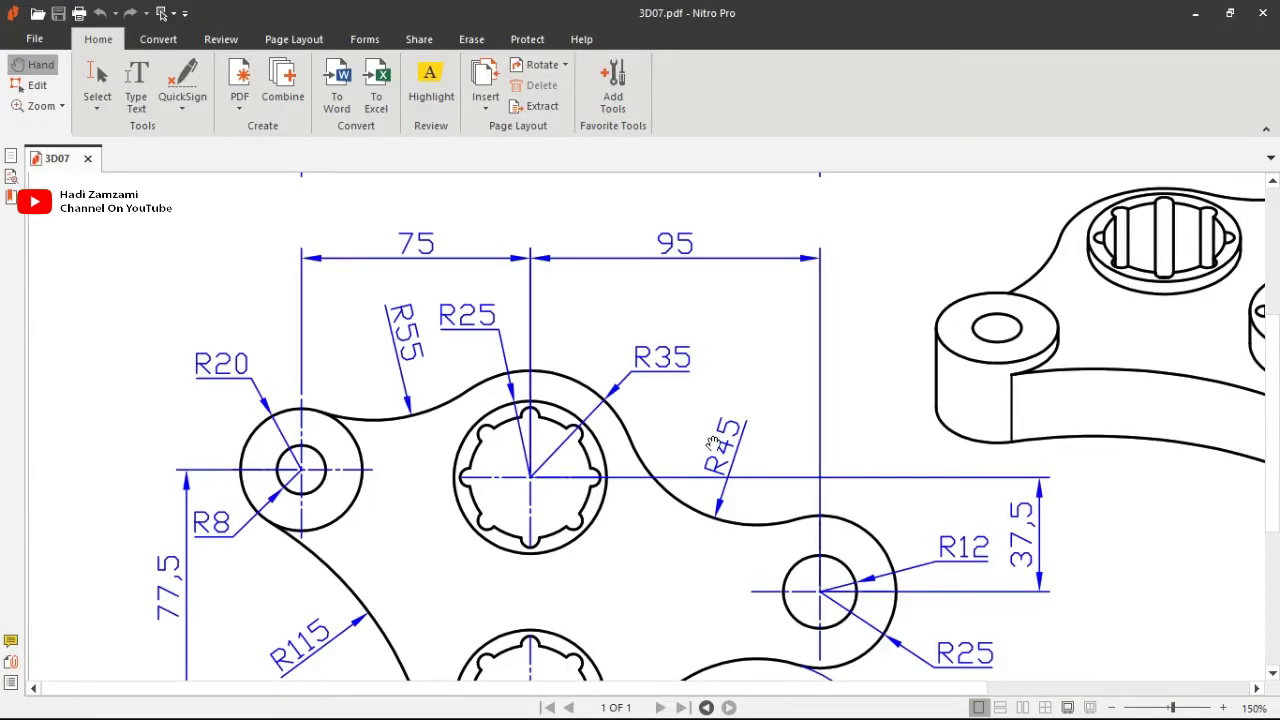
# Scroll the reference PDF to check the R45 arc dimensions, then return to AutoCAD.
pyautogui.scroll(1, 716, 448)
pyautogui.scroll(-1, 716, 448)
pyautogui.scroll(-3, 700, 450)
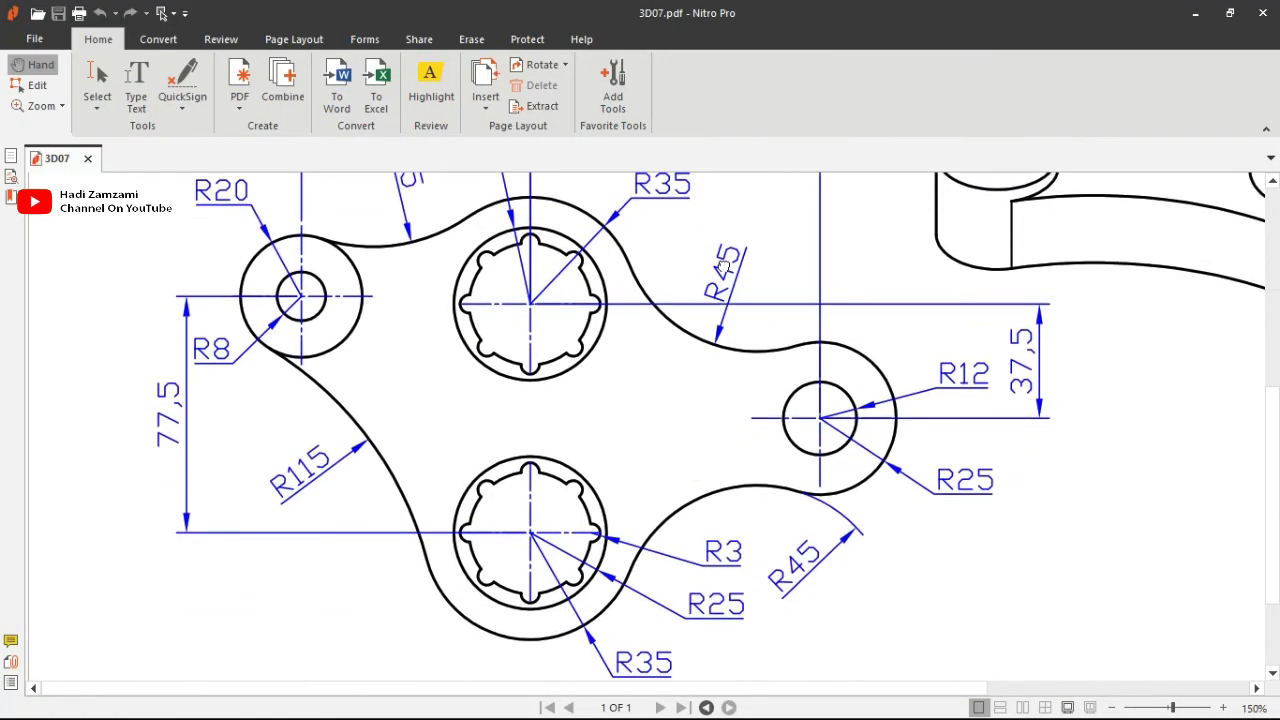
pyautogui.scroll(1, 731, 366)
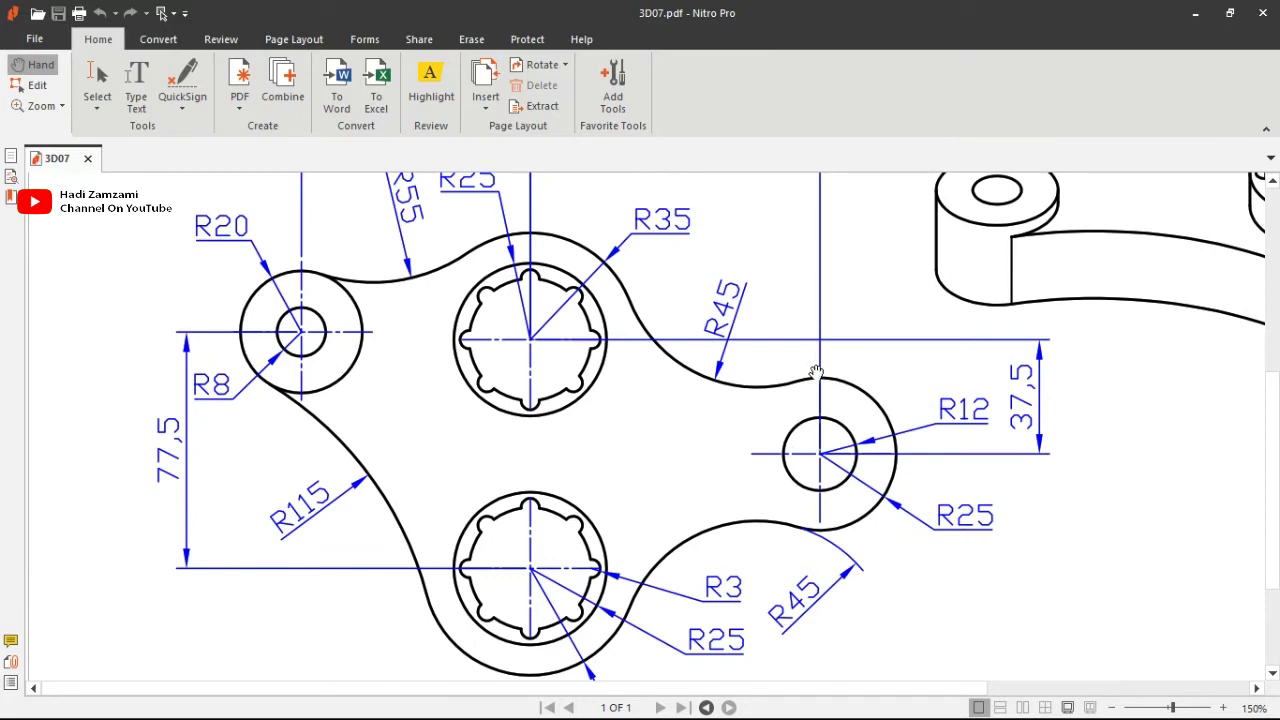
pyautogui.hotkey('alt', 'Tab')
# Fillet the right lug circle to the upper and lower boss circles with radius 45.
pyautogui.write('f')
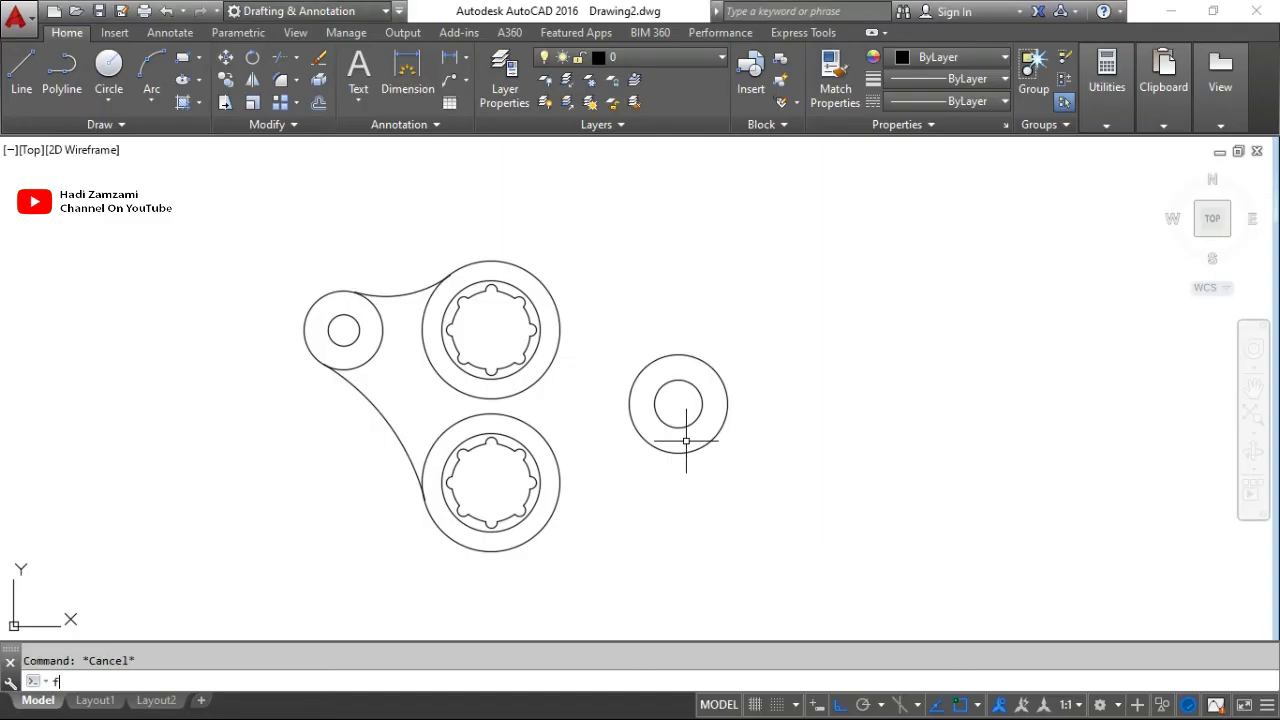
pyautogui.press('Return')
pyautogui.write('r')
pyautogui.press('Return')
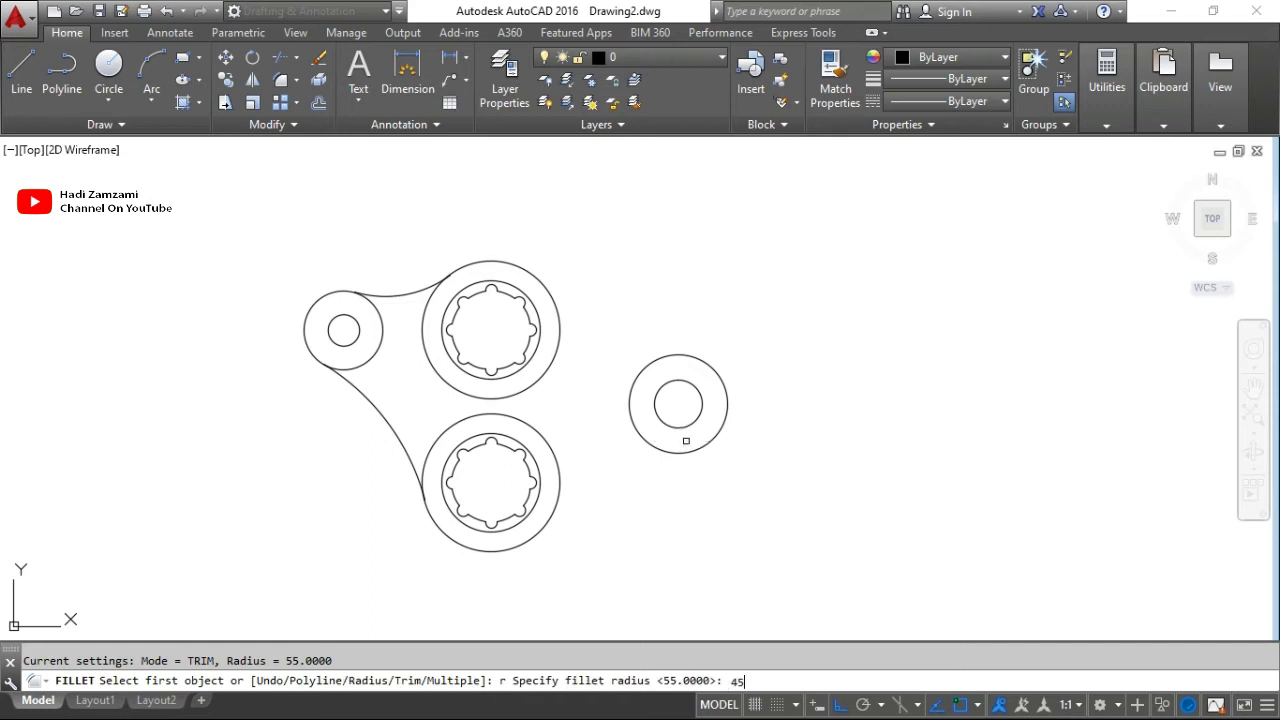
pyautogui.press('Return')
pyautogui.click(658, 364)
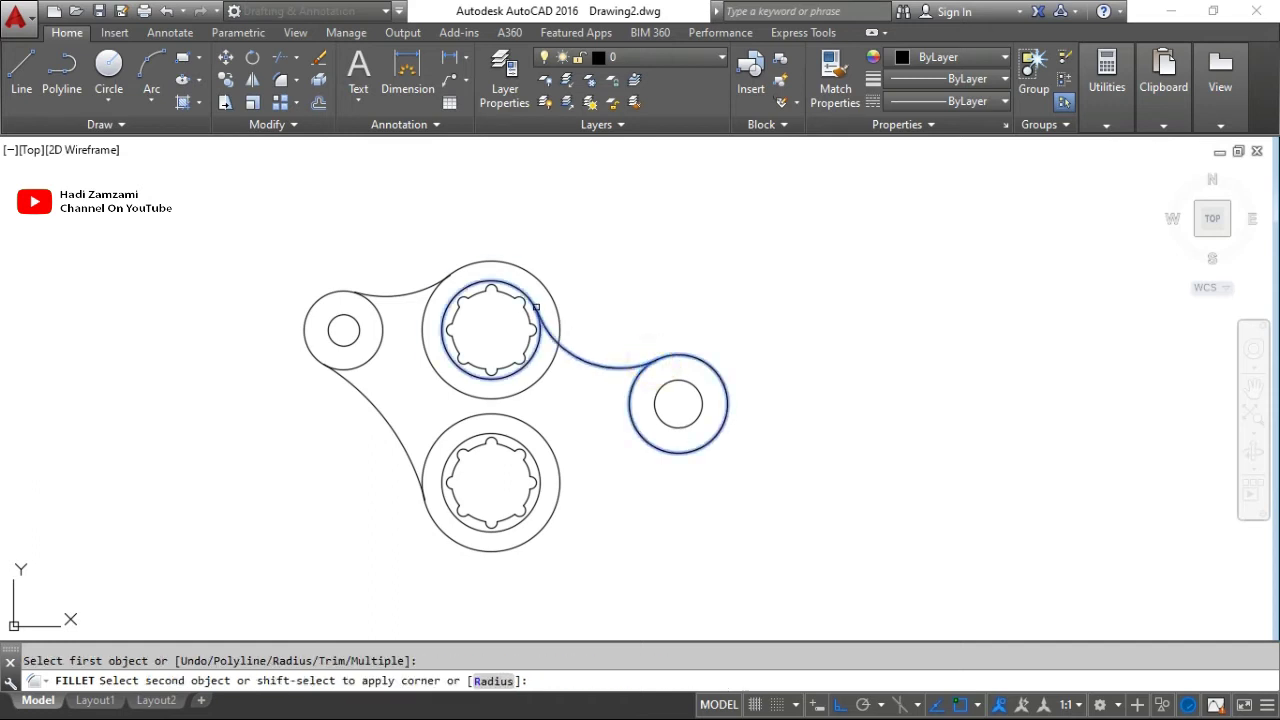
pyautogui.click(548, 289)
pyautogui.press('Return')
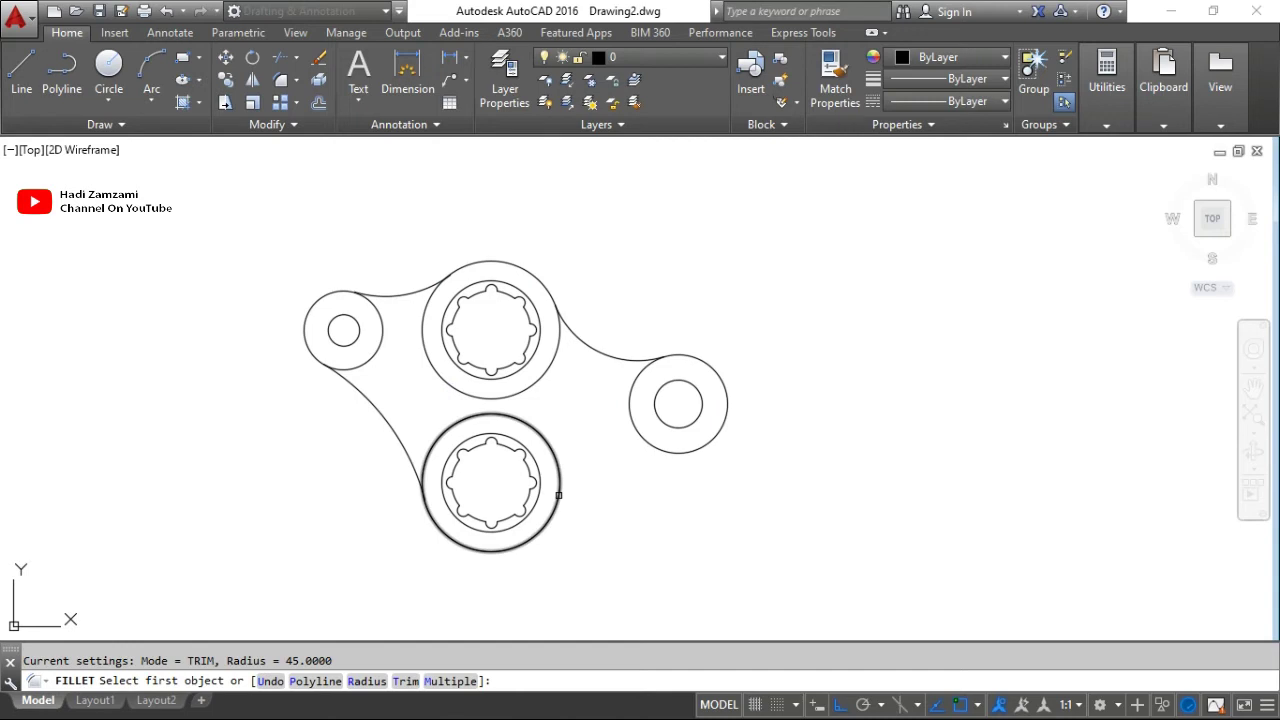
pyautogui.click(559, 495)
pyautogui.click(663, 446)
pyautogui.press('Return')
pyautogui.press('Escape')
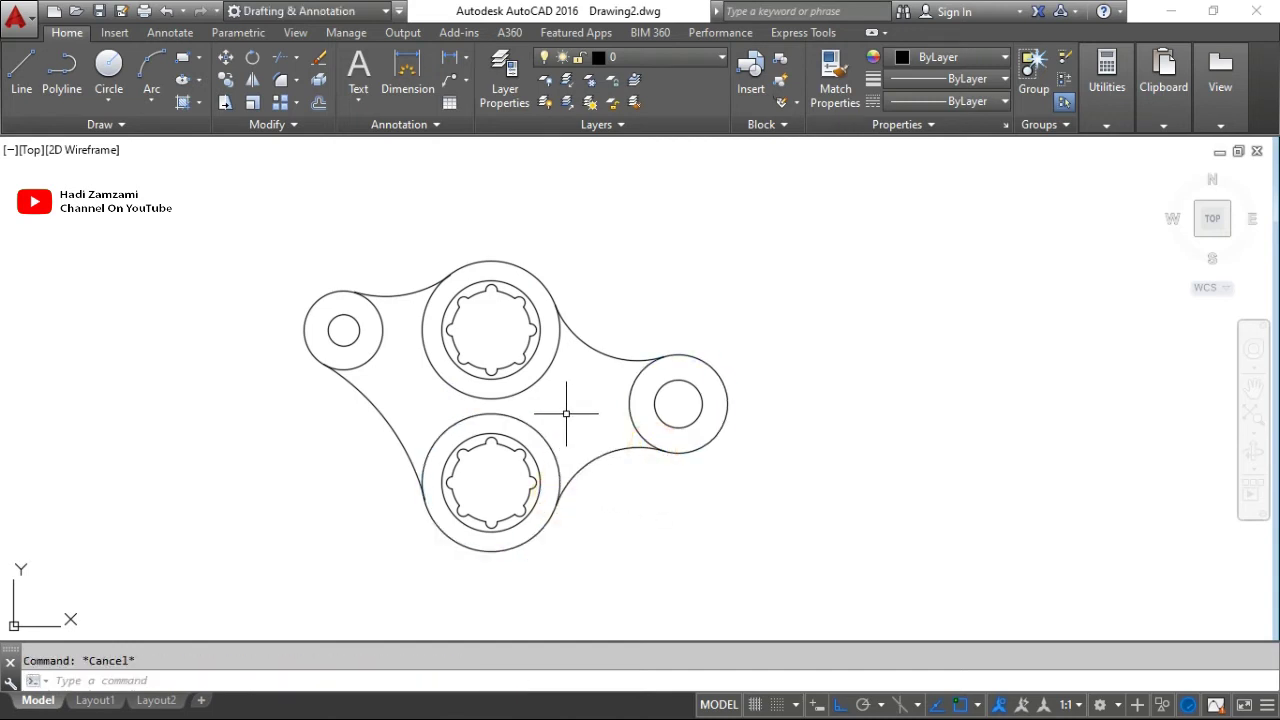
# Trim the lug and boss outer circles inside the outline into one continuous profile.
pyautogui.write('tr')
pyautogui.press('Return')
pyautogui.press('Return')
pyautogui.click(629, 409)
pyautogui.click(503, 413)
pyautogui.click(482, 399)
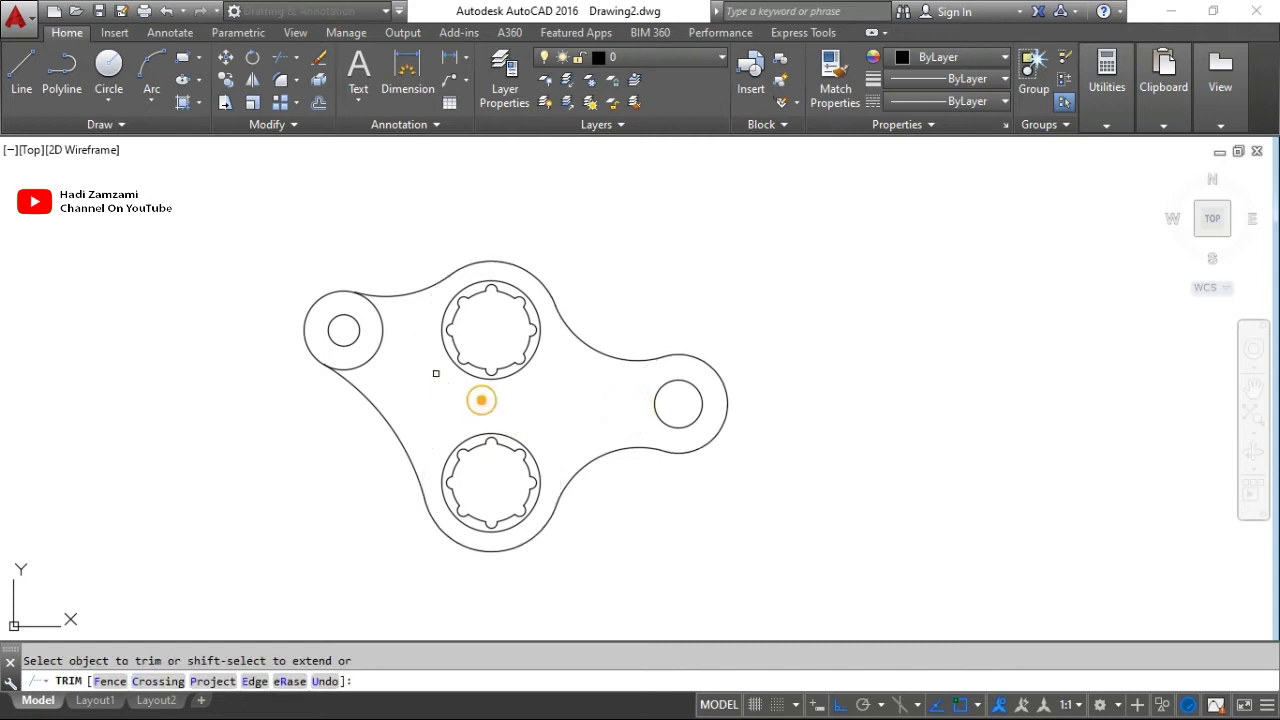
pyautogui.click(378, 339)
pyautogui.press('Escape')
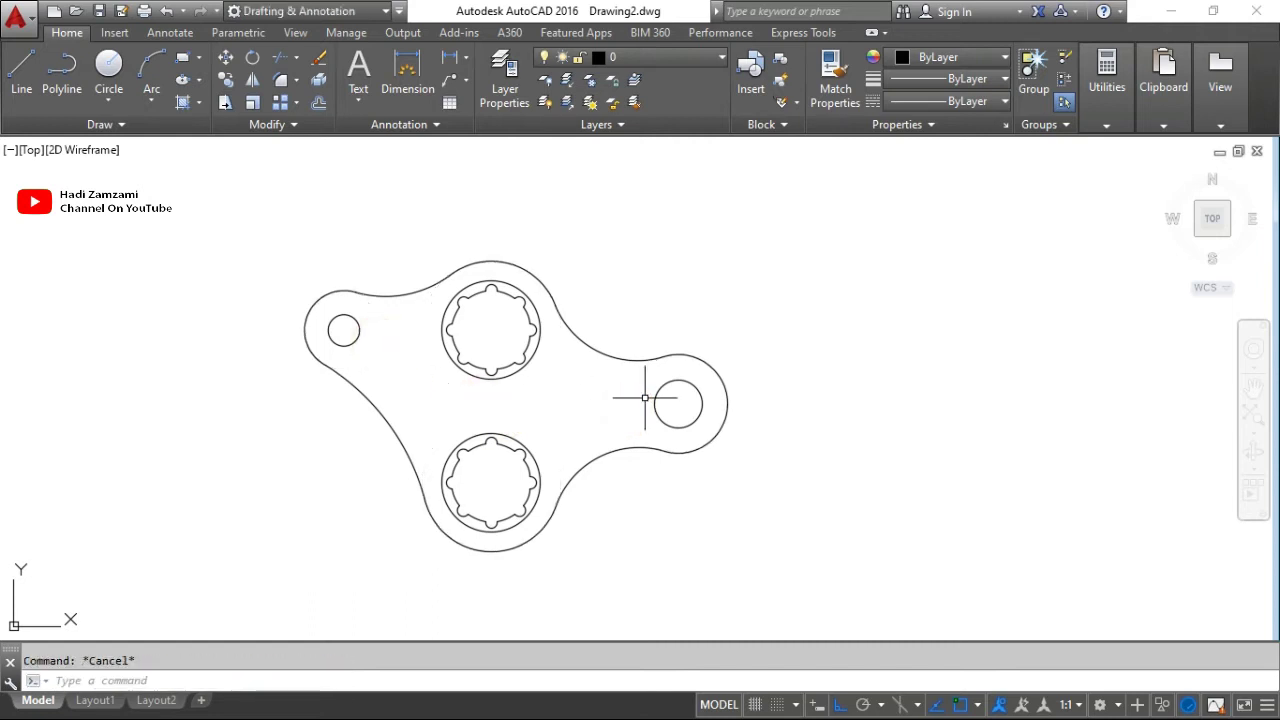
pyautogui.hotkey('alt', 'Tab')
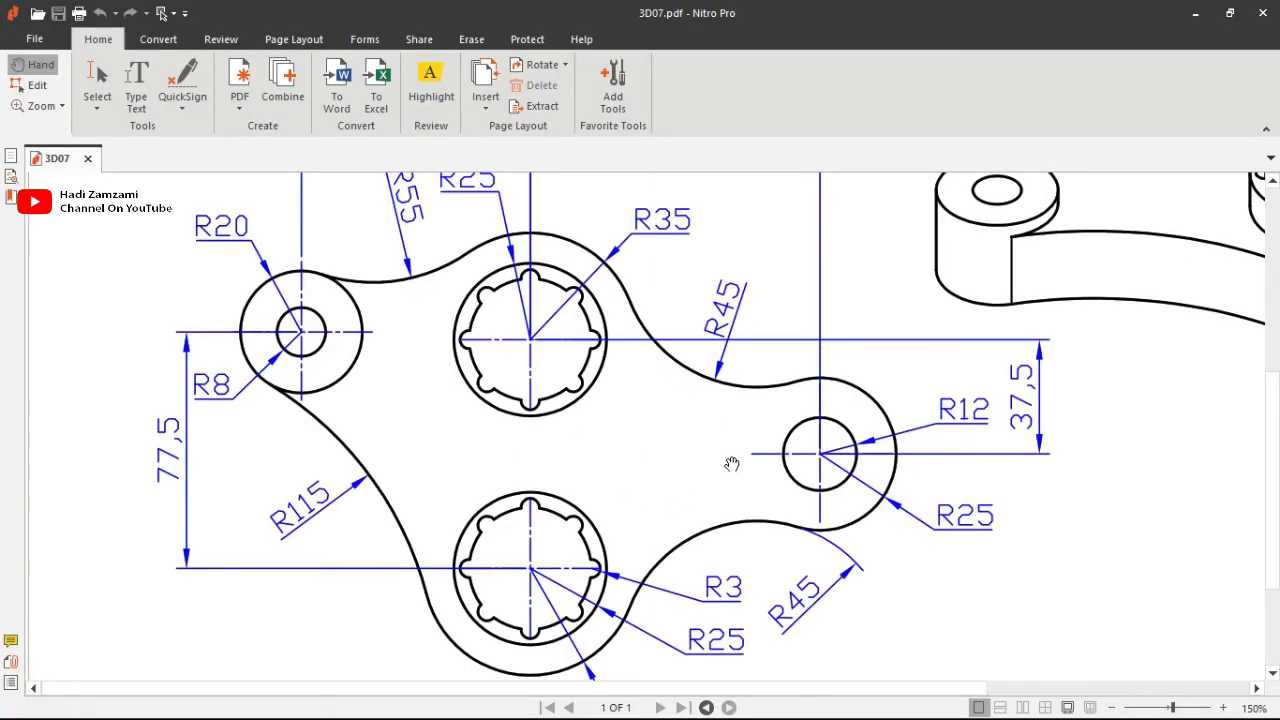
# Pan and scroll the reference PDF to view the plate's isometric and top view.
pyautogui.moveTo(868, 328)
pyautogui.mouseDown()
pyautogui.moveTo(345, 507)
pyautogui.moveTo(902, 390)
pyautogui.mouseUp()
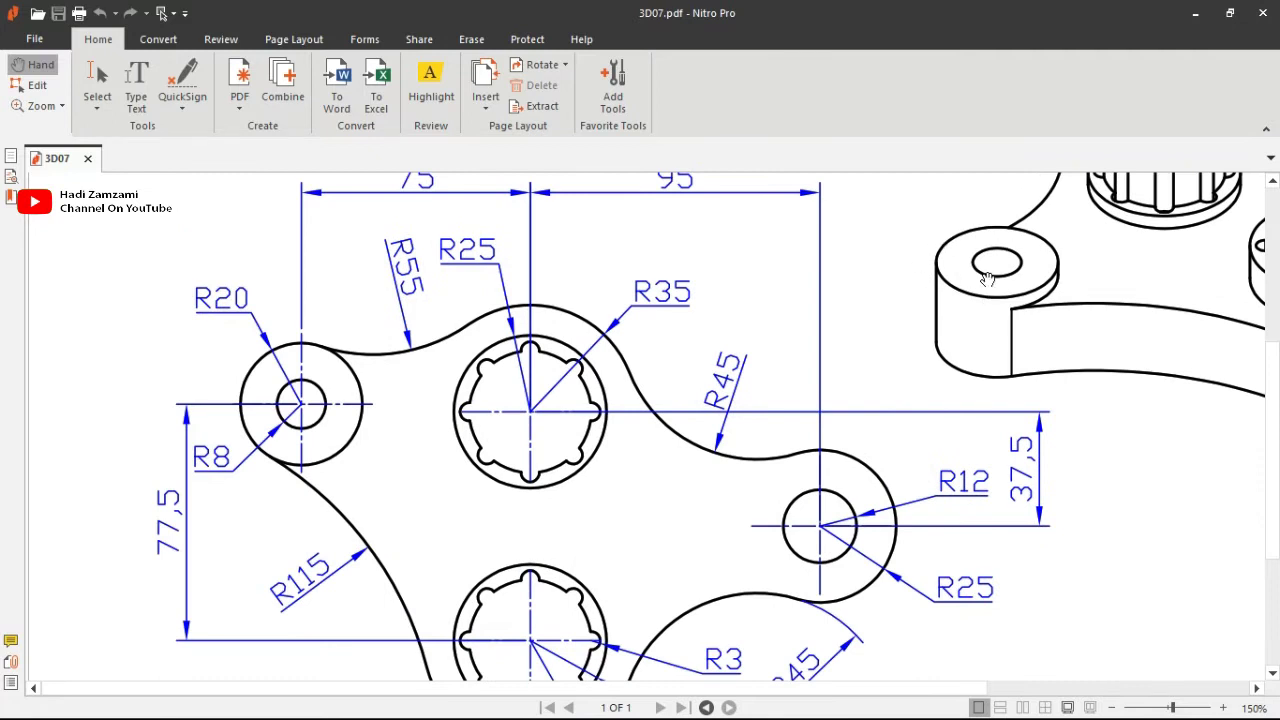
pyautogui.scroll(5, 757, 306)
pyautogui.scroll(-2, 902, 496)
pyautogui.scroll(-2, 902, 496)
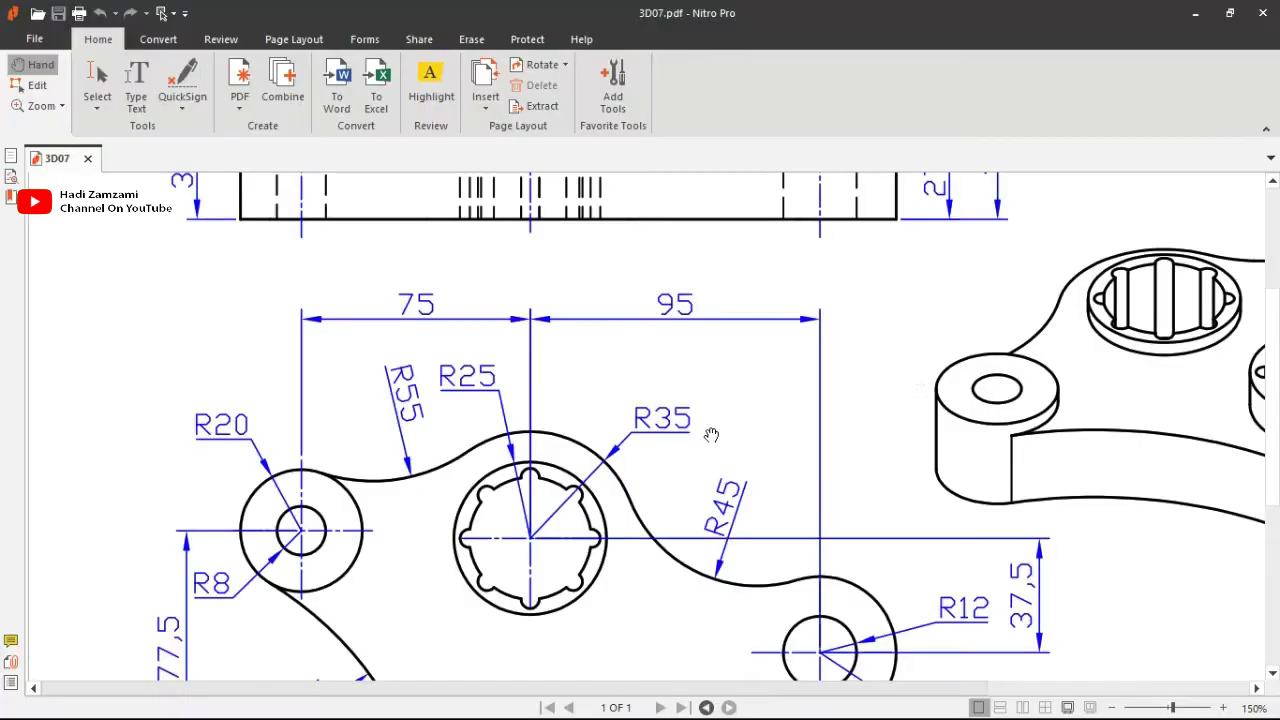
pyautogui.scroll(-1, 313, 507)
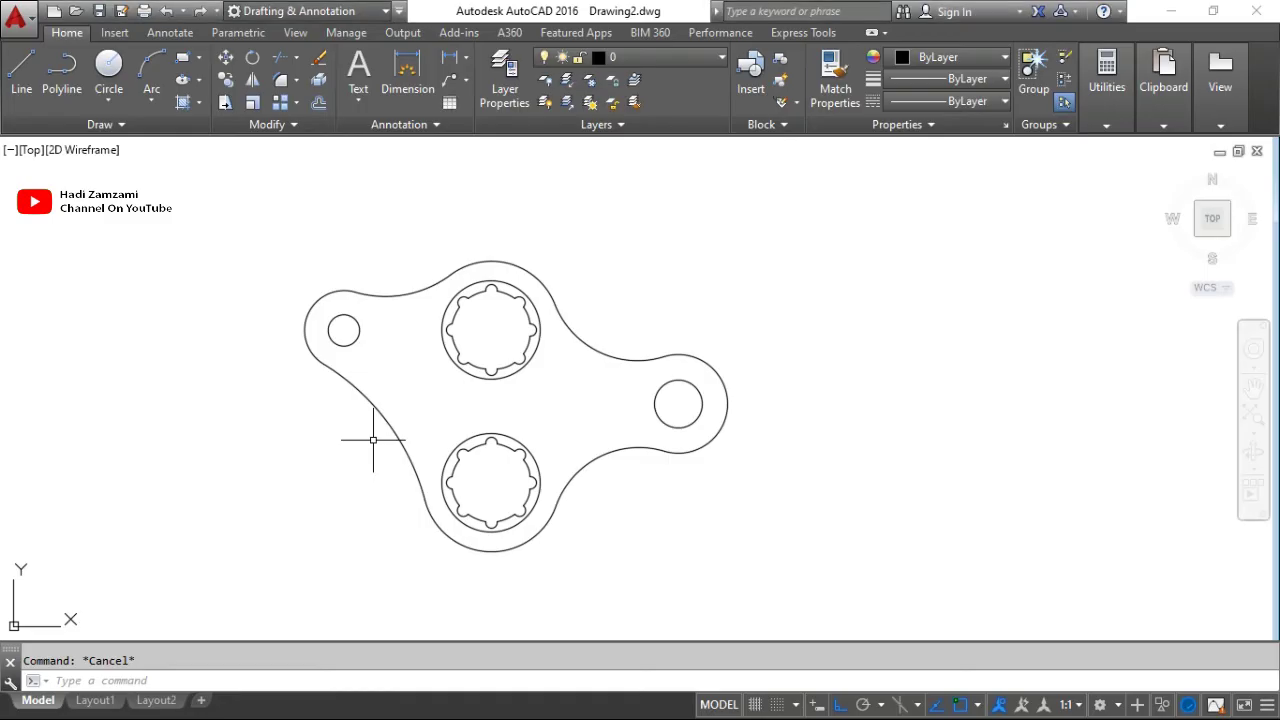
# Draw a radius 20 circle centred on the left lug's small hole.
pyautogui.write('c')
pyautogui.press('Return')
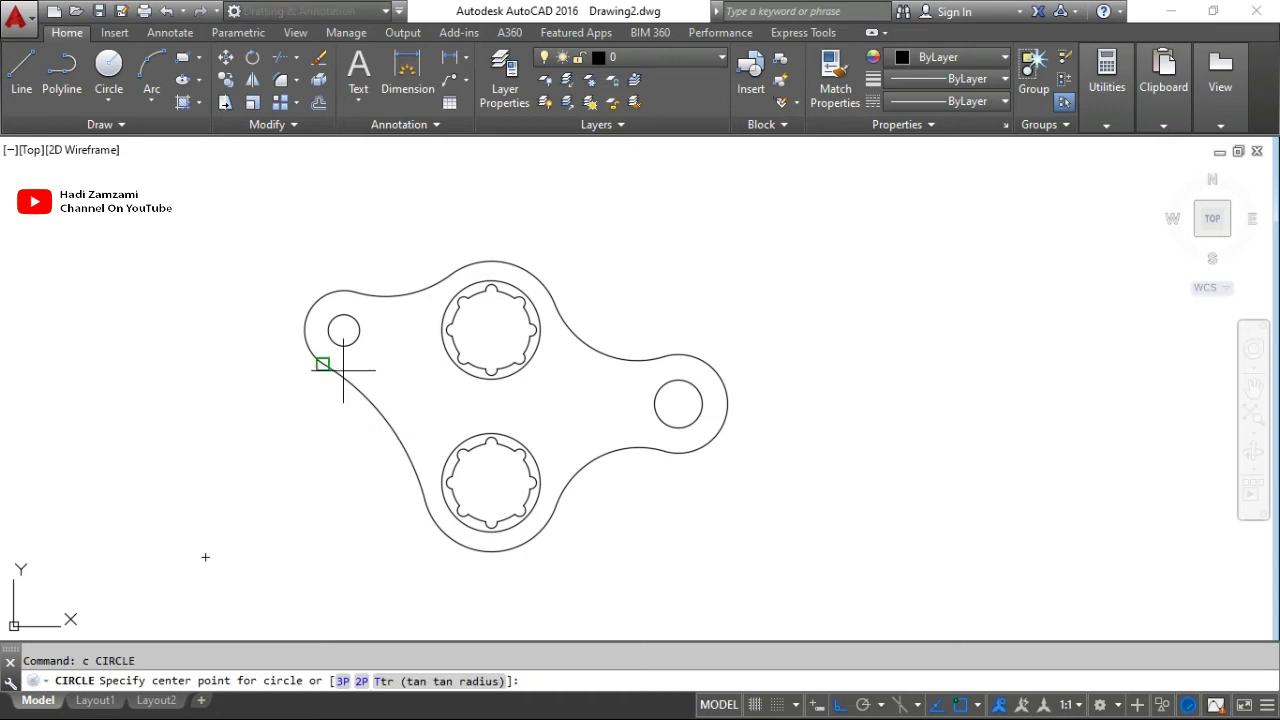
pyautogui.click(343, 330)
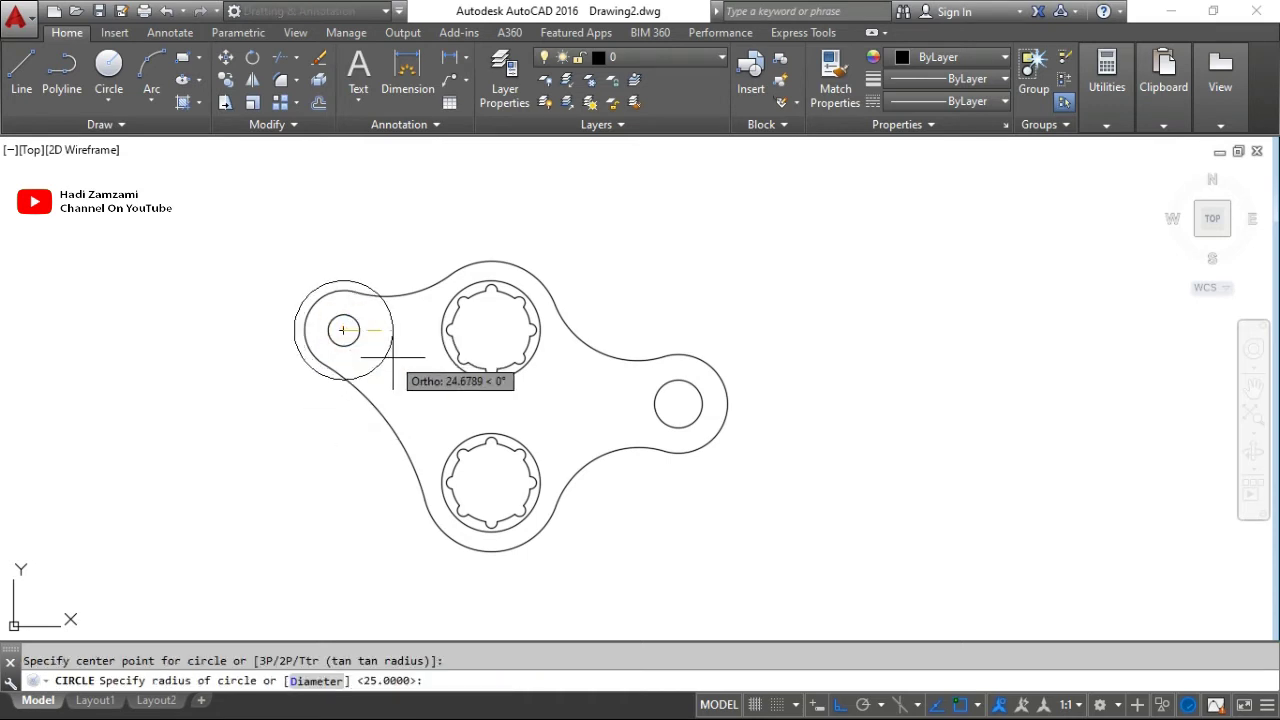
pyautogui.write('20')
pyautogui.press('Return')
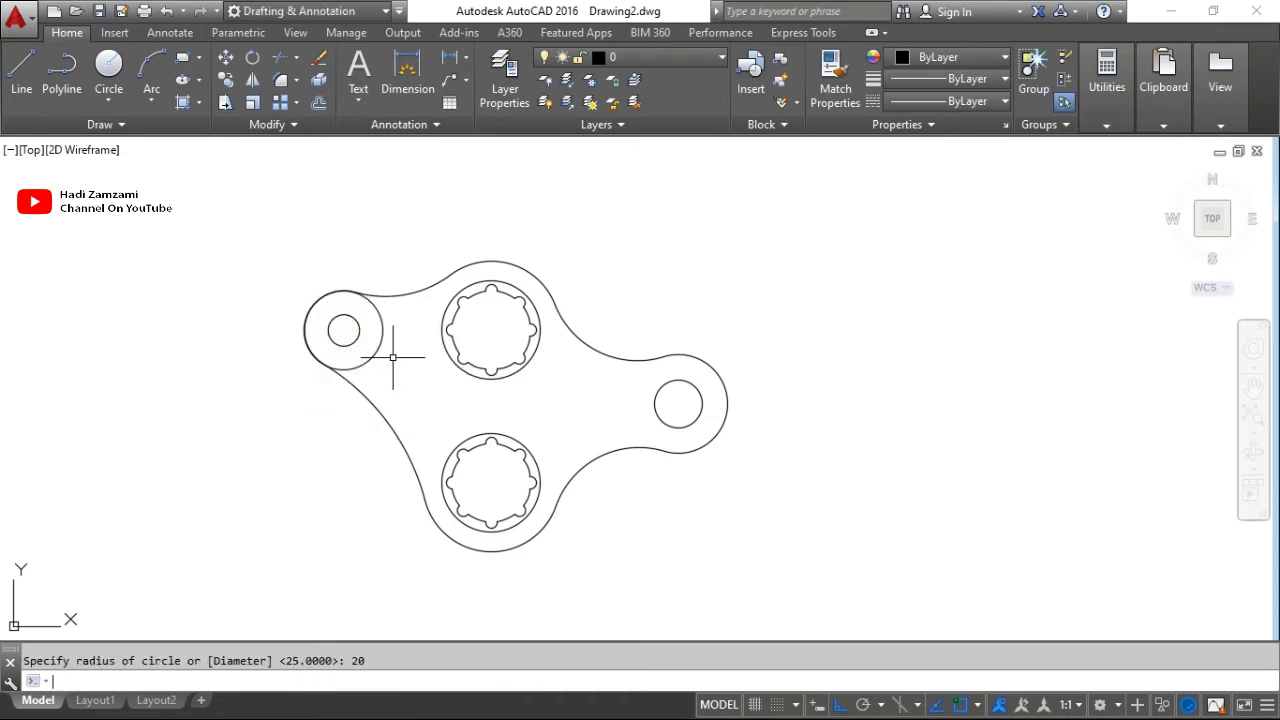
pyautogui.press('Escape')
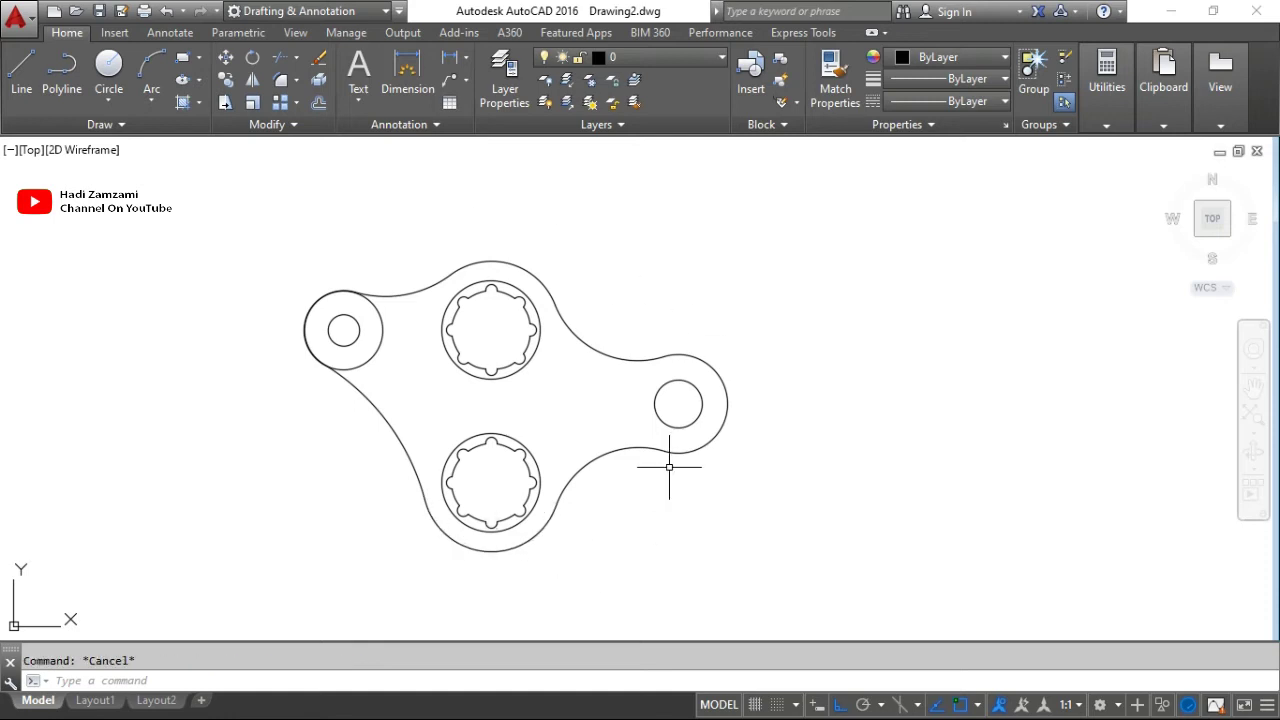
pyautogui.write('REG')
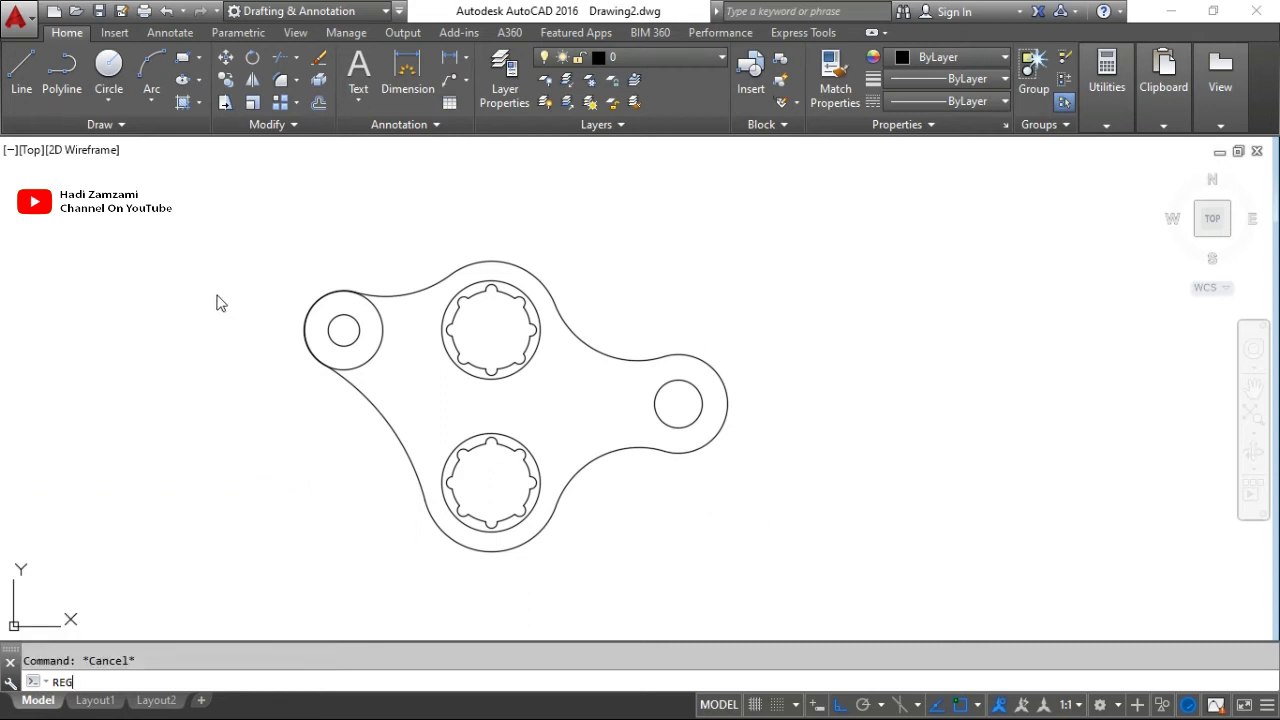
# Window-select all closed outlines and convert them into 8 regions, then undo and redo.
pyautogui.press('Return')
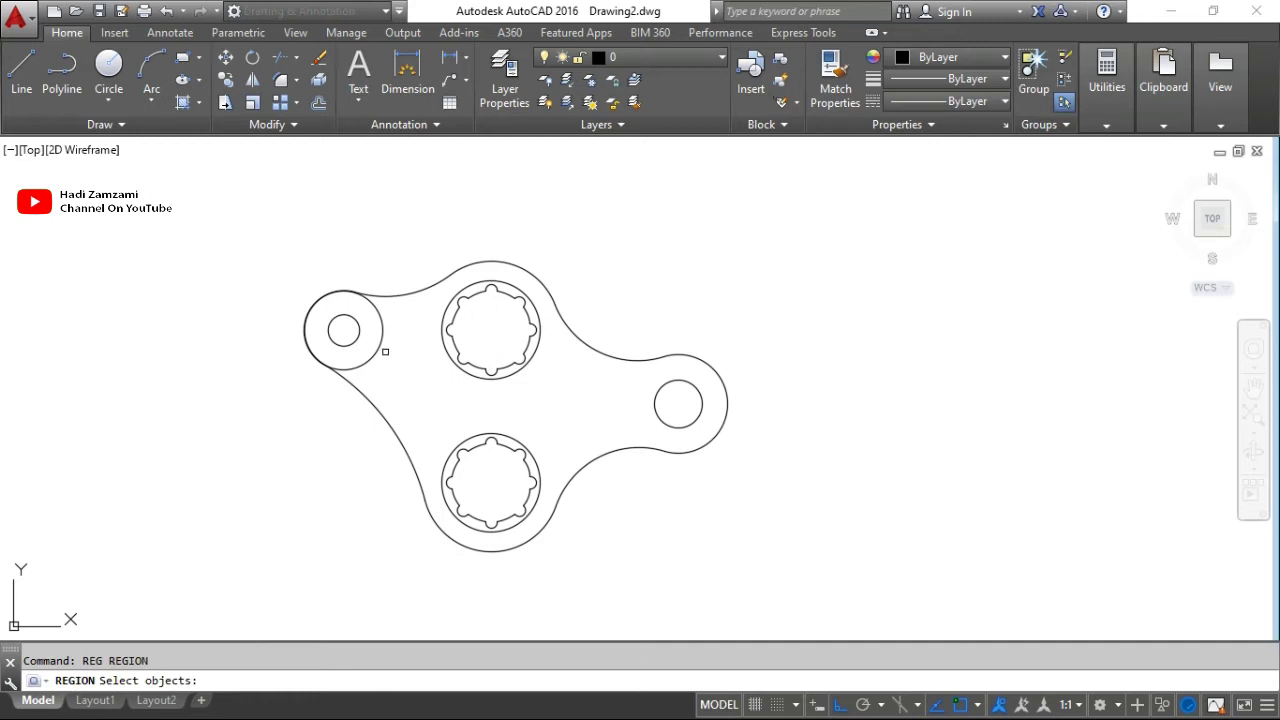
pyautogui.click(768, 600)
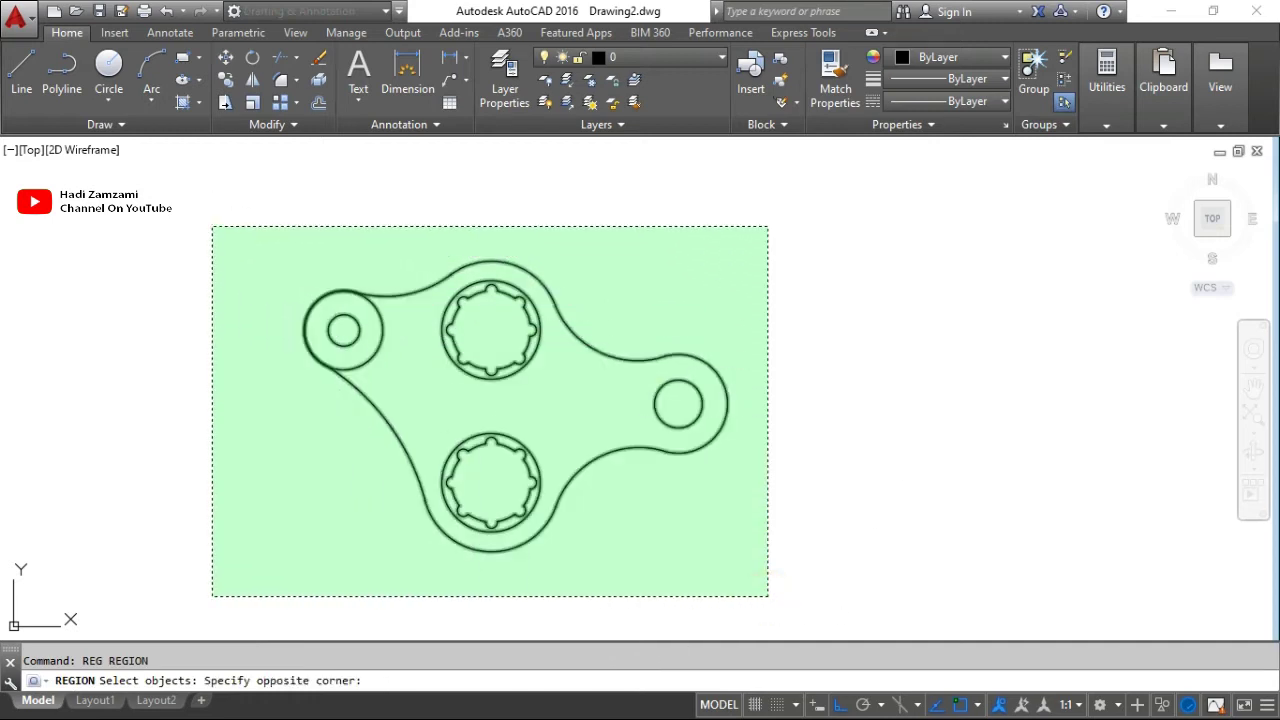
pyautogui.click(210, 225)
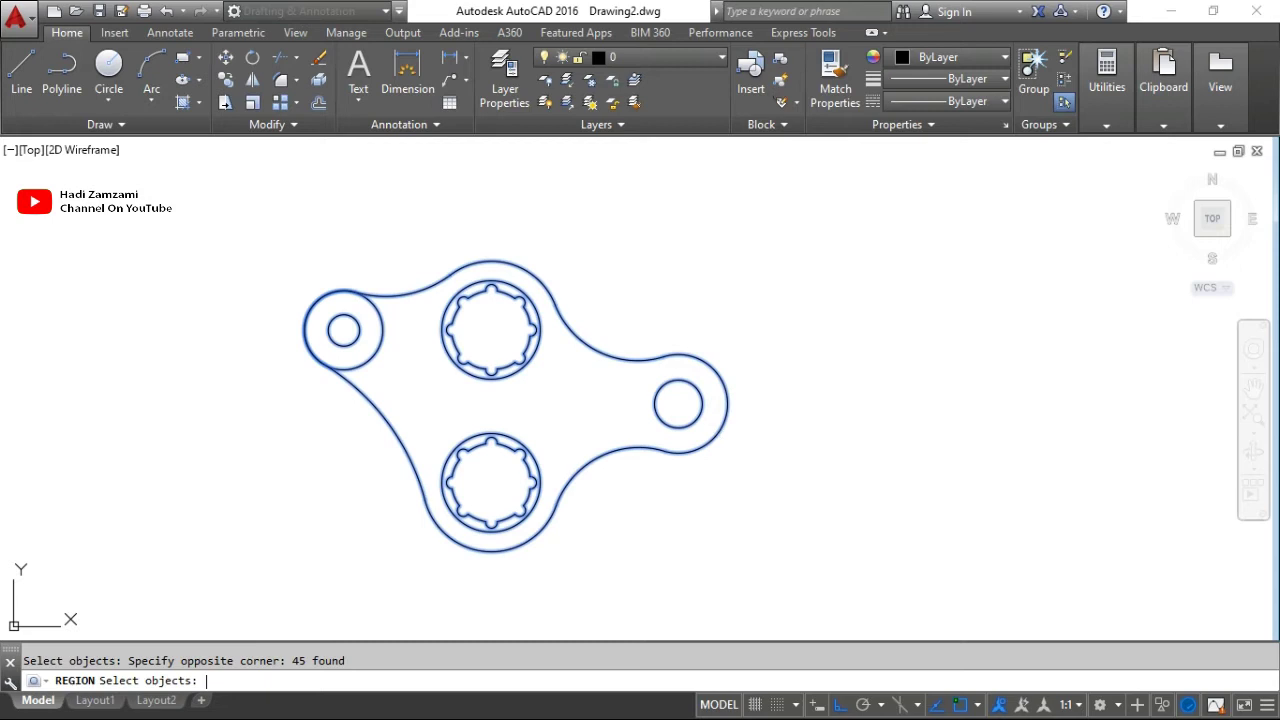
pyautogui.press('Return')
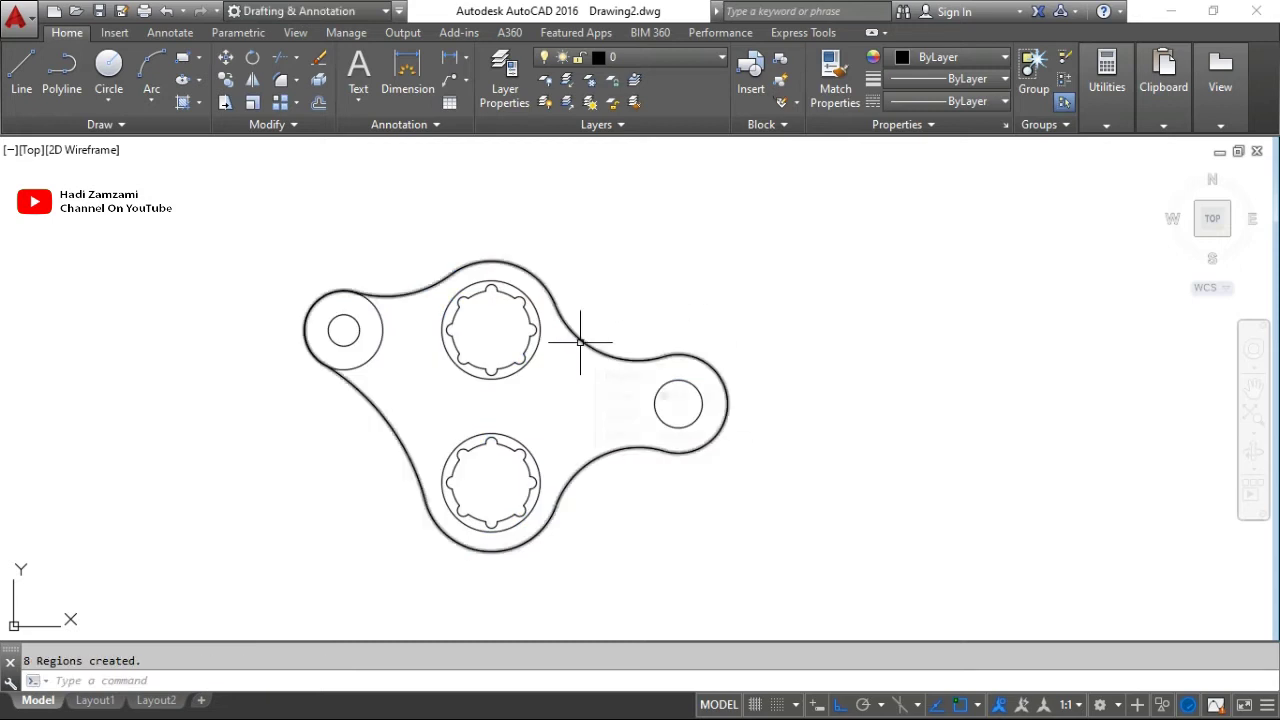
pyautogui.hotkey('ctrl', 'z')
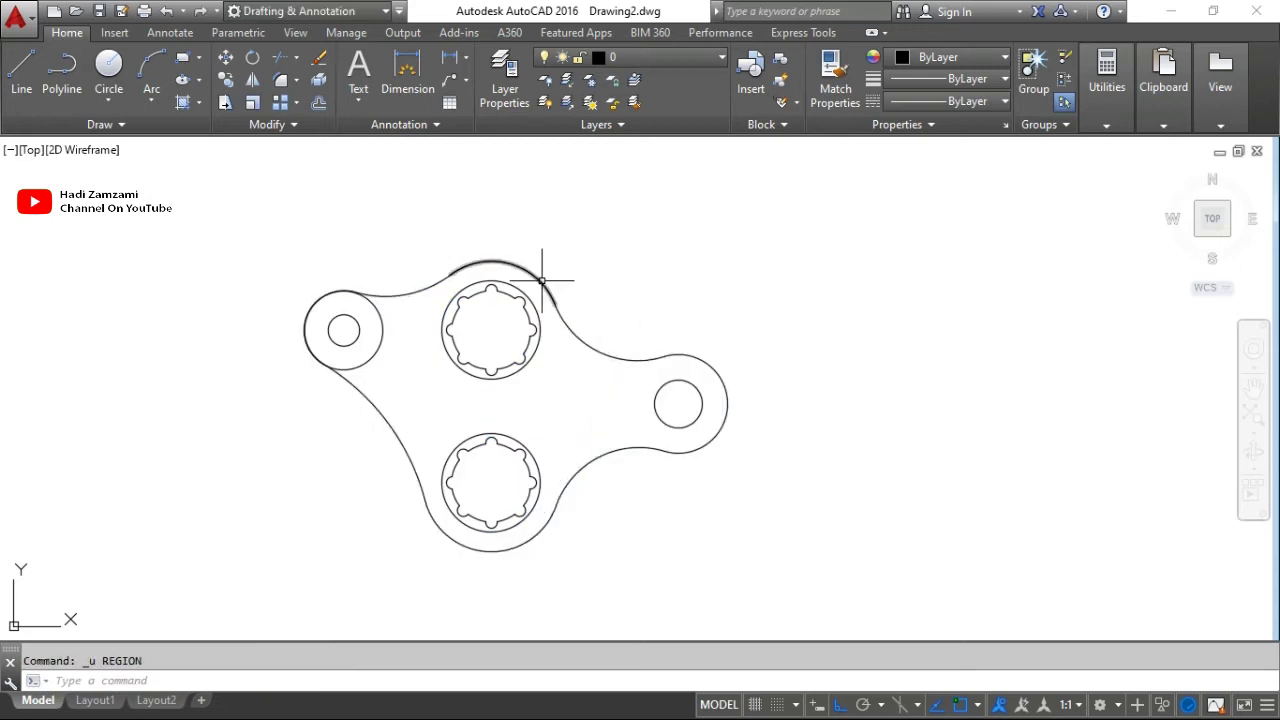
pyautogui.hotkey('ctrl', 'y')
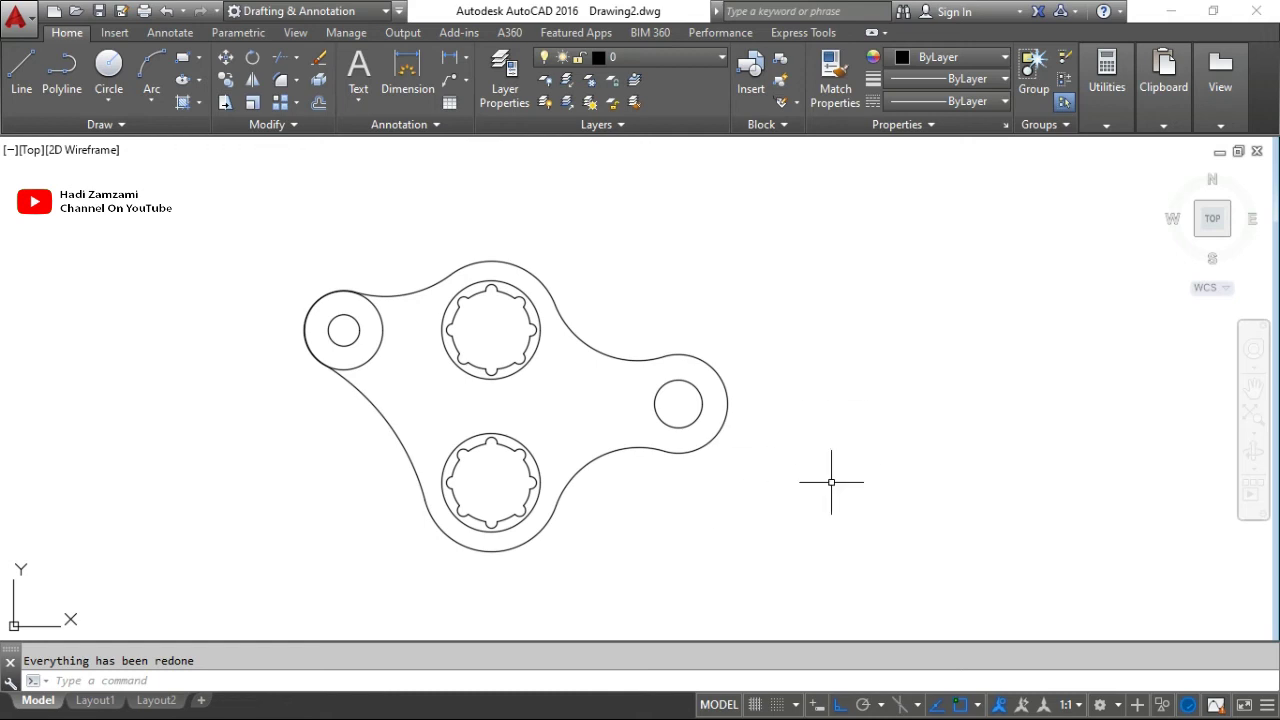
# Orbit the flat plate into a tilted 3D view and bring up the visual style options.
pyautogui.moveTo(831, 474)
pyautogui.keyDown('shift'); pyautogui.mouseDown(button='middle')
pyautogui.moveTo(819, 453)
pyautogui.moveTo(843, 374)
pyautogui.moveTo(920, 346)
pyautogui.moveTo(965, 352)
pyautogui.mouseUp(button='middle'); pyautogui.keyUp('shift')
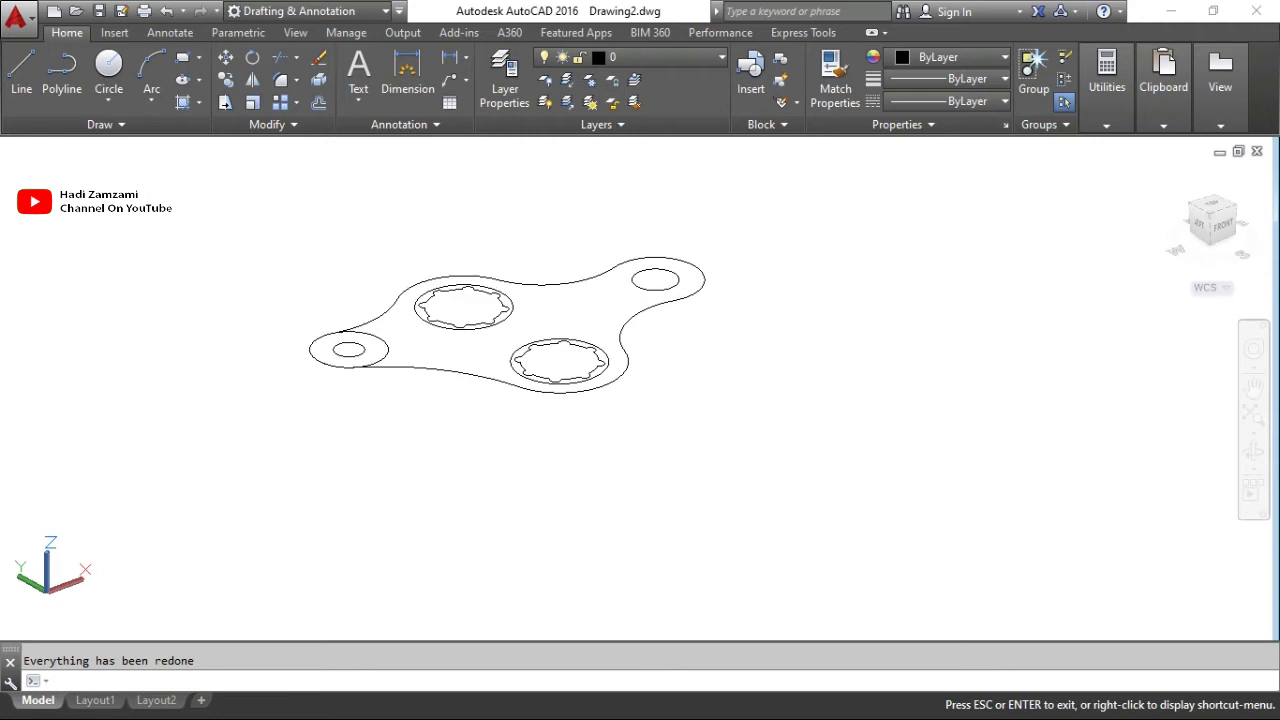
pyautogui.moveTo(714, 306)
pyautogui.mouseDown(button='middle')
pyautogui.moveTo(823, 449)
pyautogui.moveTo(803, 497)
pyautogui.moveTo(796, 462)
pyautogui.mouseUp(button='middle')
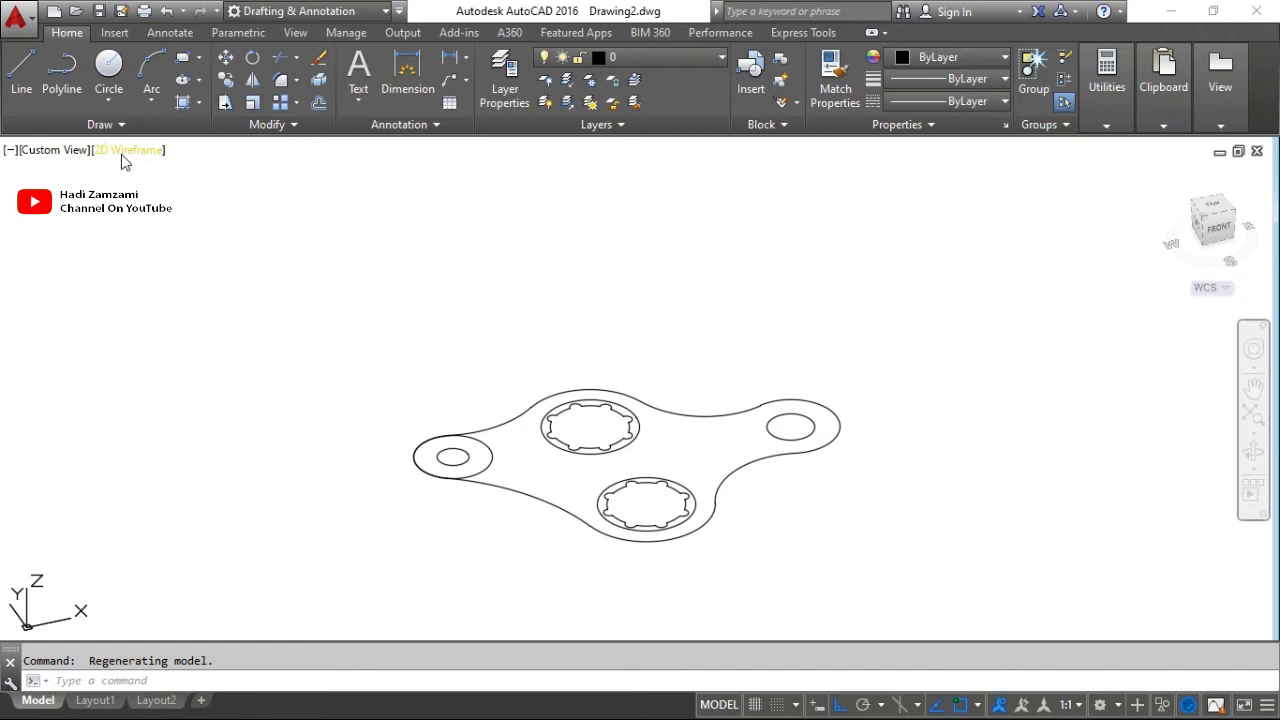
pyautogui.press('Escape')
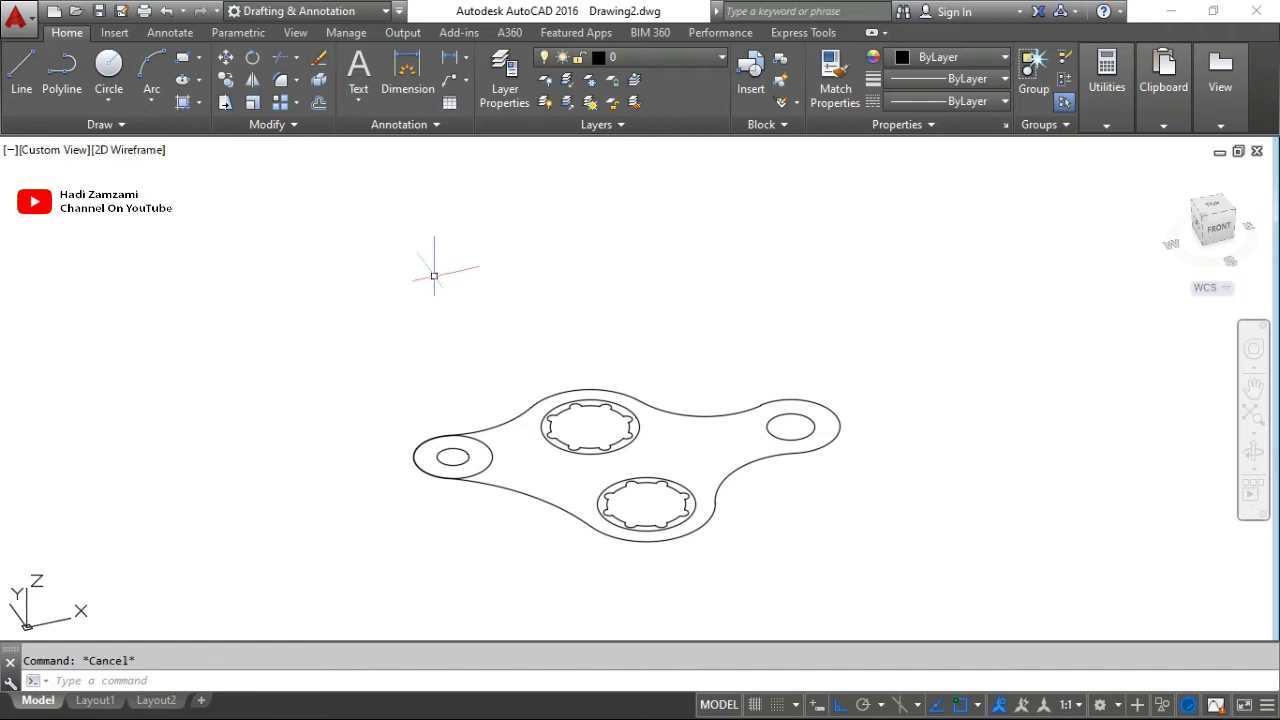
pyautogui.write('vs')
pyautogui.press('Return')
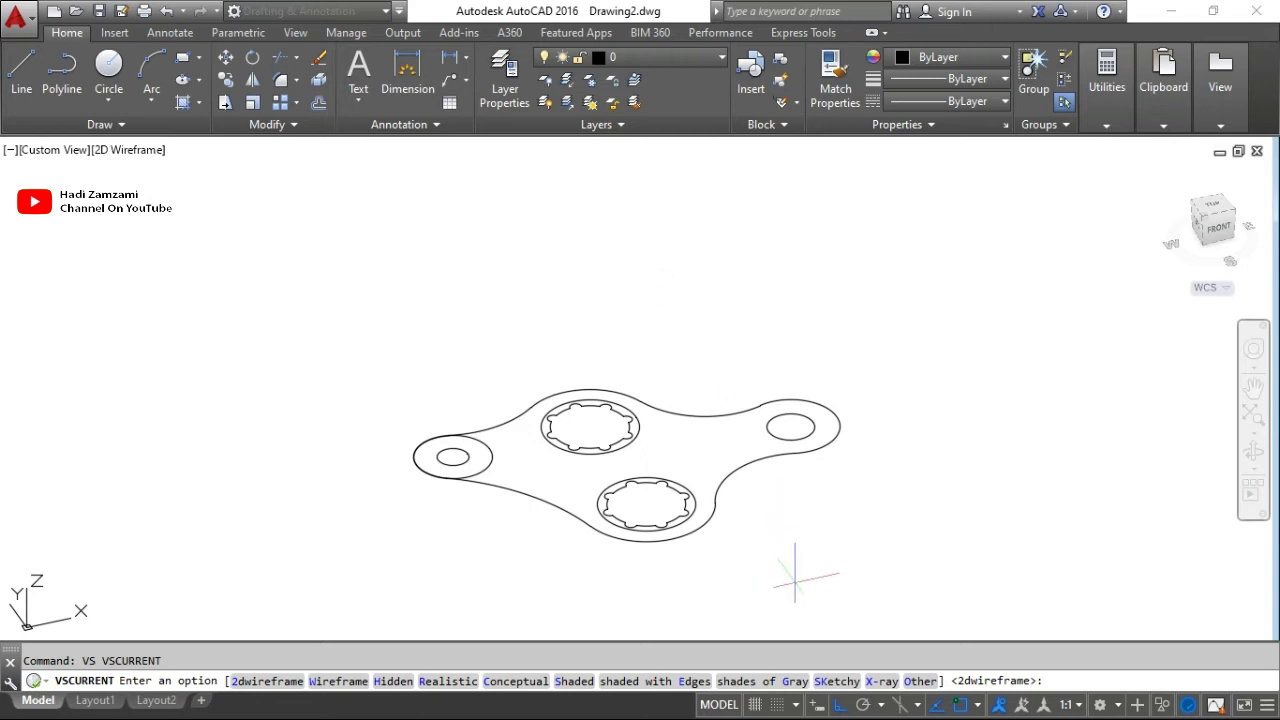
# Apply the Shades of Gray visual style and zoom in on the bracket profile.
pyautogui.click(776, 680)
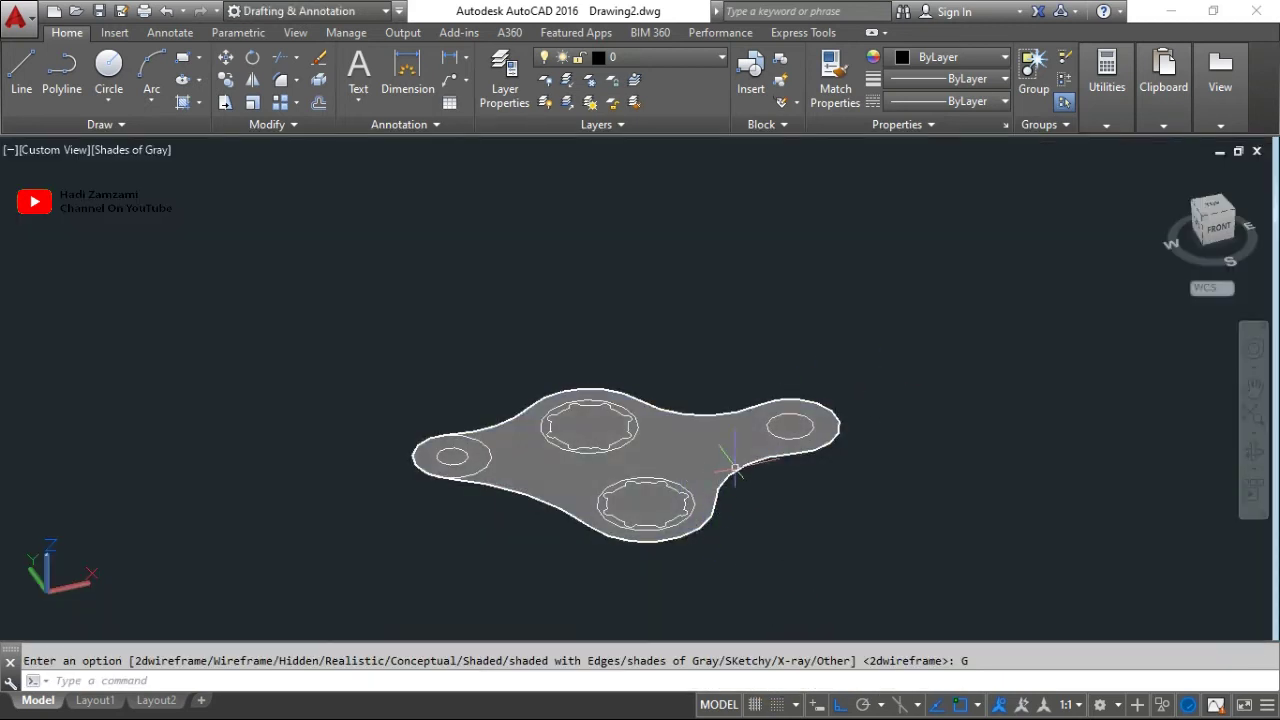
pyautogui.scroll(3, 645, 522)
pyautogui.scroll(2, 700, 490)
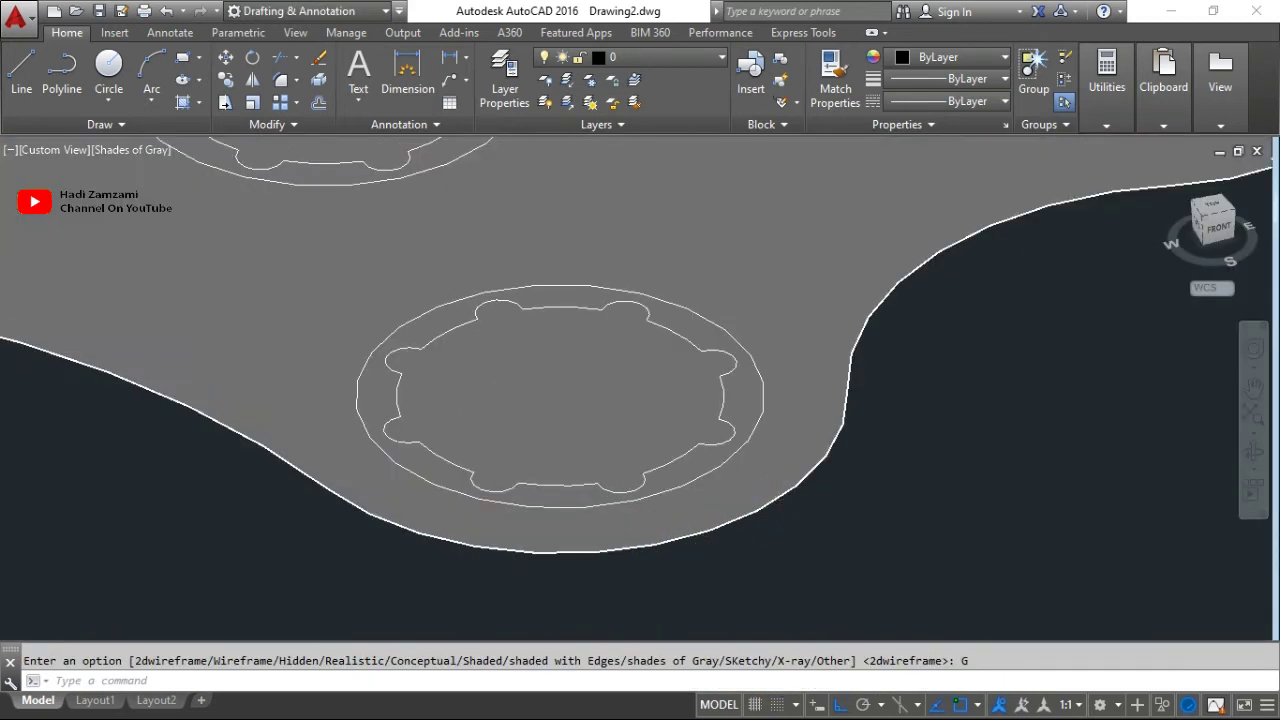
pyautogui.scroll(3, 830, 450)
pyautogui.scroll(2, 871, 383)
pyautogui.scroll(-3, 871, 383)
pyautogui.scroll(3, 880, 380)
pyautogui.scroll(1, 920, 405)
pyautogui.scroll(-4, 920, 405)
pyautogui.scroll(-5, 920, 405)
# Orbit the bracket to an angled front view, then switch to the reference PDF.
pyautogui.keyDown('shift'); pyautogui.moveTo(920, 405); pyautogui.dragTo(795, 494, button='middle'); pyautogui.keyUp('shift')
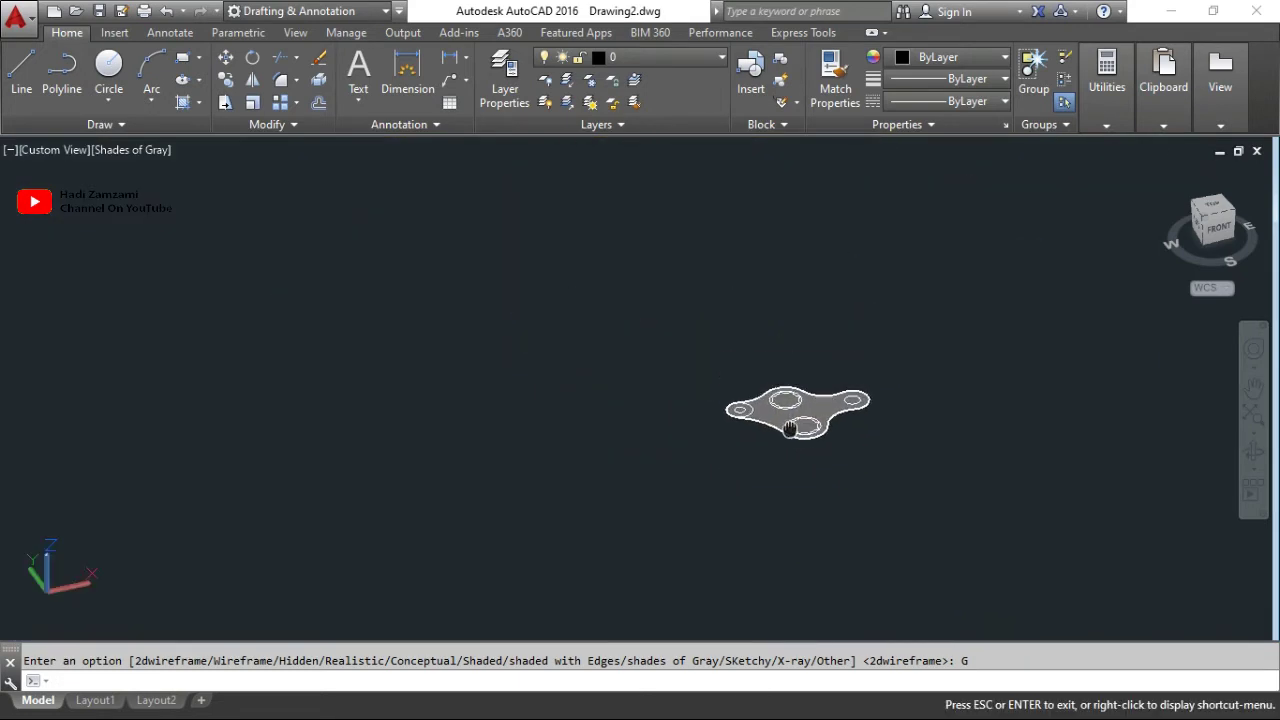
pyautogui.scroll(5, 808, 443)
pyautogui.keyDown('shift'); pyautogui.moveTo(808, 443); pyautogui.dragTo(759, 396, button='middle'); pyautogui.keyUp('shift')
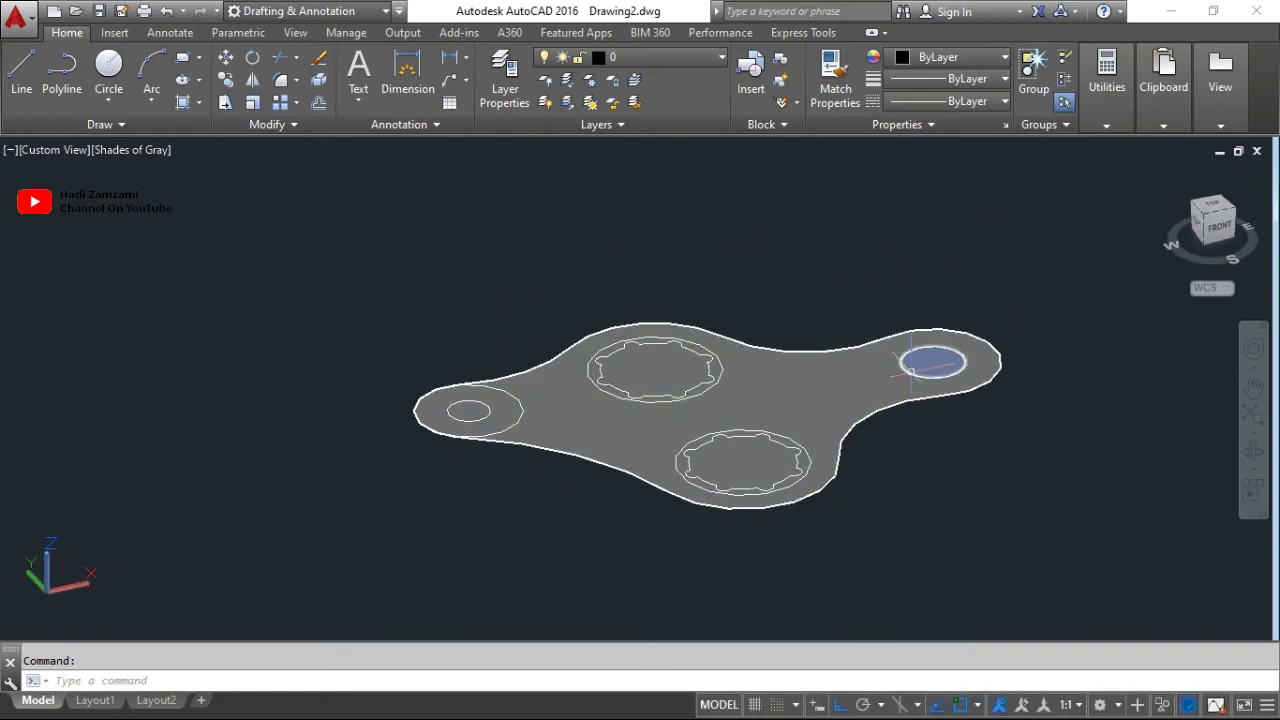
pyautogui.hotkey('alt', 'Tab')
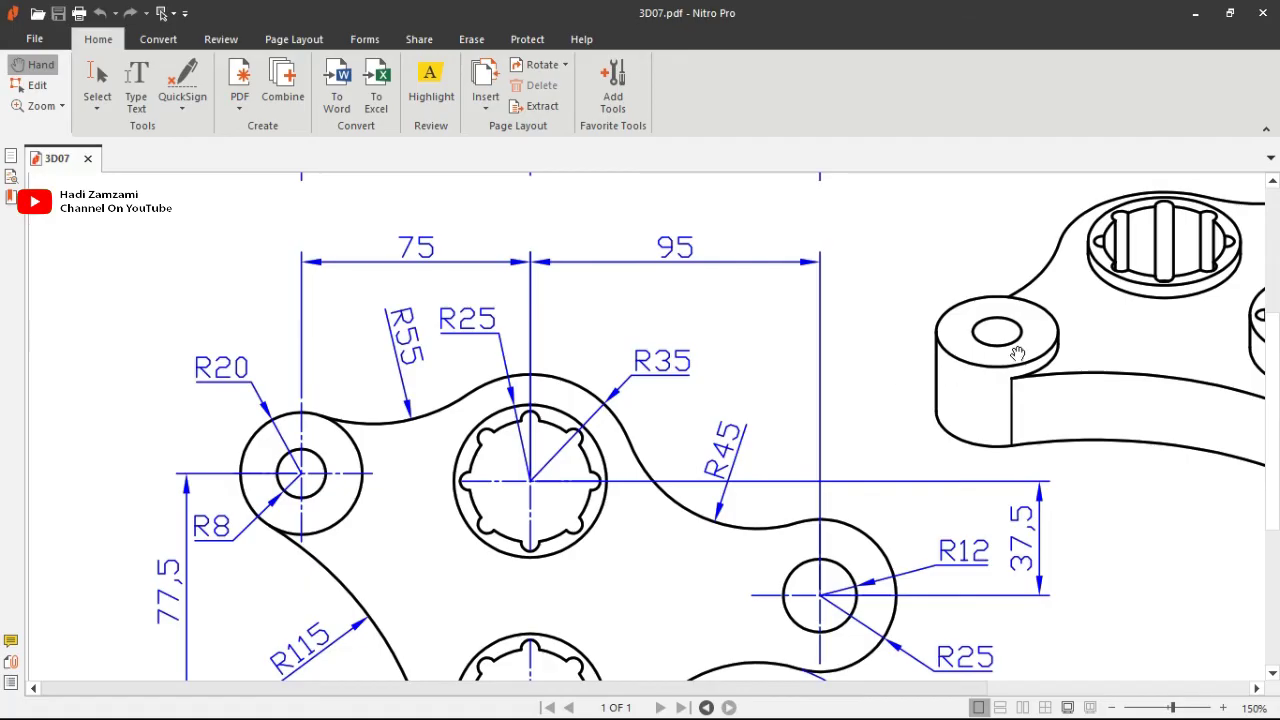
# Scroll the PDF up to the side view's 32, 27 and 40 heights, then return to AutoCAD.
pyautogui.scroll(3, 1017, 352)
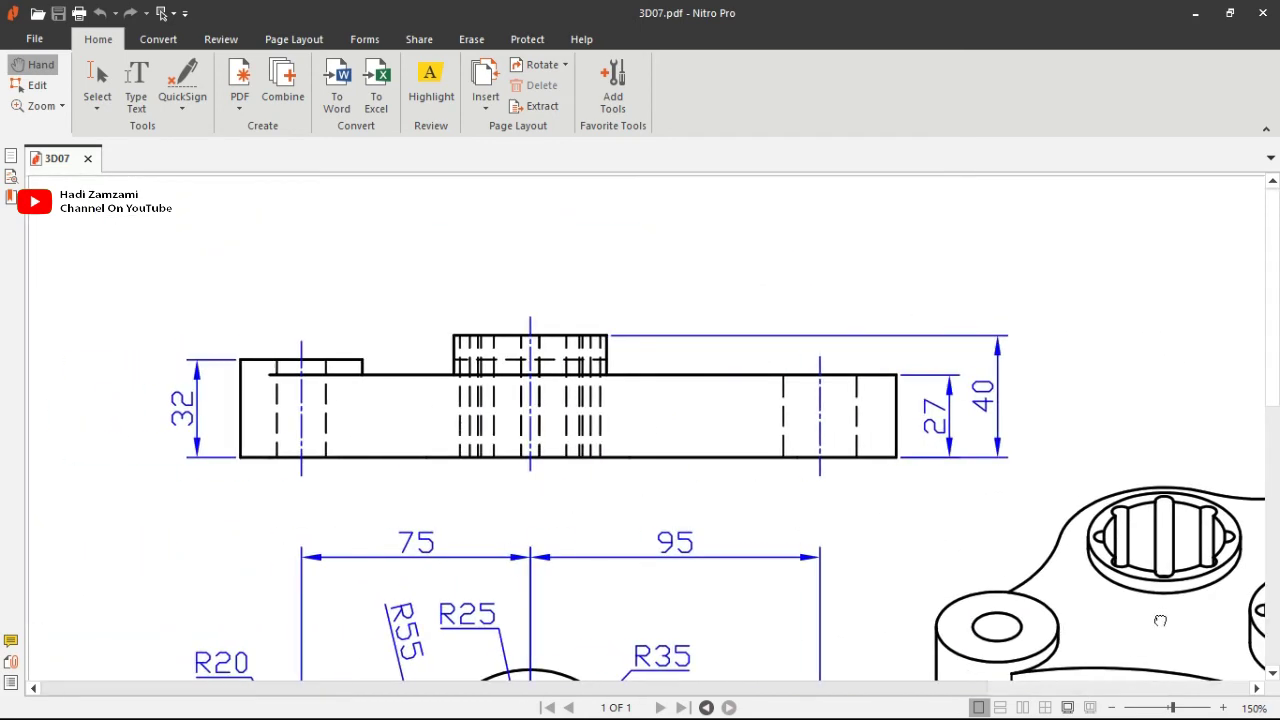
pyautogui.hotkey('alt', 'Tab')
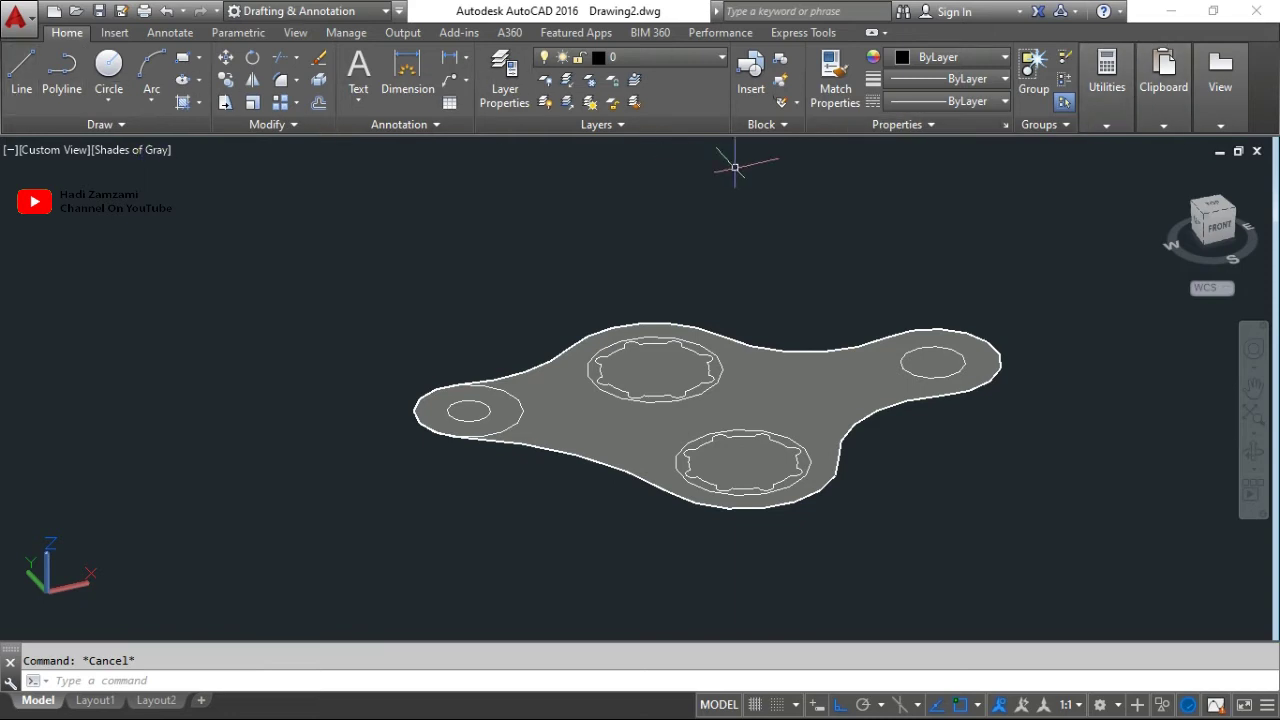
# Switch the workspace from Drafting & Annotation to 3D Basics.
pyautogui.click(1108, 710)
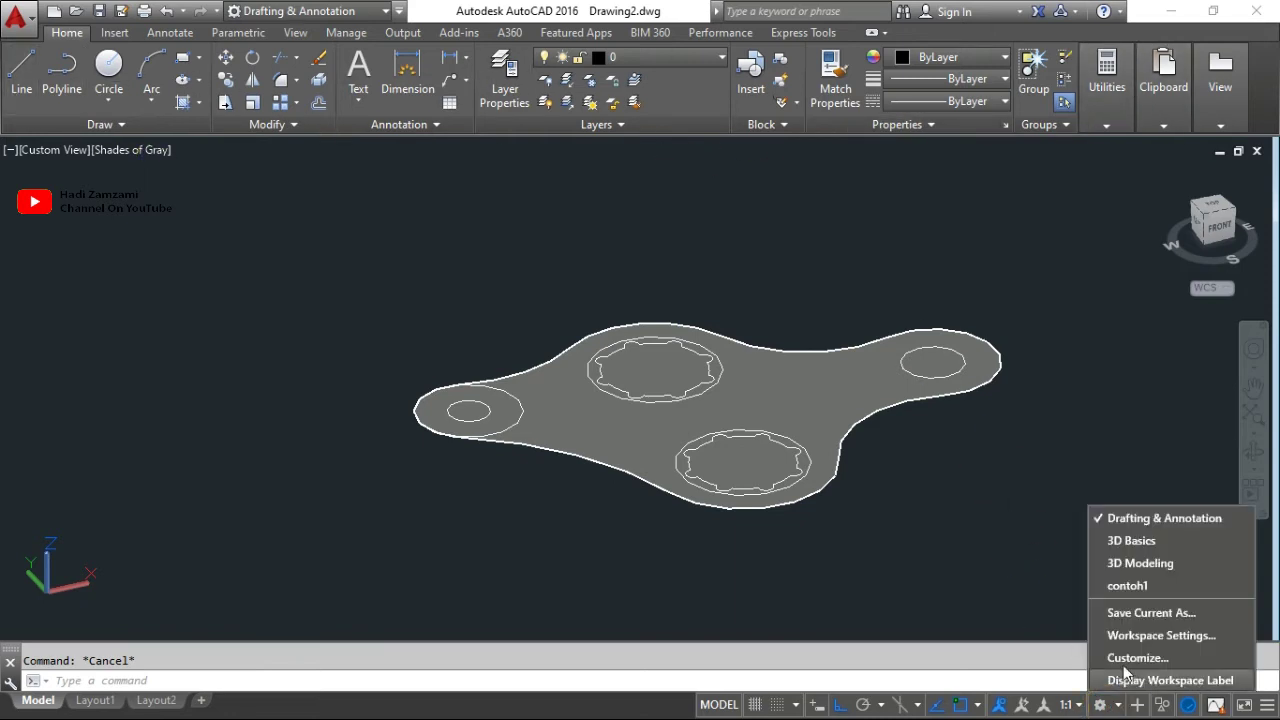
pyautogui.click(1142, 544)
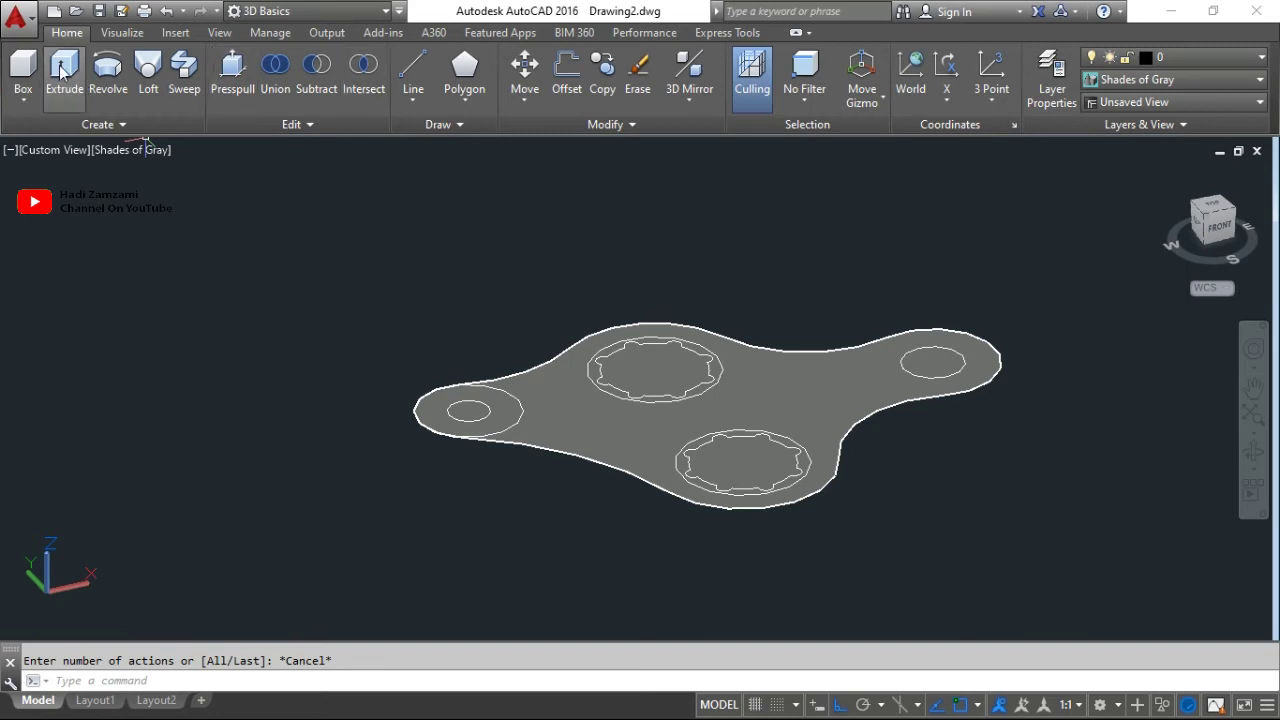
pyautogui.press('Escape')
pyautogui.write('ext')
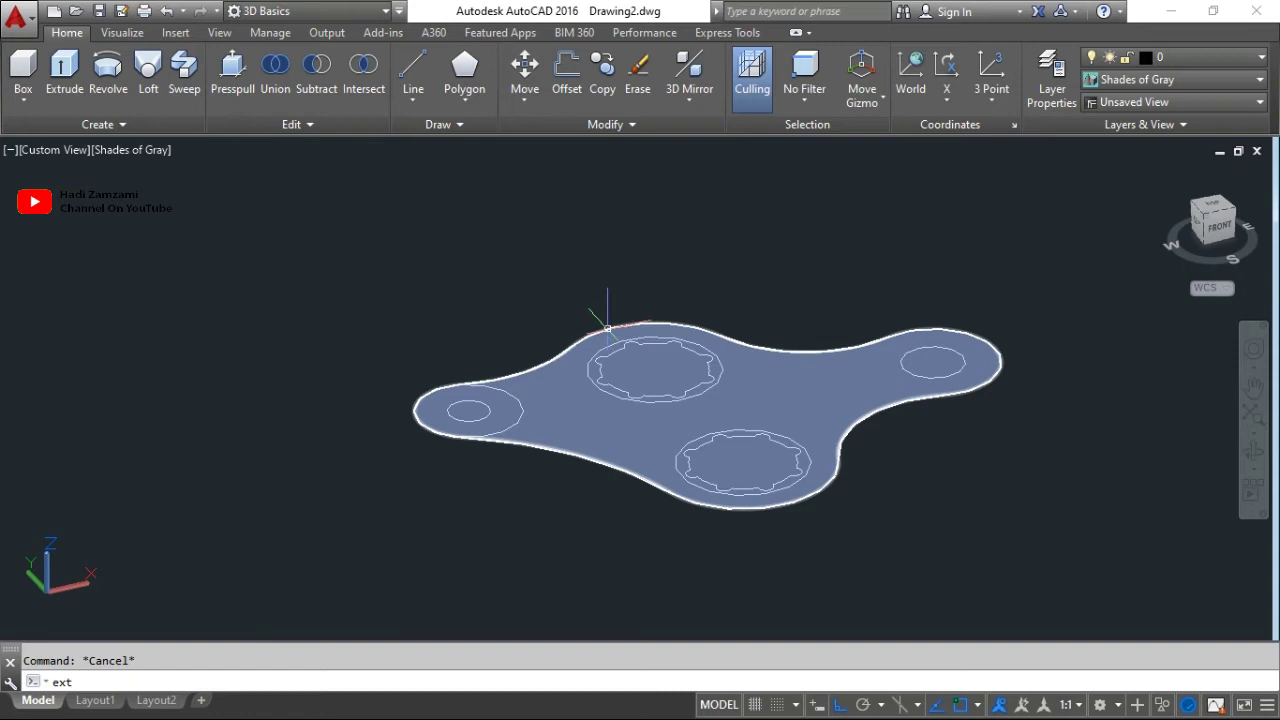
# Extrude the central and lower gear regions, excluding the base plate, to a height of 40.
pyautogui.press('Return')
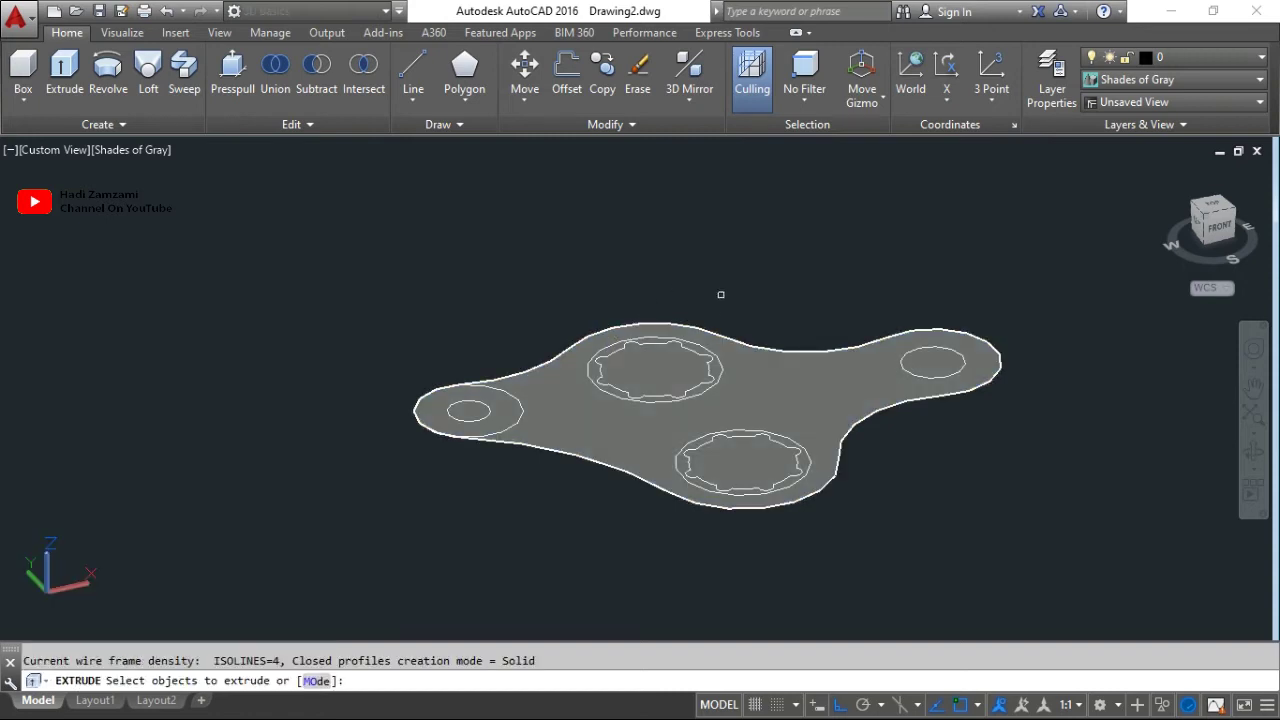
pyautogui.click(673, 362)
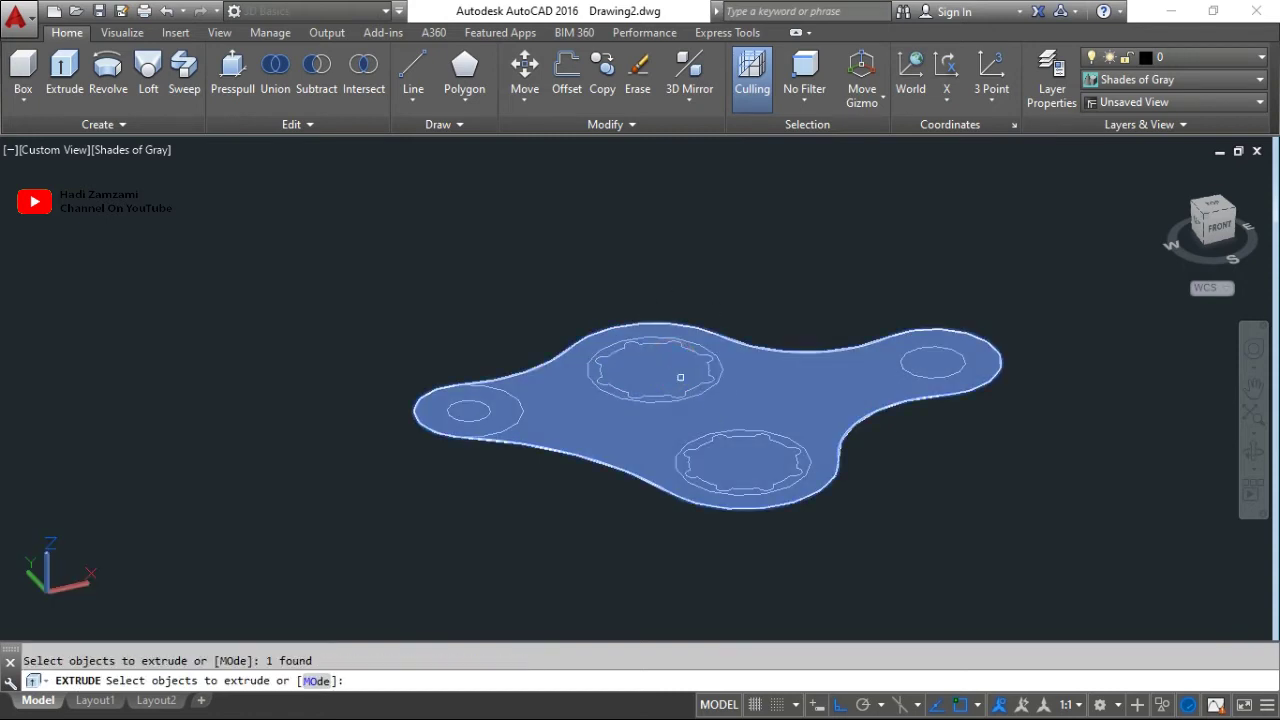
pyautogui.click(673, 368)
pyautogui.keyDown('shift'); pyautogui.click(780, 365); pyautogui.keyUp('shift')
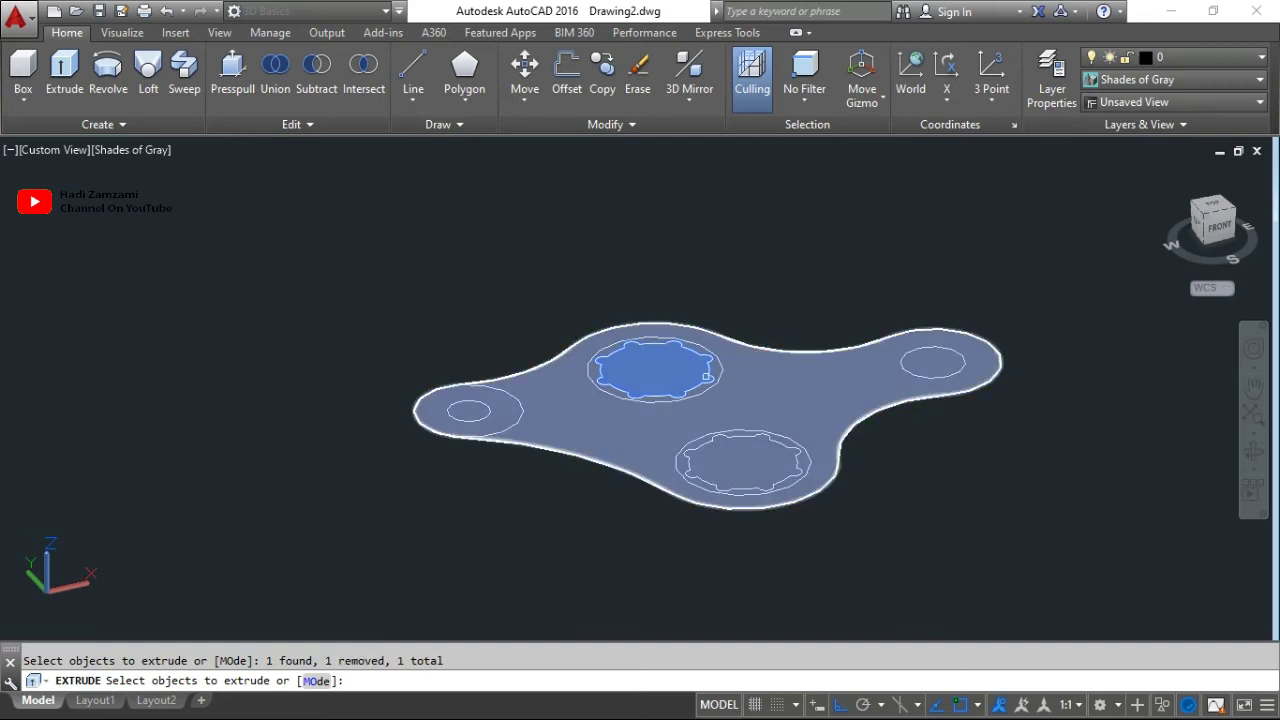
pyautogui.click(768, 468)
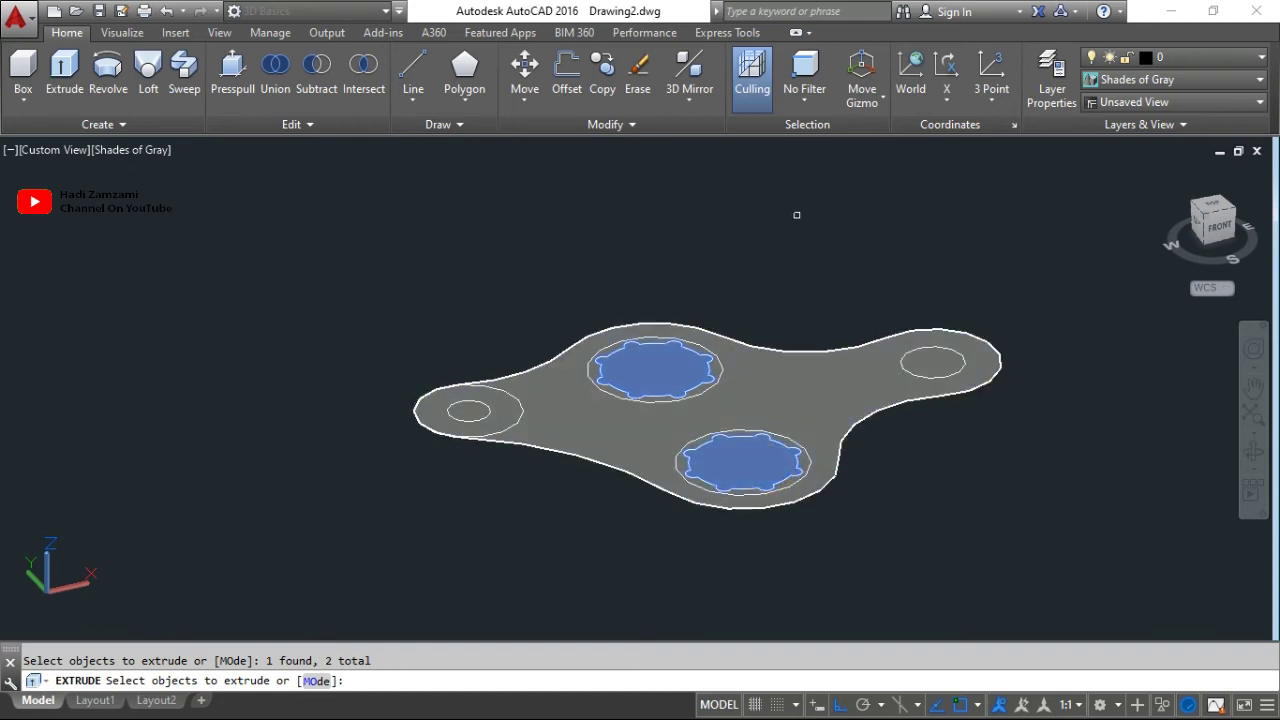
pyautogui.press('Return')
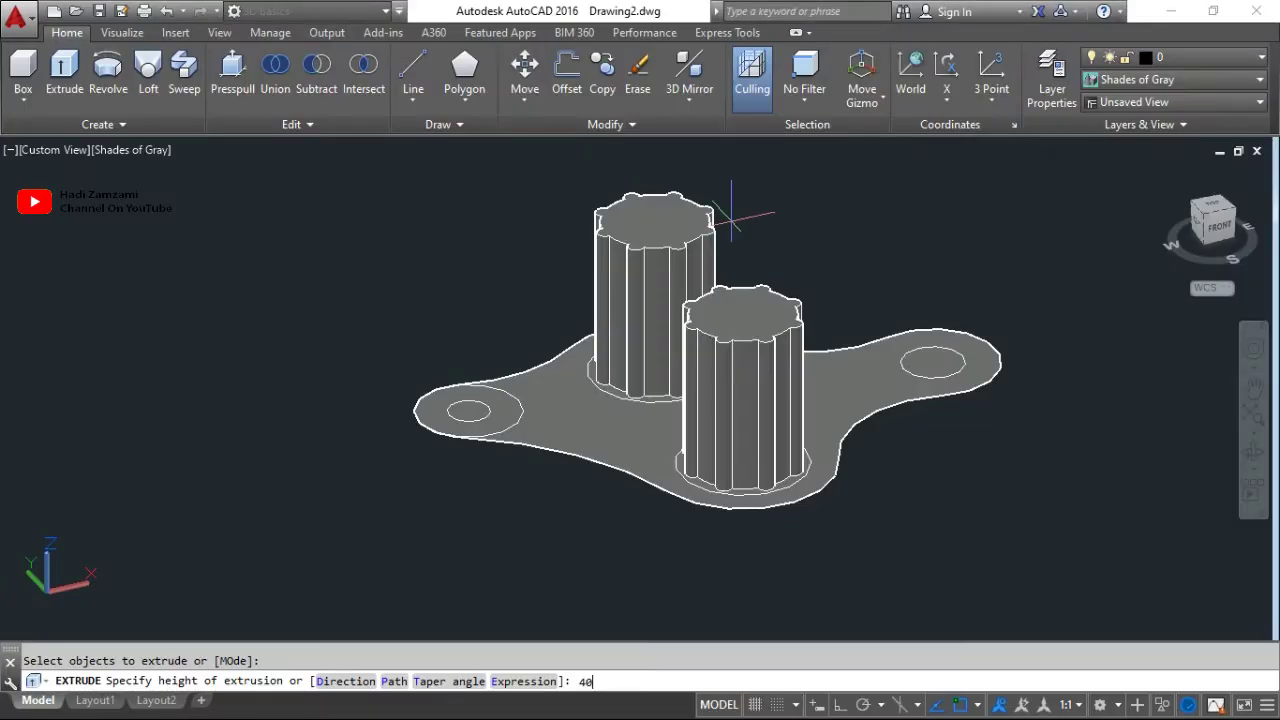
pyautogui.press('Return')
pyautogui.scroll(5, 634, 408)
pyautogui.click(634, 408)
pyautogui.press('Escape')
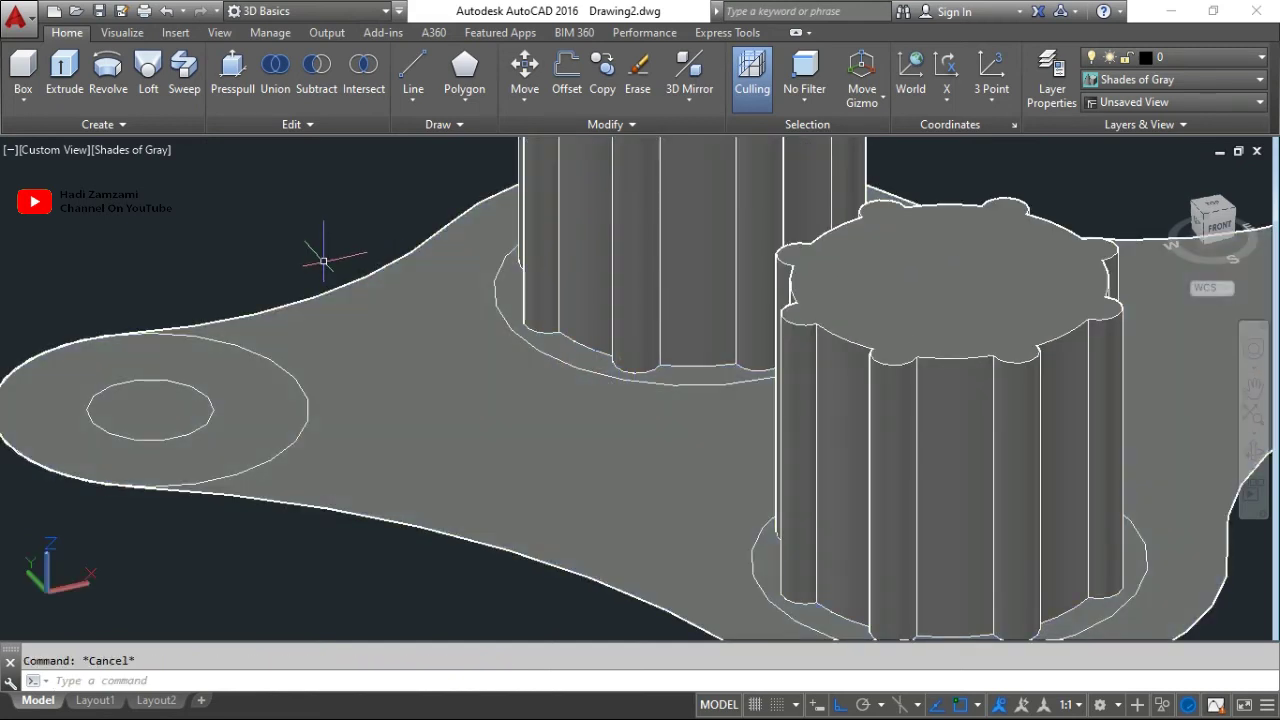
# Extrude the two R35 rings around the bosses to a height of 40.
pyautogui.write('ext')
pyautogui.press('Return')
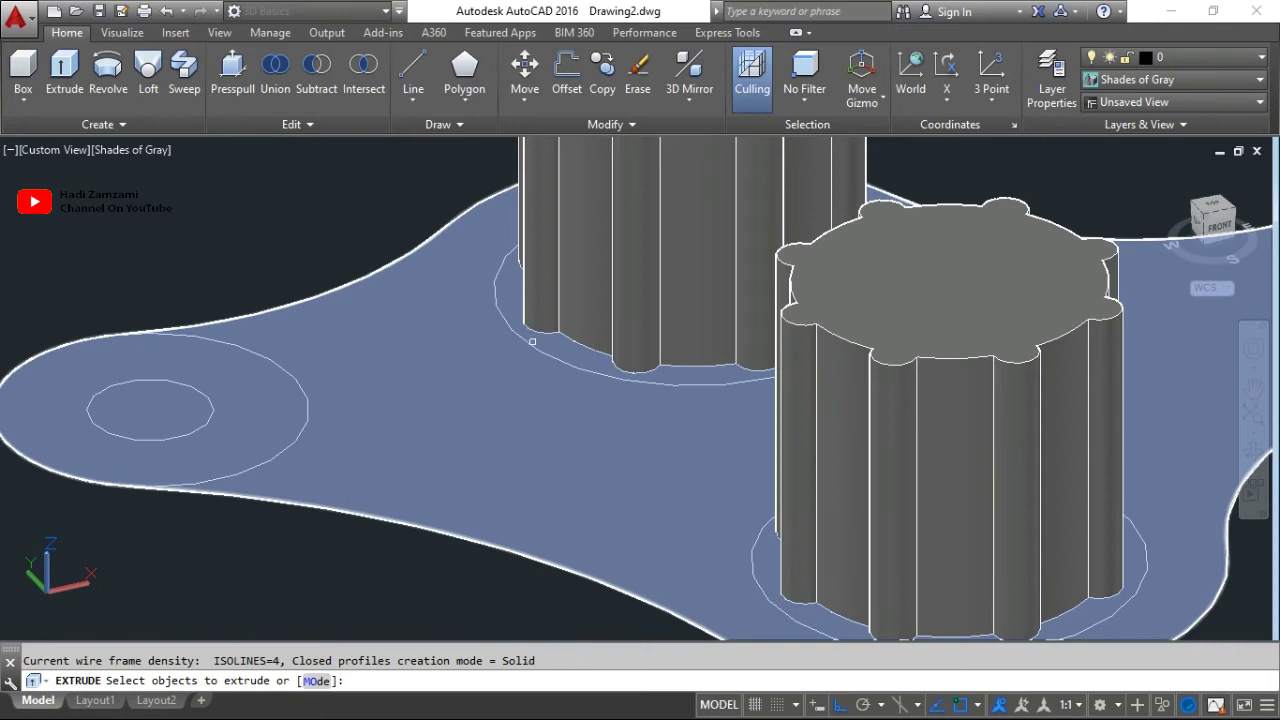
pyautogui.click(531, 342)
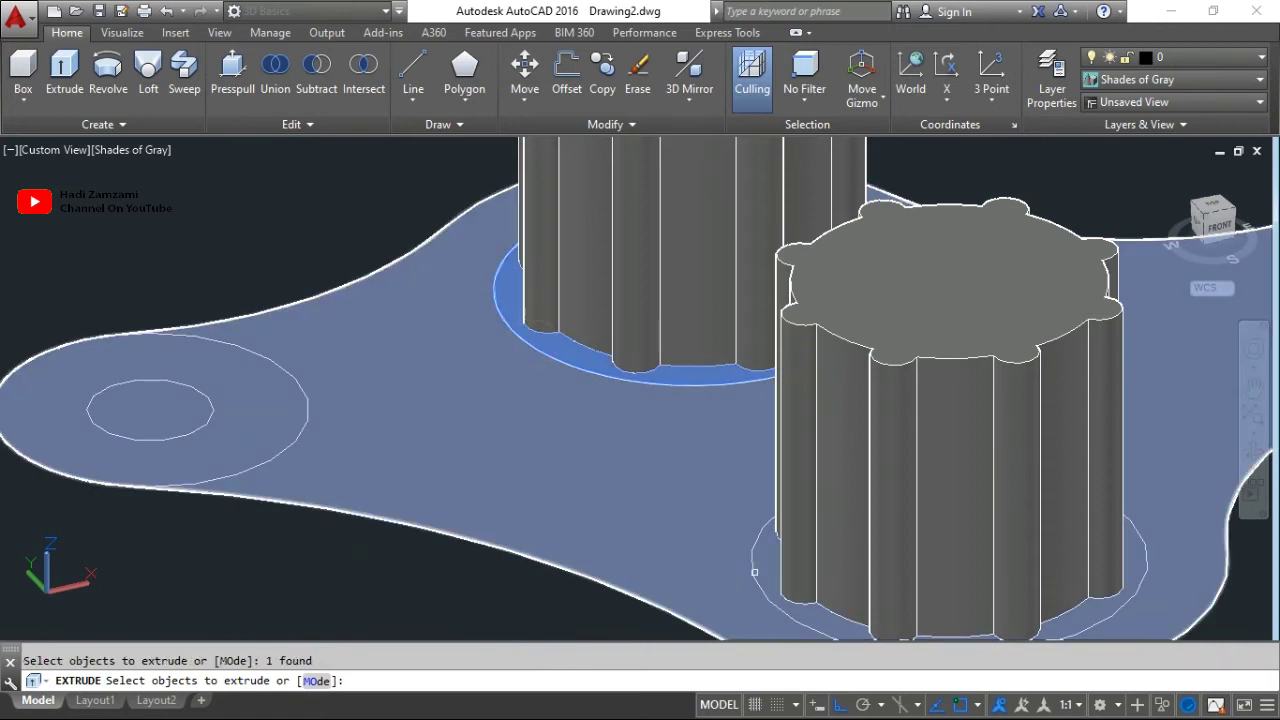
pyautogui.click(751, 557)
pyautogui.press('Return')
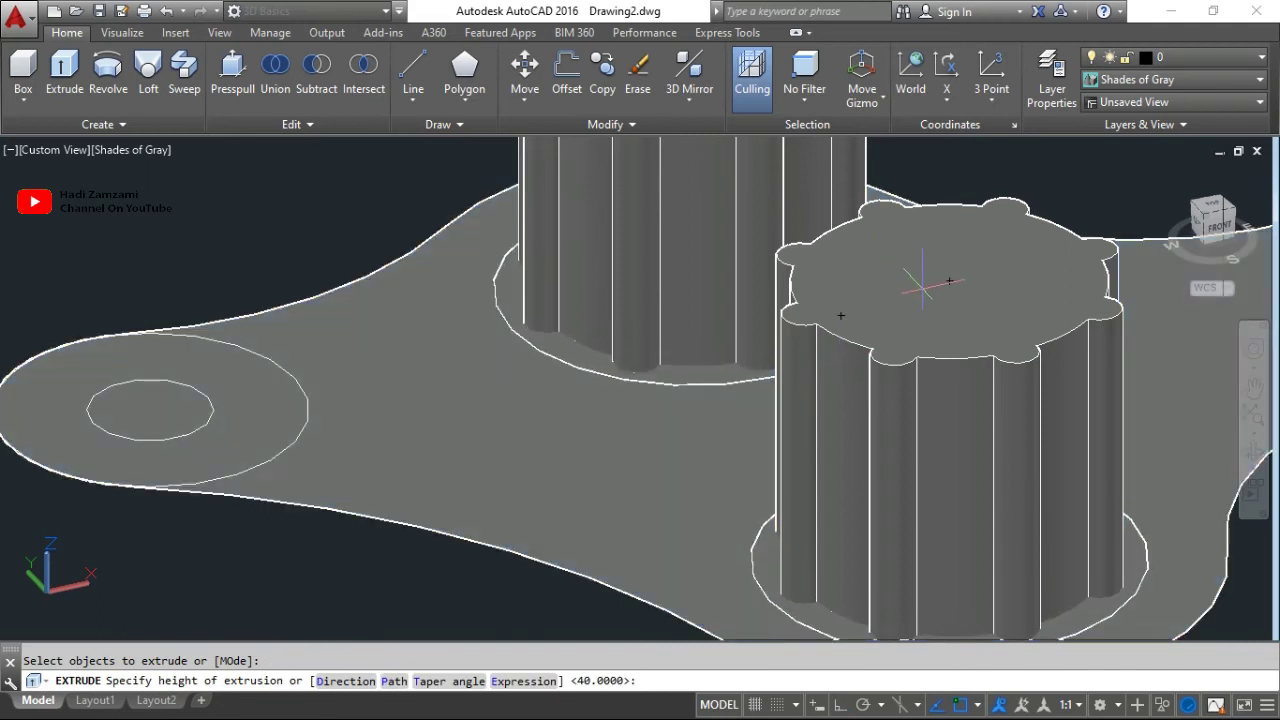
pyautogui.write('40')
pyautogui.press('Return')
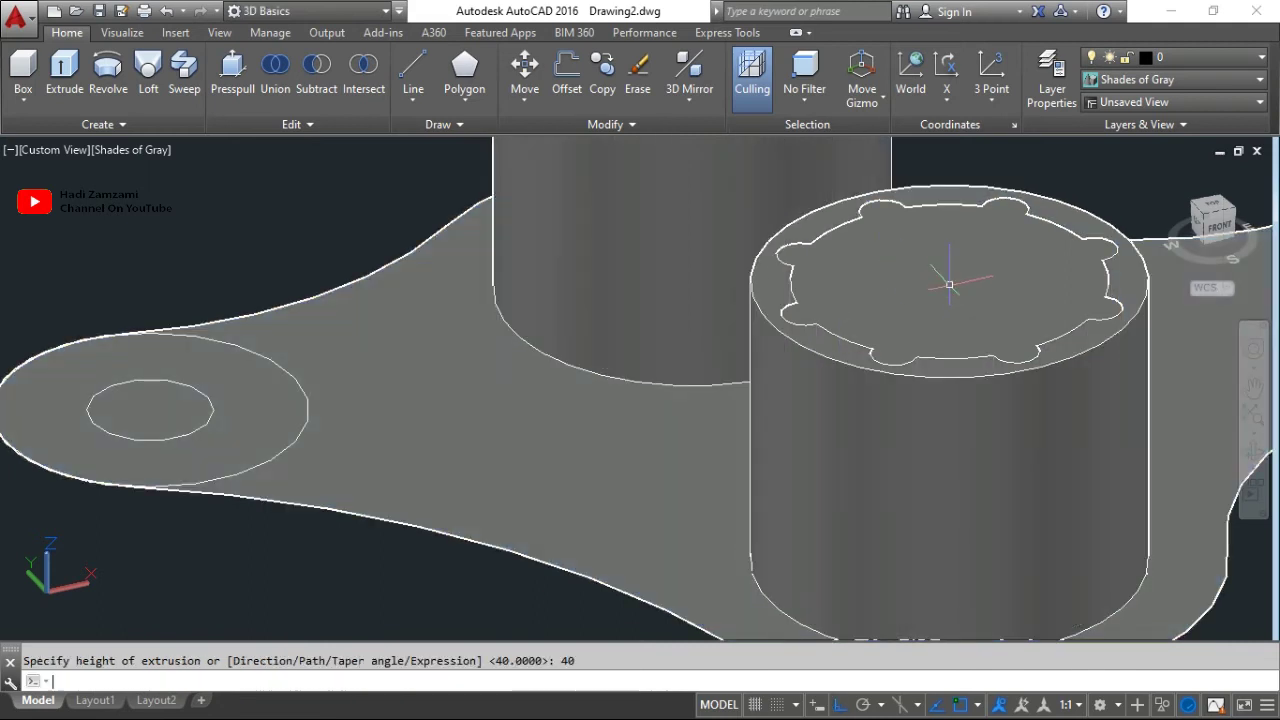
pyautogui.scroll(-5, 870, 295)
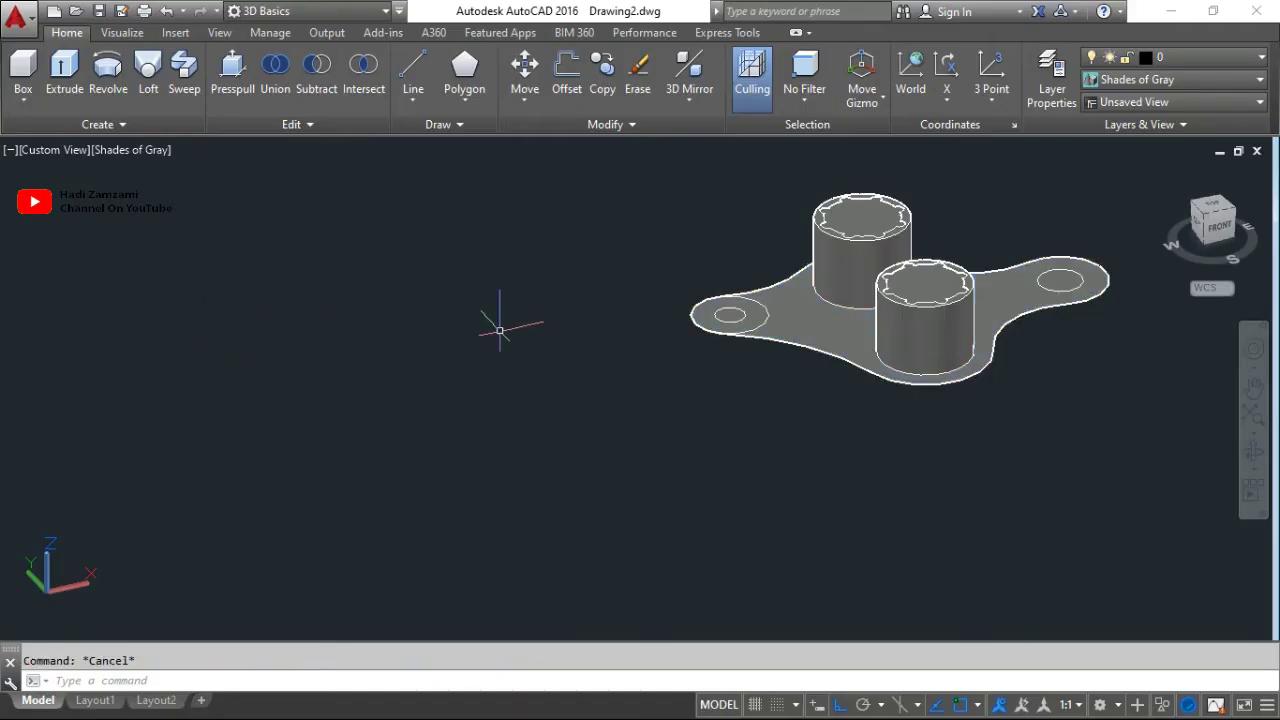
# Start another extrusion with the EXT command.
pyautogui.write('ext')
pyautogui.press('Return')
pyautogui.scroll(3, 695, 358)
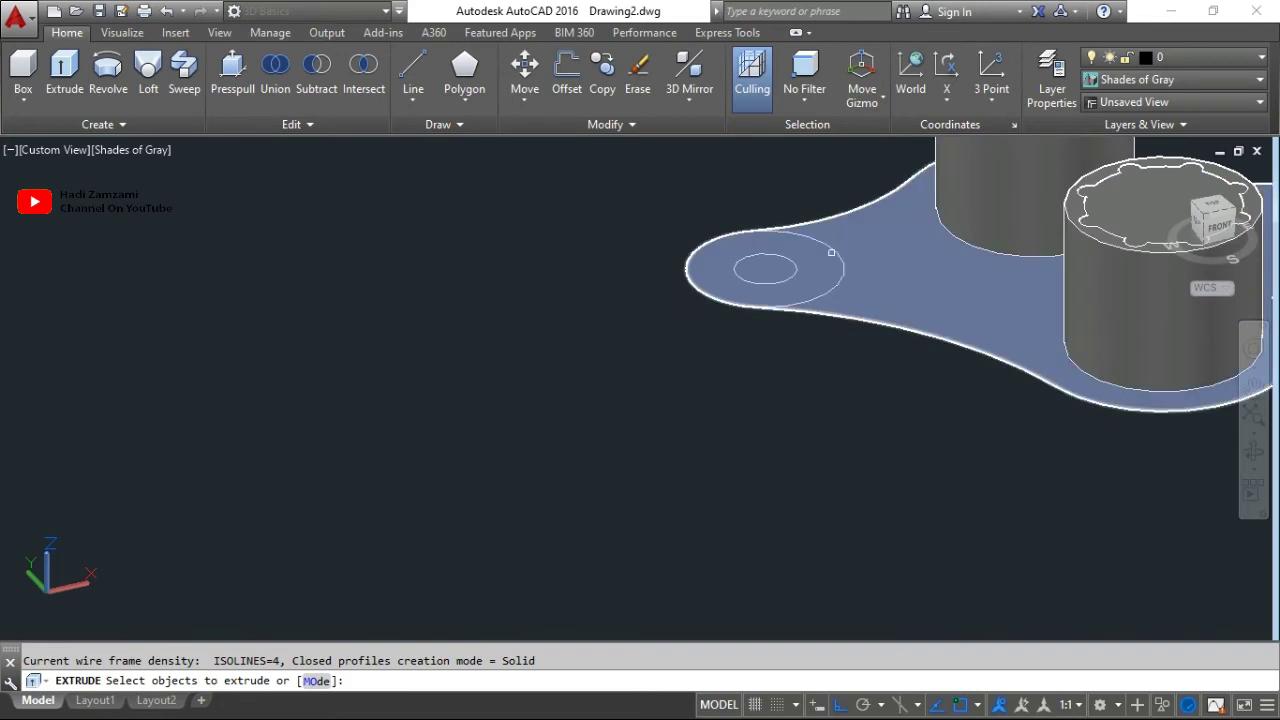
# Extrude the left lug's outer ring and hole circle to a height of 32.
pyautogui.click(807, 257)
pyautogui.click(783, 260)
pyautogui.scroll(2, 783, 260)
pyautogui.moveTo(800, 329); pyautogui.dragTo(709, 400, button='middle')
pyautogui.scroll(3, 754, 407)
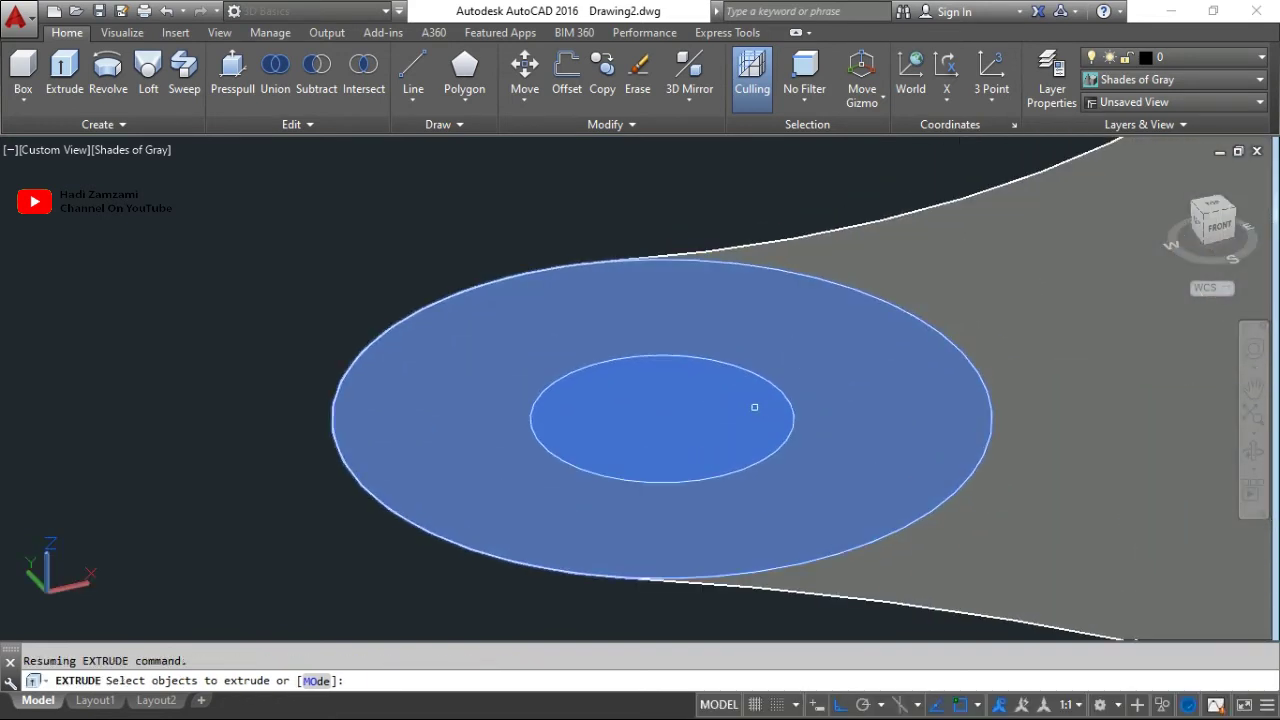
pyautogui.scroll(-5, 882, 427)
pyautogui.scroll(-3, 882, 427)
pyautogui.press('Return')
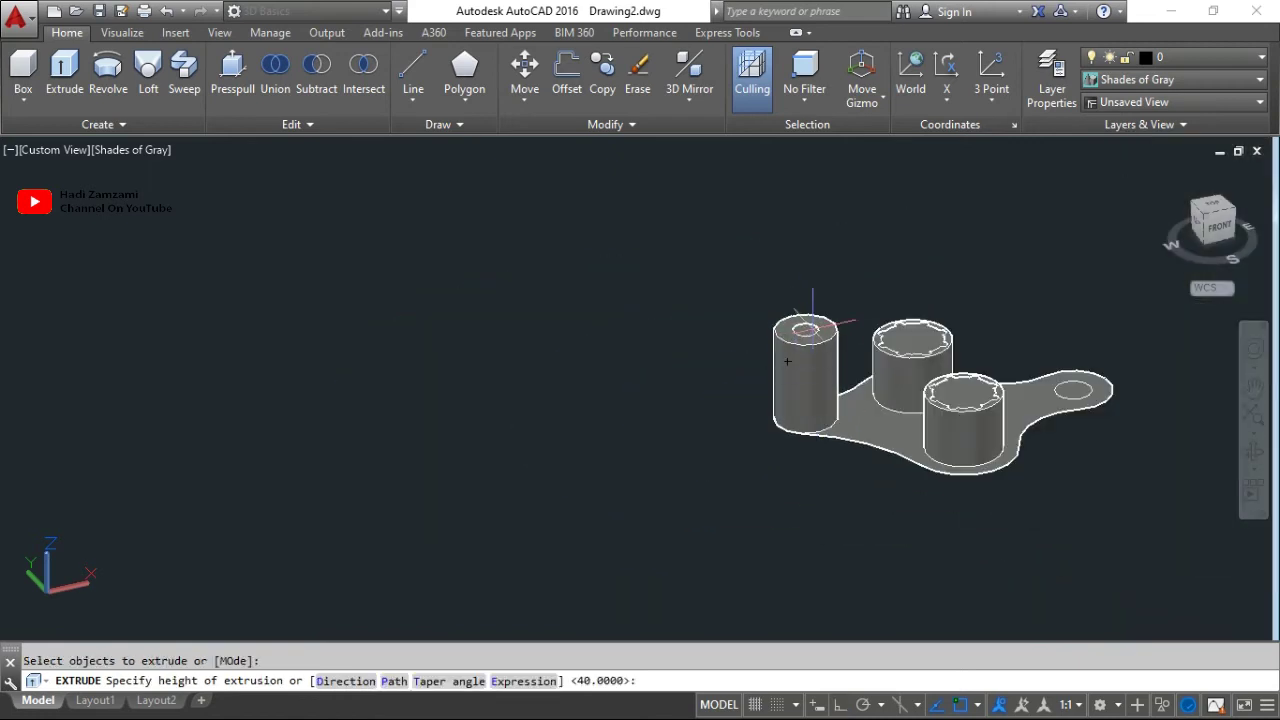
pyautogui.write('32')
pyautogui.press('Return')
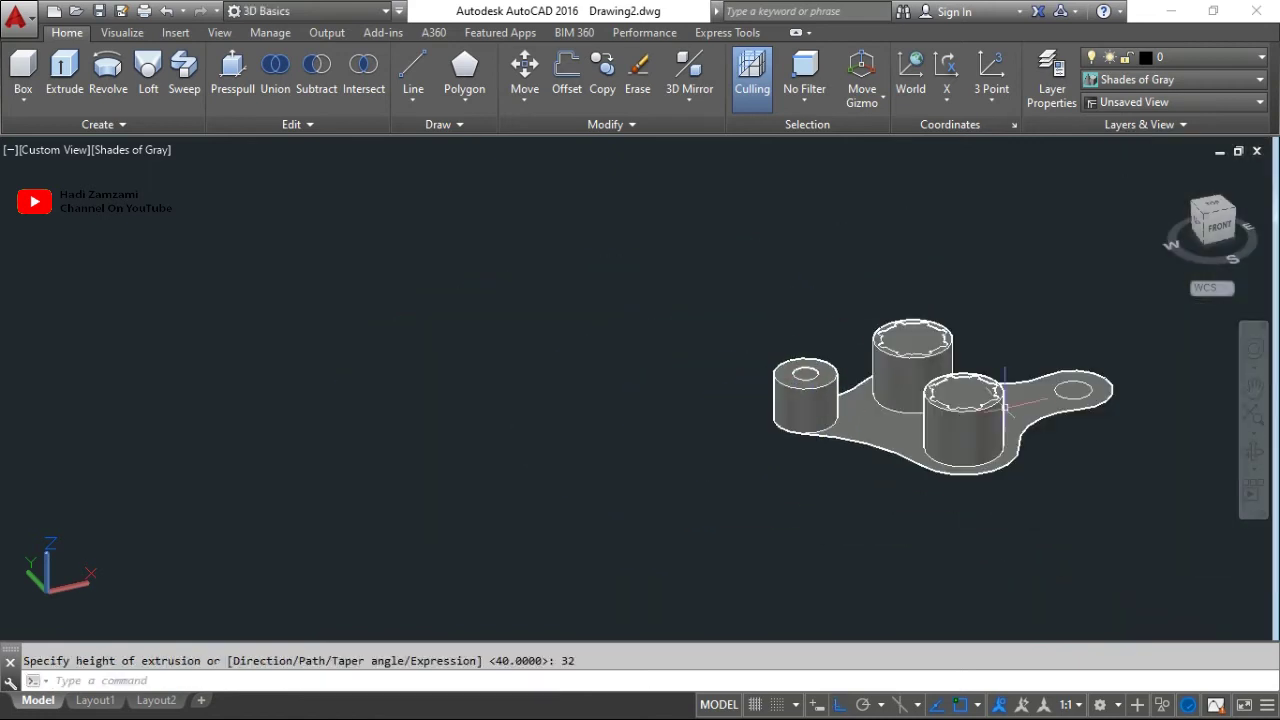
pyautogui.hotkey('alt', 'Tab')
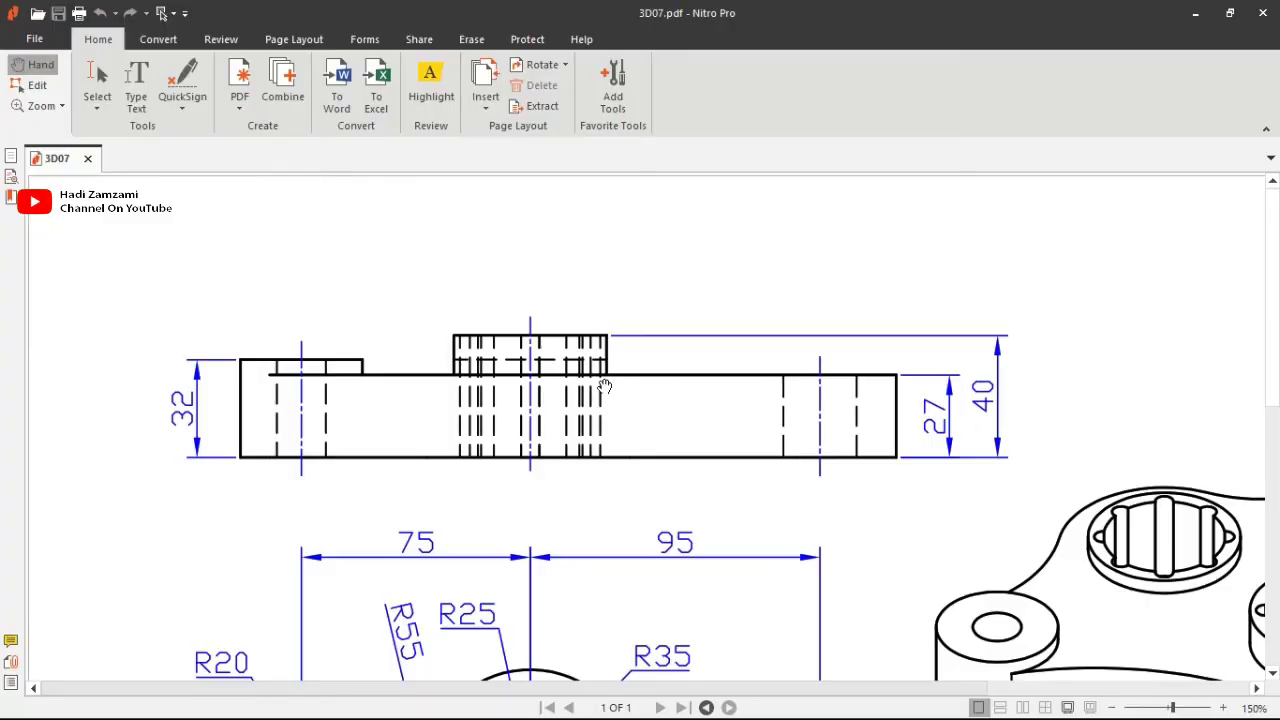
pyautogui.hotkey('alt', 'Tab')
pyautogui.press('Escape')
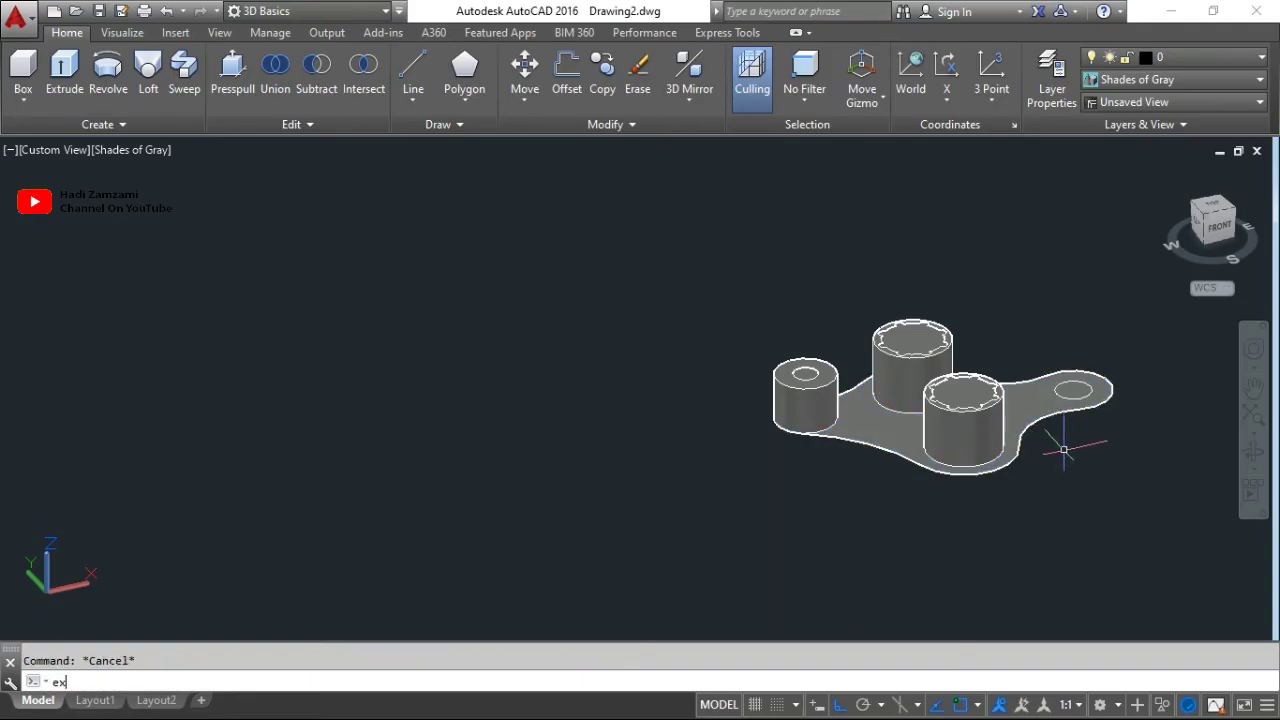
# Extrude the base plate and right lug hole profiles to a thickness of 27.
pyautogui.write('t')
pyautogui.press('Return')
pyautogui.click(1138, 432)
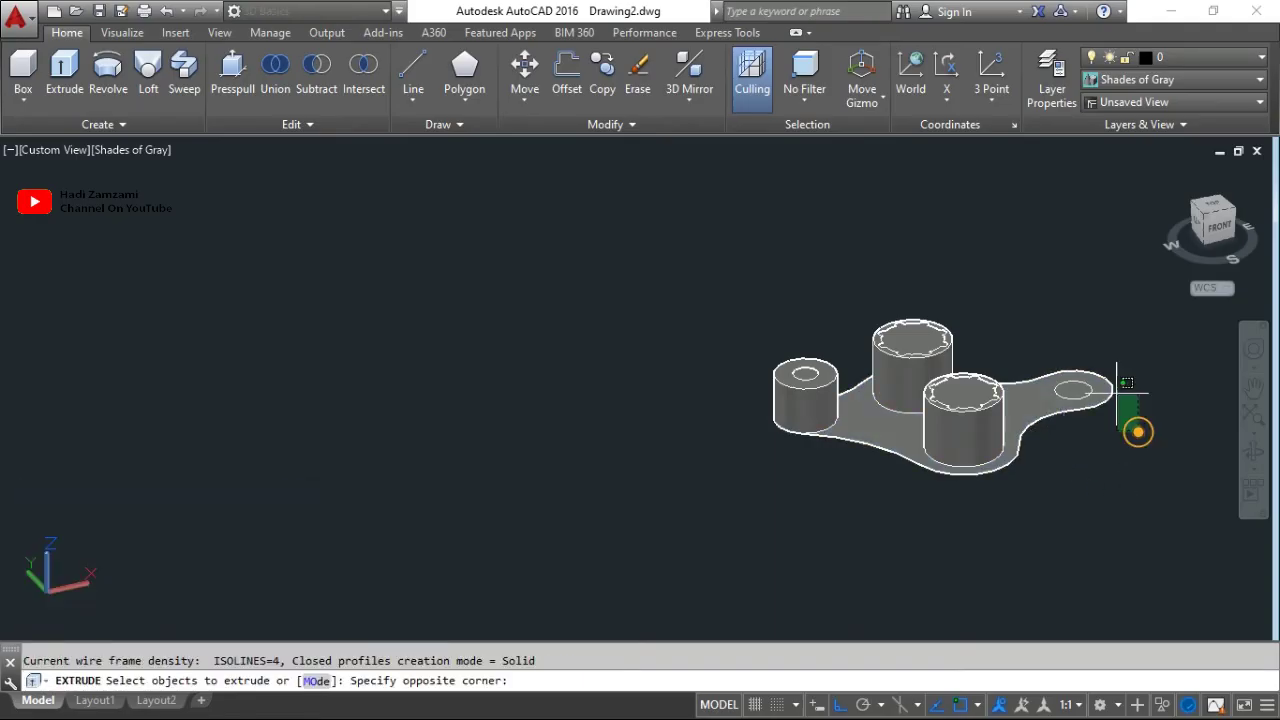
pyautogui.click(1036, 322)
pyautogui.moveTo(1108, 443); pyautogui.dragTo(957, 480, button='middle')
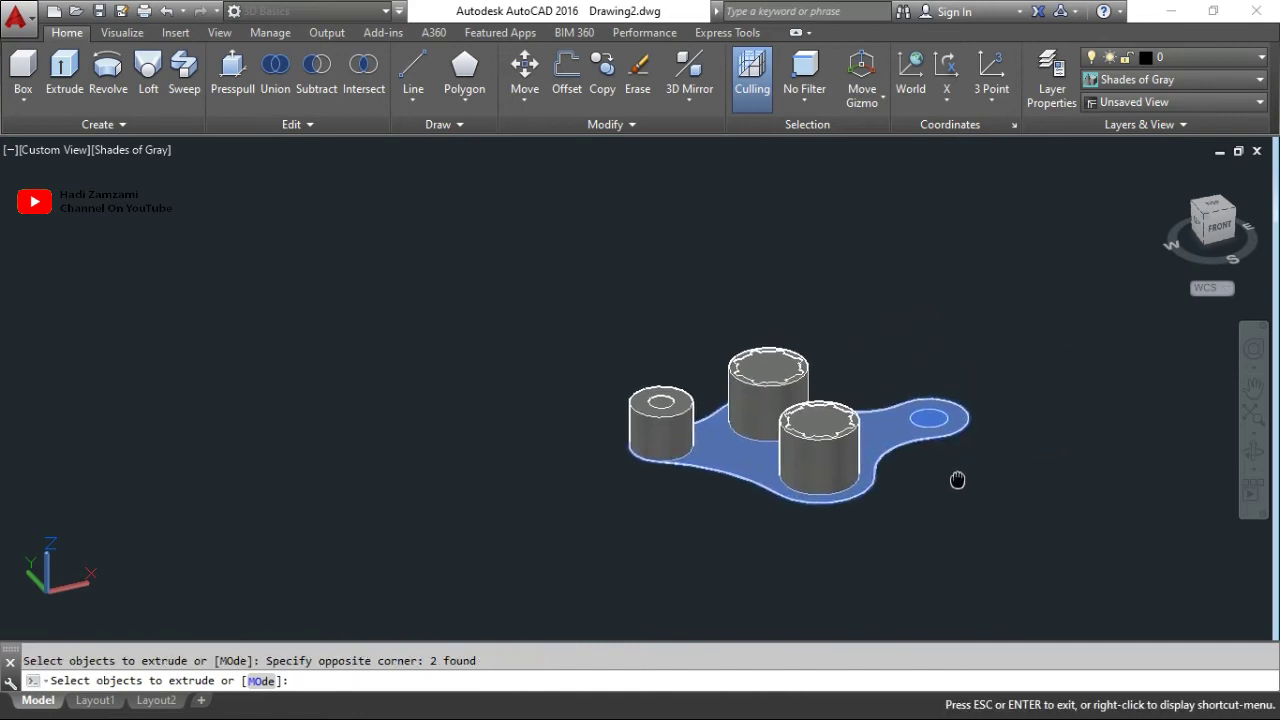
pyautogui.scroll(3, 988, 454)
pyautogui.press('Return')
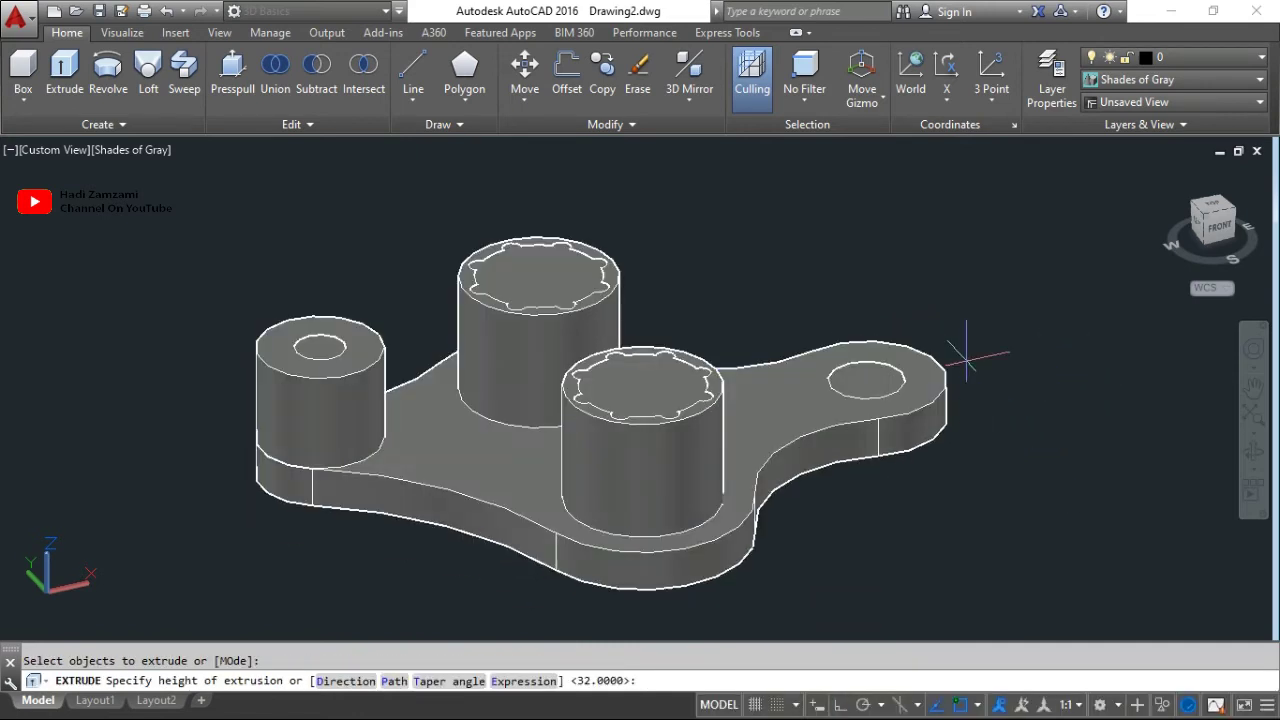
pyautogui.hotkey('alt', 'Tab')
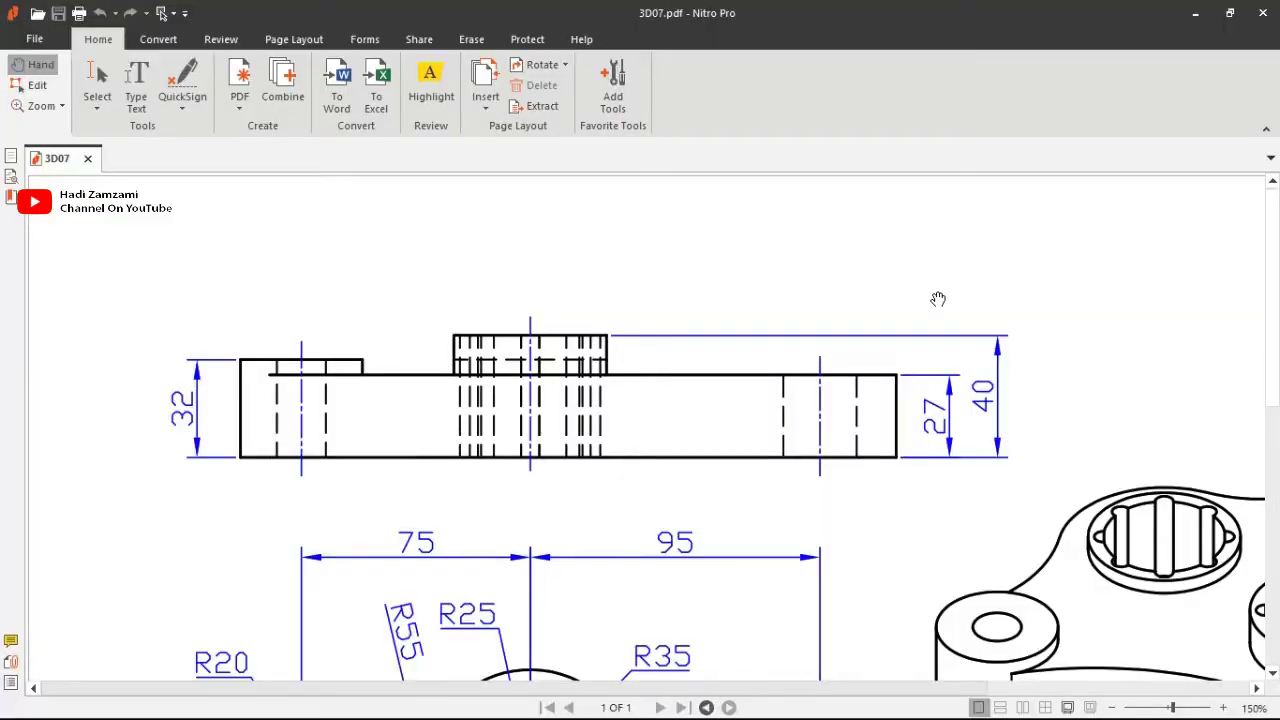
pyautogui.hotkey('alt', 'Tab')
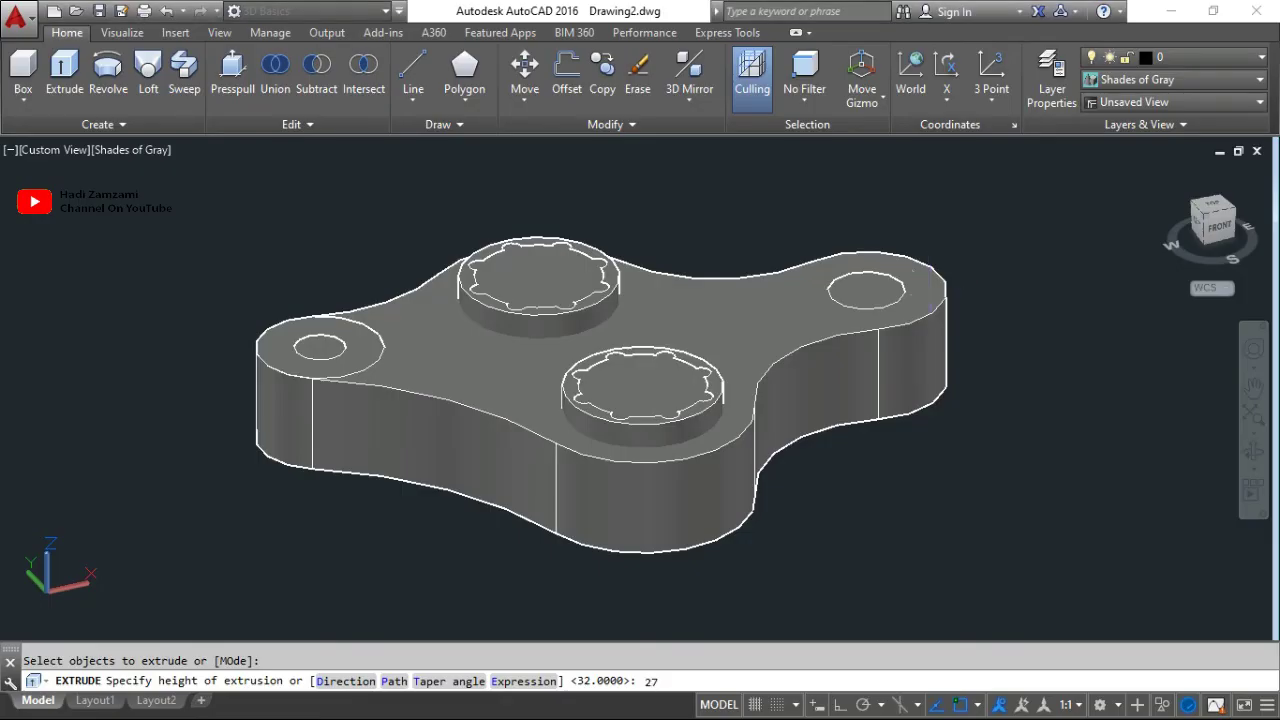
pyautogui.press('Return')
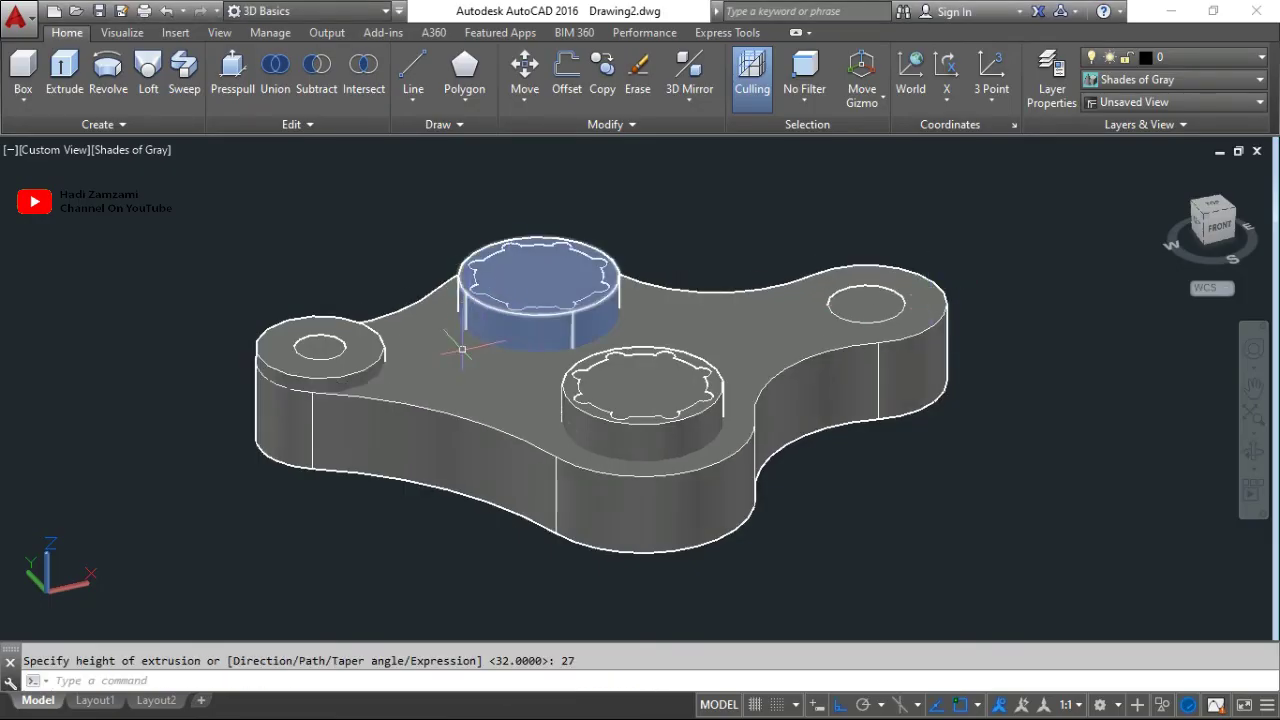
pyautogui.press('Escape')
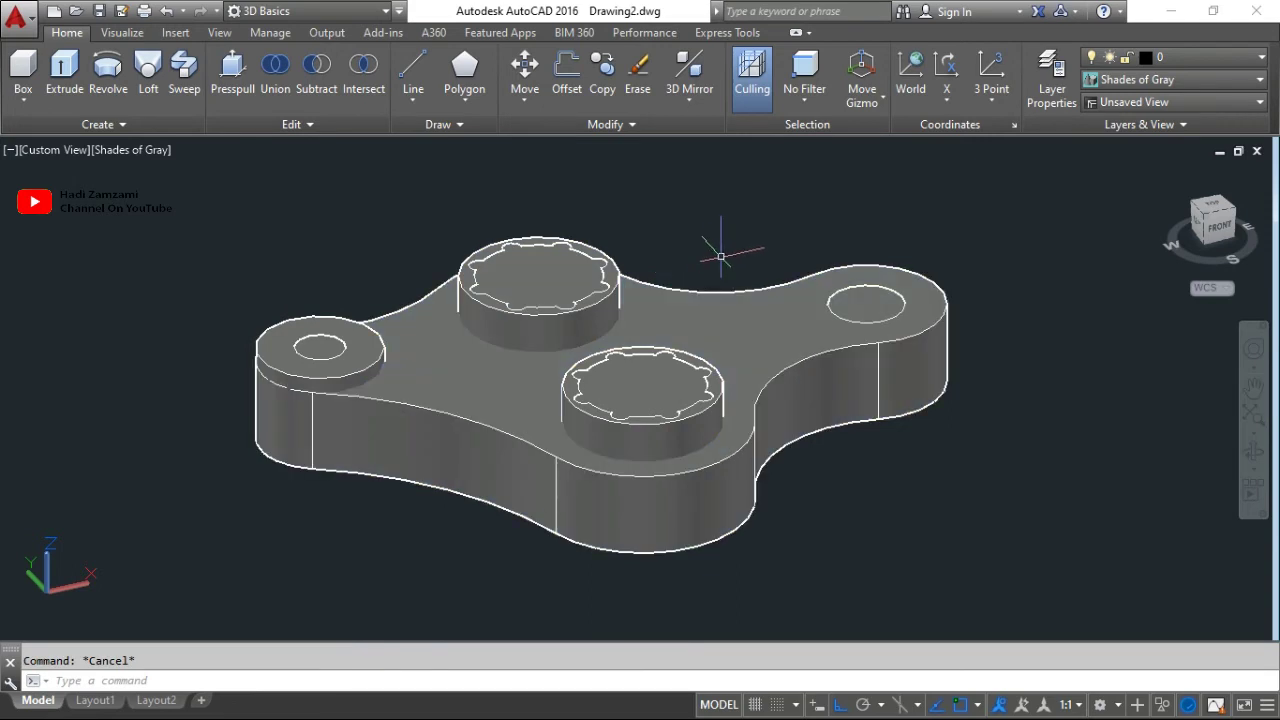
pyautogui.write('su')
pyautogui.press('Return')
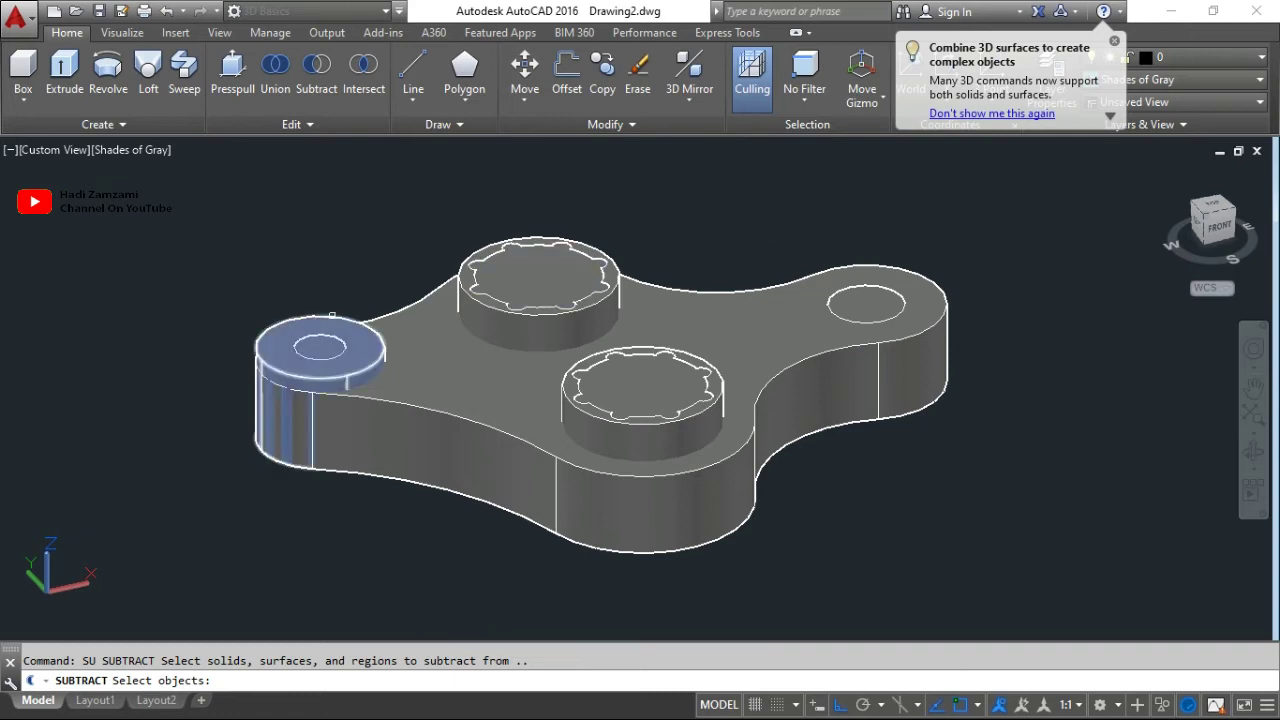
# Subtract the hole cylinder from the left lug alone, then undo it.
pyautogui.click(333, 311)
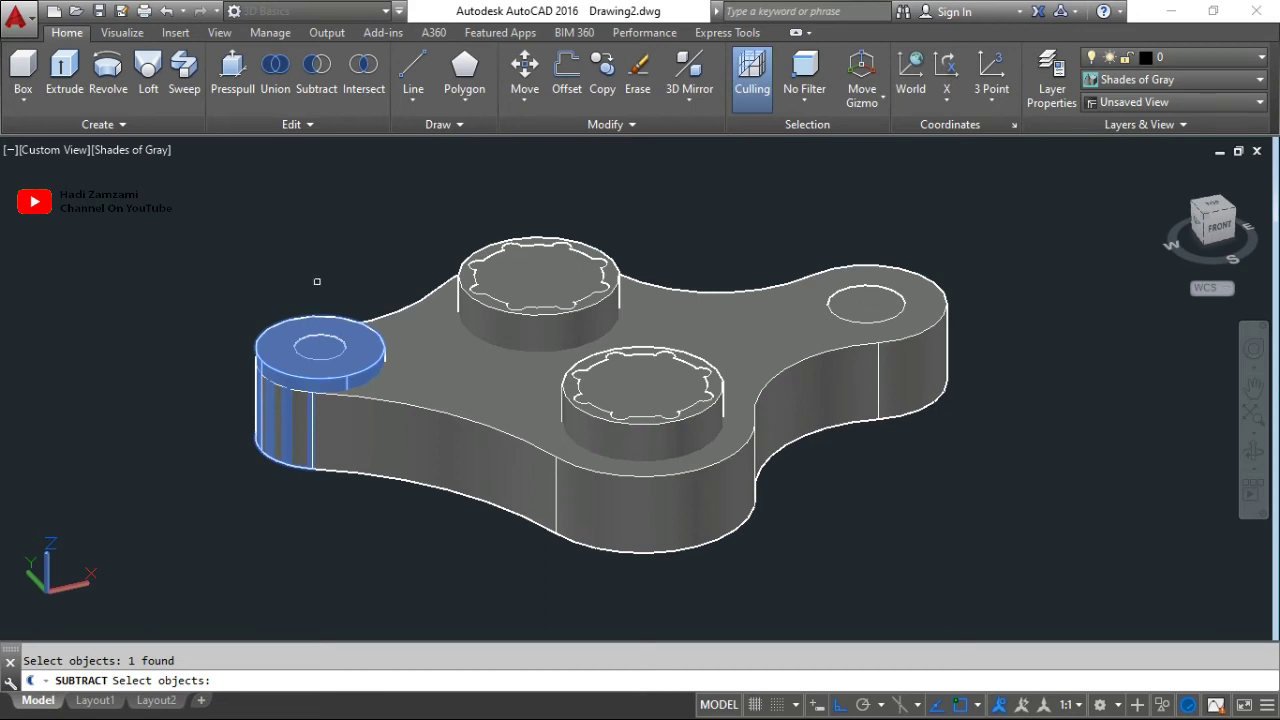
pyautogui.press('Return')
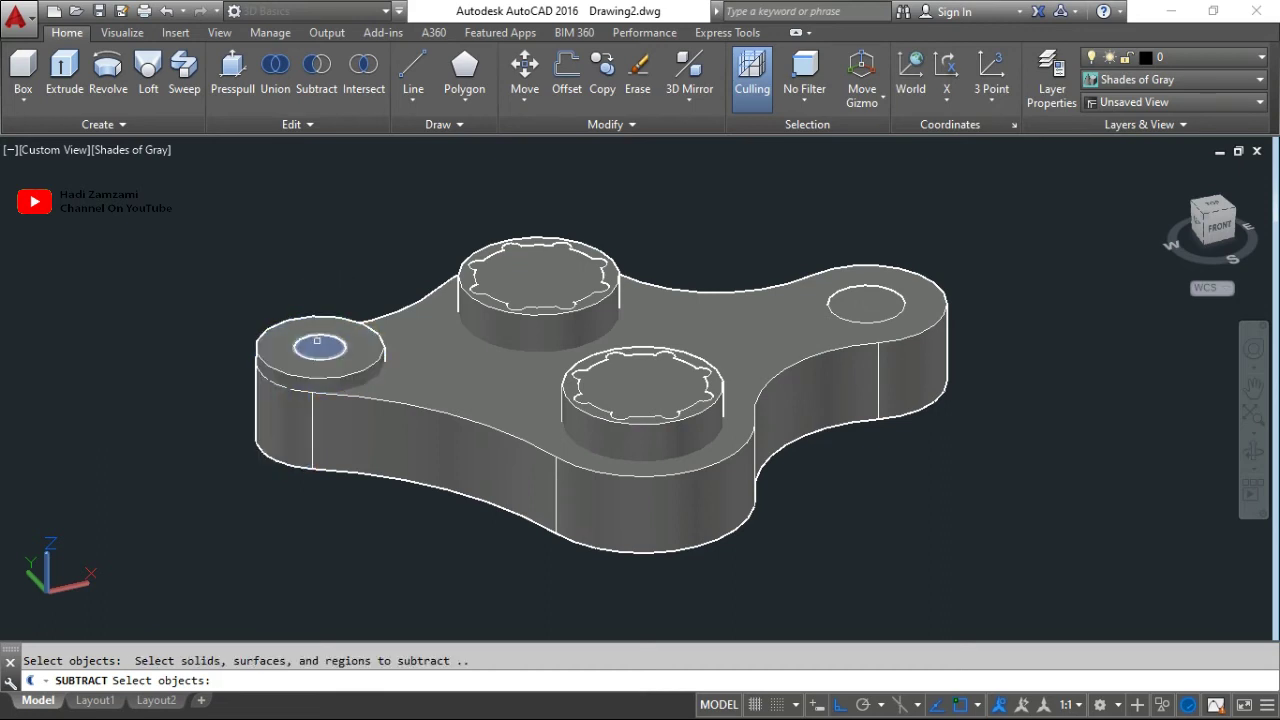
pyautogui.click(317, 342)
pyautogui.press('Return')
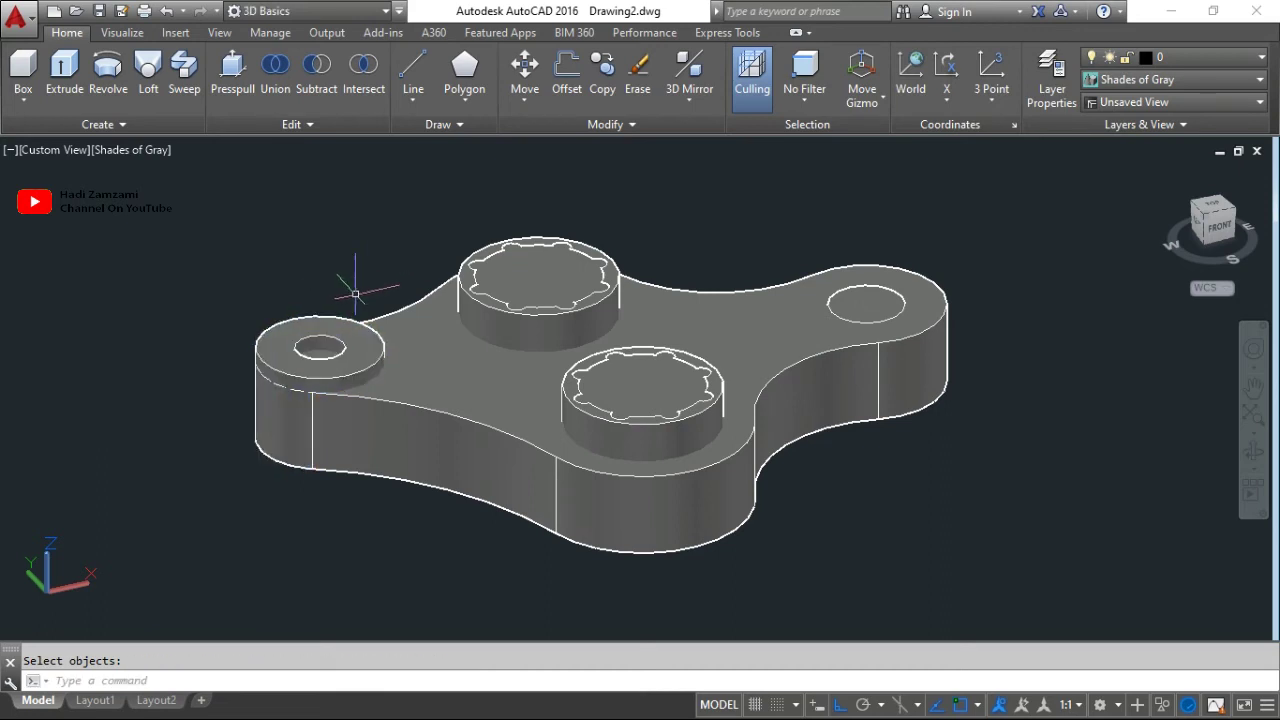
pyautogui.keyDown('shift'); pyautogui.moveTo(355, 293); pyautogui.dragTo(378, 485, button='middle'); pyautogui.keyUp('shift')
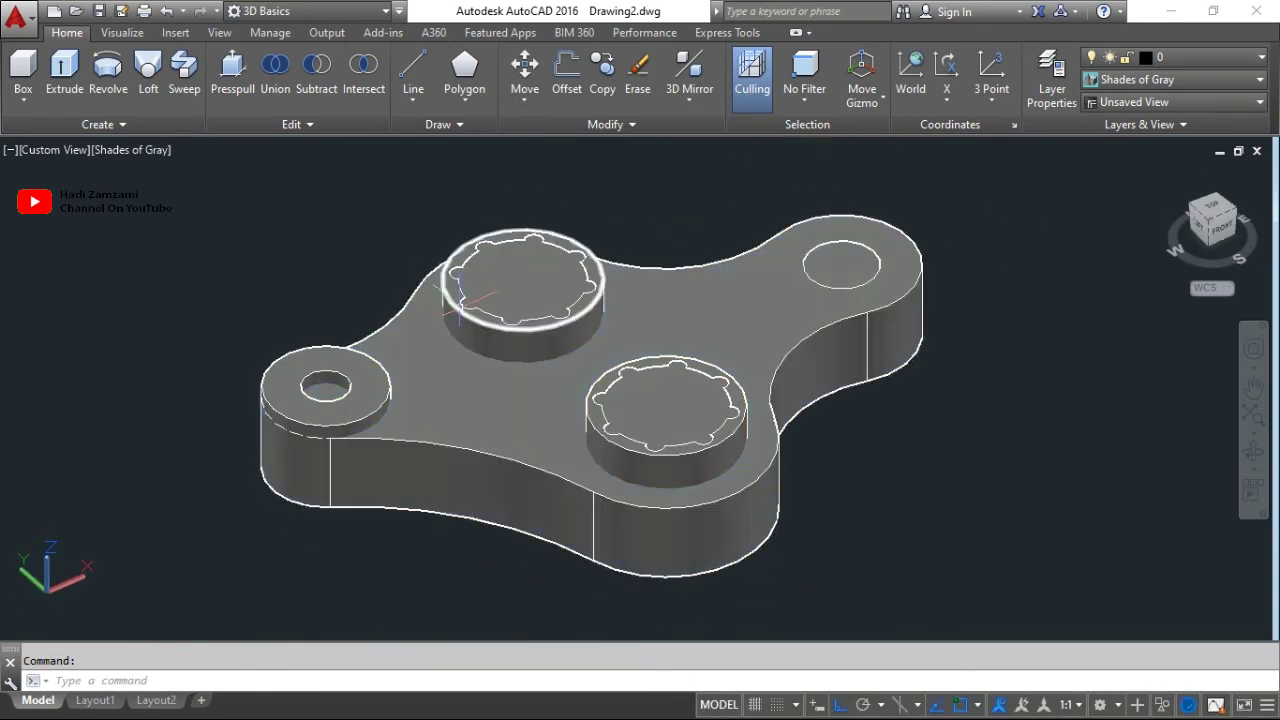
pyautogui.hotkey('ctrl', 'z')
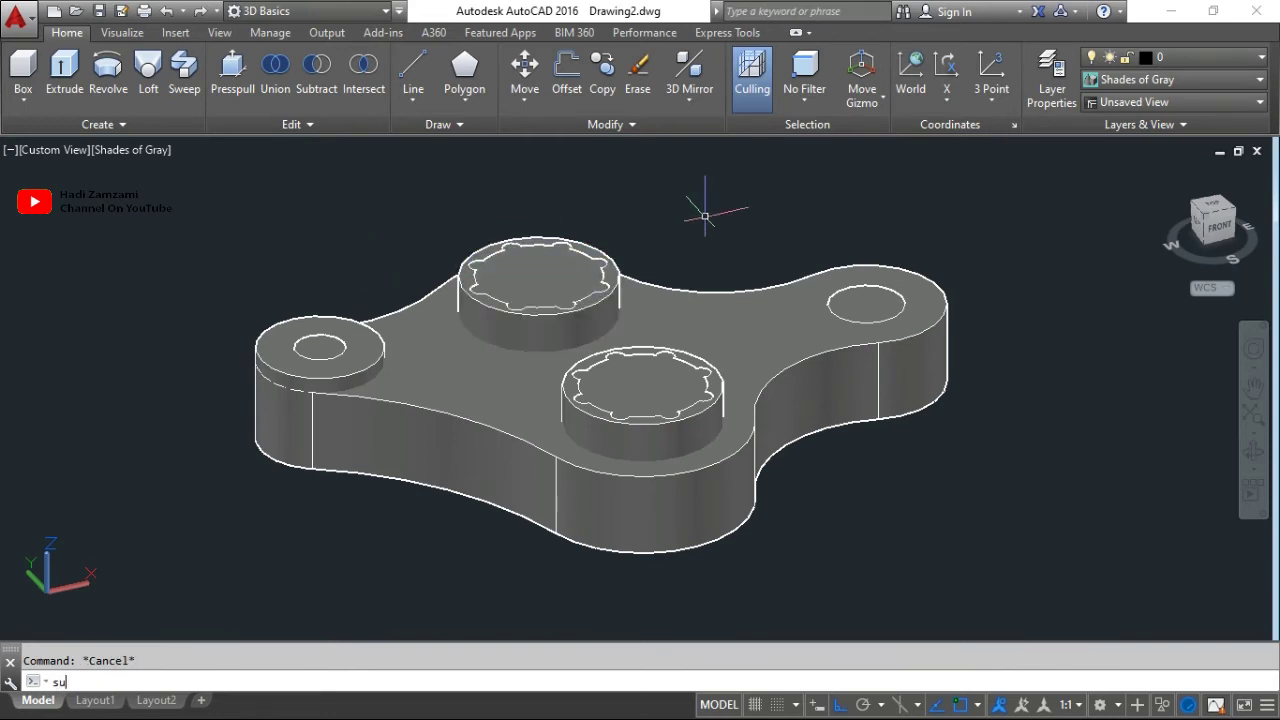
# Subtract the left lug hole cylinder from the base plate and lug ring, and inspect the bore.
pyautogui.press('Return')
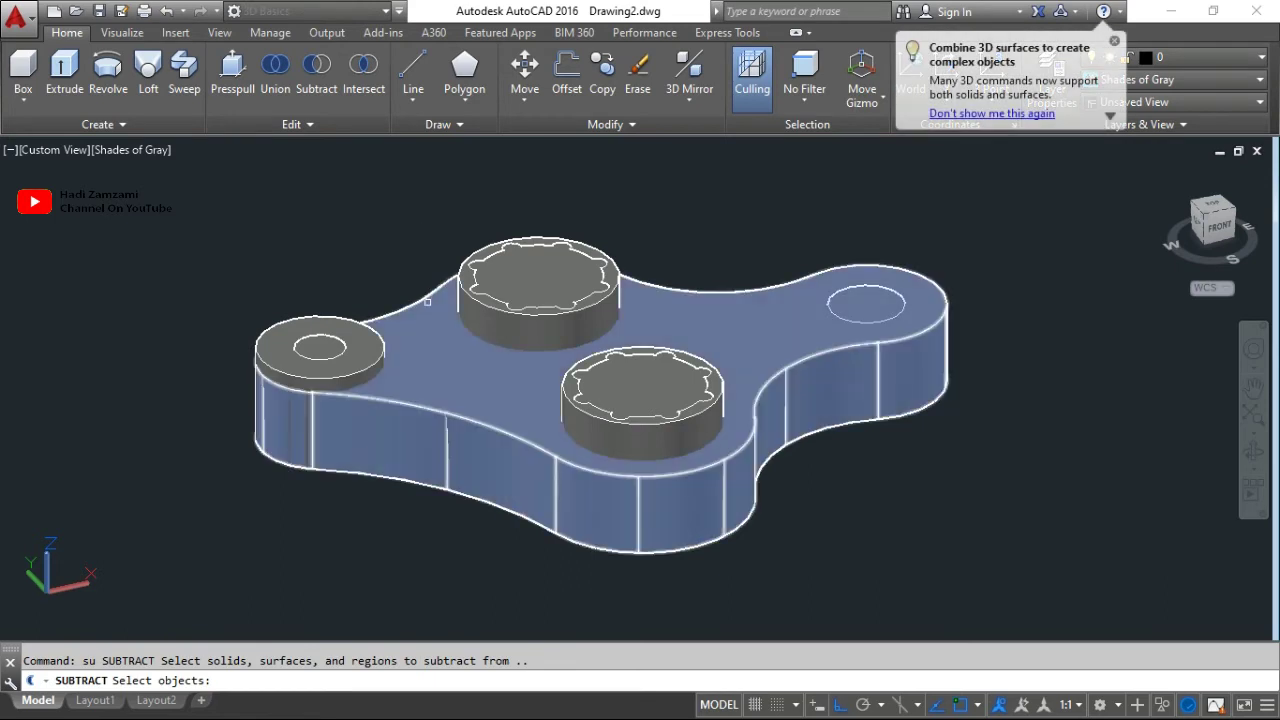
pyautogui.click(427, 301)
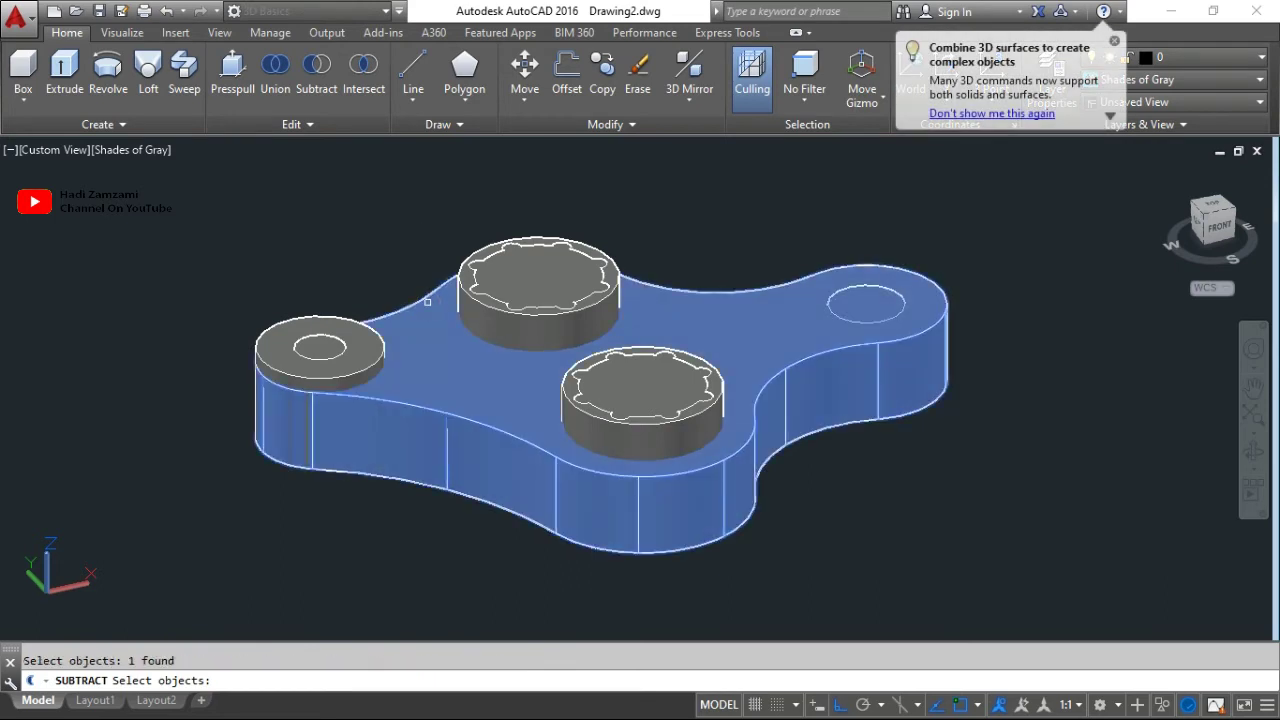
pyautogui.click(337, 313)
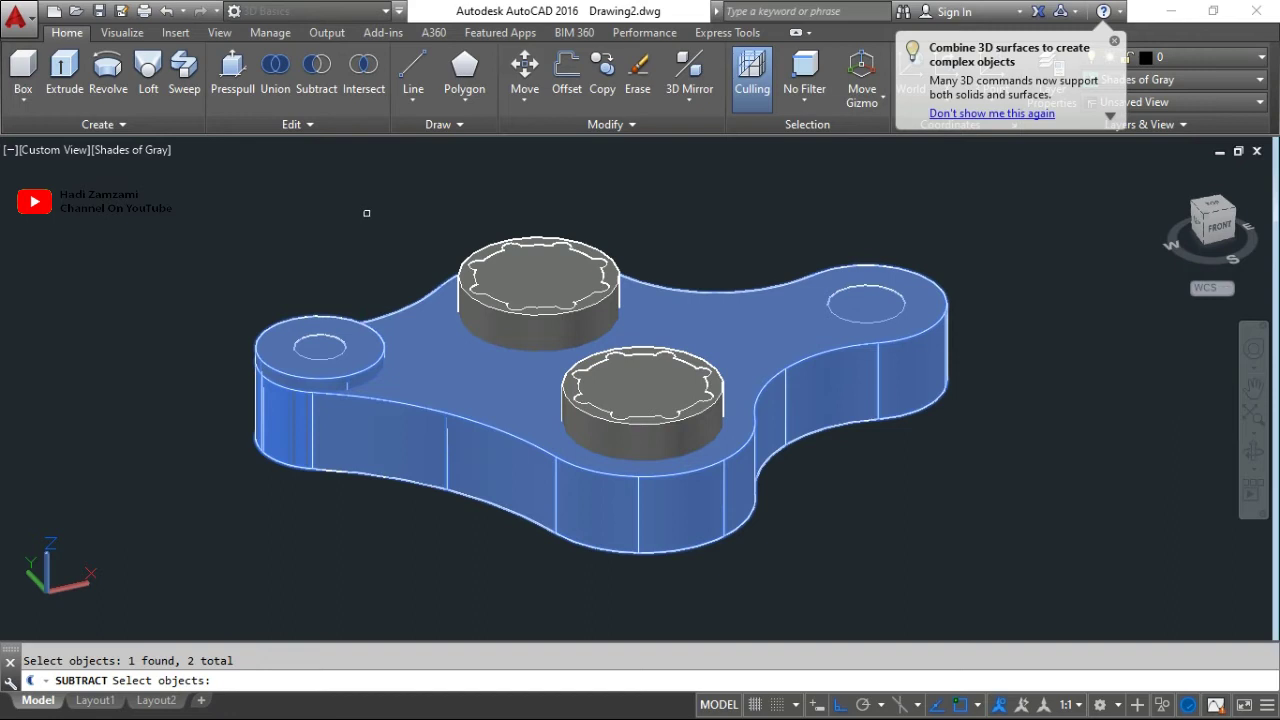
pyautogui.press('Return')
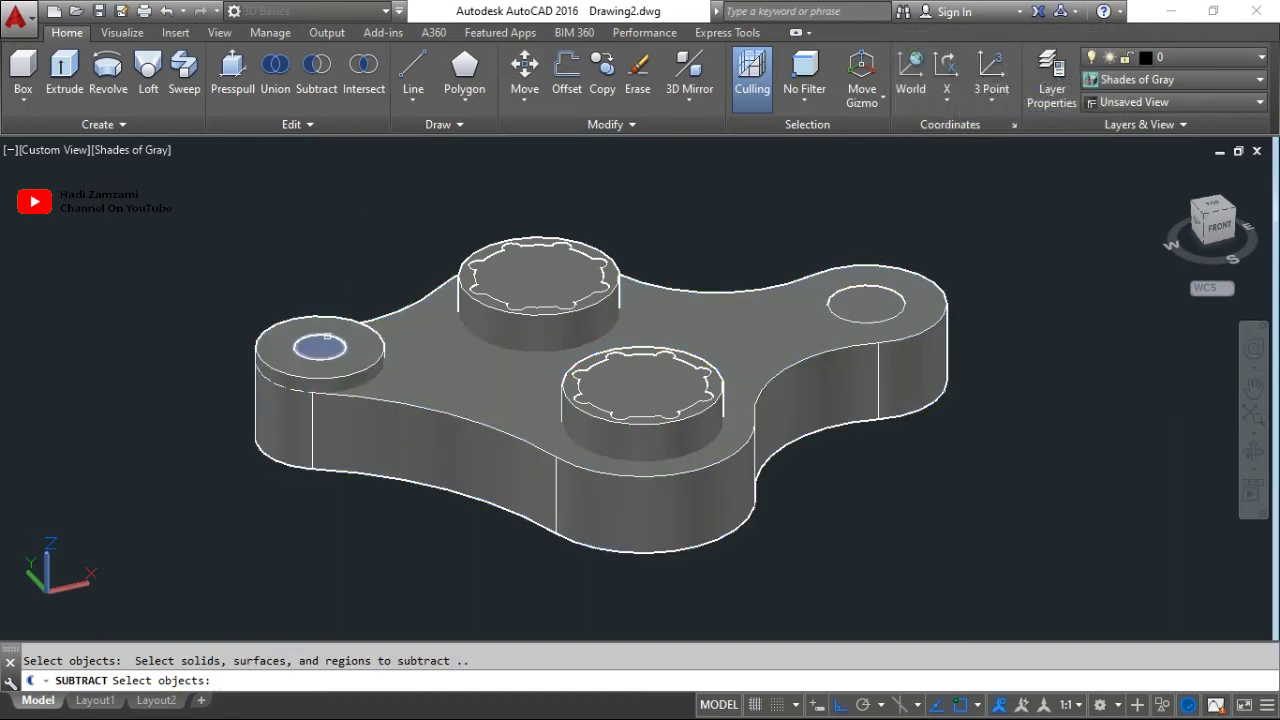
pyautogui.click(322, 345)
pyautogui.press('Return')
pyautogui.moveTo(386, 234)
pyautogui.keyDown('shift'); pyautogui.mouseDown(button='middle')
pyautogui.moveTo(427, 354)
pyautogui.moveTo(457, 372)
pyautogui.mouseUp(button='middle'); pyautogui.keyUp('shift')
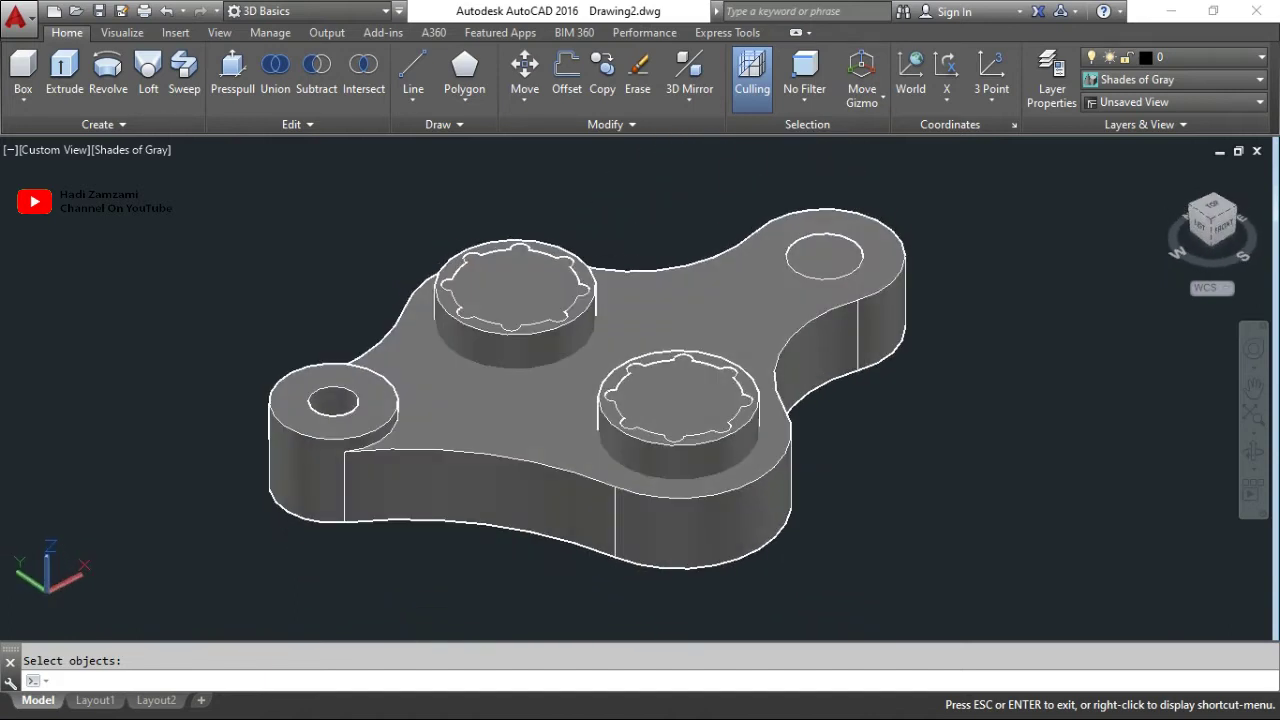
pyautogui.press('Escape')
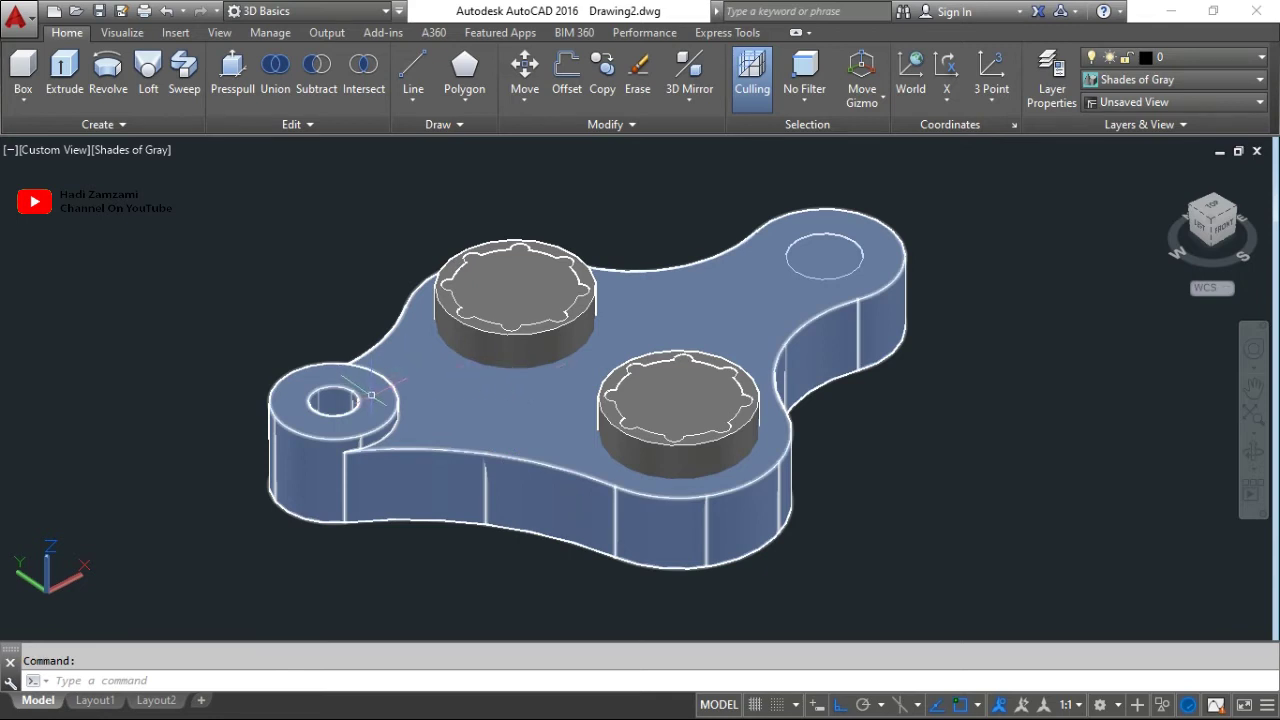
# Subtract the hole cylinder from the right lug of the bracket.
pyautogui.press('Escape')
pyautogui.write('su')
pyautogui.press('Return')
pyautogui.click(897, 238)
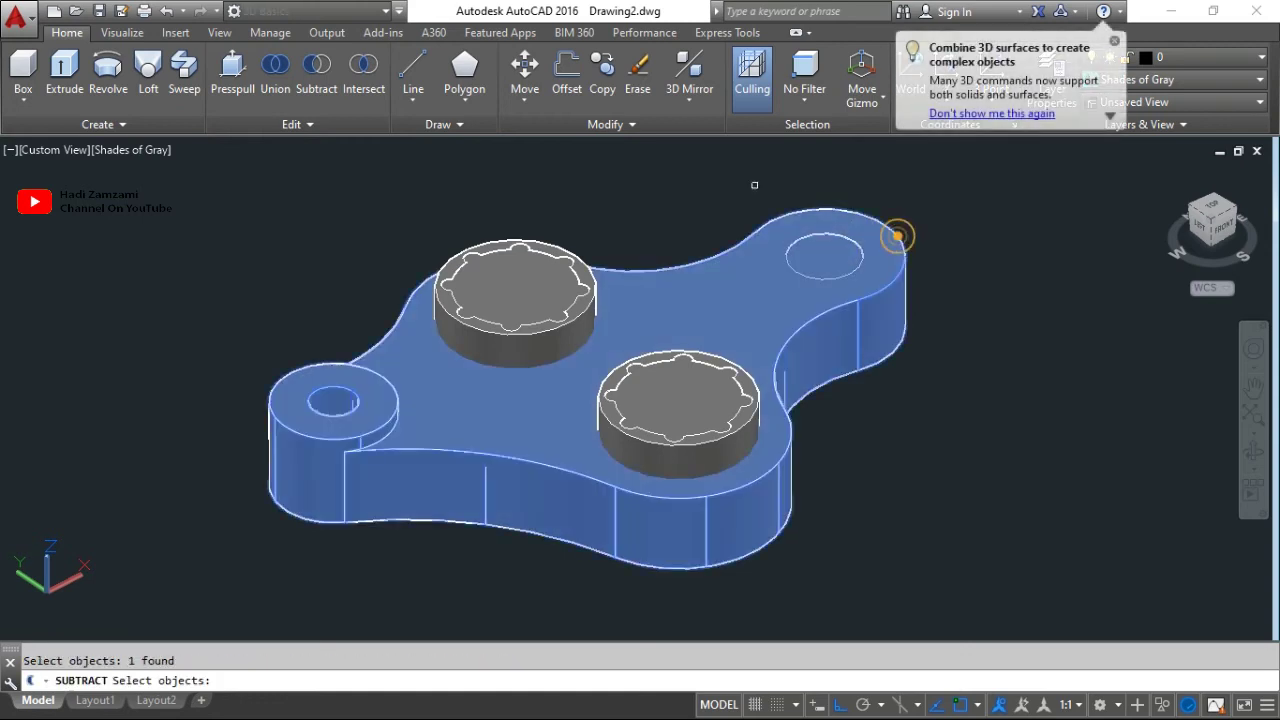
pyautogui.press('Return')
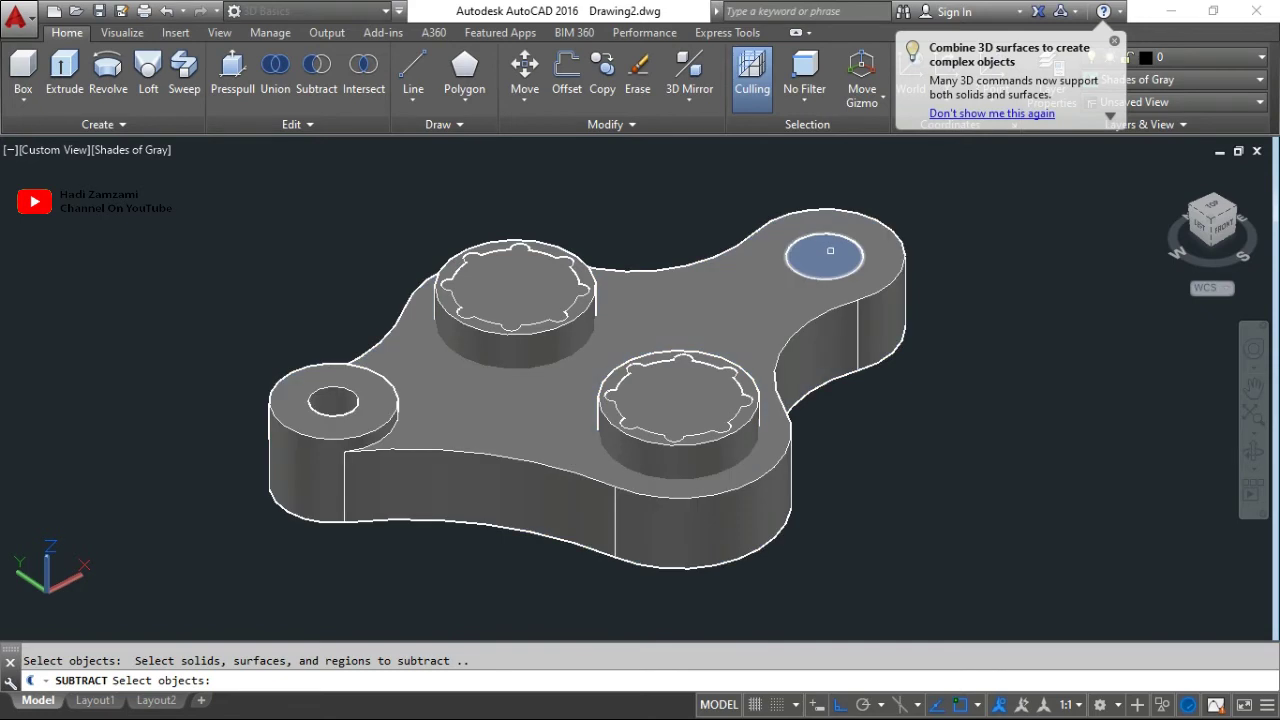
pyautogui.click(833, 251)
pyautogui.press('Return')
pyautogui.moveTo(923, 294)
pyautogui.mouseDown(button='middle')
pyautogui.moveTo(849, 445)
pyautogui.moveTo(803, 589)
pyautogui.moveTo(783, 429)
pyautogui.moveTo(669, 506)
pyautogui.moveTo(650, 429)
pyautogui.moveTo(780, 348)
pyautogui.mouseUp(button='middle')
pyautogui.press('Escape')
pyautogui.write('su')
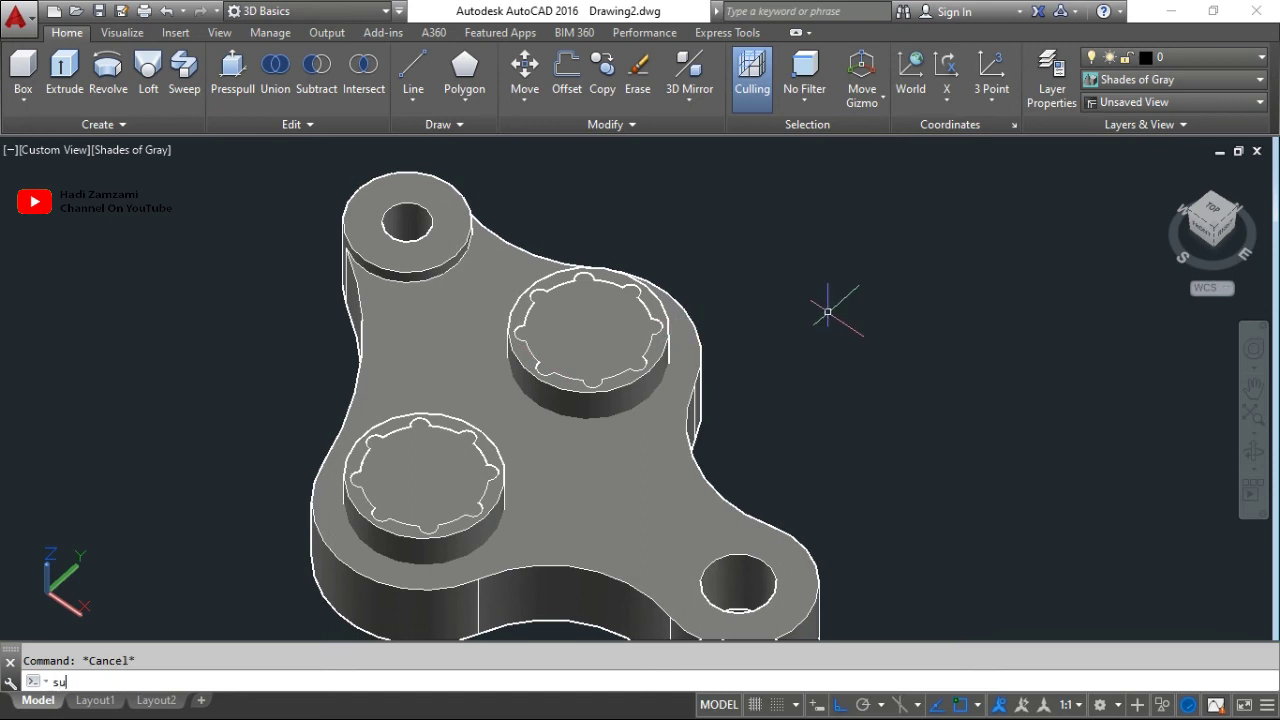
# Subtract both splined cores from the bracket and upper boss to hollow the hubs.
pyautogui.press('Return')
pyautogui.click(693, 420)
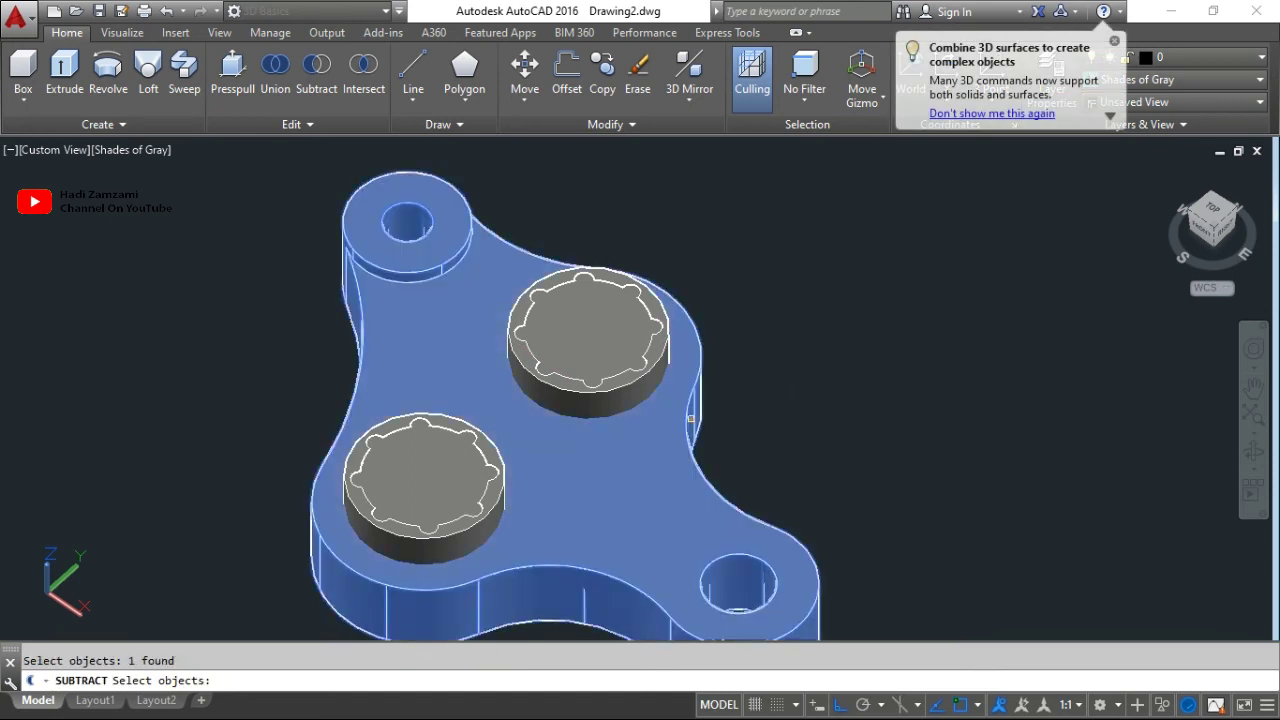
pyautogui.click(665, 348)
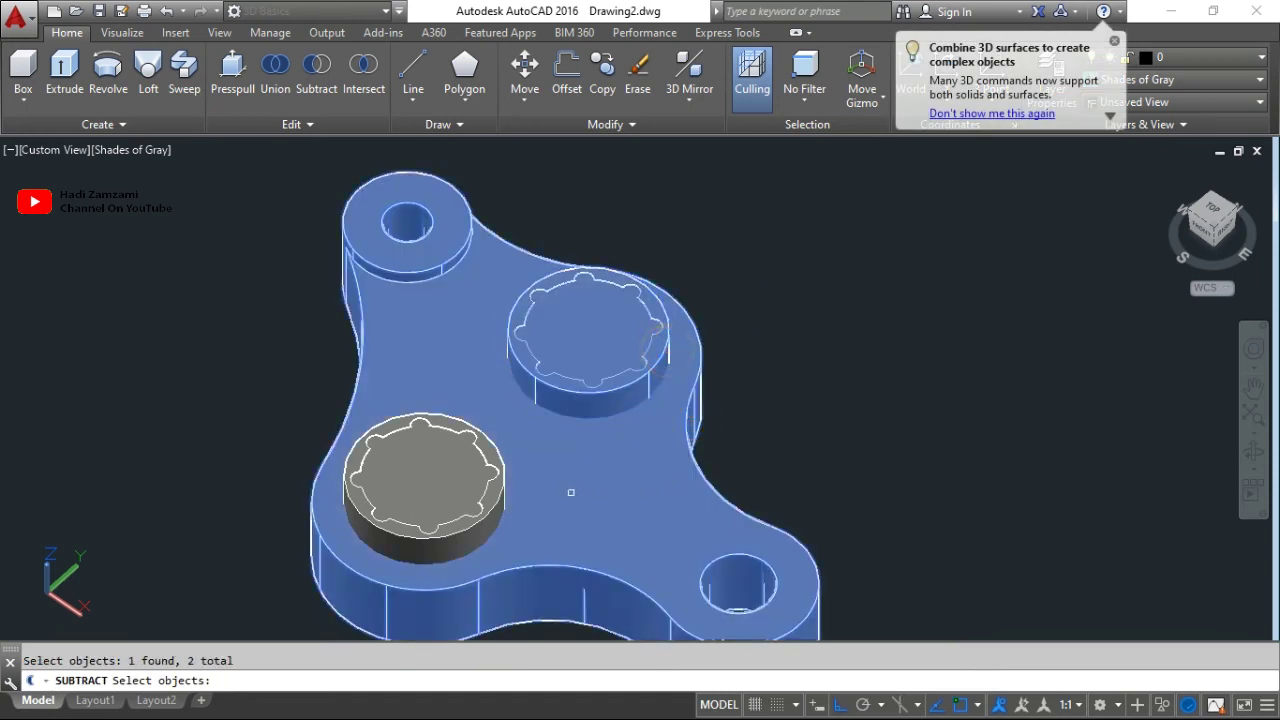
pyautogui.press('Return')
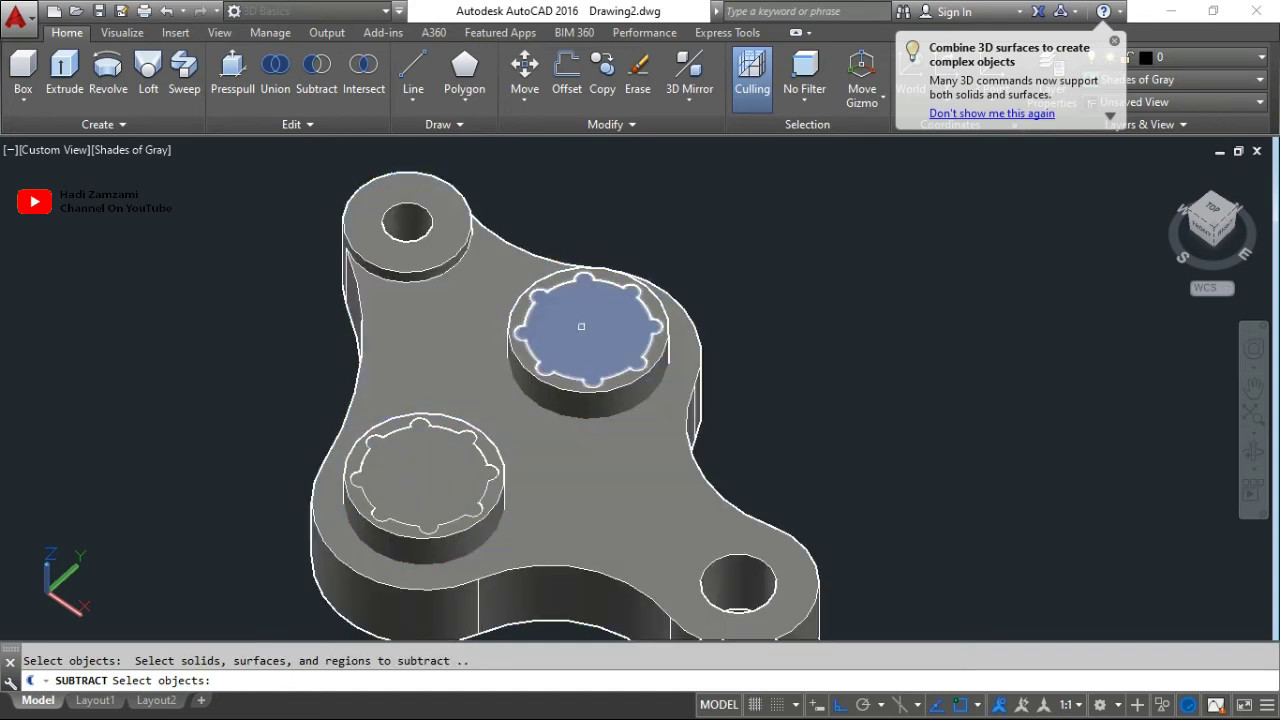
pyautogui.click(625, 312)
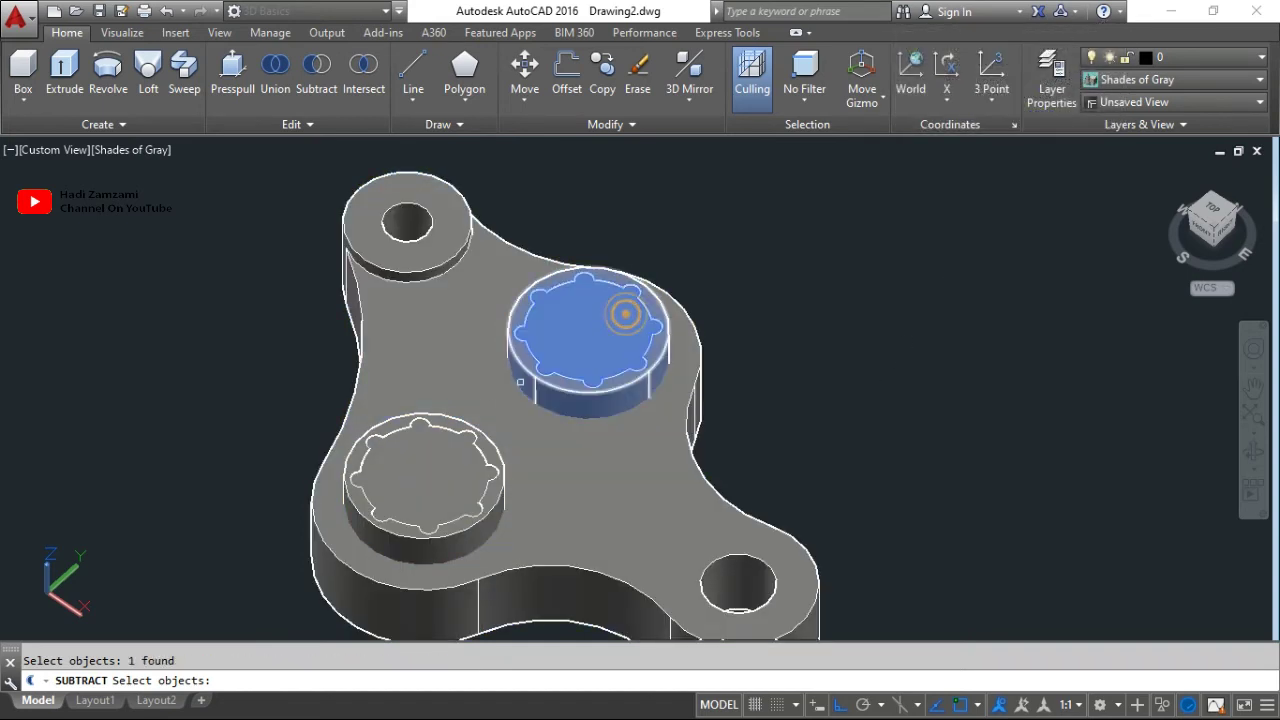
pyautogui.click(475, 445)
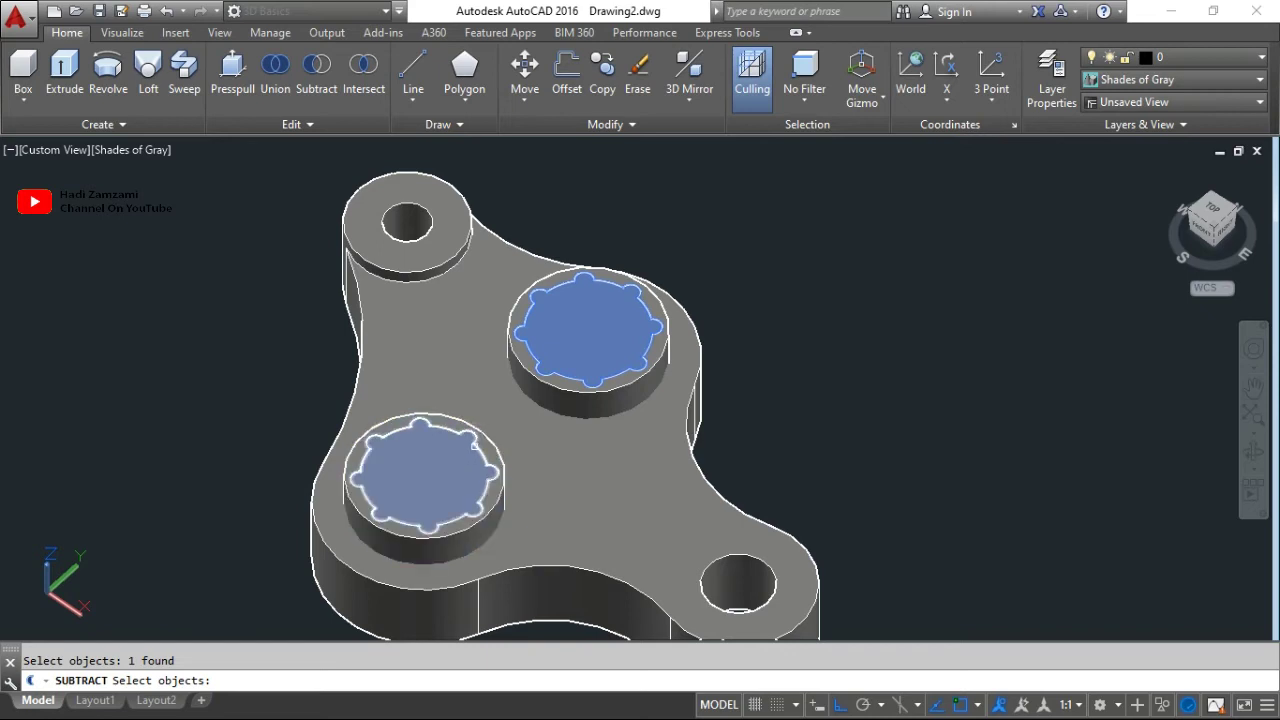
pyautogui.press('Return')
pyautogui.moveTo(969, 319)
pyautogui.keyDown('shift'); pyautogui.mouseDown(button='middle')
pyautogui.moveTo(812, 540)
pyautogui.moveTo(600, 400)
pyautogui.moveTo(491, 371)
pyautogui.moveTo(474, 446)
pyautogui.moveTo(771, 403)
pyautogui.moveTo(514, 394)
pyautogui.moveTo(314, 366)
pyautogui.moveTo(602, 428)
pyautogui.moveTo(663, 309)
pyautogui.moveTo(331, 331)
pyautogui.mouseUp(button='middle'); pyautogui.keyUp('shift')
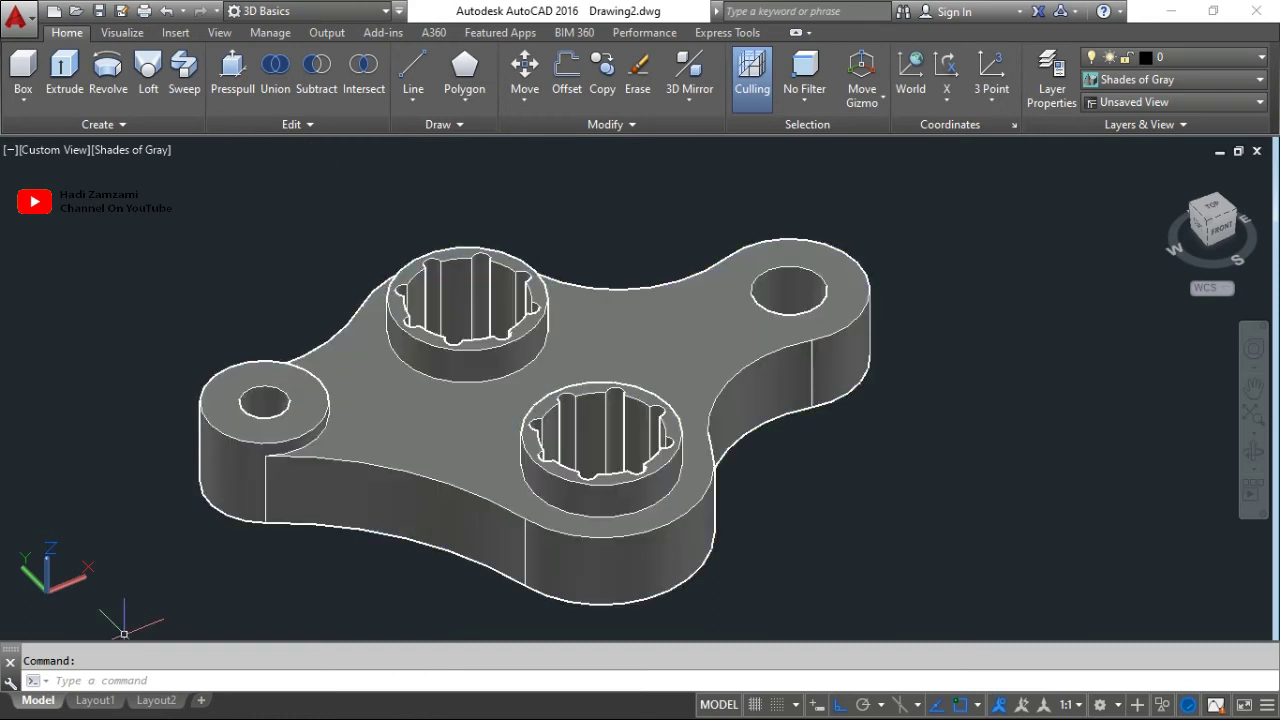
pyautogui.click(92, 700)
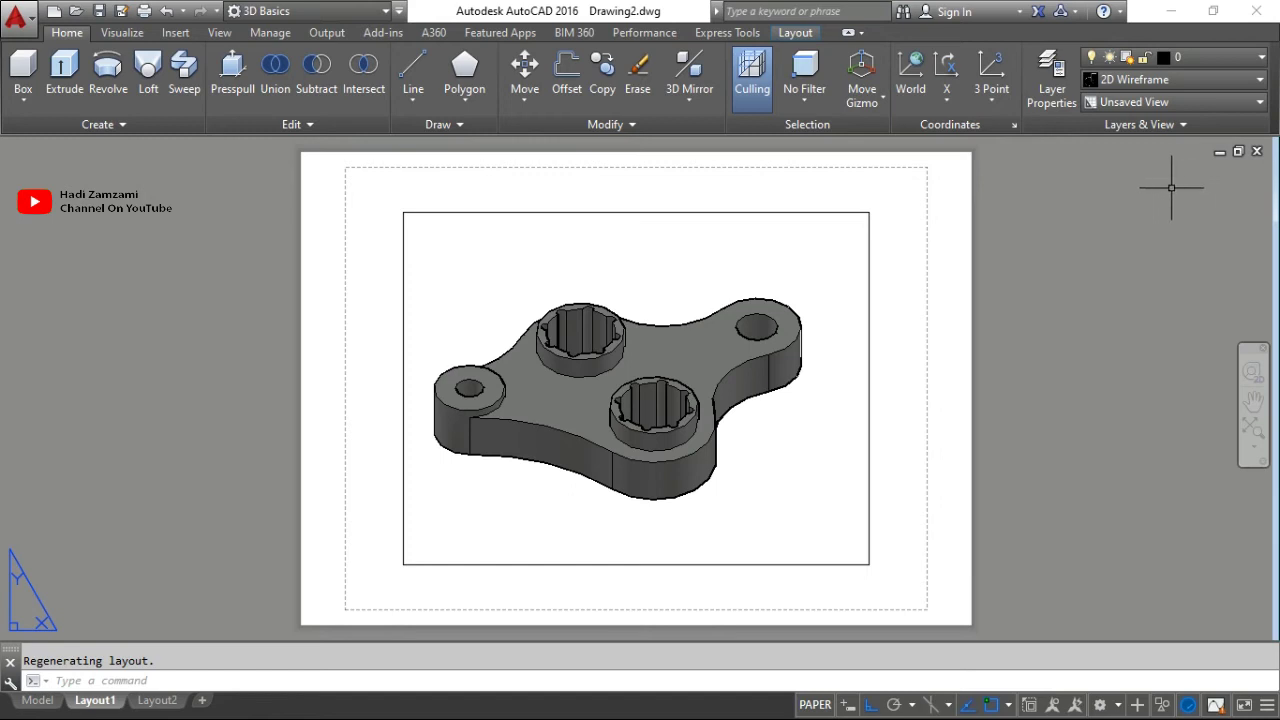
pyautogui.click(793, 32)
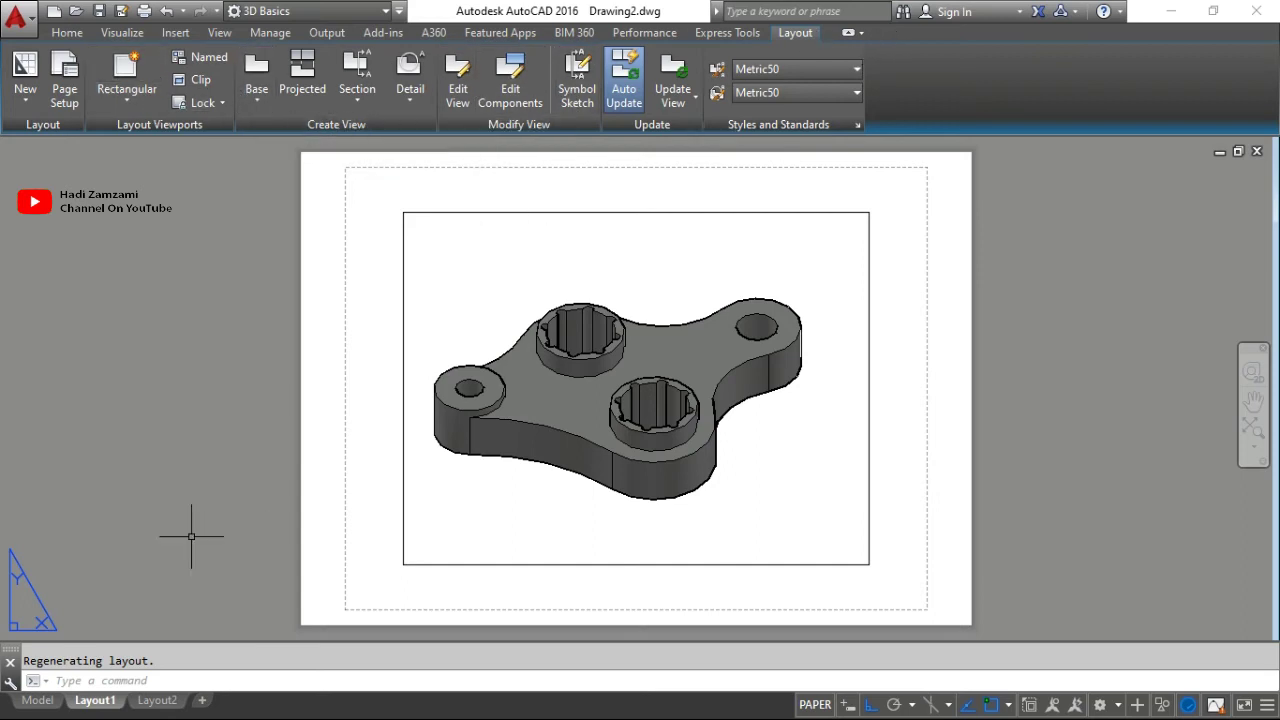
pyautogui.click(37, 701)
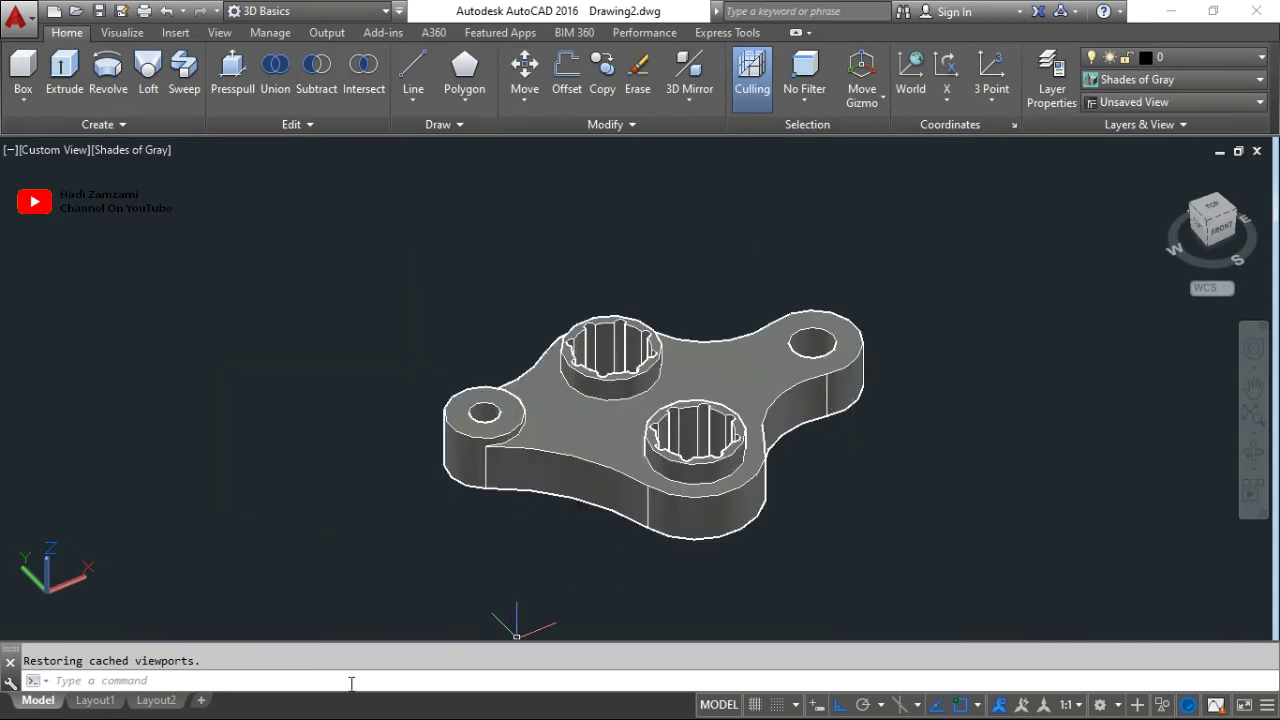
pyautogui.click(95, 700)
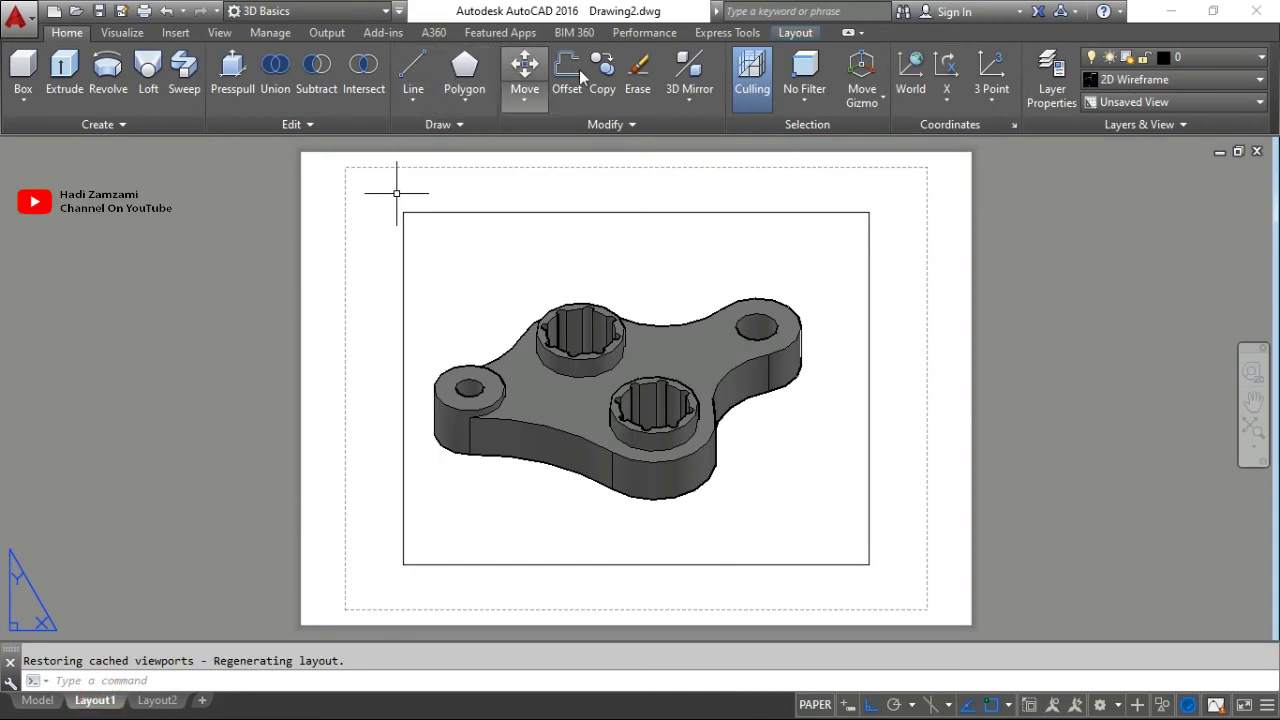
pyautogui.click(797, 33)
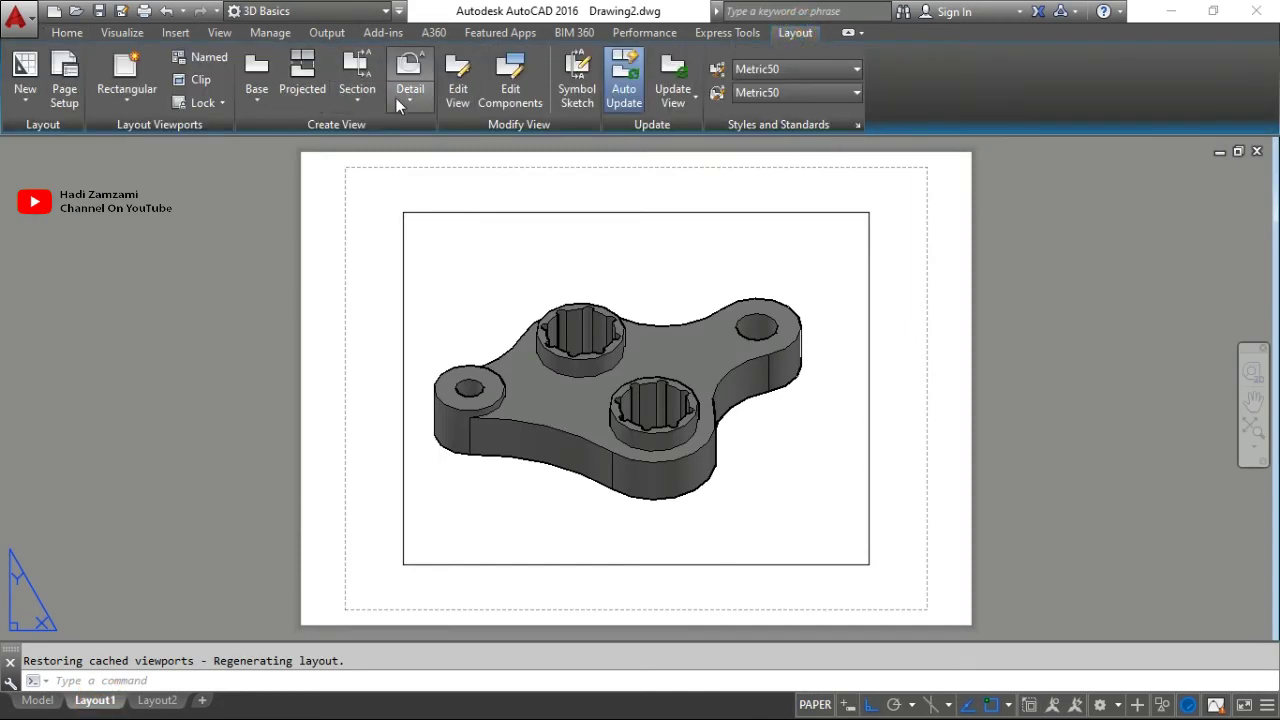
pyautogui.click(252, 108)
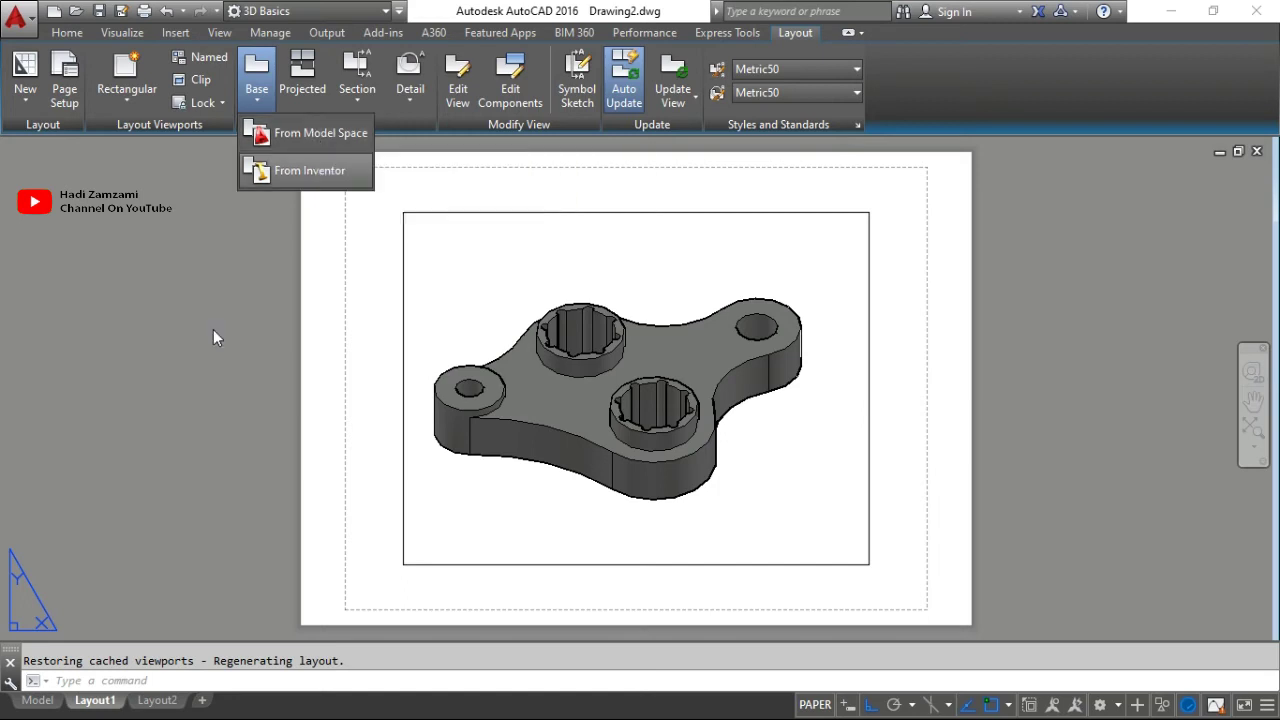
pyautogui.click(37, 700)
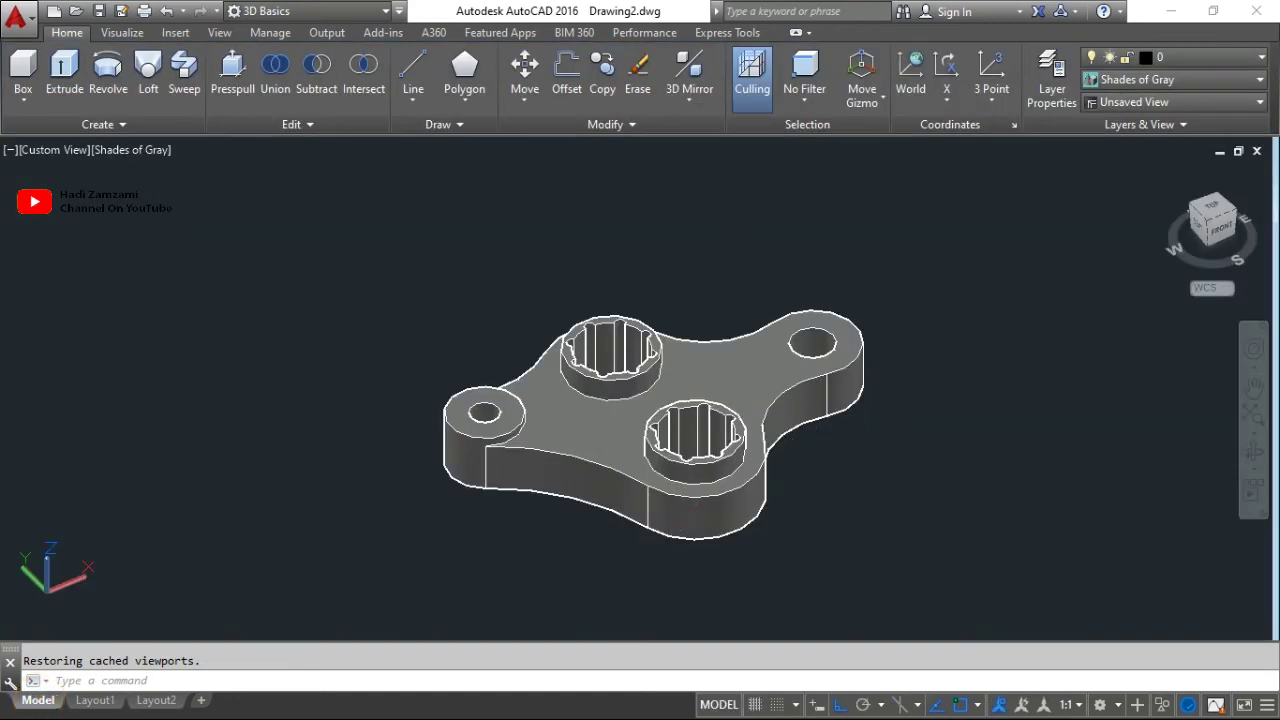
pyautogui.moveTo(819, 459); pyautogui.dragTo(683, 463, button='middle')
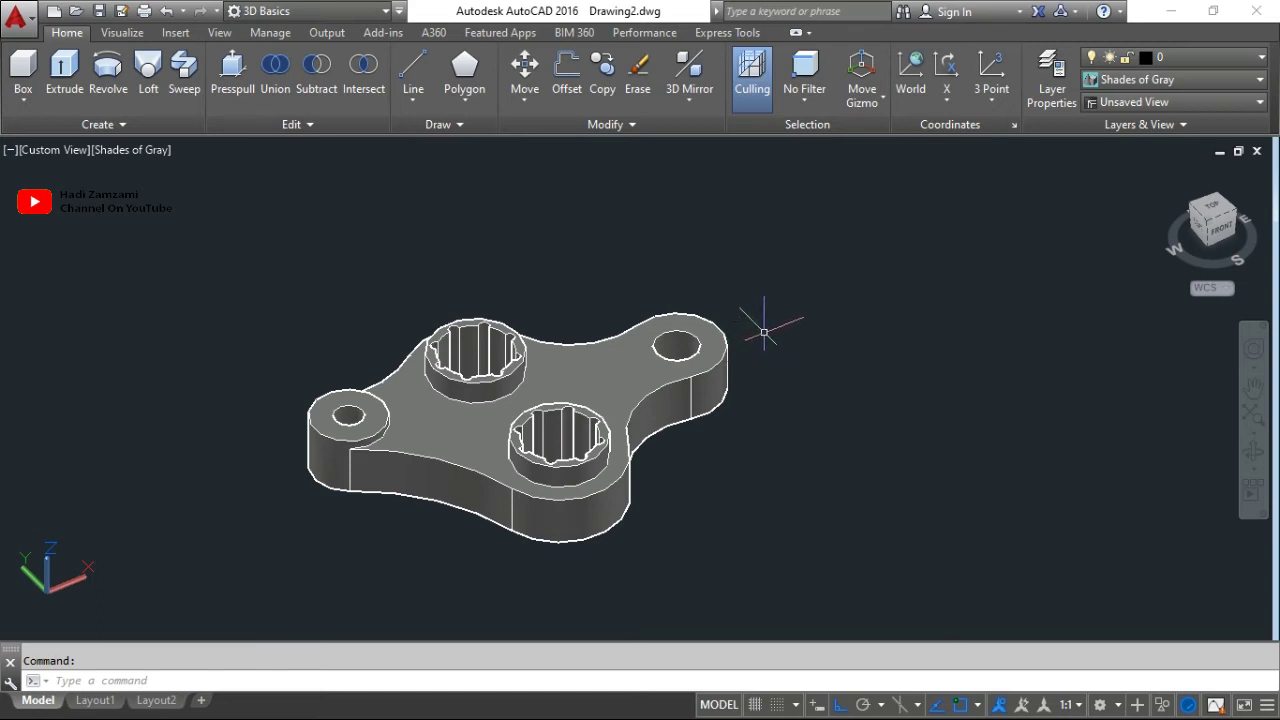
# From the Model tab, launch VIEWBASE to begin a base view of the bracket.
pyautogui.click(95, 700)
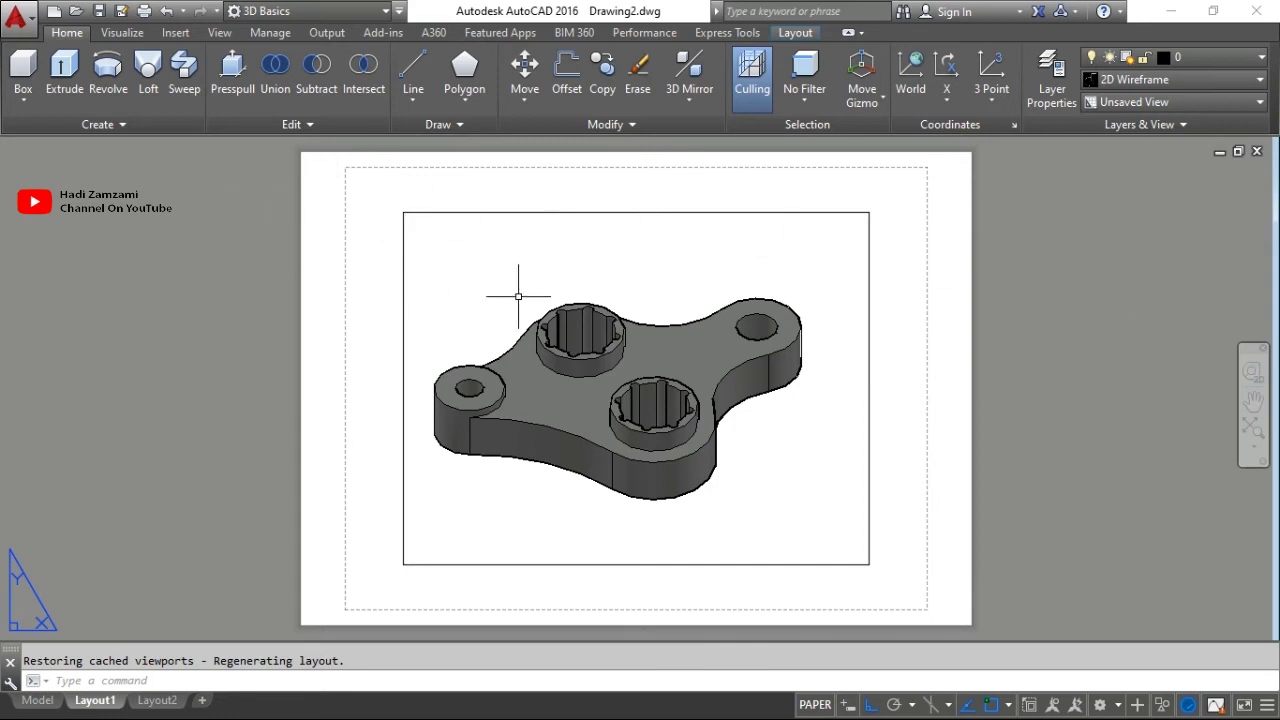
pyautogui.click(37, 700)
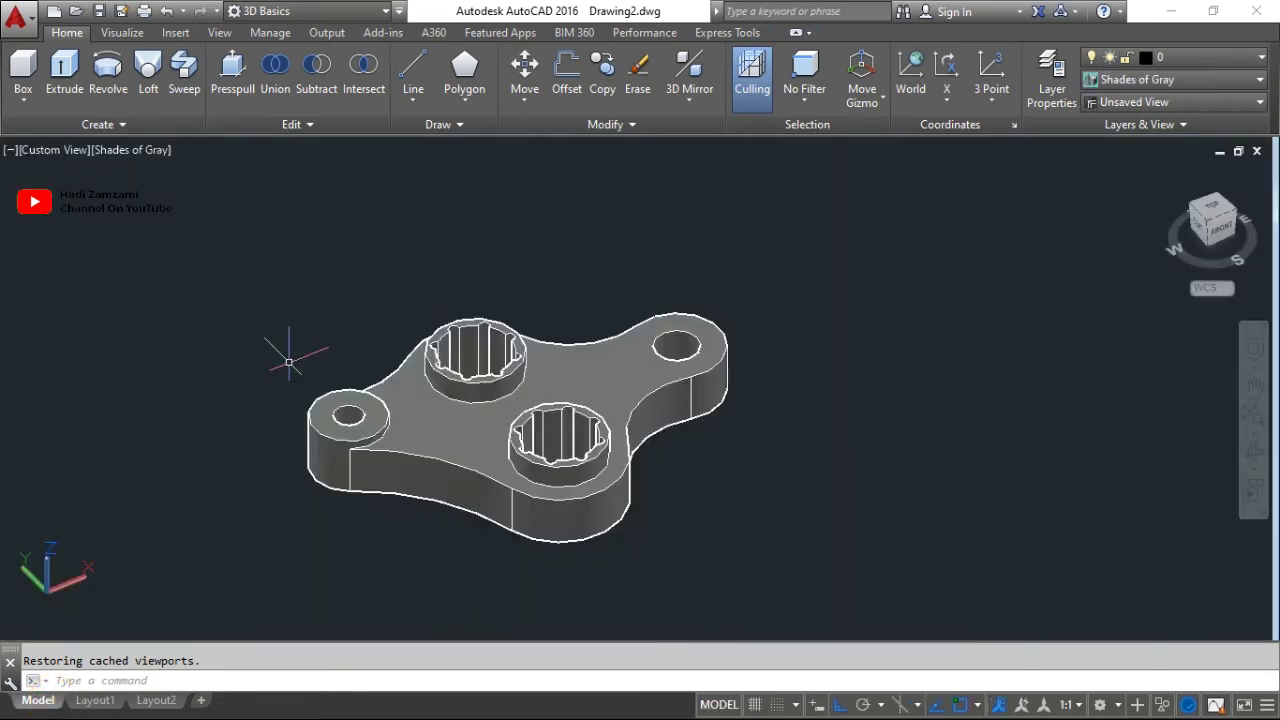
pyautogui.press('Escape')
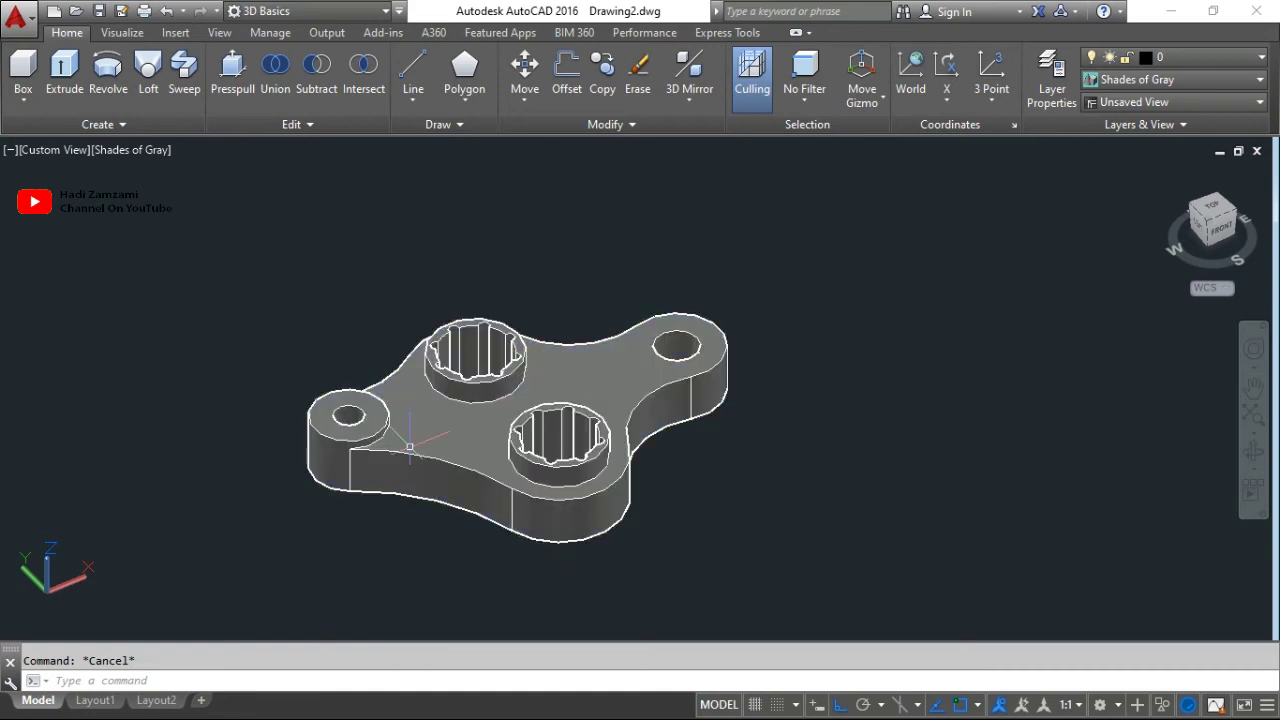
pyautogui.write('v')
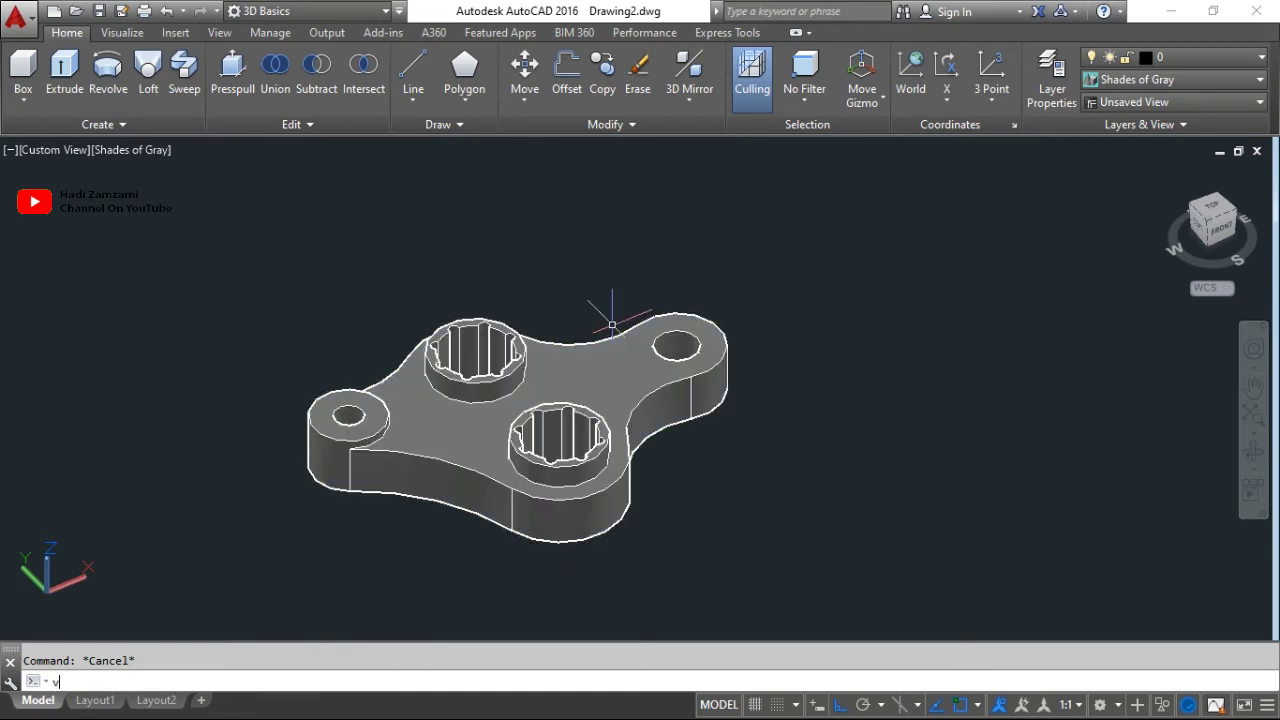
pyautogui.write('base')
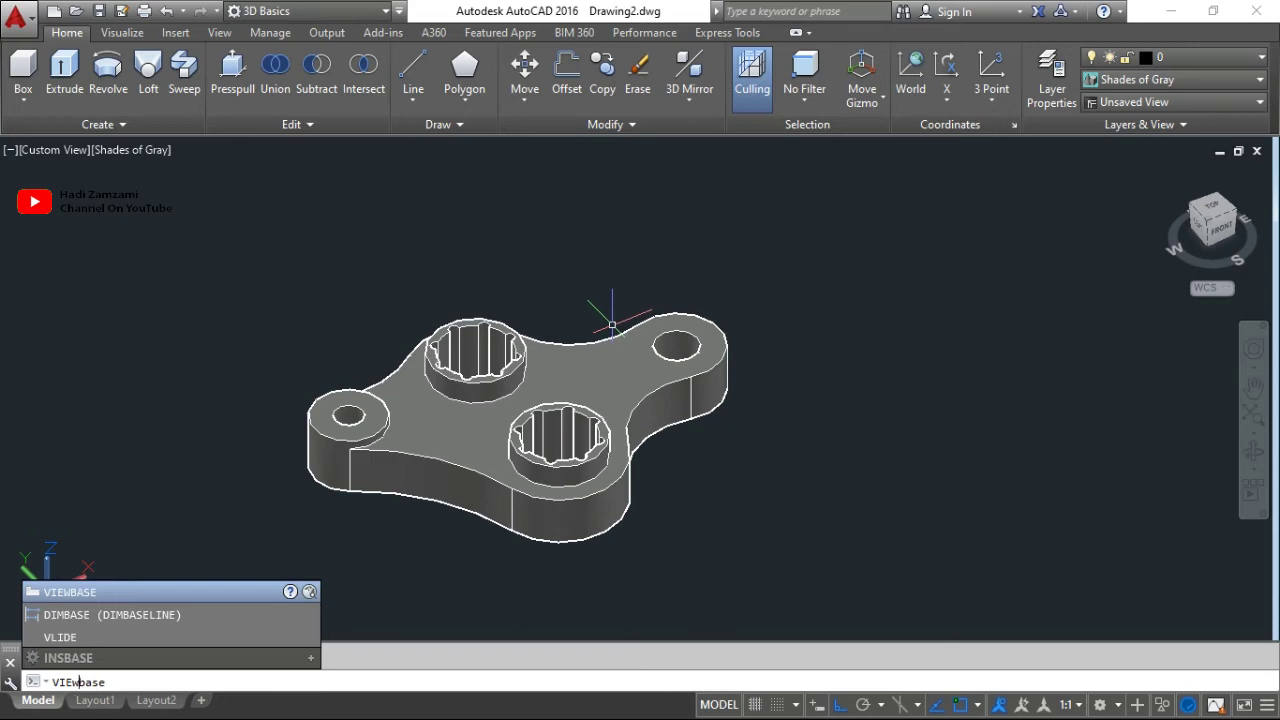
pyautogui.write('ba')
pyautogui.press('Escape')
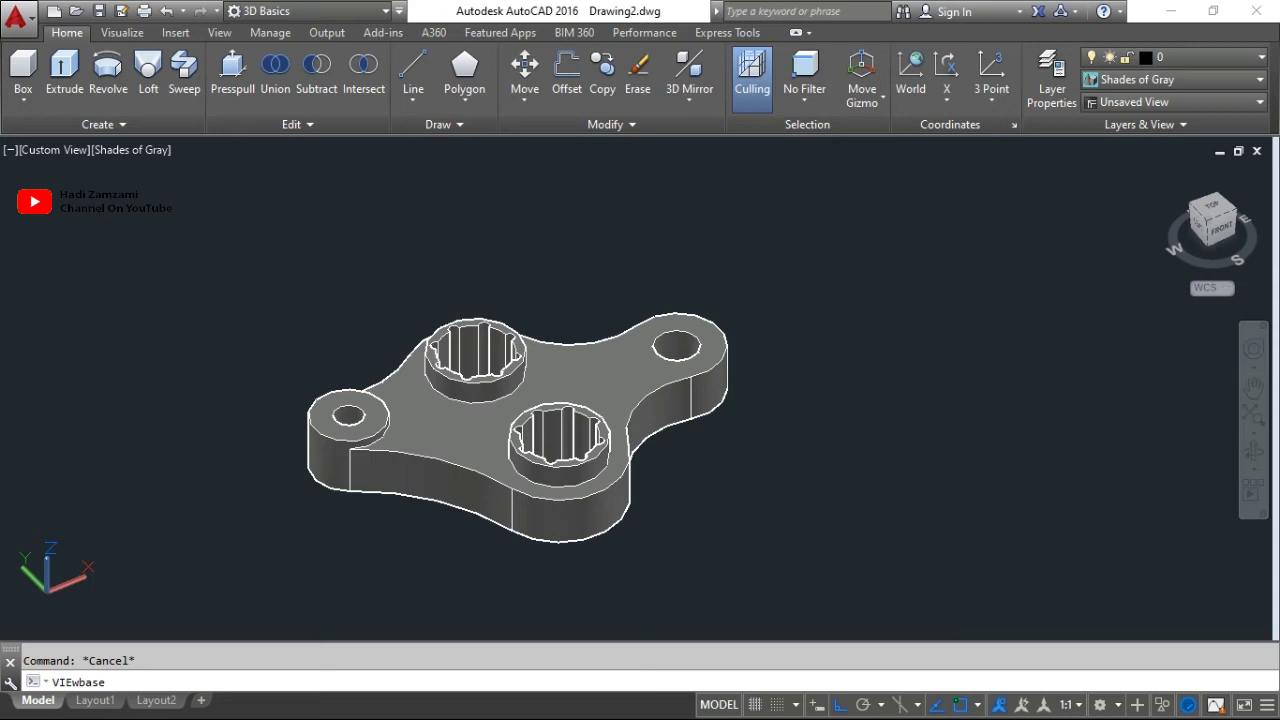
pyautogui.press('Return')
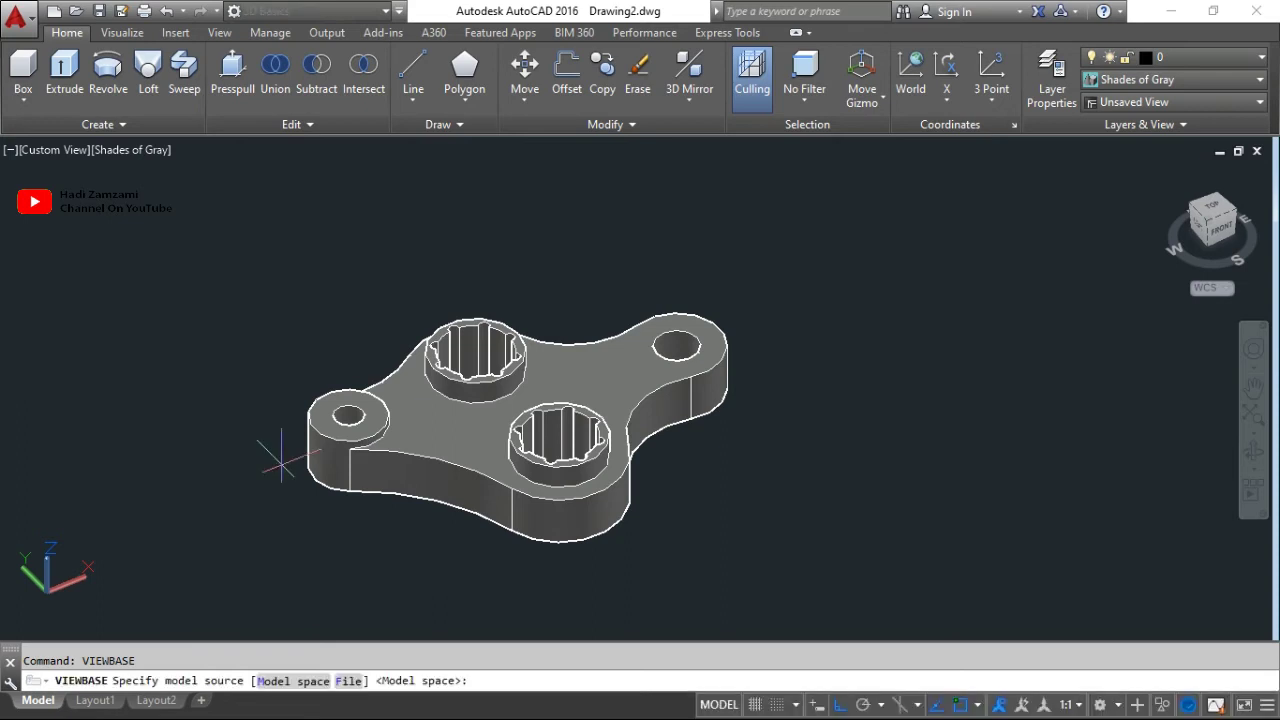
pyautogui.scroll(-2, 266, 554)
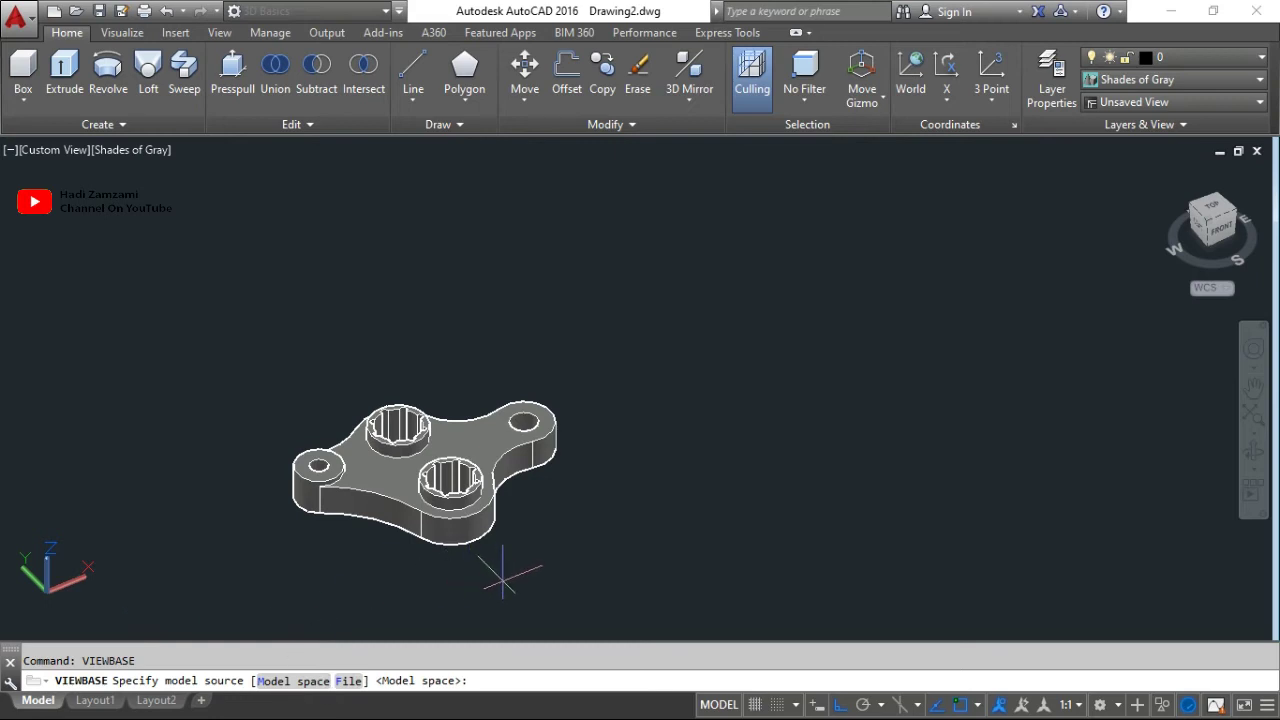
pyautogui.press('Return')
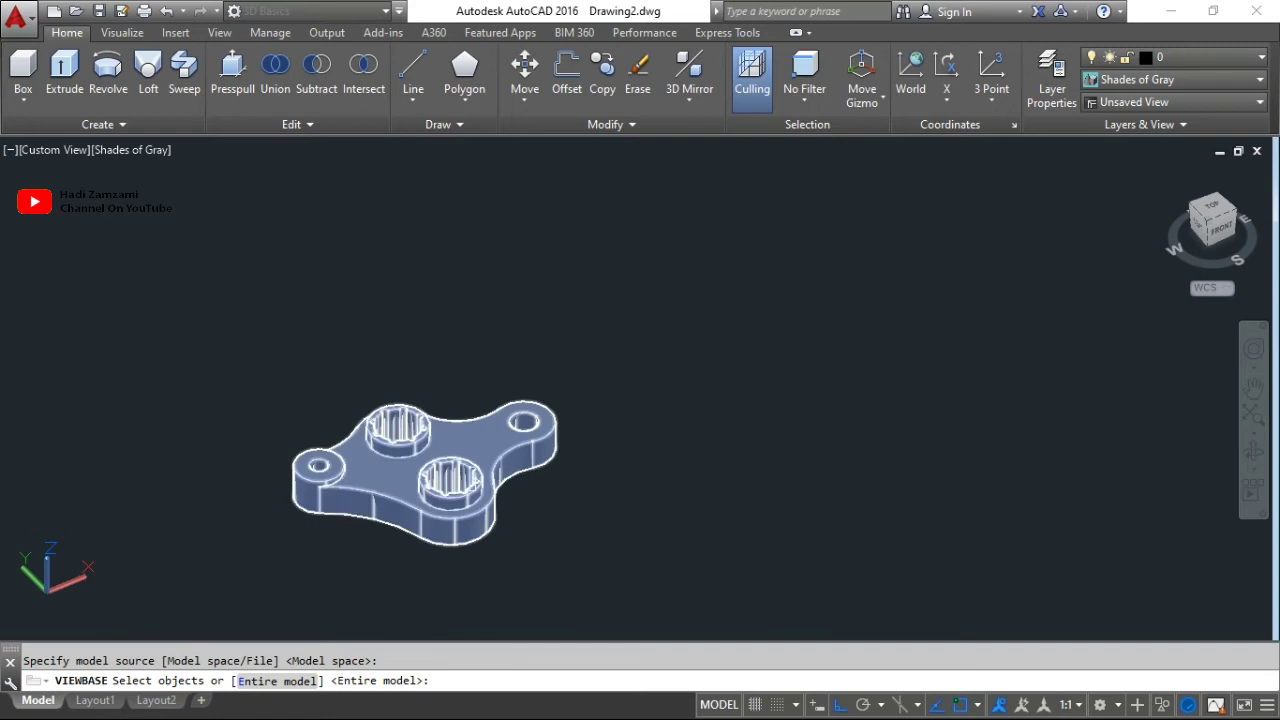
pyautogui.click(556, 449)
pyautogui.press('Return')
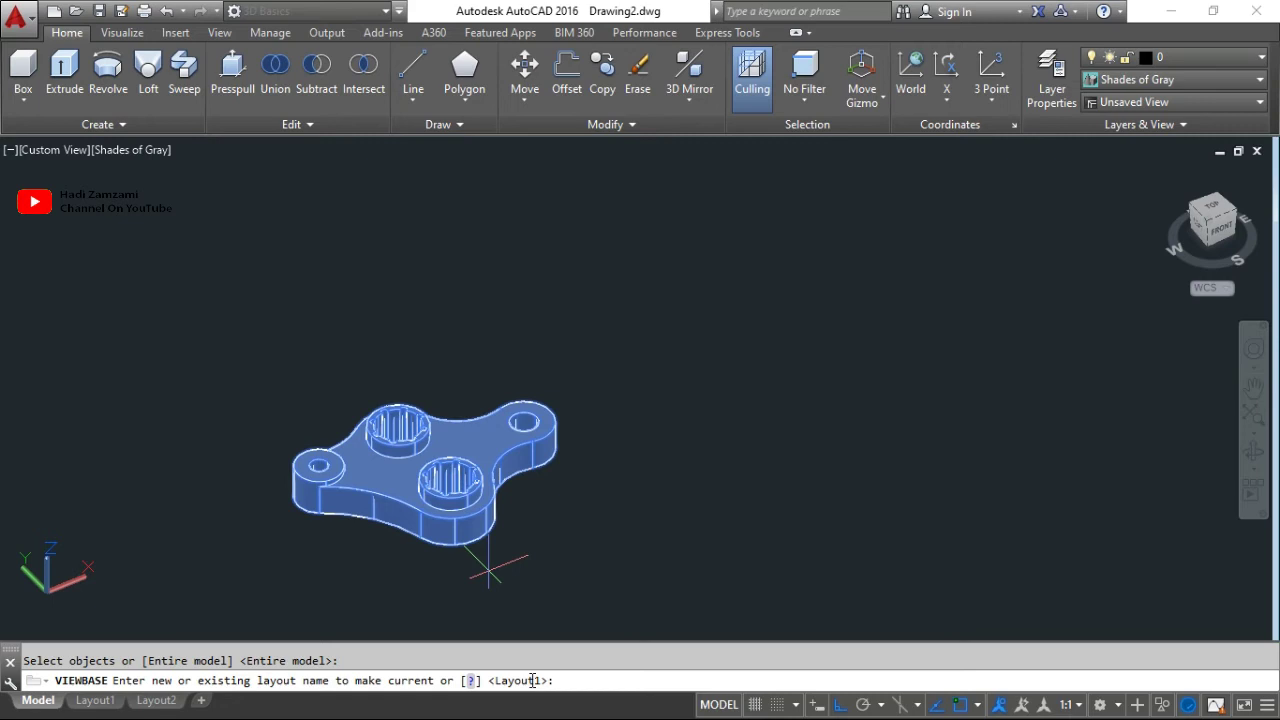
pyautogui.press('Return')
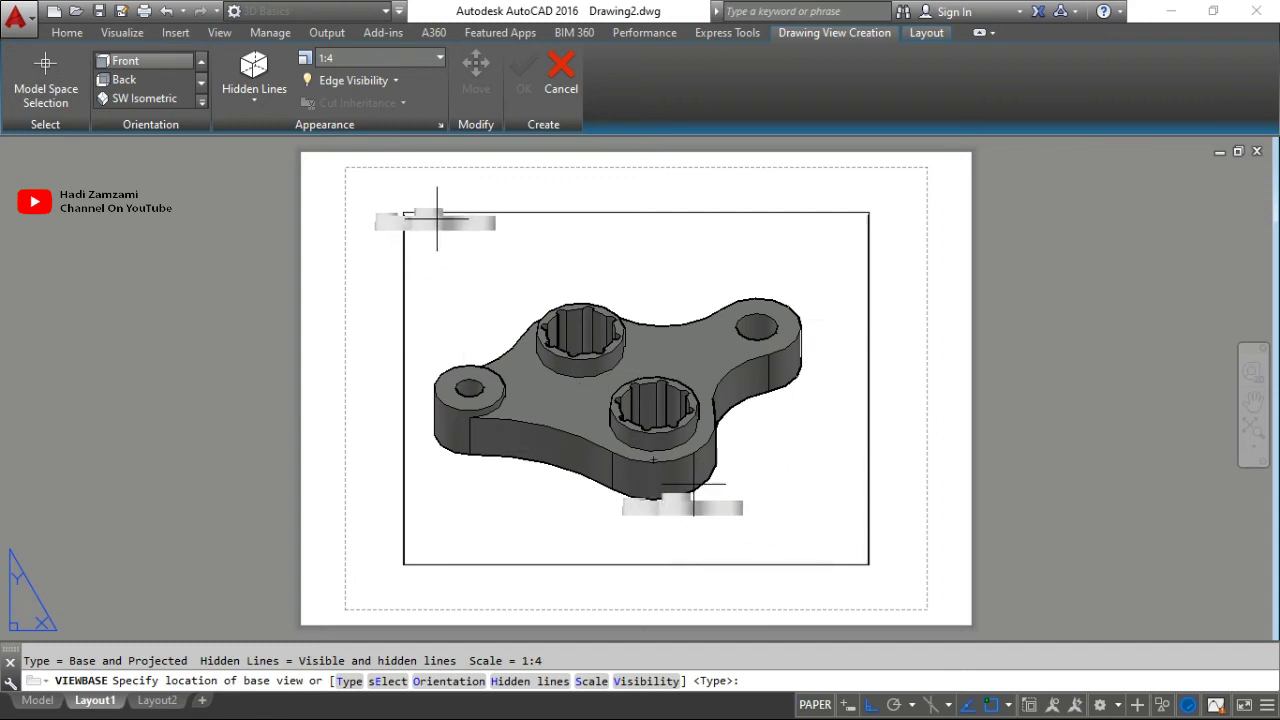
pyautogui.click(440, 212)
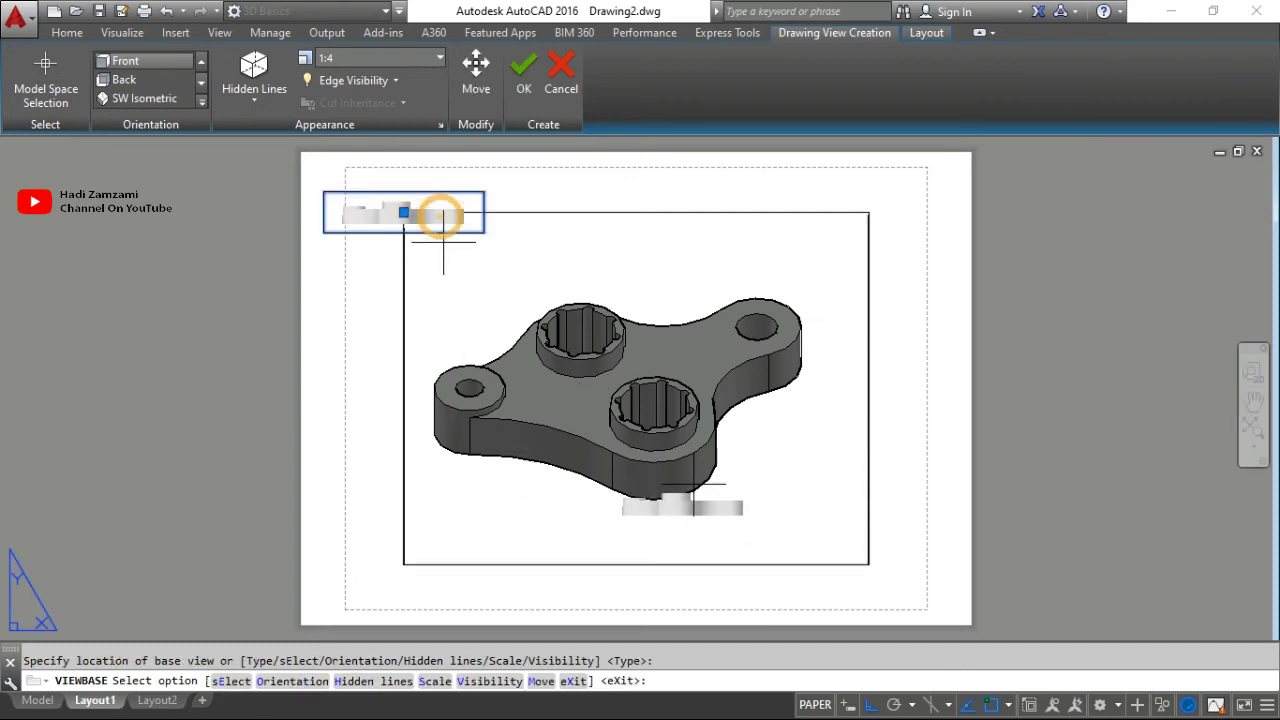
pyautogui.click(523, 98)
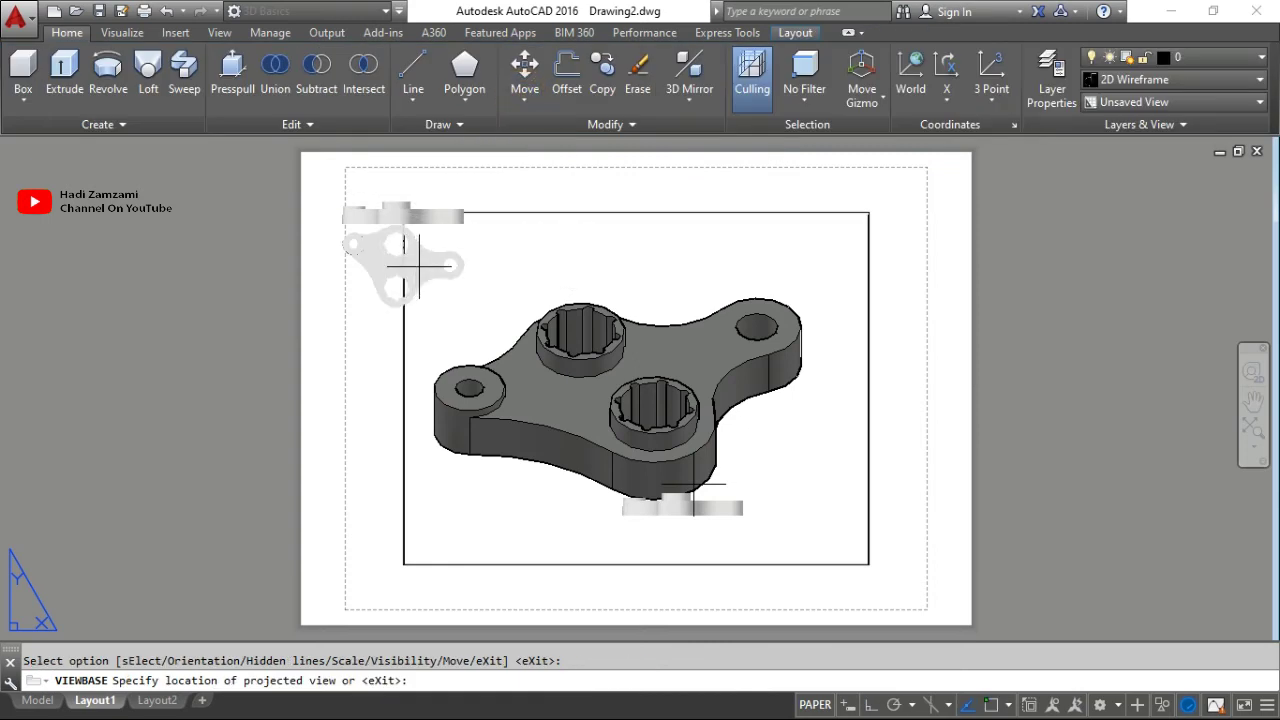
pyautogui.press('Escape')
pyautogui.hotkey('ctrl', 'pageup')
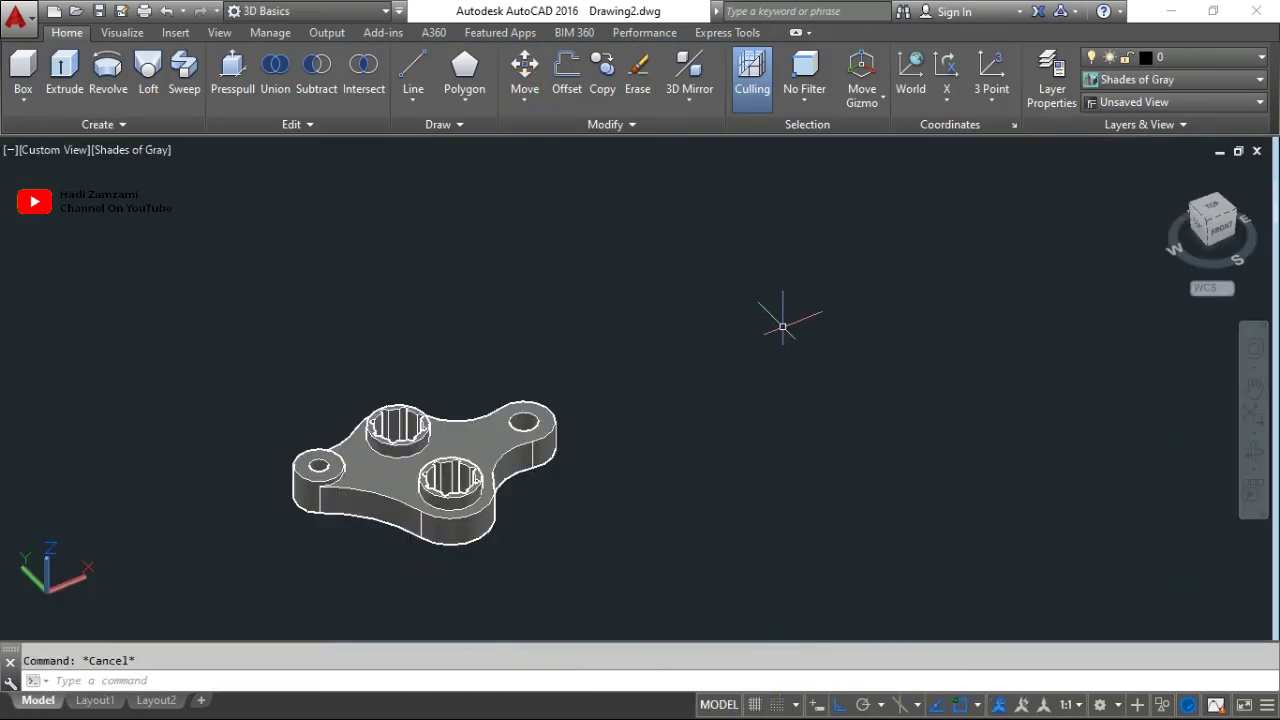
# Erase the shaded bracket viewport from Layout1, then go back to the Model tab.
pyautogui.click(95, 700)
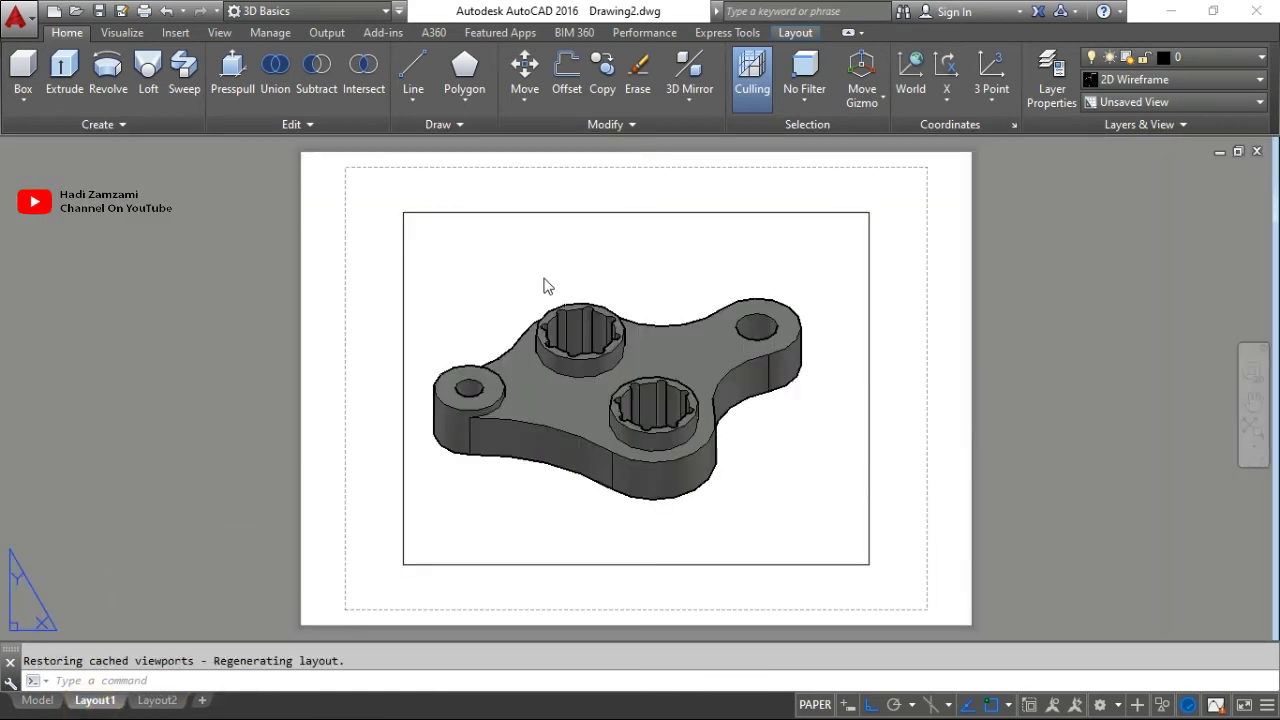
pyautogui.click(894, 229)
pyautogui.click(808, 200)
pyautogui.press('Escape')
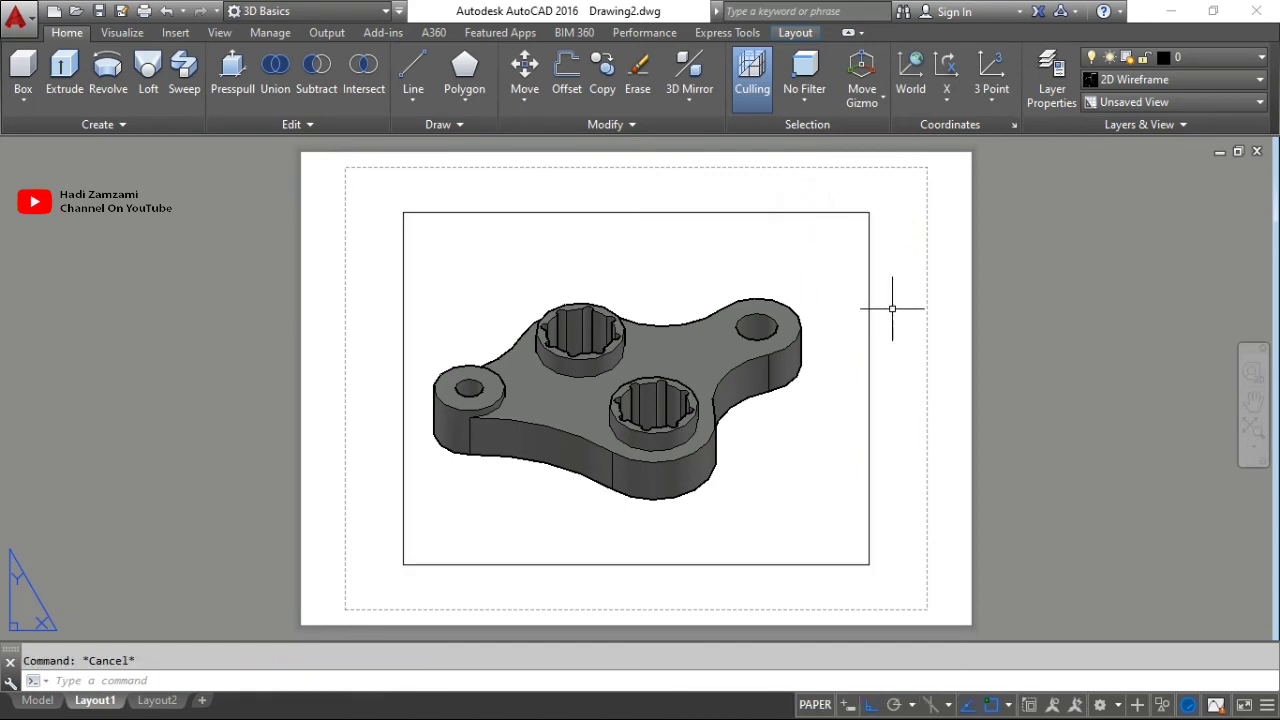
pyautogui.write('e')
pyautogui.press('Return')
pyautogui.click(908, 309)
pyautogui.click(711, 200)
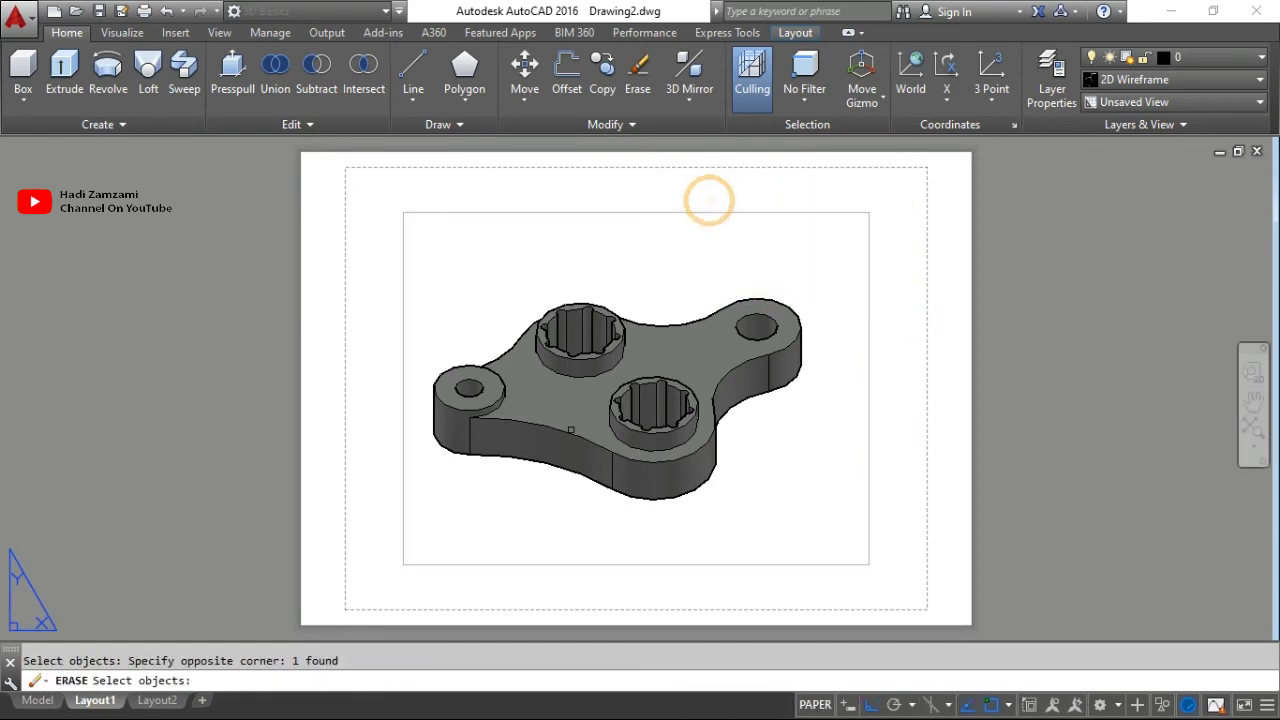
pyautogui.press('Return')
pyautogui.click(37, 700)
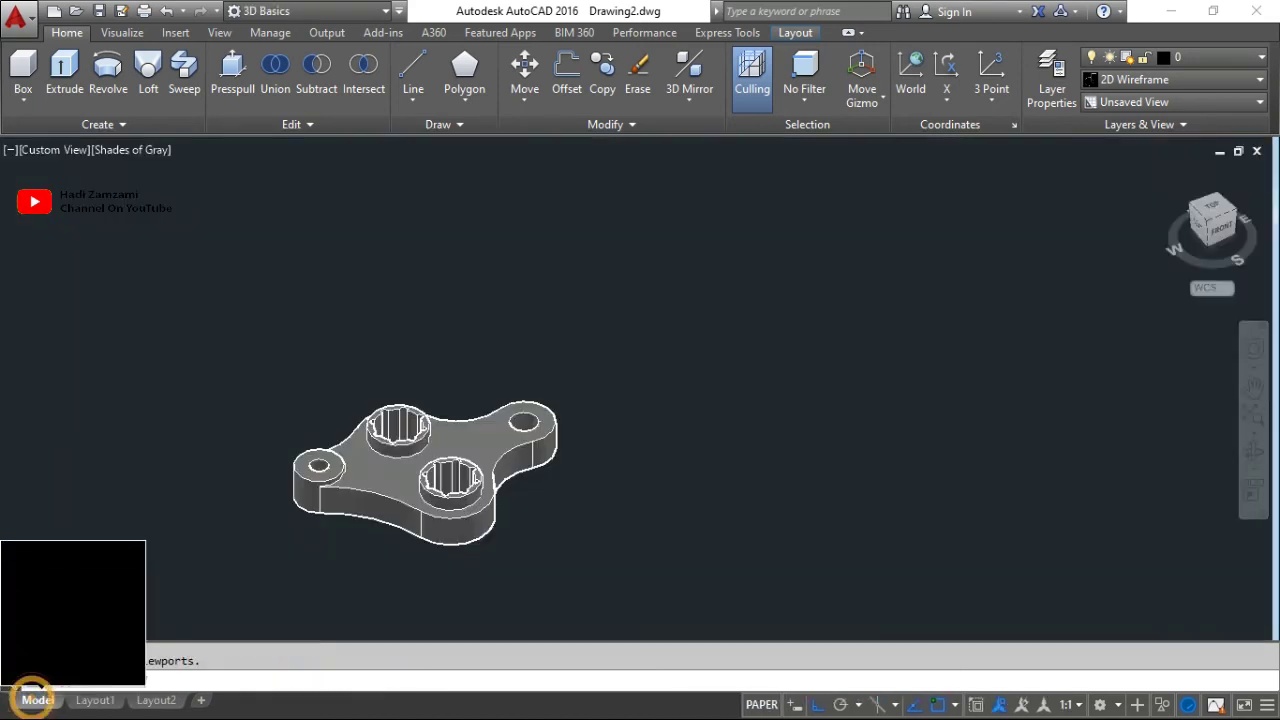
# Run VIEWBASE from model space, selecting the bracket and targeting Layout1.
pyautogui.write('viwe')
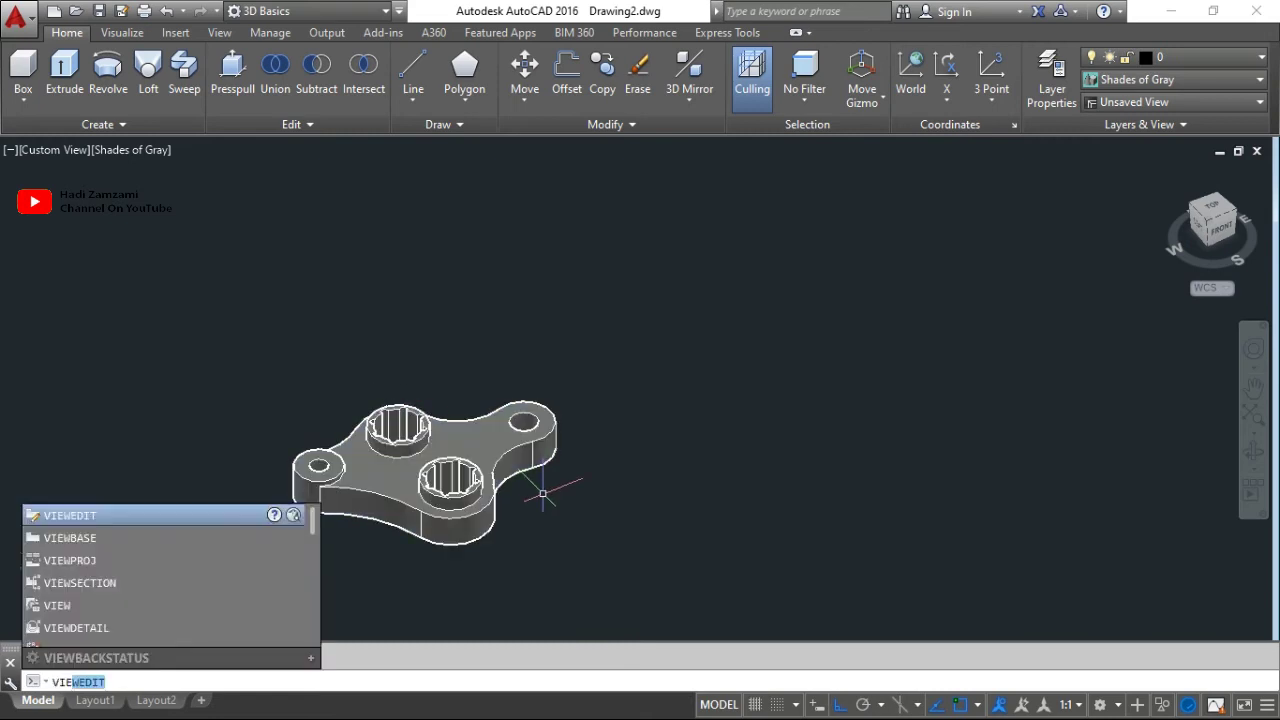
pyautogui.write('wbas')
pyautogui.press('Return')
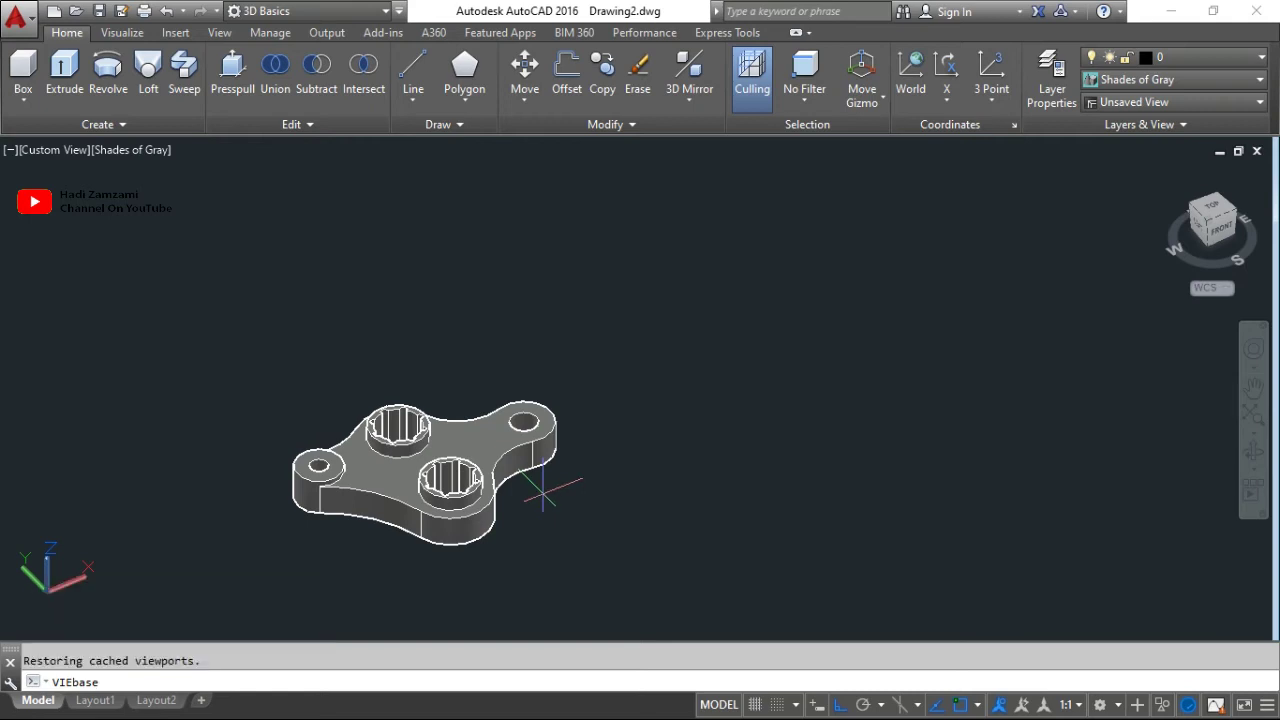
pyautogui.press('Return')
pyautogui.click(551, 561)
pyautogui.click(284, 348)
pyautogui.press('Return')
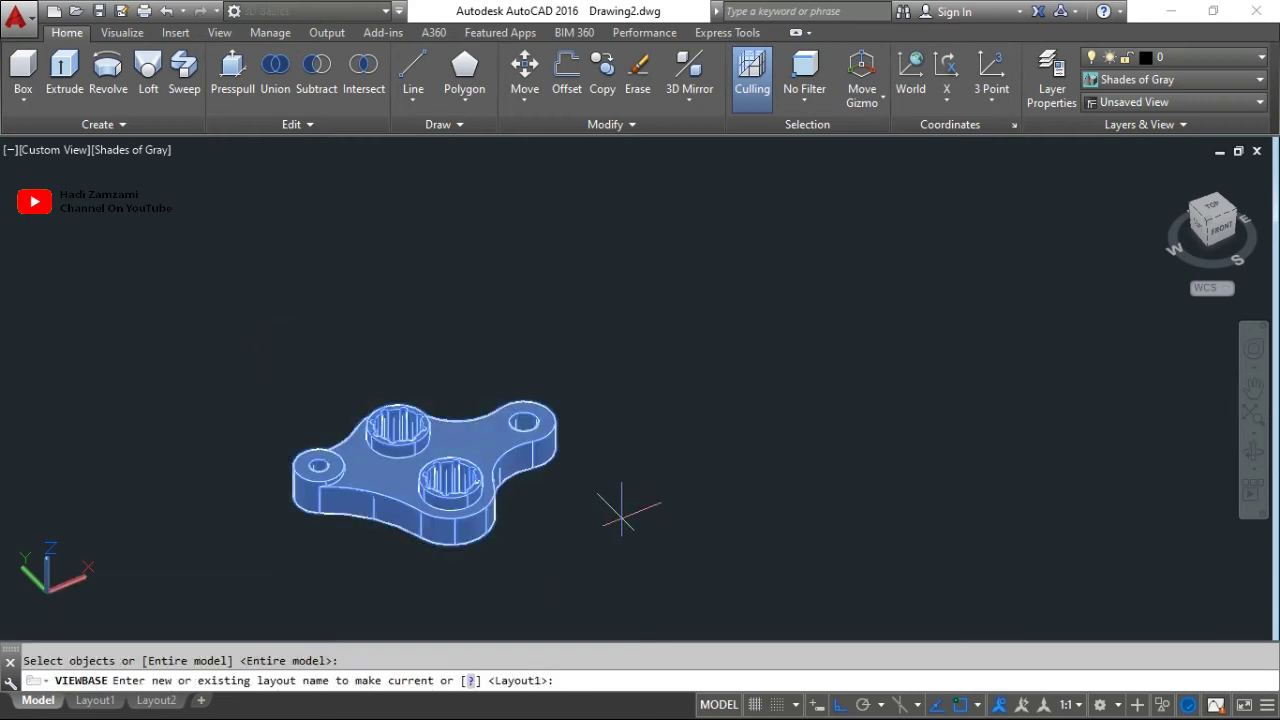
pyautogui.press('Return')
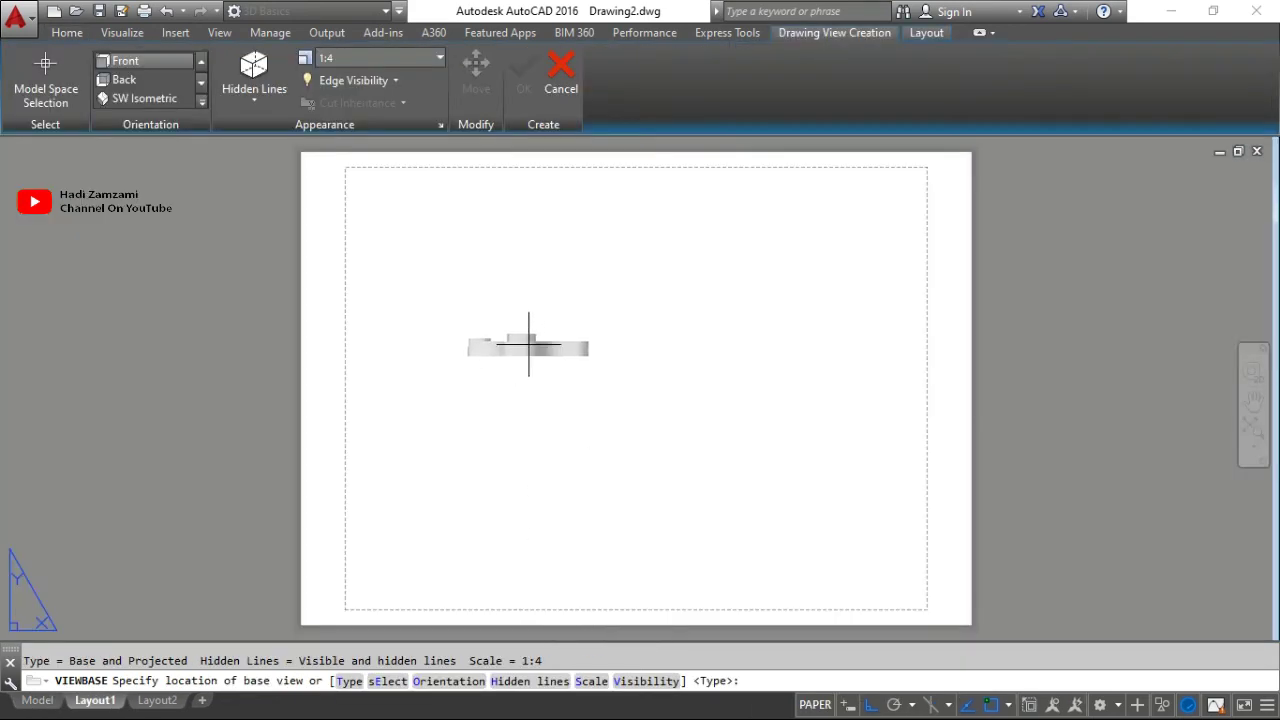
# Place the front view at the sheet's upper left with a projected top view below it.
pyautogui.click(471, 240)
pyautogui.press('Return')
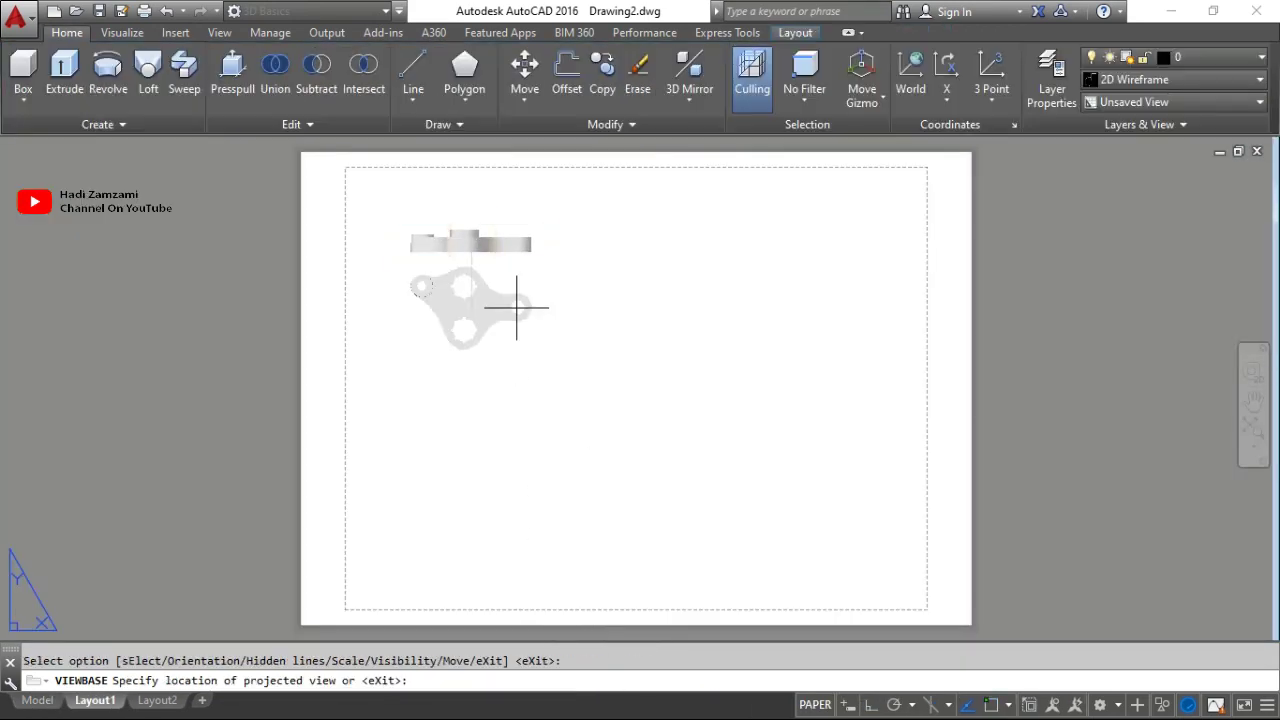
pyautogui.click(614, 338)
pyautogui.press('Return')
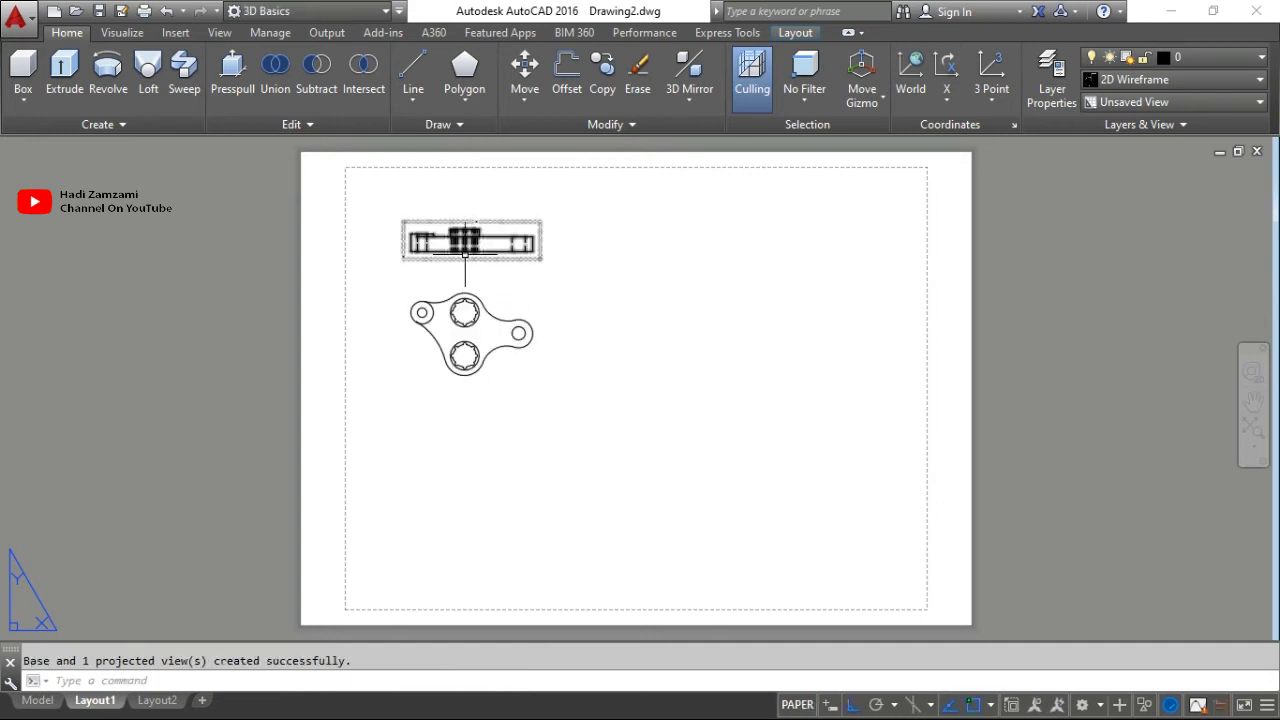
pyautogui.scroll(5, 523, 294)
pyautogui.scroll(-3, 567, 309)
pyautogui.moveTo(567, 309); pyautogui.dragTo(571, 349, button='middle')
pyautogui.scroll(2, 586, 329)
pyautogui.scroll(-2, 583, 330)
# Project an isometric view from the front view, placed to its right.
pyautogui.click(523, 284)
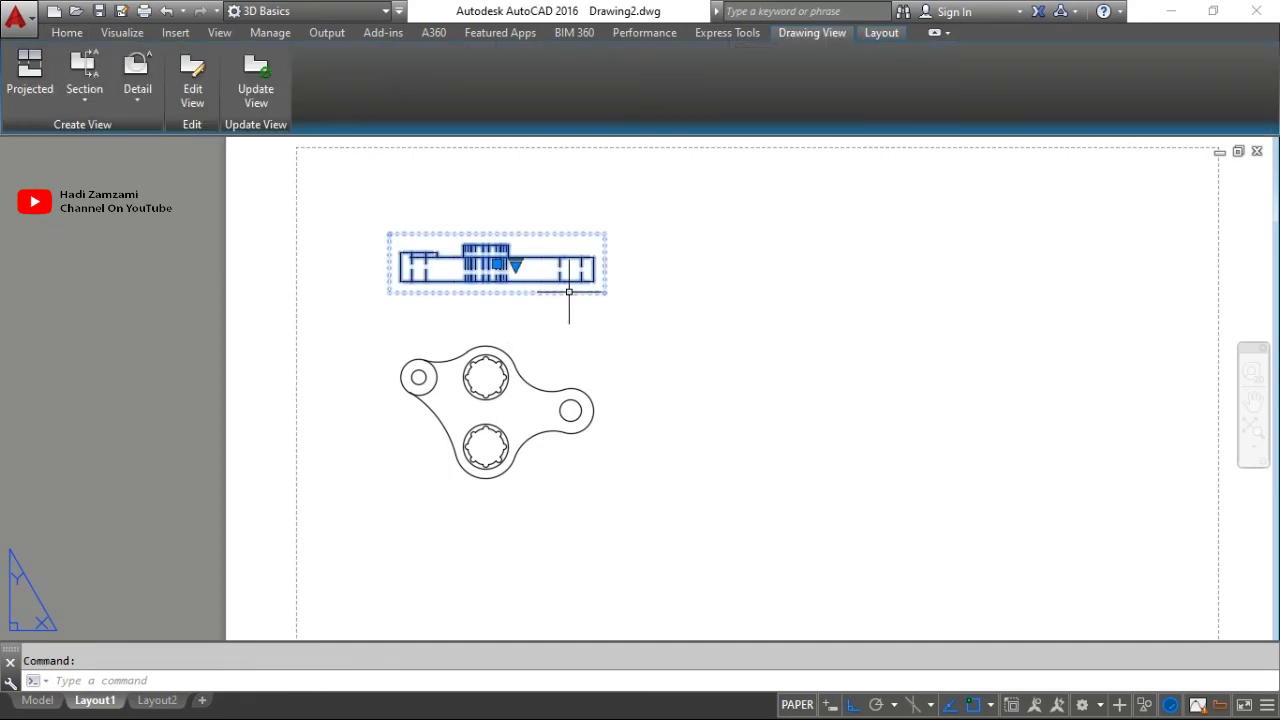
pyautogui.click(35, 80)
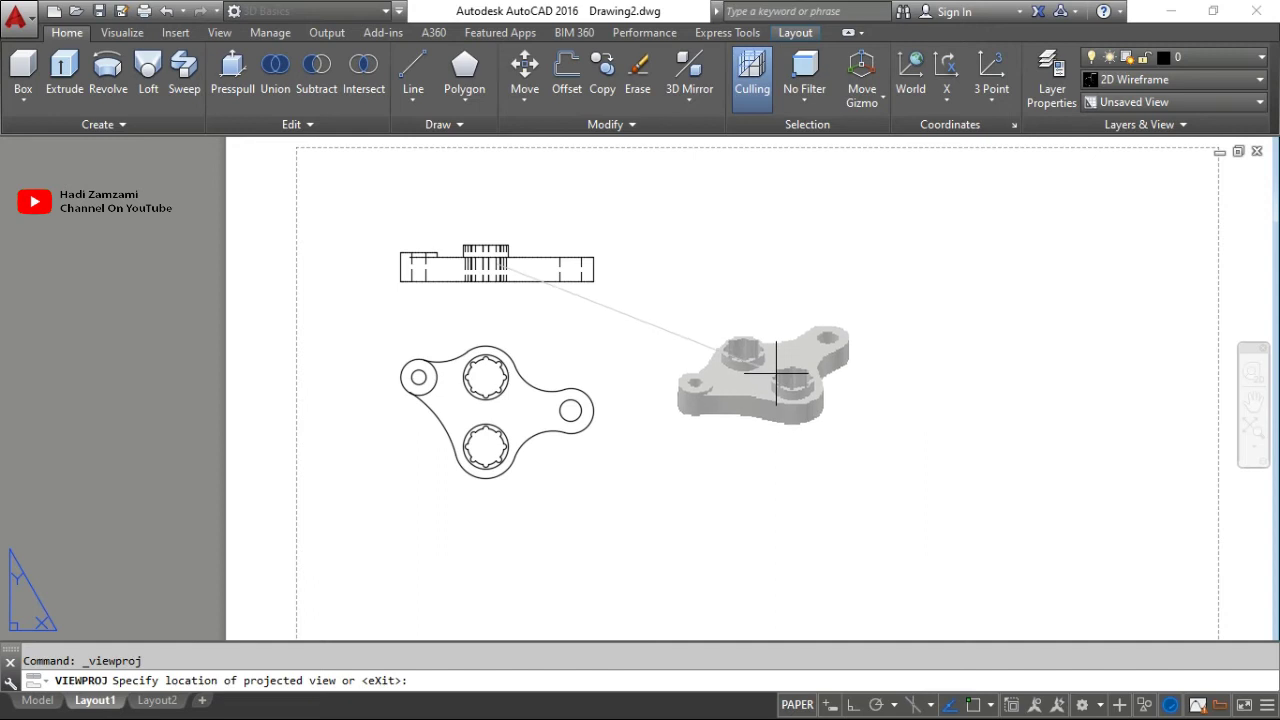
pyautogui.click(752, 347)
pyautogui.press('Return')
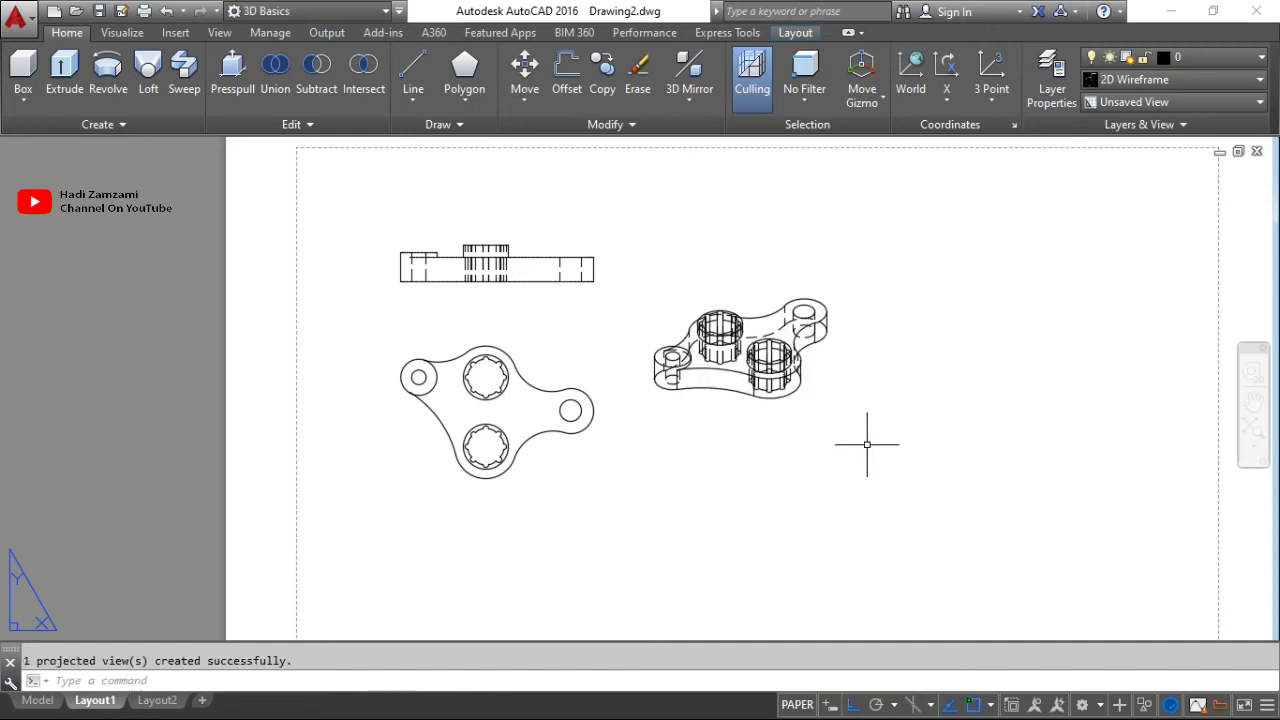
# Set the isometric view's display to Shaded with visible lines.
pyautogui.click(725, 367)
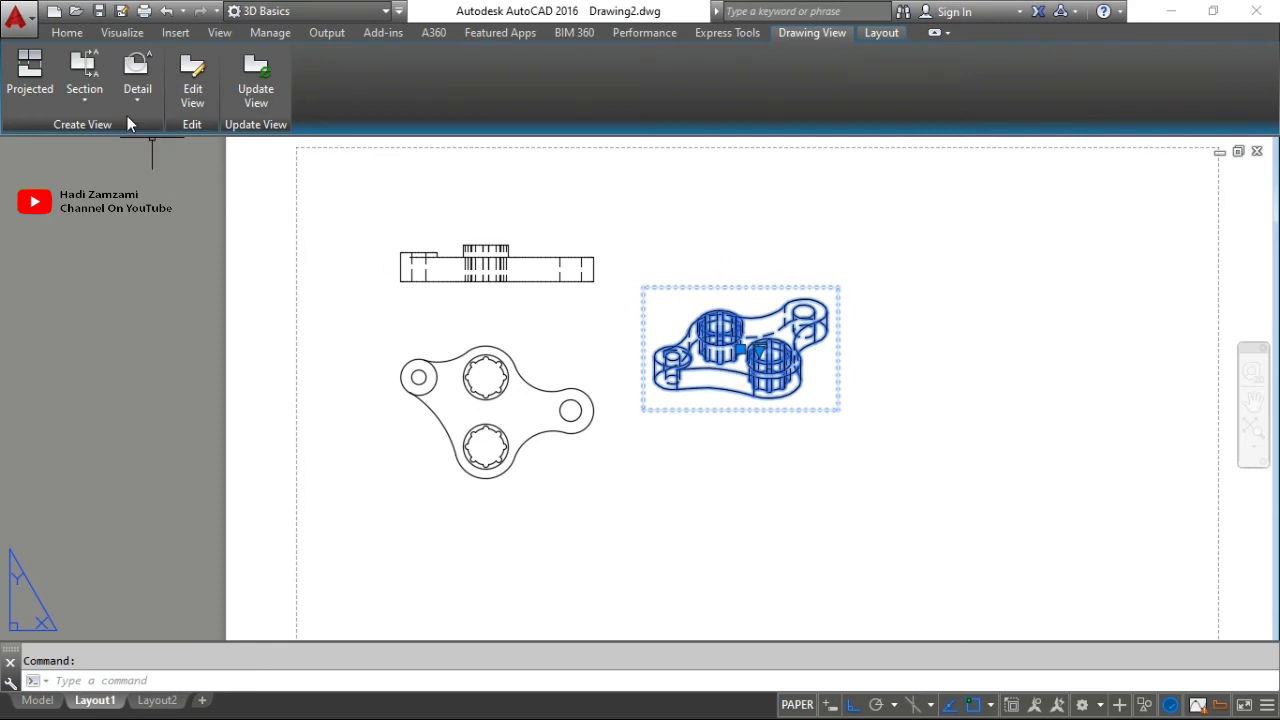
pyautogui.click(198, 84)
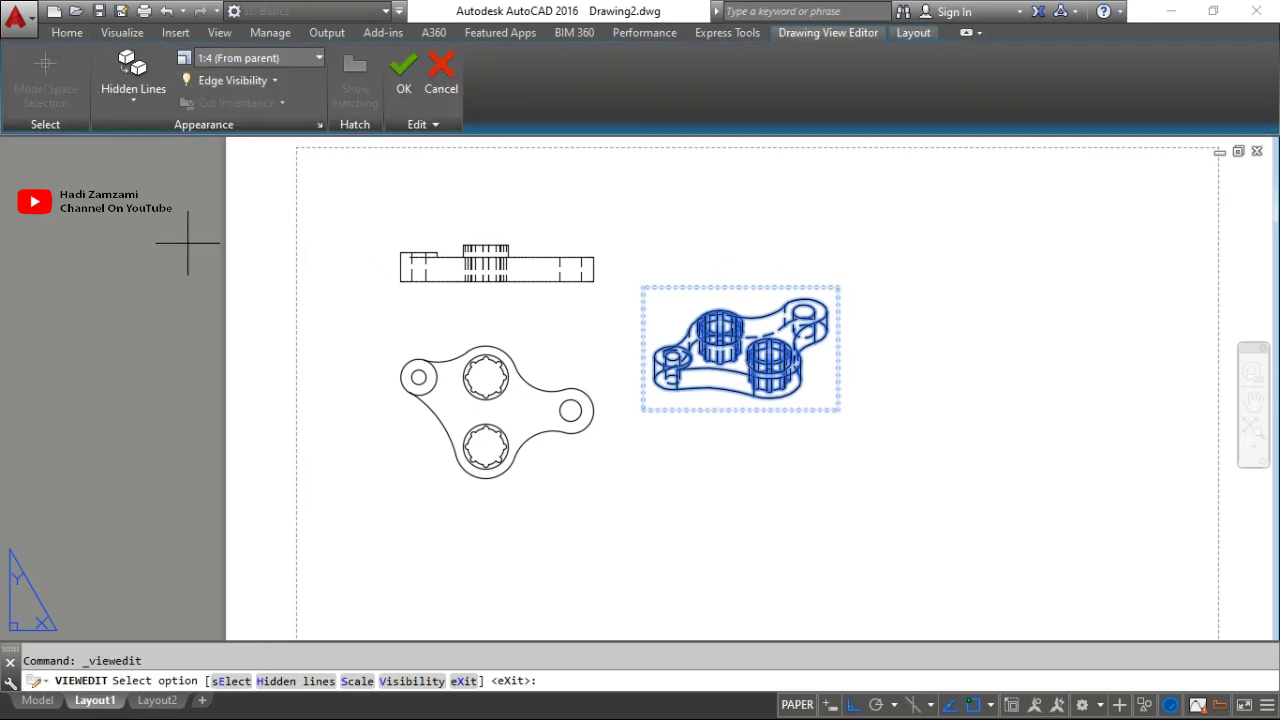
pyautogui.click(133, 100)
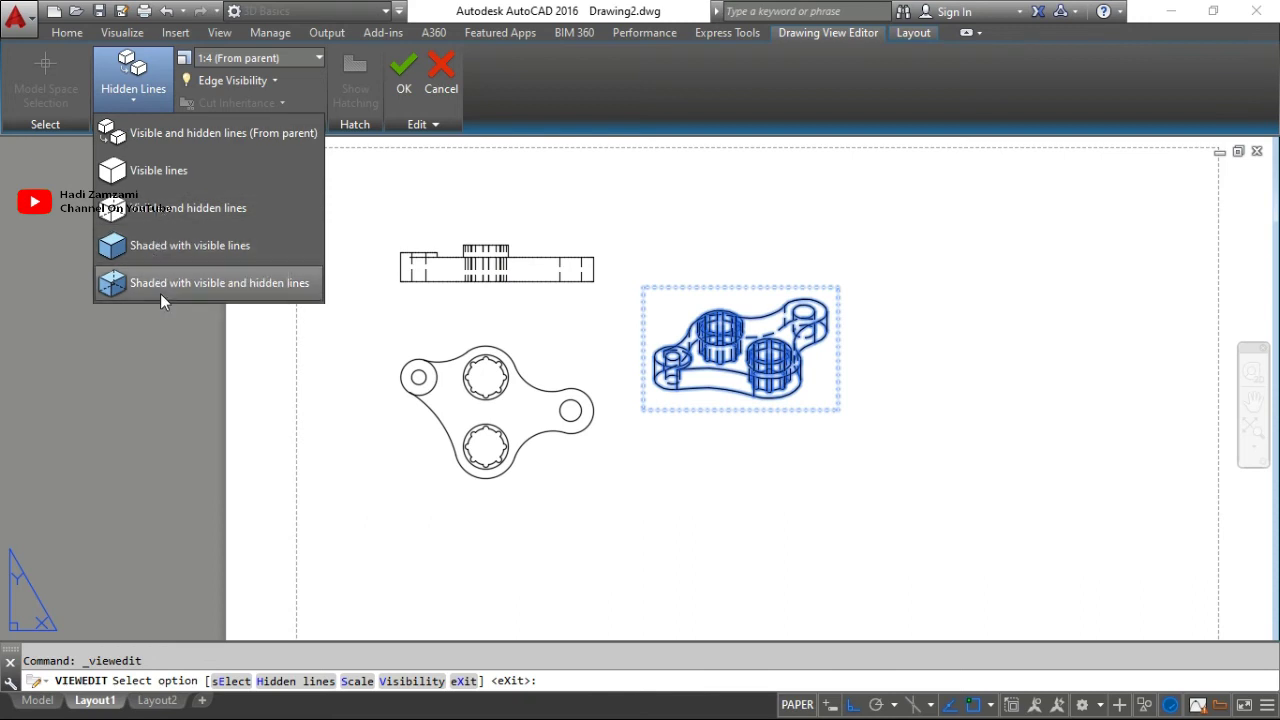
pyautogui.click(180, 183)
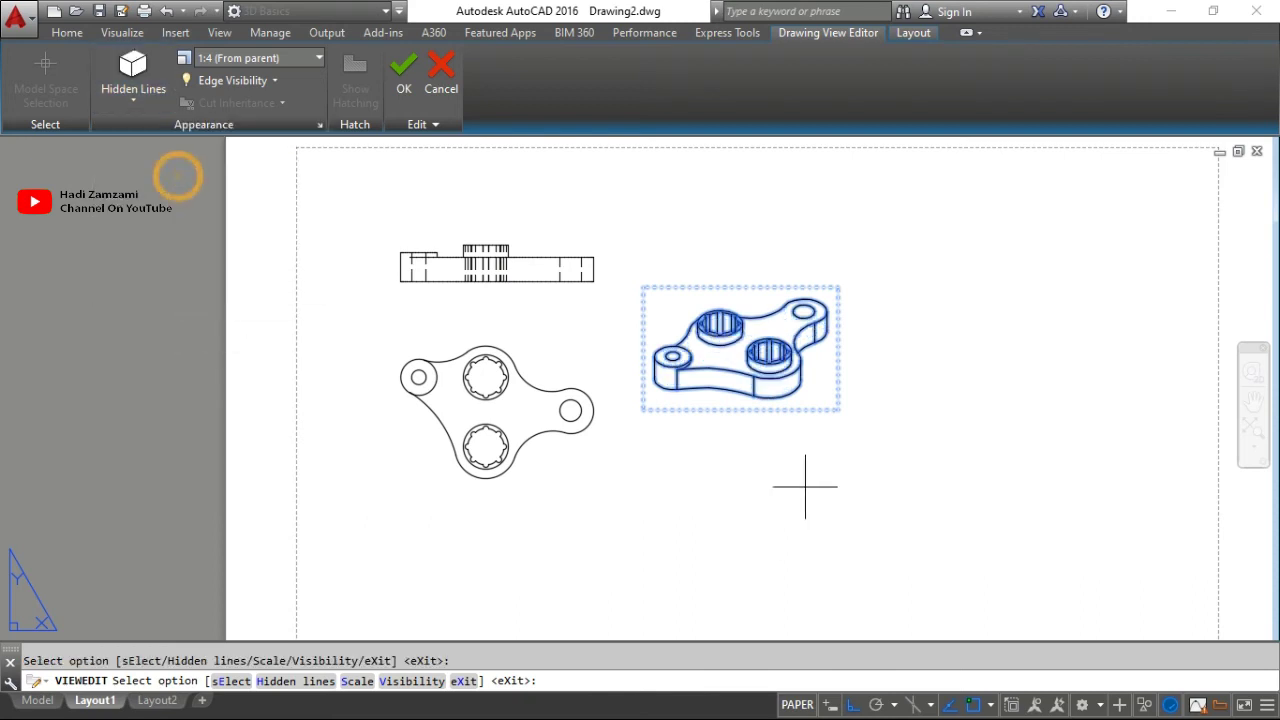
pyautogui.click(125, 93)
pyautogui.click(177, 246)
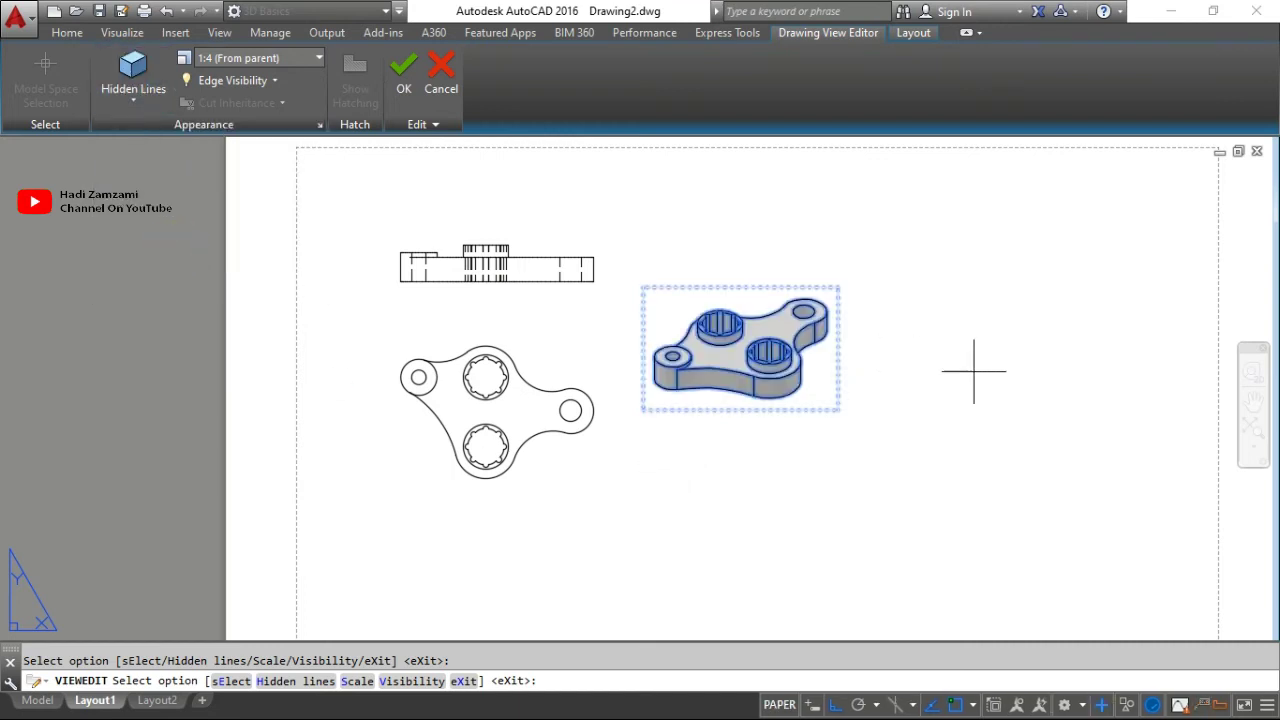
pyautogui.press('Escape')
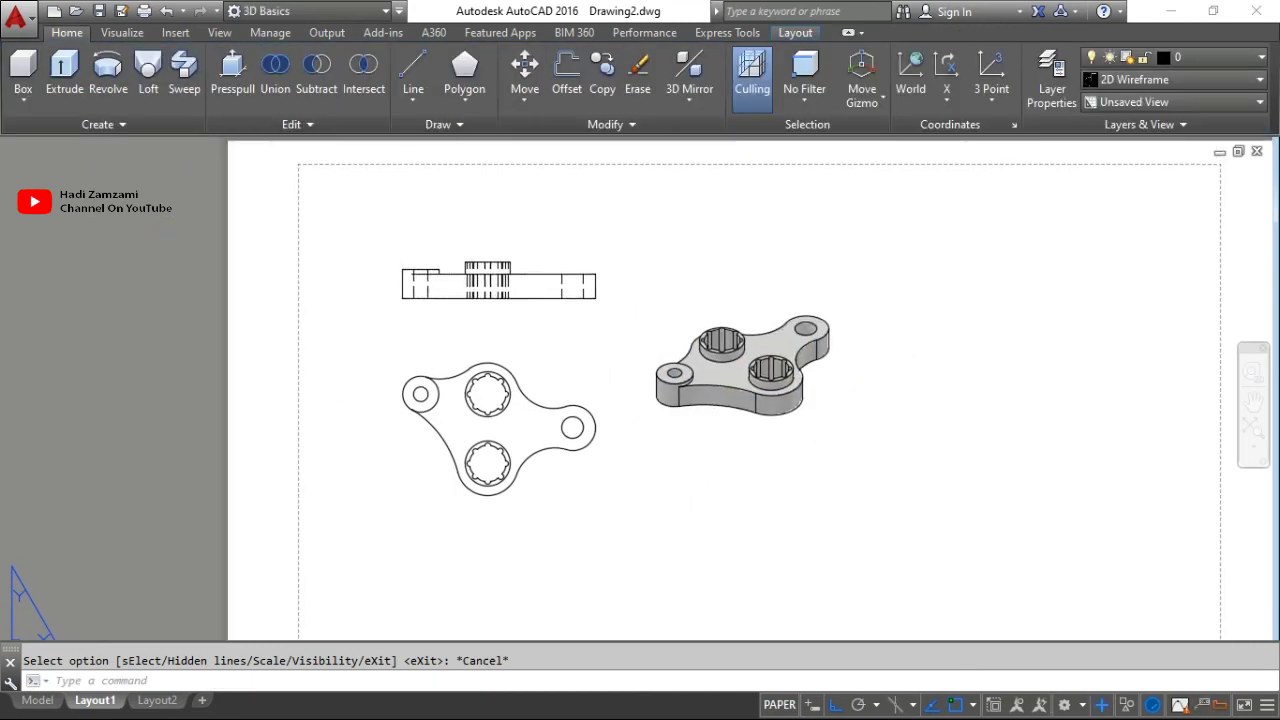
# Try the plan view at scales 1:1, 1:2 and 1:4.
pyautogui.scroll(-2, 790, 488)
pyautogui.scroll(1, 777, 486)
pyautogui.moveTo(526, 300); pyautogui.dragTo(526, 313, button='middle')
pyautogui.click(478, 288)
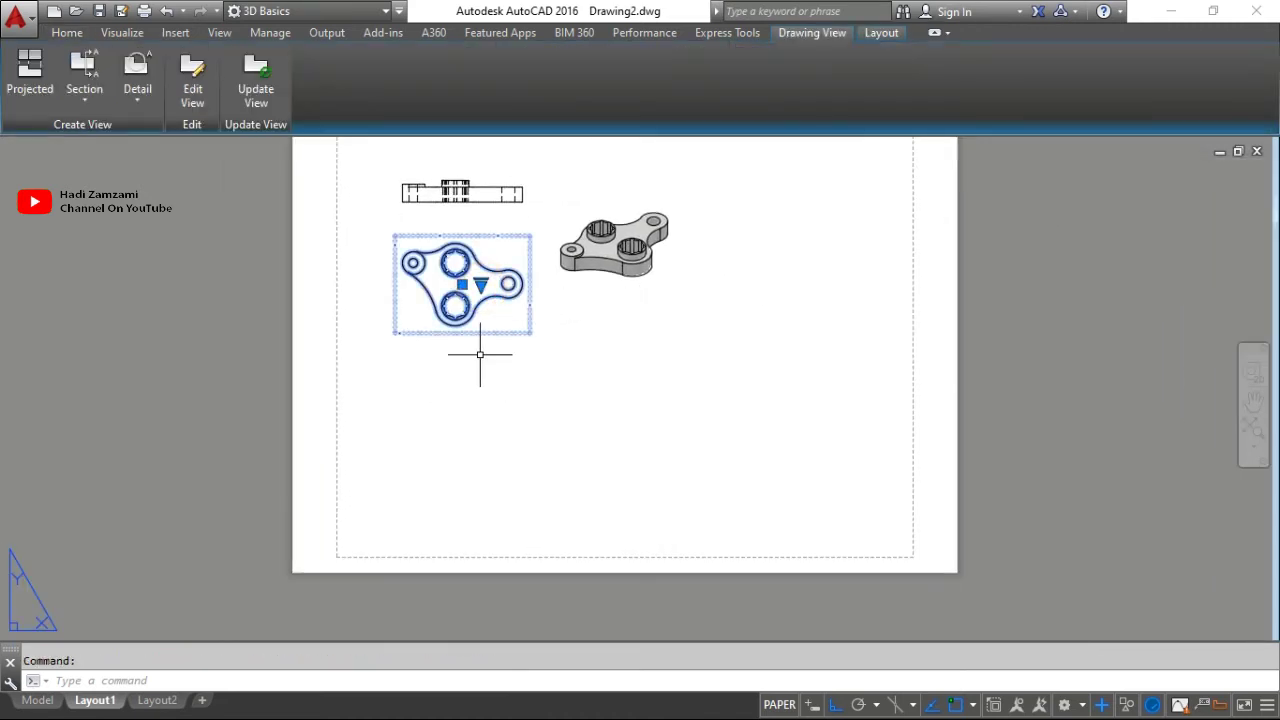
pyautogui.moveTo(540, 329); pyautogui.dragTo(571, 429, button='middle')
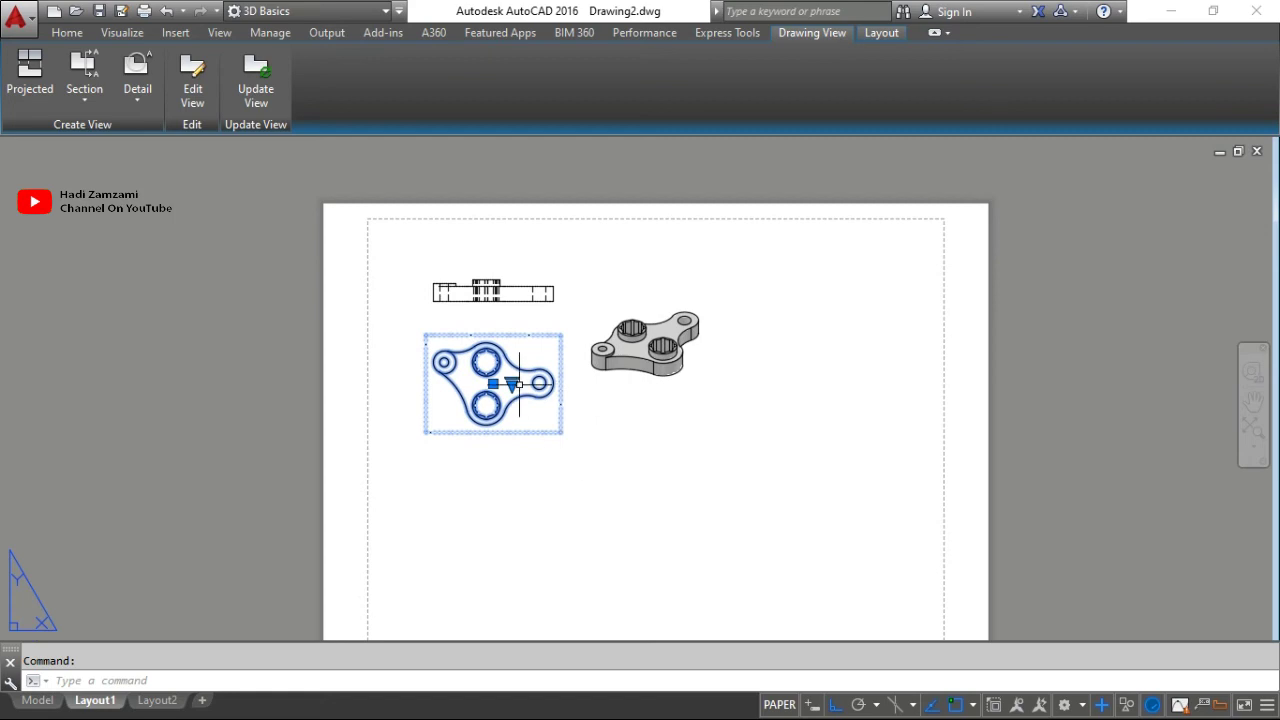
pyautogui.click(511, 384)
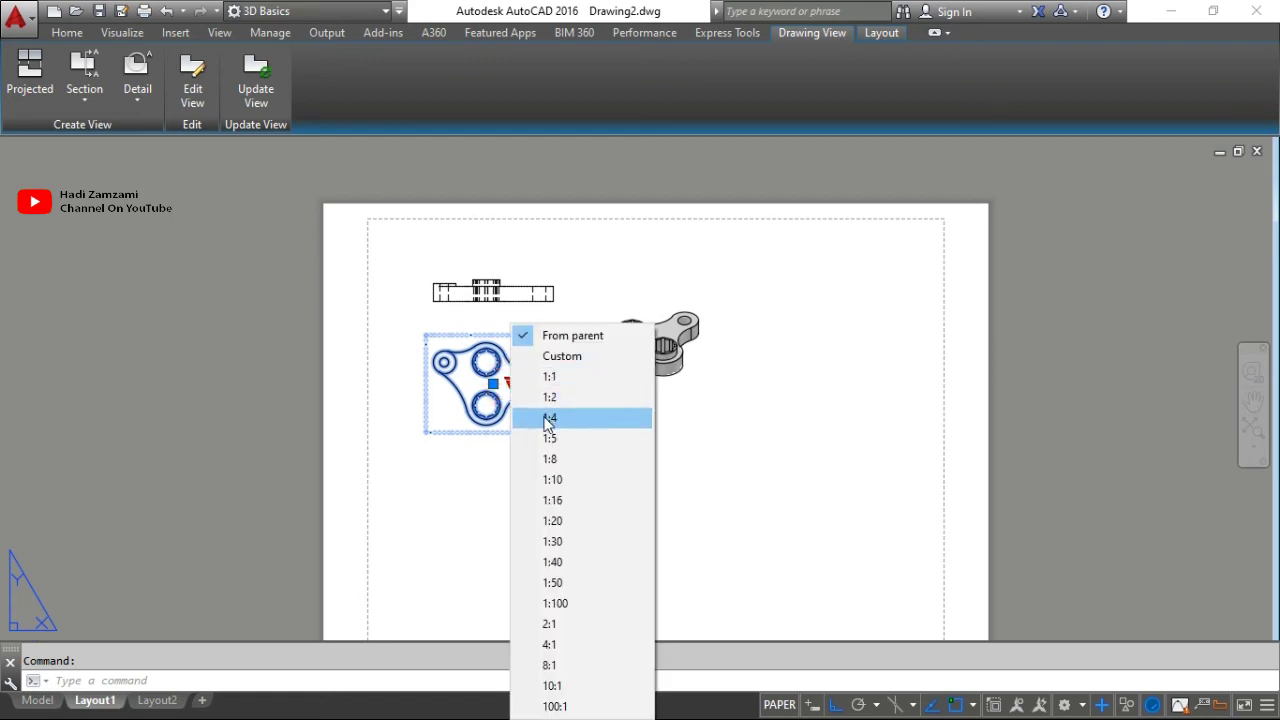
pyautogui.click(558, 376)
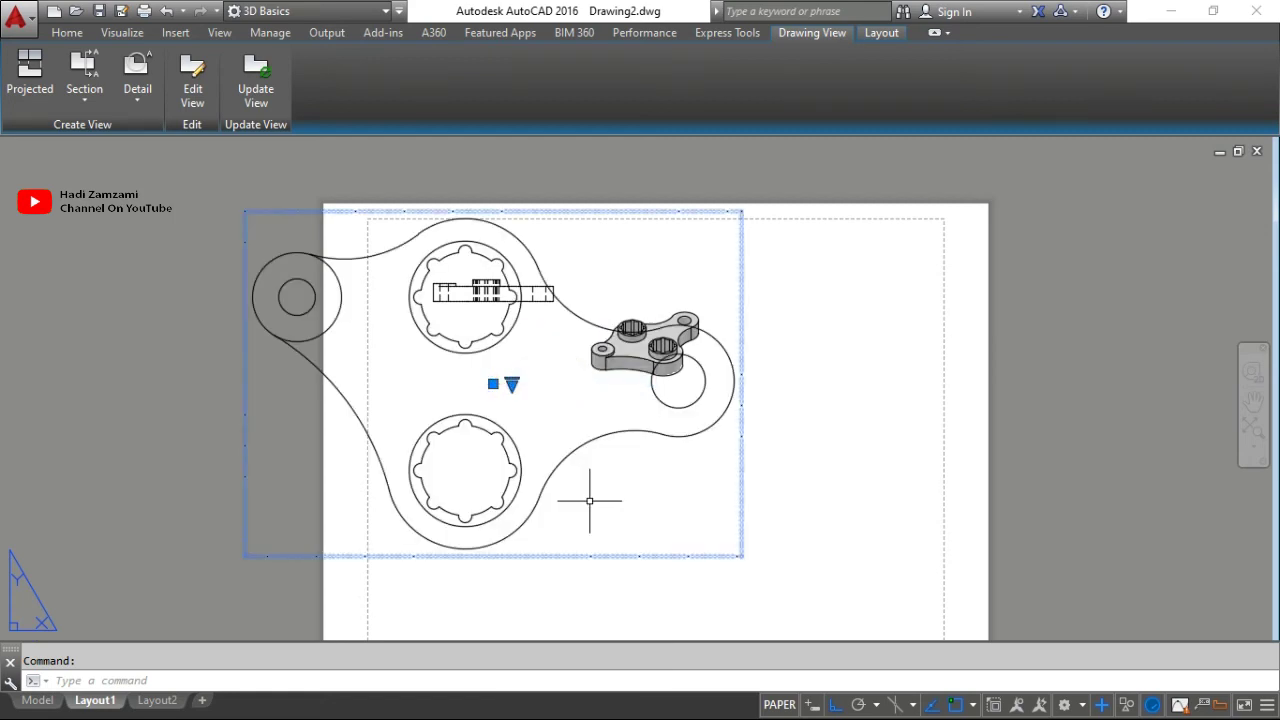
pyautogui.click(511, 384)
pyautogui.click(540, 397)
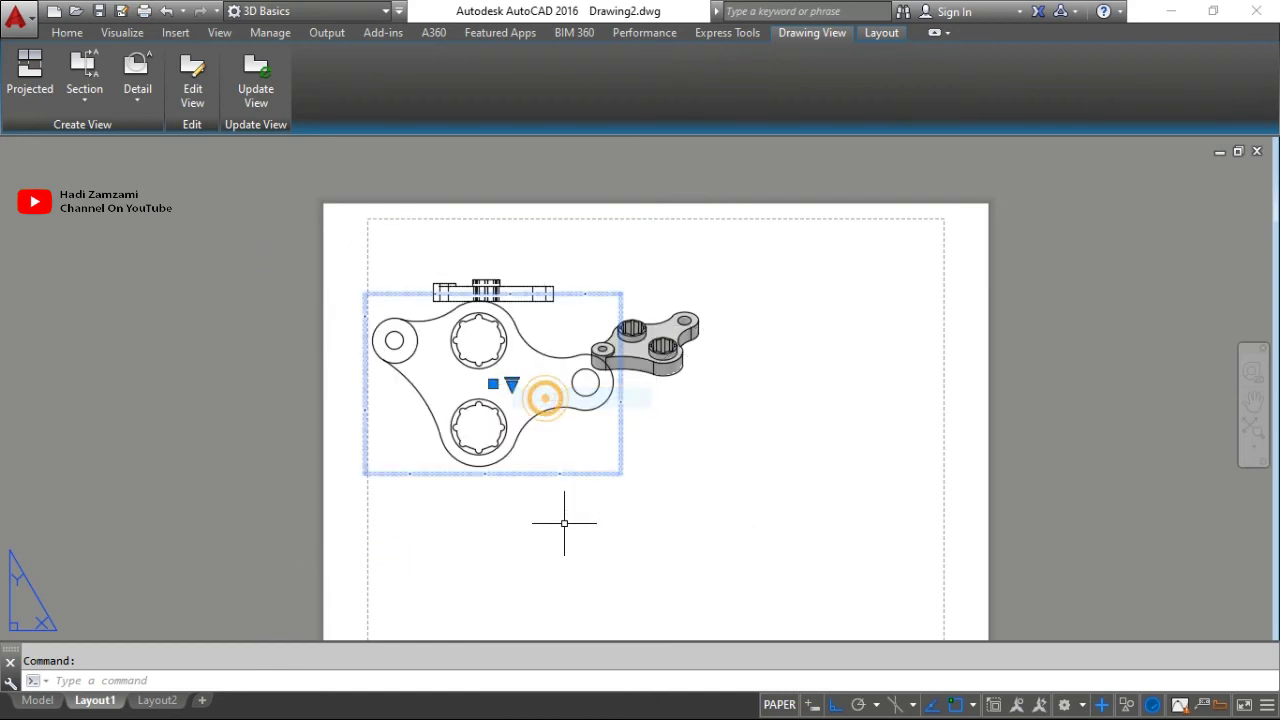
pyautogui.click(511, 384)
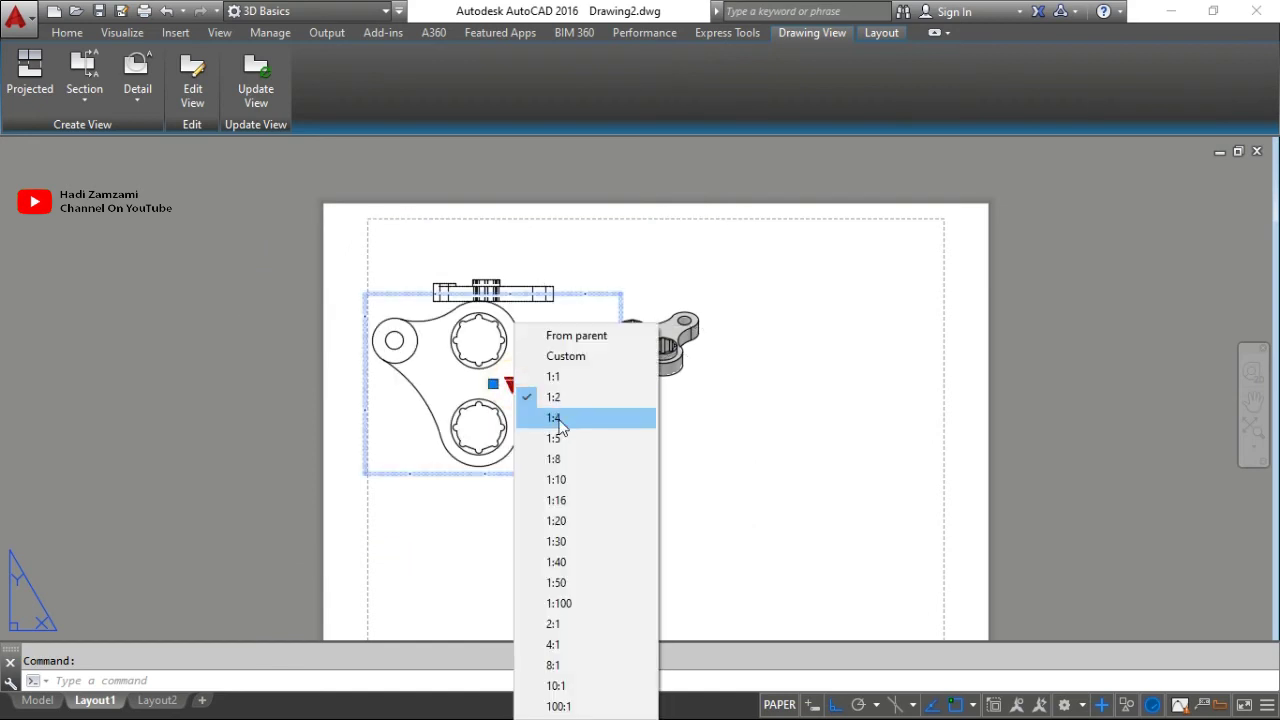
pyautogui.click(558, 418)
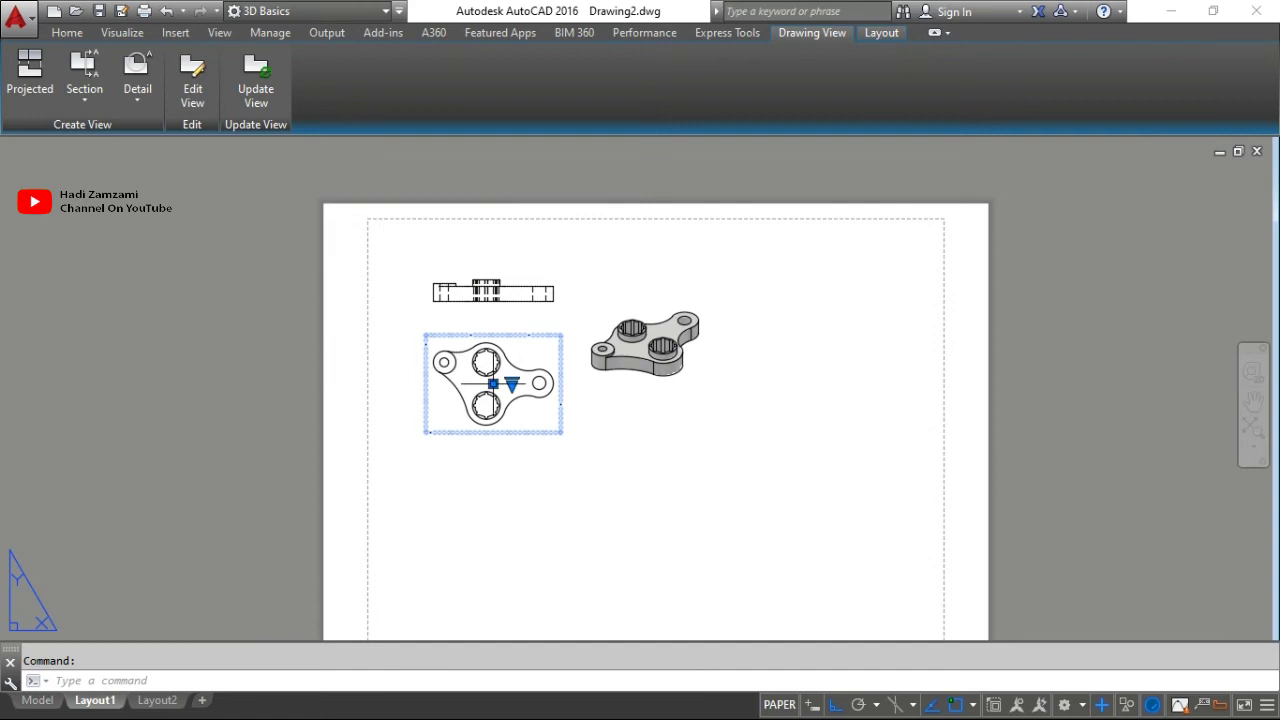
# Switch the plan view to 1:2 and back to 1:4, then return to model space.
pyautogui.click(511, 384)
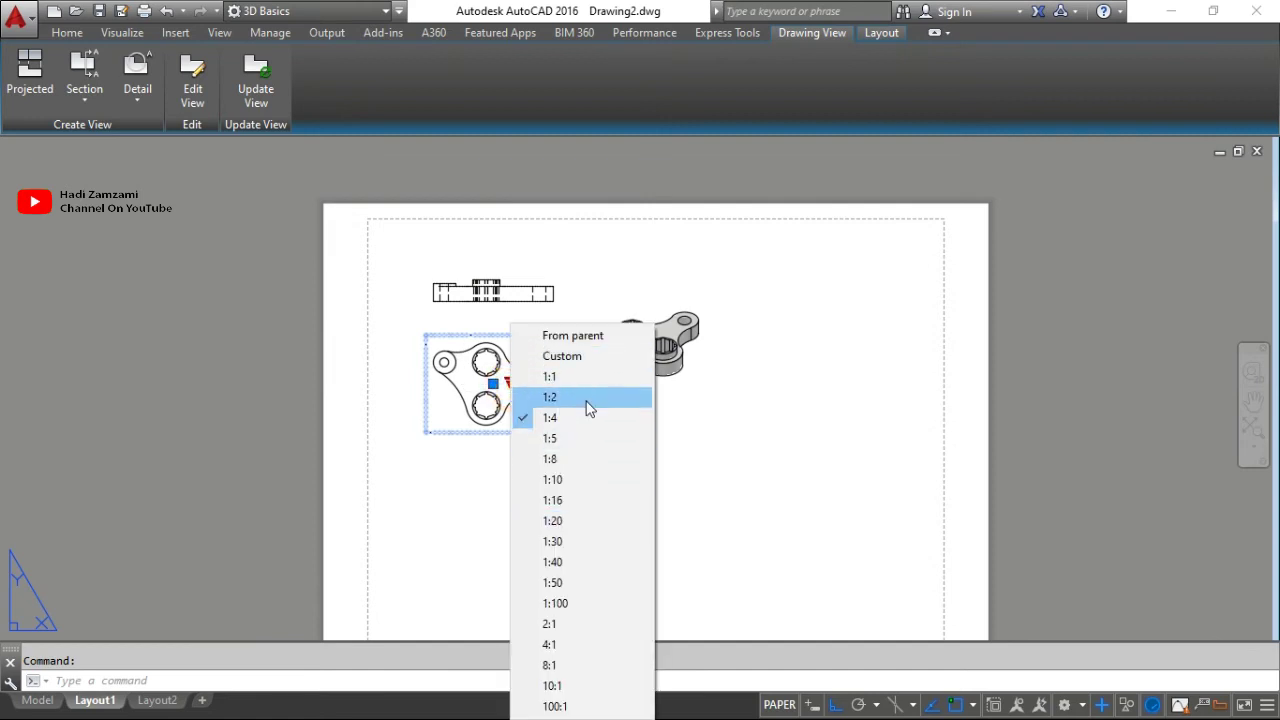
pyautogui.click(589, 408)
pyautogui.moveTo(722, 476)
pyautogui.mouseDown(button='middle')
pyautogui.moveTo(737, 411)
pyautogui.moveTo(727, 454)
pyautogui.mouseUp(button='middle')
pyautogui.click(517, 362)
pyautogui.click(577, 415)
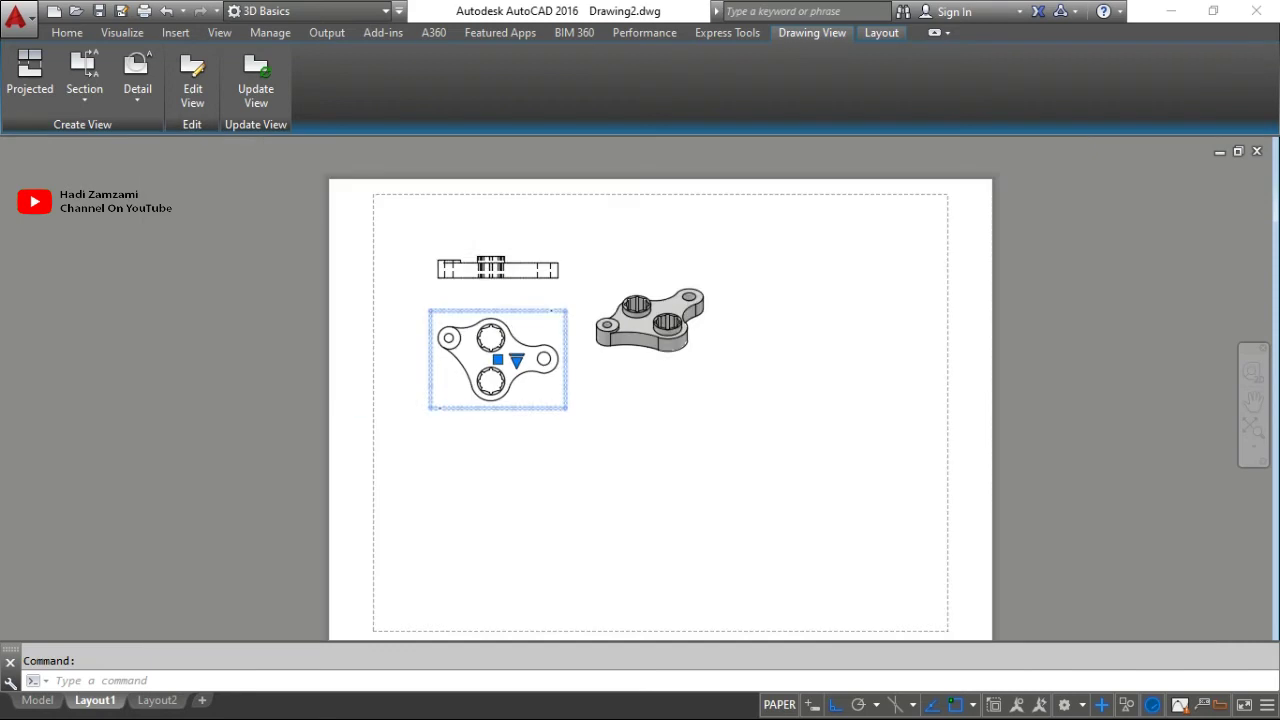
pyautogui.scroll(-2, 557, 429)
pyautogui.click(553, 373)
pyautogui.click(610, 360)
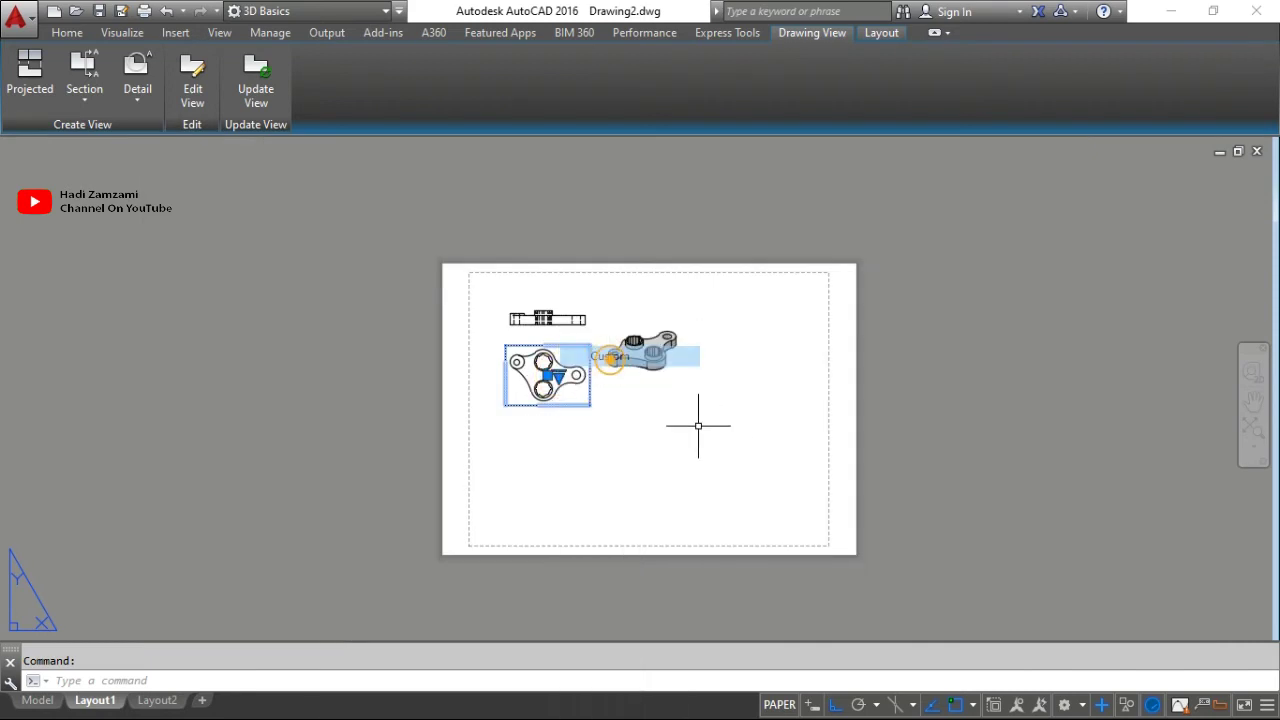
pyautogui.click(37, 700)
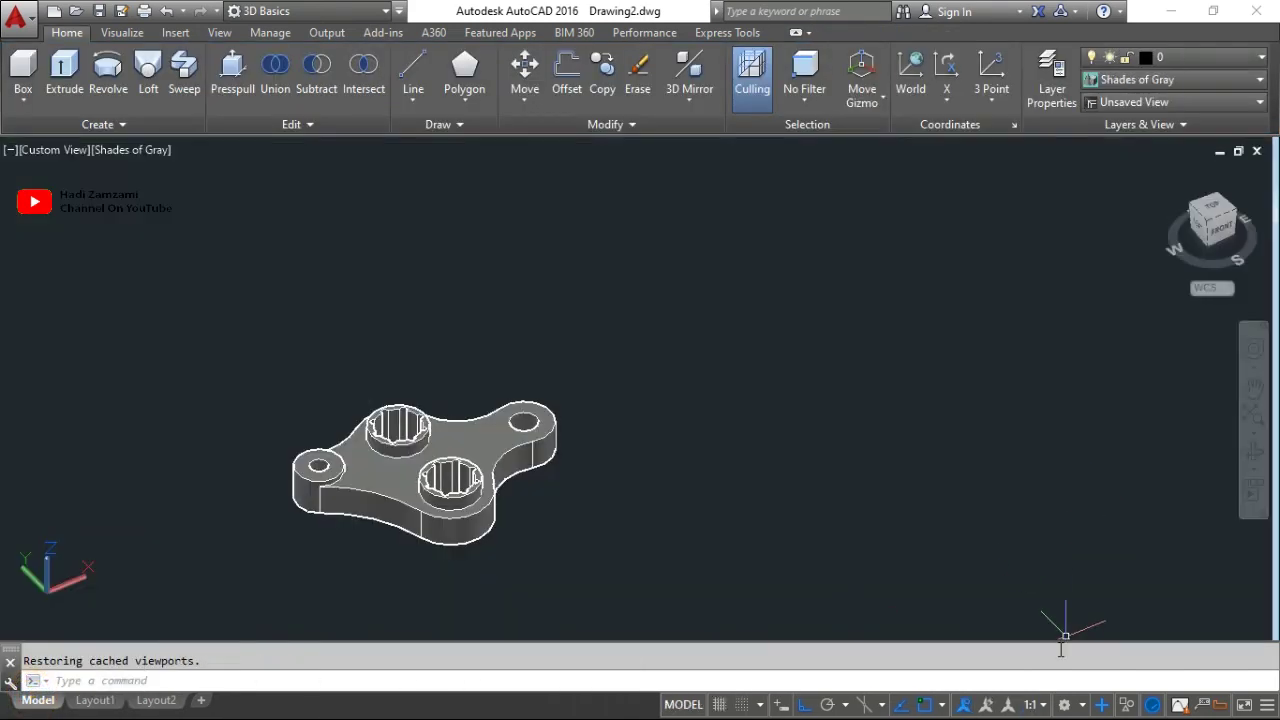
# In the drawing scale list editor, add a scale named 1:3 with 3 drawing units and save.
pyautogui.click(1031, 708)
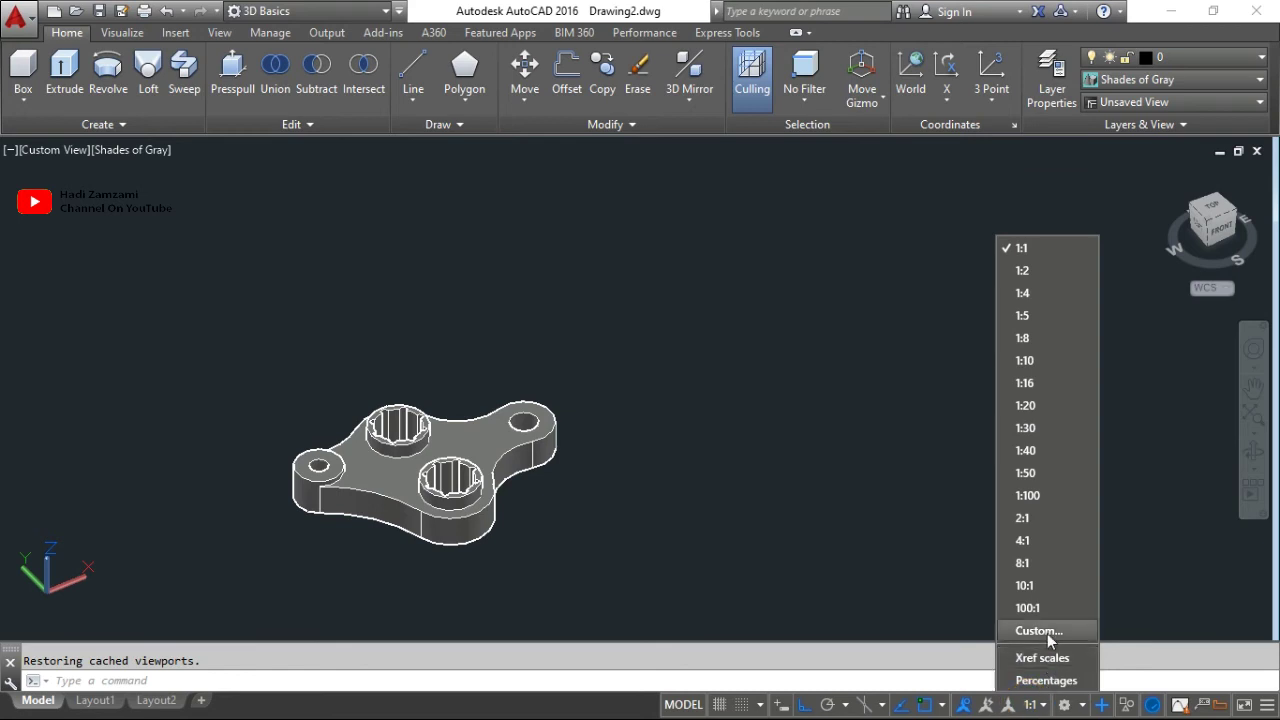
pyautogui.click(1047, 633)
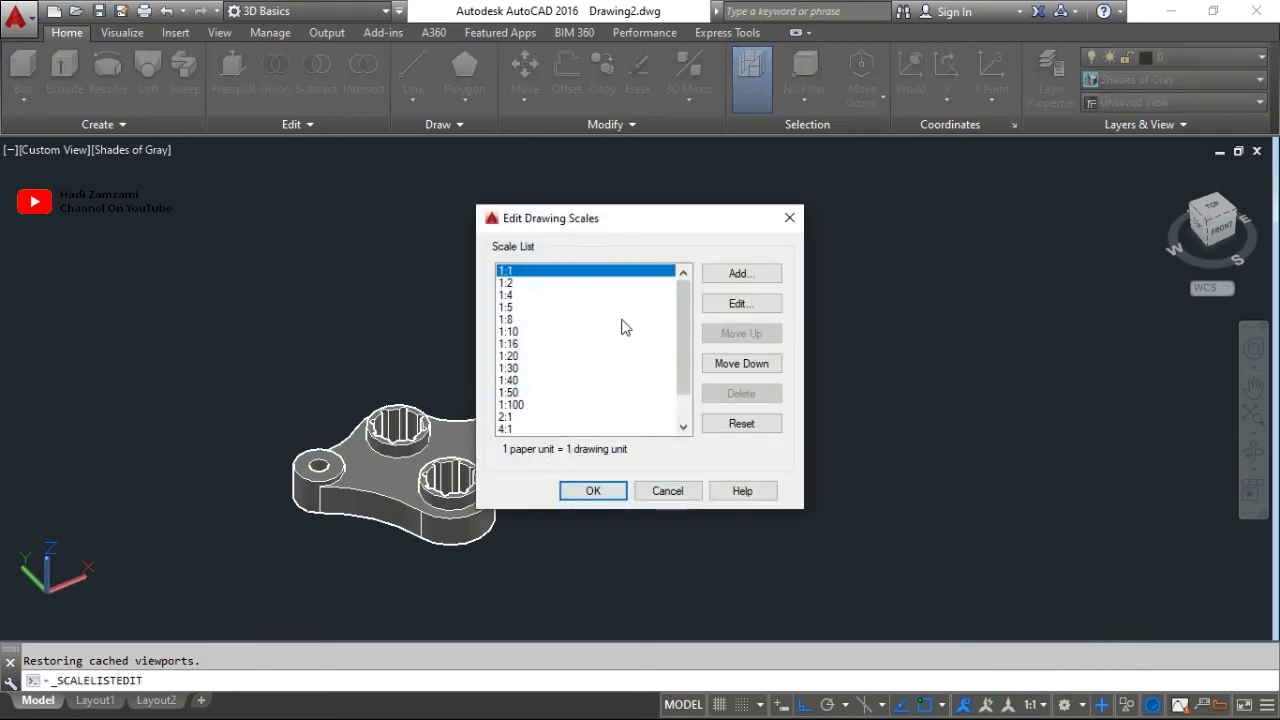
pyautogui.click(745, 278)
pyautogui.doubleClick(700, 415)
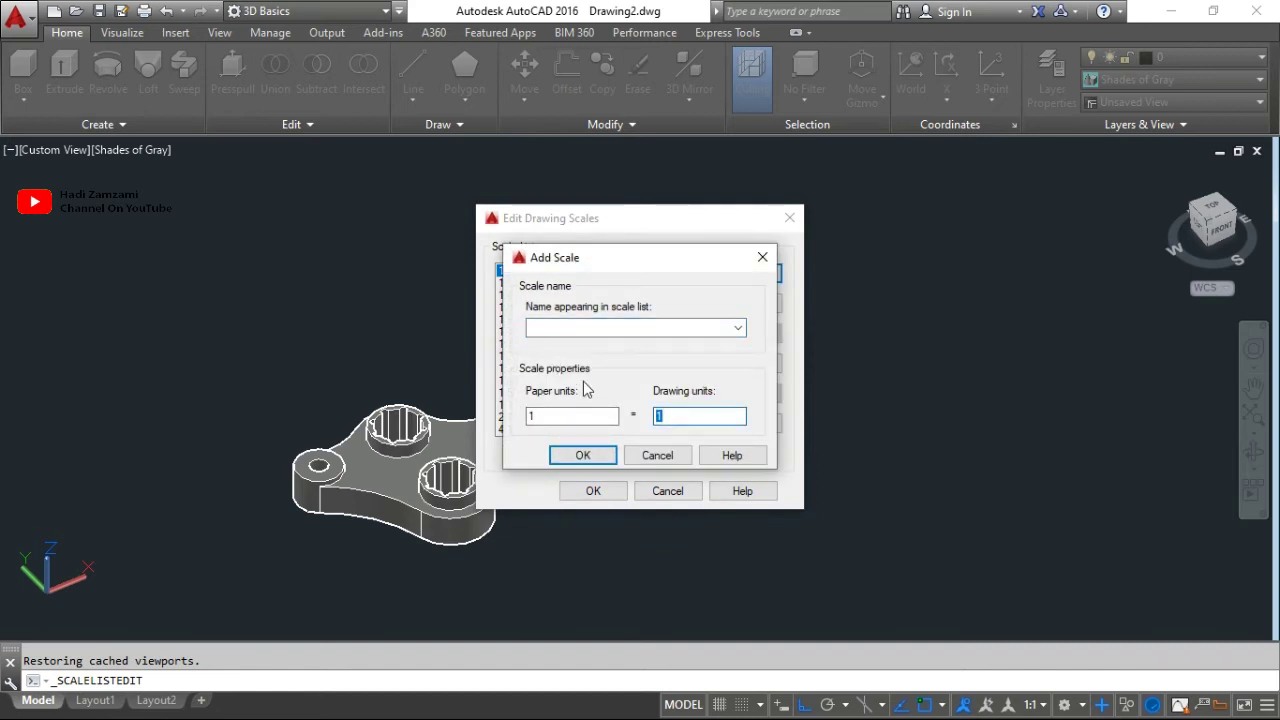
pyautogui.click(585, 456)
pyautogui.write('1:3')
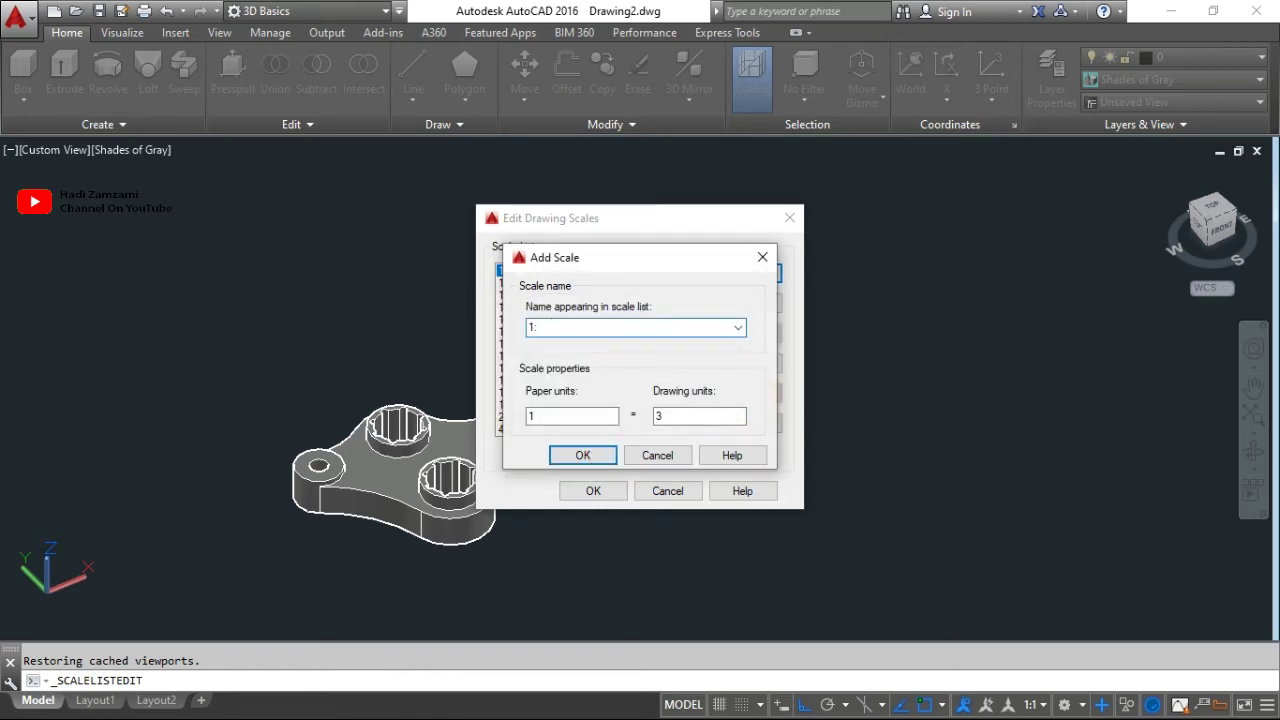
pyautogui.click(585, 456)
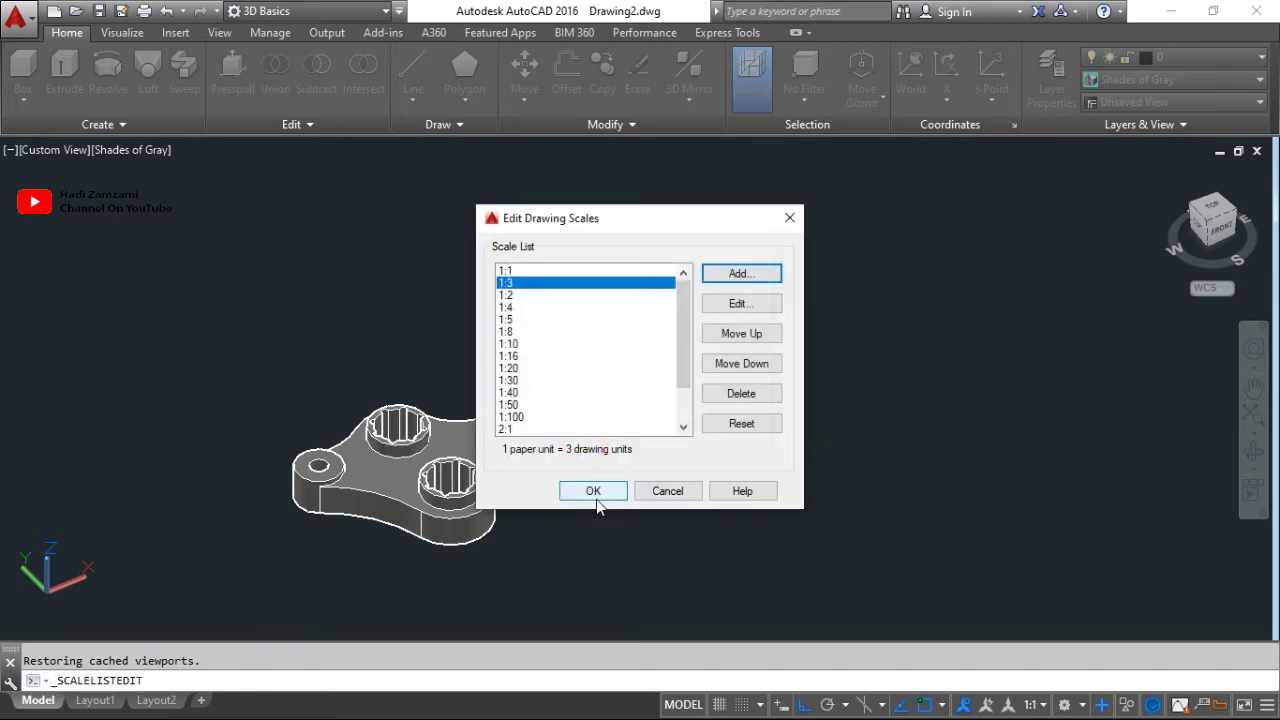
pyautogui.click(594, 491)
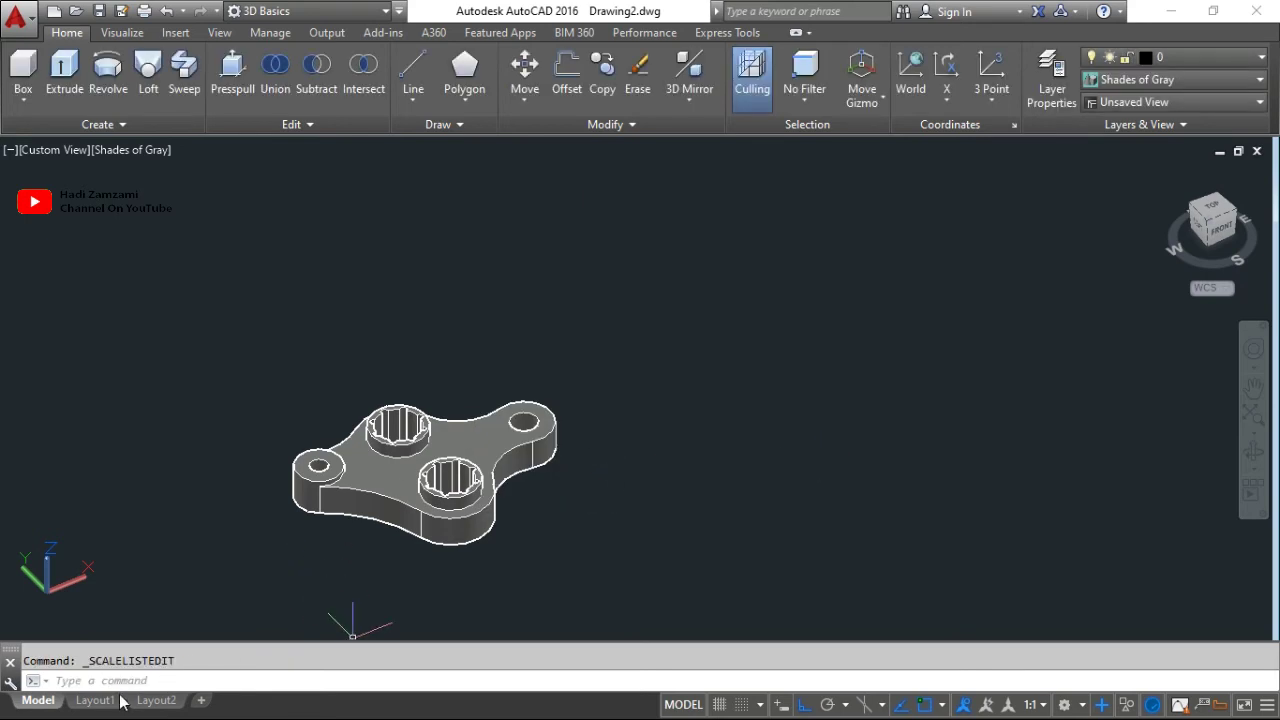
# On Layout1, set the bracket's plan view to the new 1:3 scale.
pyautogui.click(119, 701)
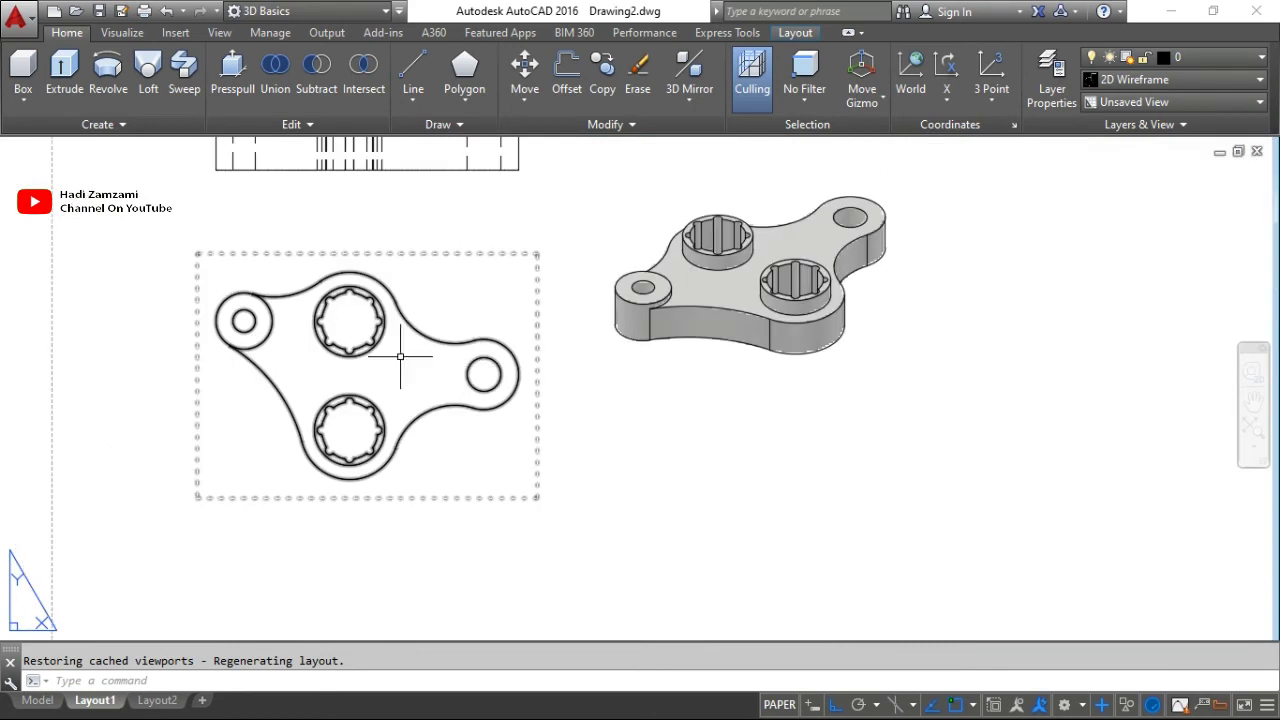
pyautogui.click(400, 355)
pyautogui.click(381, 375)
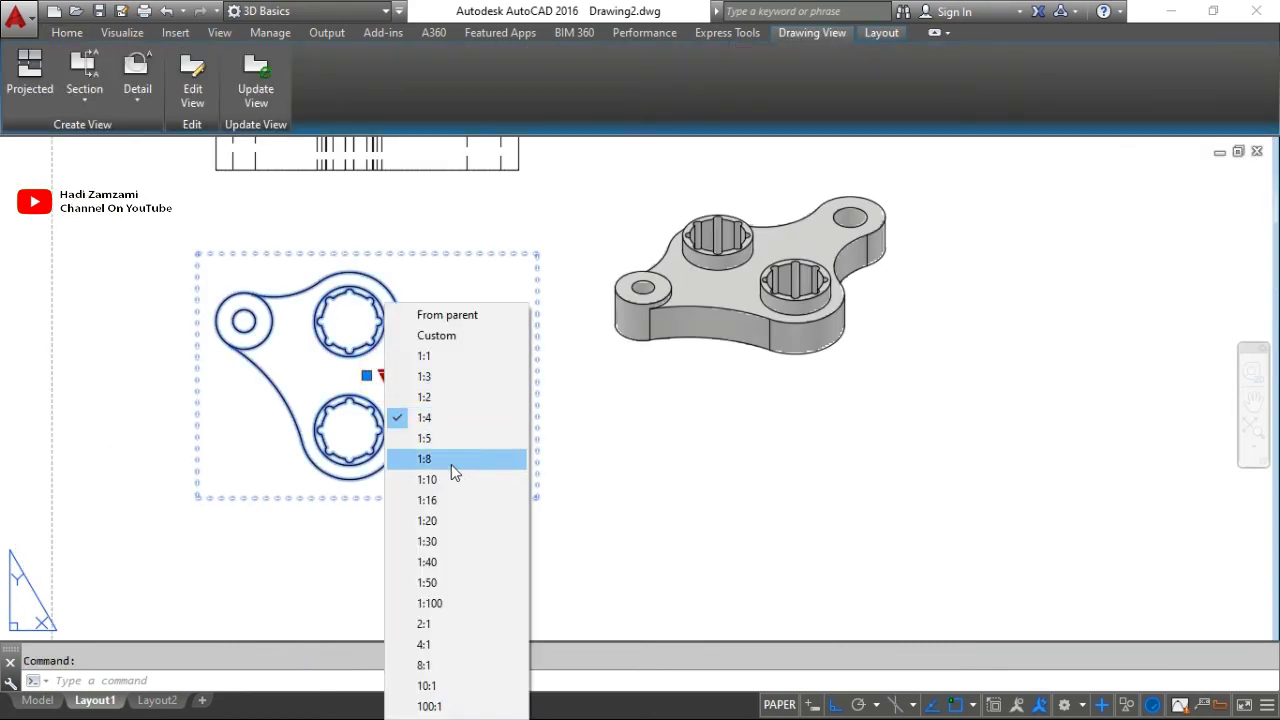
pyautogui.click(452, 375)
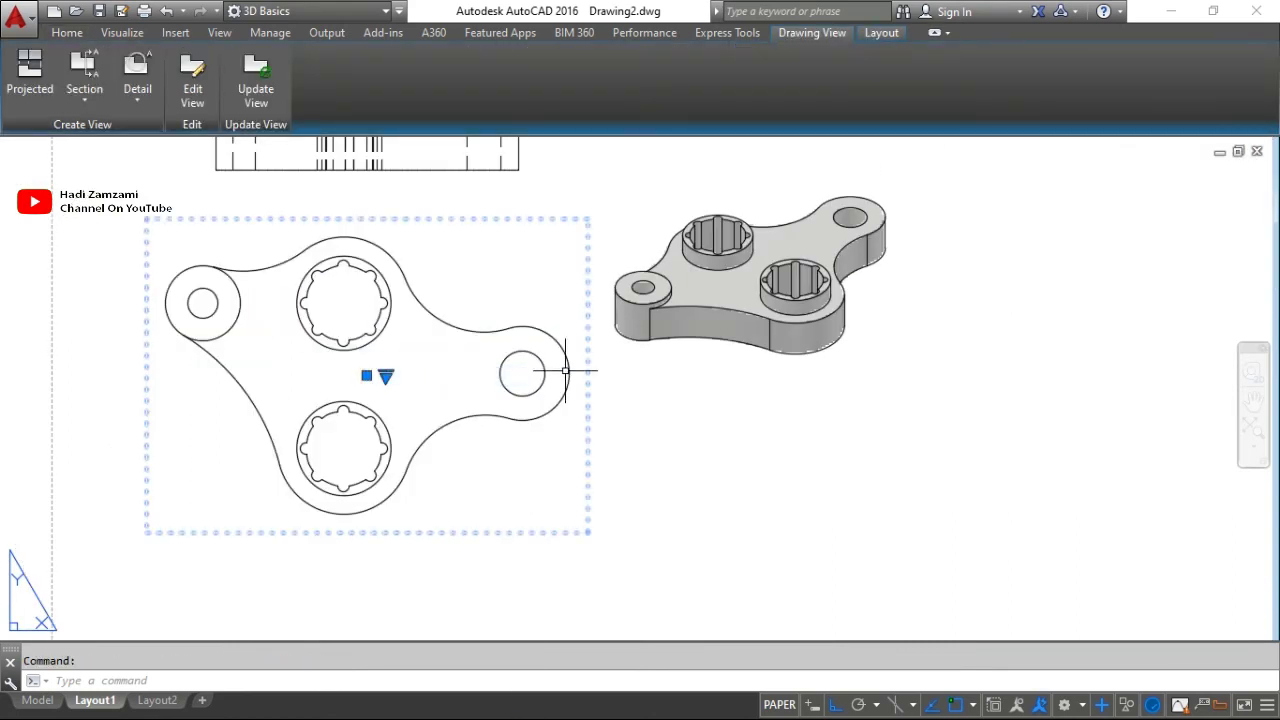
pyautogui.scroll(-5, 600, 350)
pyautogui.scroll(3, 577, 318)
# Rescale the narrow view above the plan and the isometric view to larger scales.
pyautogui.click(579, 321)
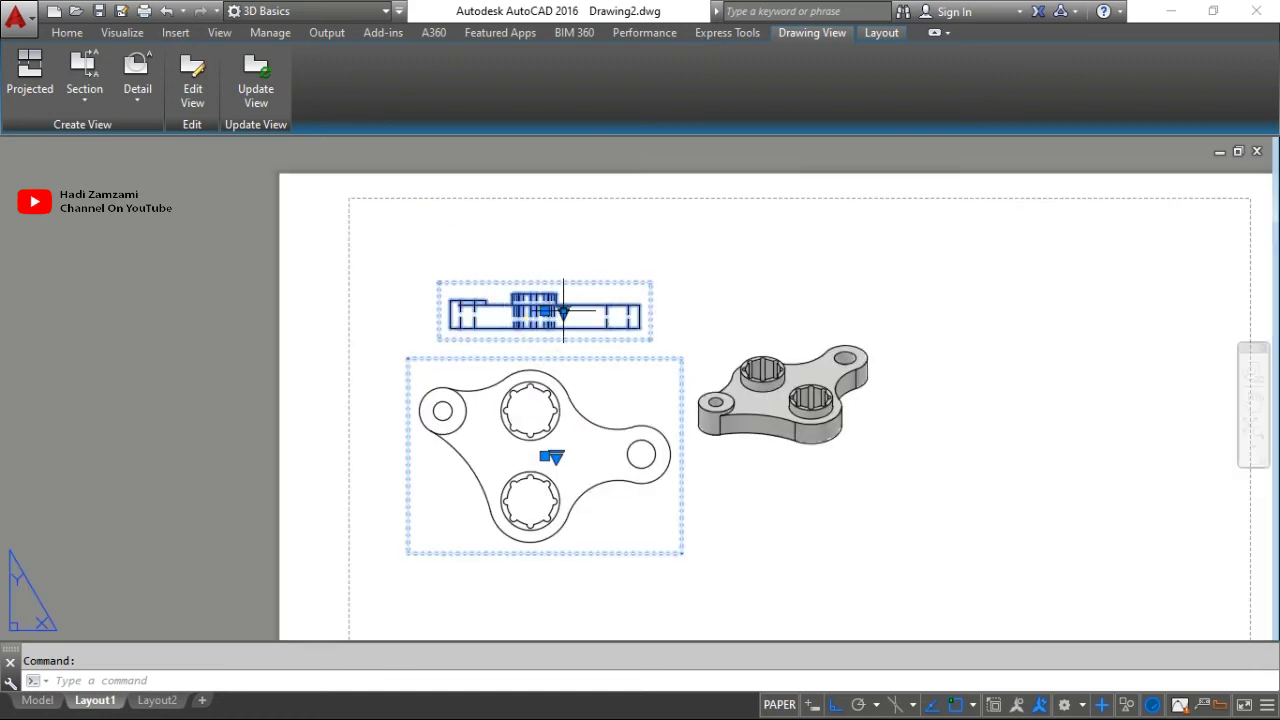
pyautogui.click(564, 312)
pyautogui.click(609, 366)
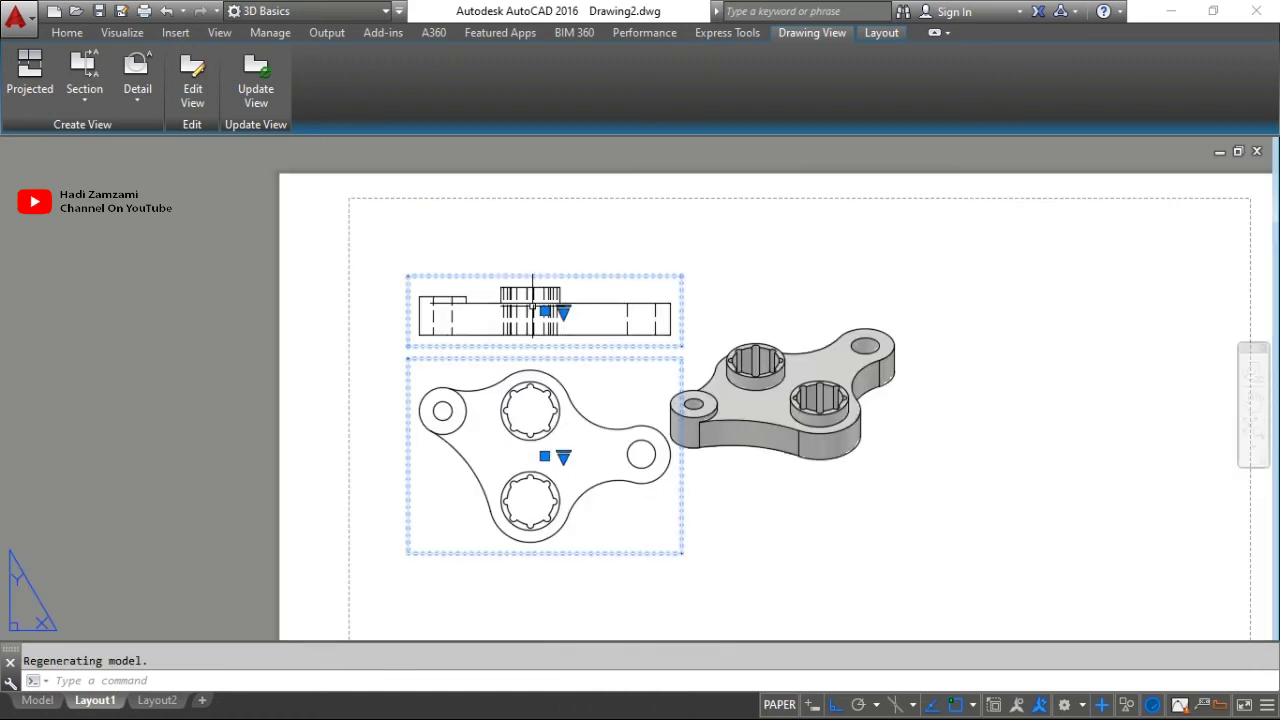
pyautogui.click(763, 373)
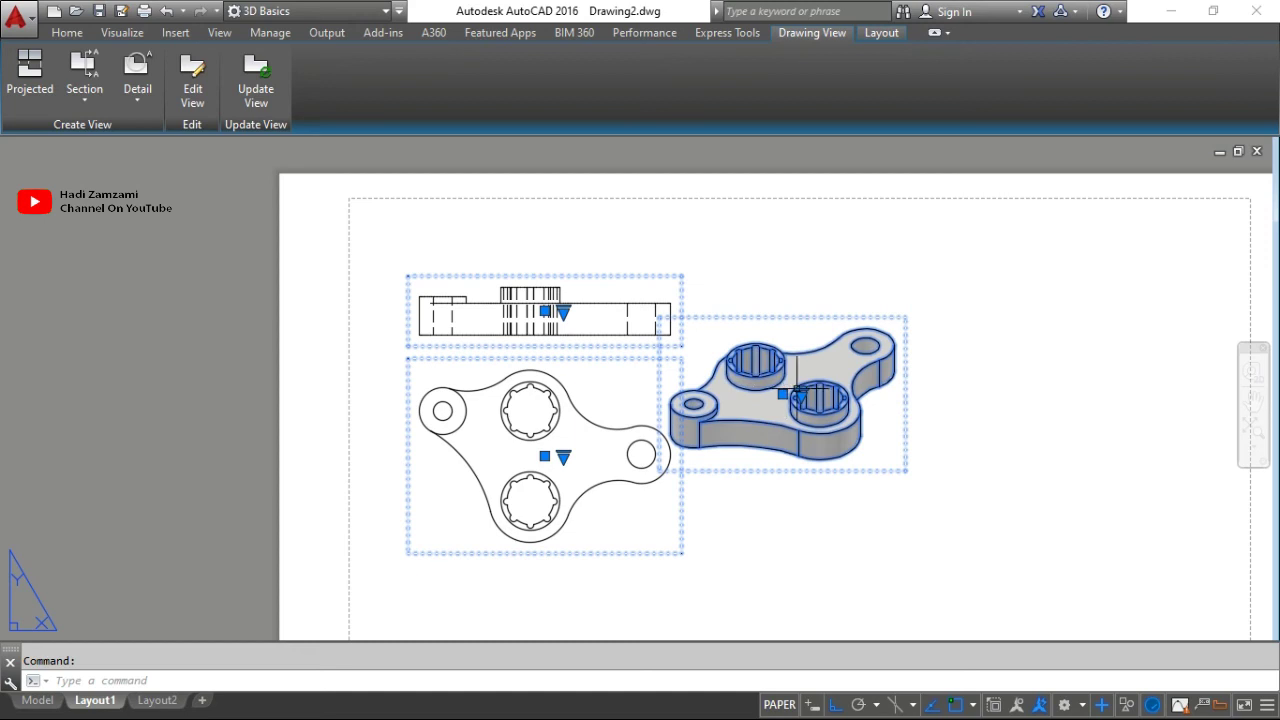
pyautogui.click(800, 395)
pyautogui.click(834, 377)
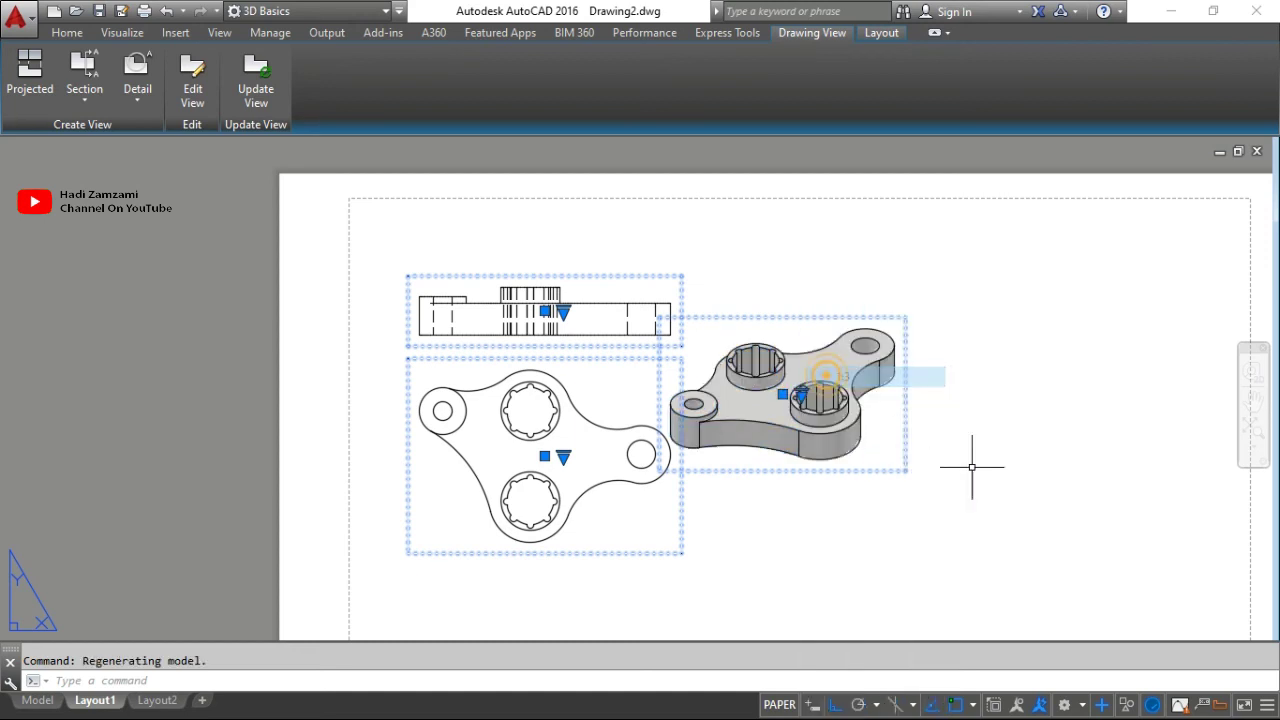
pyautogui.scroll(-3, 948, 443)
pyautogui.scroll(3, 808, 366)
pyautogui.press('Escape')
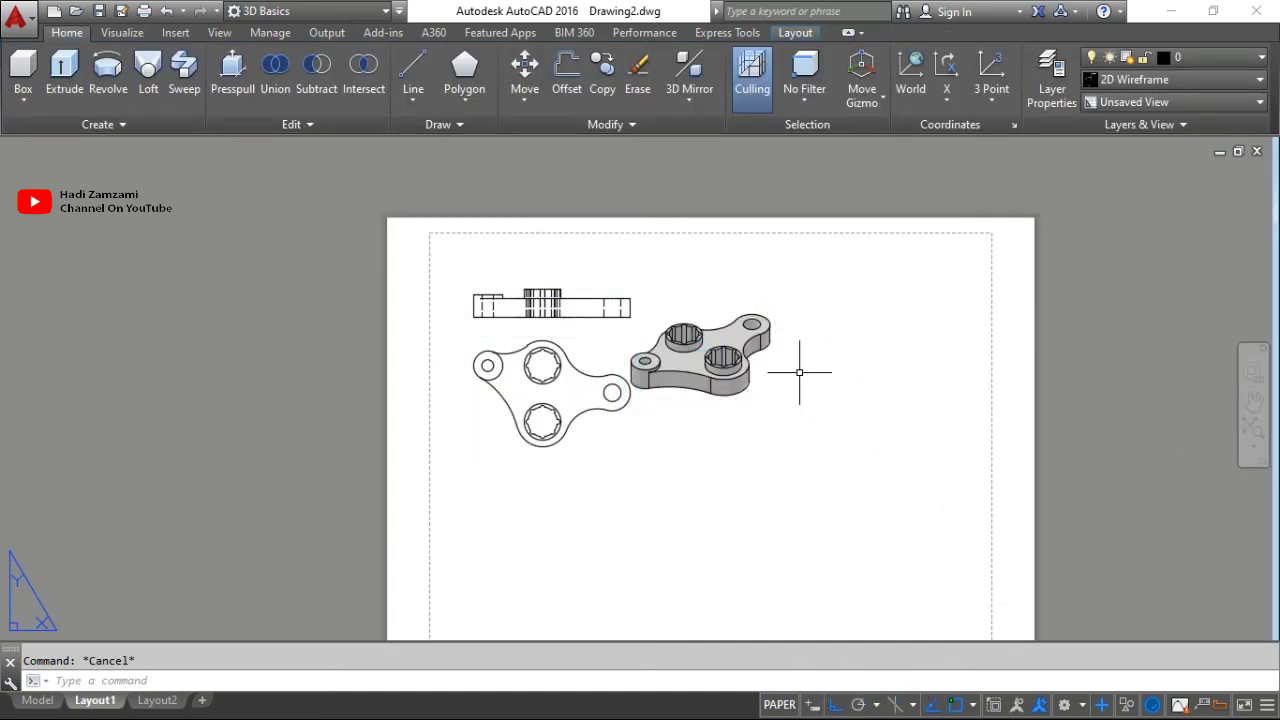
# Move the 3D view lower right with Ortho off.
pyautogui.write('m')
pyautogui.press('Return')
pyautogui.click(830, 500)
pyautogui.click(622, 306)
pyautogui.press('Return')
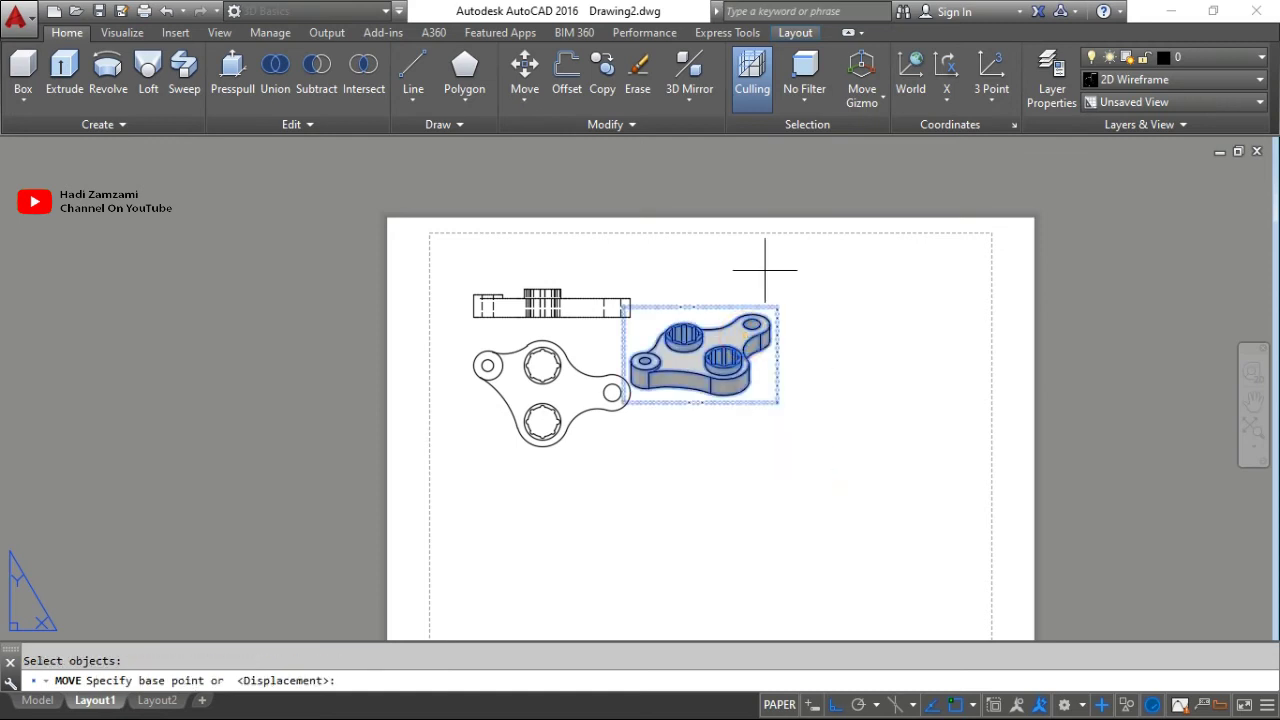
pyautogui.click(761, 269)
pyautogui.press('F8')
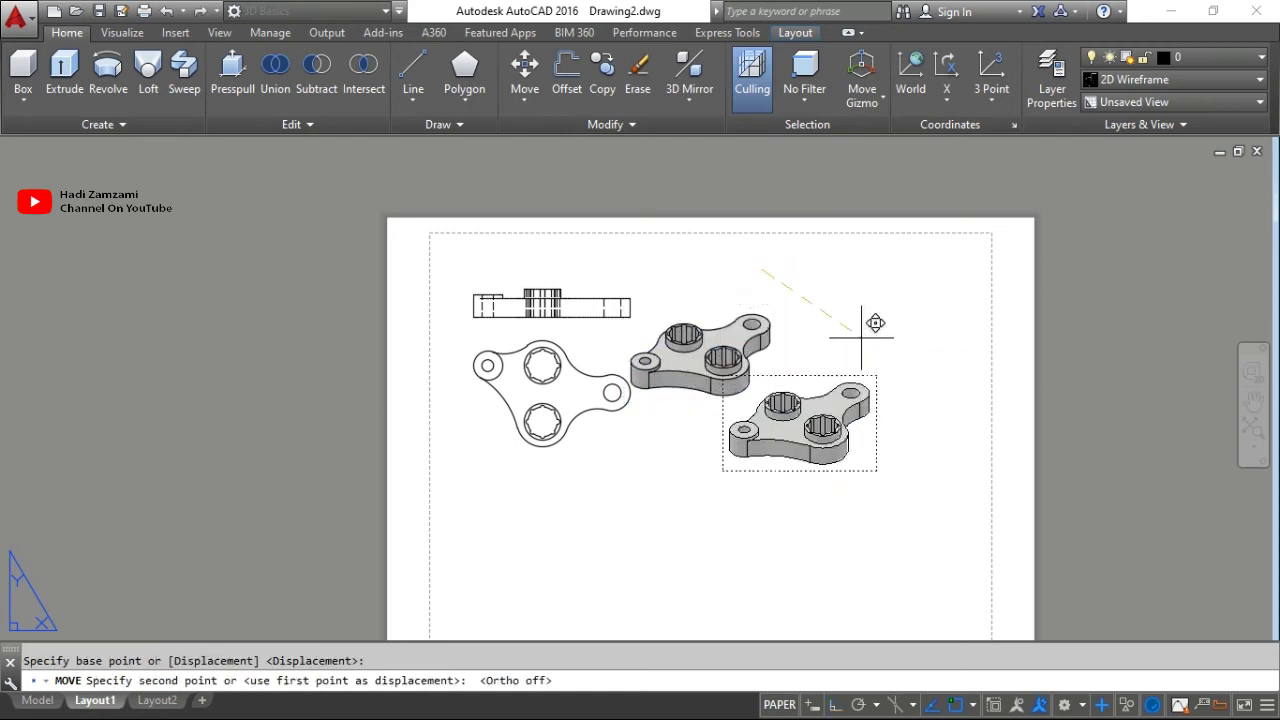
pyautogui.click(873, 326)
pyautogui.press('Escape')
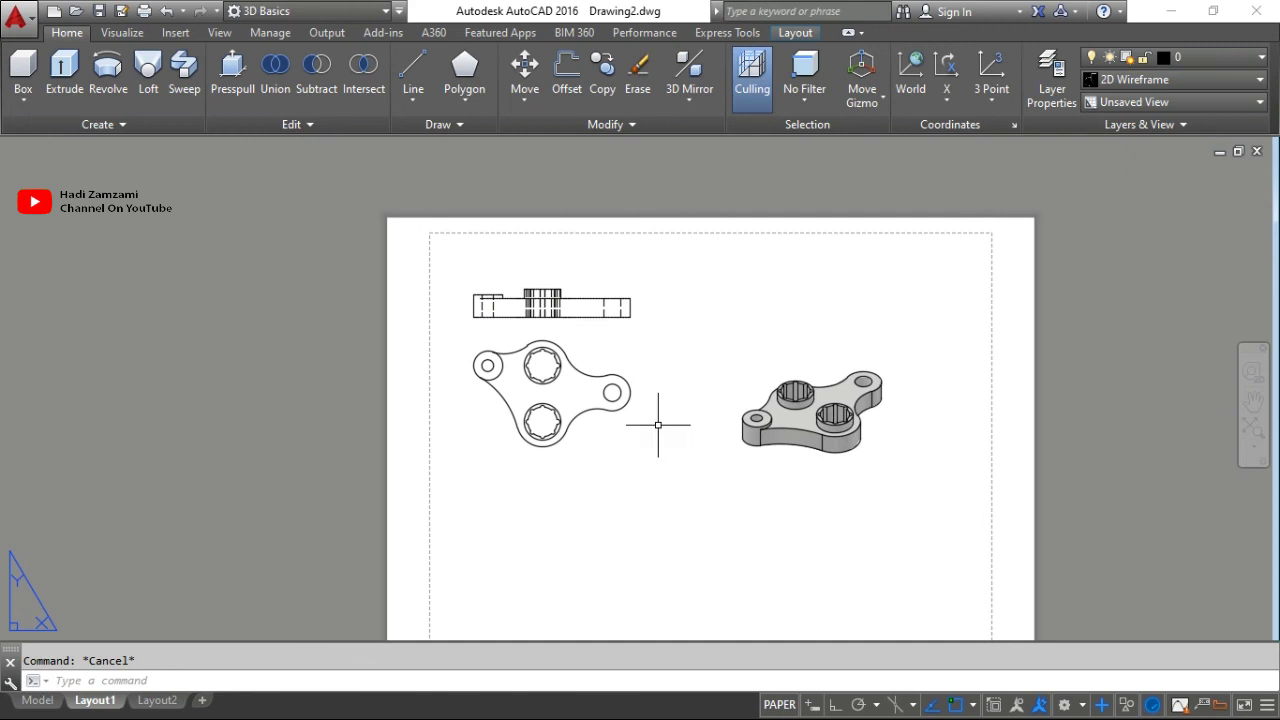
# Move the plan view with the holes lower on the sheet.
pyautogui.write('m')
pyautogui.press('Return')
pyautogui.click(628, 500)
pyautogui.click(569, 407)
pyautogui.press('Return')
pyautogui.click(712, 333)
pyautogui.click(711, 387)
# Shift the narrow side view to the right.
pyautogui.press('Return')
pyautogui.click(672, 316)
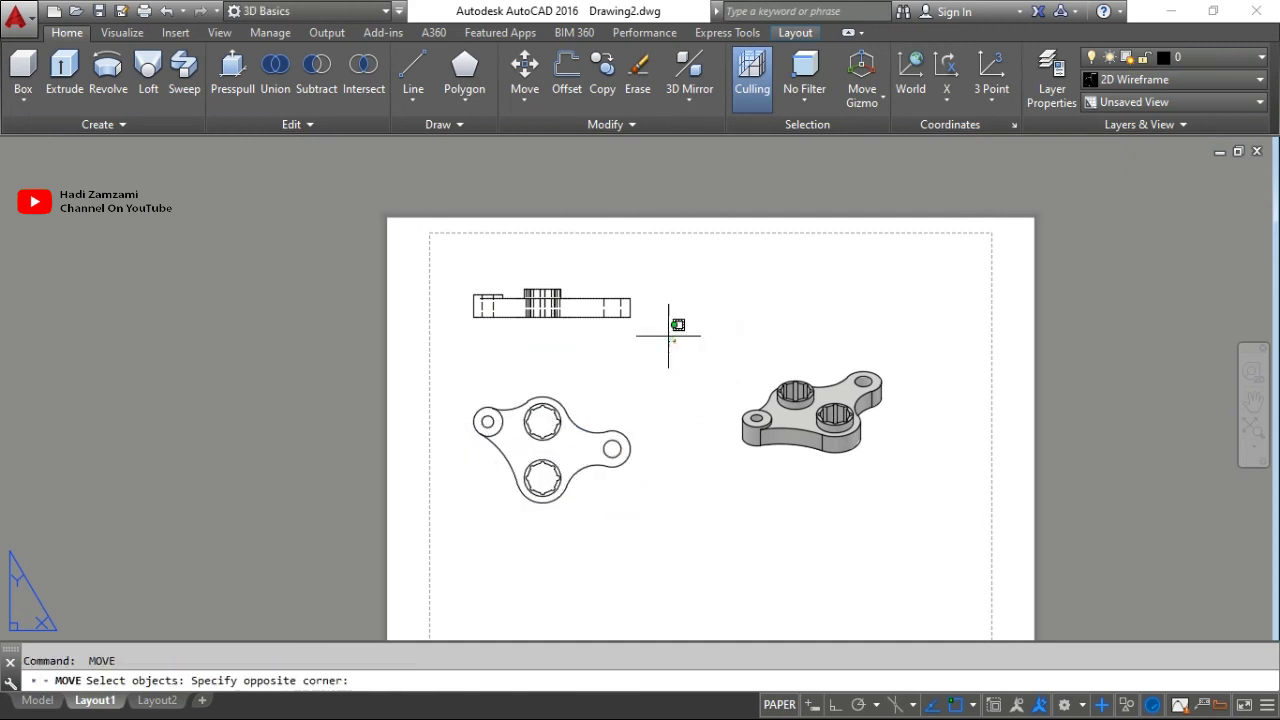
pyautogui.click(549, 251)
pyautogui.press('Return')
pyautogui.click(681, 272)
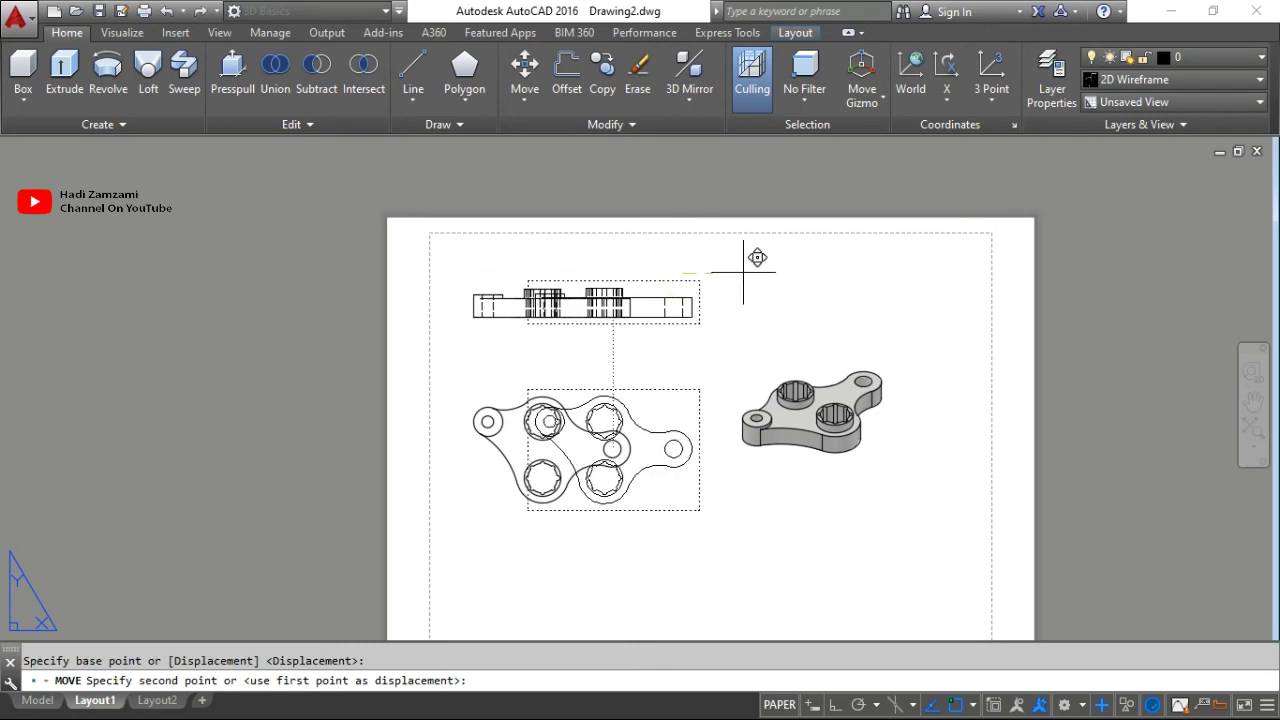
pyautogui.click(737, 271)
# Move the side and plan views together further right.
pyautogui.press('Return')
pyautogui.click(707, 590)
pyautogui.click(522, 270)
pyautogui.press('Return')
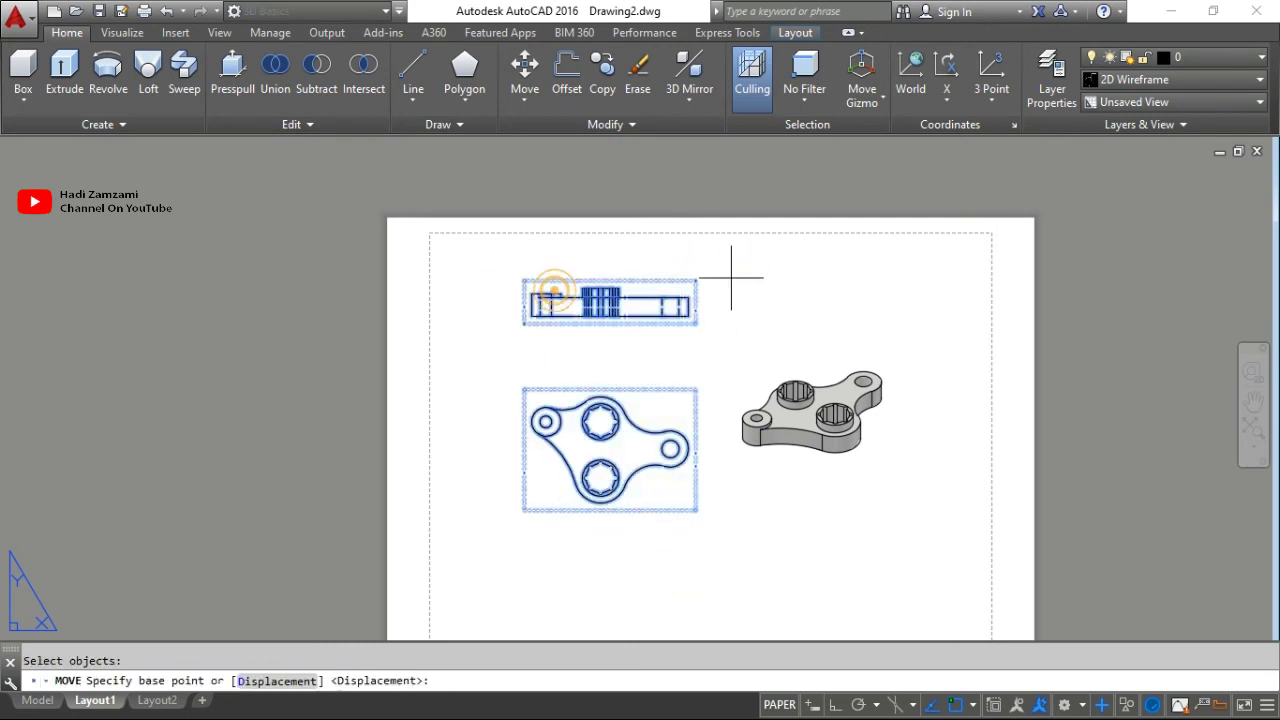
pyautogui.click(785, 266)
pyautogui.click(786, 328)
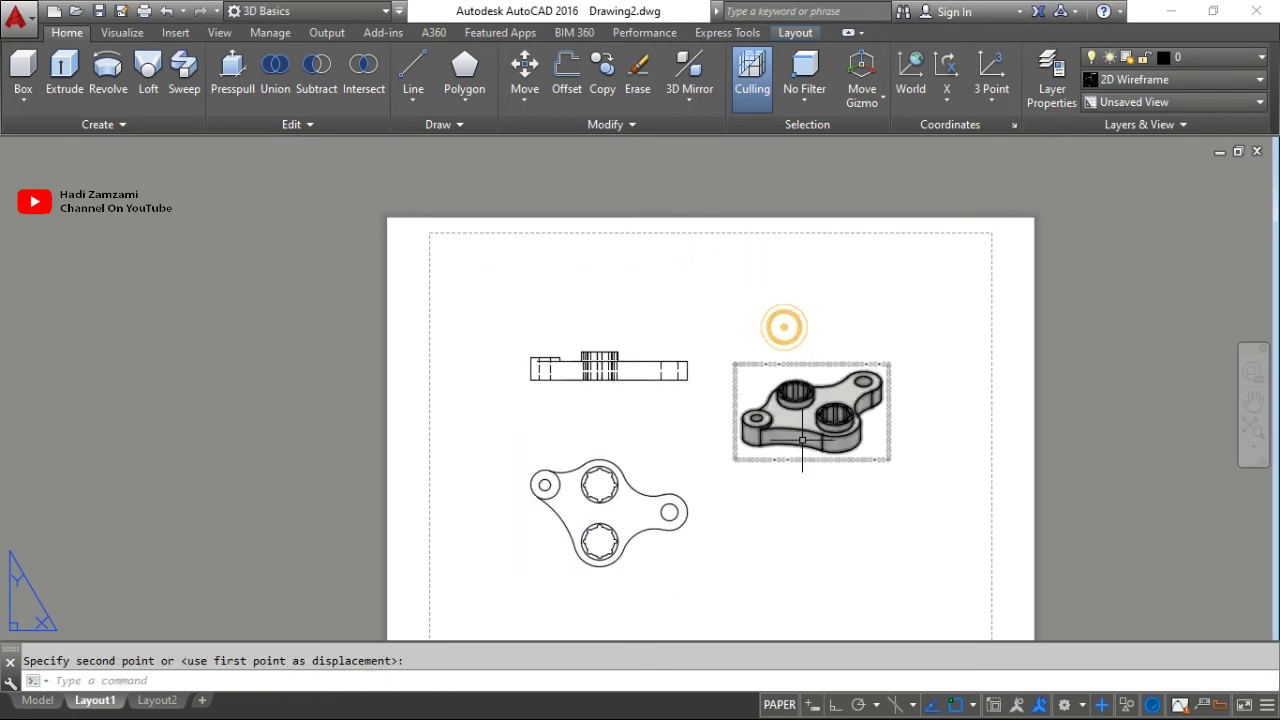
pyautogui.scroll(2, 786, 330)
pyautogui.moveTo(770, 467); pyautogui.dragTo(835, 387, button='middle')
pyautogui.scroll(-2, 835, 387)
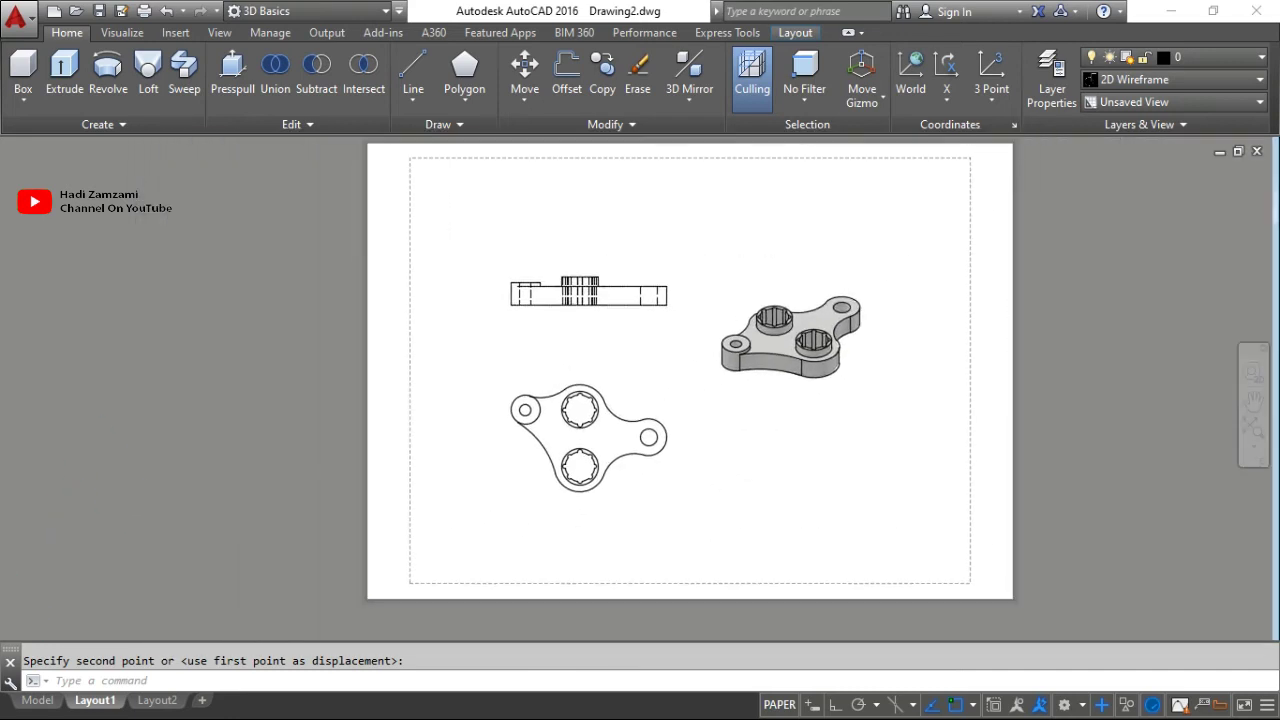
pyautogui.scroll(-1, 921, 433)
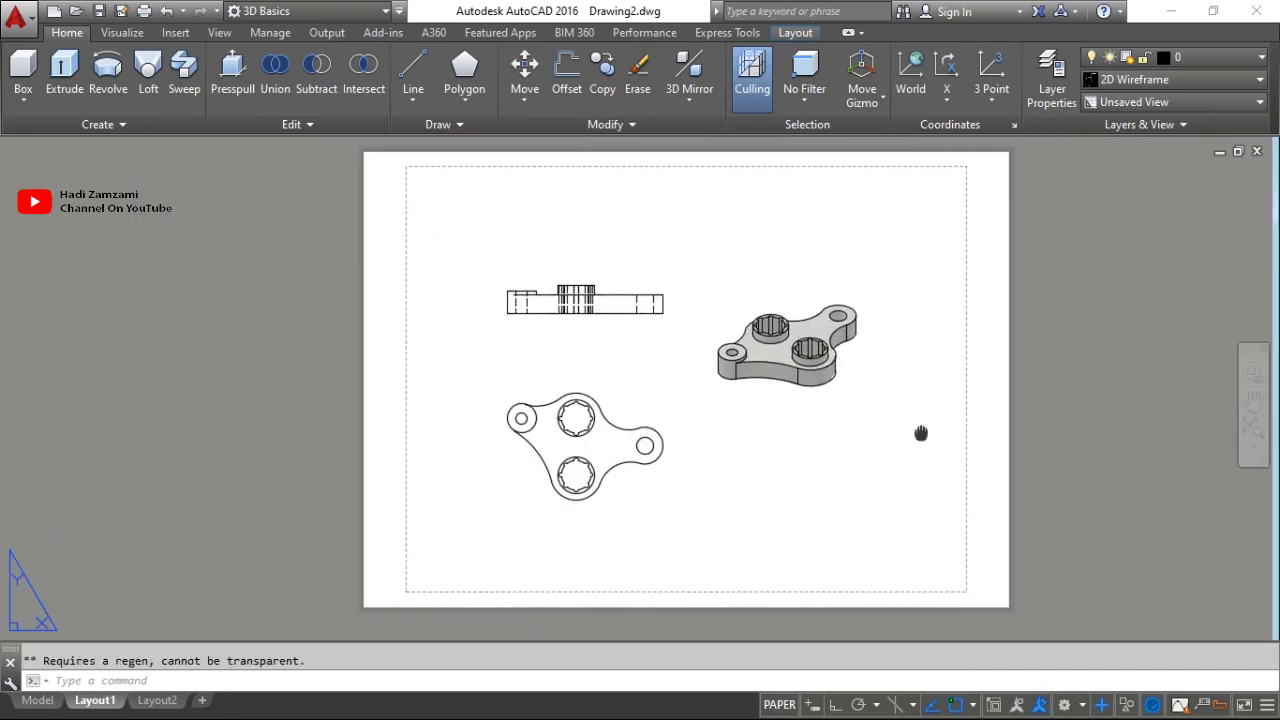
pyautogui.scroll(2, 707, 456)
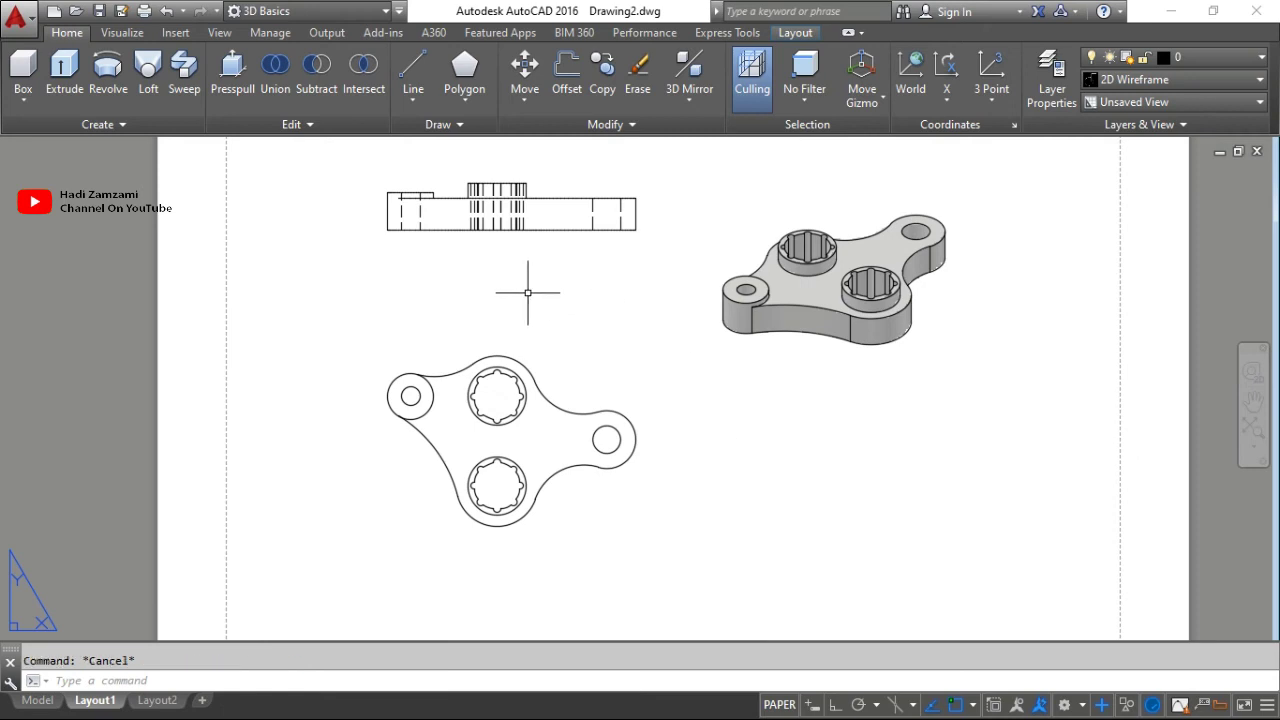
pyautogui.scroll(2, 548, 292)
pyautogui.scroll(-2, 566, 351)
# Add an R20 radius dimension to the plan view's left boss.
pyautogui.moveTo(611, 334); pyautogui.dragTo(690, 272, button='middle')
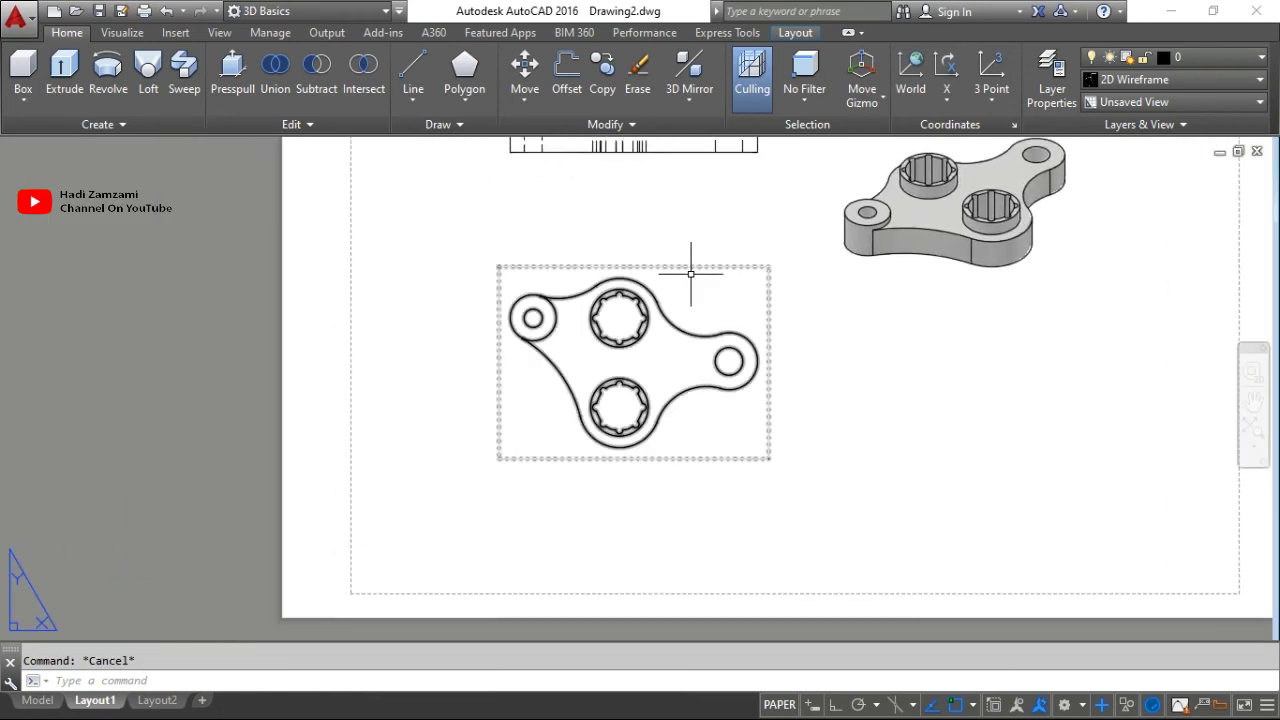
pyautogui.write('a')
pyautogui.press('Return')
pyautogui.scroll(2, 508, 313)
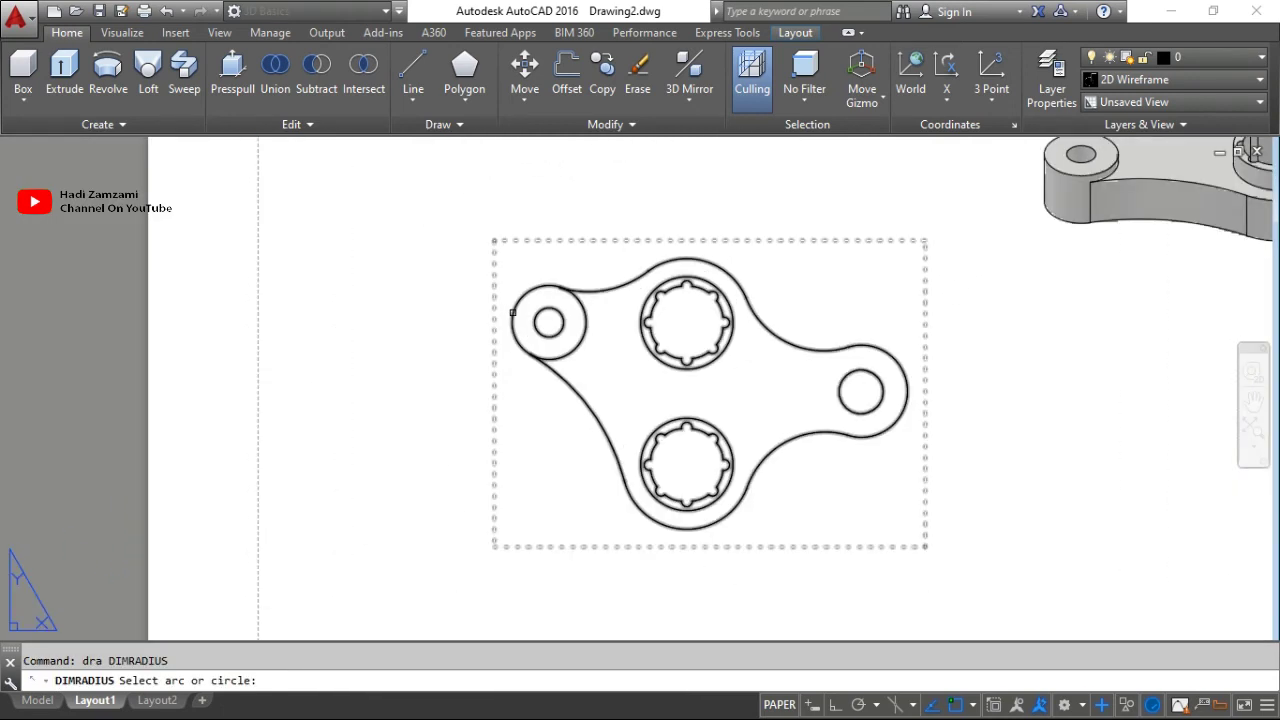
pyautogui.click(512, 321)
pyautogui.click(483, 311)
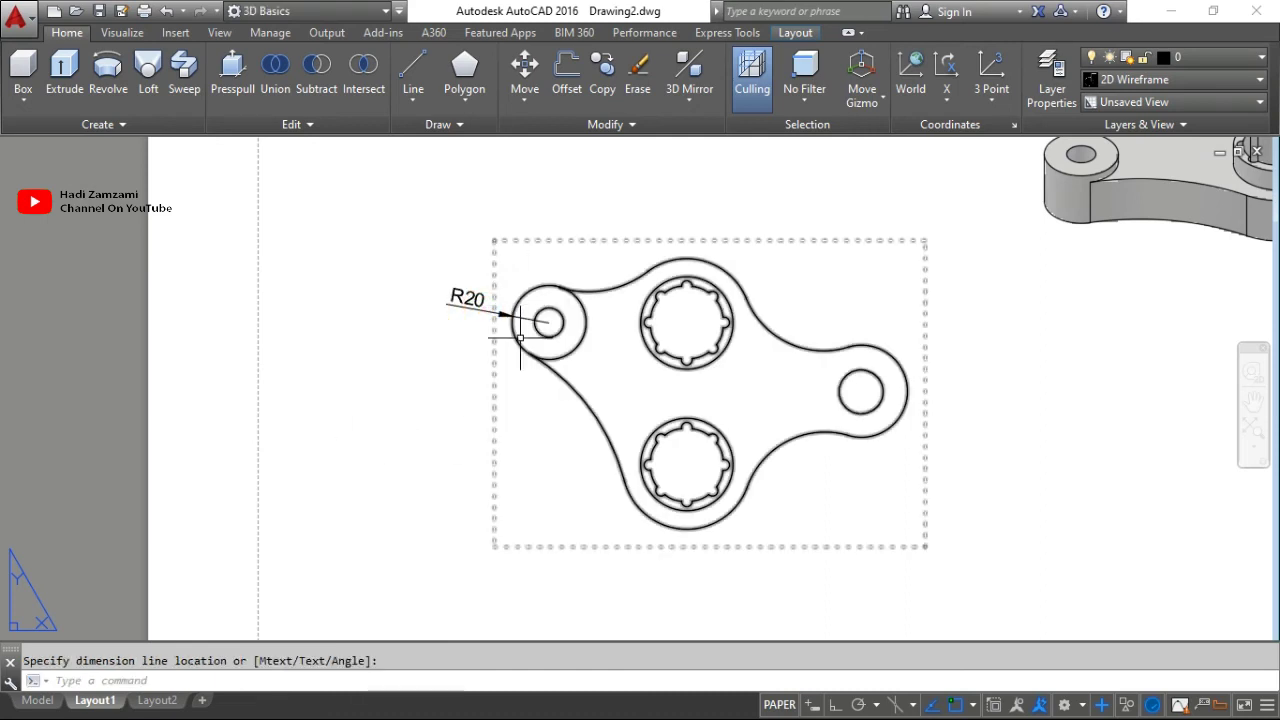
# Set the R20 dimension's colour to Blue in Properties.
pyautogui.click(463, 300)
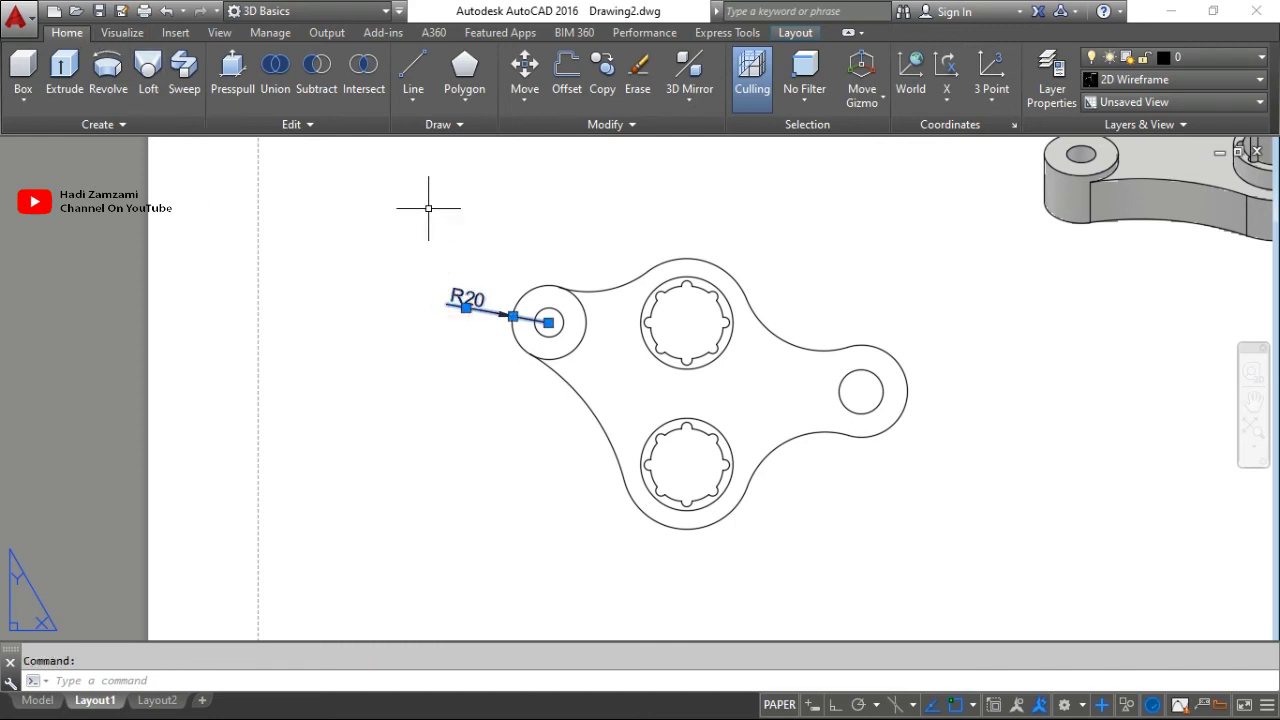
pyautogui.write('pr')
pyautogui.press('Return')
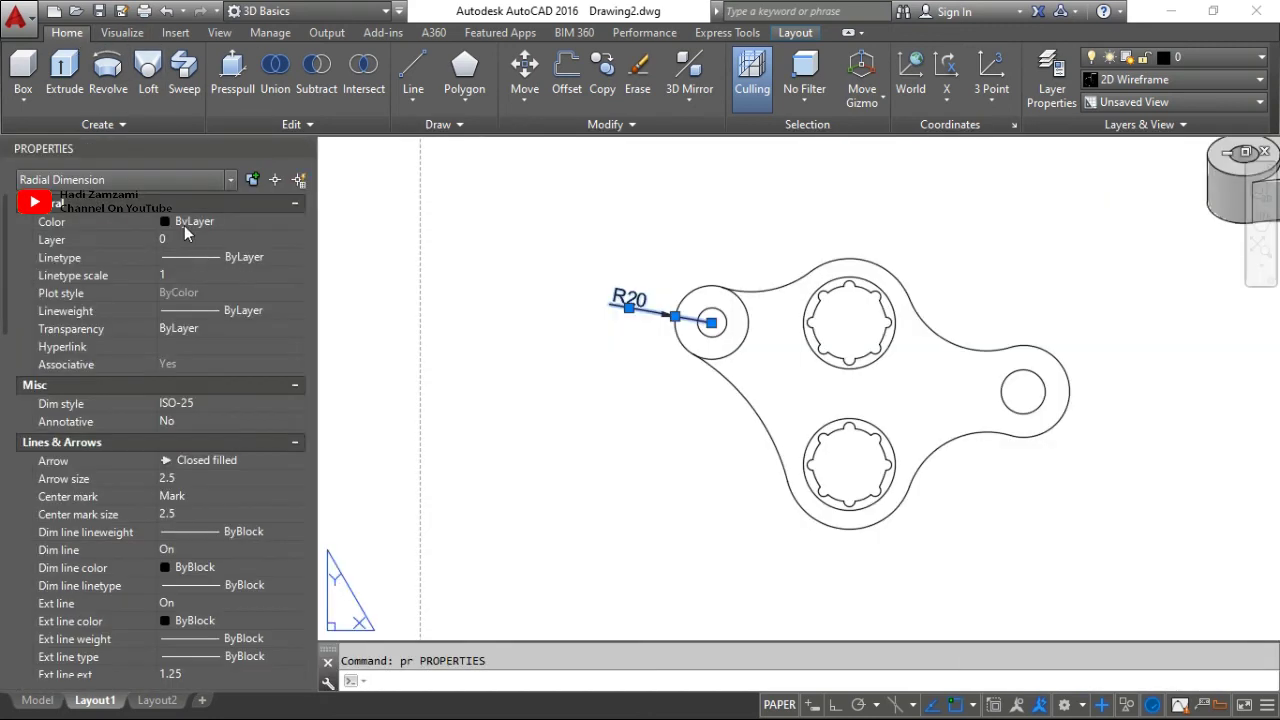
pyautogui.click(197, 224)
pyautogui.click(196, 221)
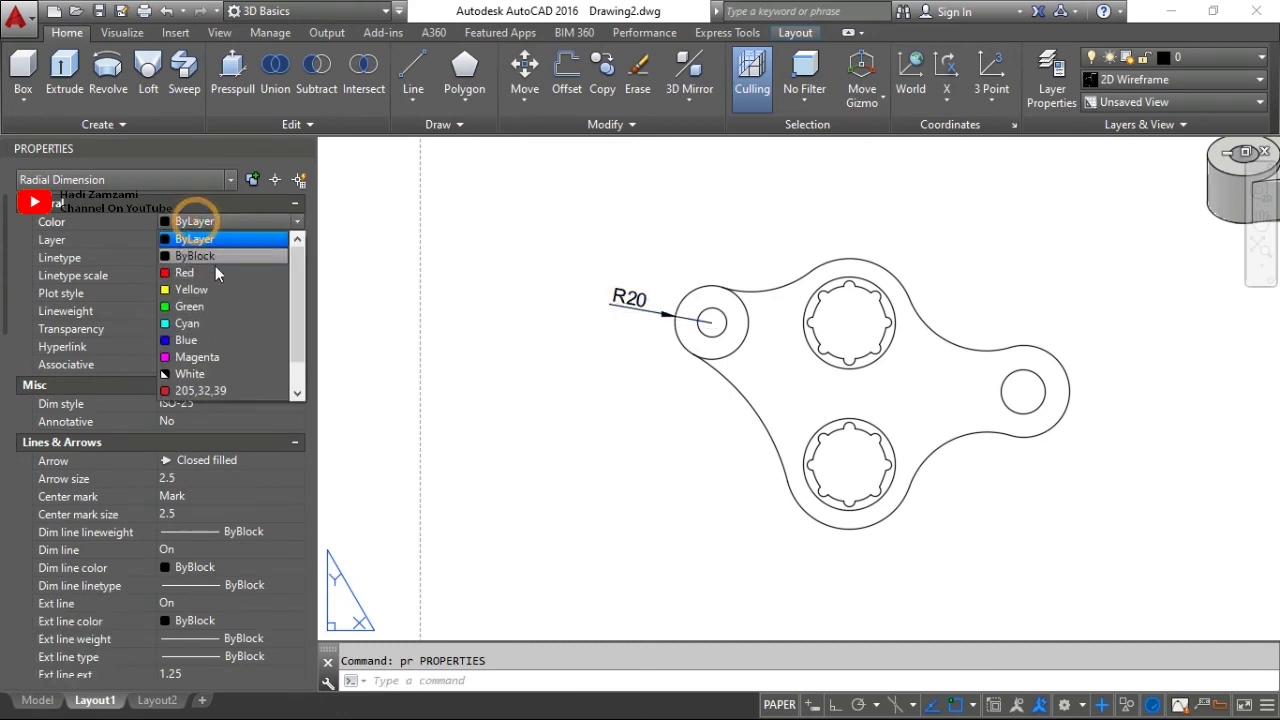
pyautogui.click(195, 340)
pyautogui.press('Escape')
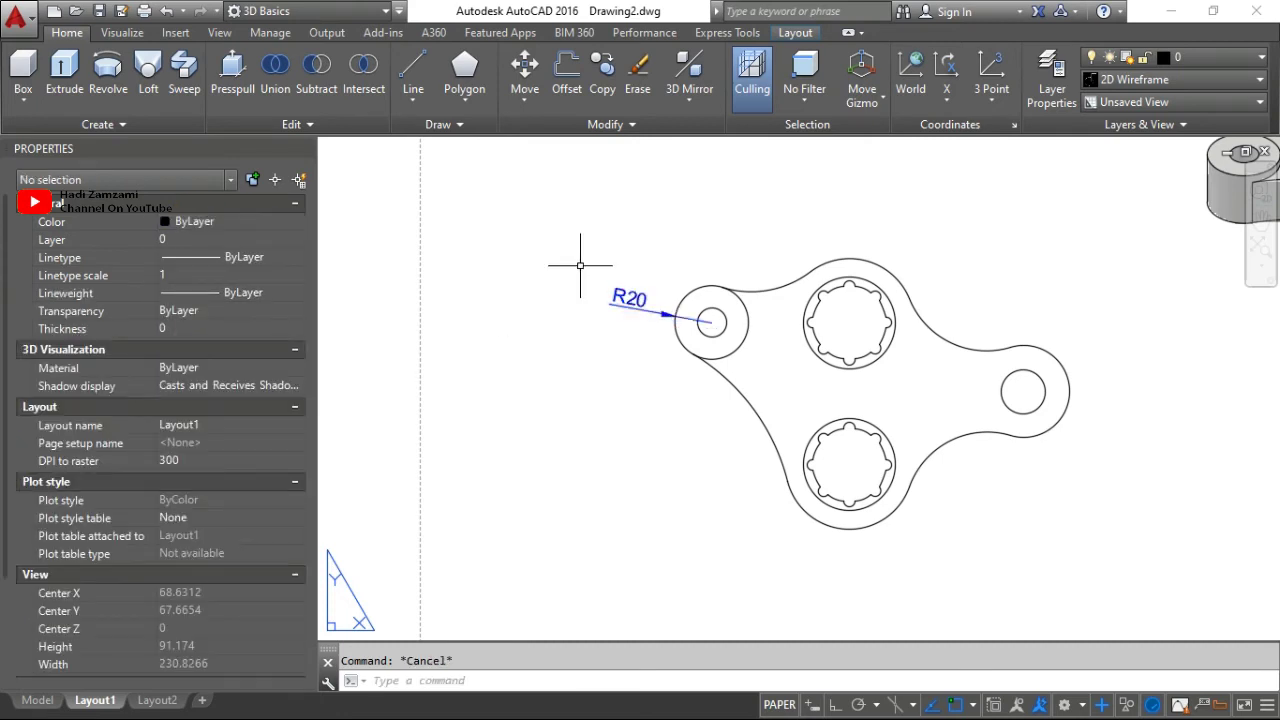
pyautogui.click(305, 149)
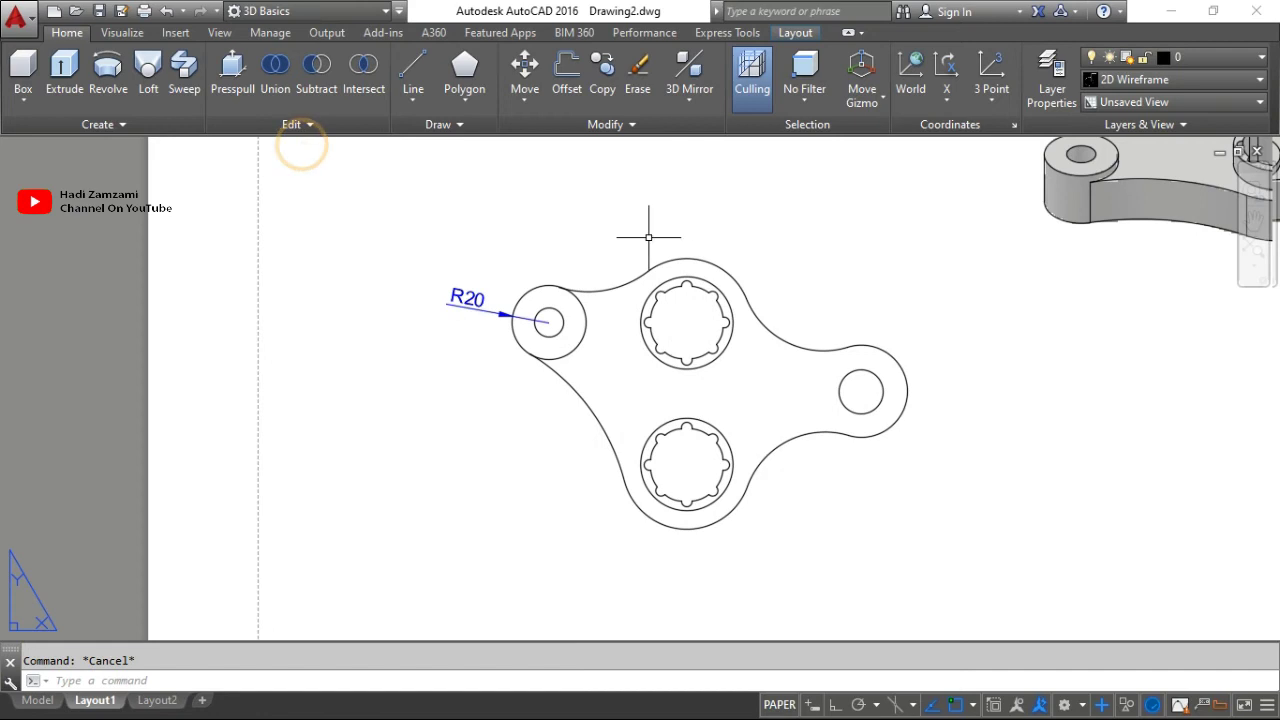
pyautogui.scroll(2, 610, 240)
# Add DIMRADIUS dimensions R8 to the small hole, R35 to the upper arc and R55 to the concave arc.
pyautogui.write('dra')
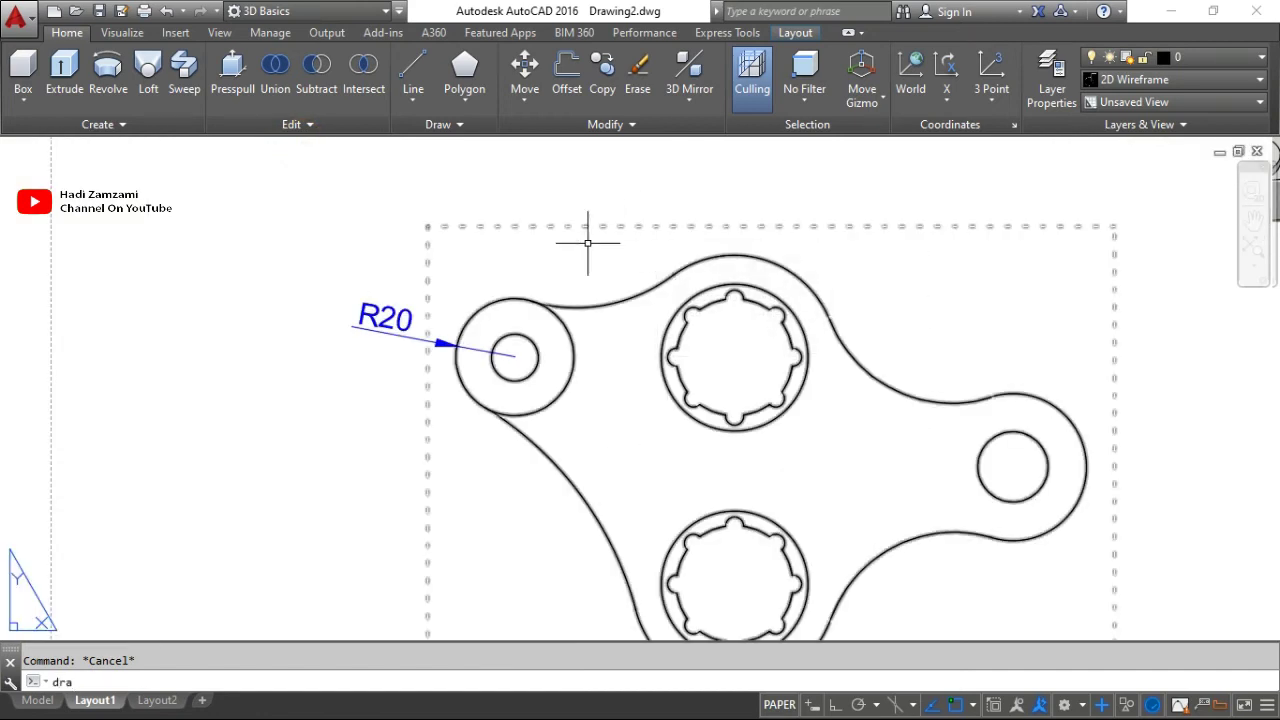
pyautogui.press('Return')
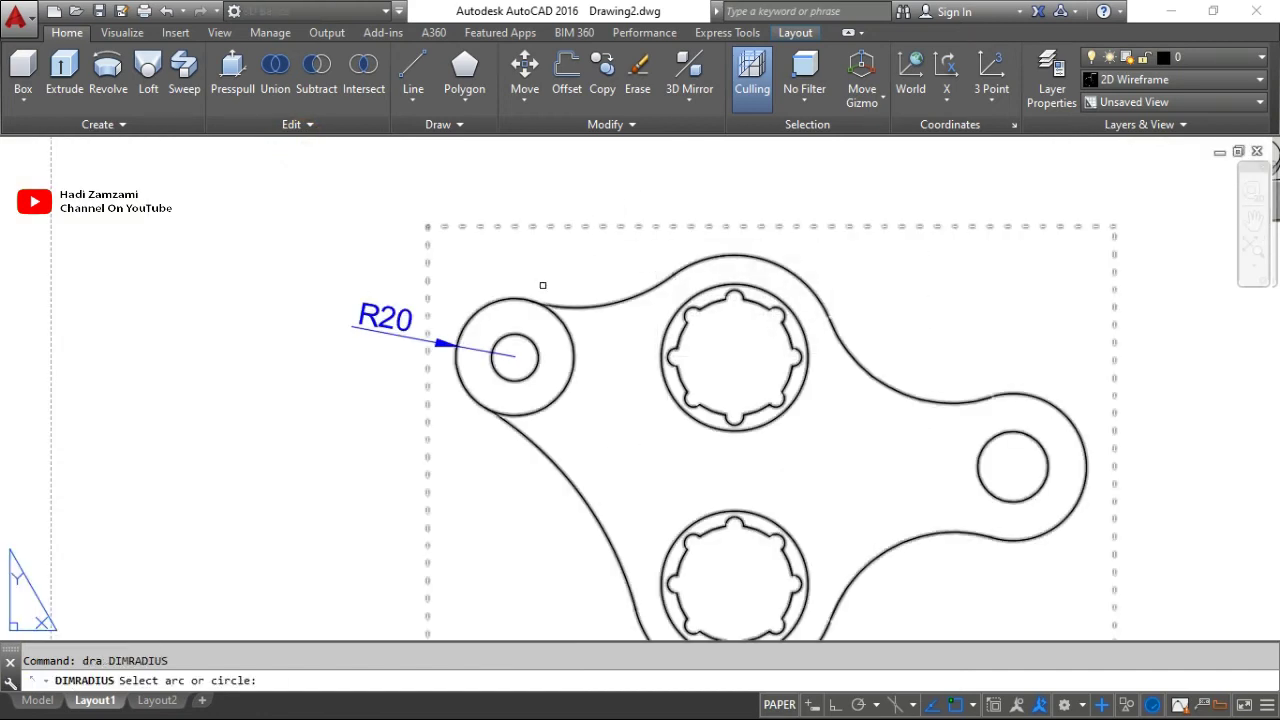
pyautogui.click(506, 339)
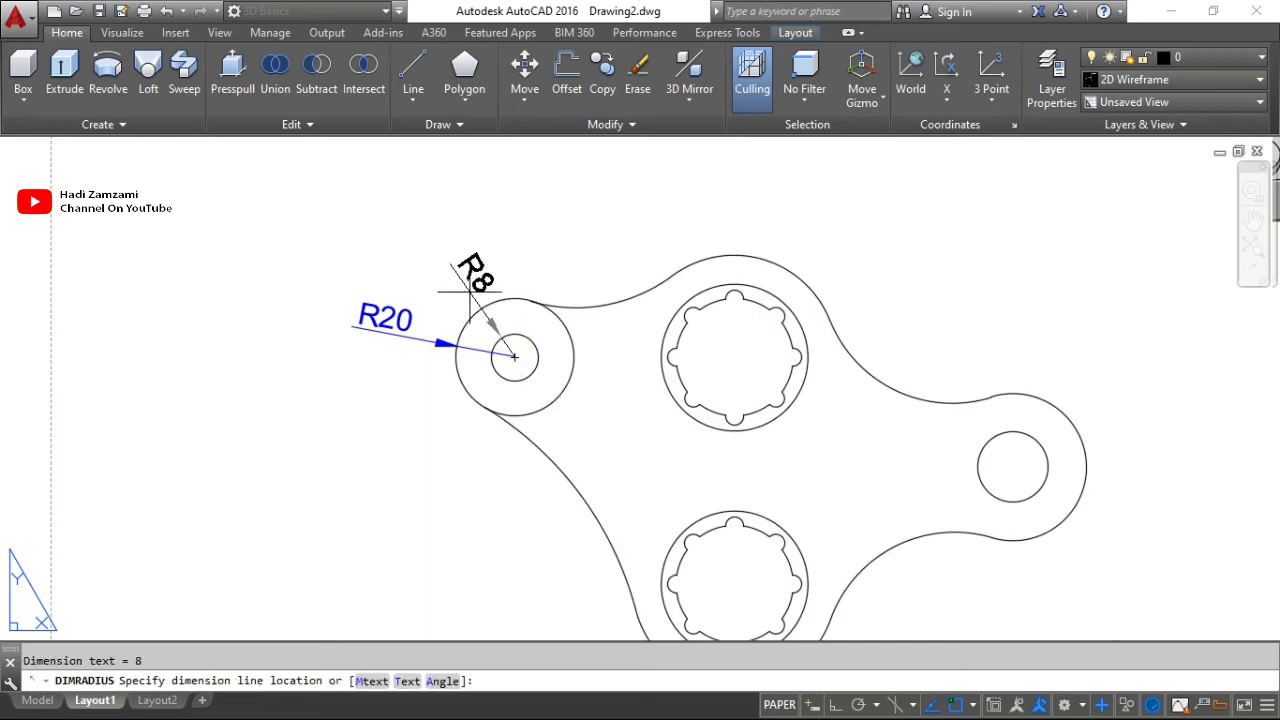
pyautogui.click(441, 268)
pyautogui.press('Return')
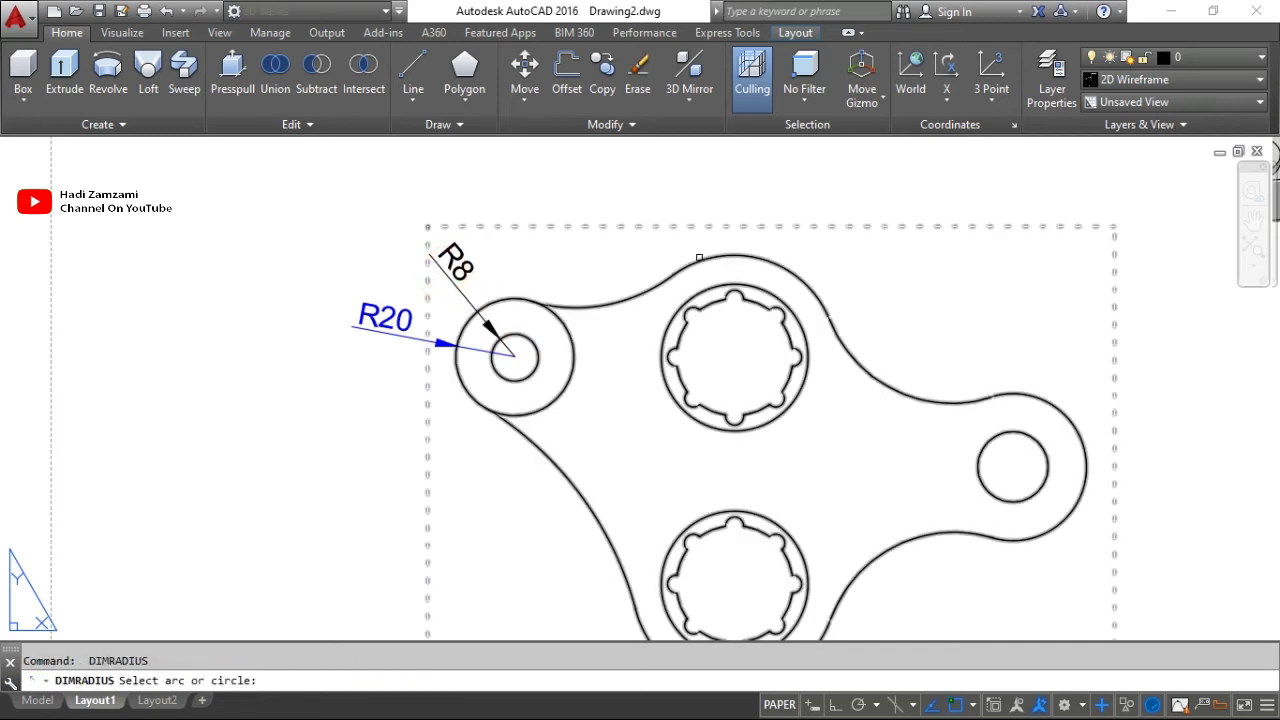
pyautogui.click(704, 258)
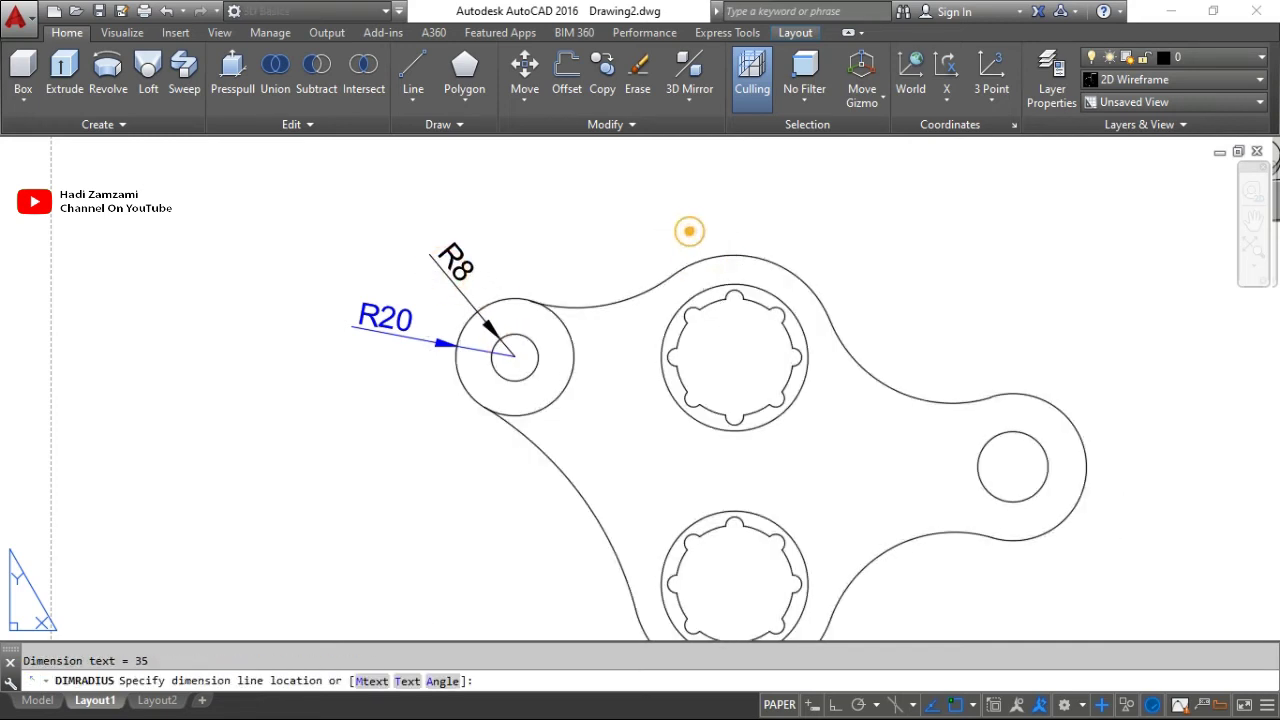
pyautogui.click(690, 184)
pyautogui.press('Return')
pyautogui.click(609, 302)
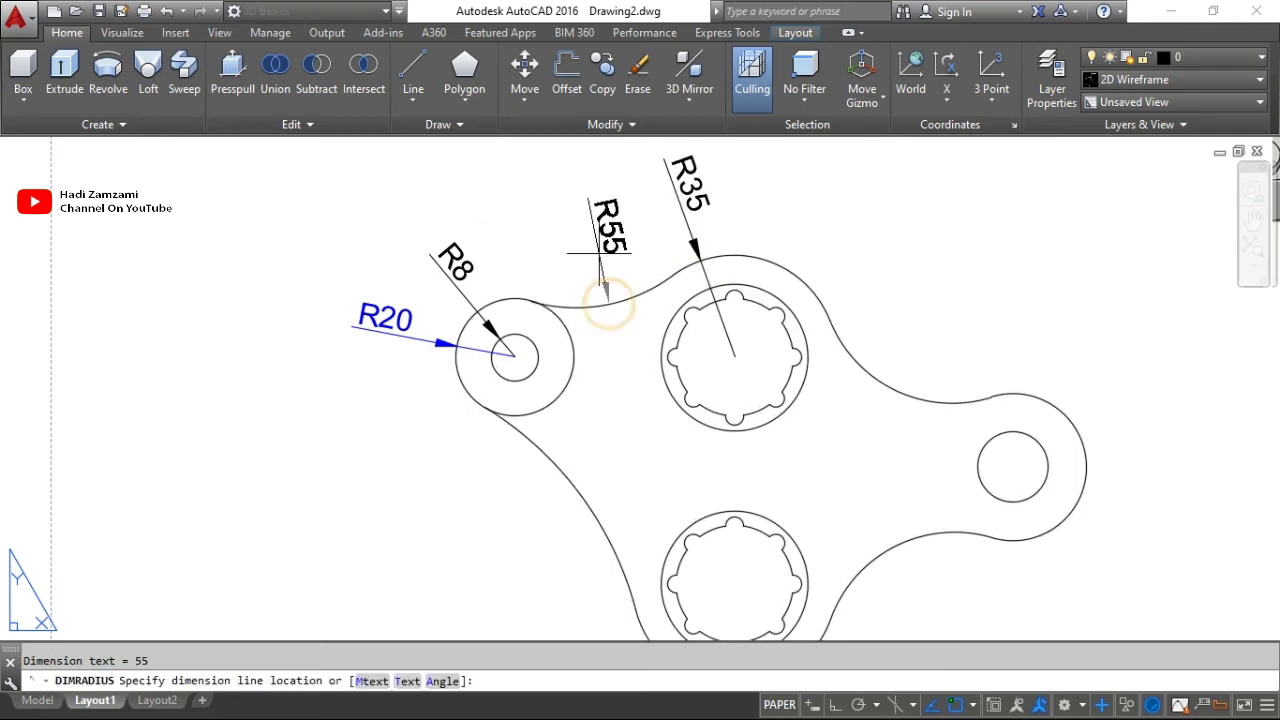
pyautogui.click(600, 253)
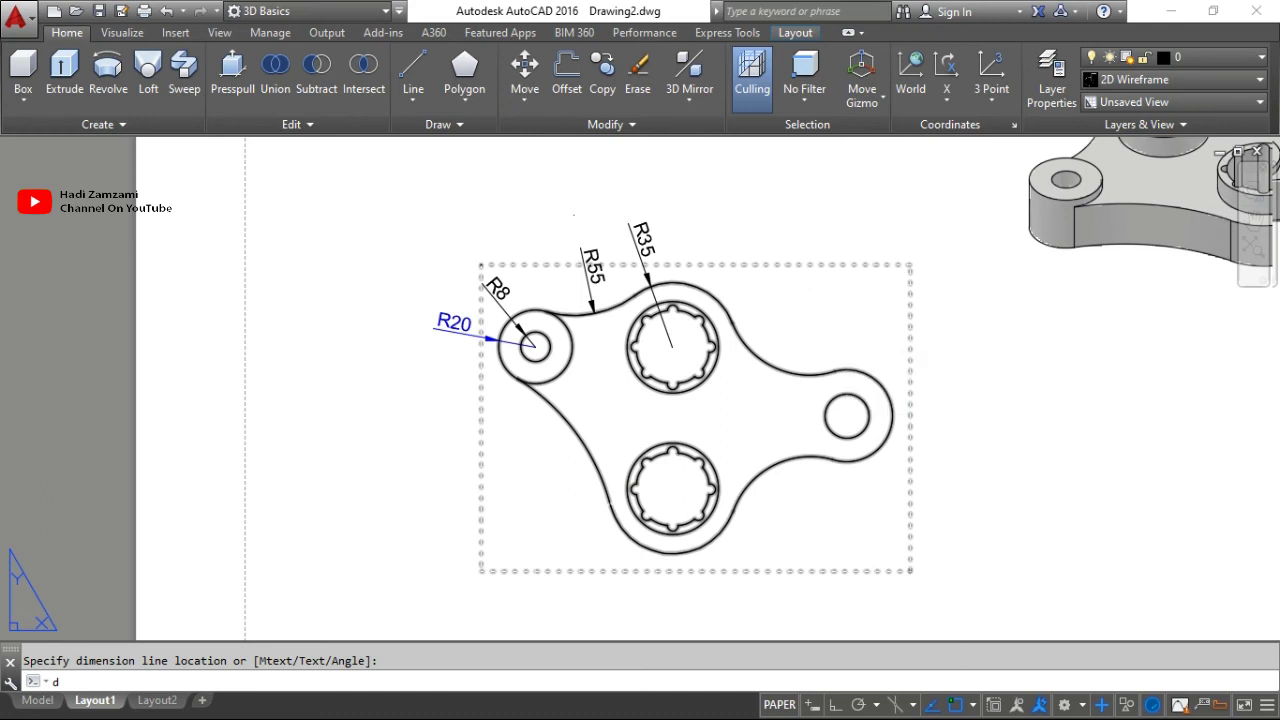
pyautogui.press('Return')
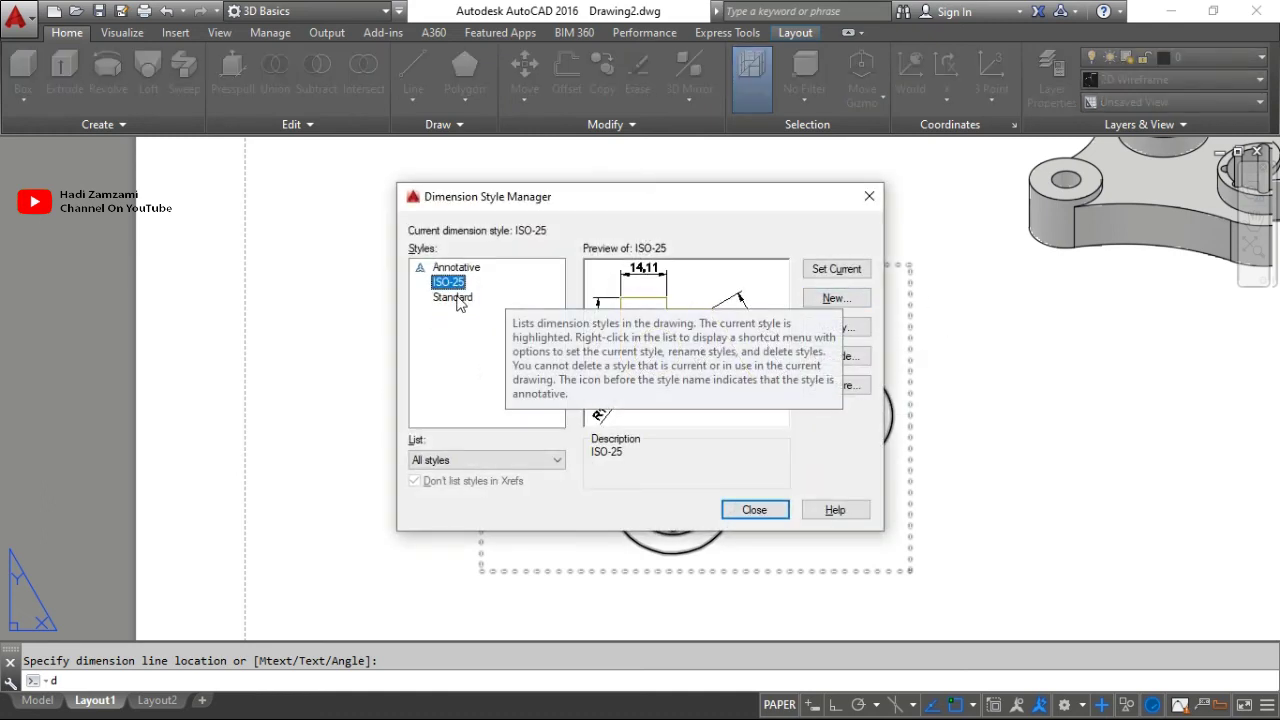
# Try ISO-standard text alignment in ISO-25, browse Fit, Symbols and Arrows, Lines, then cancel and close.
pyautogui.click(845, 329)
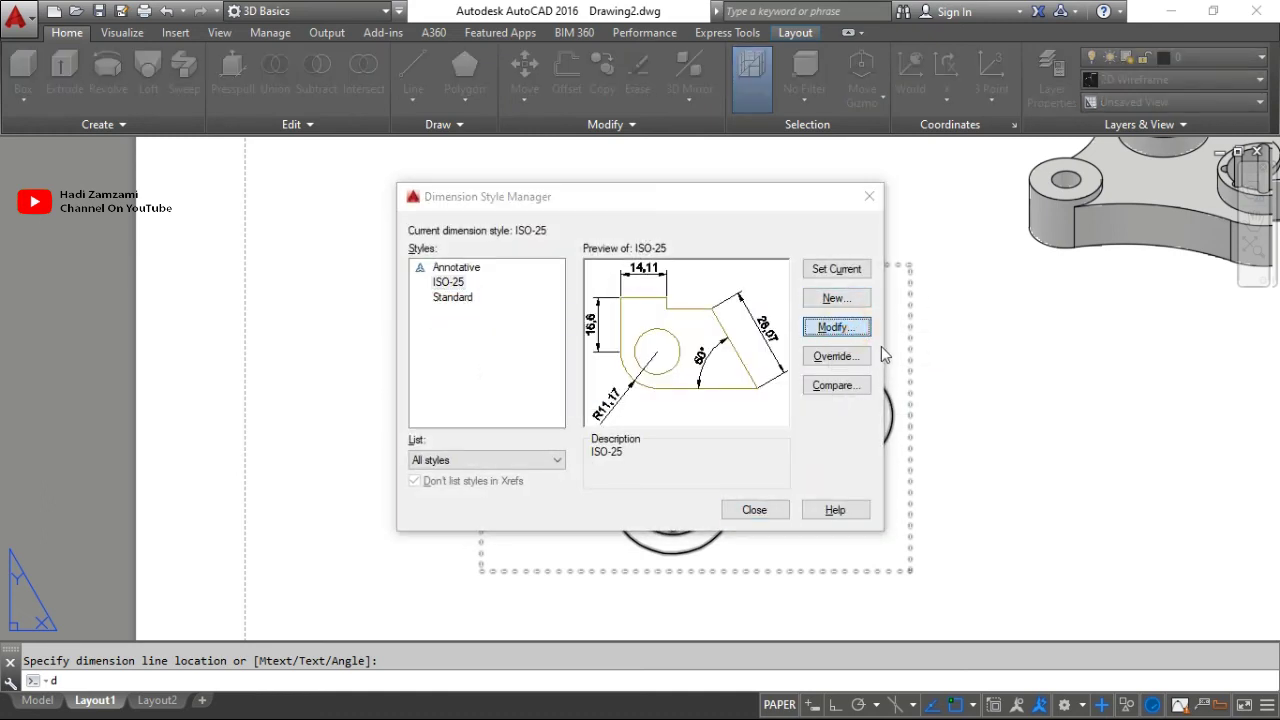
pyautogui.click(537, 162)
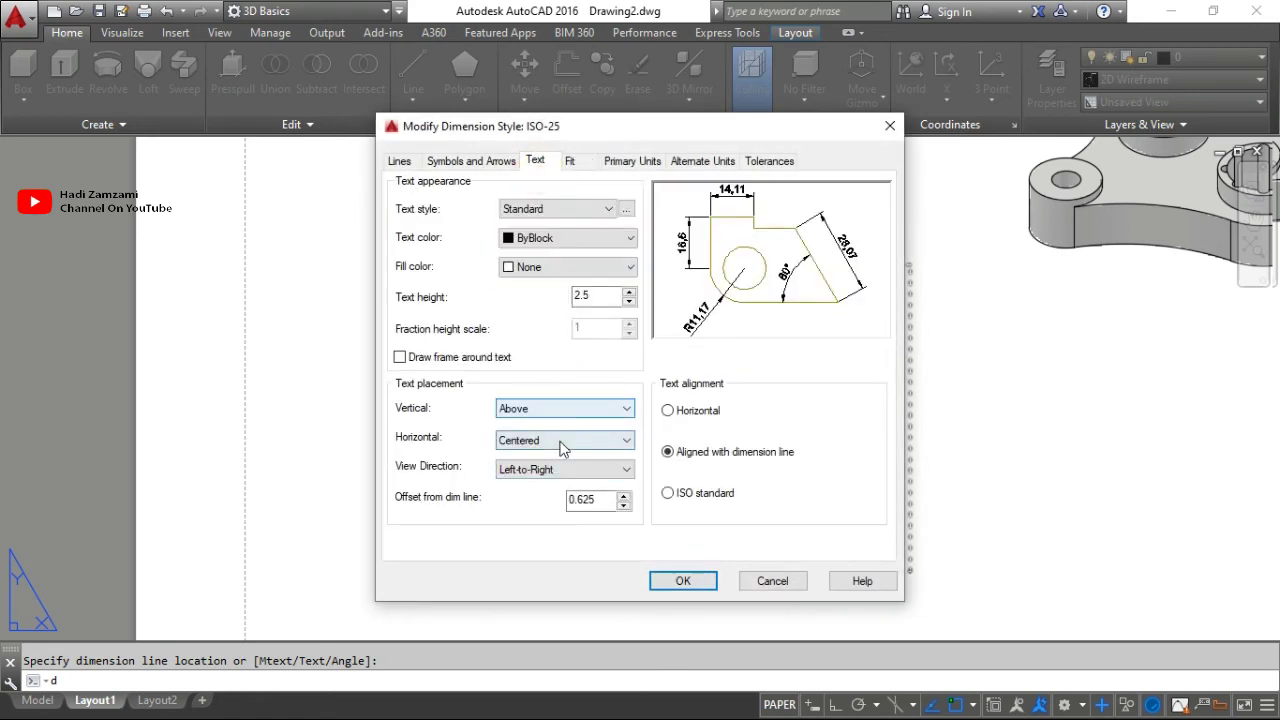
pyautogui.click(668, 493)
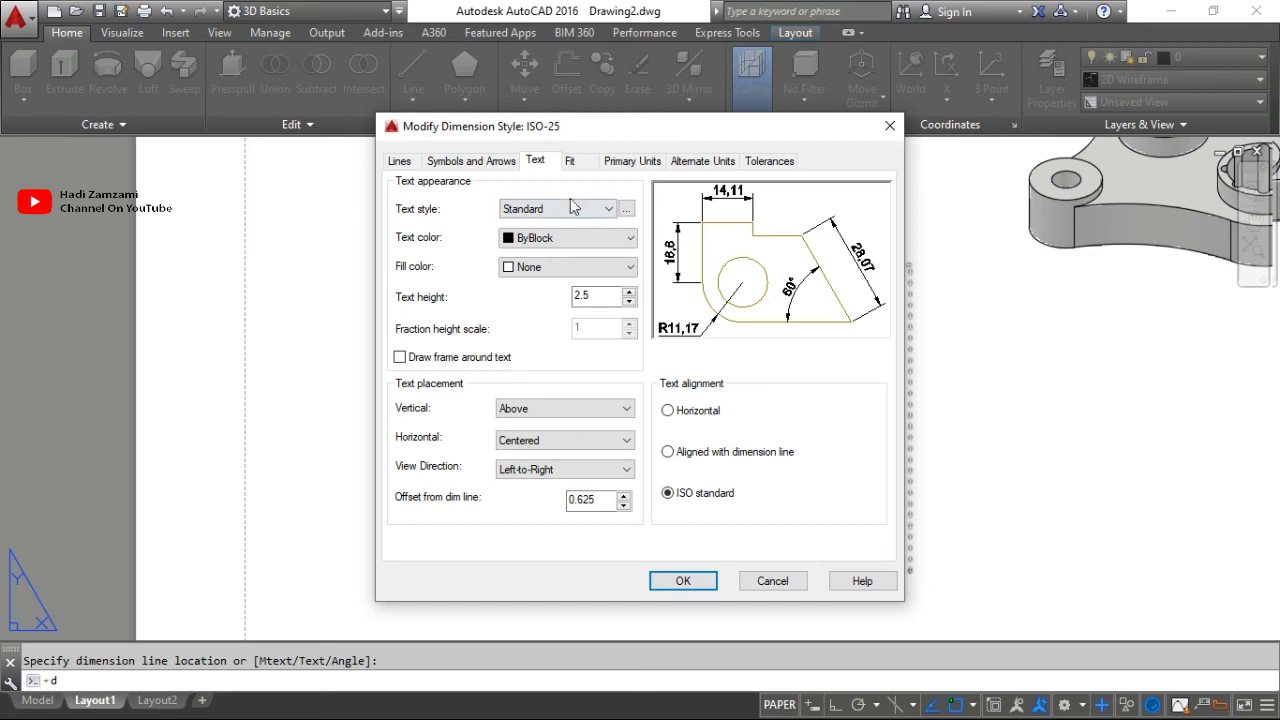
pyautogui.click(570, 163)
pyautogui.click(537, 166)
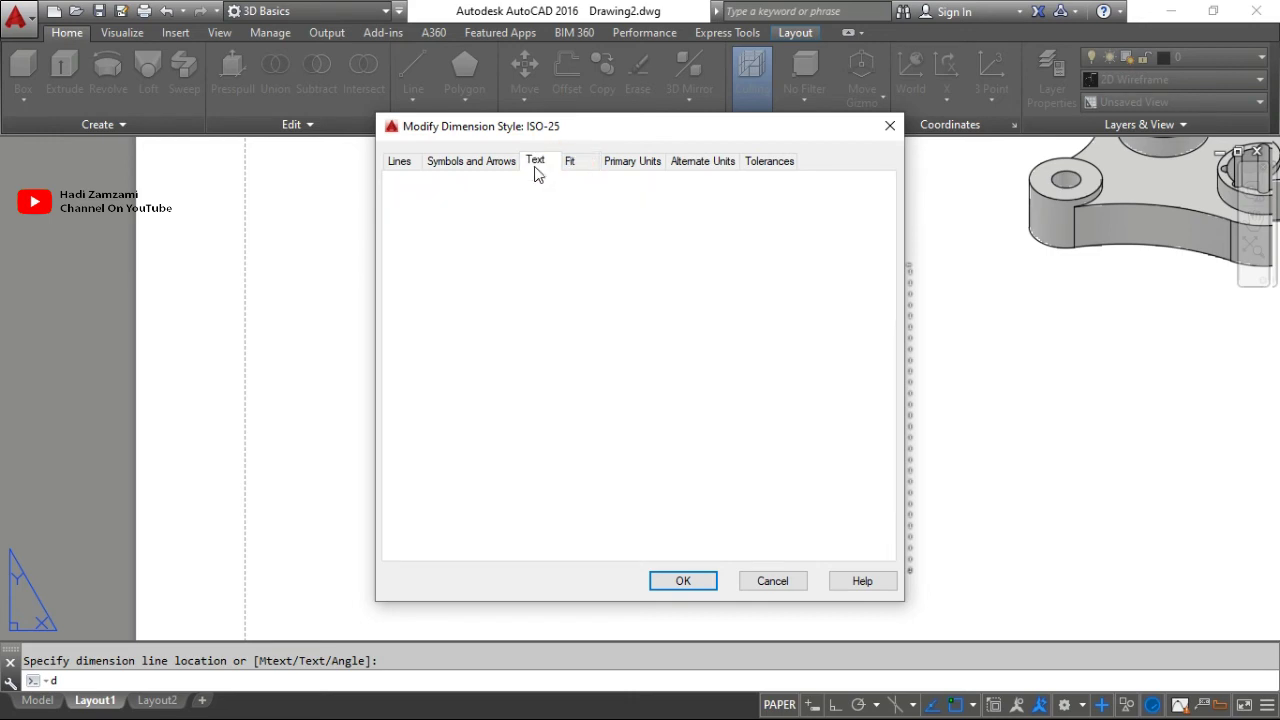
pyautogui.click(500, 163)
pyautogui.click(399, 161)
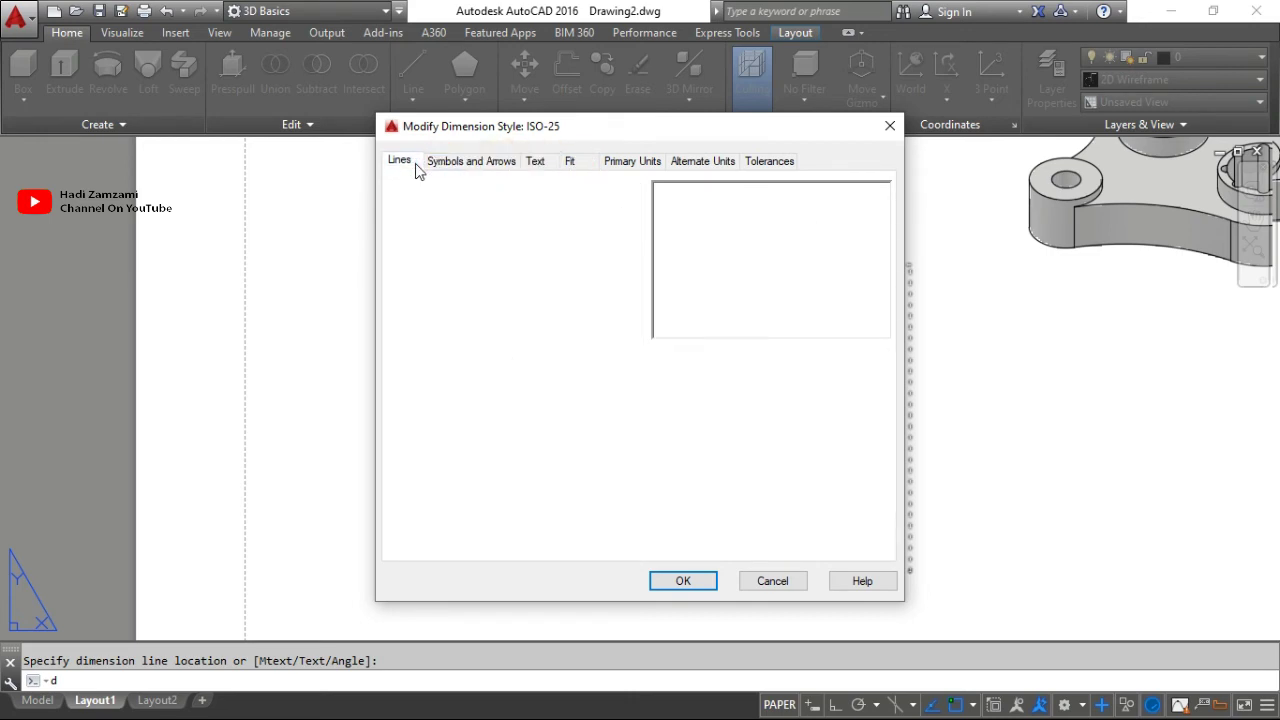
pyautogui.click(757, 582)
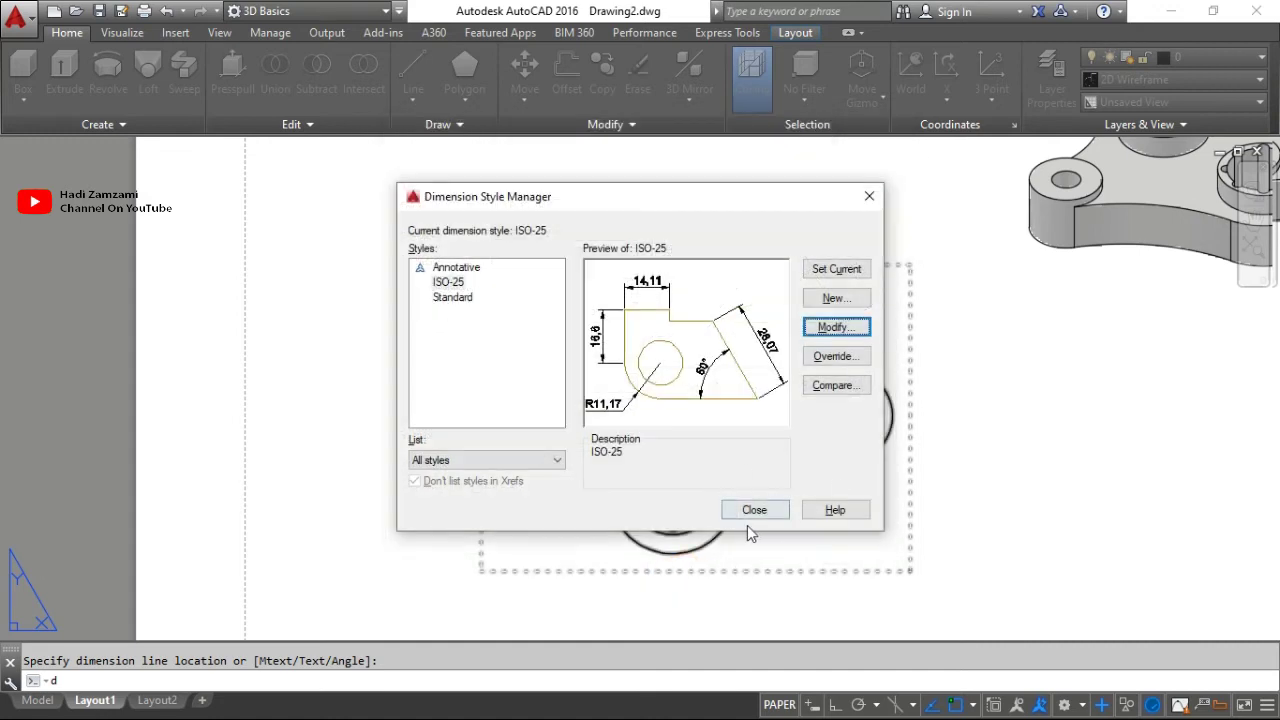
pyautogui.click(757, 510)
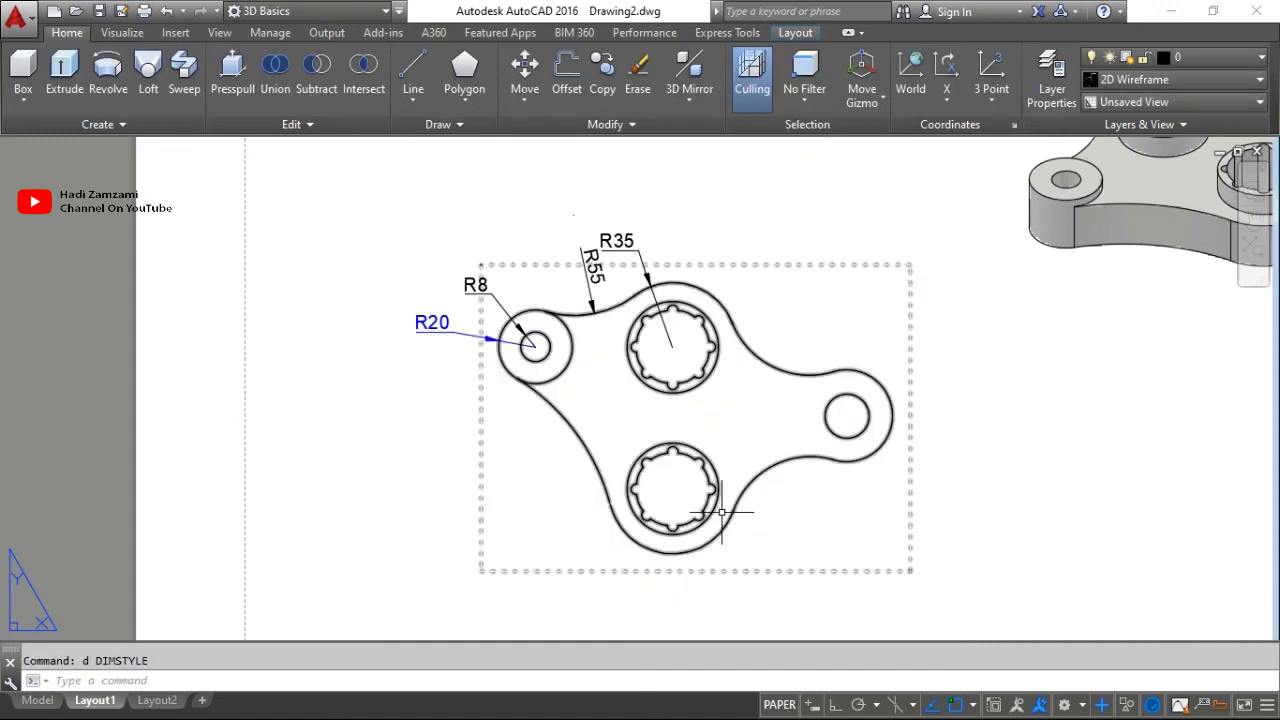
pyautogui.scroll(4, 648, 292)
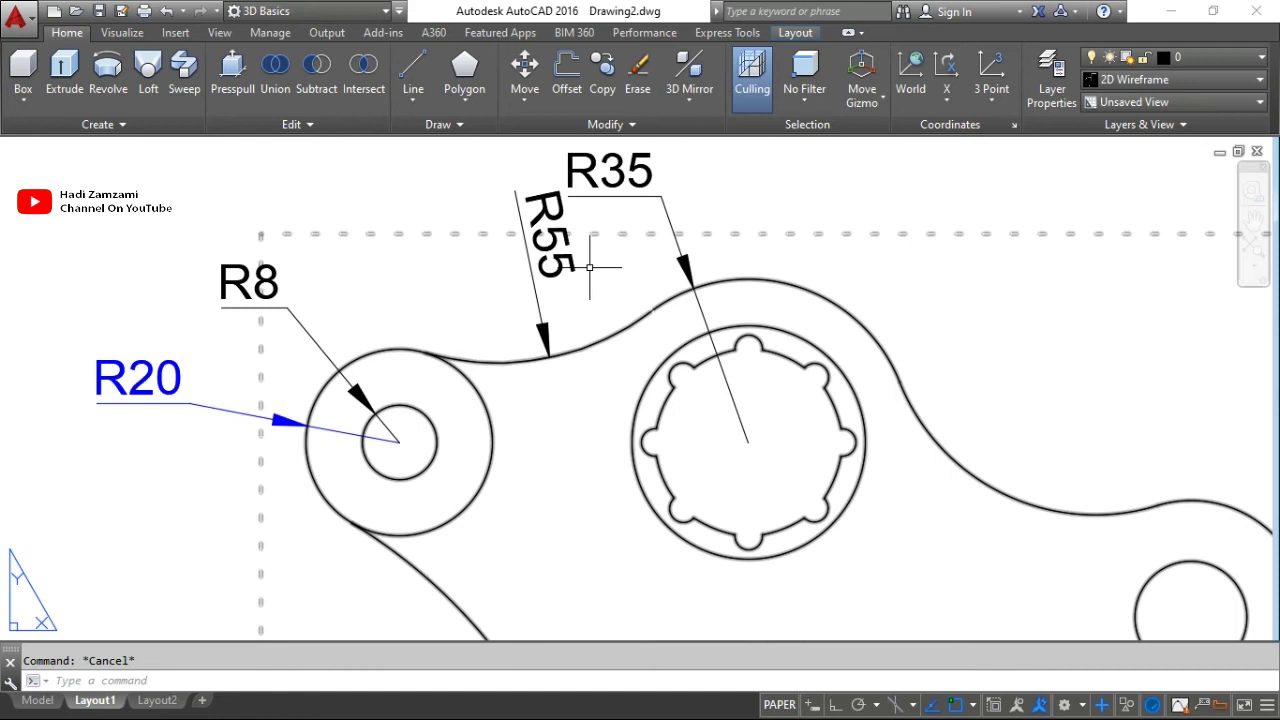
# Delete the old R55 radius dimension, undoing two accidental erasures of the view.
pyautogui.write('e')
pyautogui.press('Return')
pyautogui.click(522, 264)
pyautogui.press('Return')
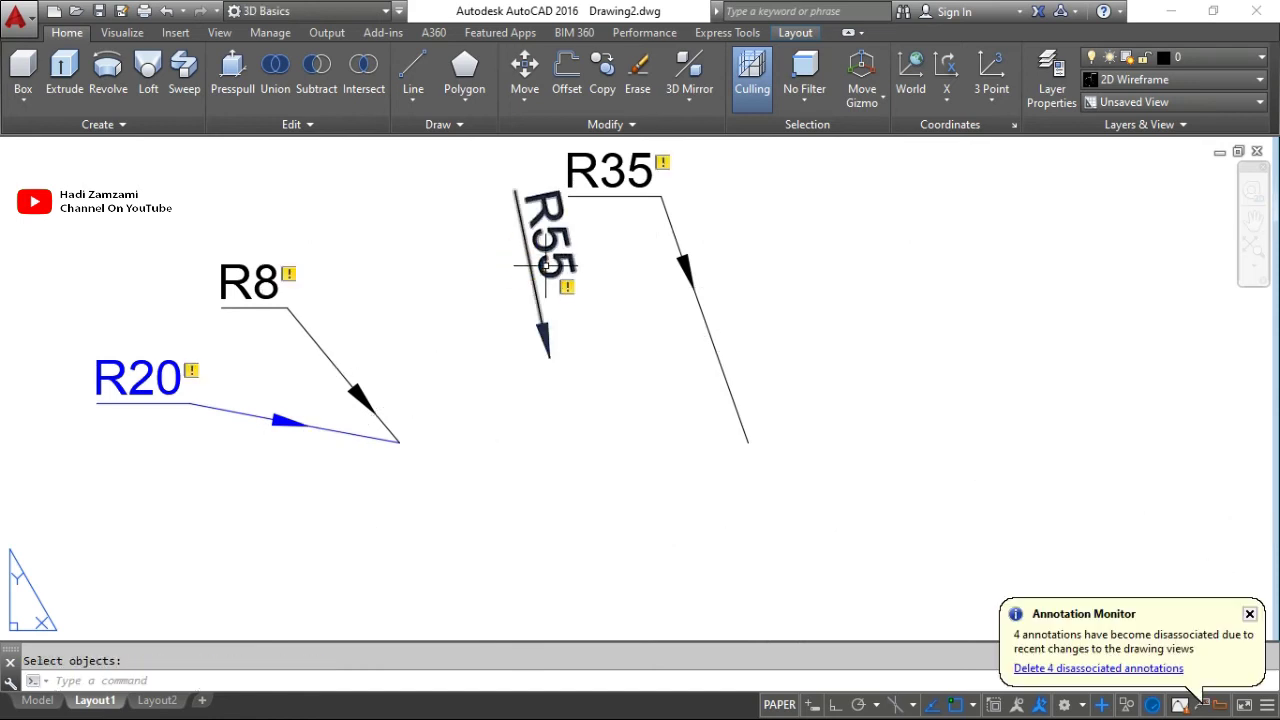
pyautogui.hotkey('ctrl', 'z')
pyautogui.write('e')
pyautogui.press('Return')
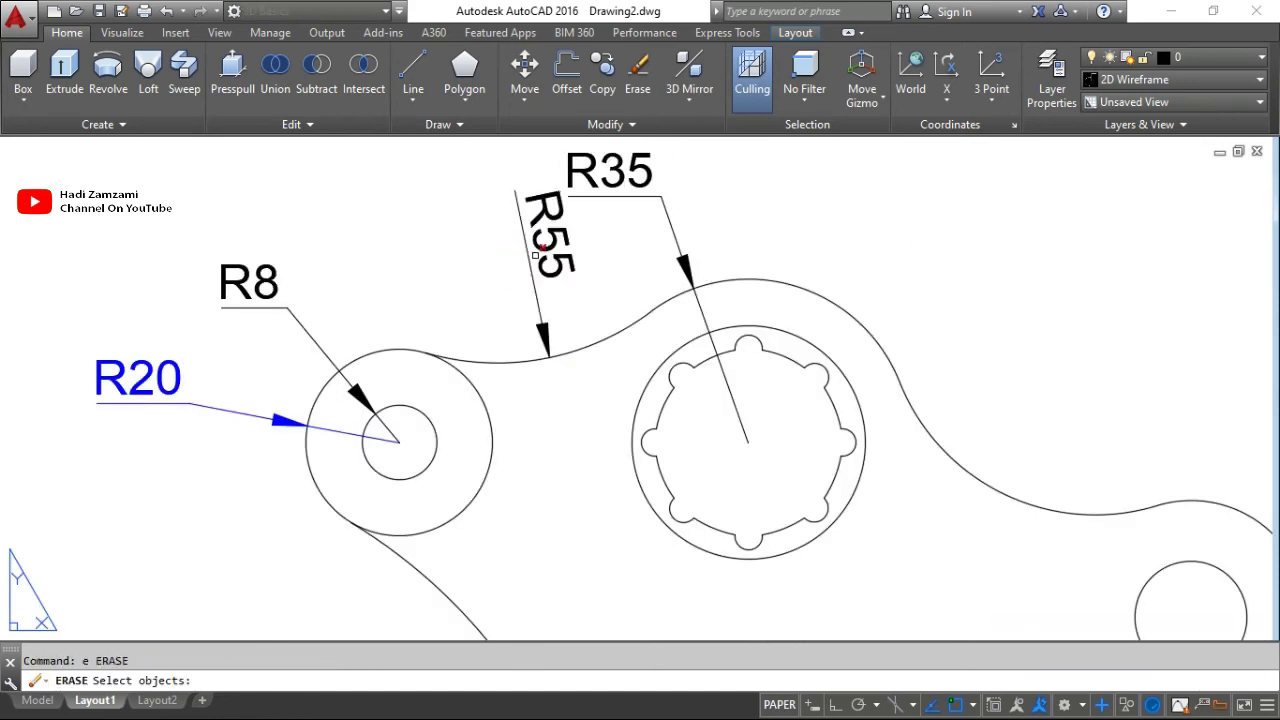
pyautogui.press('Return')
pyautogui.hotkey('ctrl', 'z')
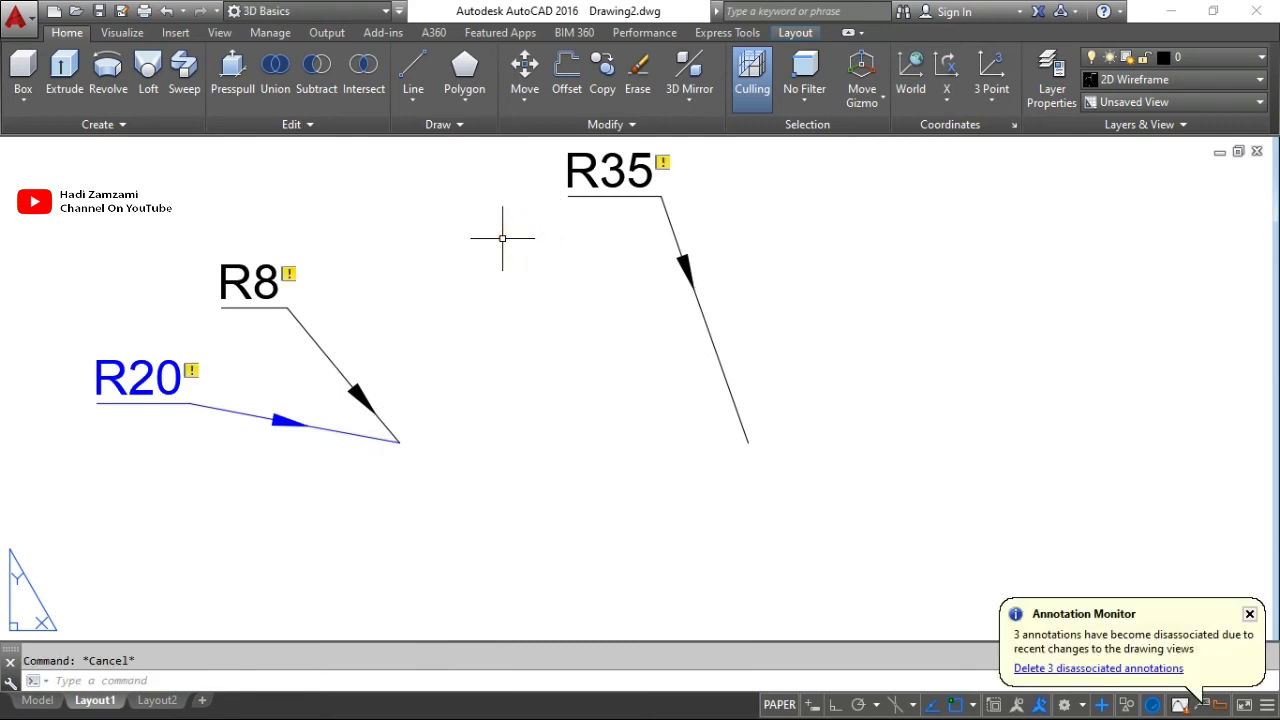
pyautogui.click(514, 205)
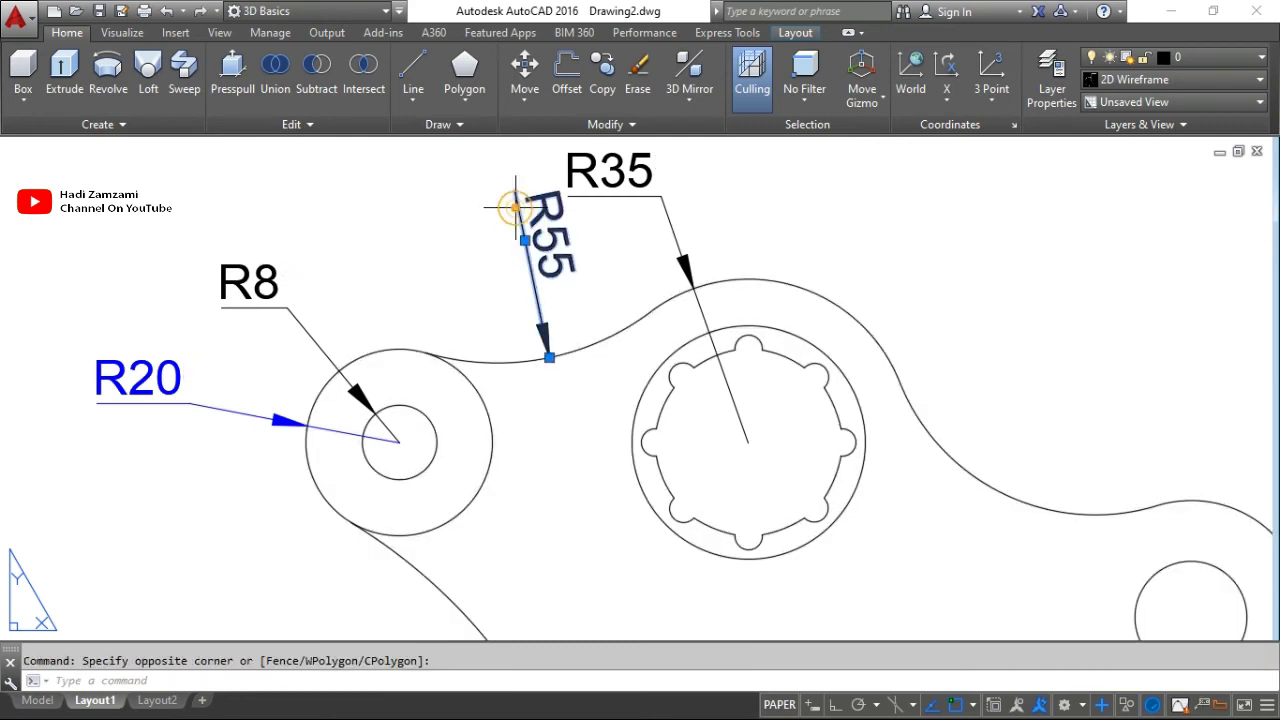
pyautogui.press('Delete')
pyautogui.write('dra')
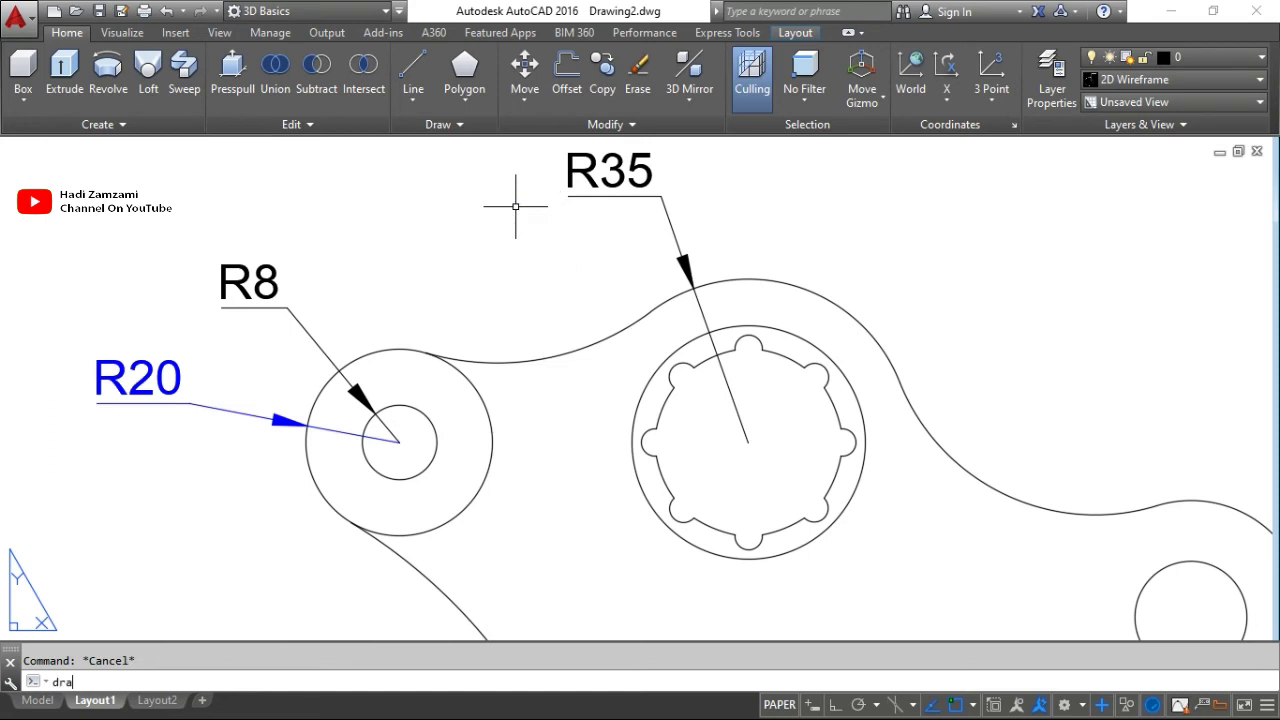
# Dimension the concave top arc R55, the upper hub circle R25 and the hub notch R3.
pyautogui.press('Return')
pyautogui.click(507, 357)
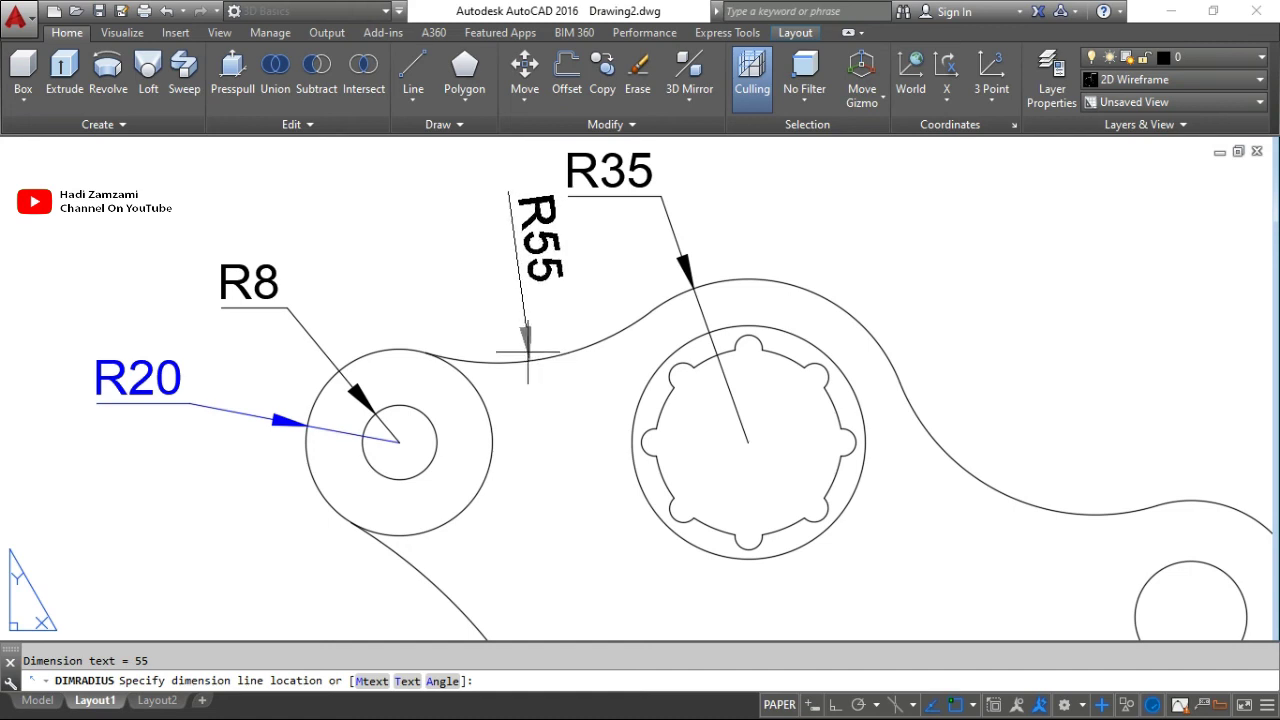
pyautogui.click(527, 352)
pyautogui.scroll(-3, 914, 343)
pyautogui.scroll(3, 777, 280)
pyautogui.scroll(2, 716, 294)
pyautogui.press('Return')
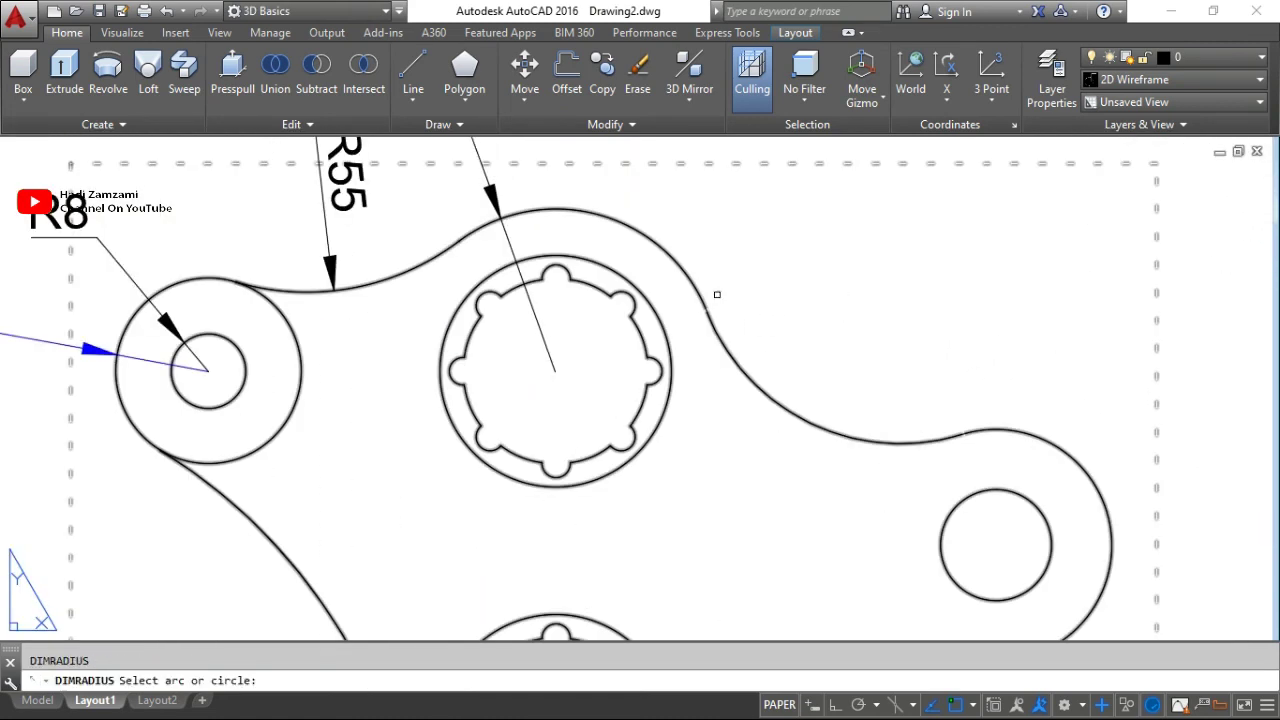
pyautogui.click(627, 279)
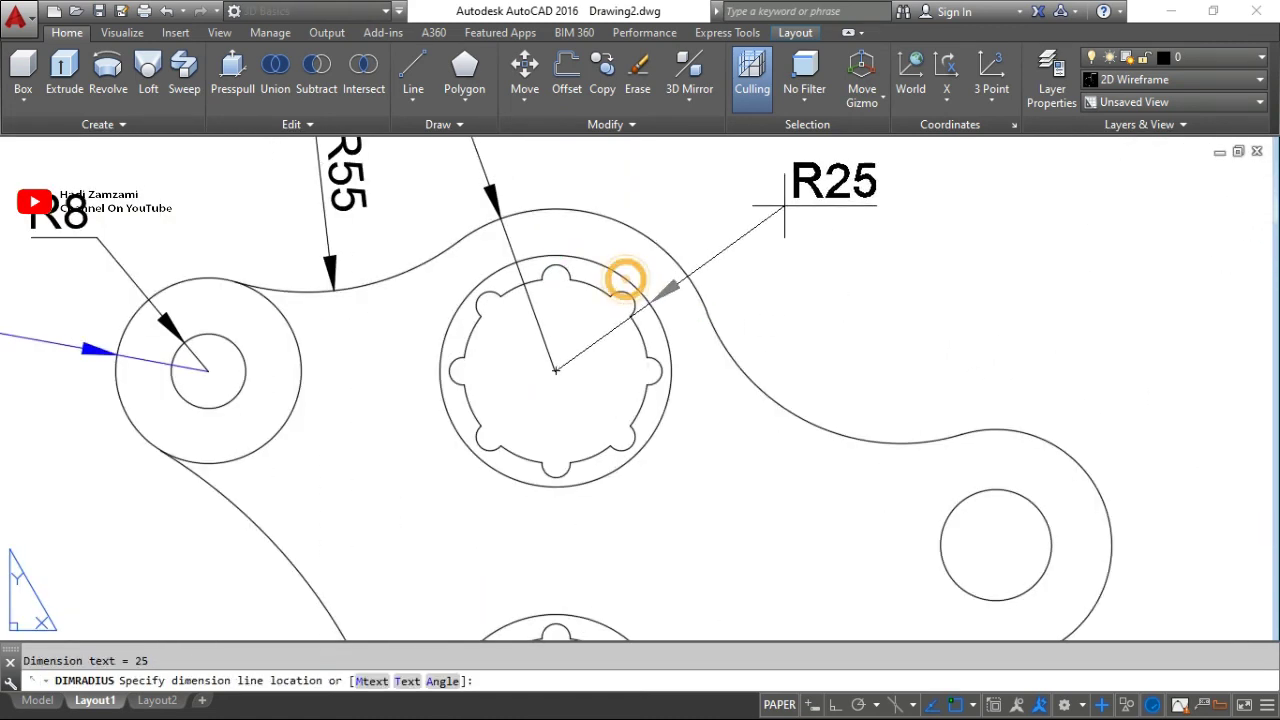
pyautogui.click(682, 186)
pyautogui.press('Return')
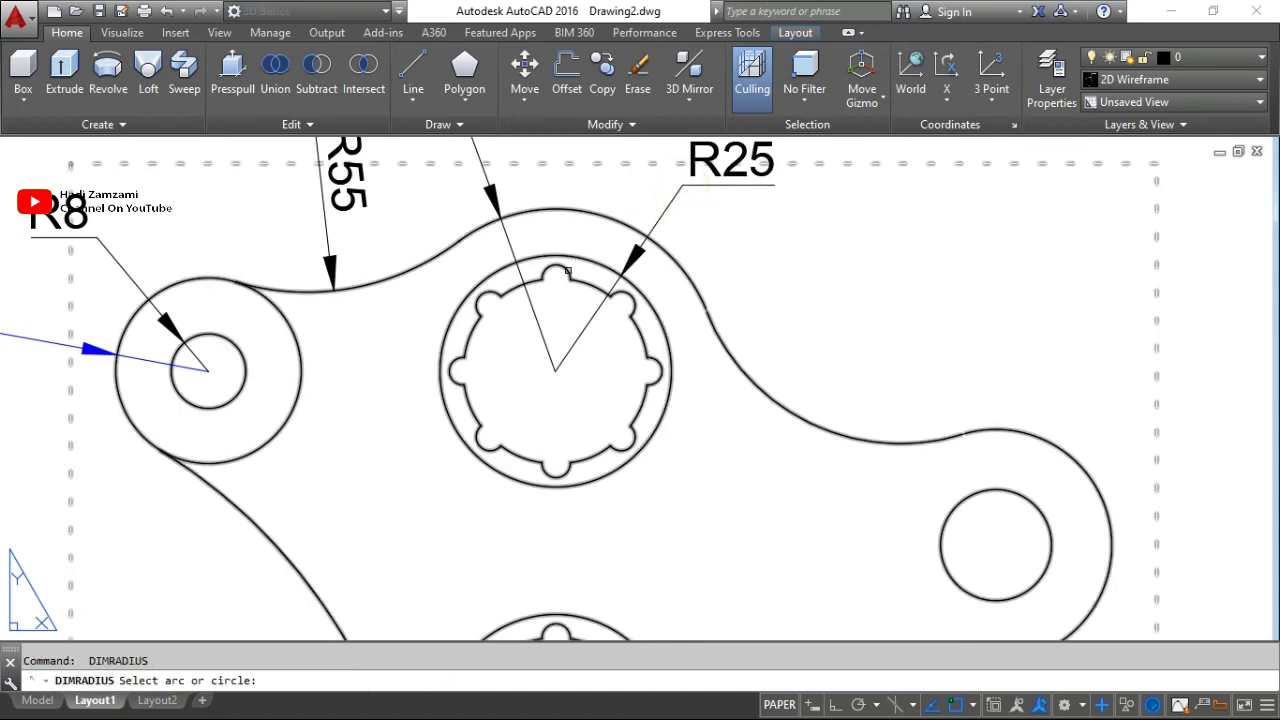
pyautogui.click(563, 270)
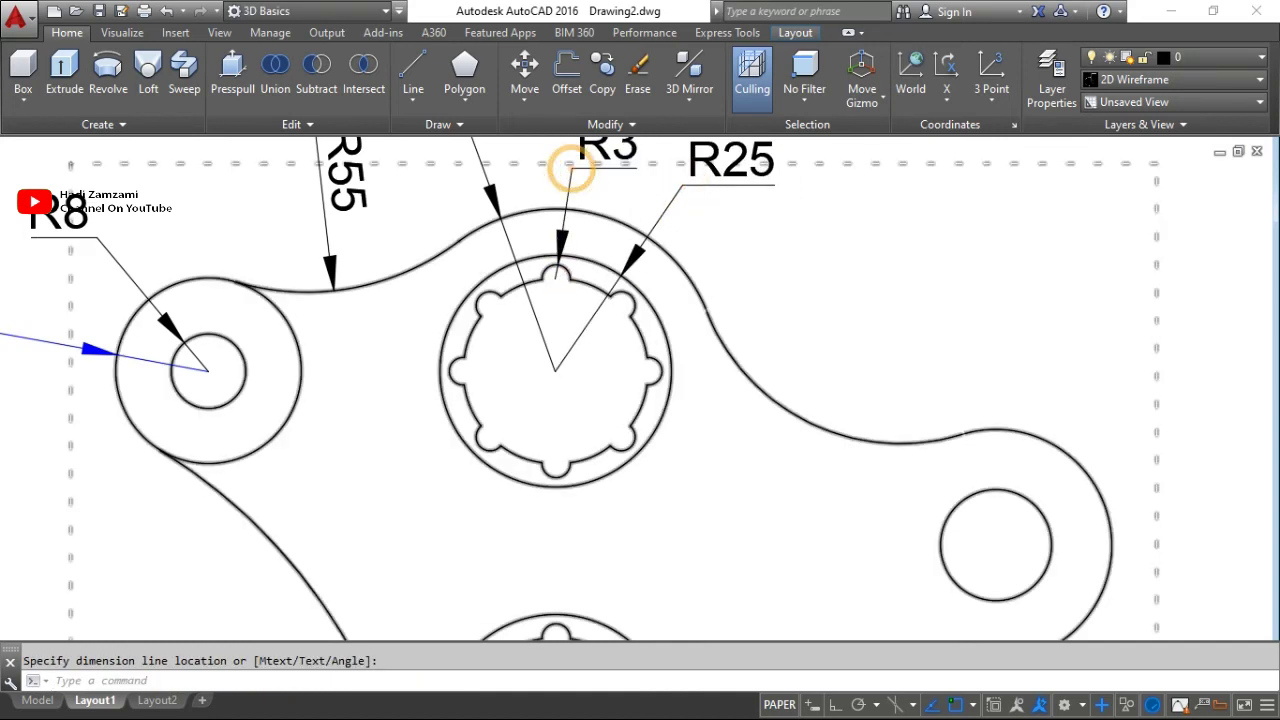
pyautogui.scroll(-4, 625, 316)
pyautogui.moveTo(625, 316); pyautogui.dragTo(646, 322, button='middle')
# Add R115 lower-left arc, R25 right lobe, R12 right hole and two R45 connecting-arc dimensions.
pyautogui.press('Return')
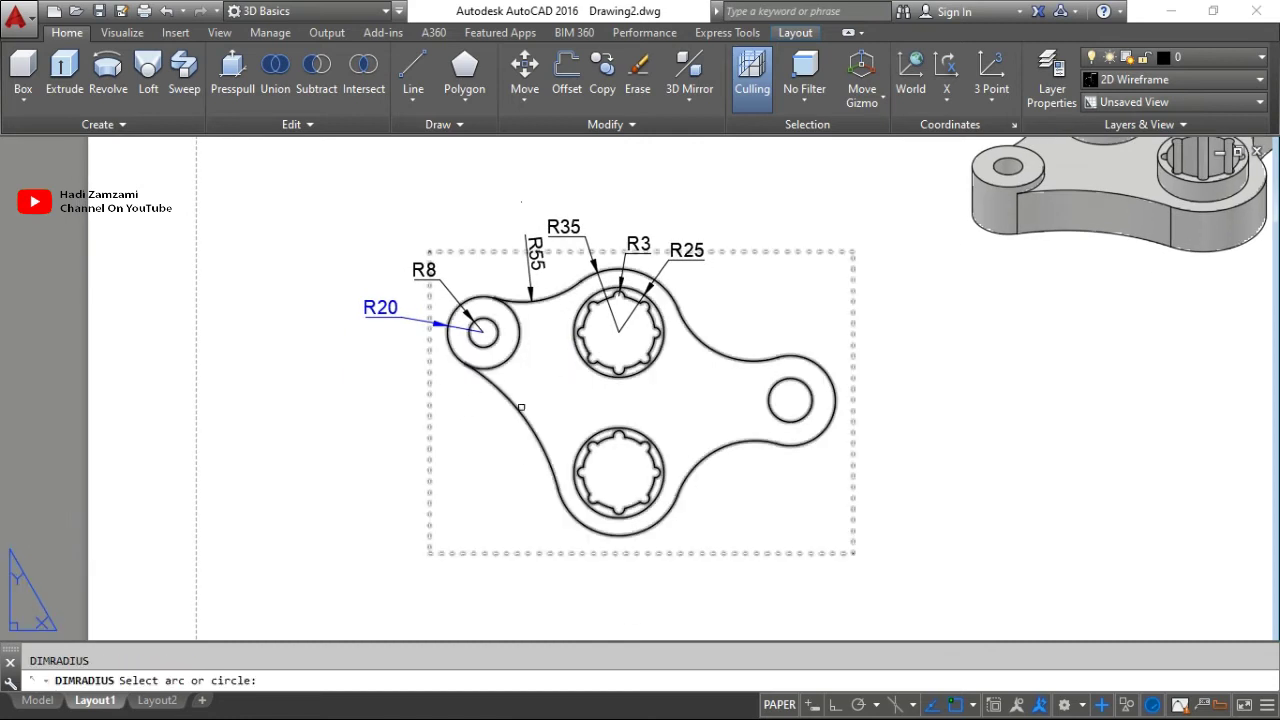
pyautogui.click(520, 410)
pyautogui.click(470, 432)
pyautogui.press('Return')
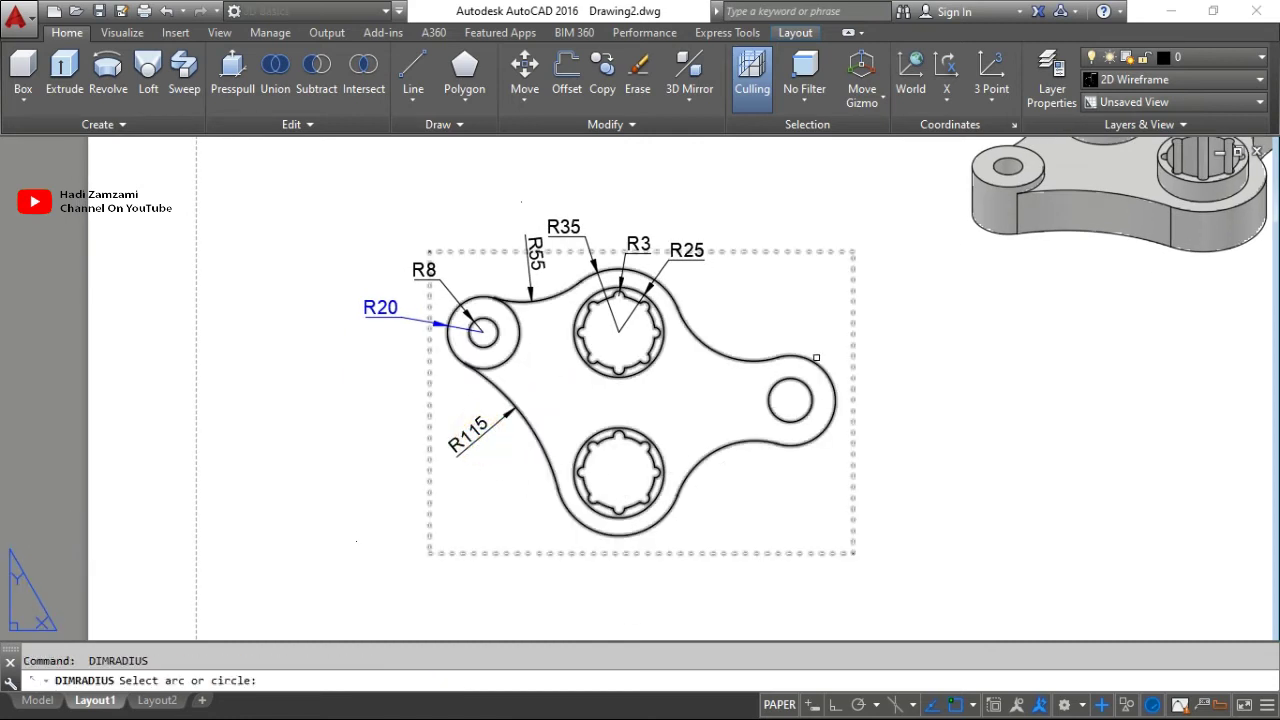
pyautogui.click(816, 357)
pyautogui.click(858, 336)
pyautogui.press('Return')
pyautogui.click(808, 408)
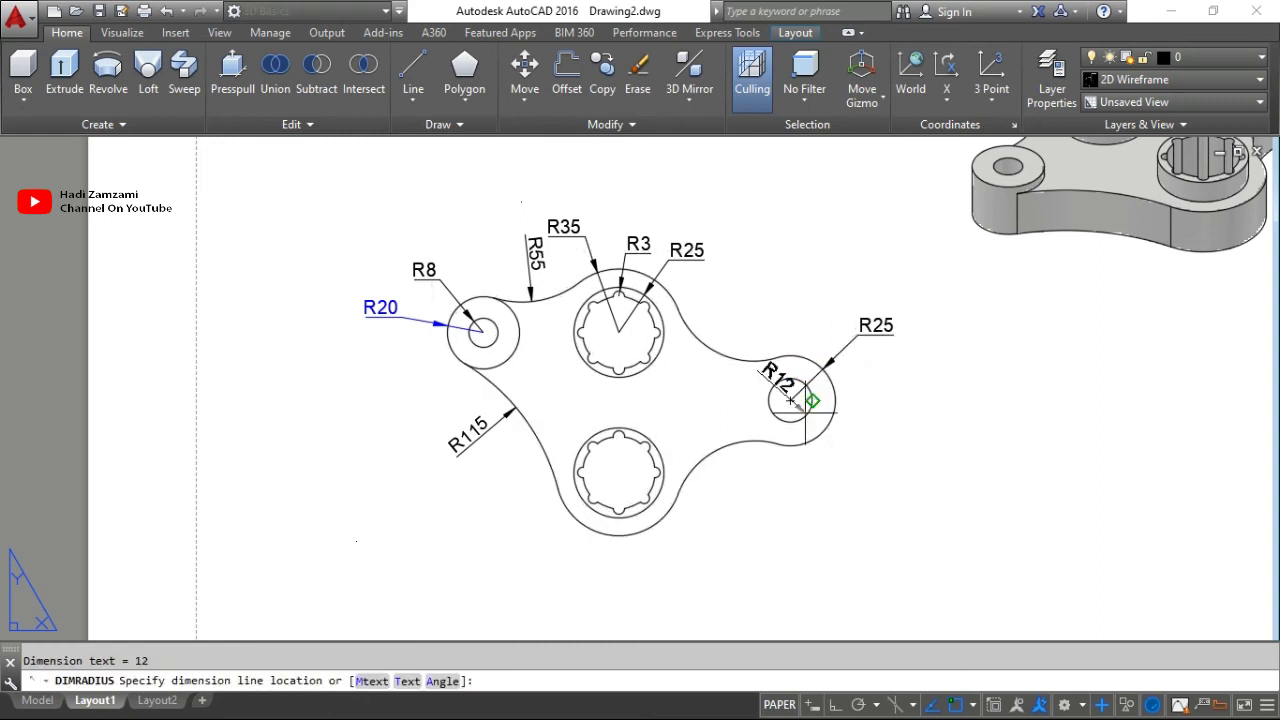
pyautogui.click(835, 463)
pyautogui.press('Return')
pyautogui.click(710, 457)
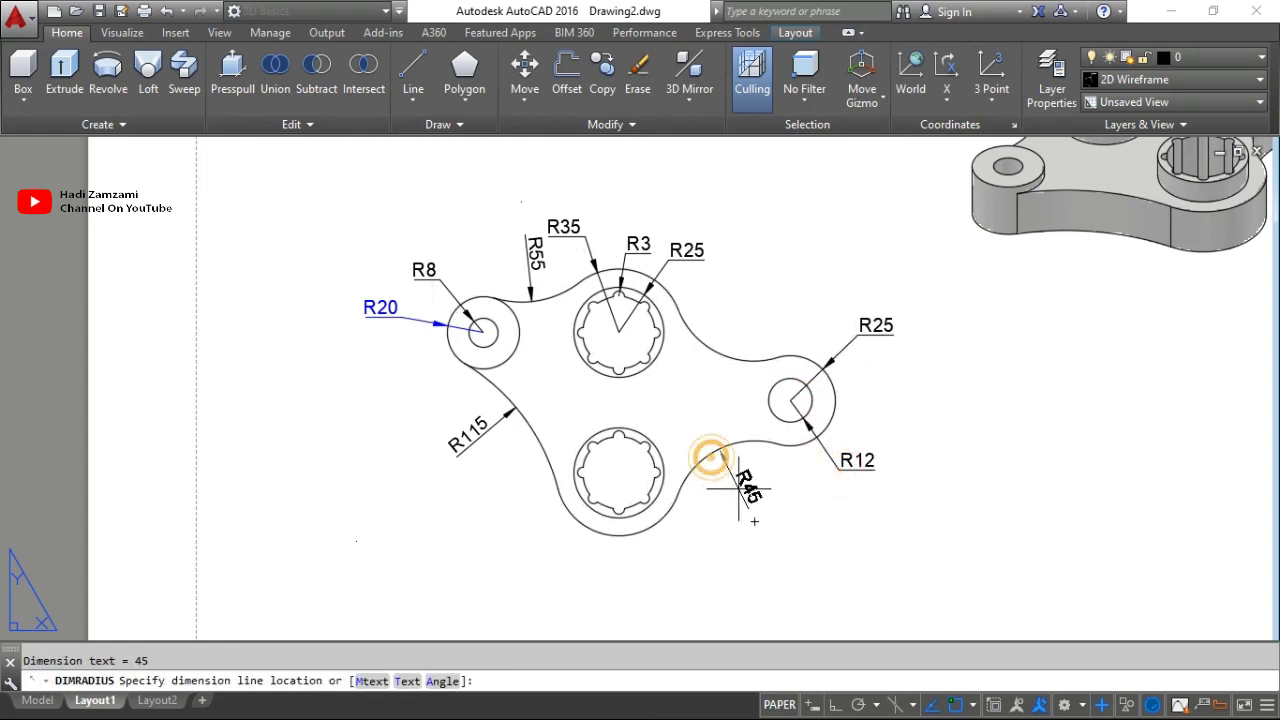
pyautogui.click(740, 489)
pyautogui.press('Return')
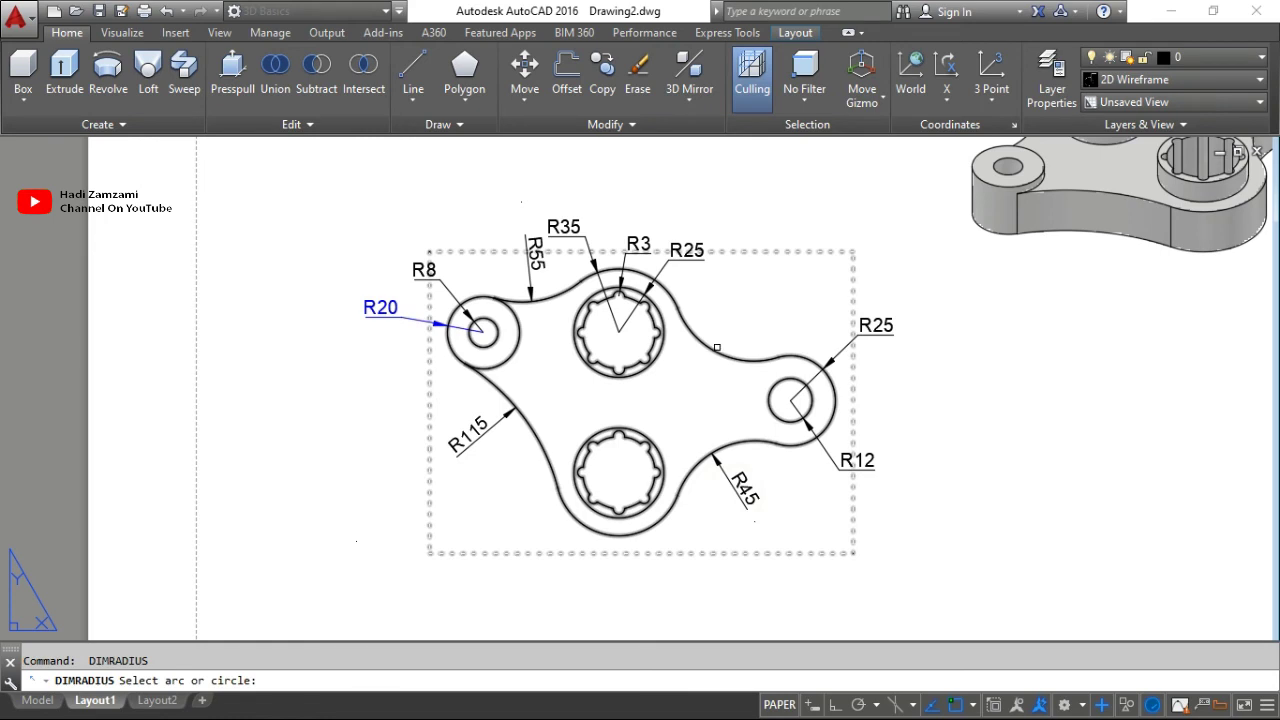
pyautogui.click(716, 348)
pyautogui.click(742, 296)
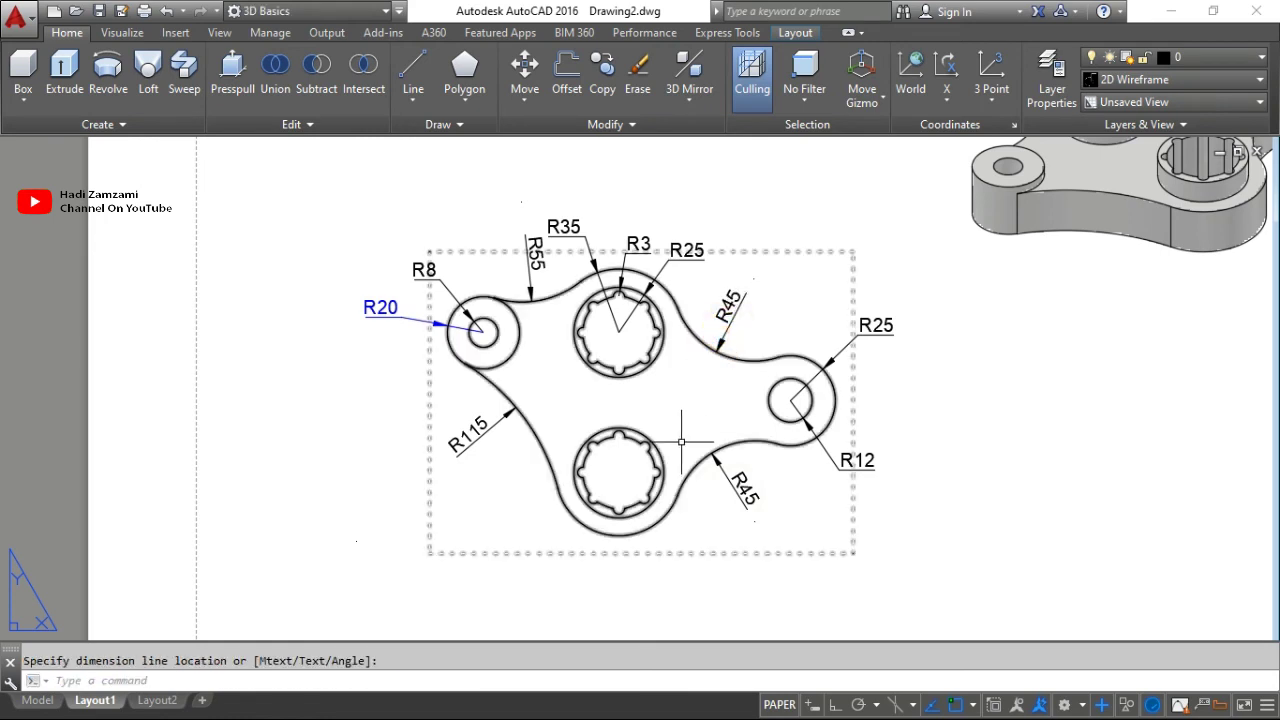
pyautogui.press('Escape')
pyautogui.moveTo(637, 436); pyautogui.dragTo(742, 370, button='middle')
# Add the 75 and 95 linear dimensions between hole centres across the top.
pyautogui.write('li')
pyautogui.press('Return')
pyautogui.click(587, 266)
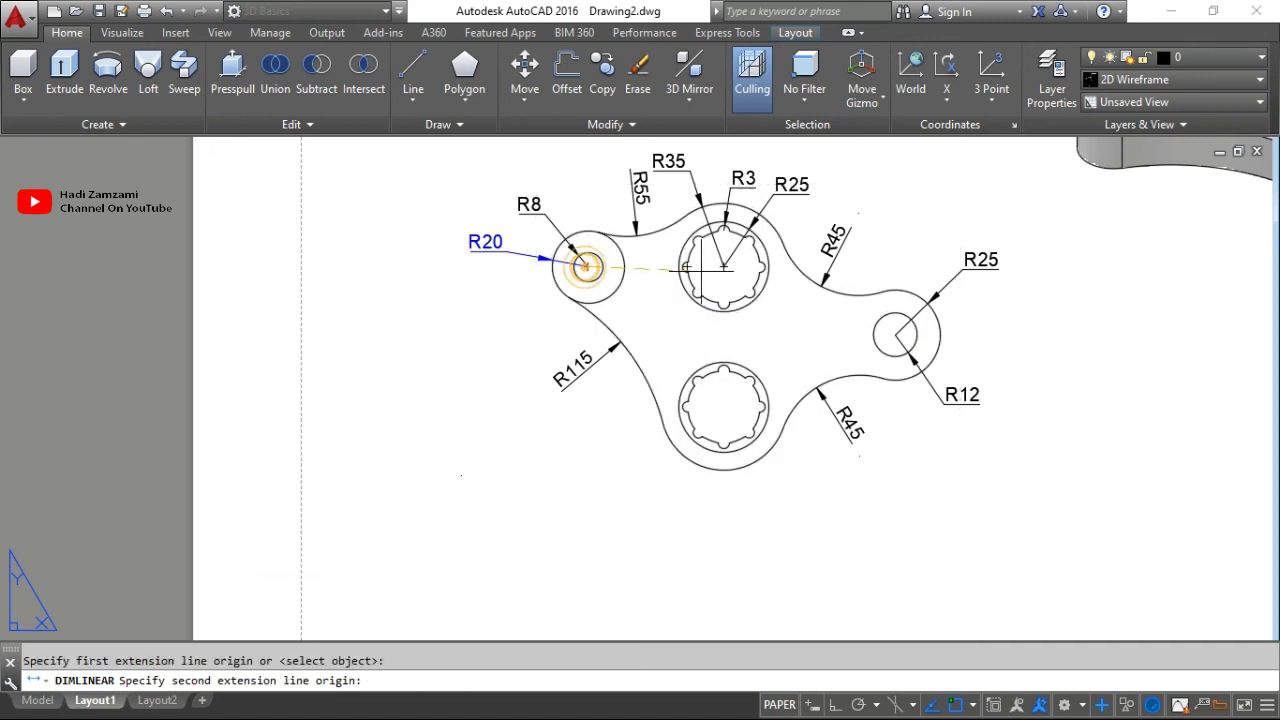
pyautogui.click(723, 266)
pyautogui.moveTo(720, 250); pyautogui.dragTo(720, 418, button='middle')
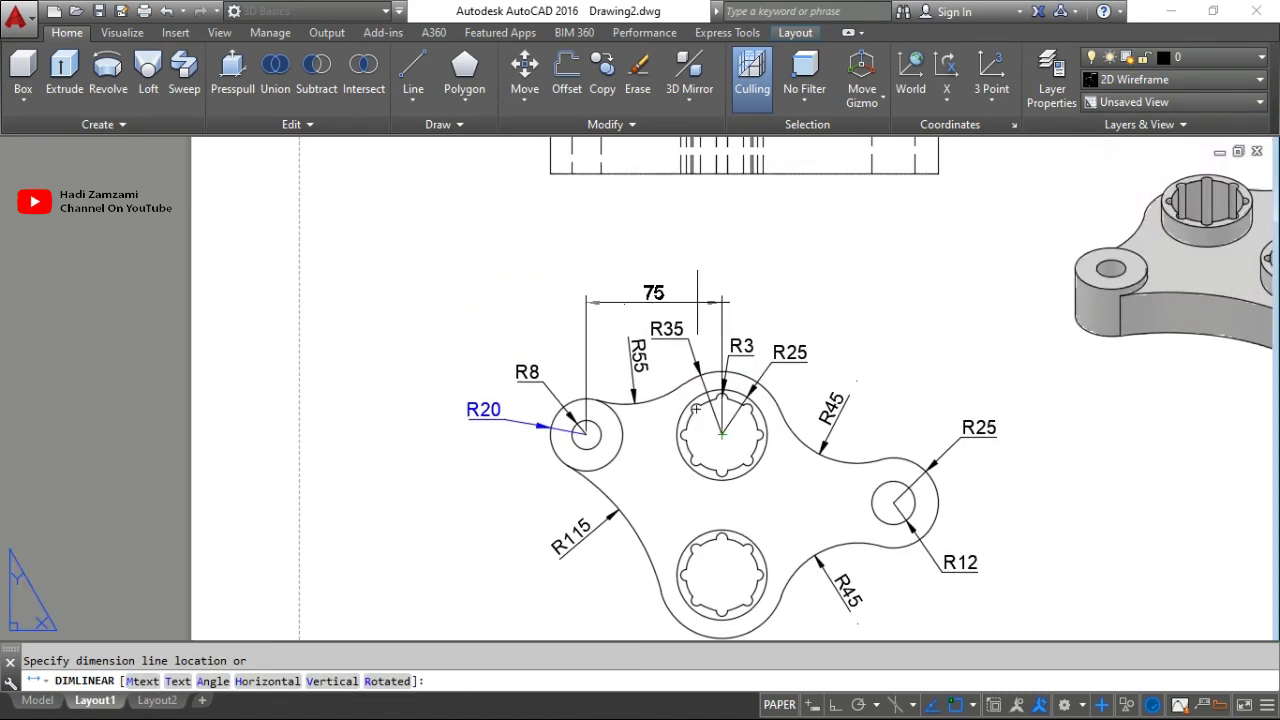
pyautogui.click(652, 305)
pyautogui.press('Return')
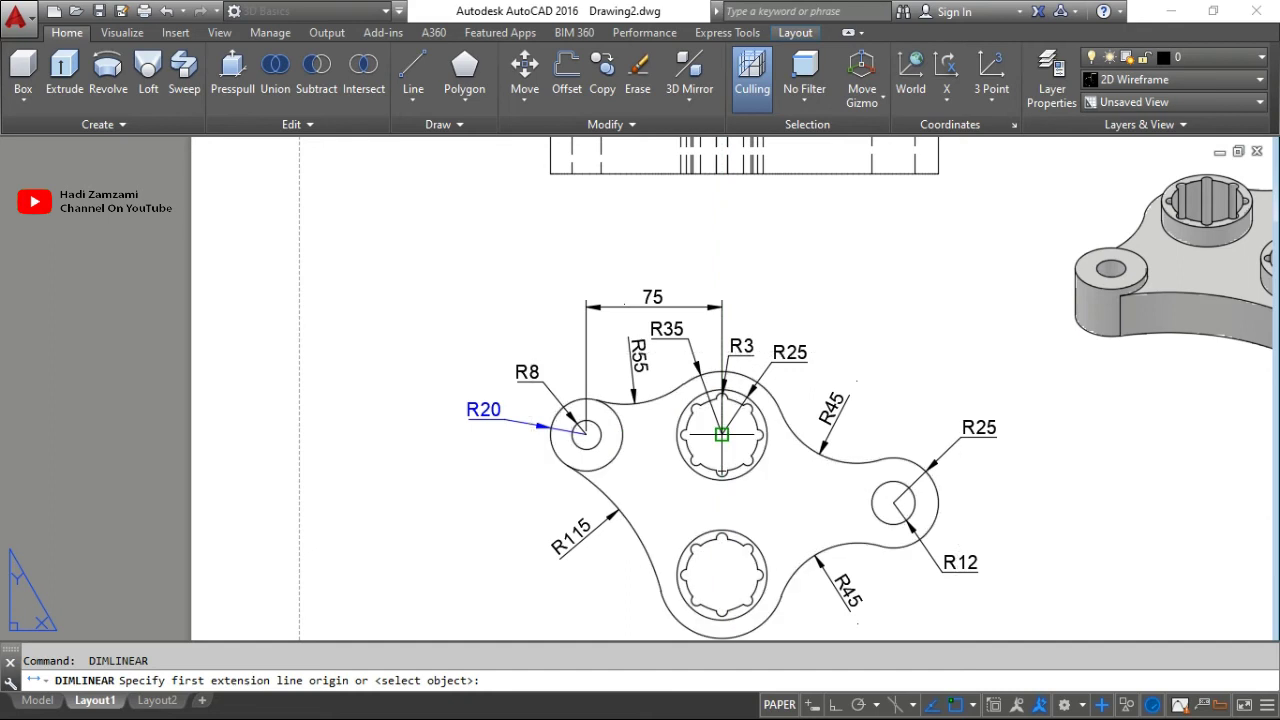
pyautogui.click(722, 434)
pyautogui.click(893, 502)
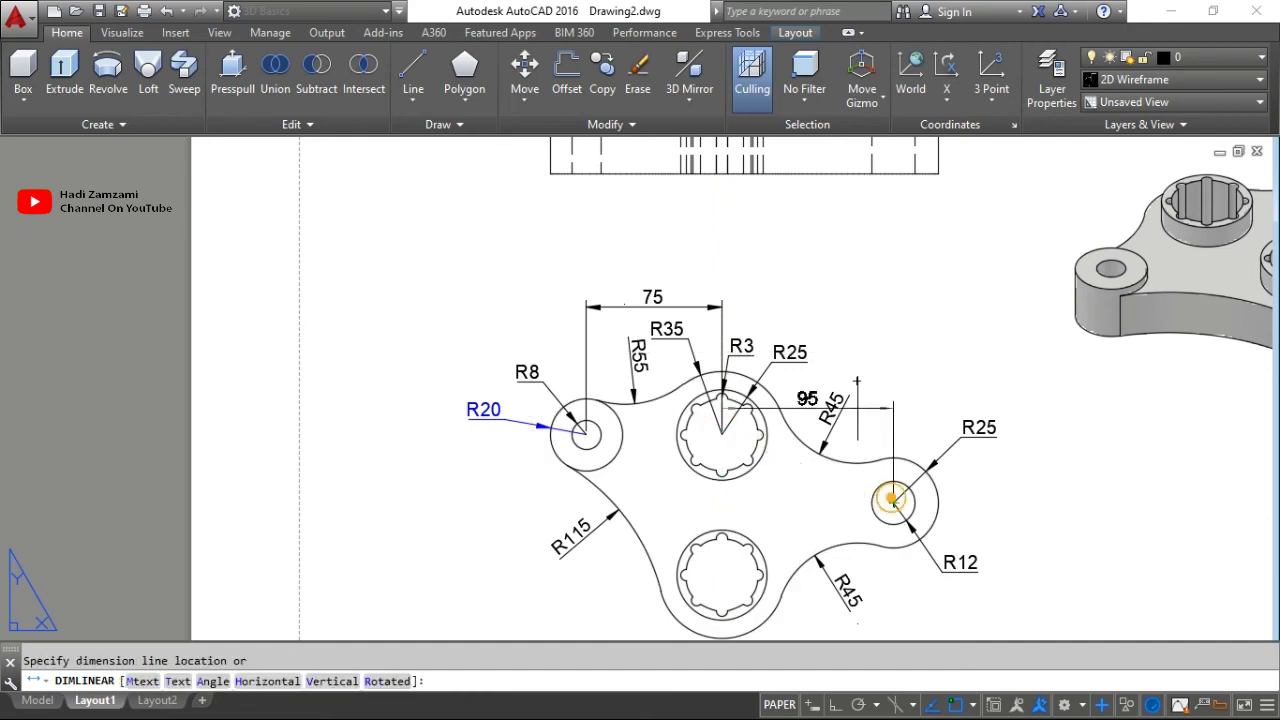
pyautogui.click(723, 303)
# Place the 37.5 vertical dimension beside the right lug, discarding an unplaced 40 dimension.
pyautogui.press('Return')
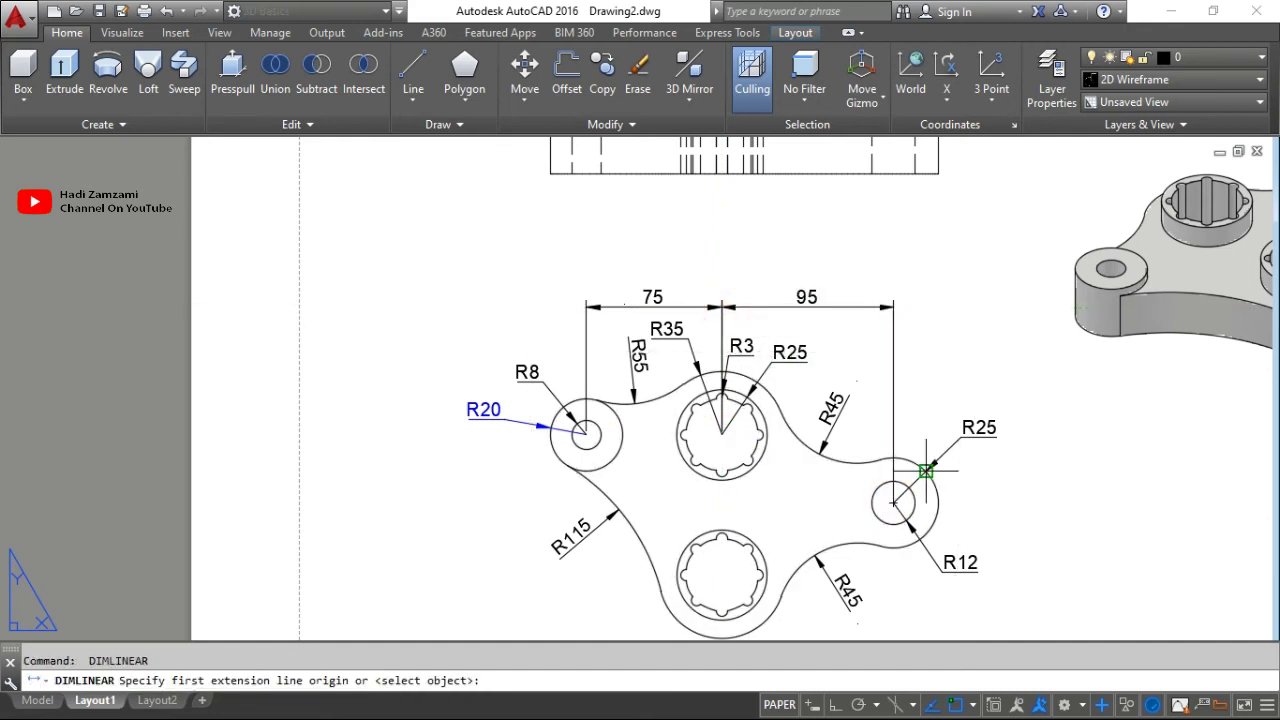
pyautogui.click(893, 502)
pyautogui.click(722, 575)
pyautogui.moveTo(883, 585); pyautogui.dragTo(930, 385, button='middle')
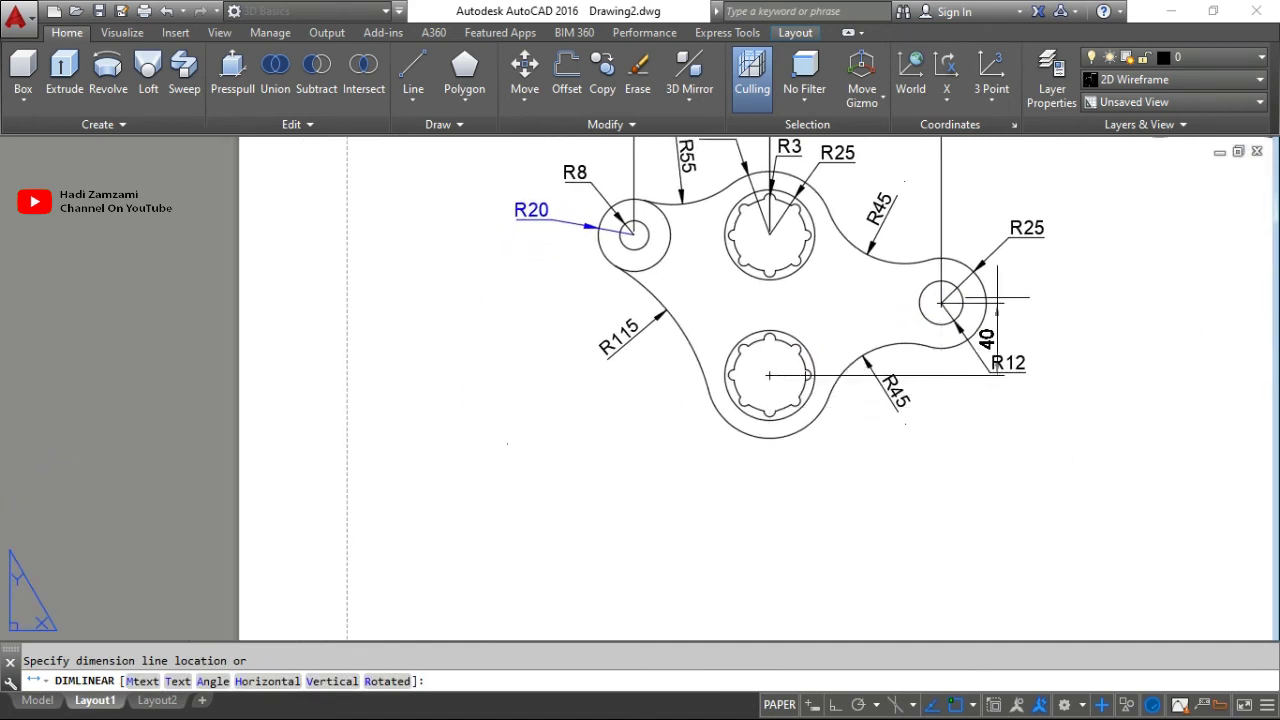
pyautogui.press('Escape')
pyautogui.press('Return')
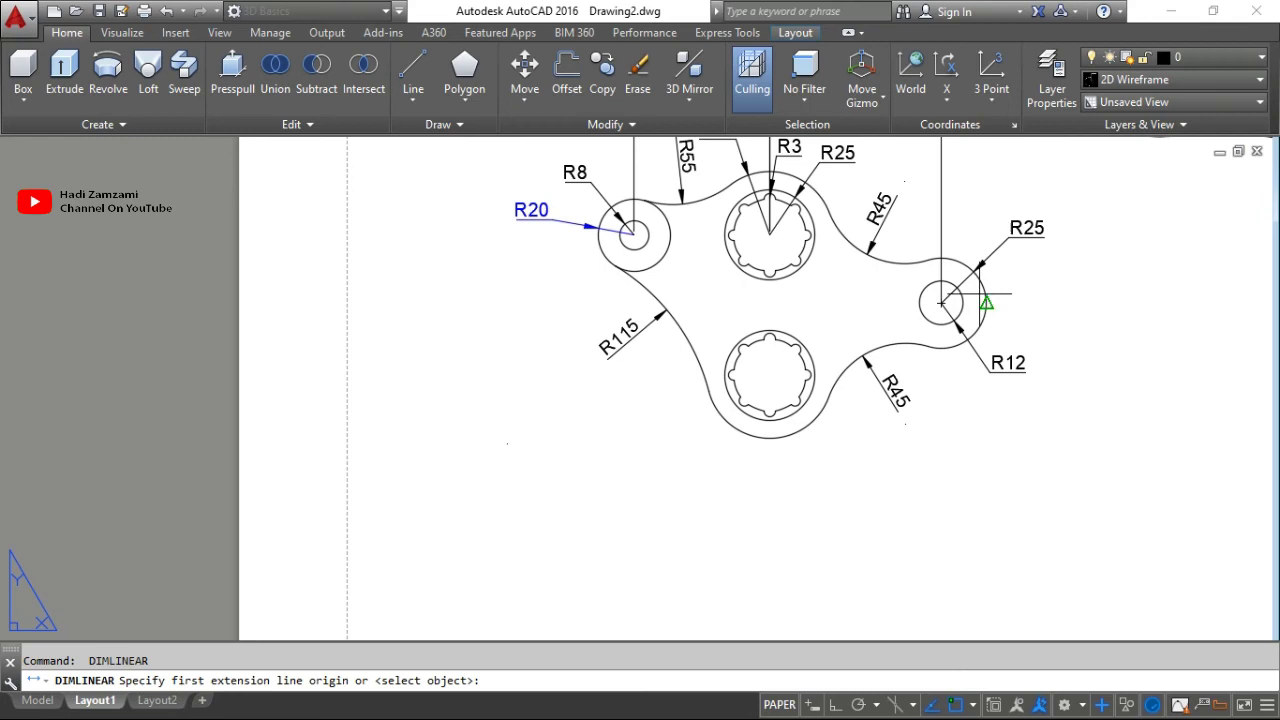
pyautogui.click(941, 302)
pyautogui.click(769, 234)
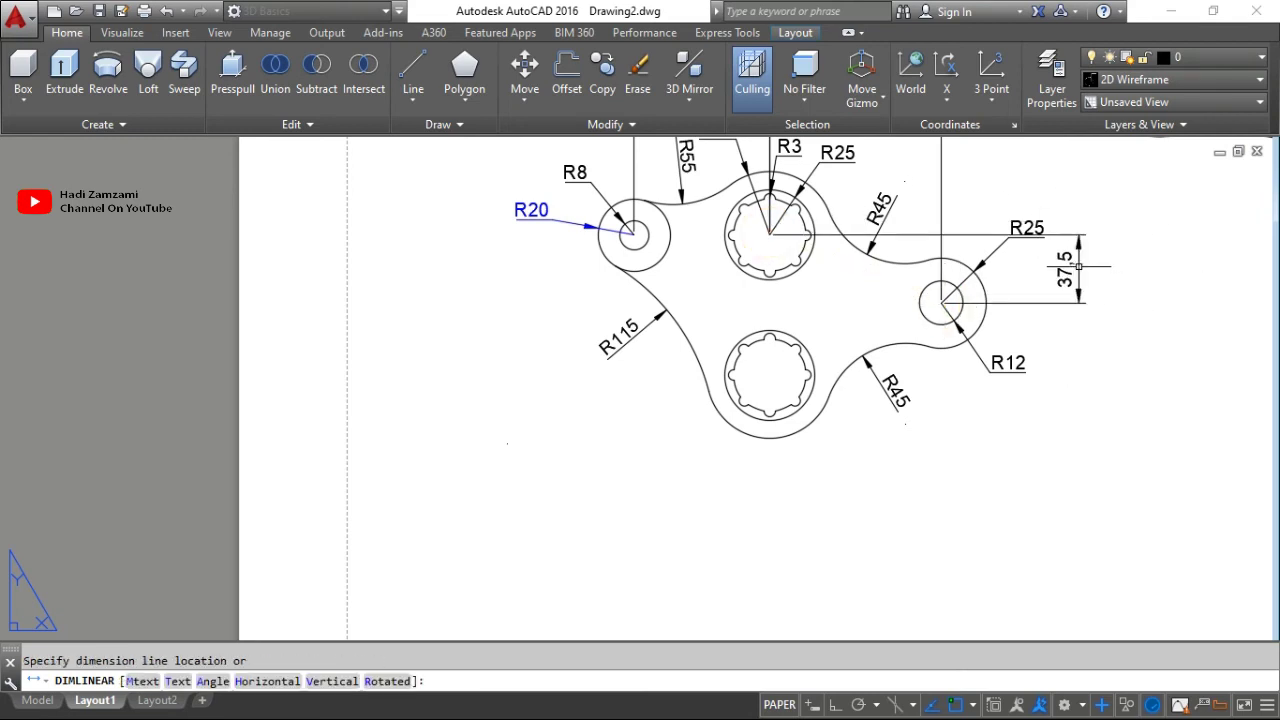
pyautogui.click(1079, 266)
pyautogui.scroll(4, 1040, 240)
pyautogui.press('Escape')
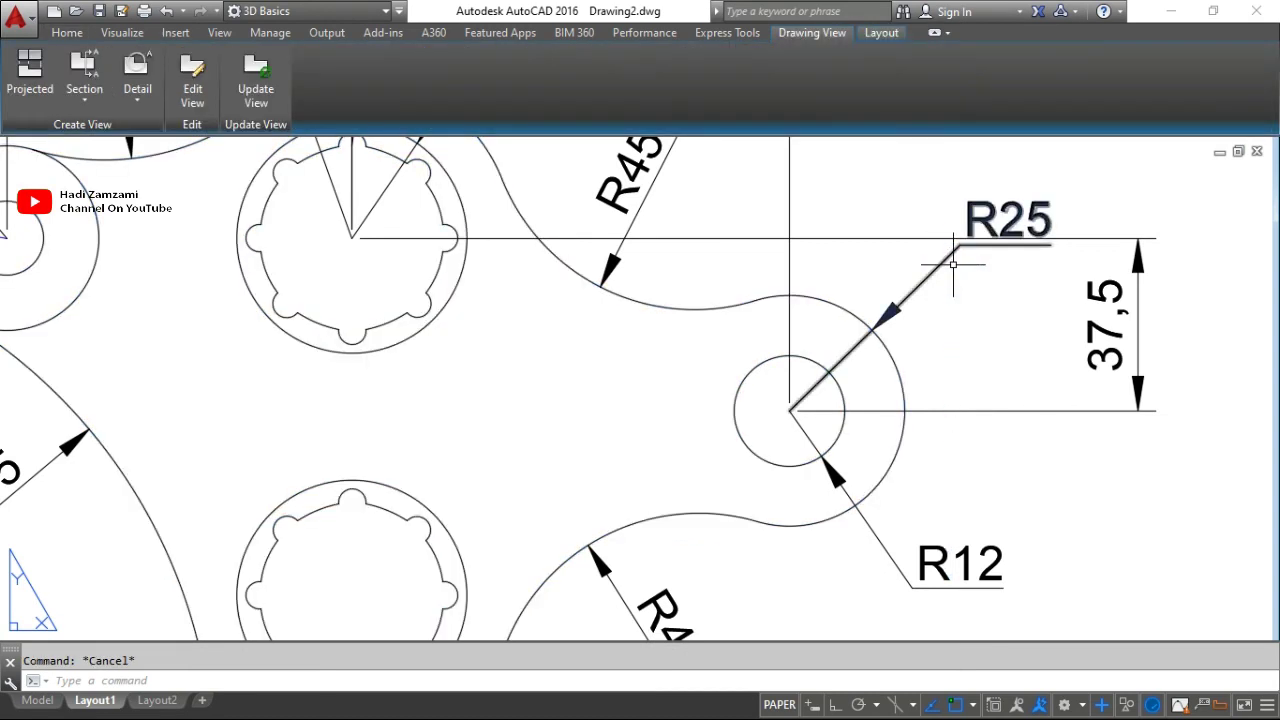
# Move the R25 radius label lower, closer to its hole.
pyautogui.click(948, 260)
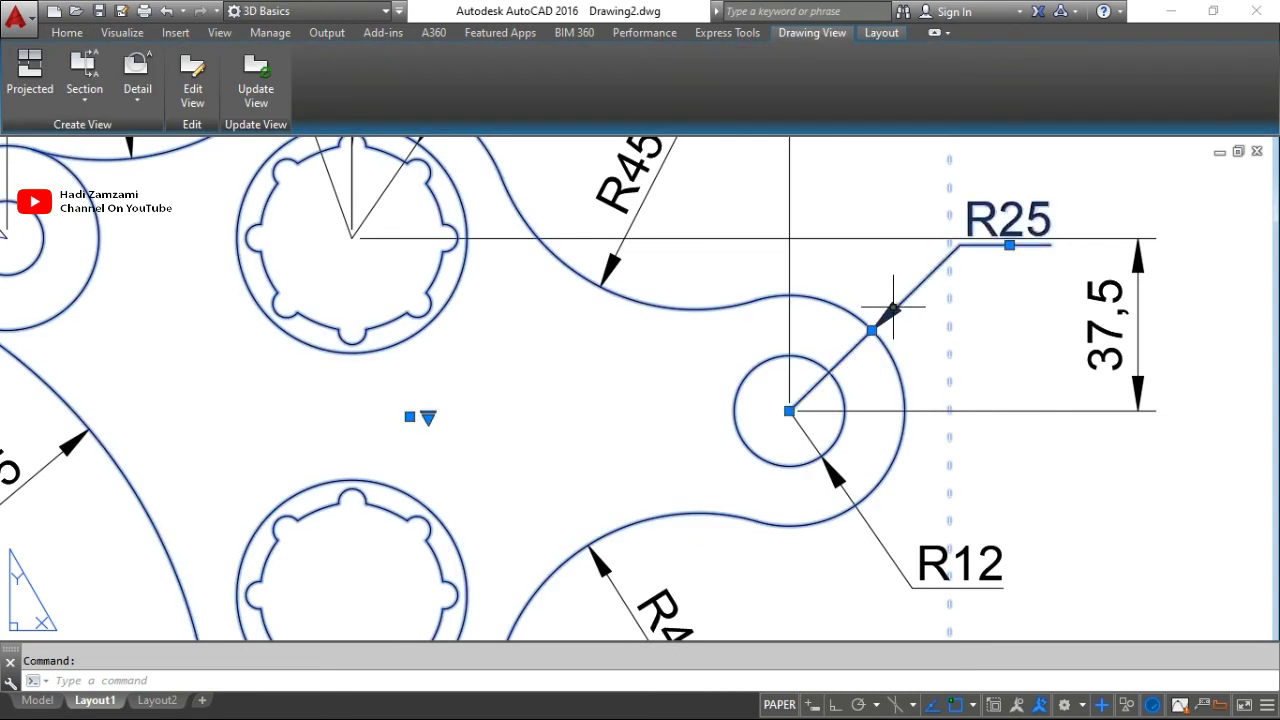
pyautogui.press('Escape')
pyautogui.click(890, 307)
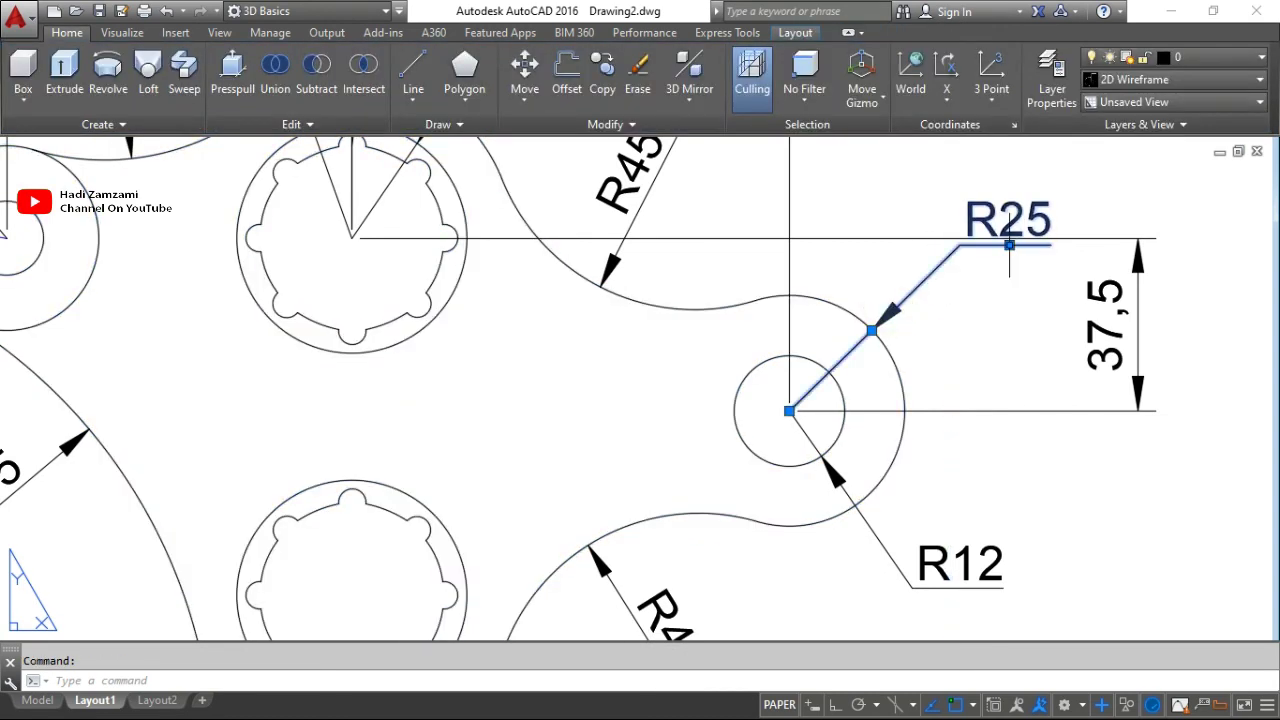
pyautogui.click(1009, 244)
pyautogui.scroll(-2, 941, 365)
pyautogui.scroll(-1, 941, 365)
pyautogui.scroll(-1, 1014, 366)
pyautogui.scroll(-1, 949, 400)
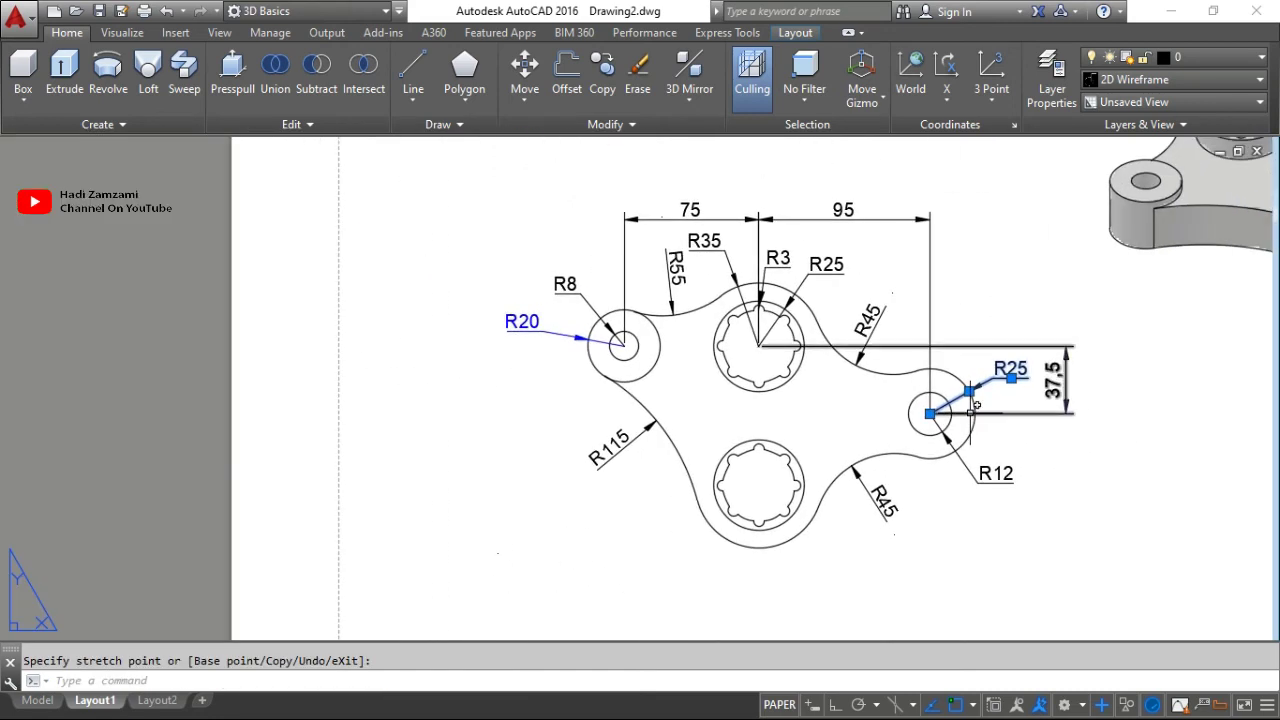
pyautogui.write('d')
pyautogui.press('Return')
# Set the ISO-25 dimension style's overall scale to 0.8.
pyautogui.click(835, 330)
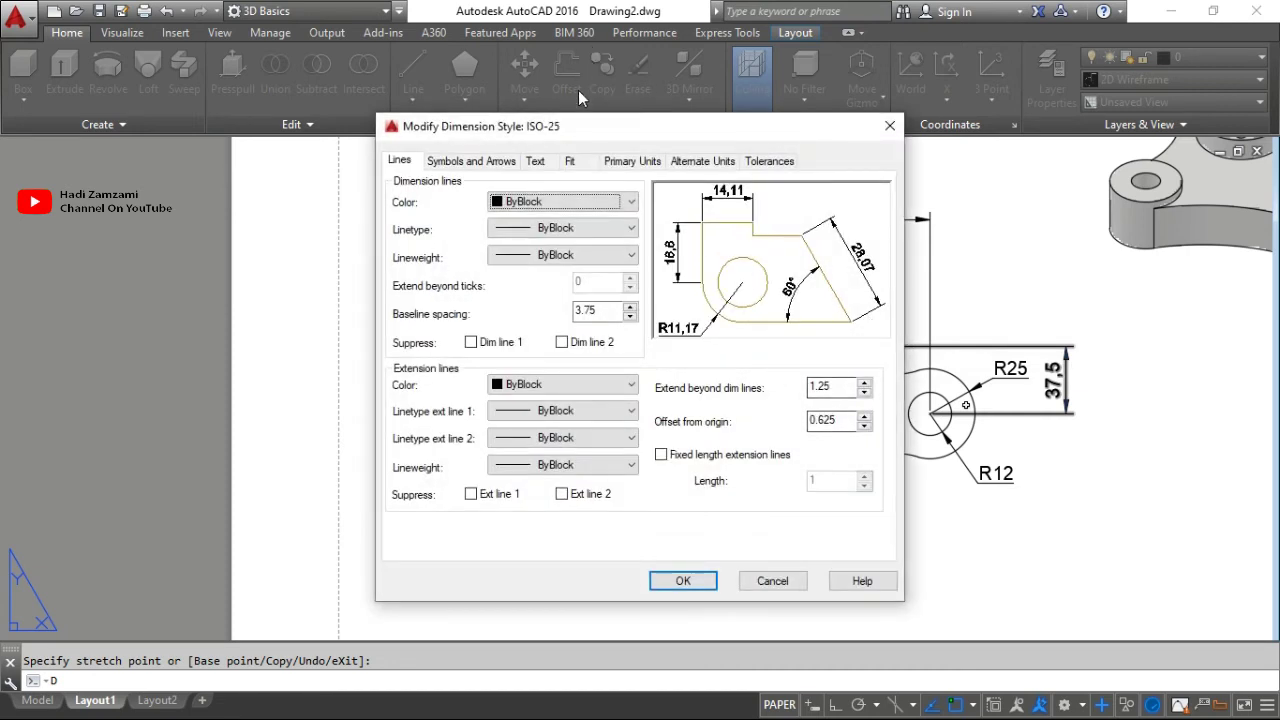
pyautogui.click(572, 162)
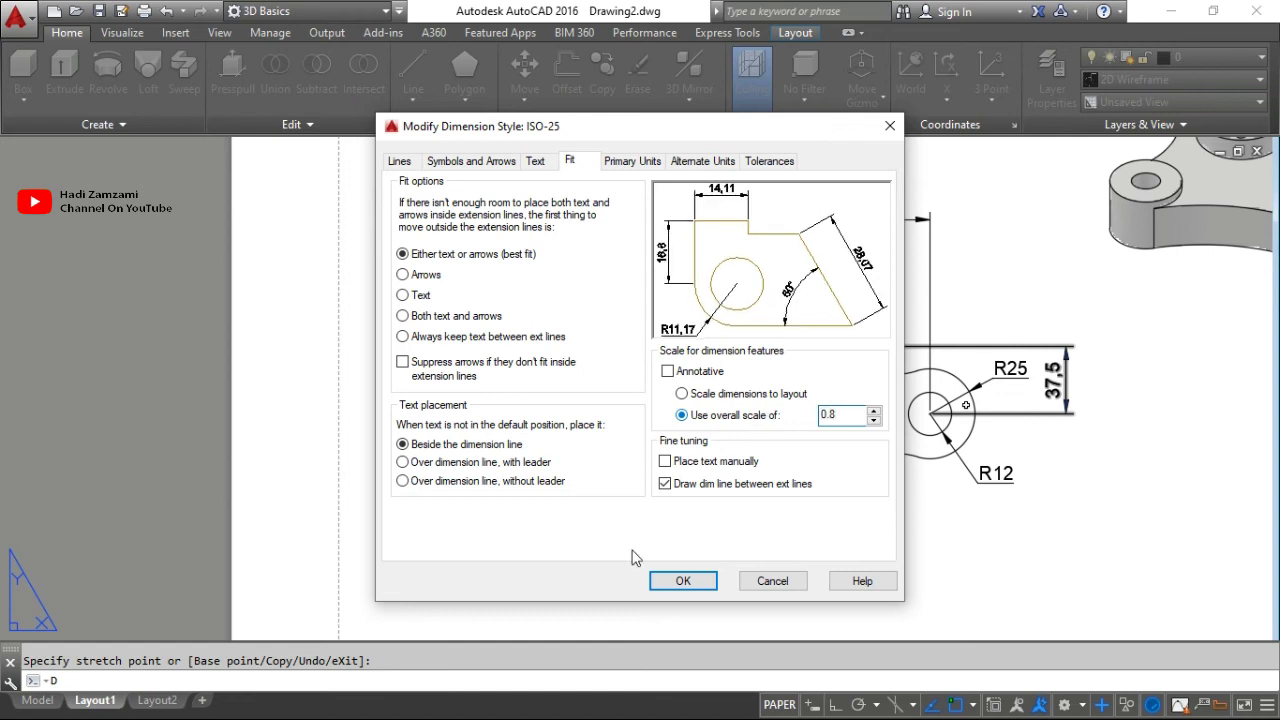
pyautogui.click(680, 584)
pyautogui.click(755, 510)
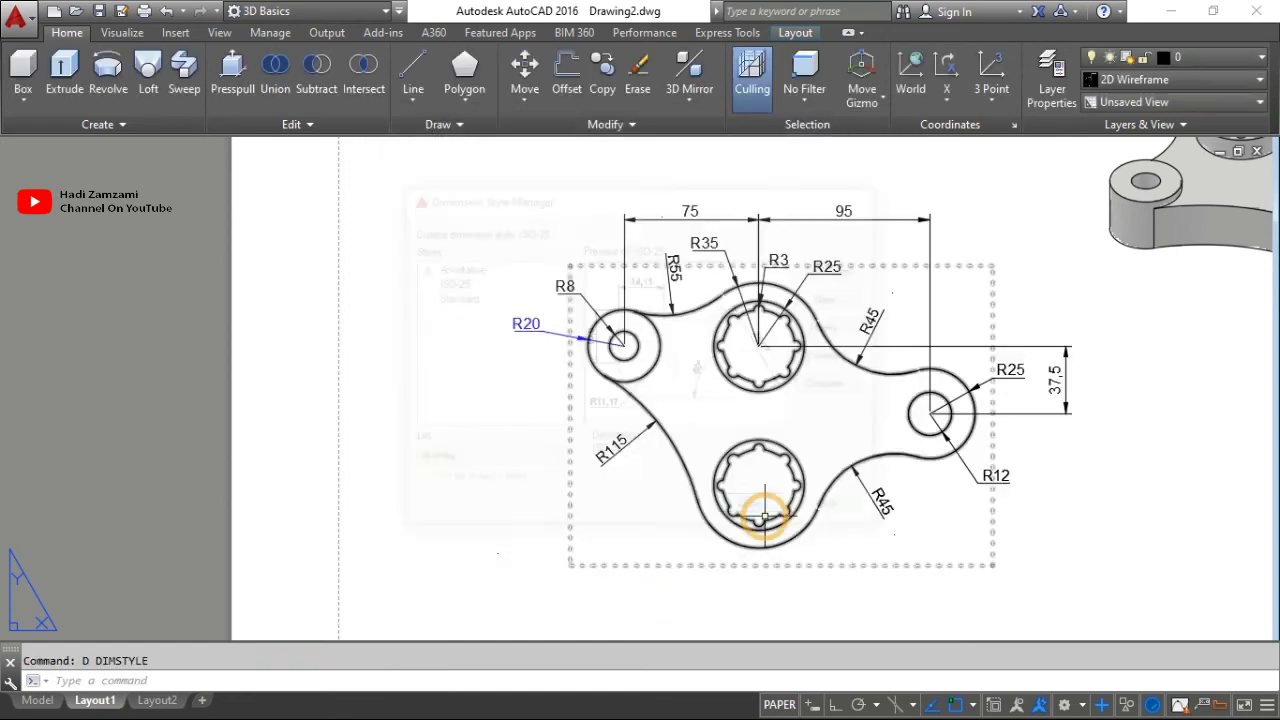
pyautogui.scroll(2, 920, 565)
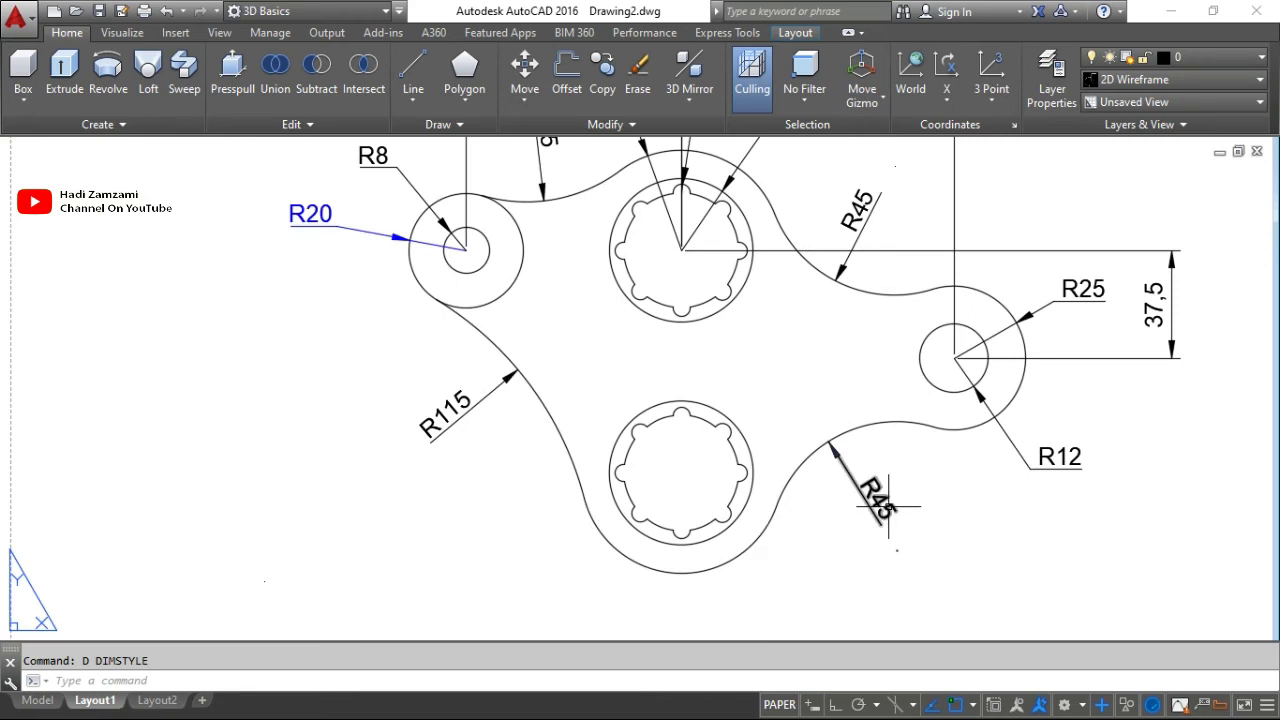
pyautogui.scroll(1, 880, 570)
# Reduce the ISO-25 overall dimension scale further to 0.7.
pyautogui.press('Return')
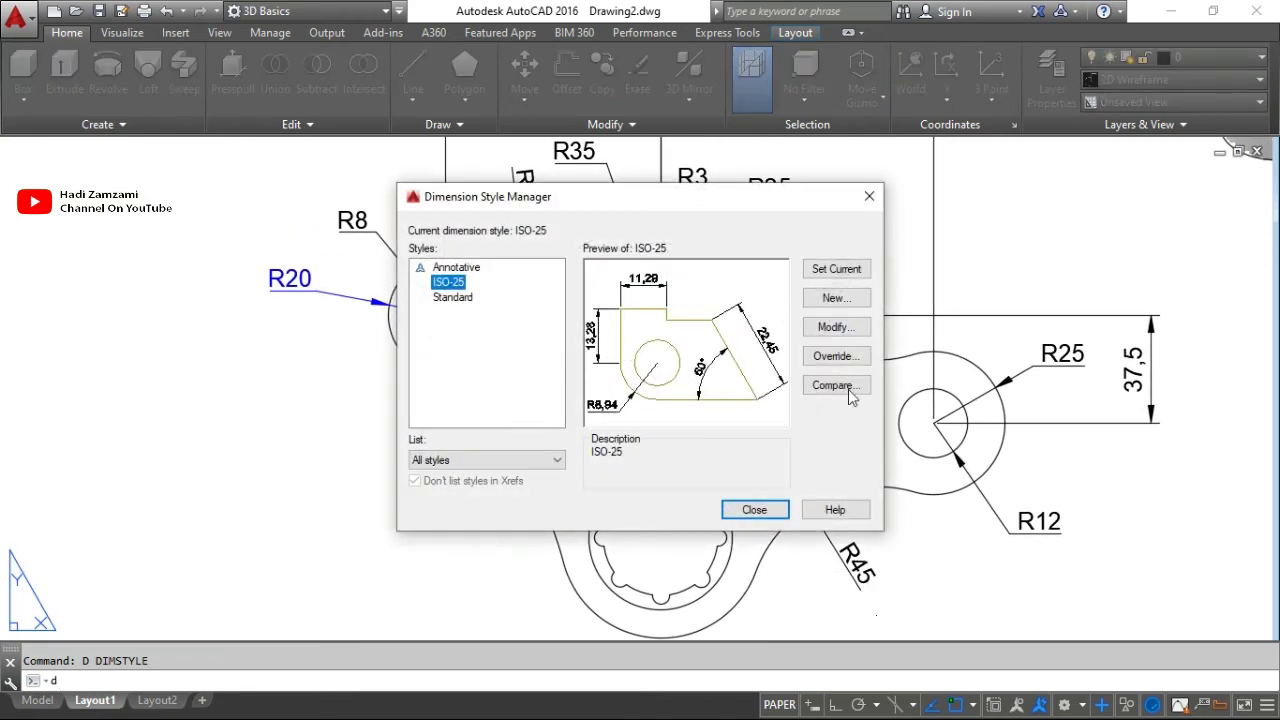
pyautogui.click(754, 329)
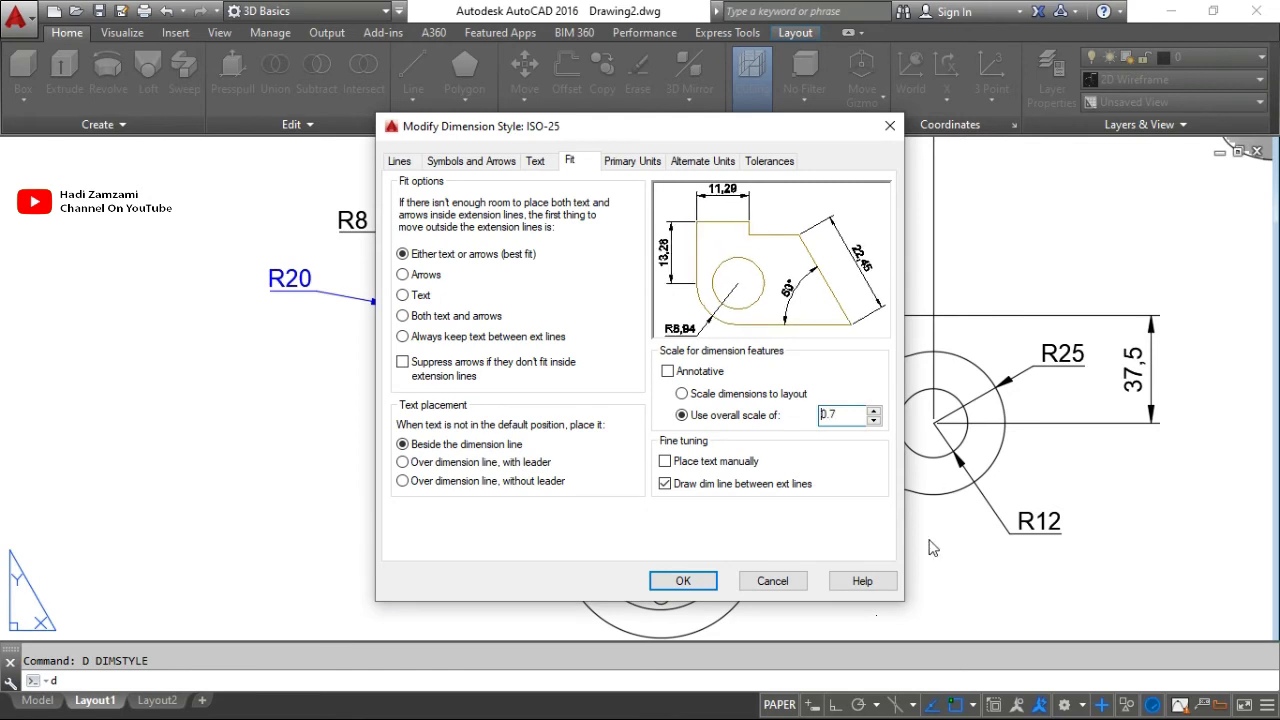
pyautogui.click(680, 581)
pyautogui.click(677, 511)
pyautogui.scroll(1, 858, 475)
pyautogui.scroll(2, 858, 475)
pyautogui.scroll(-2, 826, 457)
pyautogui.press('Escape')
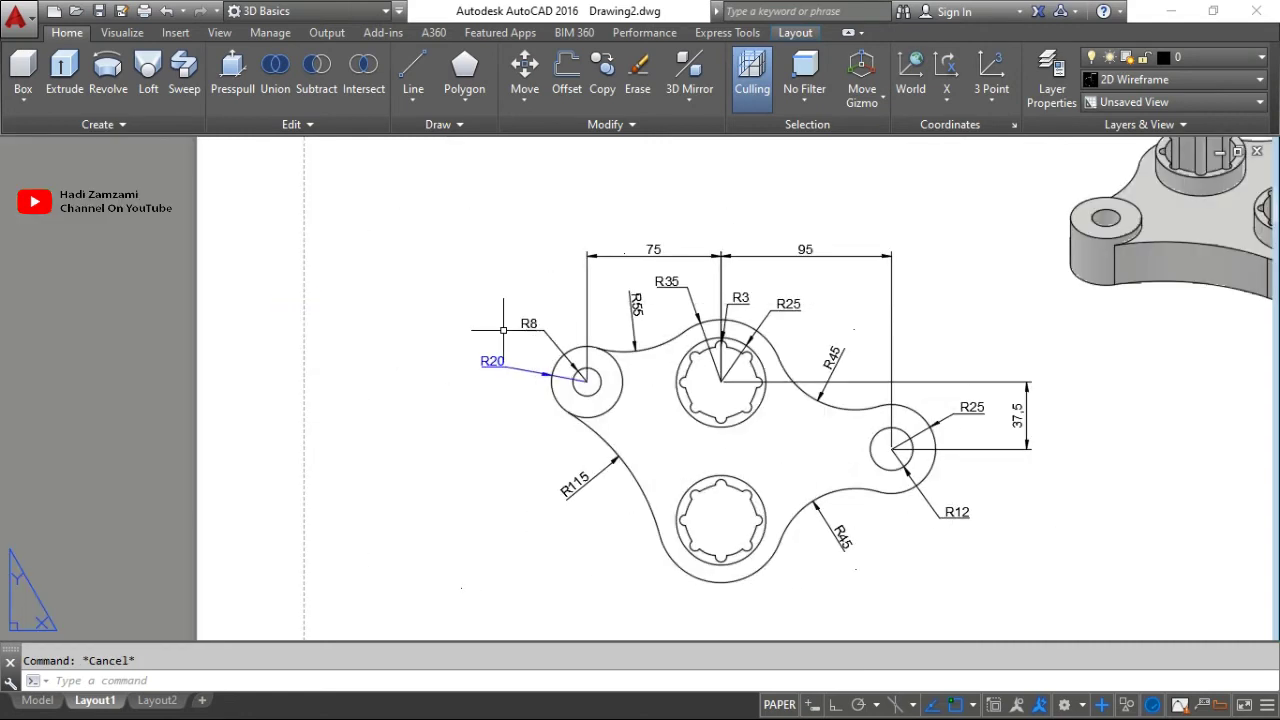
pyautogui.click(648, 681)
# Match the blue R20 properties onto the R8, 75, 95, R35 and R3 dimensions.
pyautogui.write('ma')
pyautogui.press('Return')
pyautogui.click(490, 363)
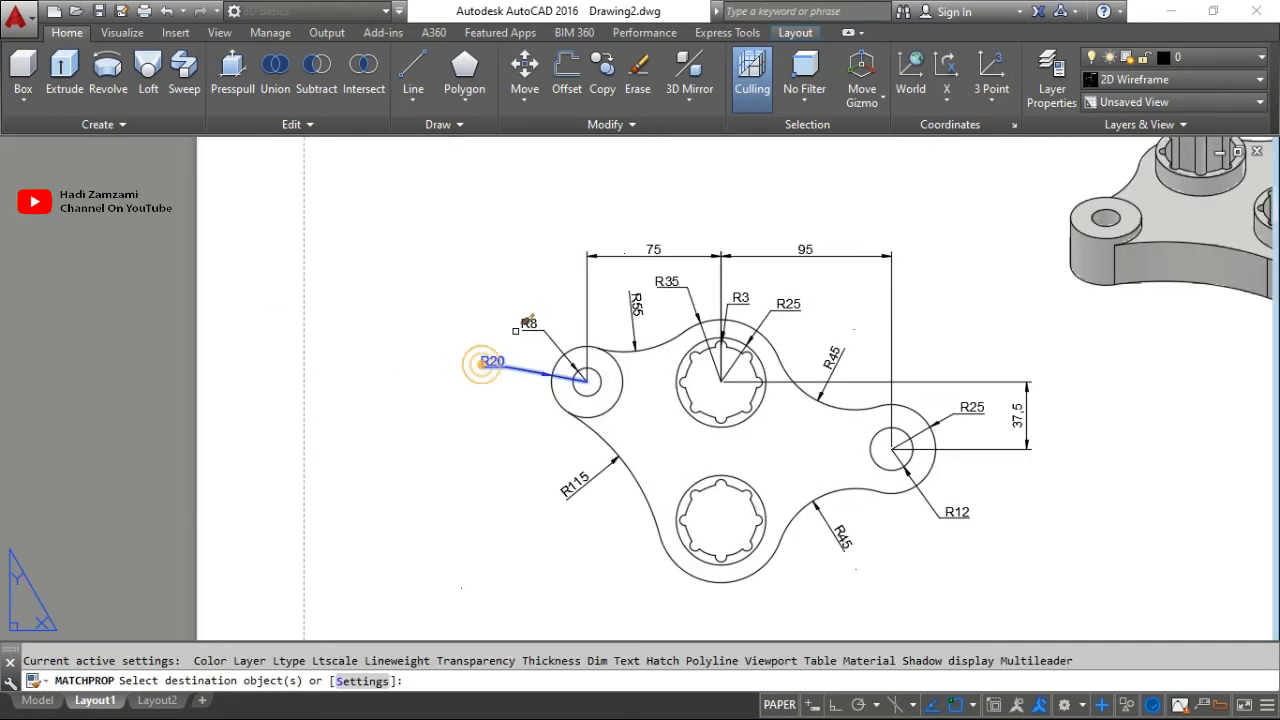
pyautogui.click(519, 329)
pyautogui.click(599, 265)
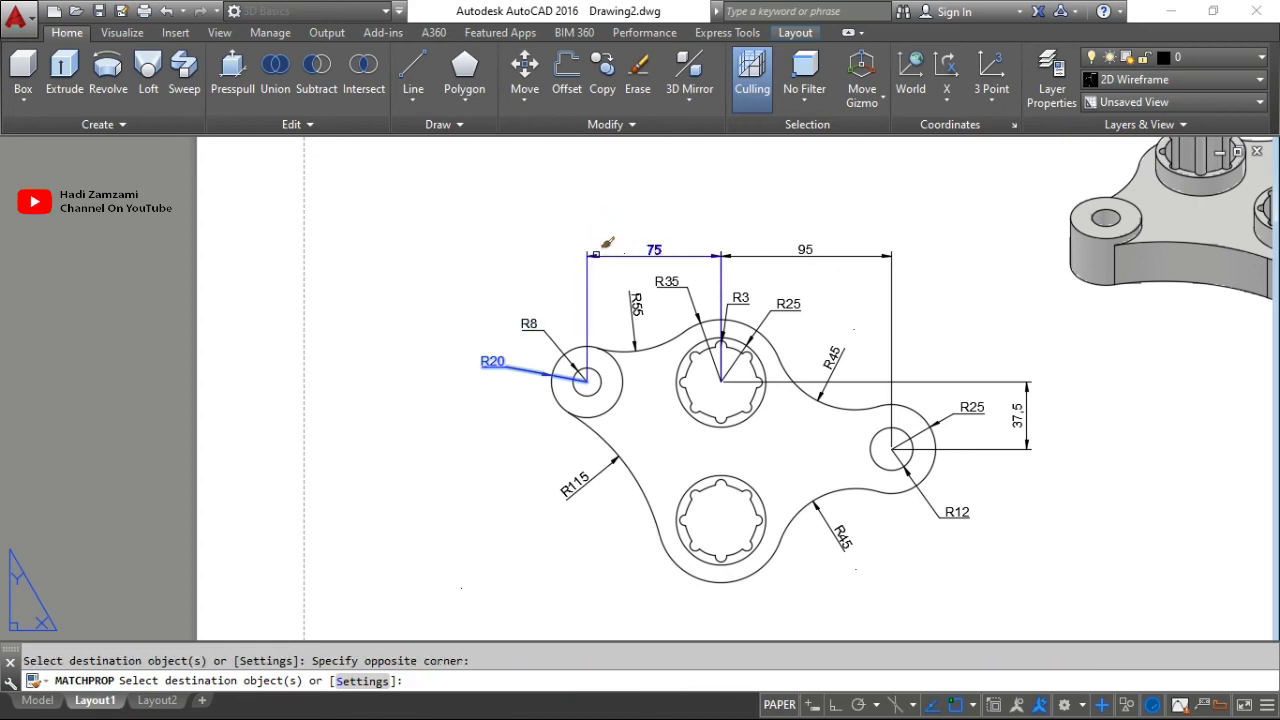
pyautogui.click(587, 251)
pyautogui.click(642, 288)
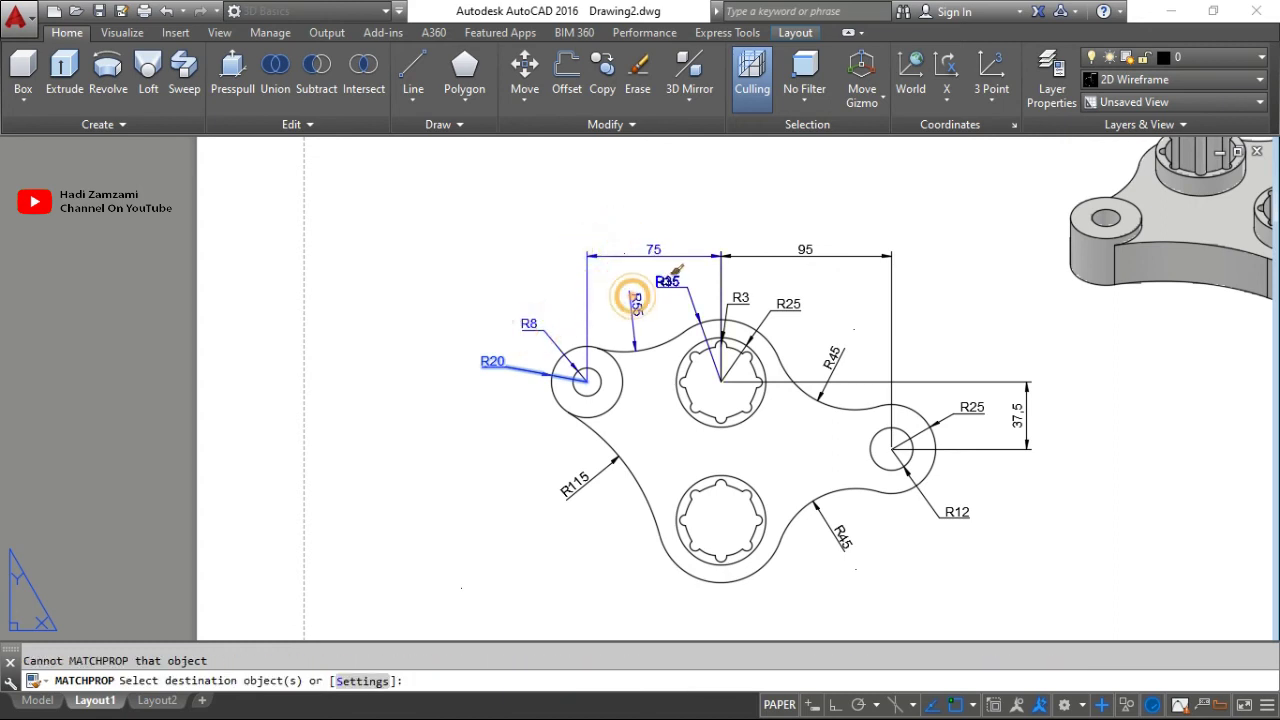
pyautogui.click(668, 282)
pyautogui.click(745, 250)
pyautogui.click(740, 264)
pyautogui.click(740, 290)
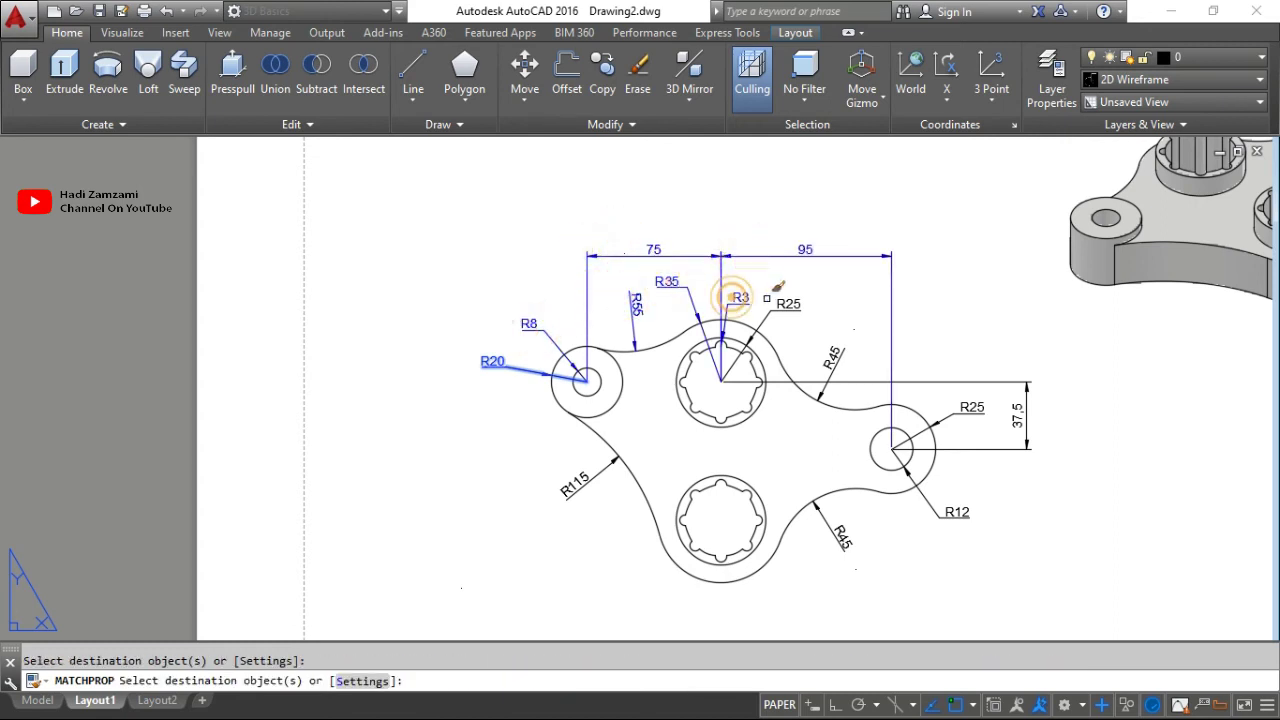
# Turn the R45, R25, 37.5, R12, lower R45 and R115 dimensions blue.
pyautogui.click(838, 352)
pyautogui.click(1074, 491)
pyautogui.click(973, 365)
pyautogui.click(857, 557)
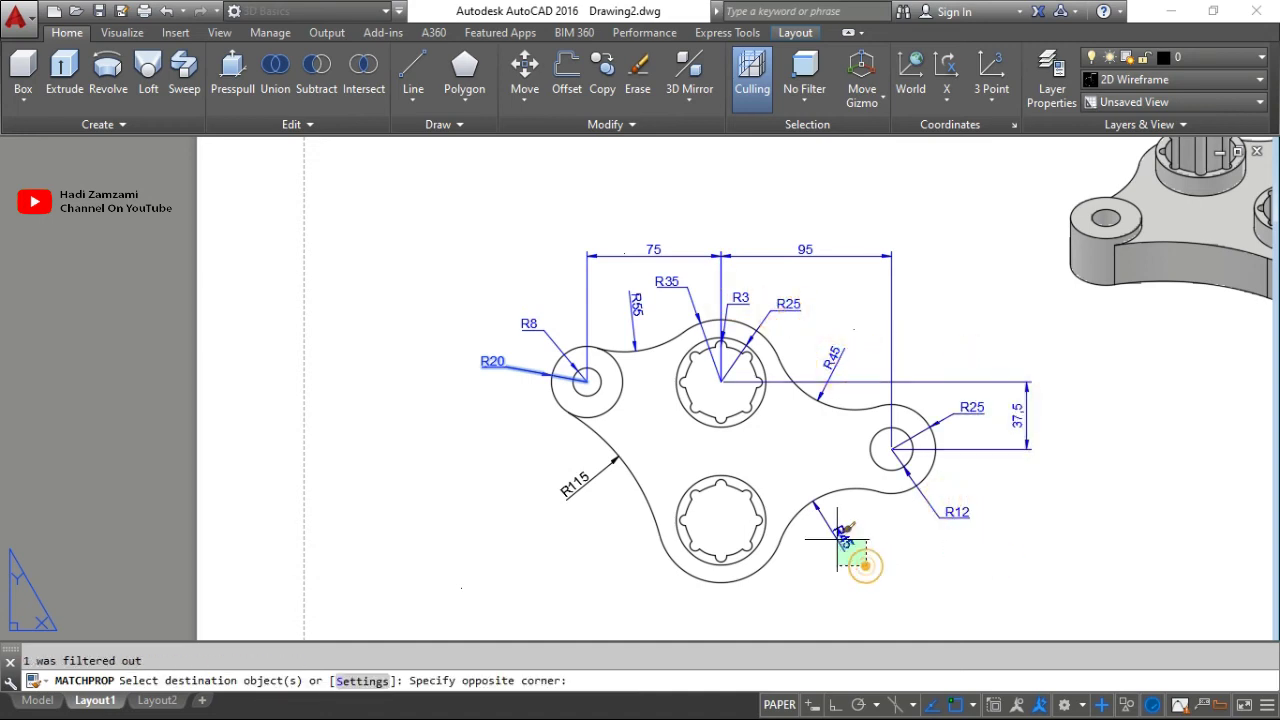
pyautogui.click(837, 537)
pyautogui.click(610, 530)
pyautogui.click(558, 487)
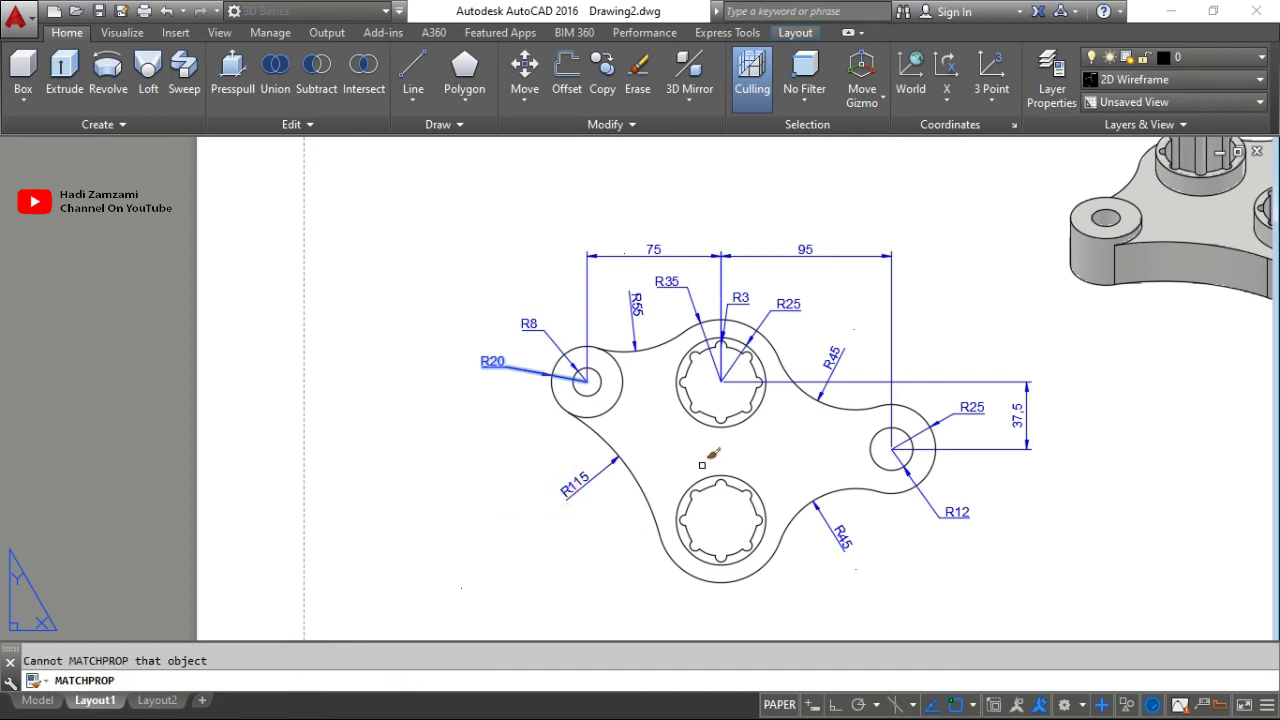
pyautogui.moveTo(543, 457); pyautogui.dragTo(481, 400, button='middle')
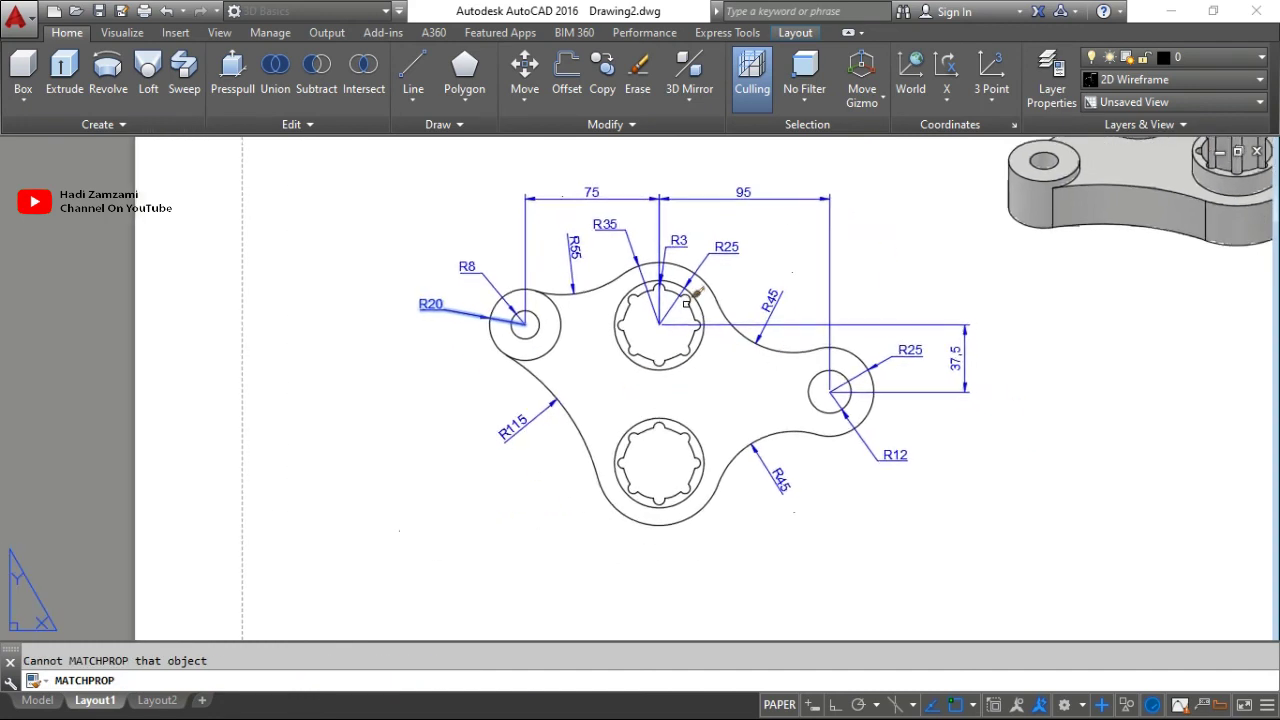
# Check the R3, R25 and R35 dimensions against the reference PDF in Nitro Pro.
pyautogui.hotkey('alt', 'Tab')
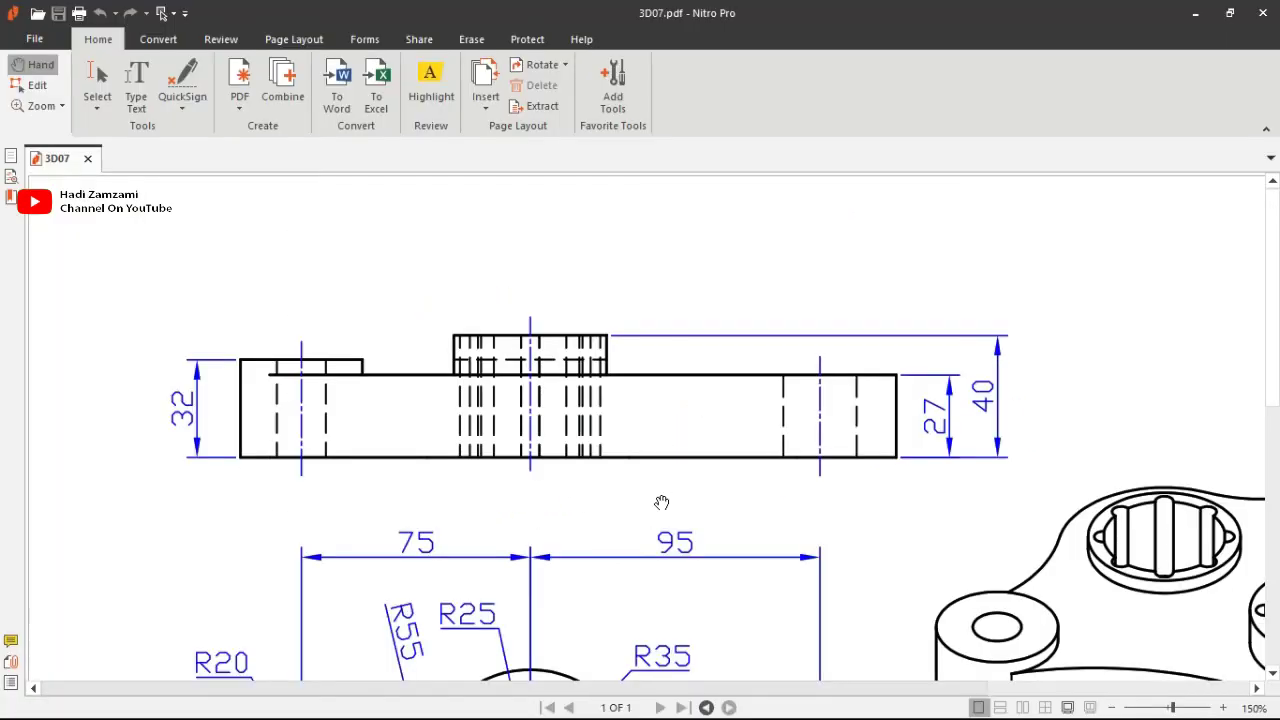
pyautogui.moveTo(661, 502); pyautogui.dragTo(695, 229)
pyautogui.moveTo(697, 470); pyautogui.dragTo(726, 285)
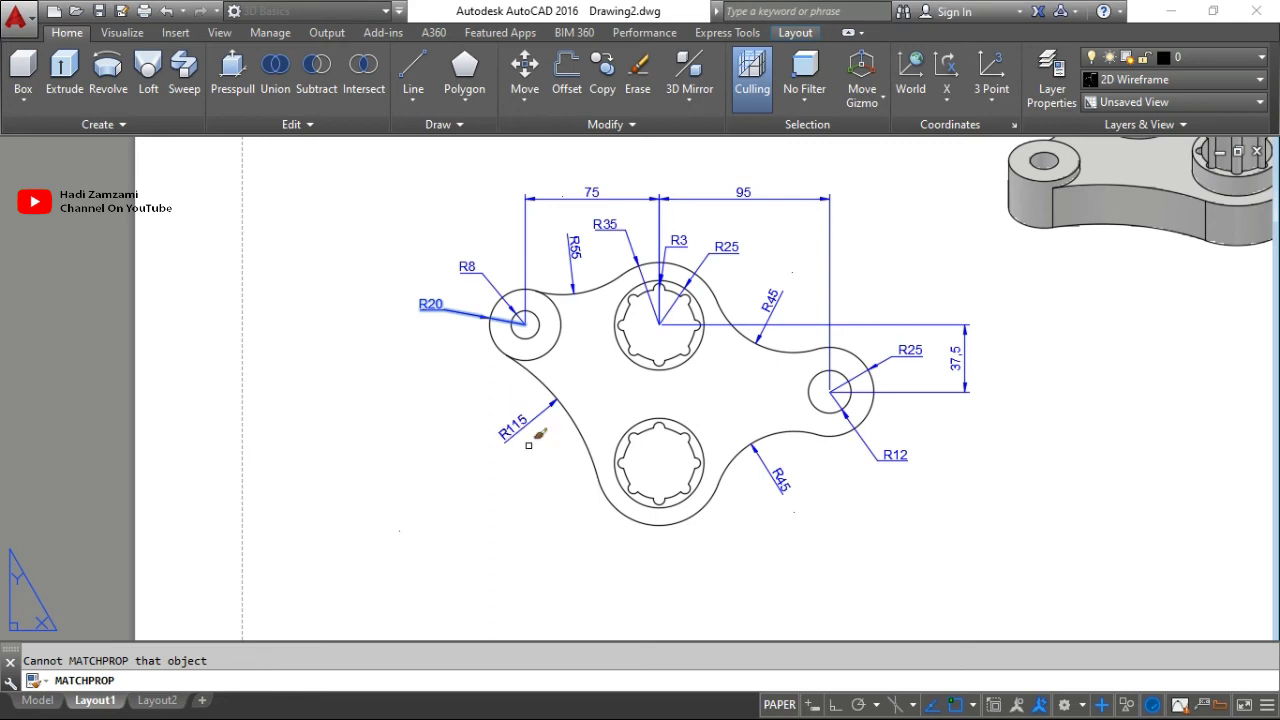
pyautogui.press('Escape')
pyautogui.write('dk')
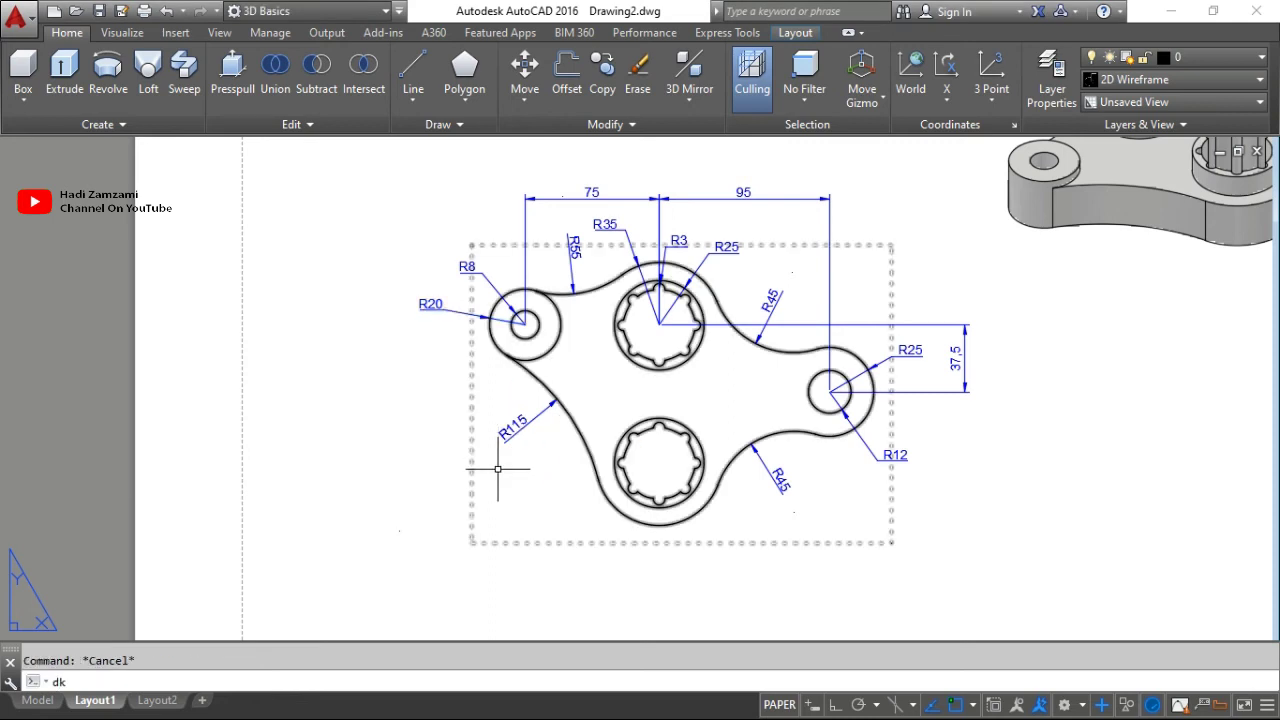
pyautogui.press('BackSpace')
# Add a 77.5 linear dimension from the R8 hole centre to the lower hole centre.
pyautogui.write('li')
pyautogui.press('Return')
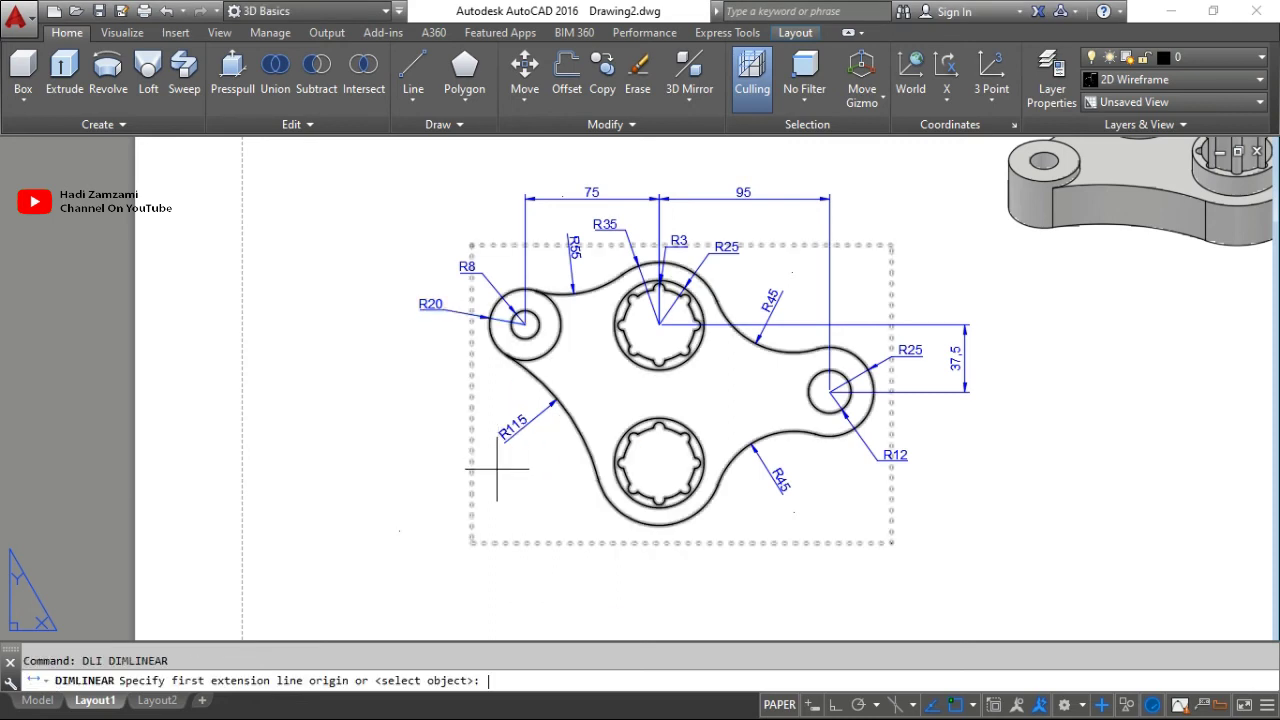
pyautogui.click(524, 324)
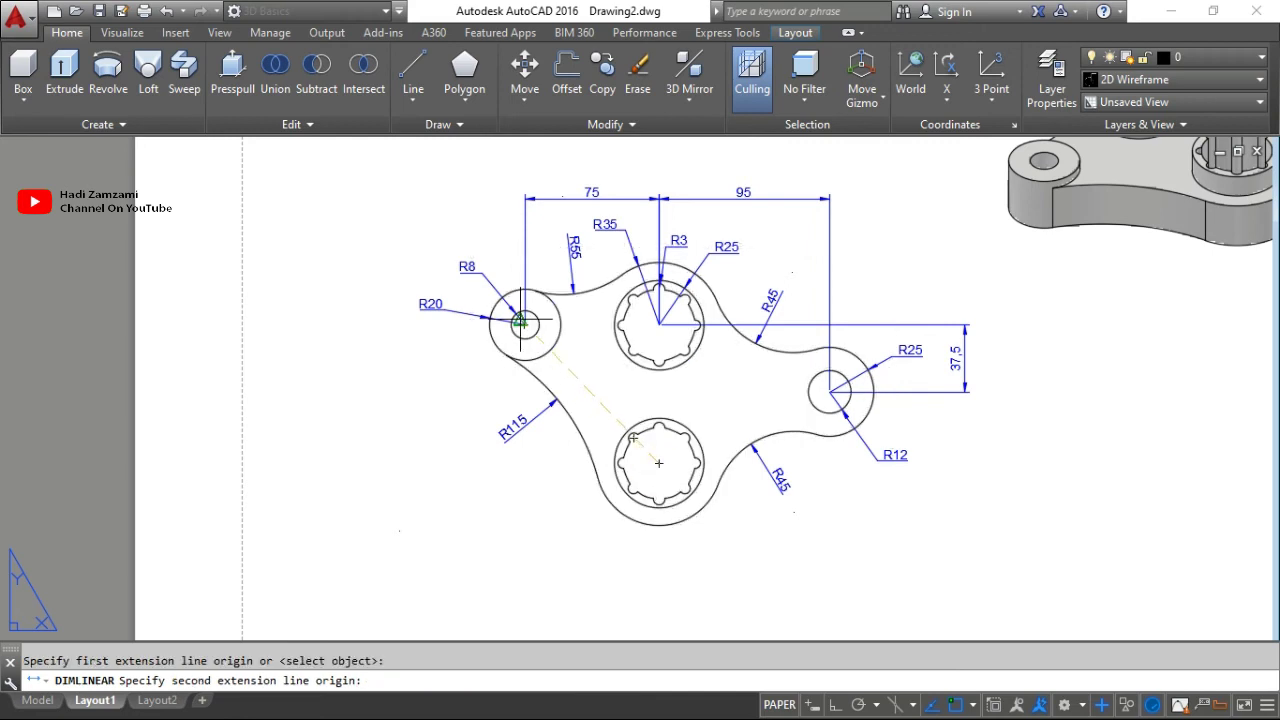
pyautogui.click(659, 463)
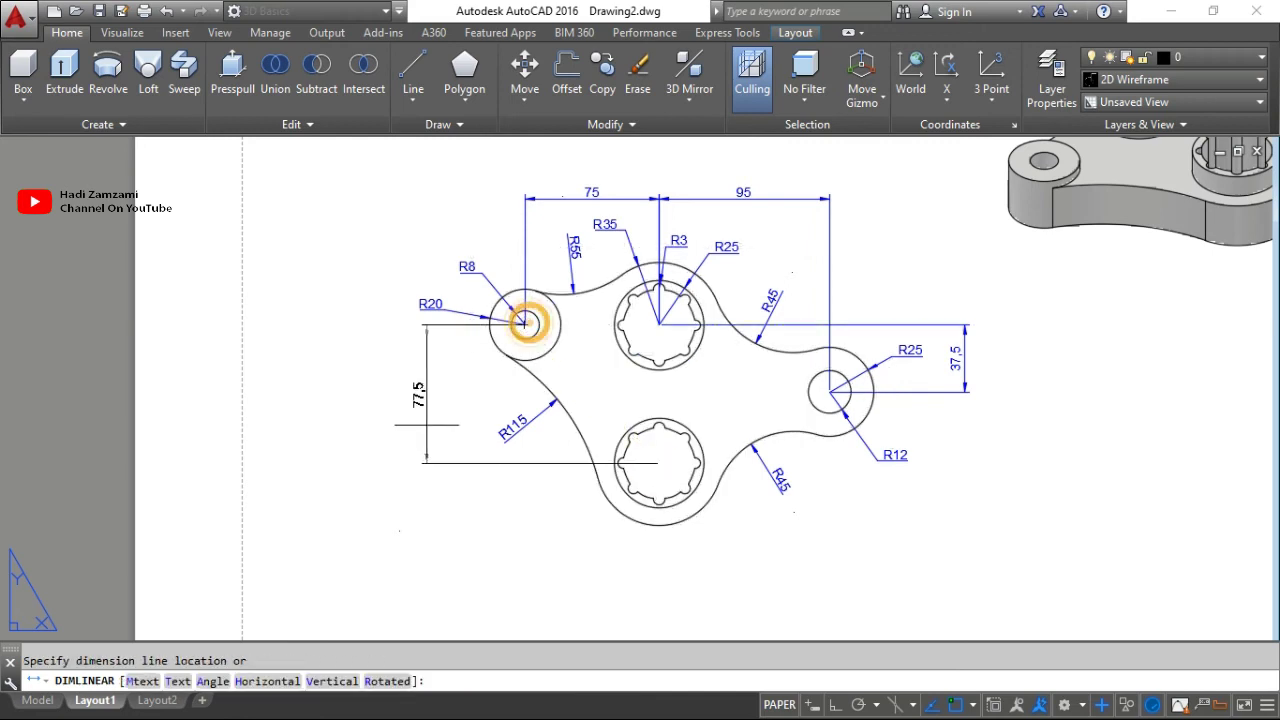
pyautogui.click(426, 424)
pyautogui.press('Escape')
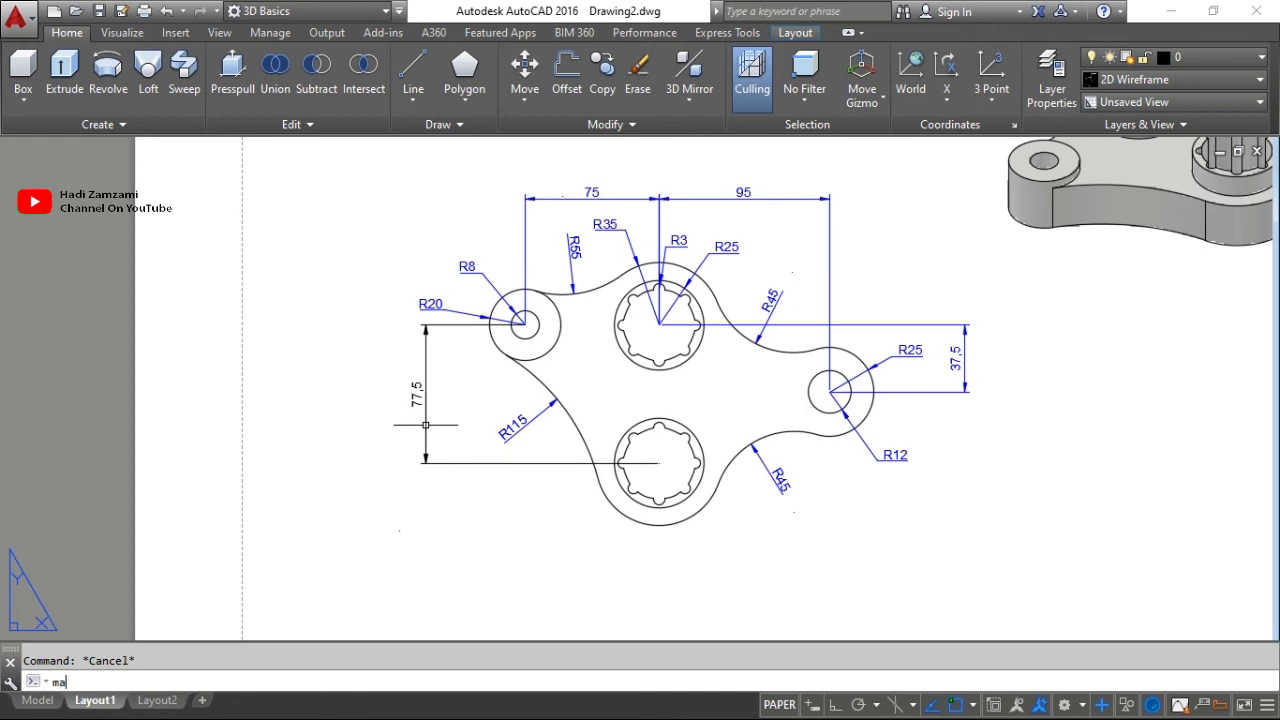
# Make the 77.5 dimension blue by matching the R115 dimension's properties.
pyautogui.press('Return')
pyautogui.click(513, 425)
pyautogui.click(420, 383)
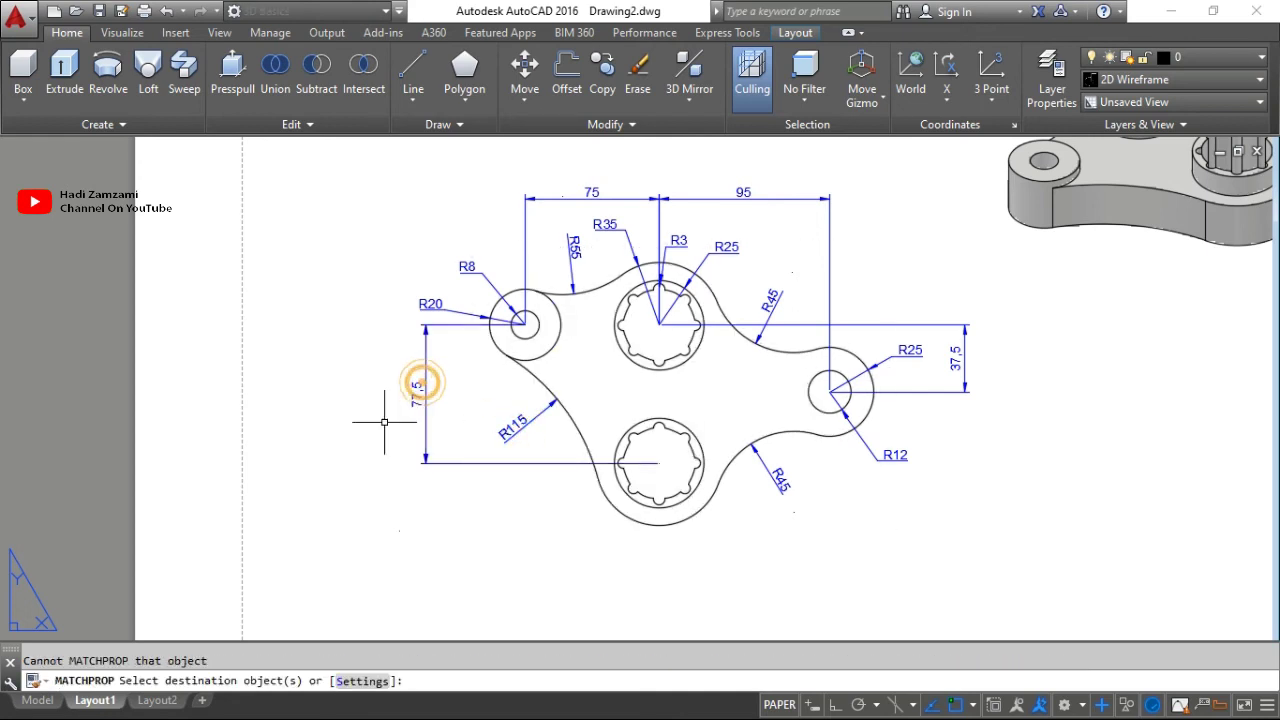
pyautogui.press('Return')
pyautogui.scroll(-2, 384, 422)
pyautogui.scroll(2, 498, 321)
pyautogui.press('Escape')
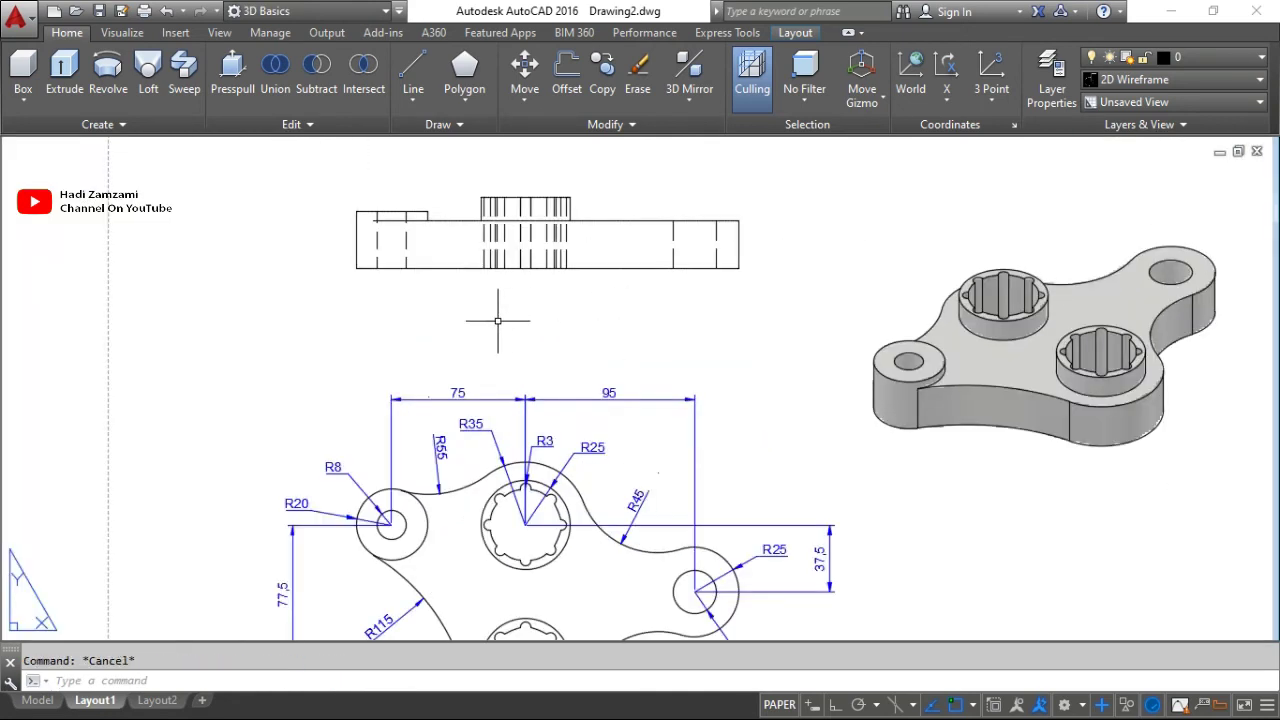
# Dimension the top view's 32 height on its left side.
pyautogui.write('di')
pyautogui.press('Return')
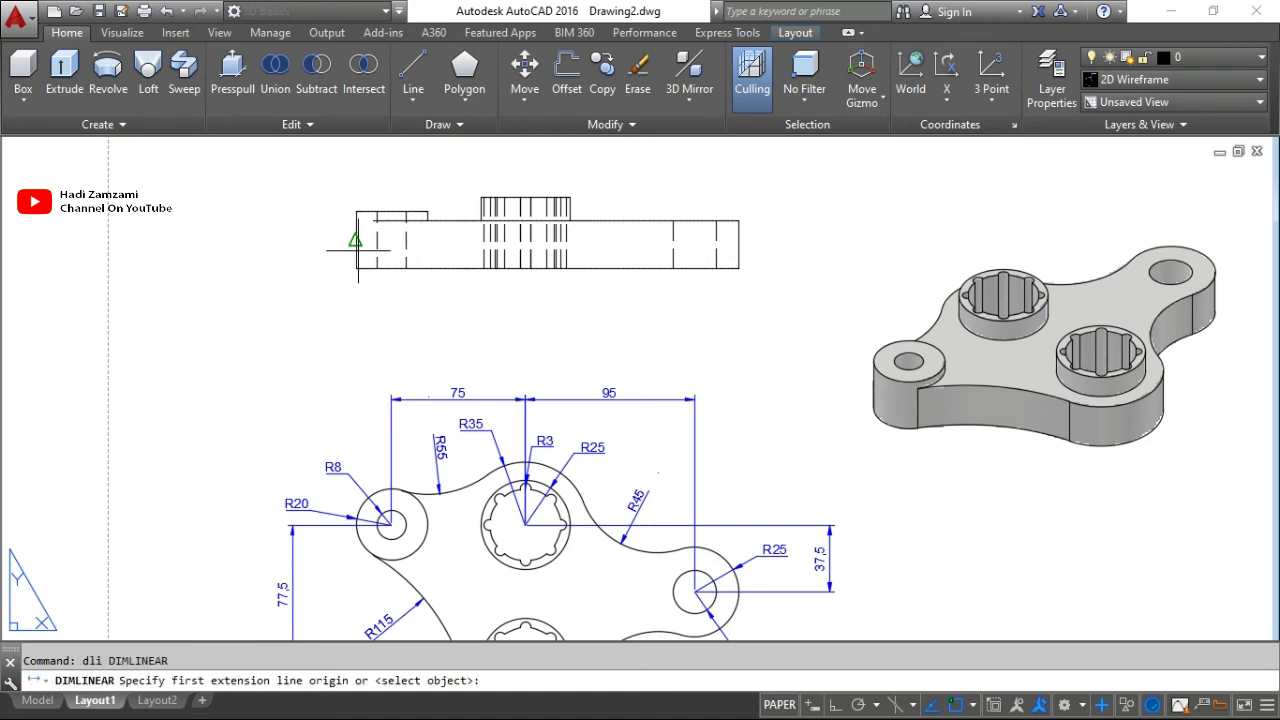
pyautogui.click(355, 268)
pyautogui.click(356, 211)
pyautogui.click(307, 211)
# Add the 27 and 40 vertical dimensions on the top view's right end.
pyautogui.press('Return')
pyautogui.click(738, 268)
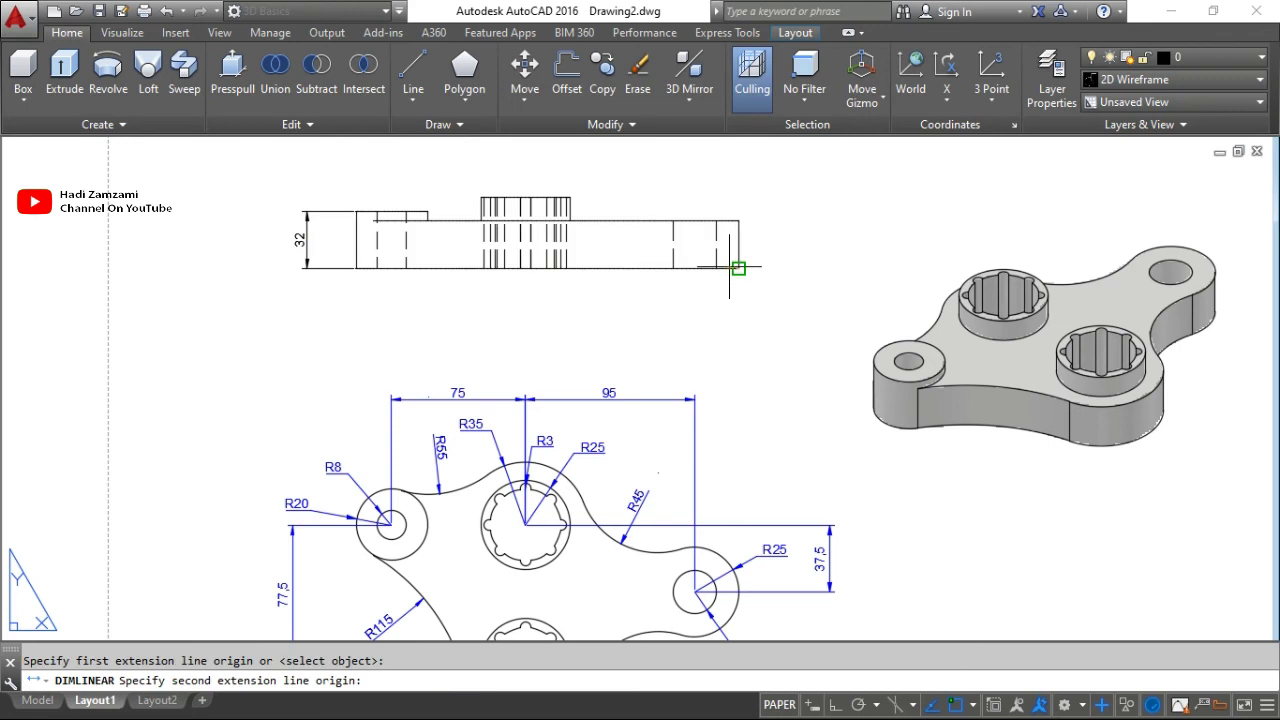
pyautogui.click(738, 219)
pyautogui.click(767, 219)
pyautogui.press('Return')
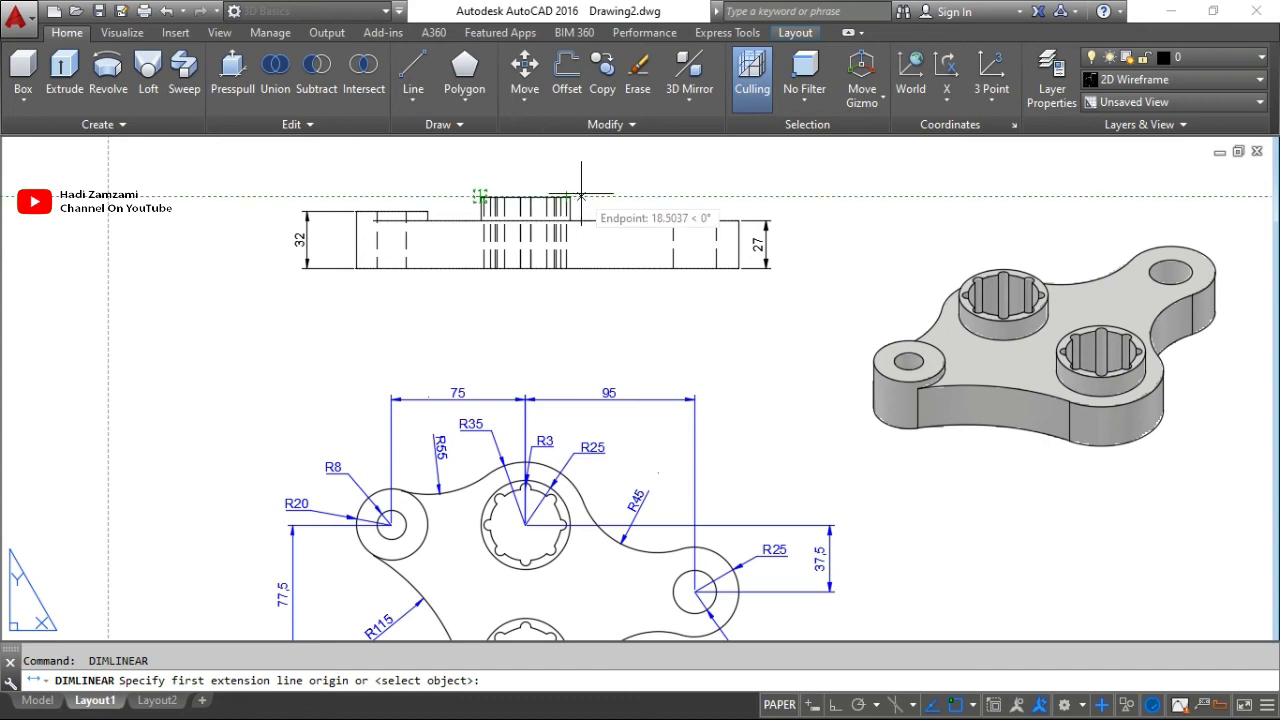
pyautogui.click(569, 196)
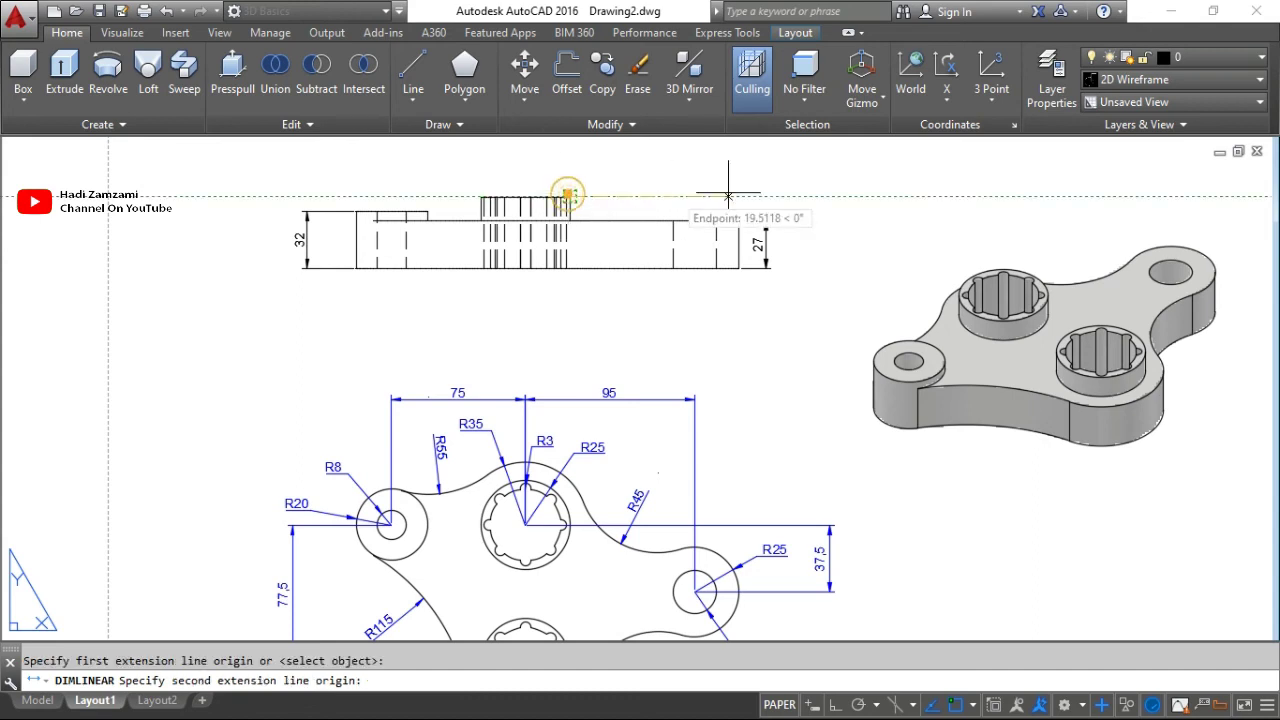
pyautogui.click(738, 268)
pyautogui.click(796, 234)
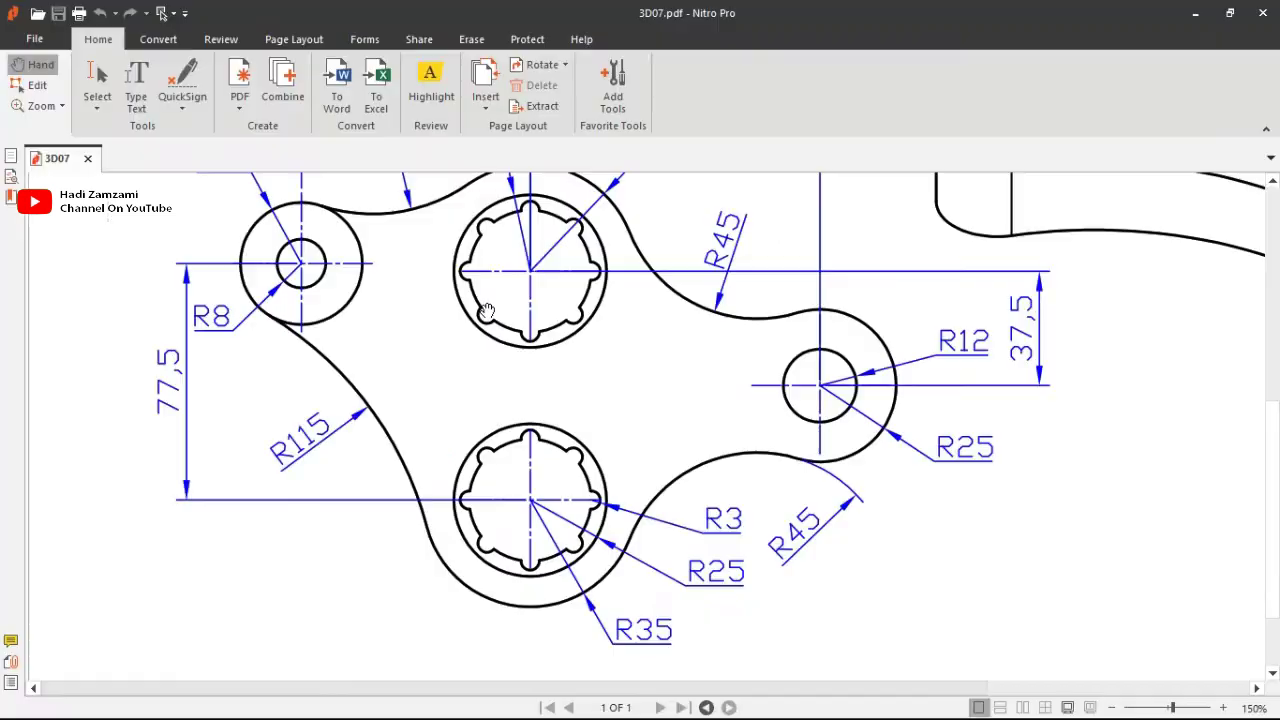
pyautogui.scroll(3, 557, 300)
# Scroll the 3D07 PDF down to the front view's radius and linear dimensions.
pyautogui.scroll(3, 590, 380)
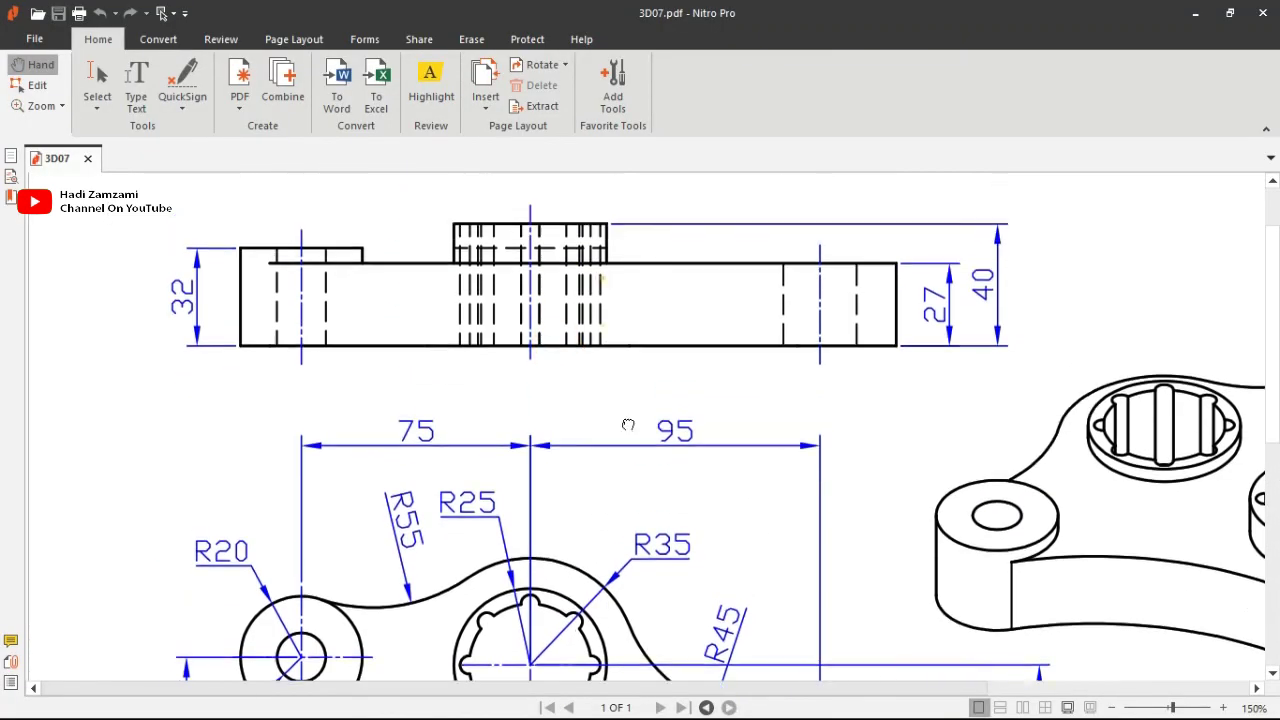
pyautogui.scroll(2, 629, 427)
pyautogui.scroll(-3, 604, 462)
pyautogui.scroll(-3, 560, 446)
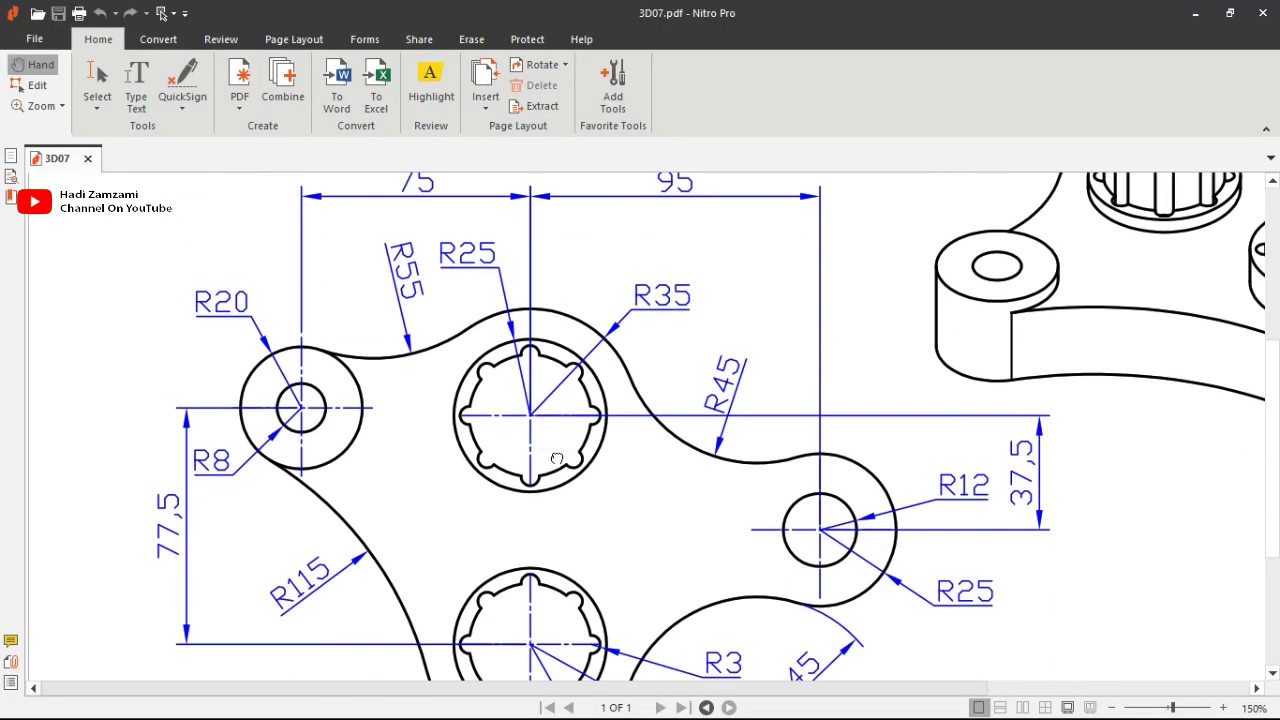
pyautogui.scroll(-2, 546, 455)
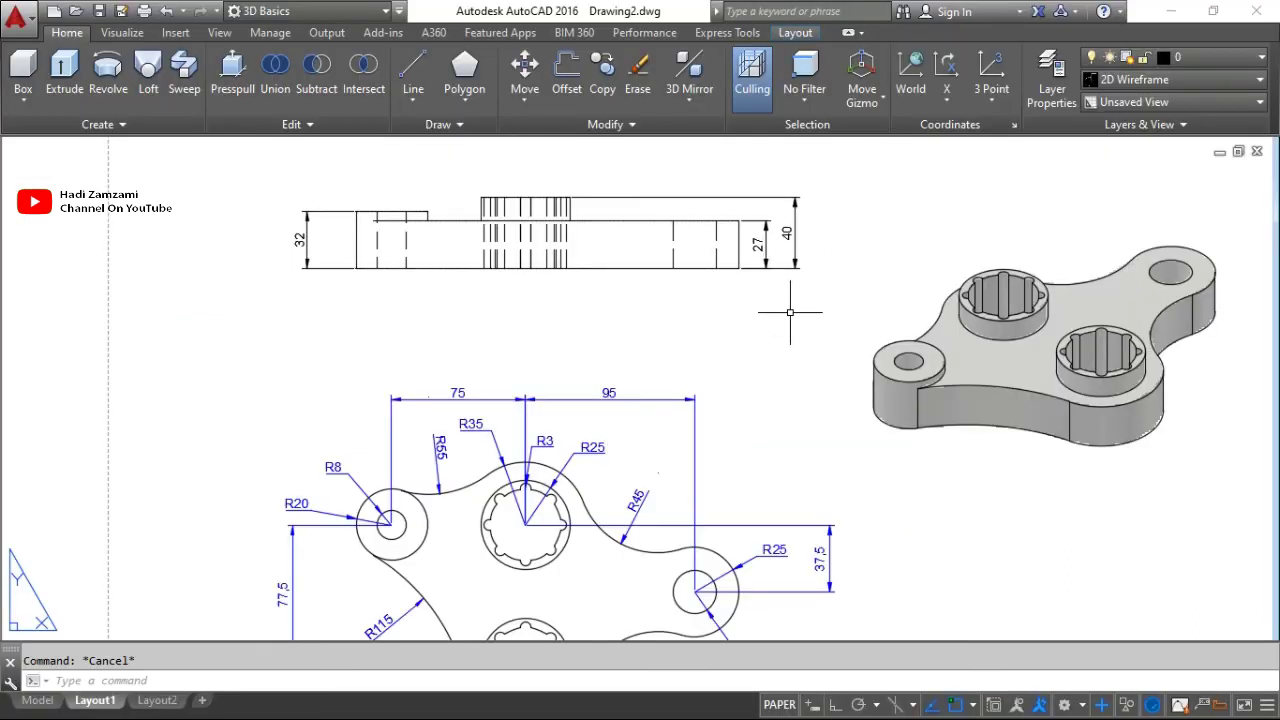
# Match the 95 dimension's properties onto the 27, 40 and 32 dimensions with MA.
pyautogui.write('a')
pyautogui.press('Return')
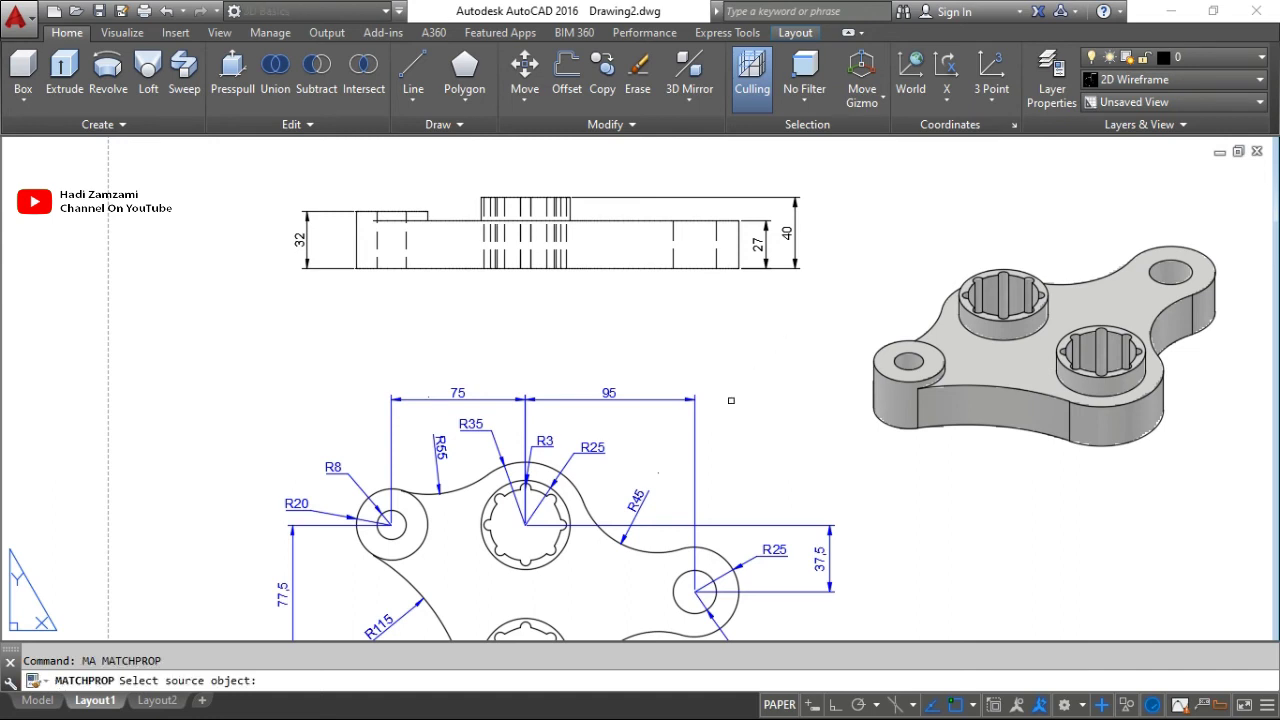
pyautogui.click(692, 398)
pyautogui.click(815, 302)
pyautogui.click(748, 190)
pyautogui.click(312, 290)
pyautogui.click(260, 193)
pyautogui.press('Return')
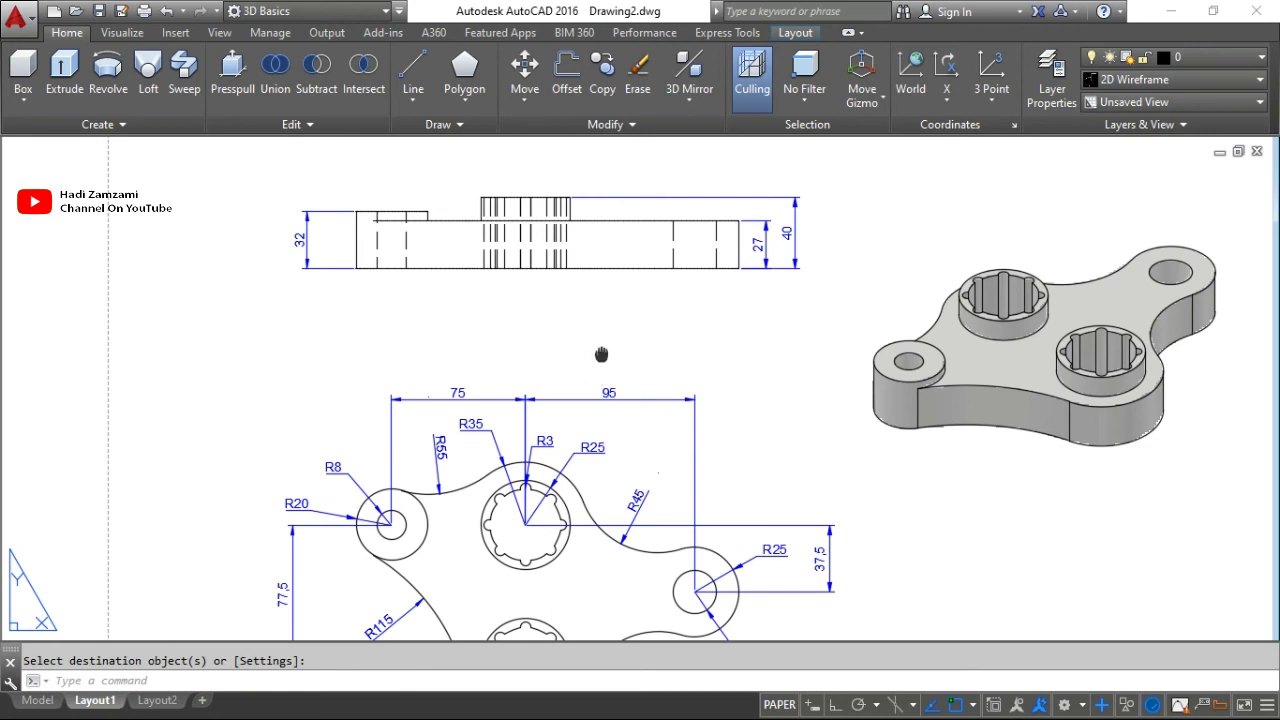
# Review the recoloured dimensions against the PDF and select the plan drawing view.
pyautogui.scroll(-3, 600, 394)
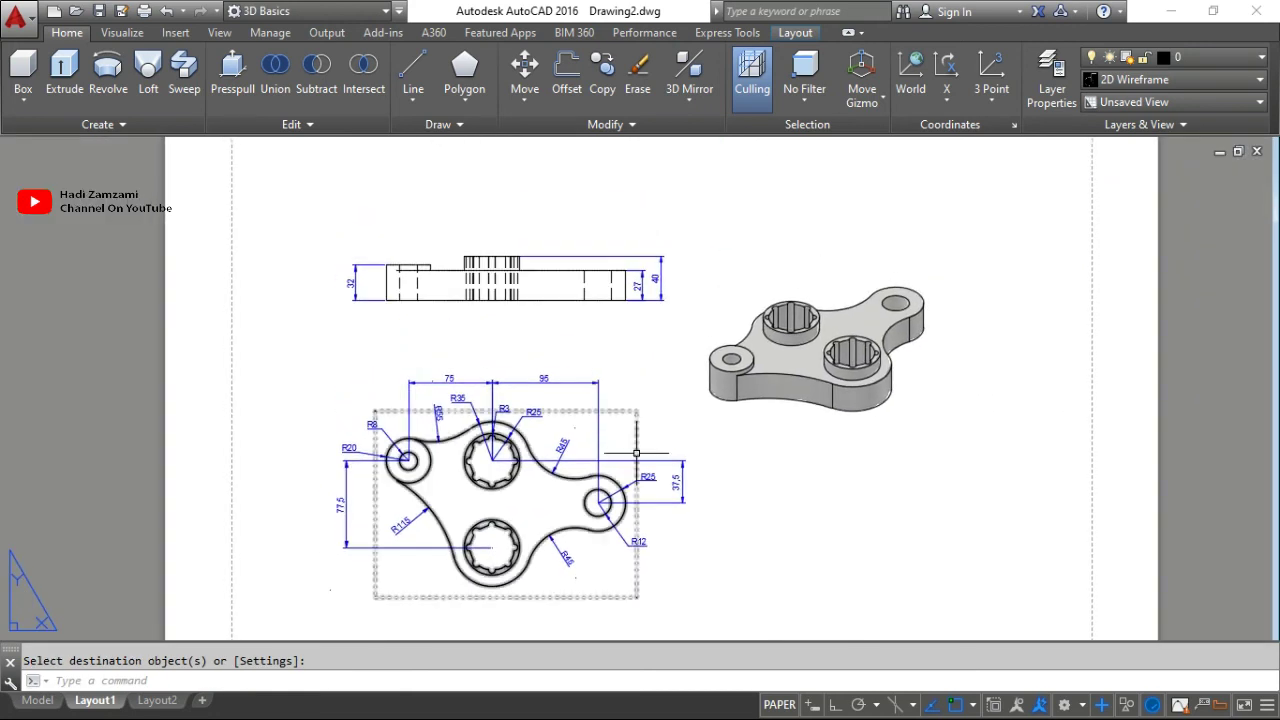
pyautogui.scroll(3, 532, 449)
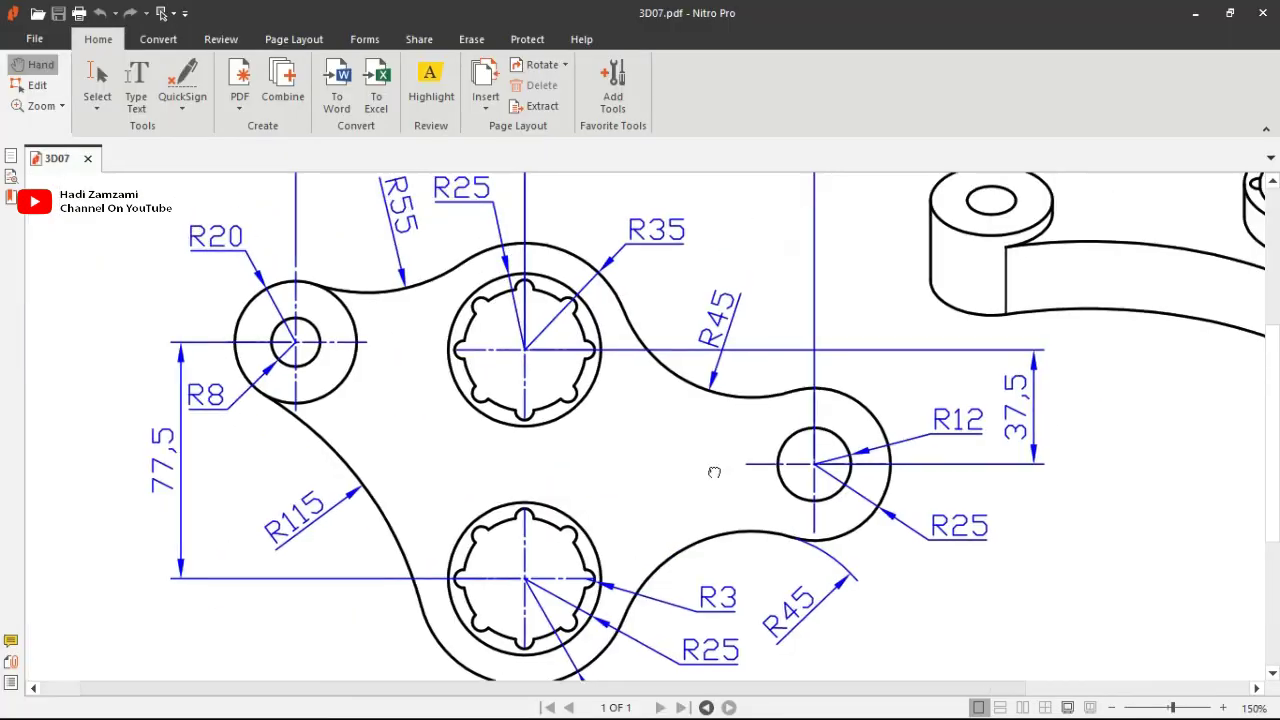
pyautogui.scroll(5, 795, 515)
pyautogui.scroll(-4, 772, 488)
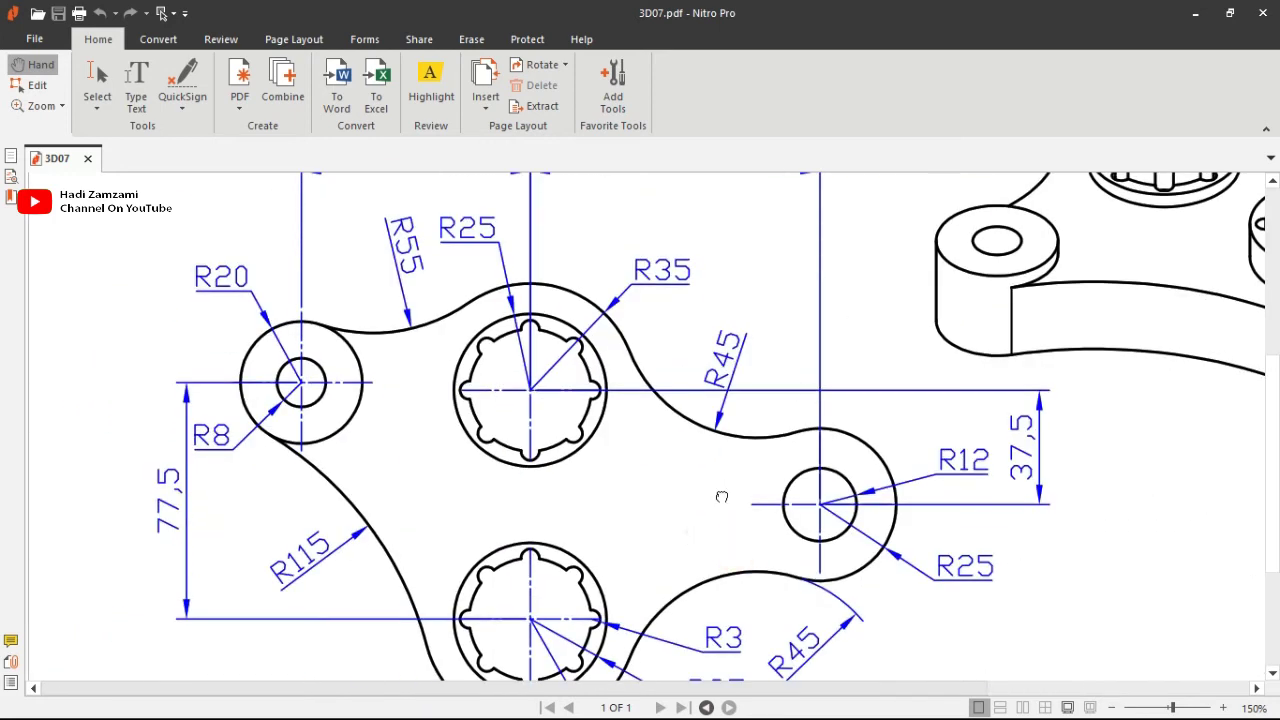
pyautogui.scroll(-3, 740, 494)
pyautogui.moveTo(807, 348); pyautogui.dragTo(803, 418)
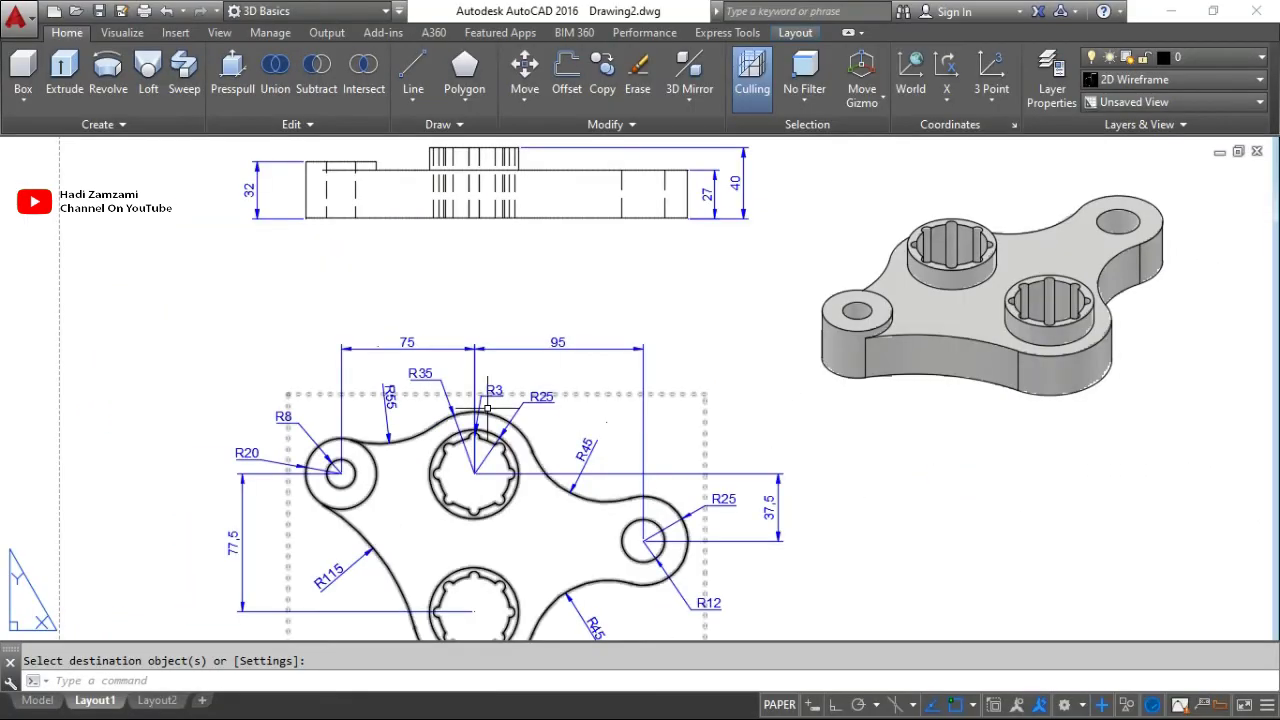
pyautogui.click(427, 530)
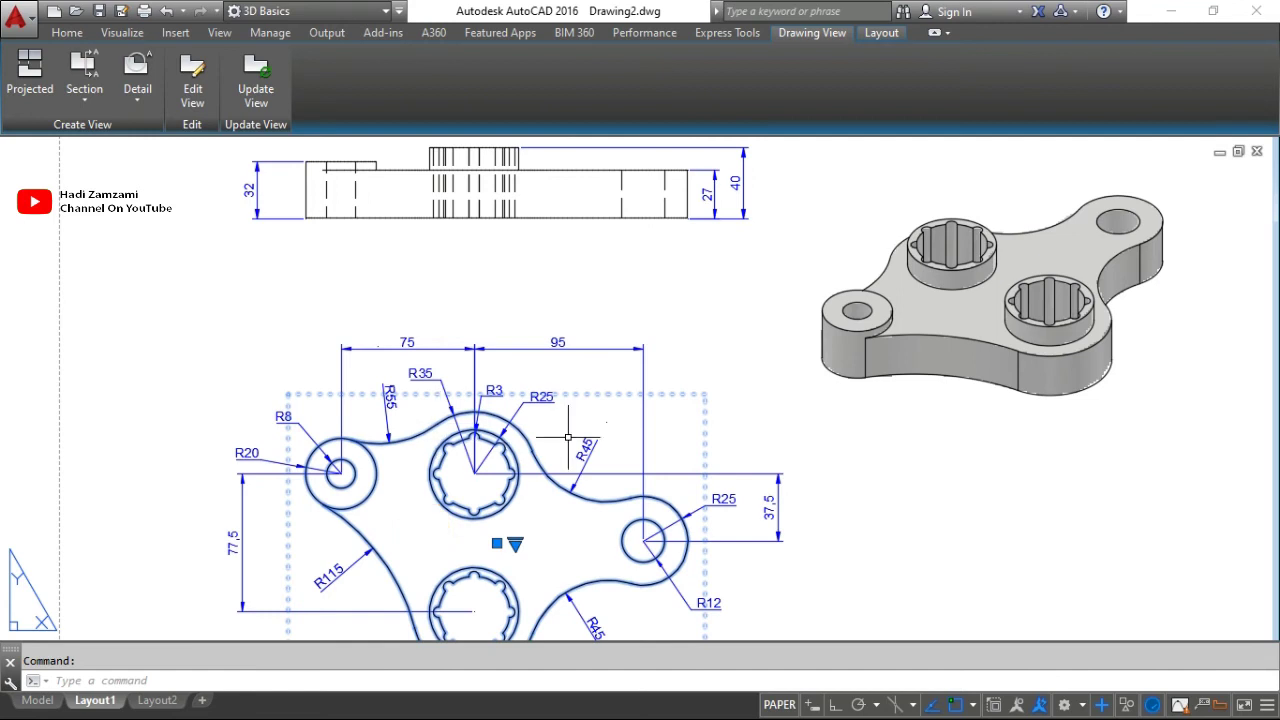
# Draw a vertical line across the left R20 circle from bottom to top quadrant.
pyautogui.press('Escape')
pyautogui.scroll(5, 312, 409)
pyautogui.scroll(2, 337, 508)
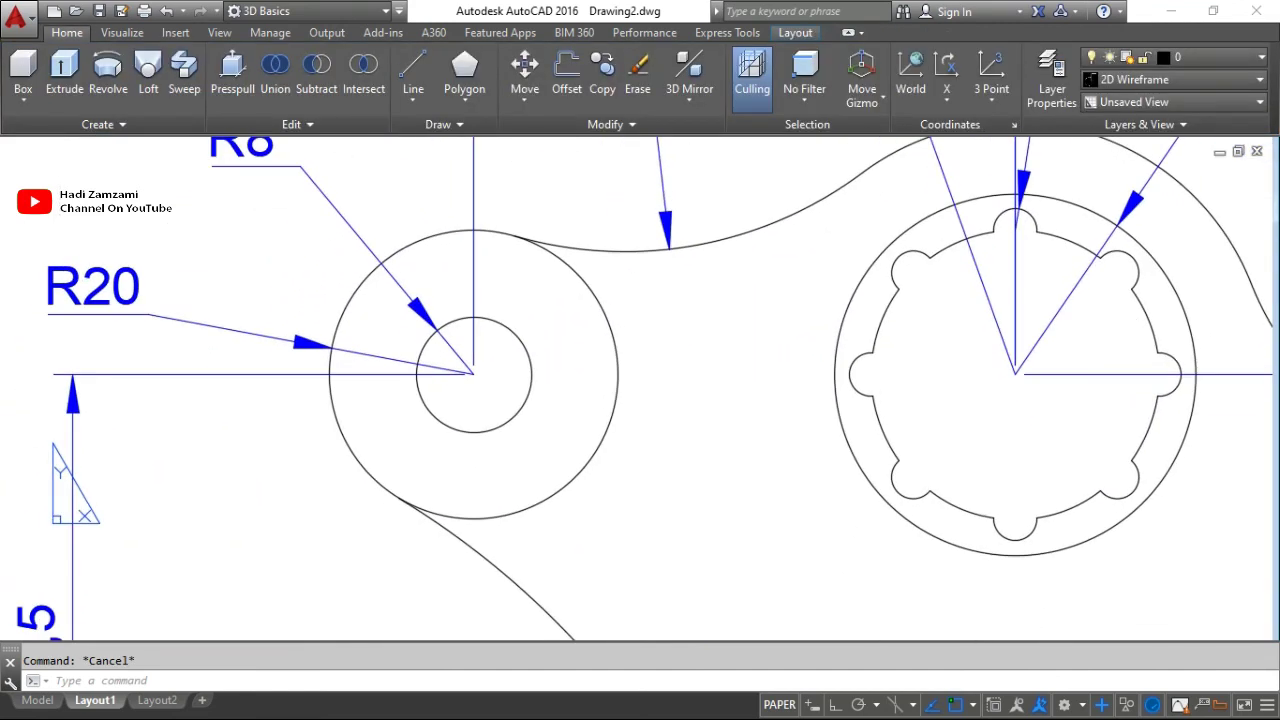
pyautogui.write('l')
pyautogui.press('Return')
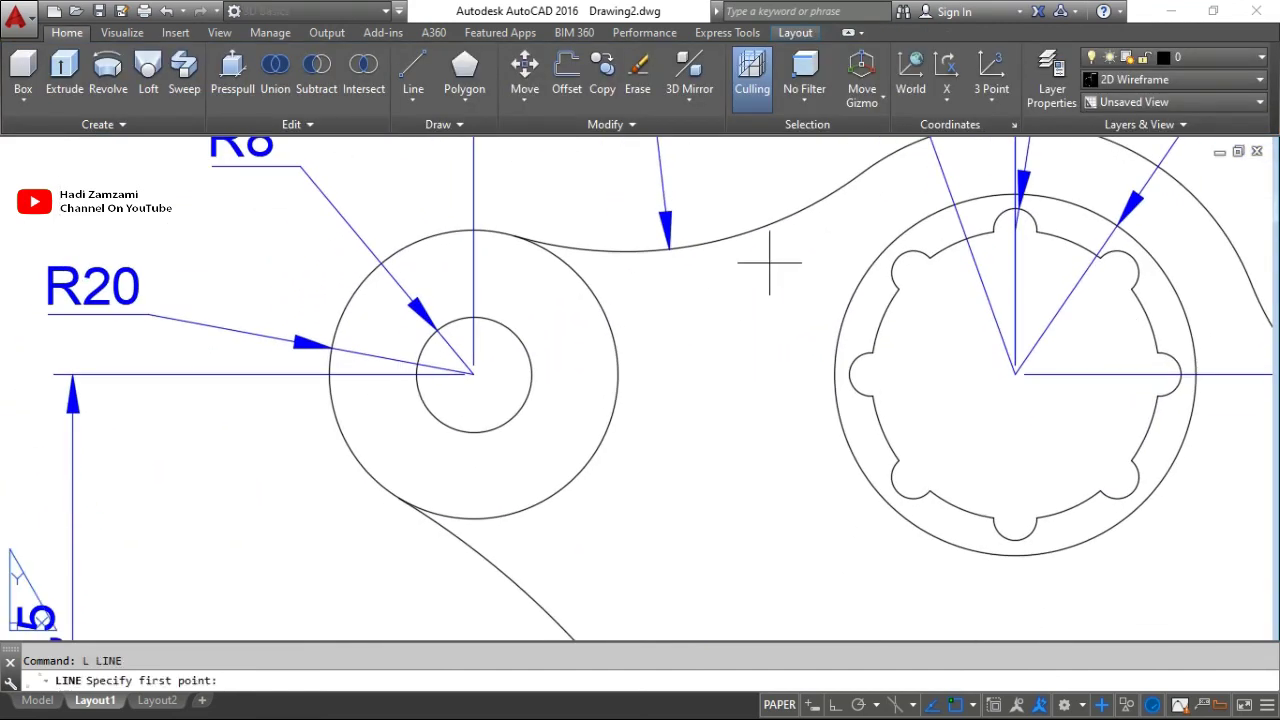
pyautogui.click(473, 519)
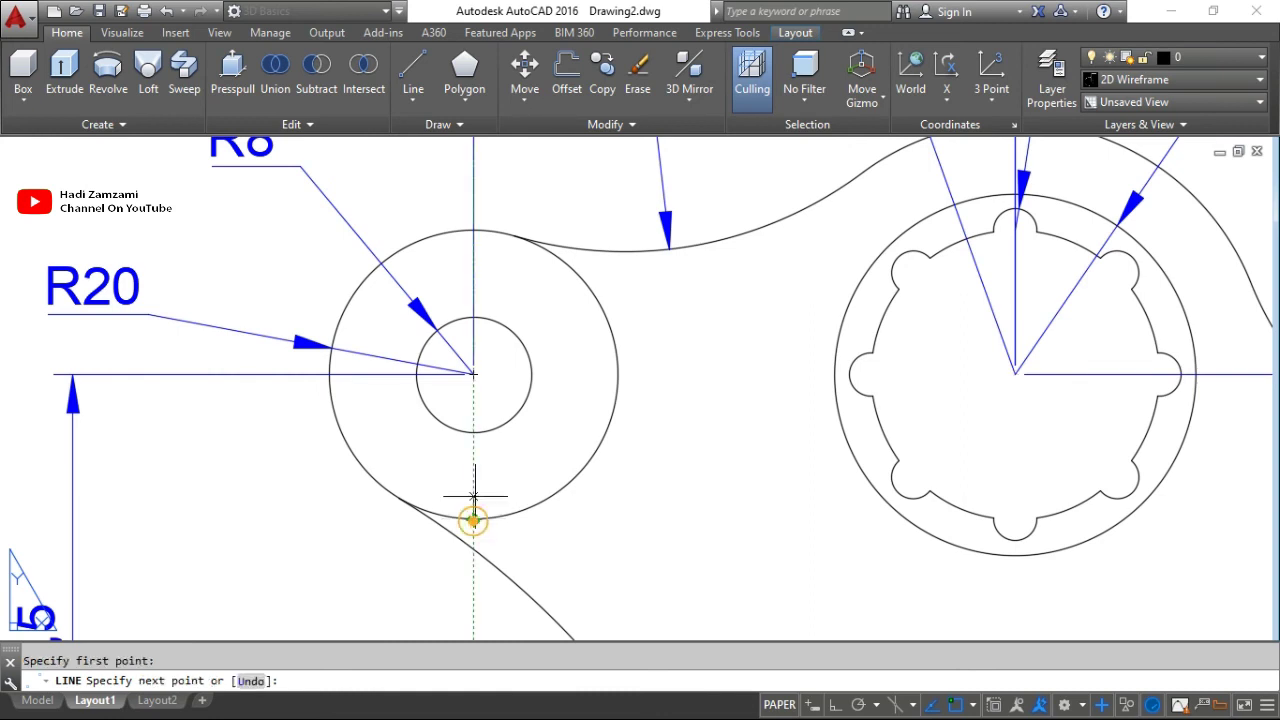
pyautogui.click(473, 230)
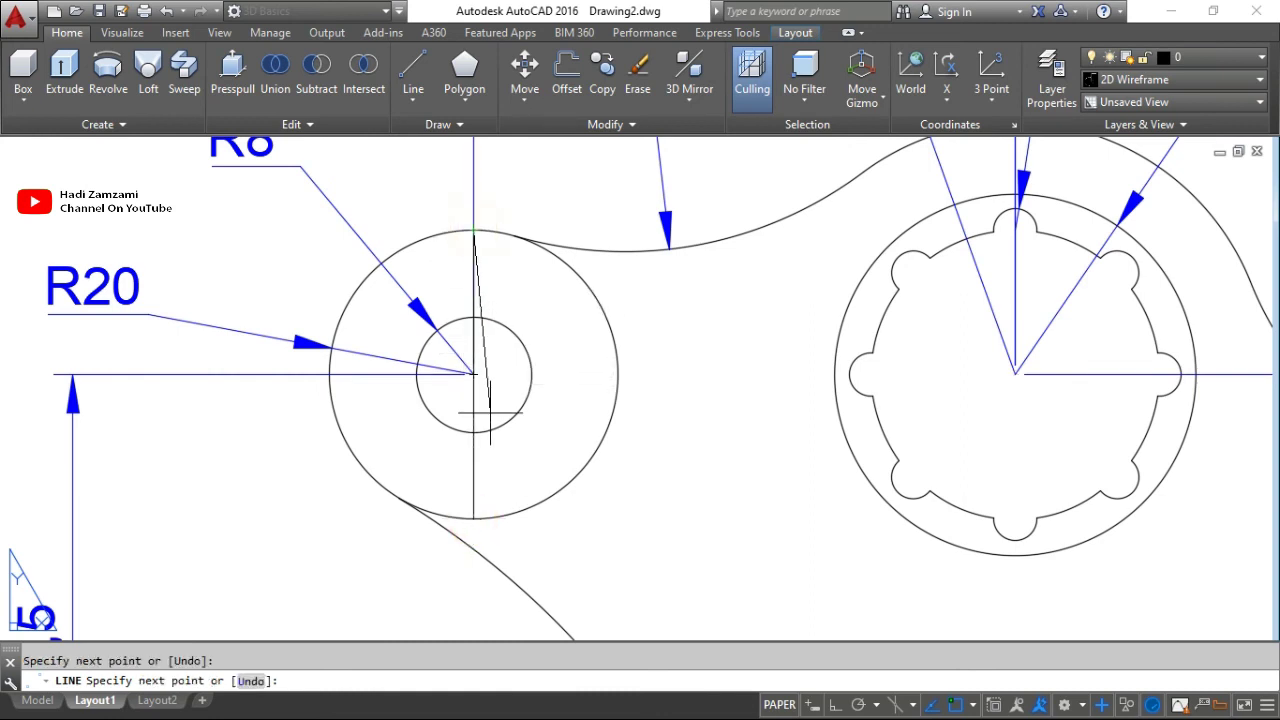
pyautogui.press('Return')
# Extend both ends of the vertical line by 2 using its grips.
pyautogui.click(473, 487)
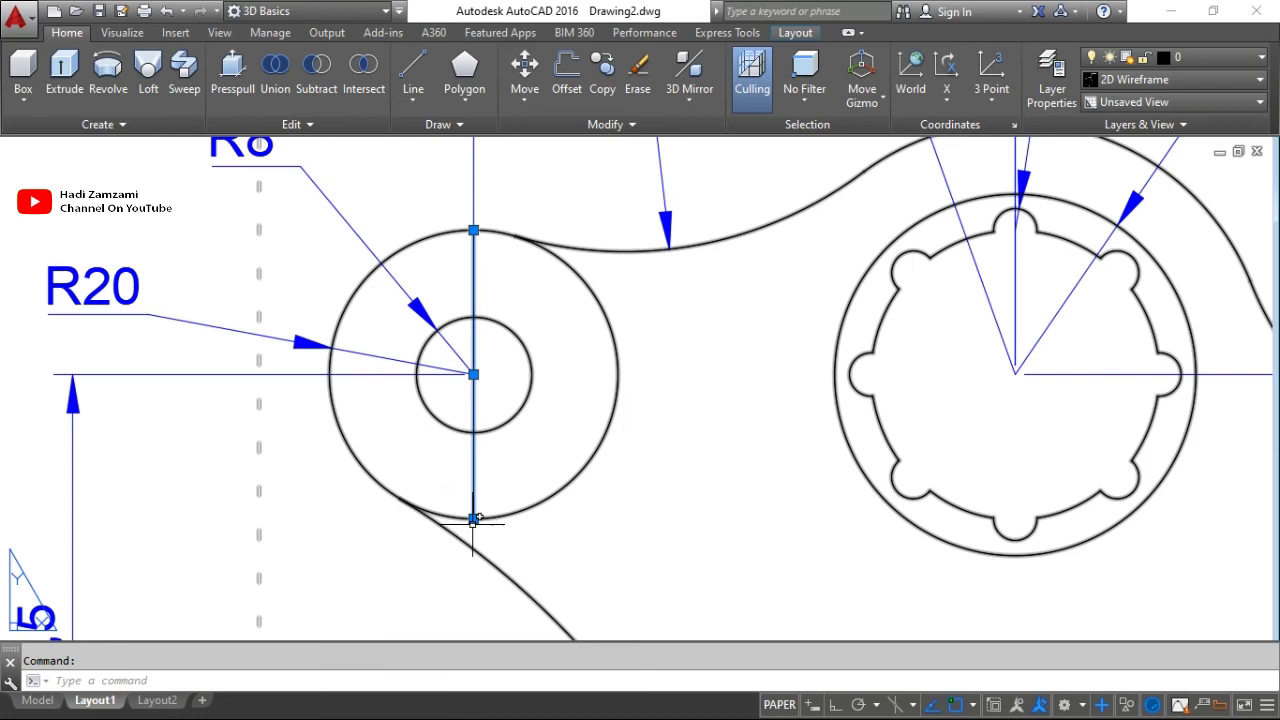
pyautogui.click(474, 517)
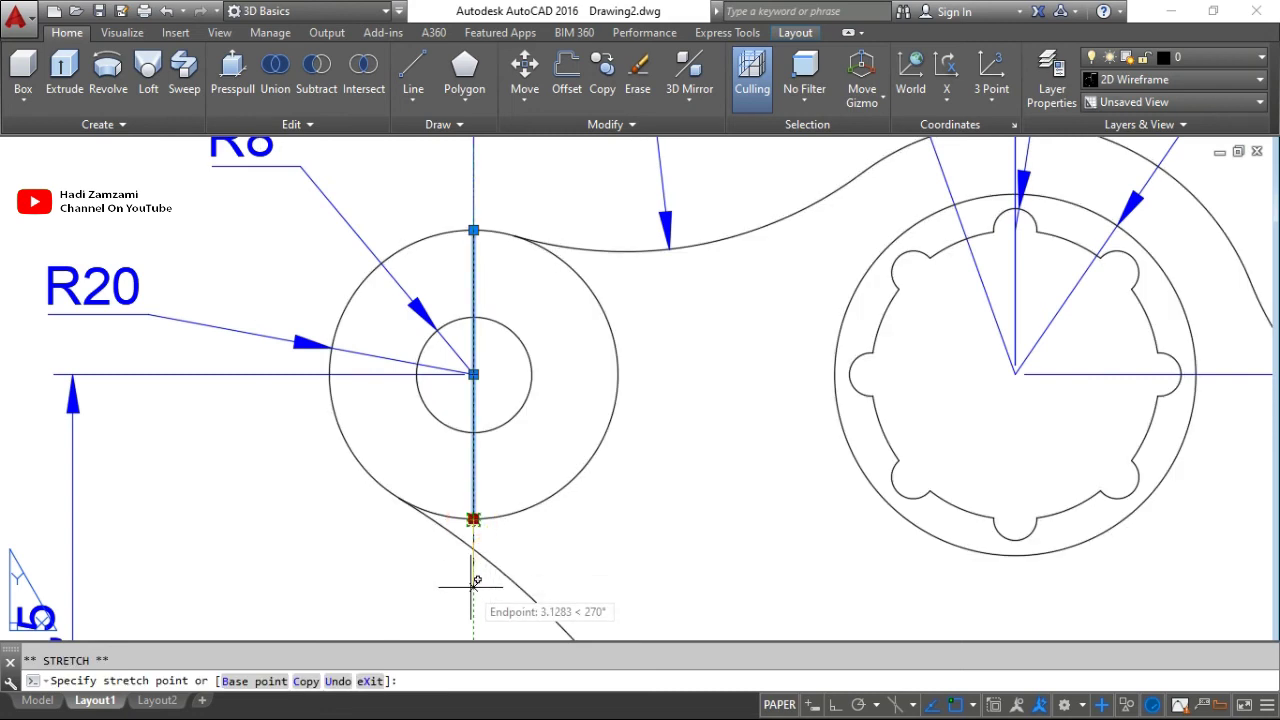
pyautogui.write('2')
pyautogui.press('Return')
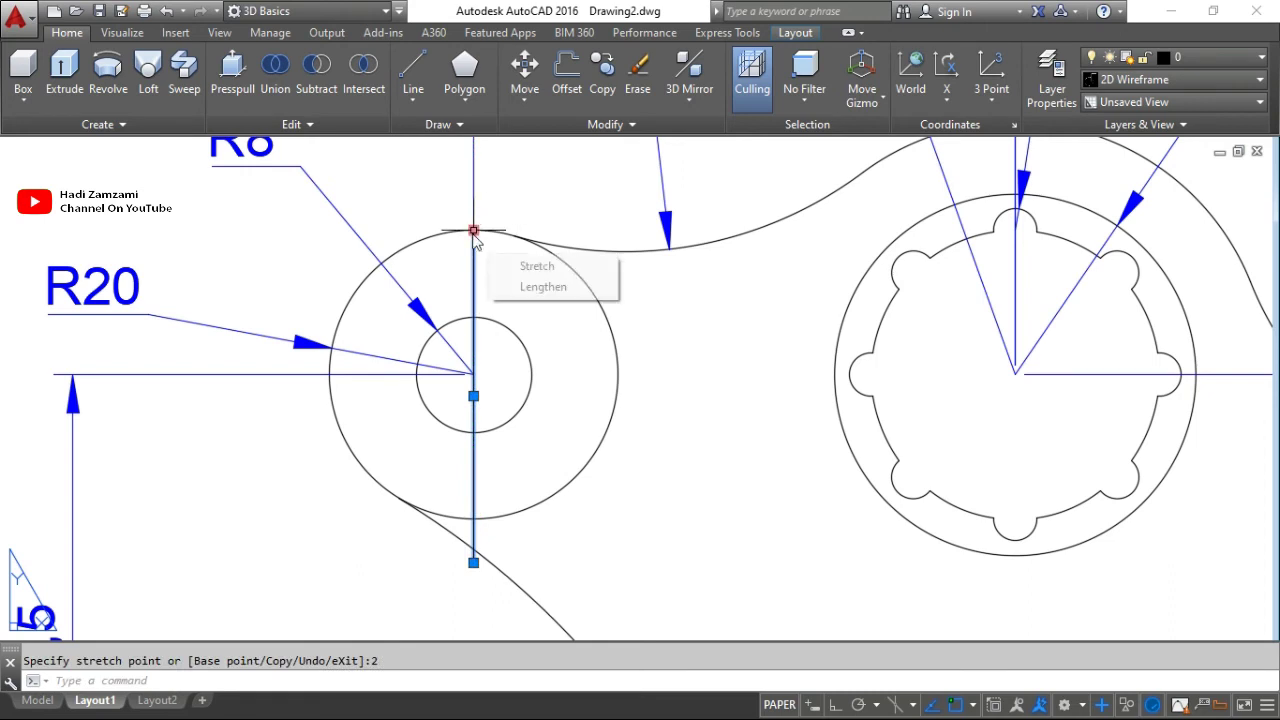
pyautogui.click(474, 230)
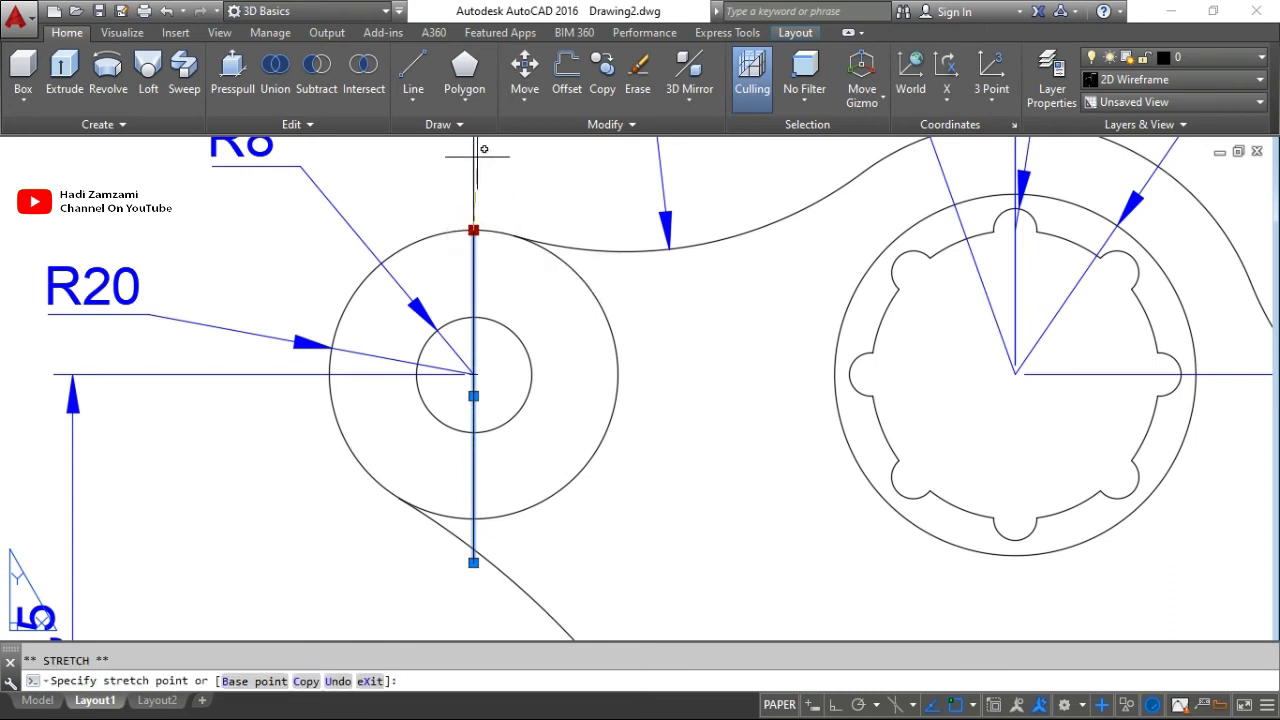
pyautogui.write('2')
pyautogui.press('Return')
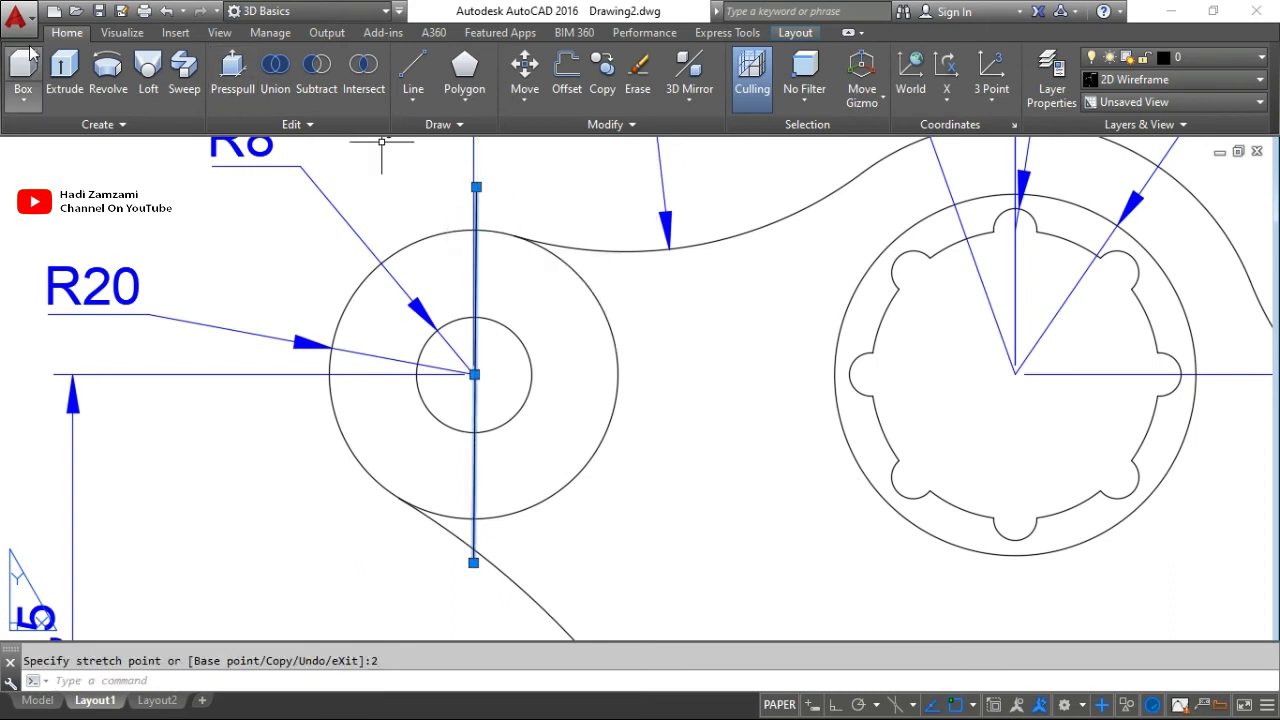
# Switch to the Drafting & Annotation workspace and dismiss the load-failure message.
pyautogui.click(1080, 708)
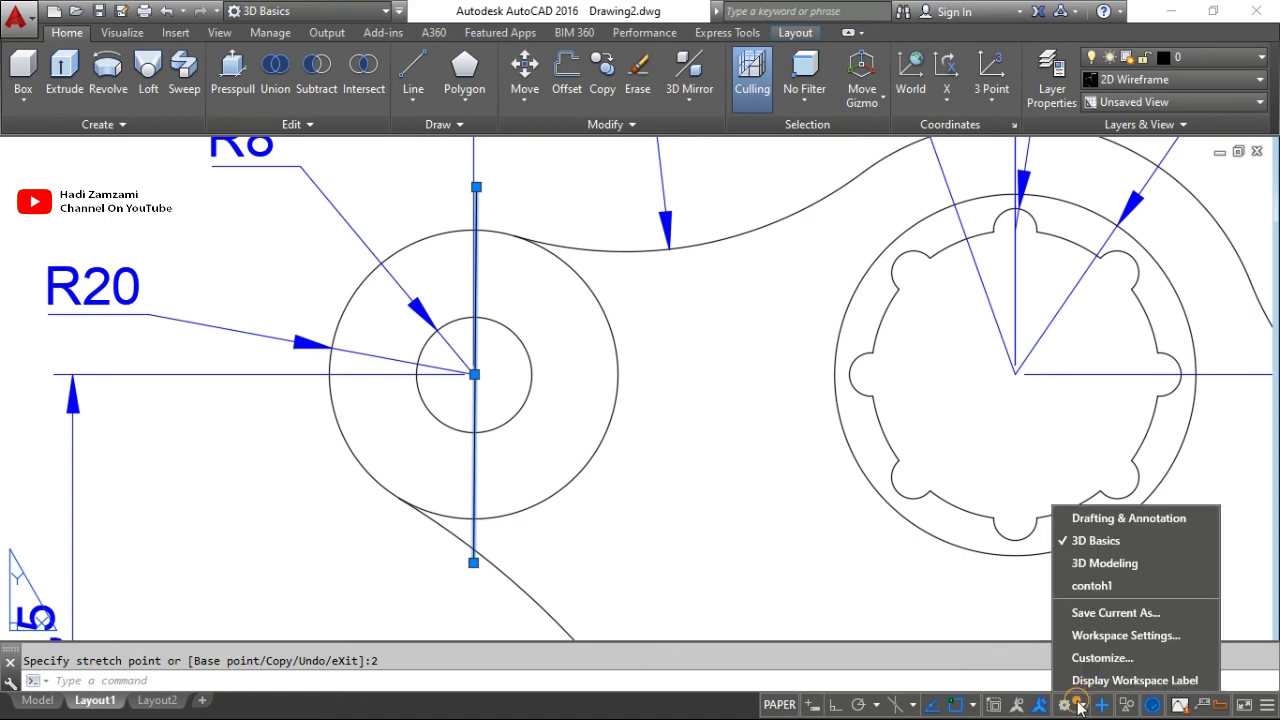
pyautogui.click(1107, 515)
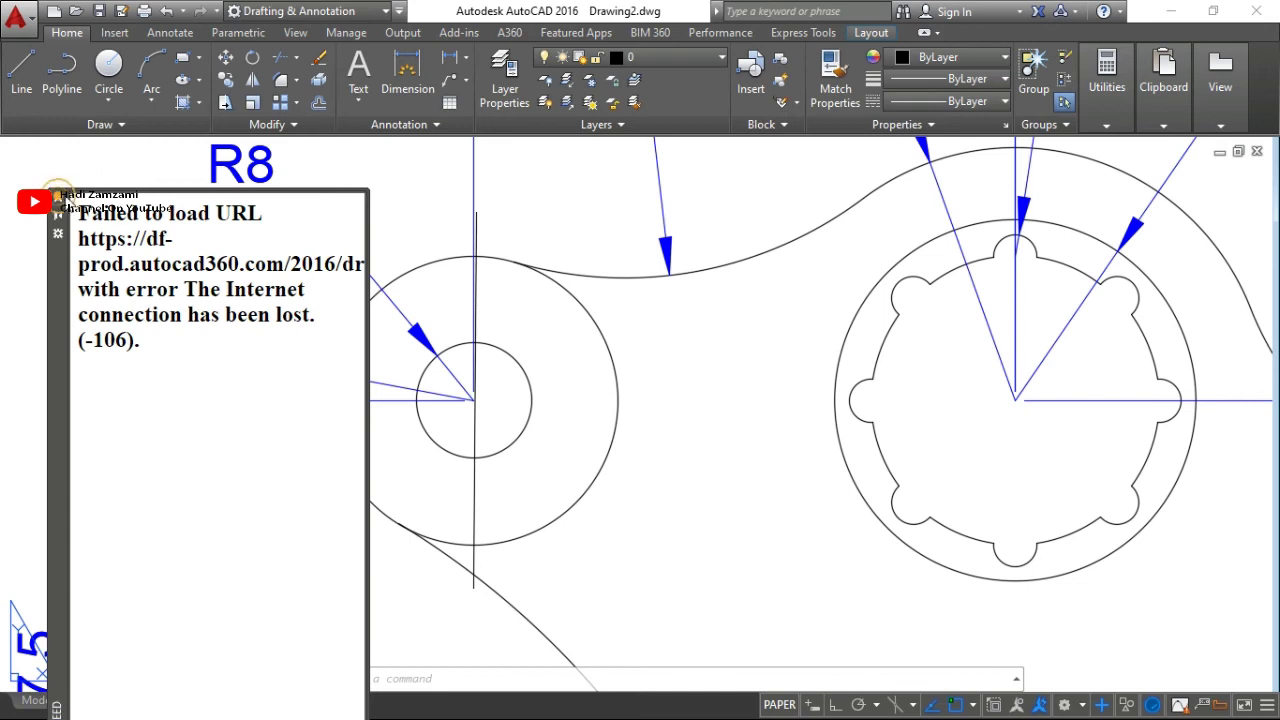
pyautogui.click(57, 197)
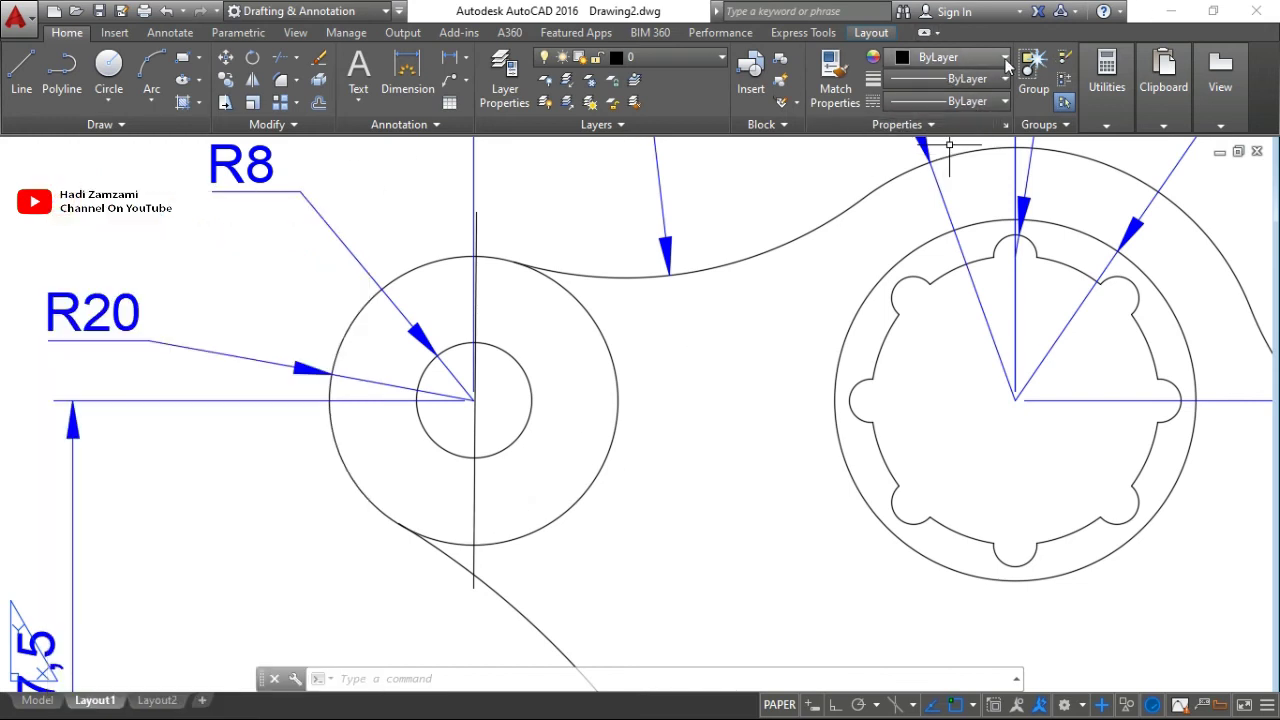
# Set the linetype to ACAD_VIEWBORDER_LINETYPE, then bring up the Linetype Manager via Other...
pyautogui.click(960, 78)
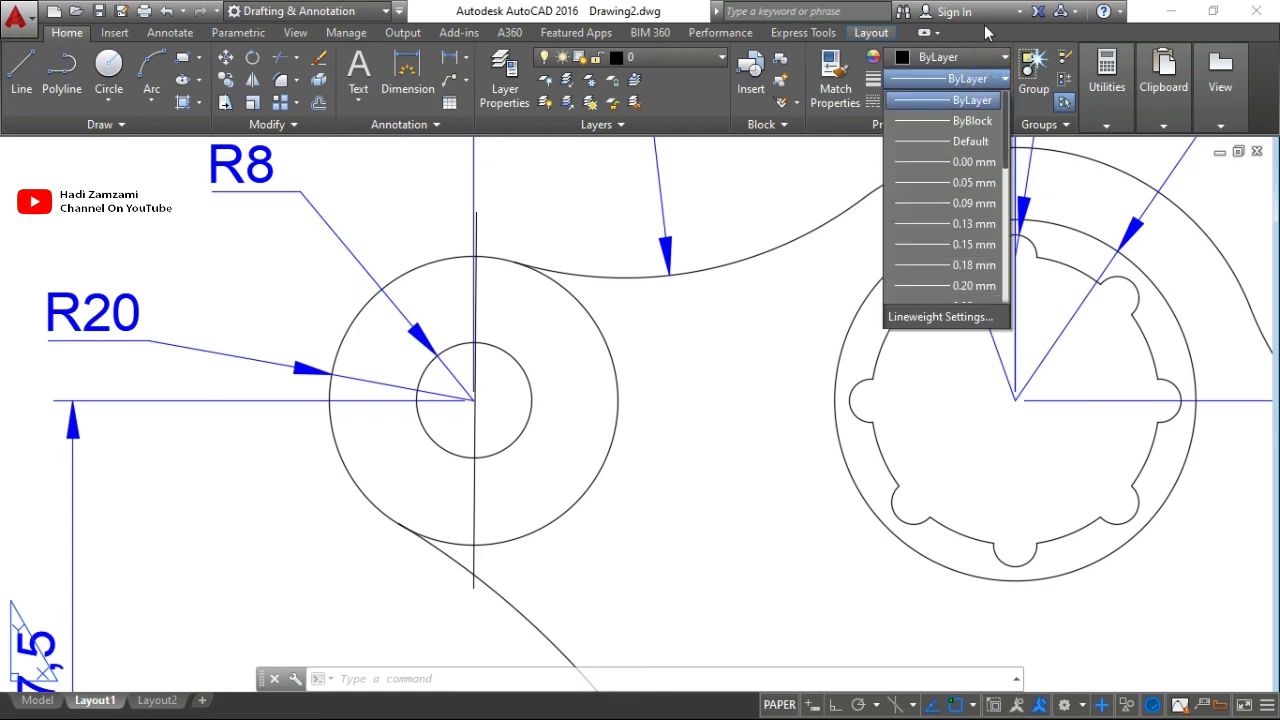
pyautogui.click(960, 101)
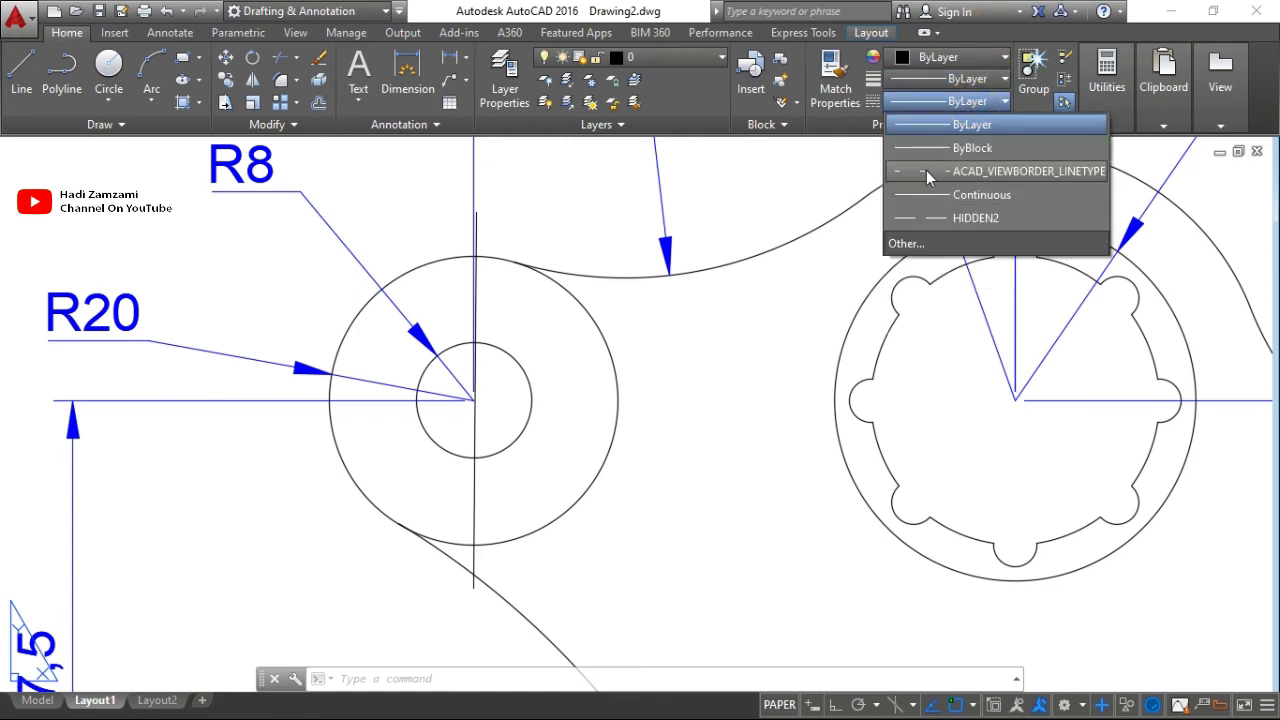
pyautogui.click(960, 178)
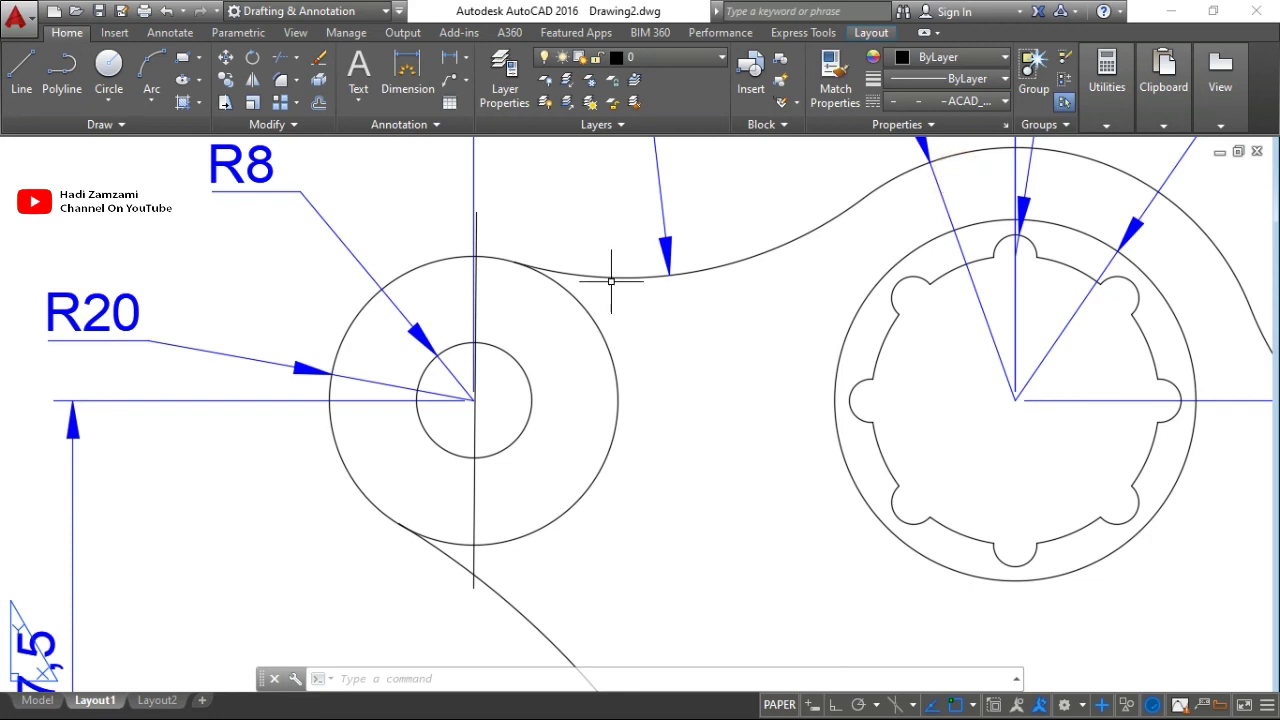
pyautogui.click(960, 101)
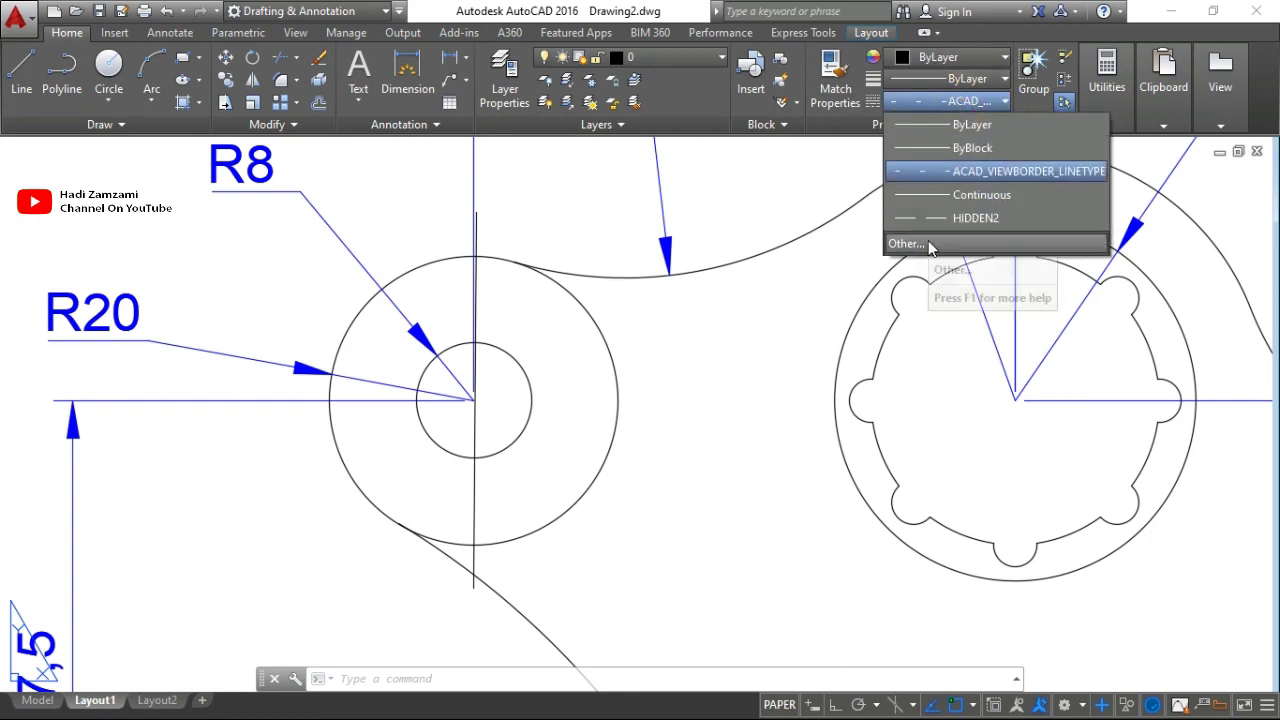
pyautogui.click(903, 243)
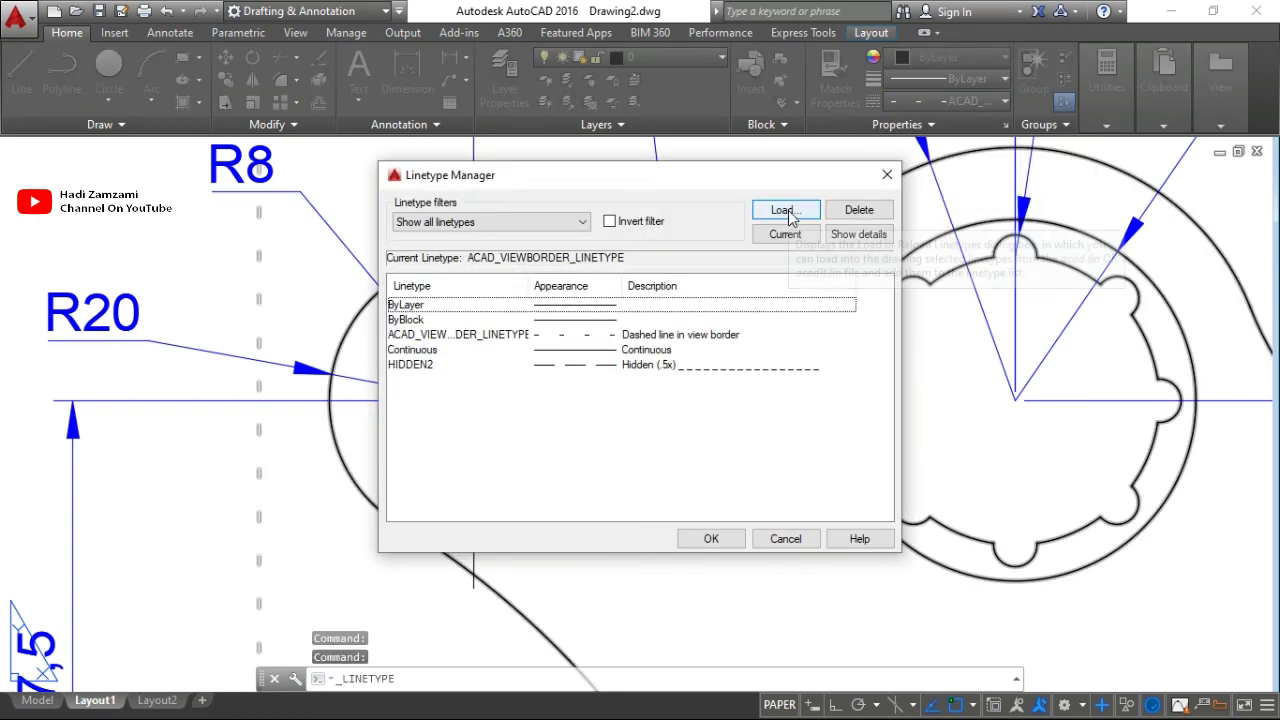
# Load the ACAD_ISO03W100 linetype into the drawing.
pyautogui.click(785, 211)
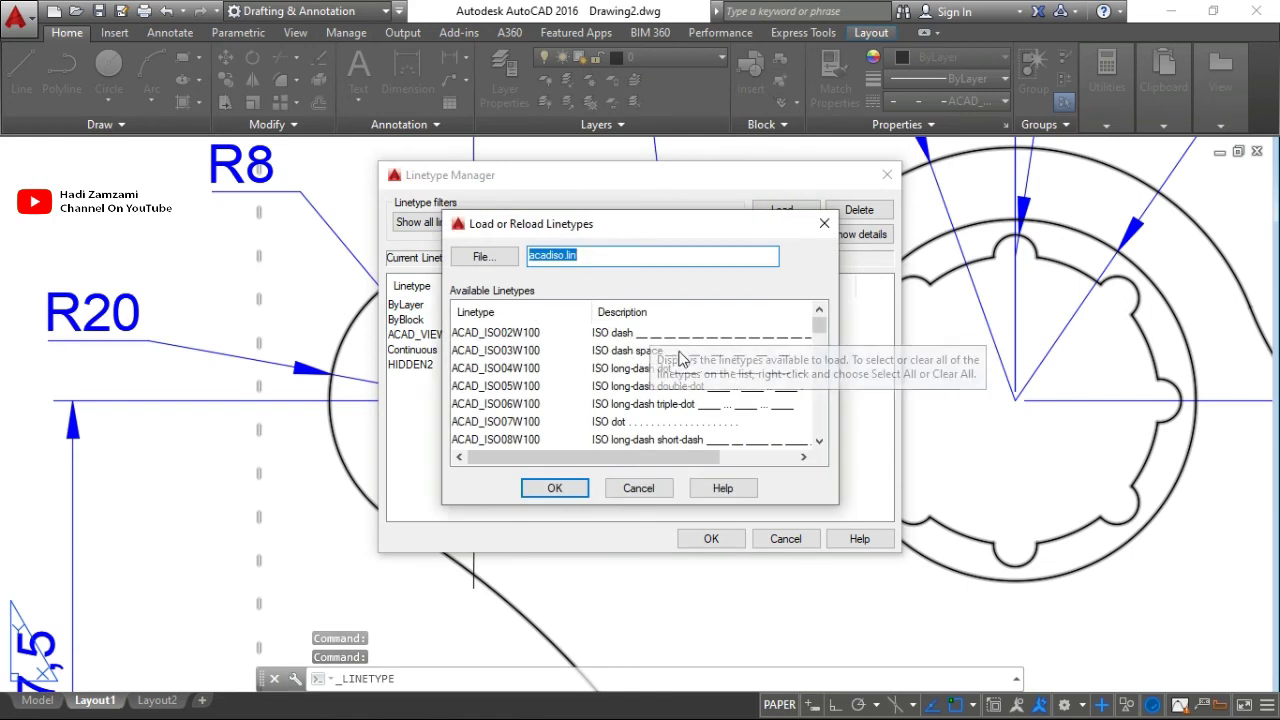
pyautogui.click(655, 352)
pyautogui.click(548, 491)
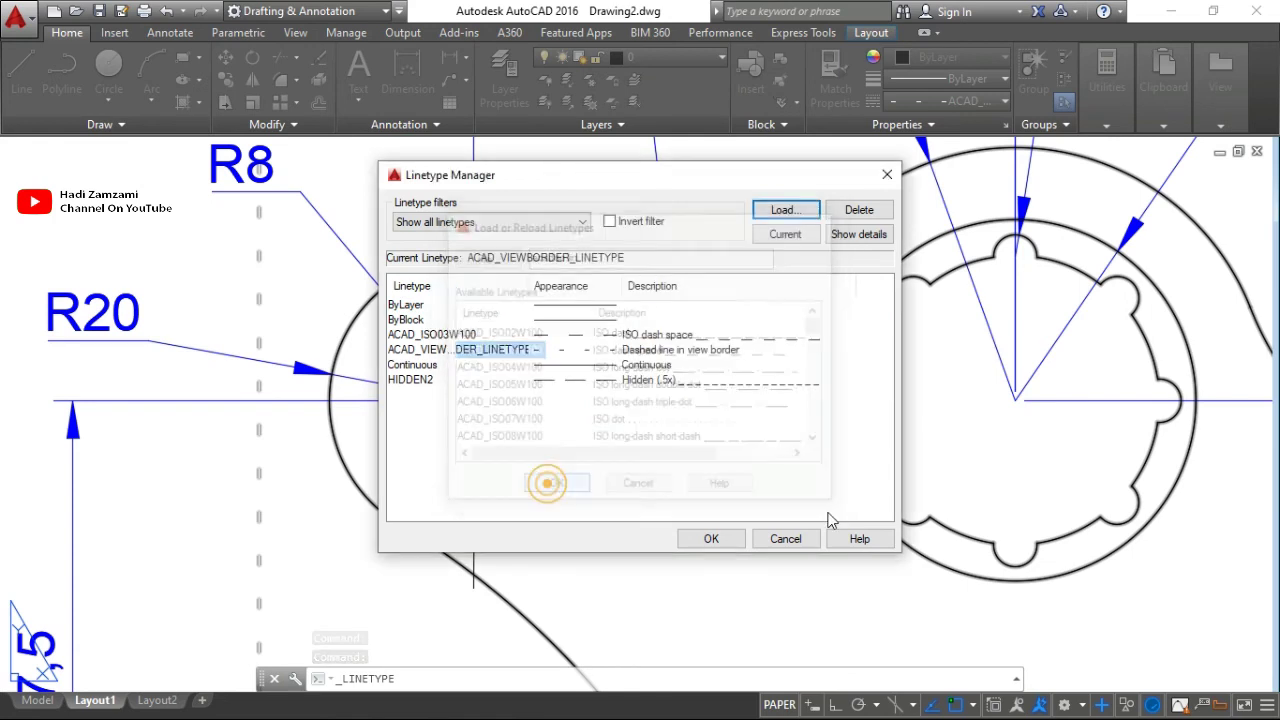
pyautogui.click(709, 539)
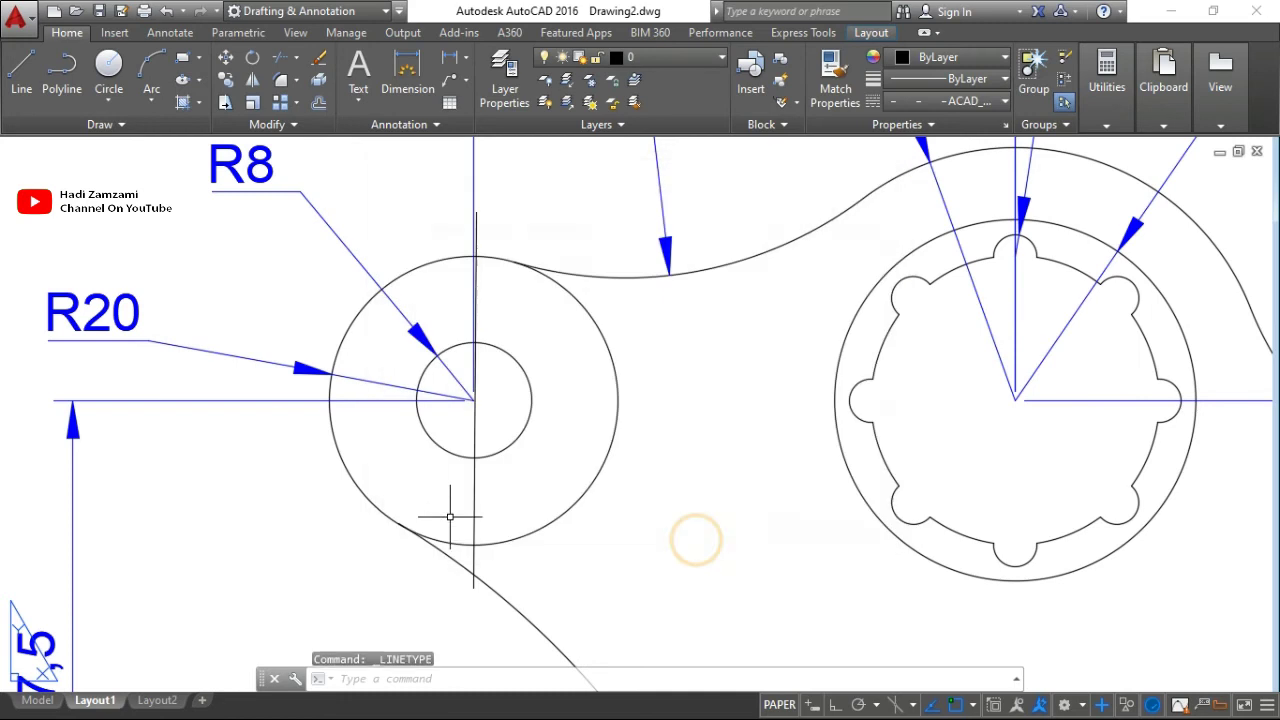
# Select the vertical line and choose ACAD_ISO03W100 in the Linetype Manager.
pyautogui.click(474, 488)
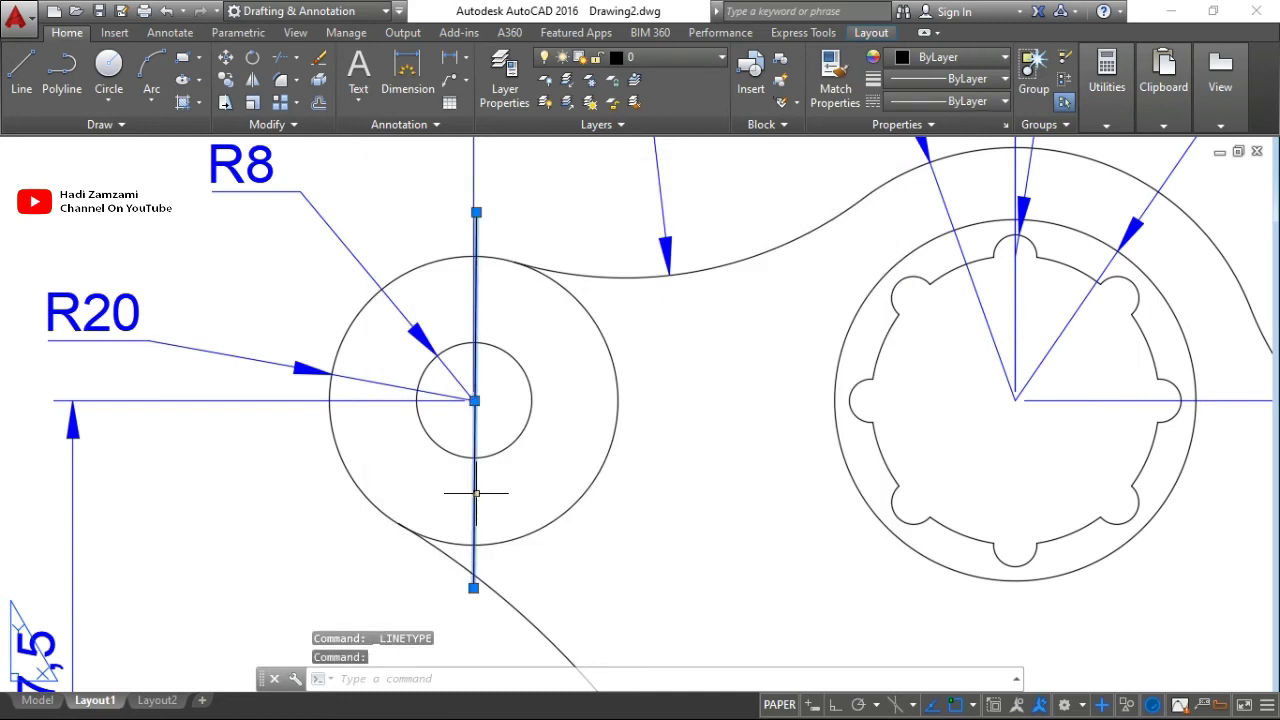
pyautogui.click(950, 101)
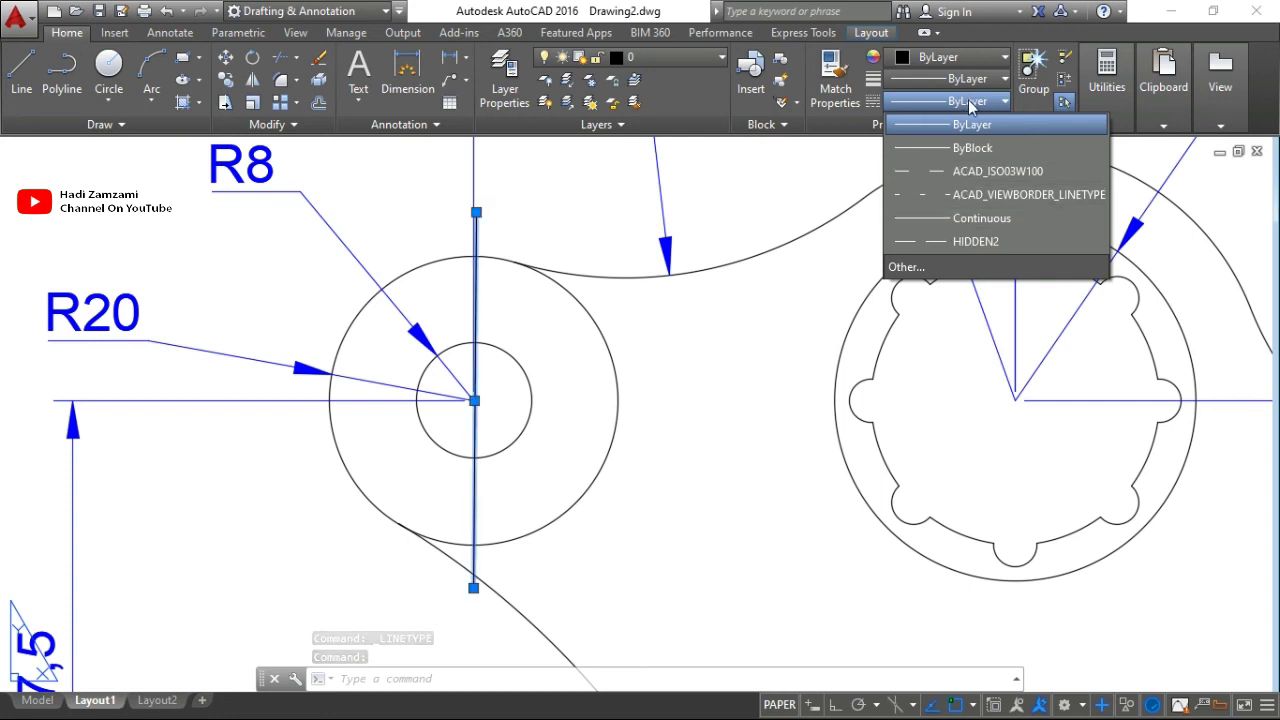
pyautogui.click(965, 122)
pyautogui.click(965, 101)
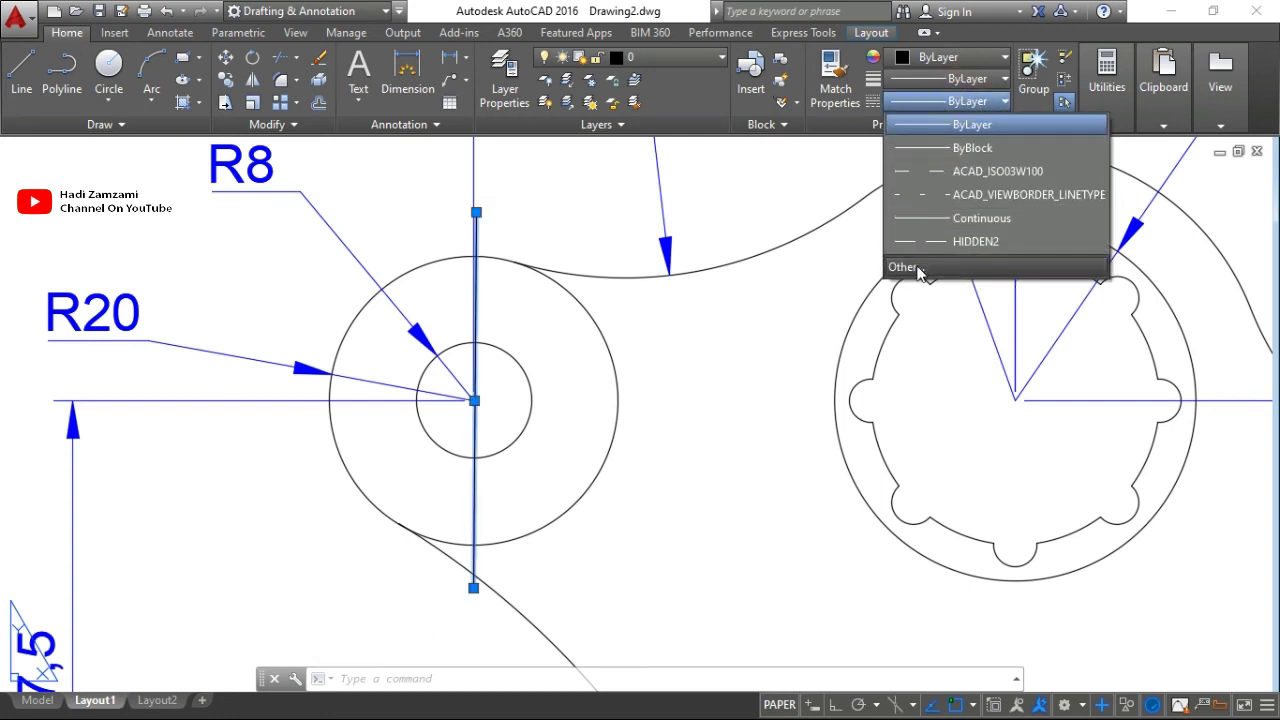
pyautogui.click(925, 265)
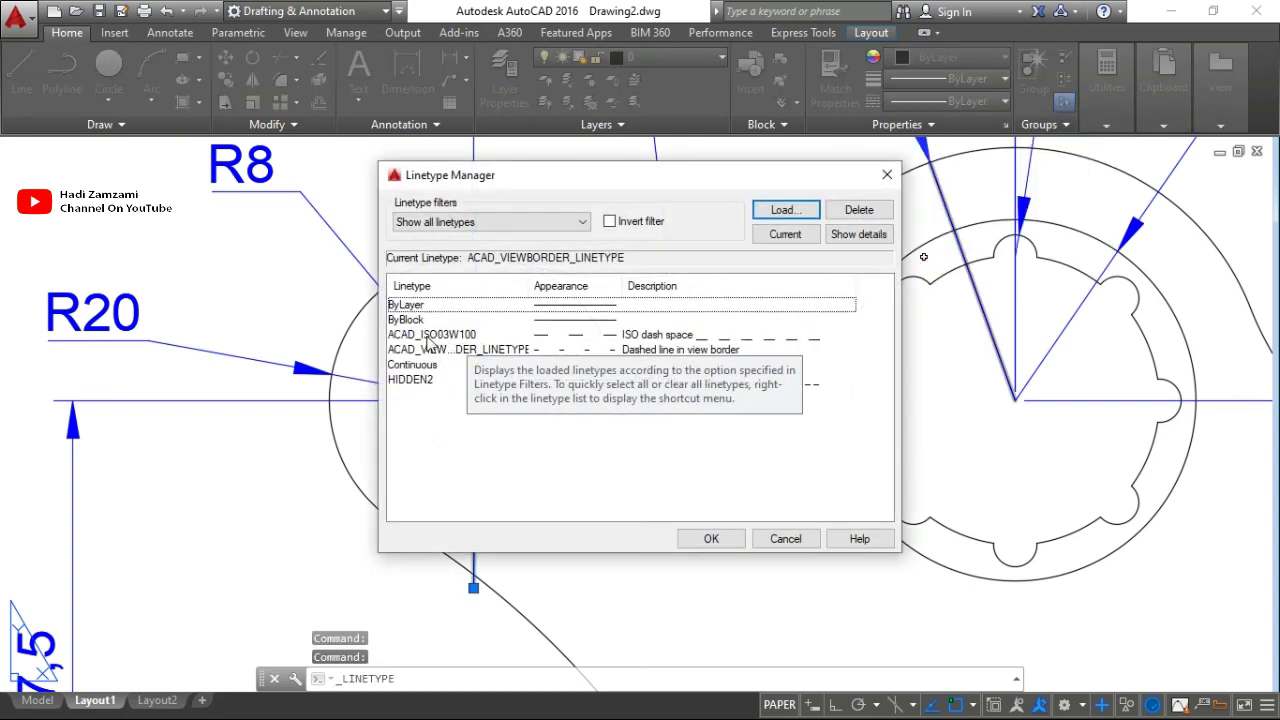
pyautogui.click(465, 335)
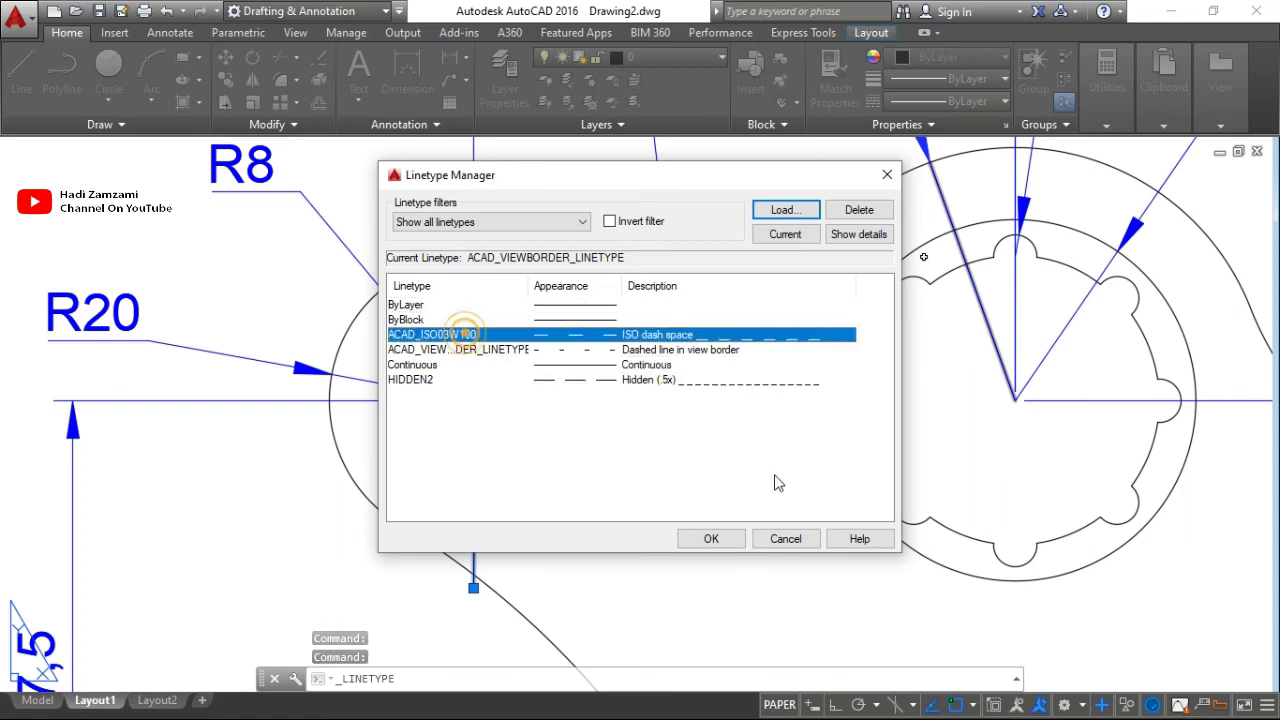
pyautogui.click(711, 539)
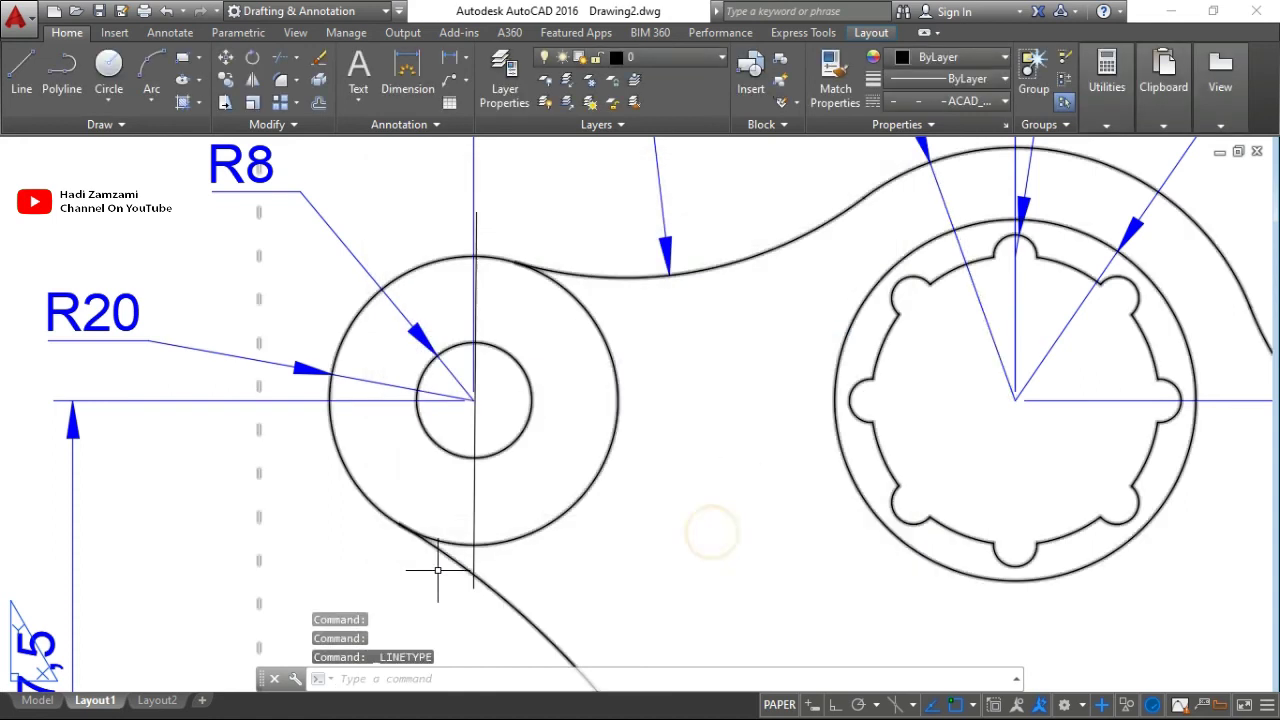
# Reselect the centre line and pick ACAD_ISO03W100 again, then clear the selection.
pyautogui.click(474, 485)
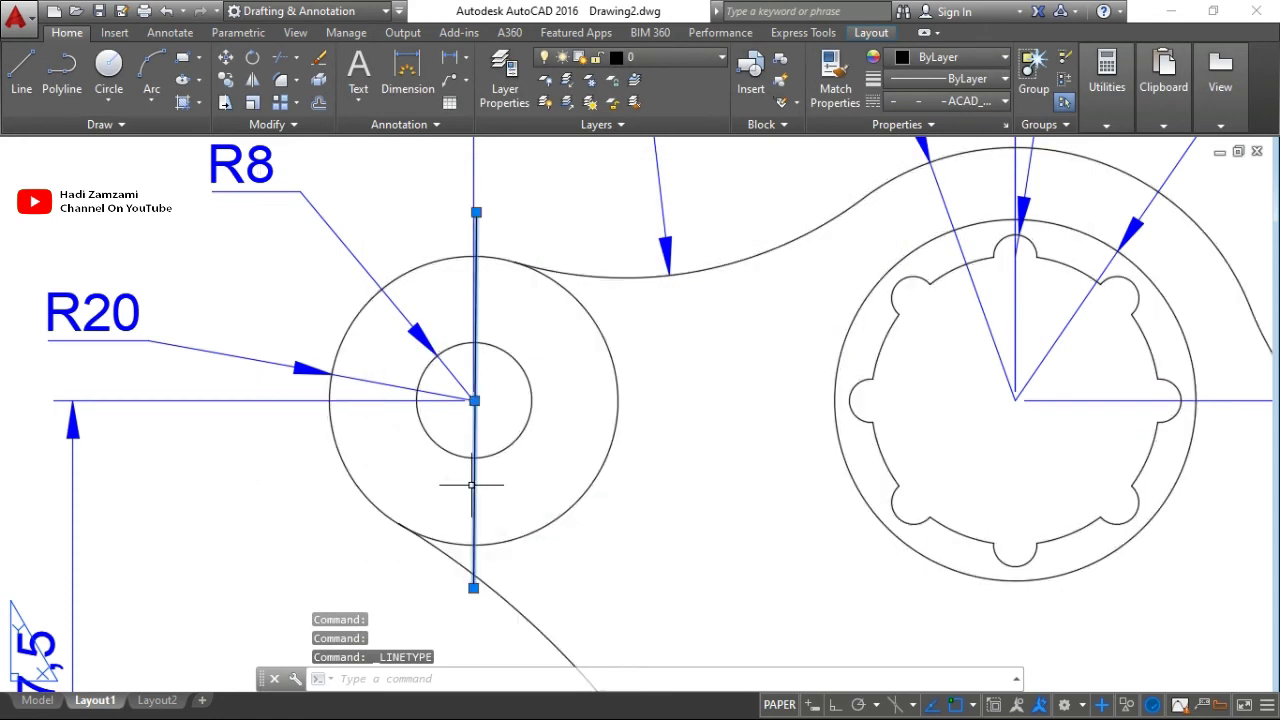
pyautogui.click(960, 101)
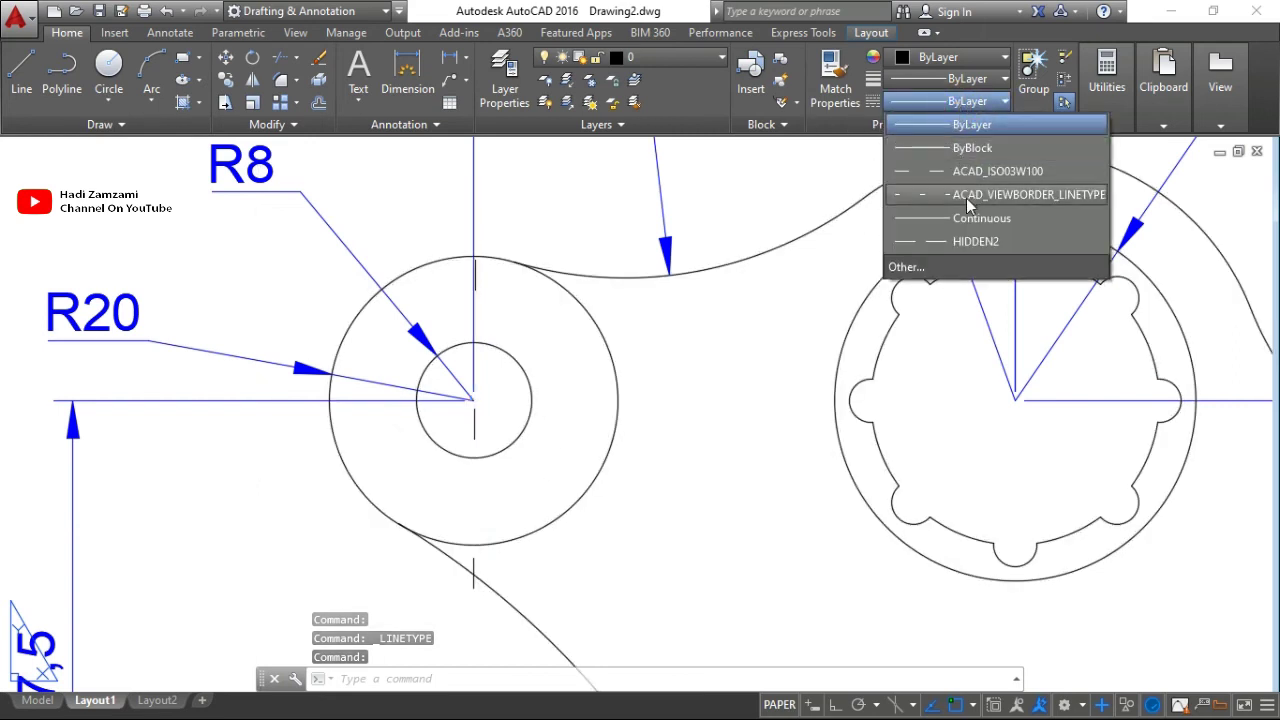
pyautogui.click(909, 268)
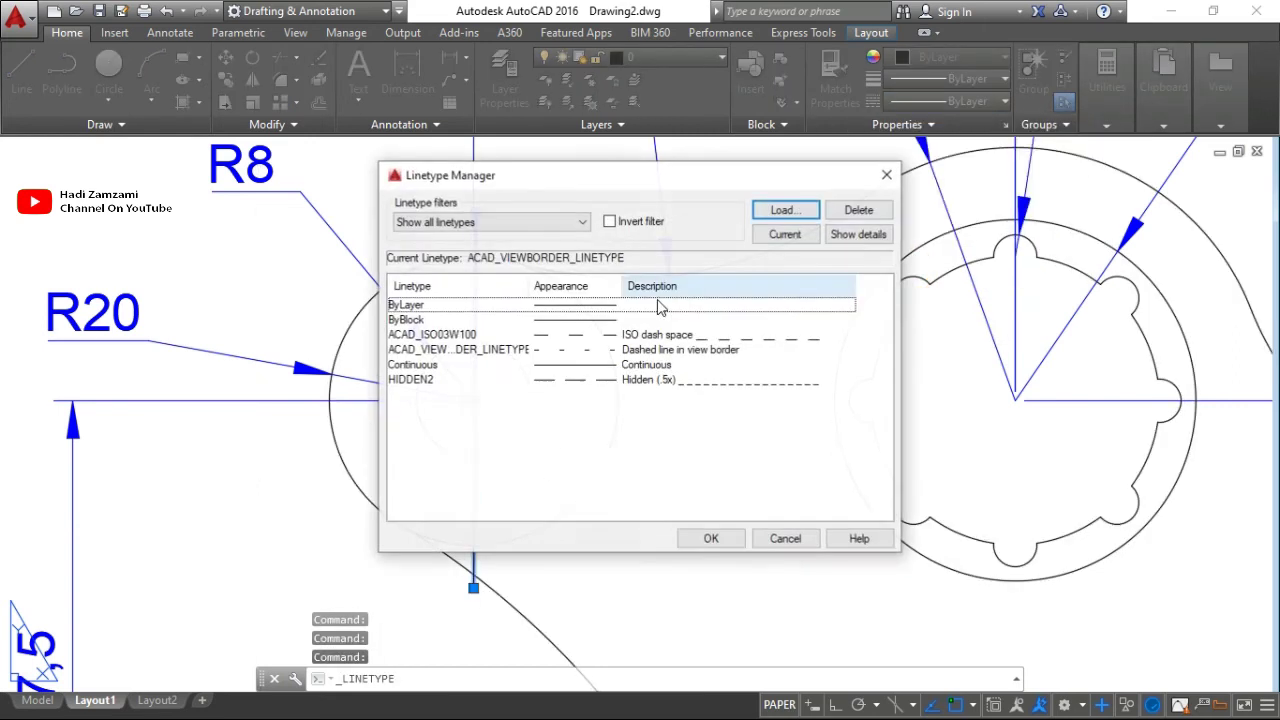
pyautogui.click(553, 336)
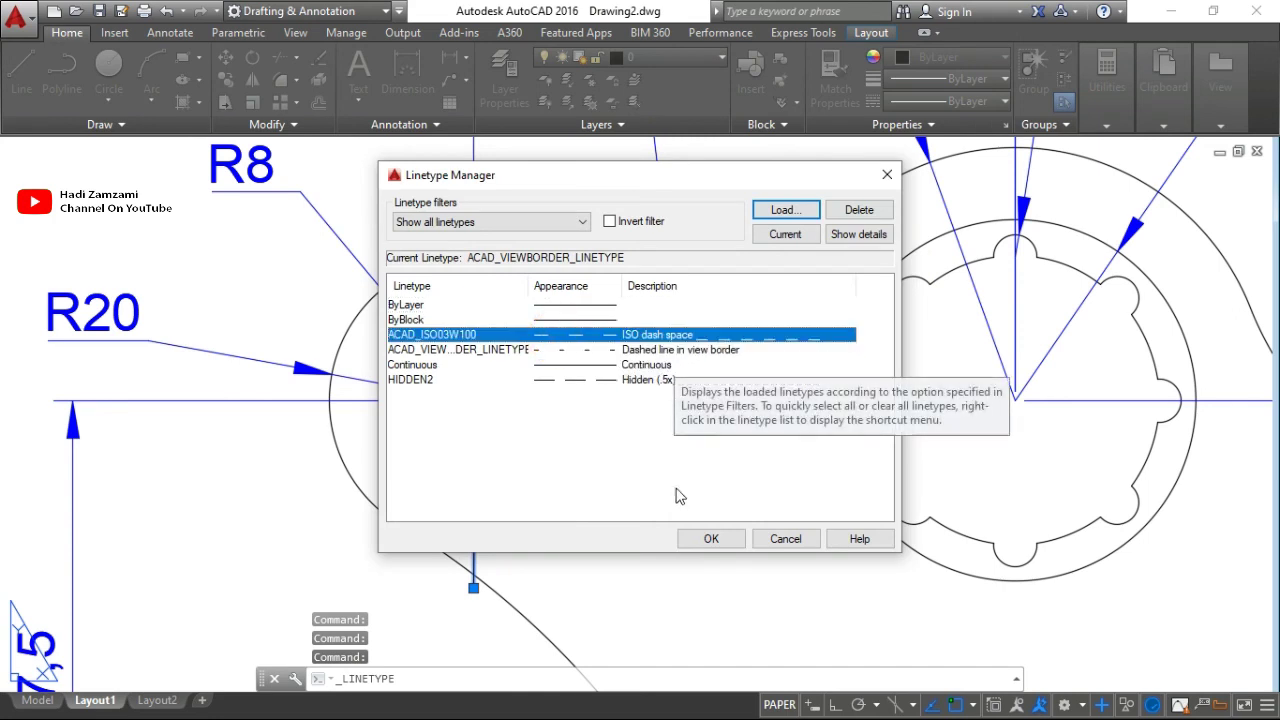
pyautogui.click(702, 534)
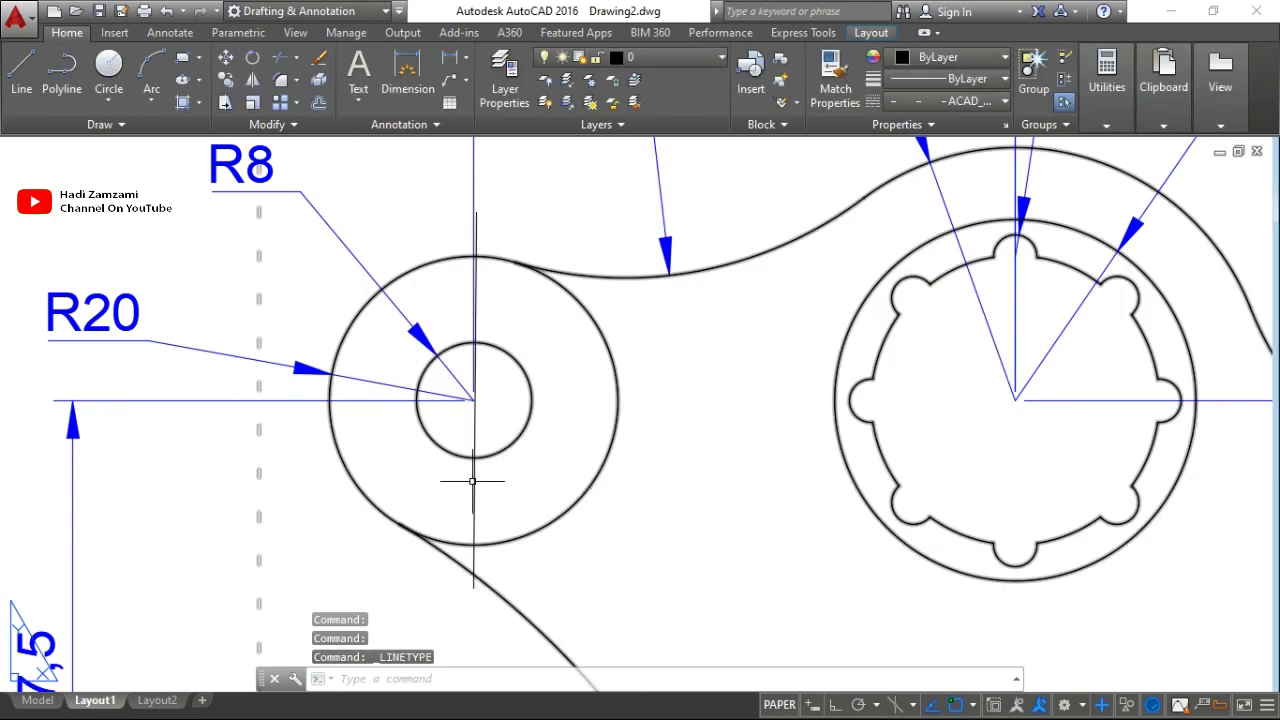
pyautogui.click(473, 481)
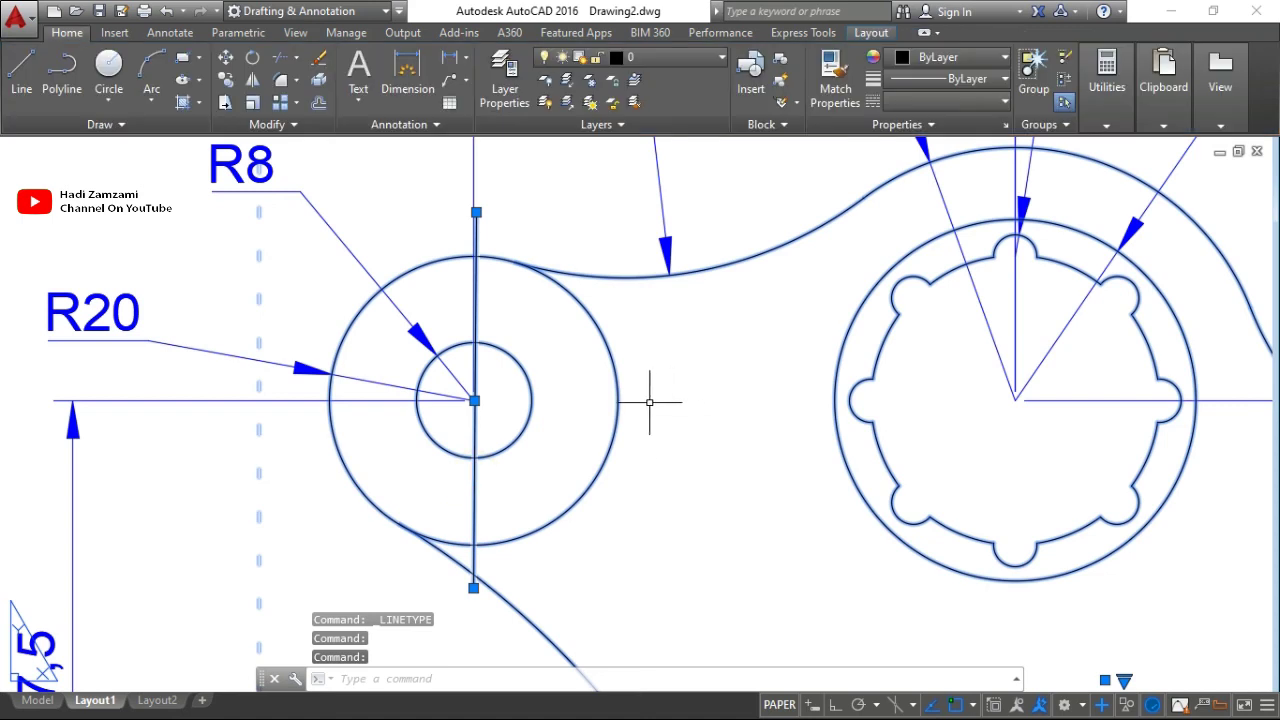
pyautogui.press('Escape')
pyautogui.press('Escape')
pyautogui.press('Escape')
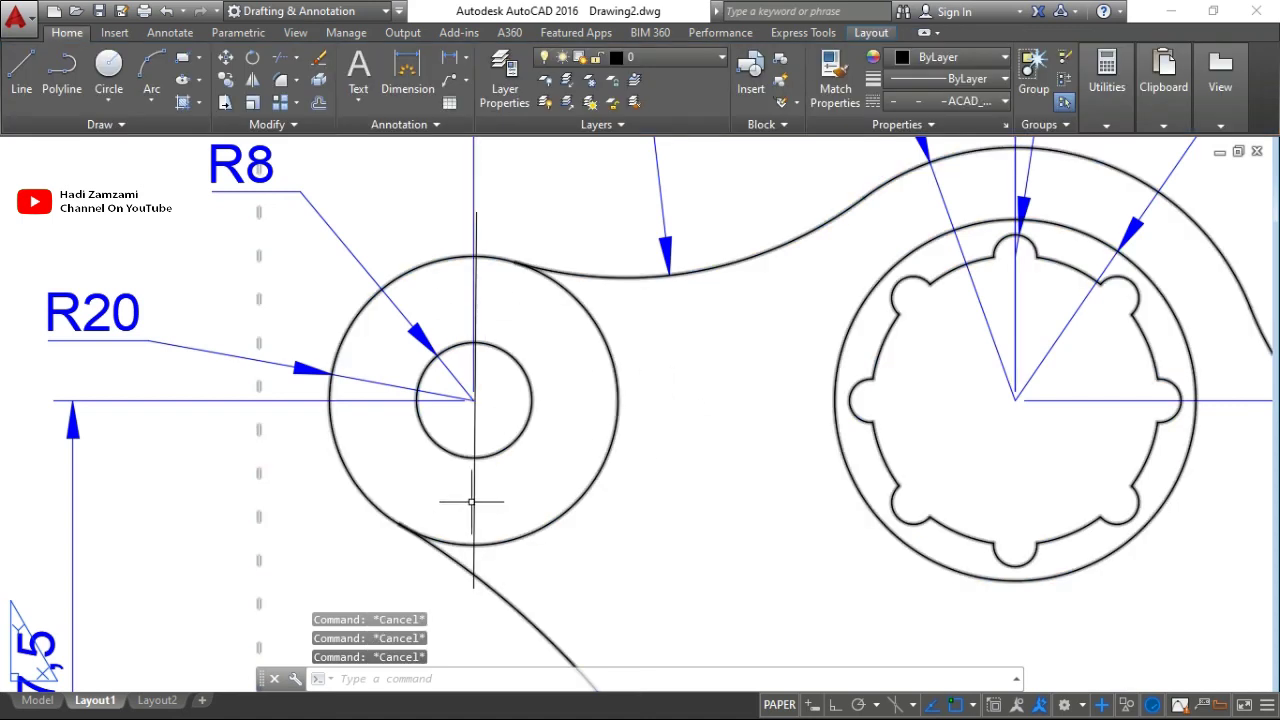
# Delete the vertical line through the small circle.
pyautogui.scroll(4, 519, 265)
pyautogui.click(403, 265)
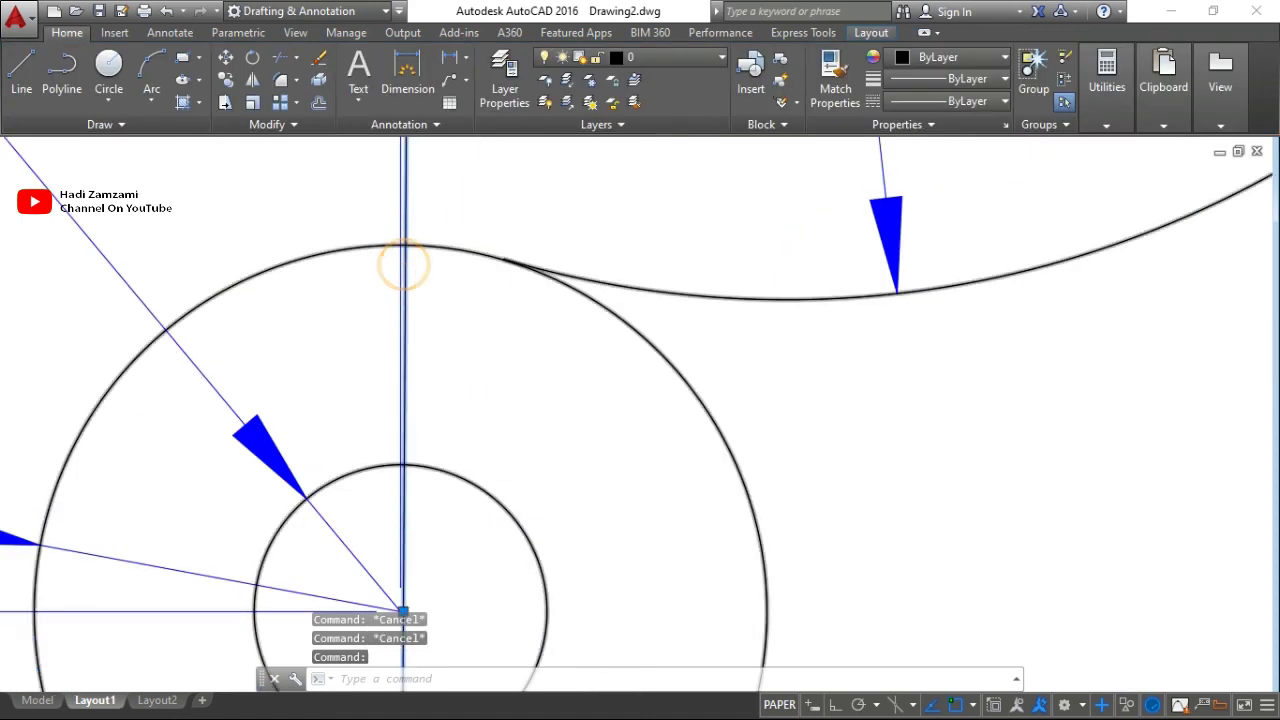
pyautogui.scroll(-4, 405, 268)
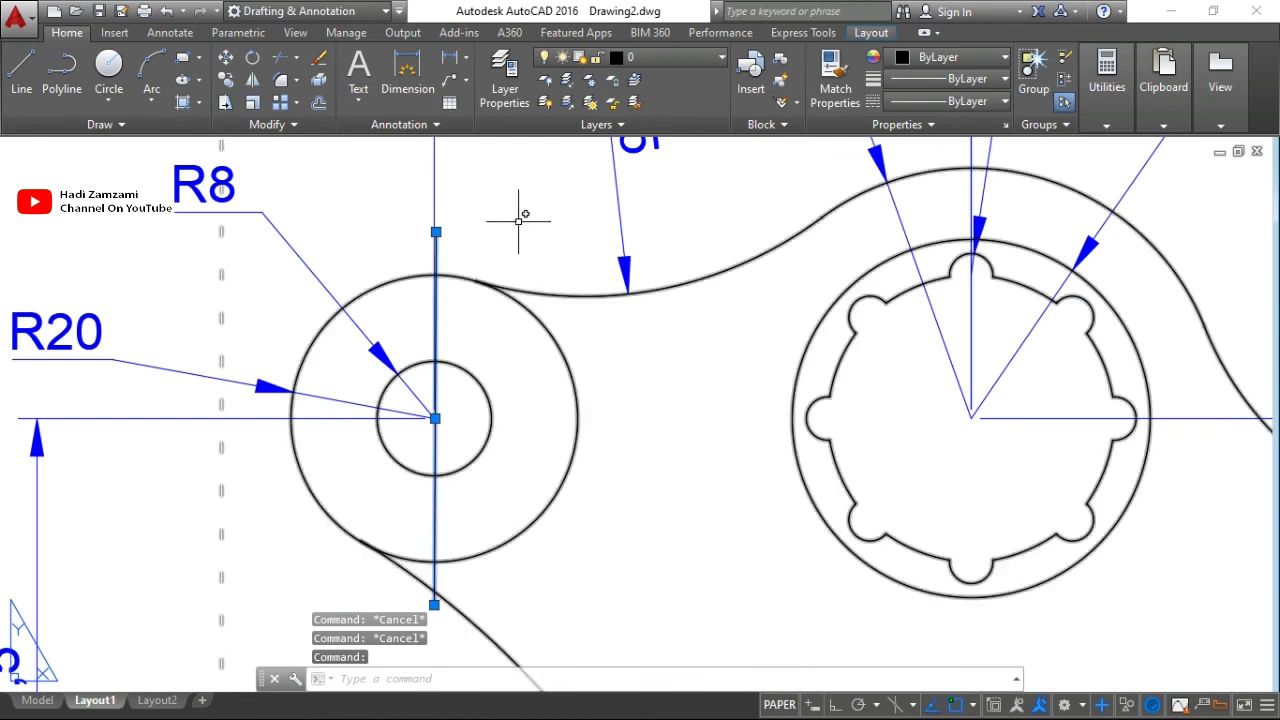
pyautogui.press('Delete')
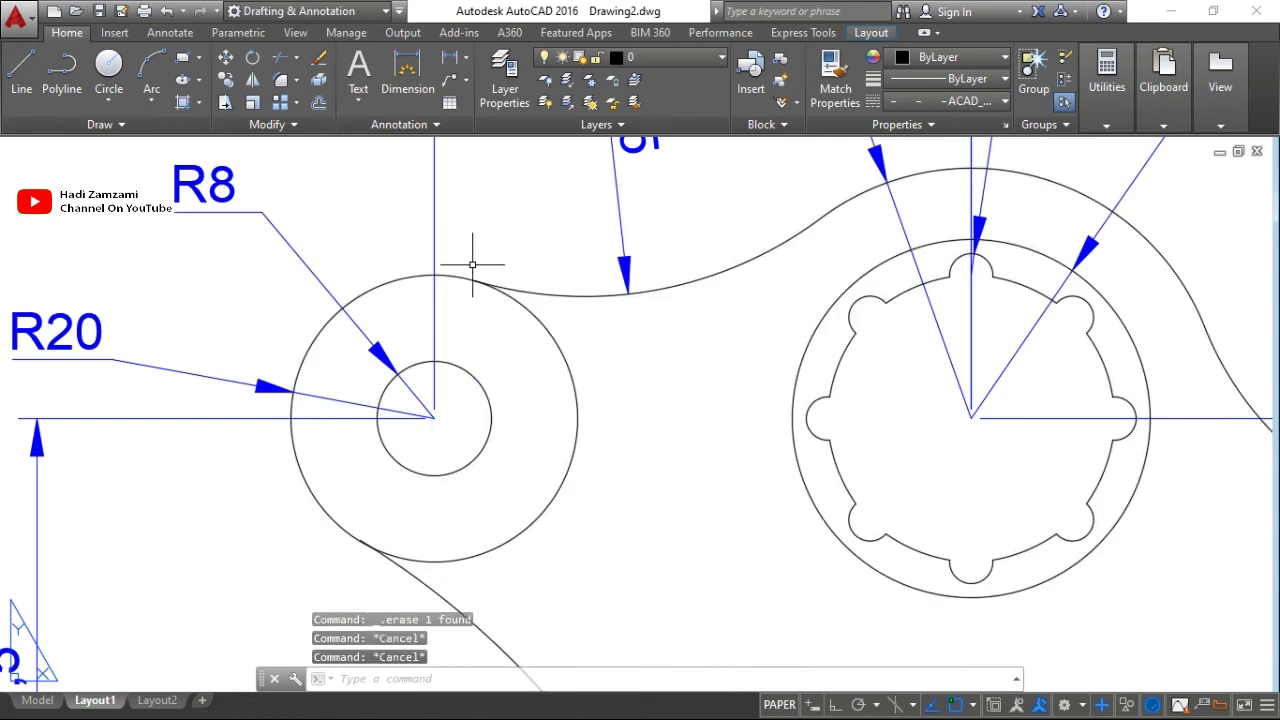
# Draw a new vertical line from the outer circle's top to its bottom.
pyautogui.write('l')
pyautogui.press('Return')
pyautogui.scroll(4, 440, 275)
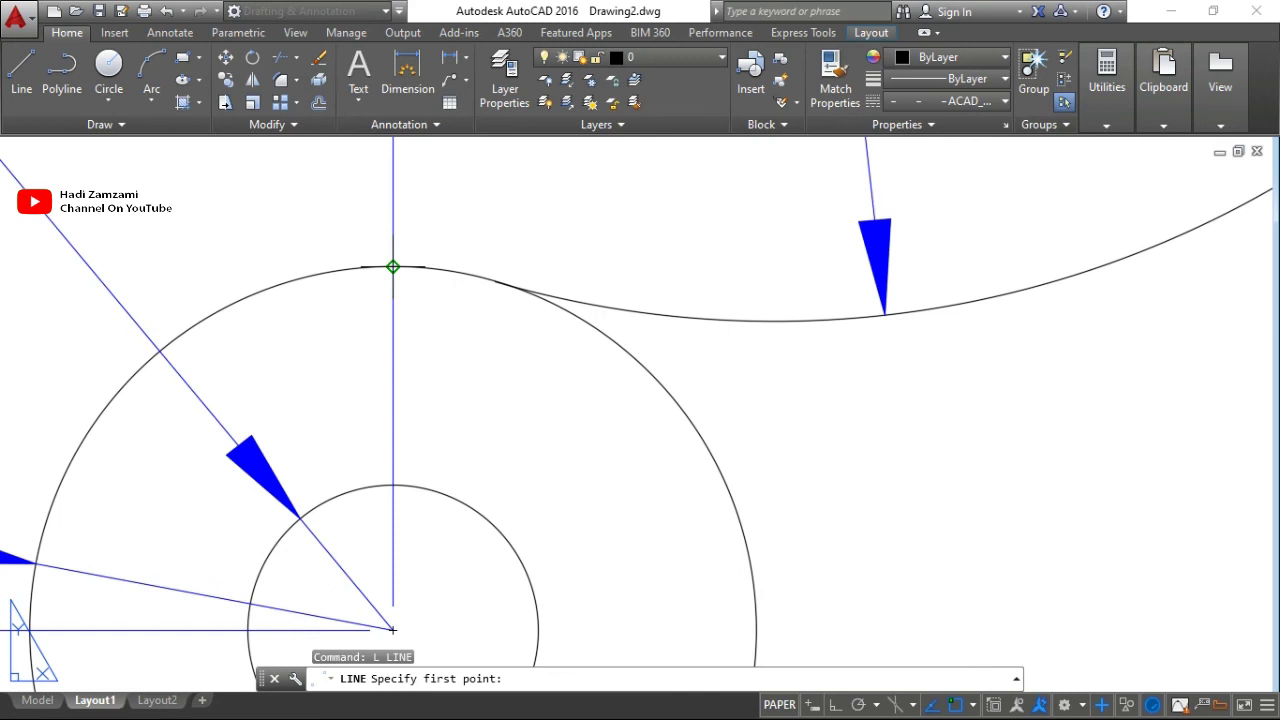
pyautogui.click(393, 268)
pyautogui.scroll(-2, 423, 371)
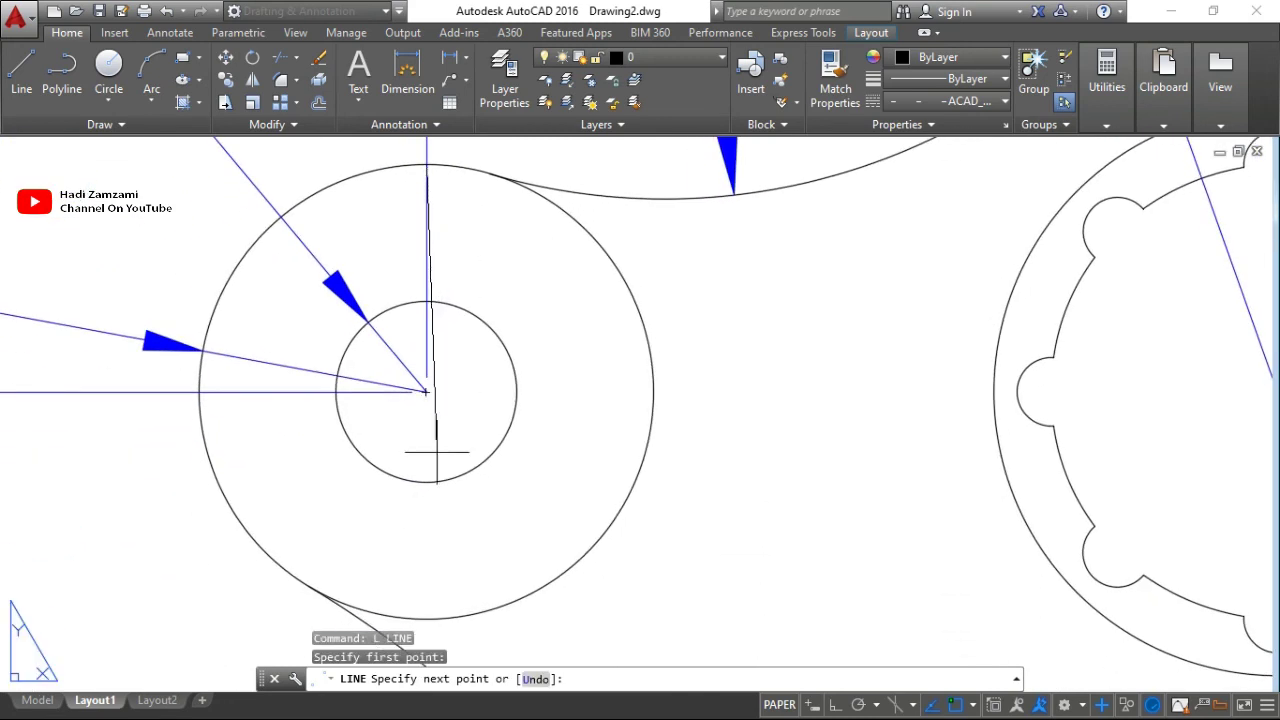
pyautogui.click(425, 619)
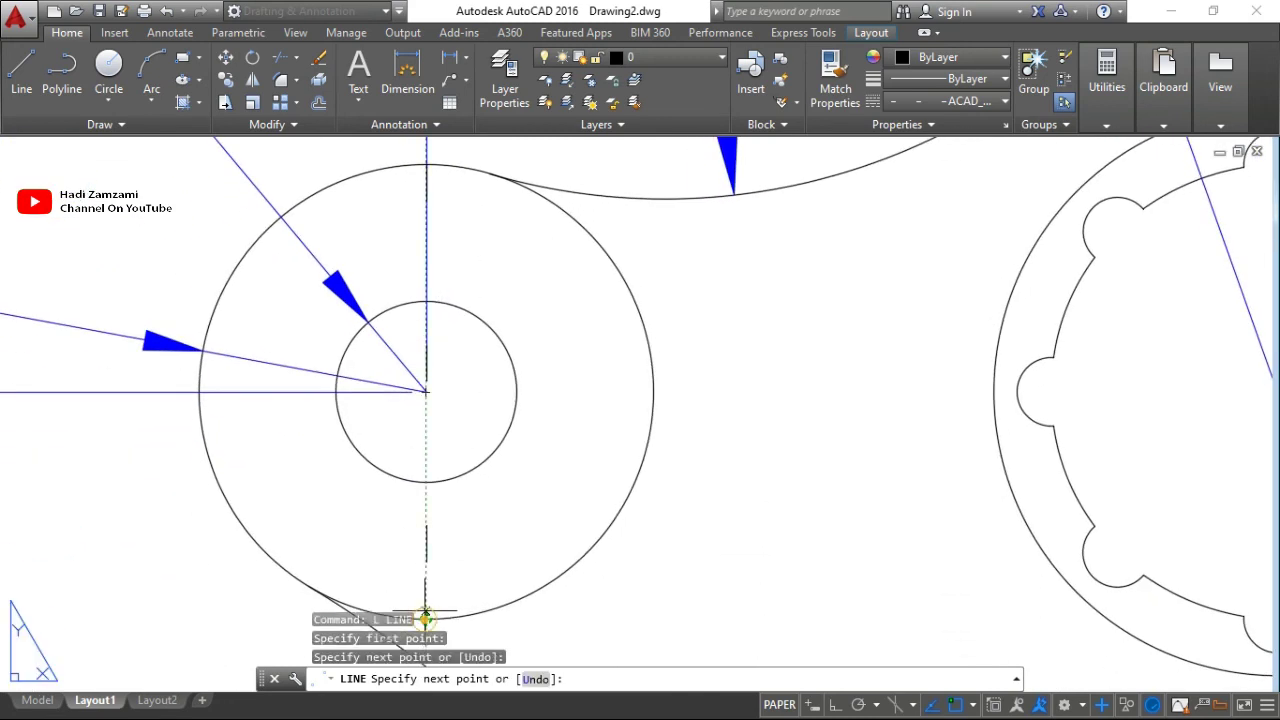
pyautogui.moveTo(440, 478); pyautogui.dragTo(516, 380, button='middle')
pyautogui.press('Return')
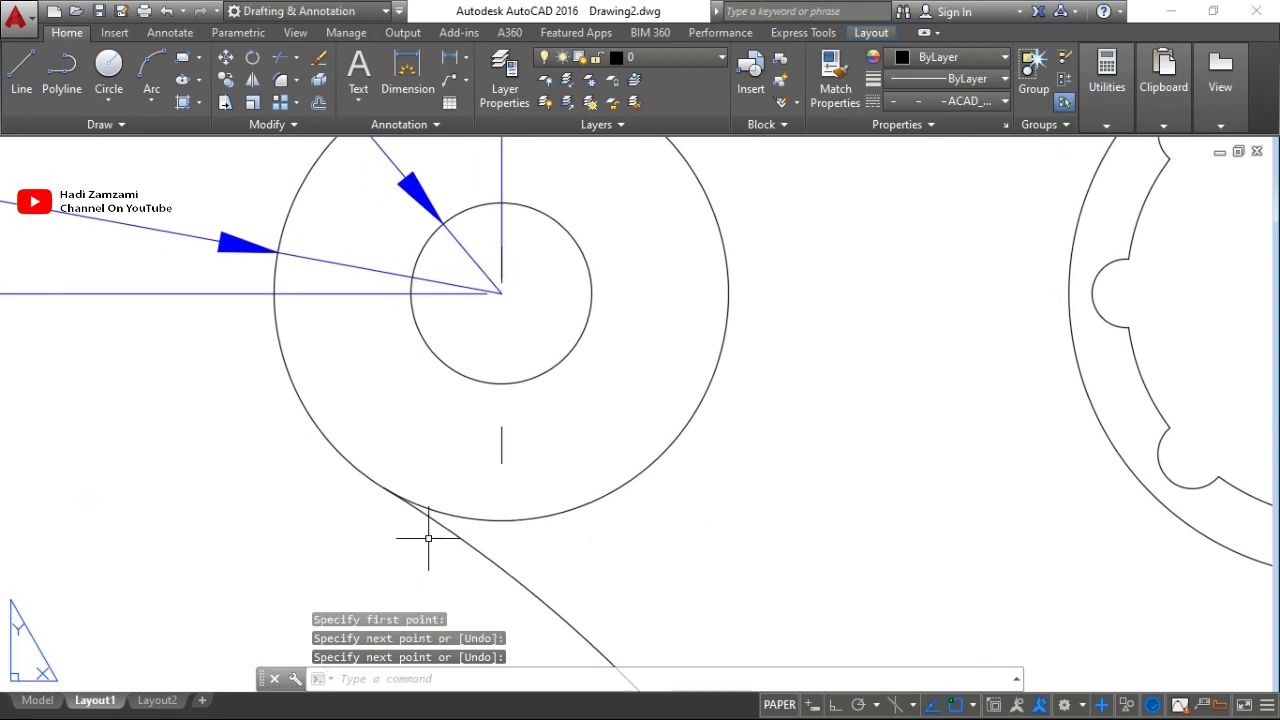
# Choose ACAD_ISO03W100 for the new line in the Linetype Manager and cancel the command.
pyautogui.click(502, 440)
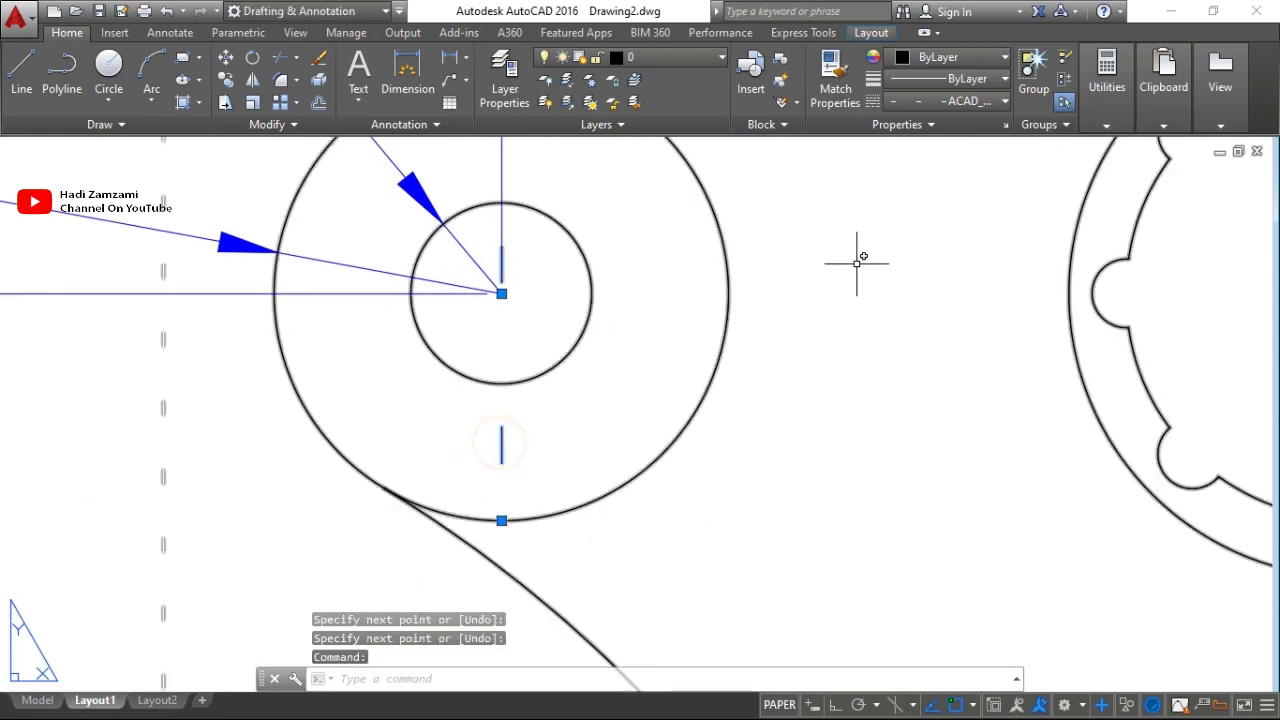
pyautogui.click(945, 102)
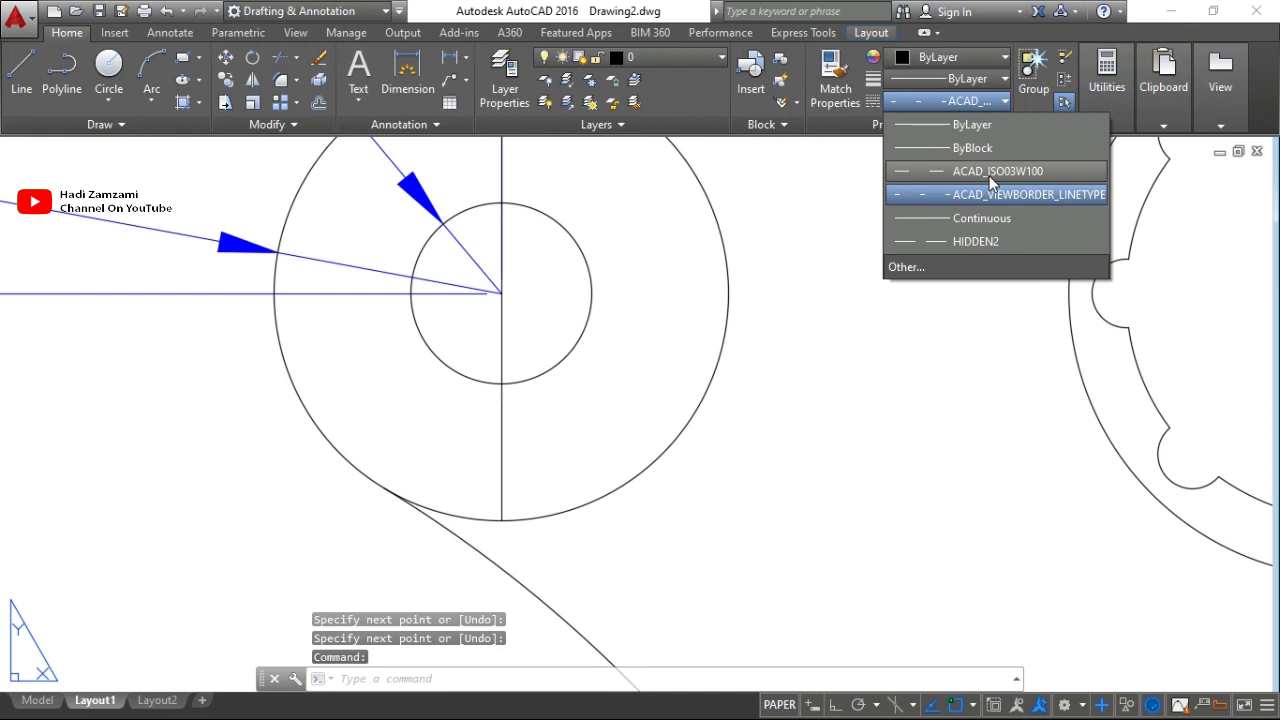
pyautogui.click(905, 268)
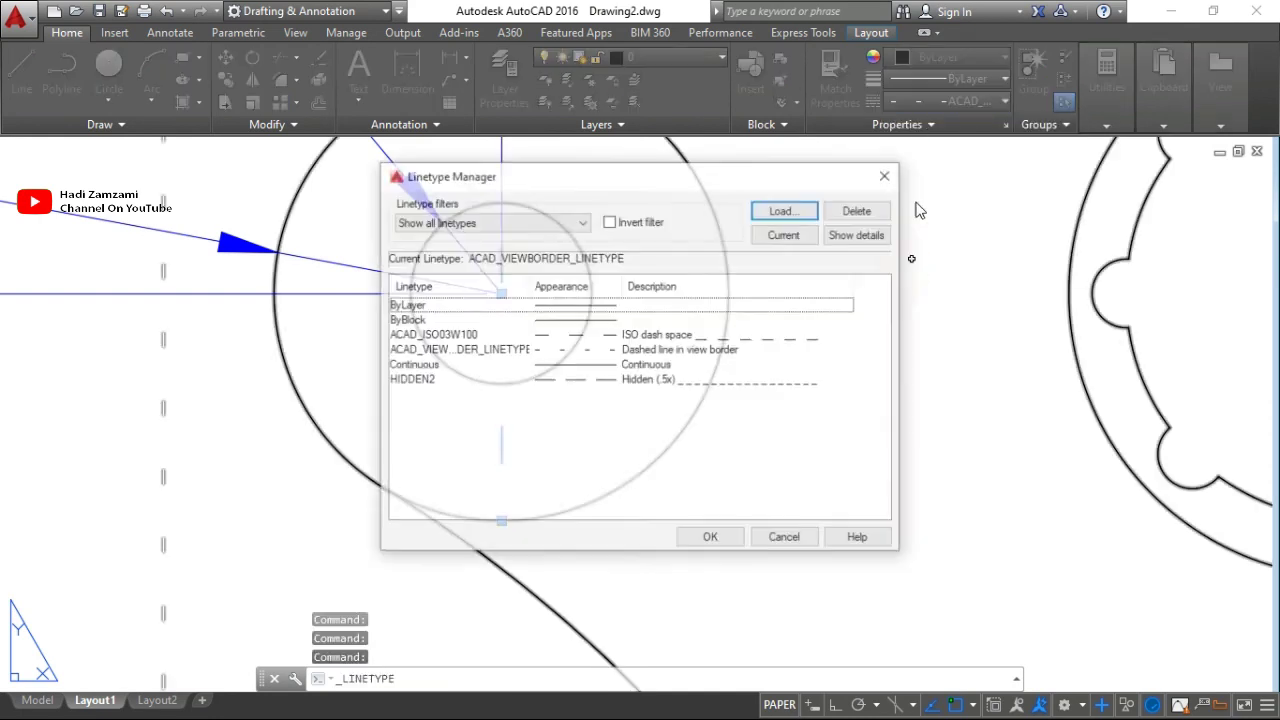
pyautogui.click(720, 336)
pyautogui.click(711, 538)
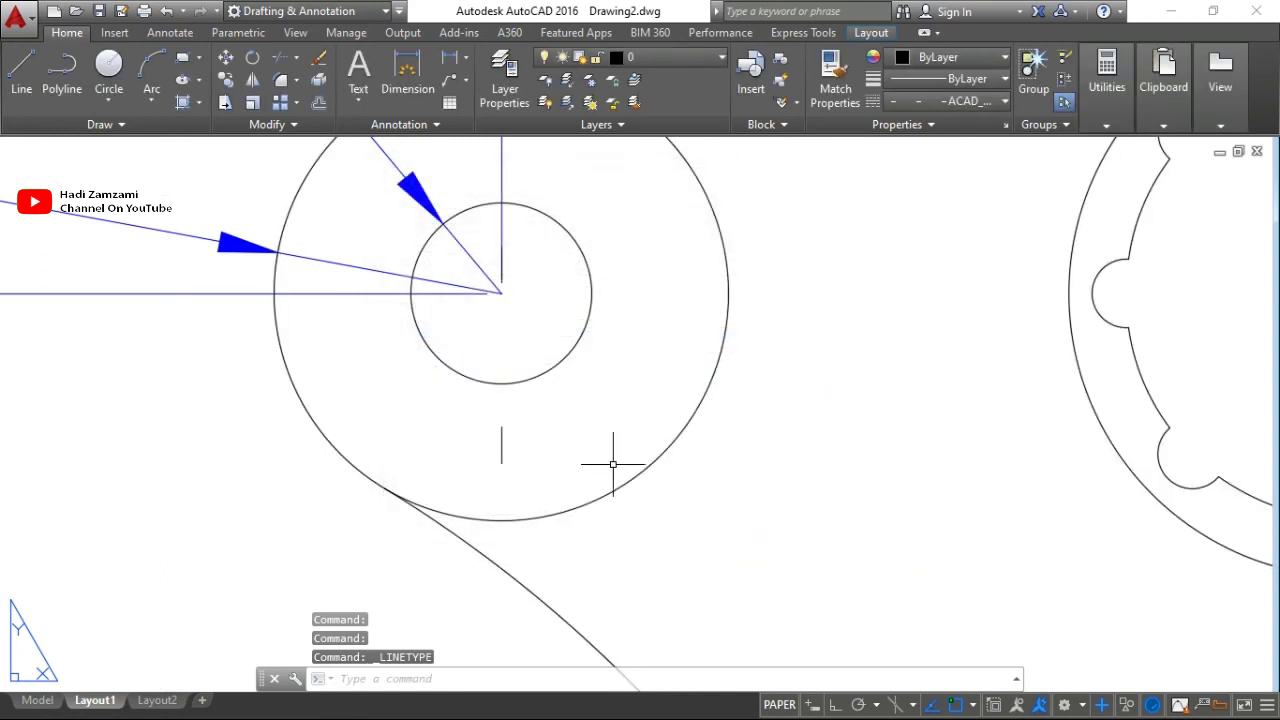
pyautogui.press('Escape')
pyautogui.press('Escape')
pyautogui.press('Escape')
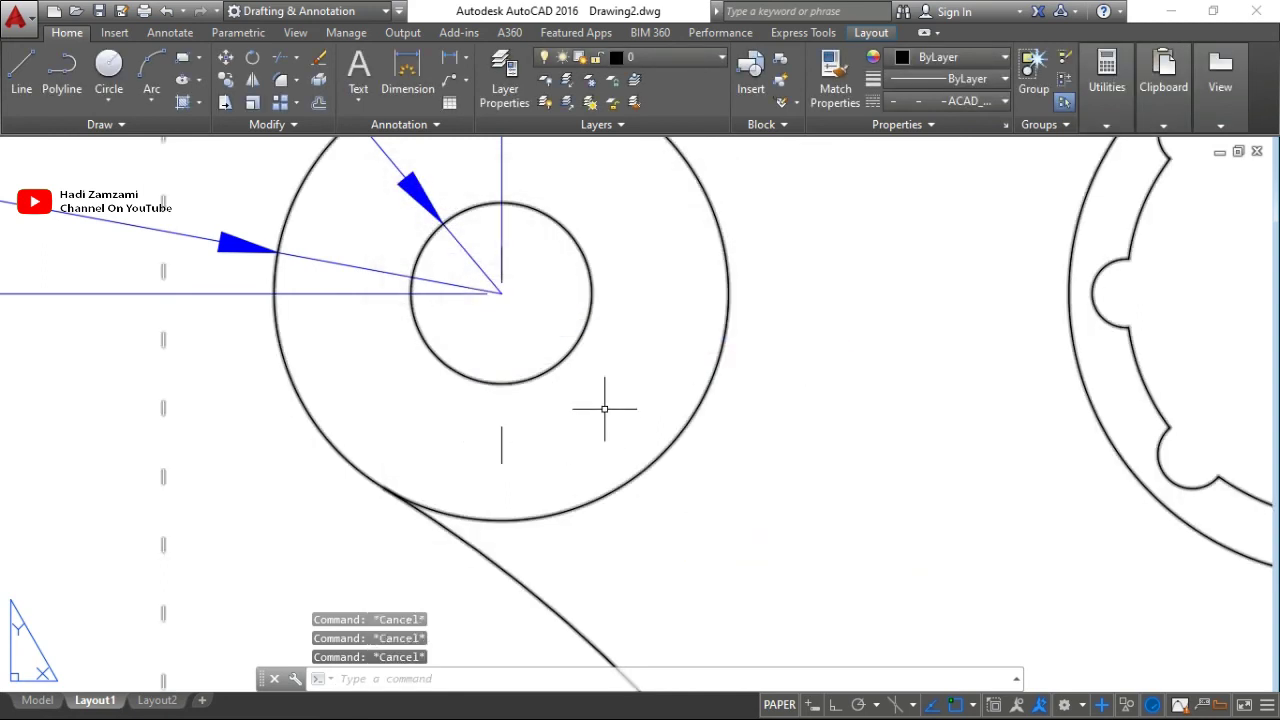
# Open Properties with PR and set the vertical line's linetype to ACAD_ISO03W100.
pyautogui.write('PR')
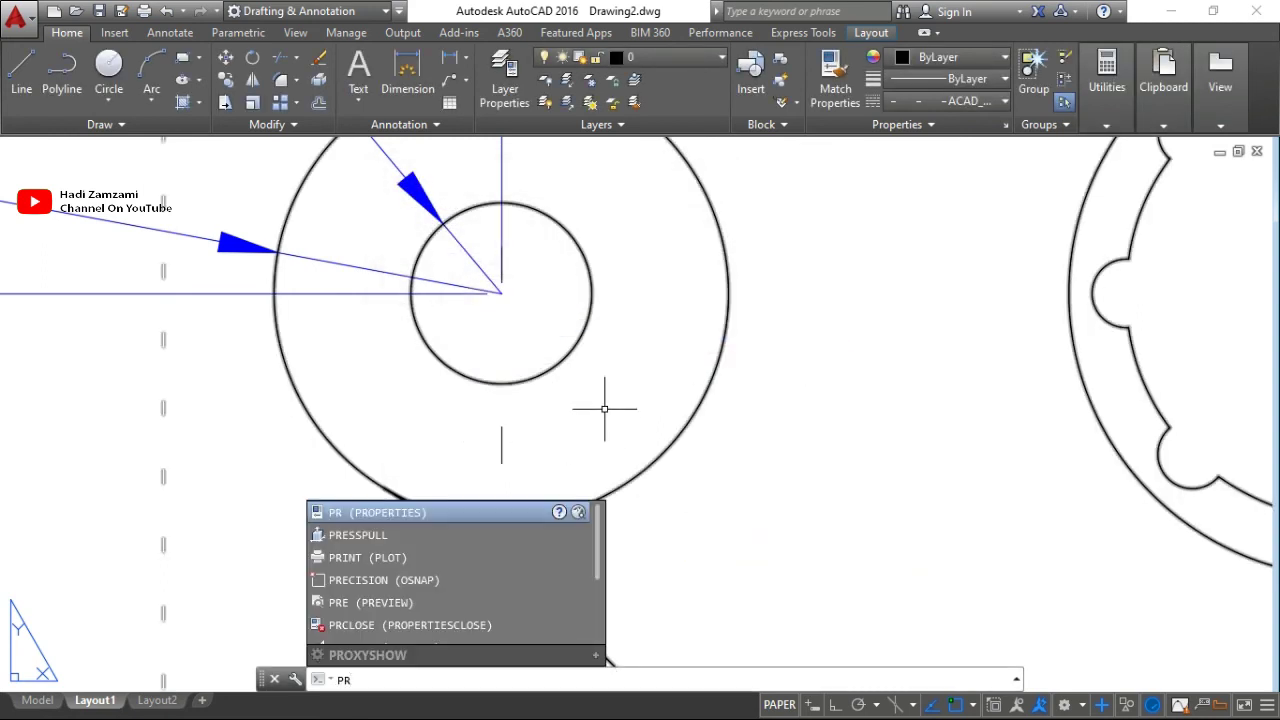
pyautogui.press('Return')
pyautogui.click(262, 257)
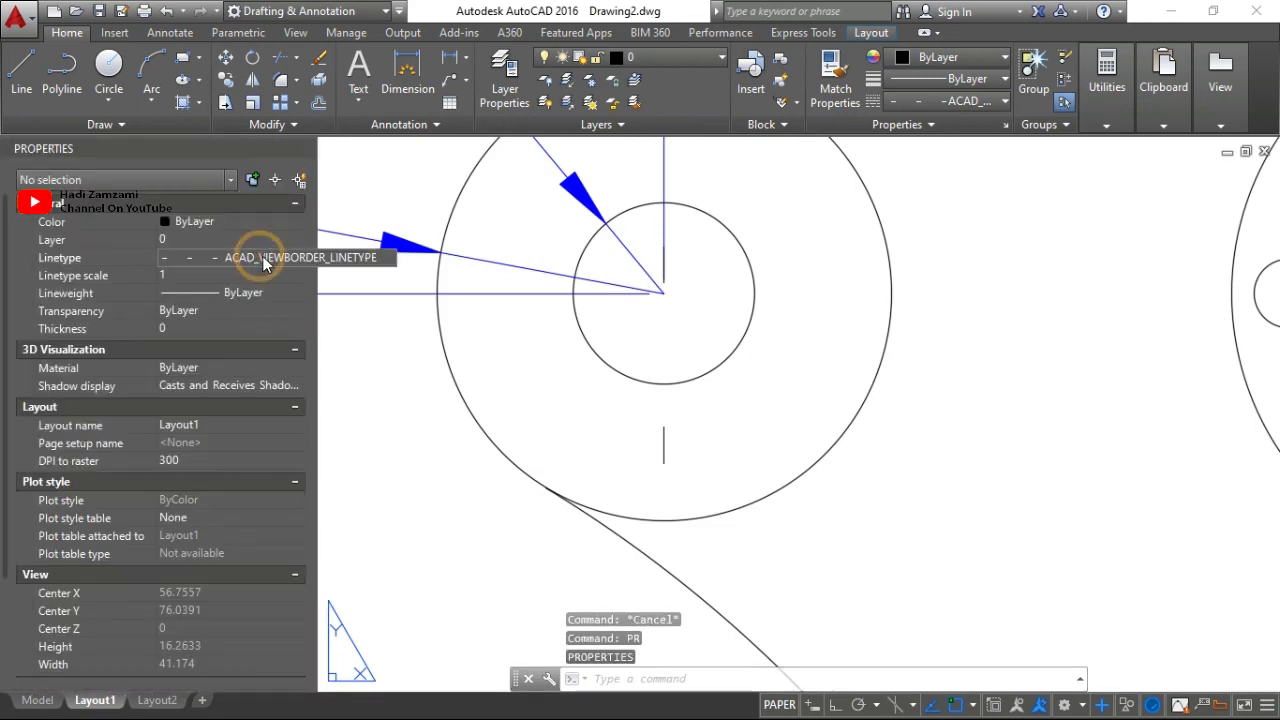
pyautogui.click(664, 437)
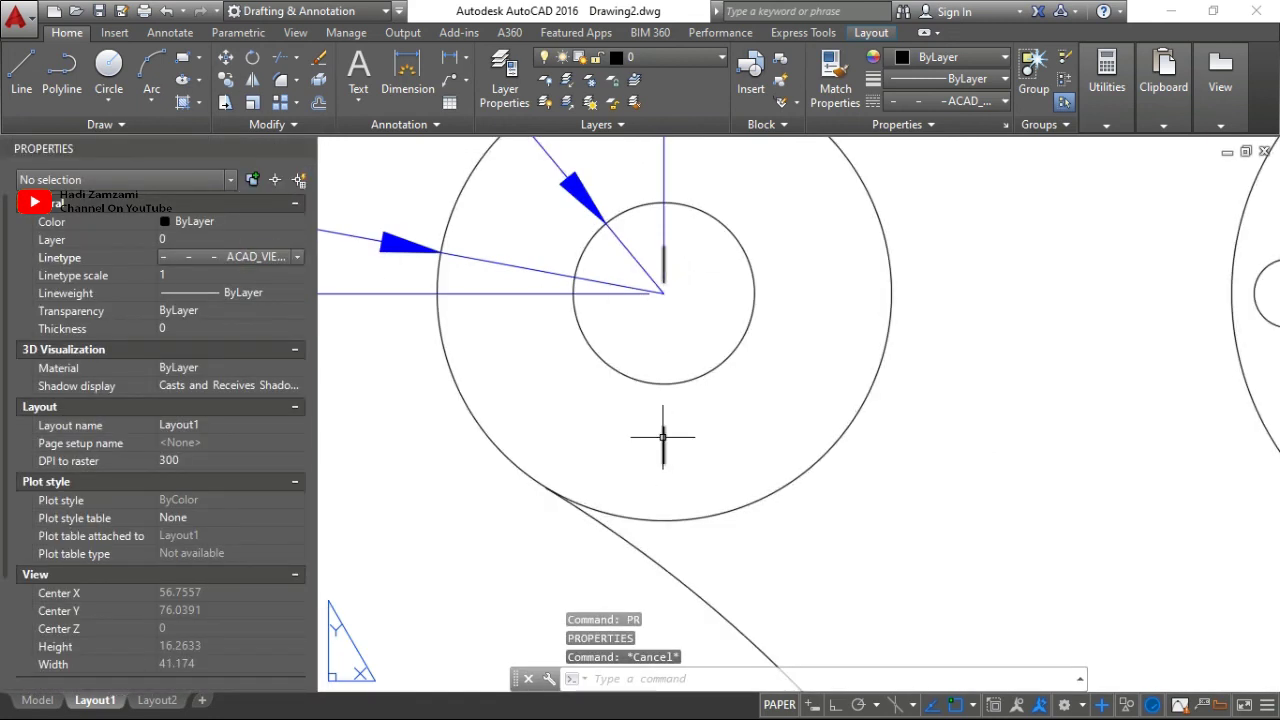
pyautogui.click(239, 256)
pyautogui.click(236, 258)
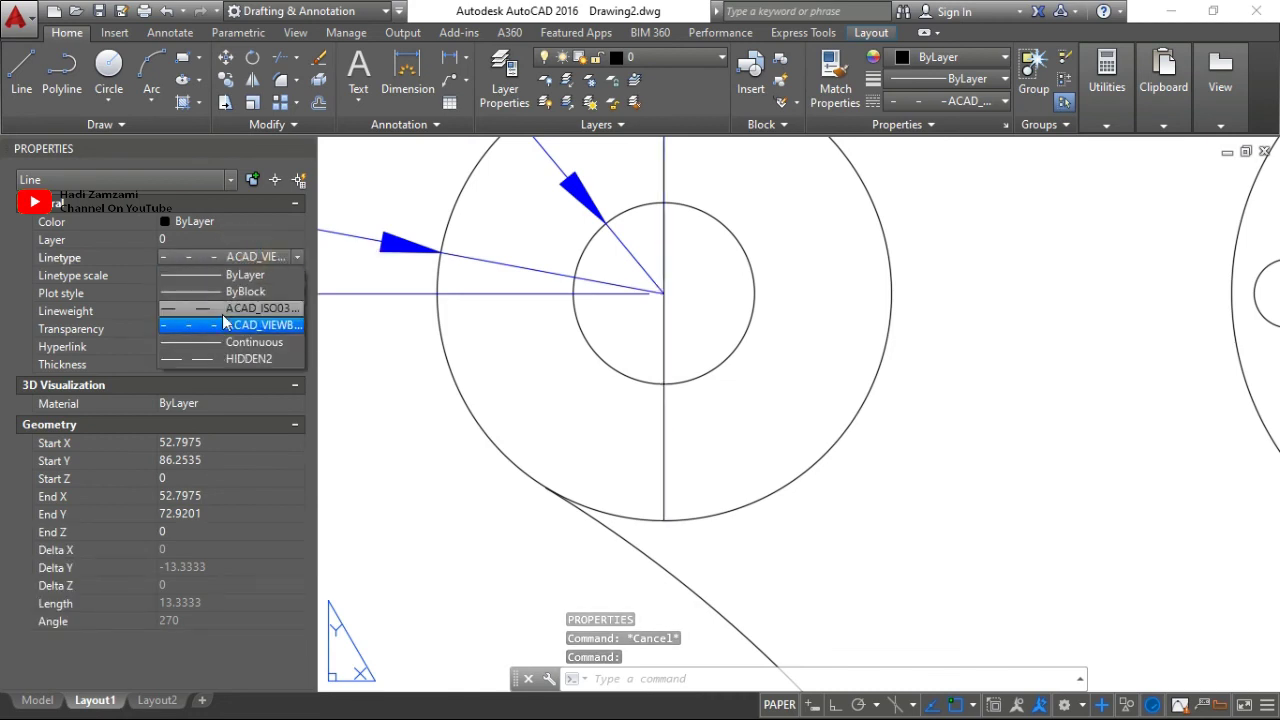
pyautogui.click(222, 312)
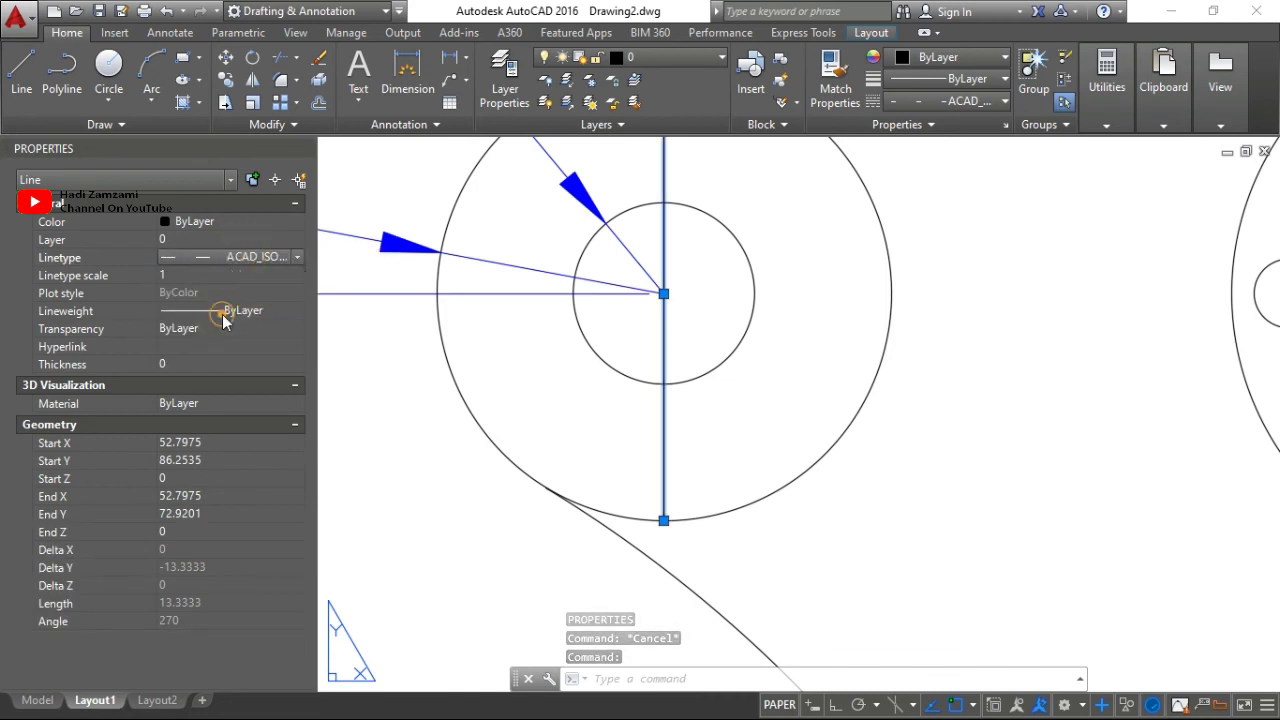
# Review the loaded linetypes sorted by name, confirm ACAD_ISO03W100, and reselect the line.
pyautogui.click(950, 101)
pyautogui.click(921, 262)
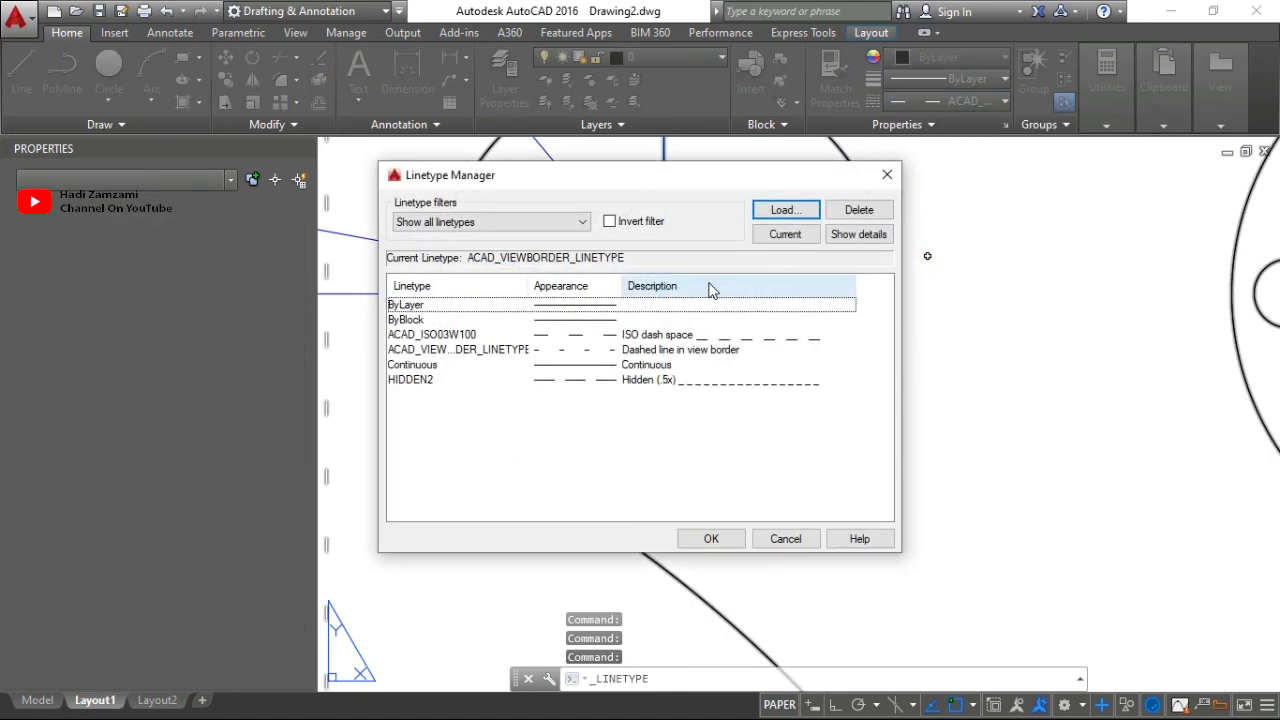
pyautogui.click(460, 334)
pyautogui.click(460, 350)
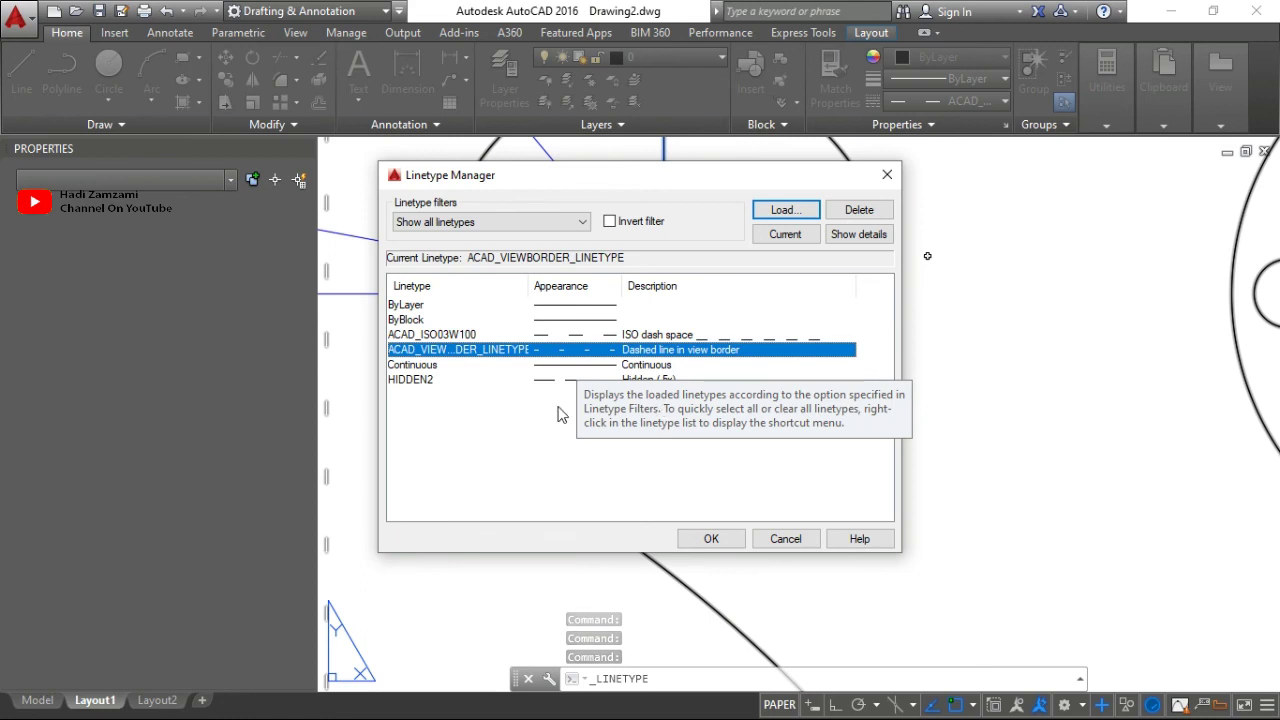
pyautogui.click(504, 290)
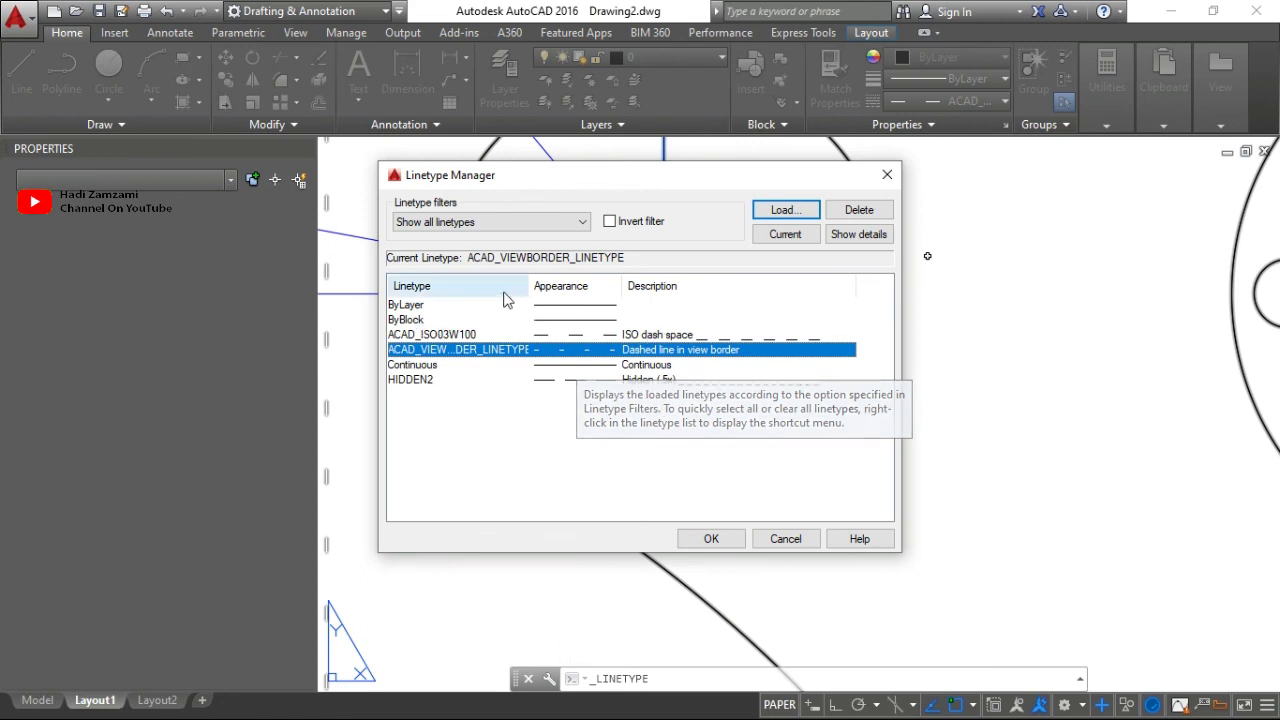
pyautogui.click(636, 382)
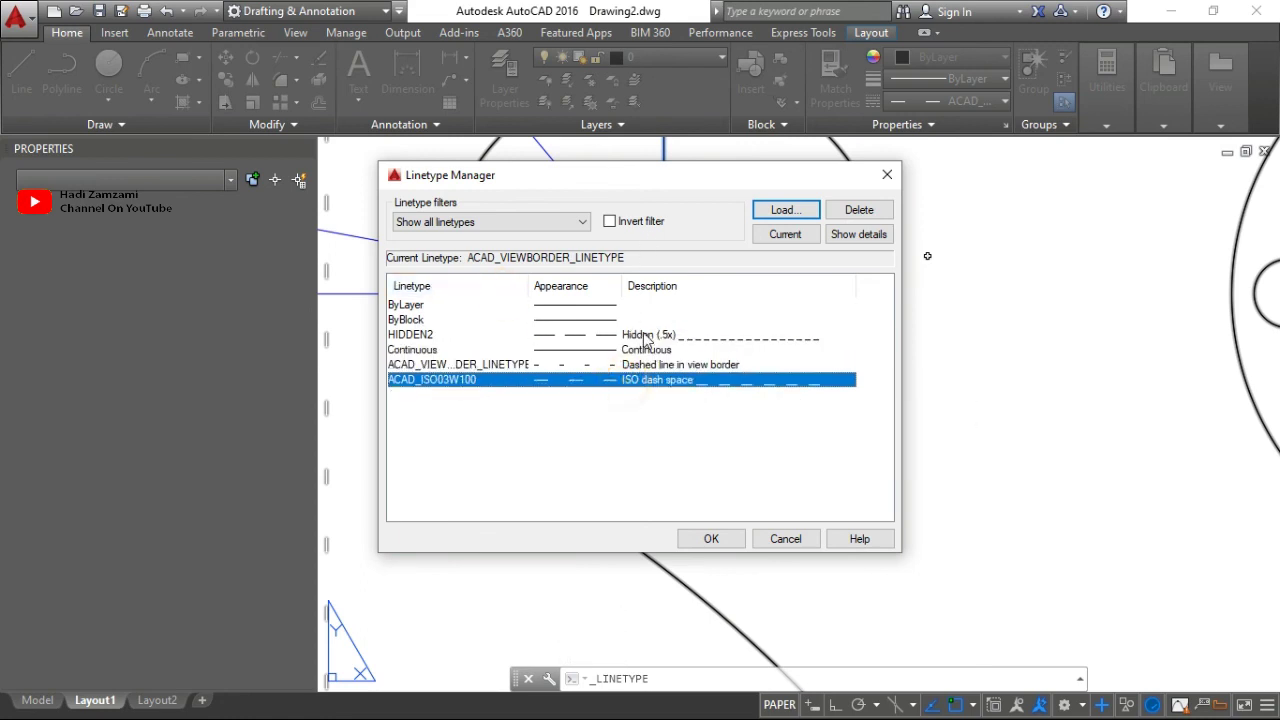
pyautogui.click(540, 366)
pyautogui.click(468, 334)
pyautogui.click(458, 364)
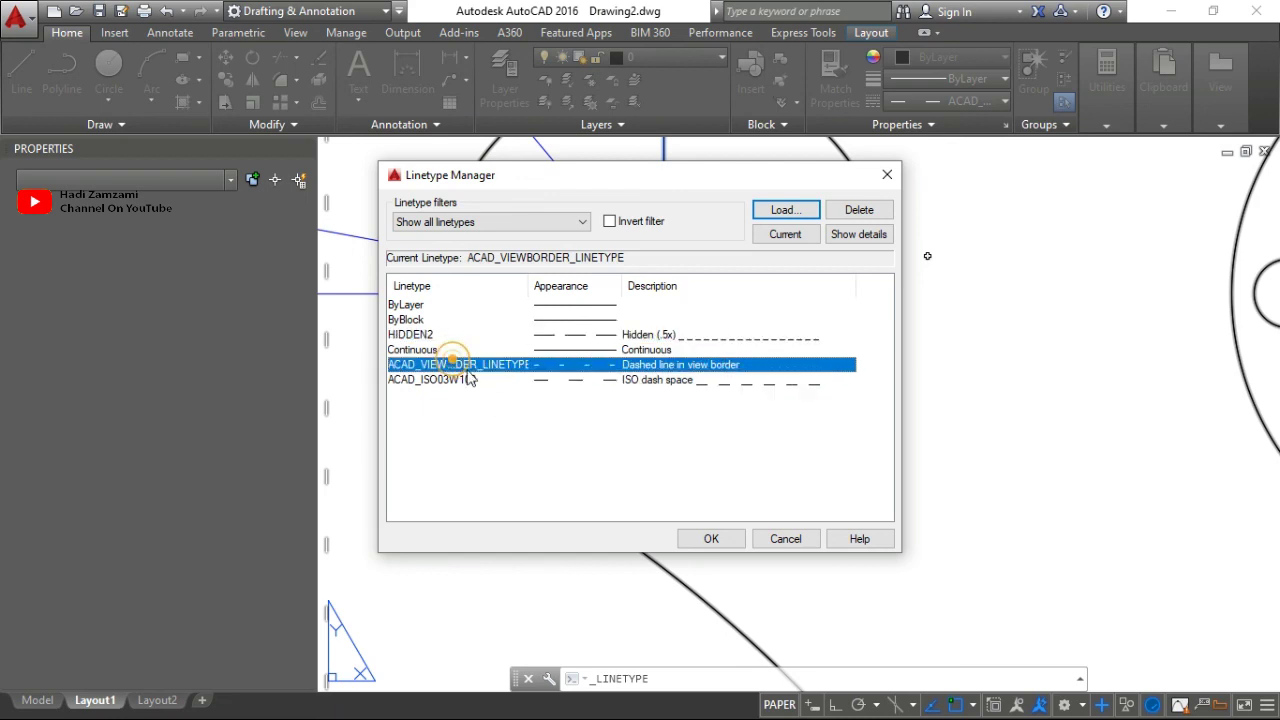
pyautogui.click(476, 382)
pyautogui.click(711, 539)
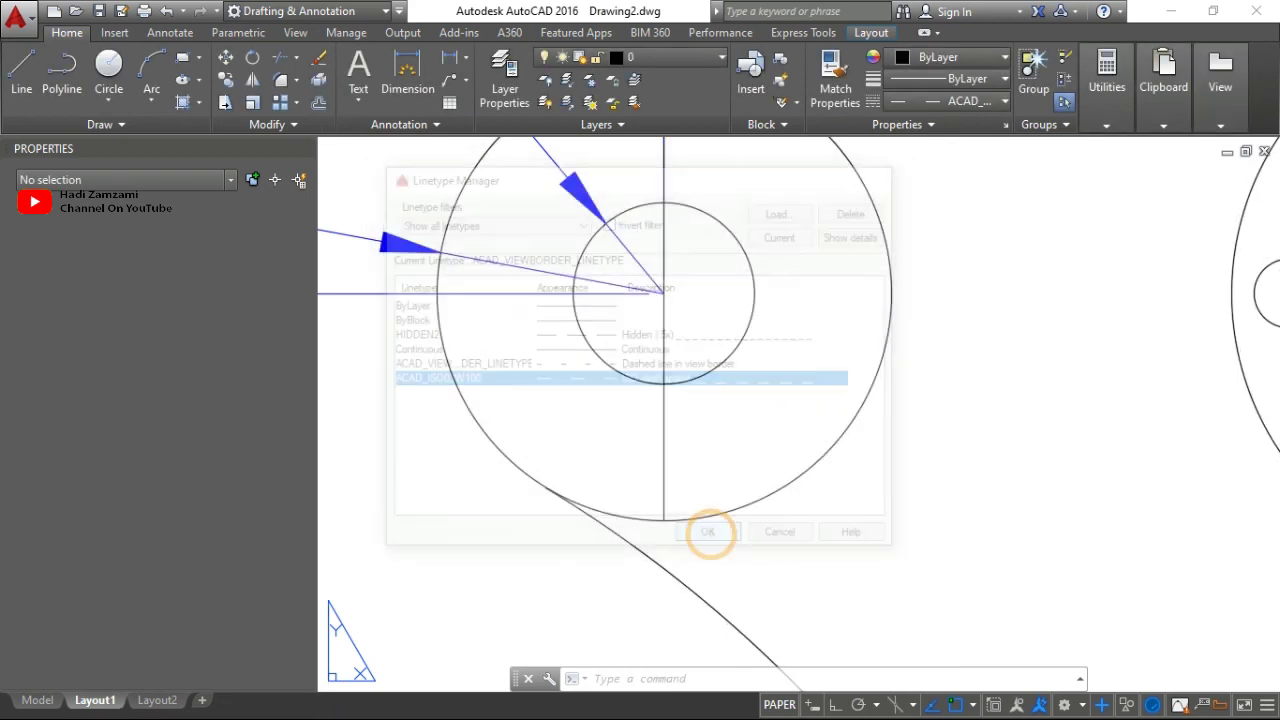
pyautogui.click(665, 410)
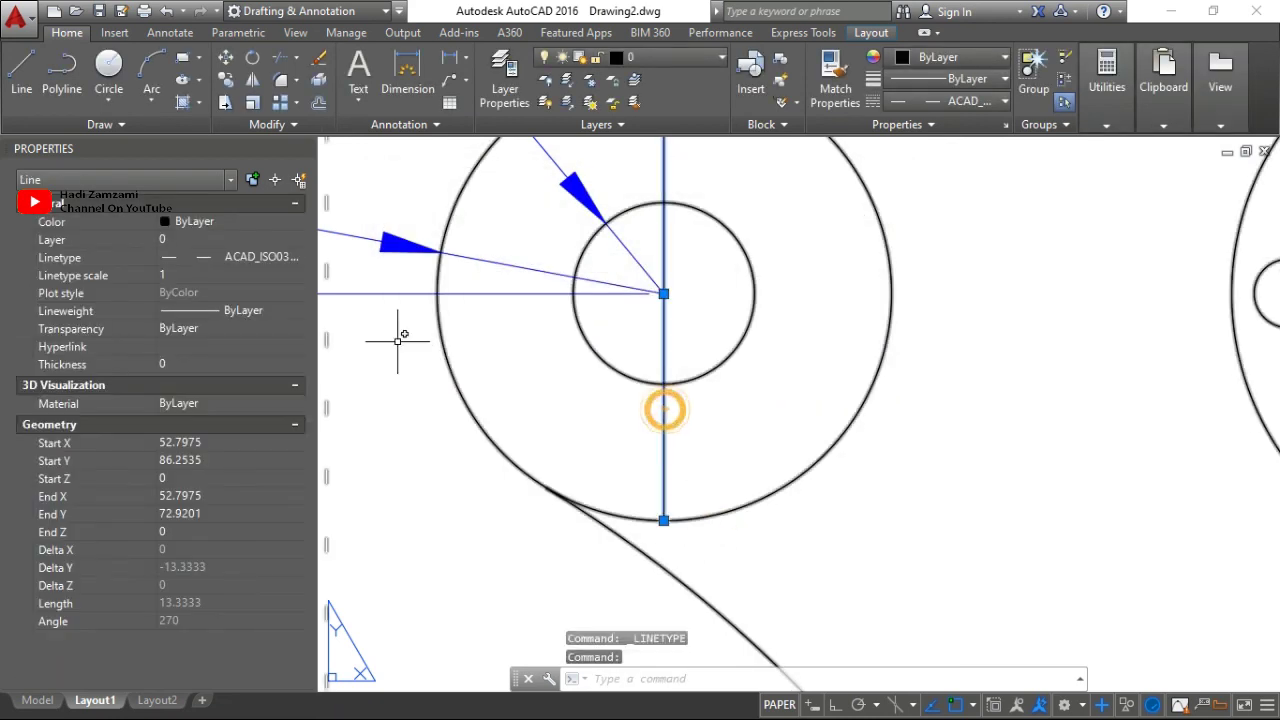
# Keep the centerline's ACAD_ISO03W100 linetype and try linetype scales 0.5, 0.1 and 0.2.
pyautogui.click(248, 262)
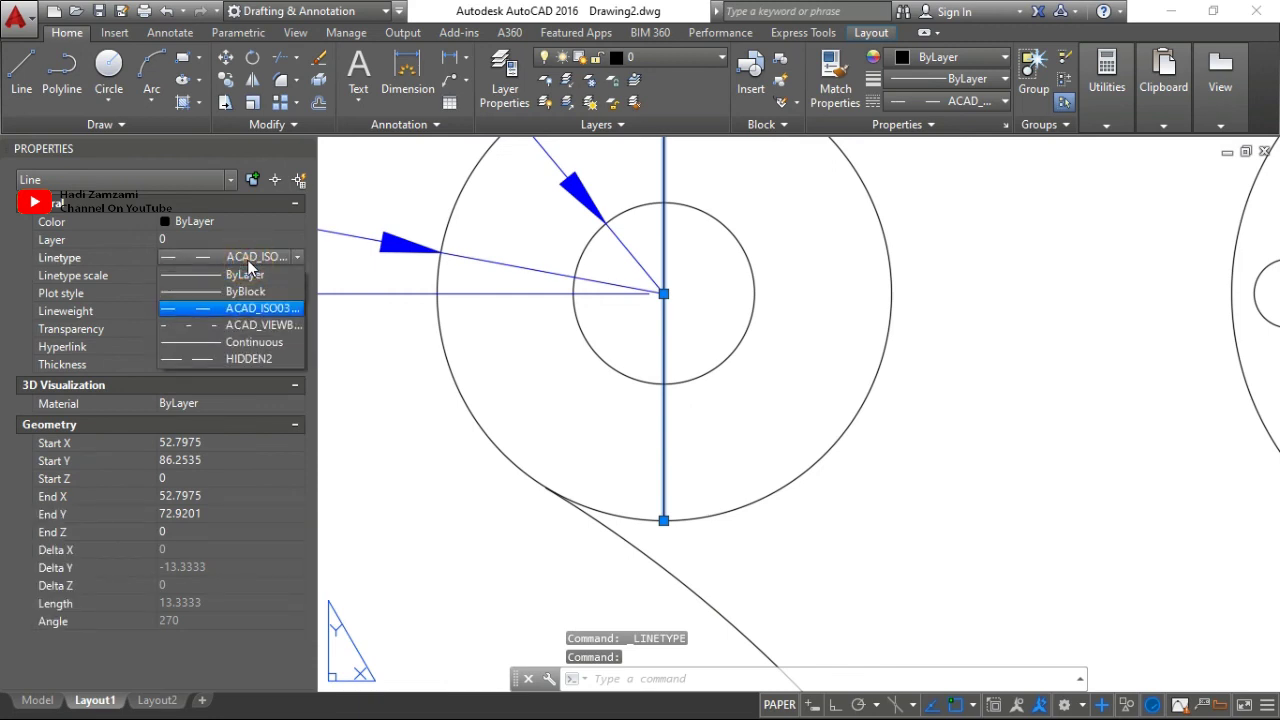
pyautogui.click(298, 308)
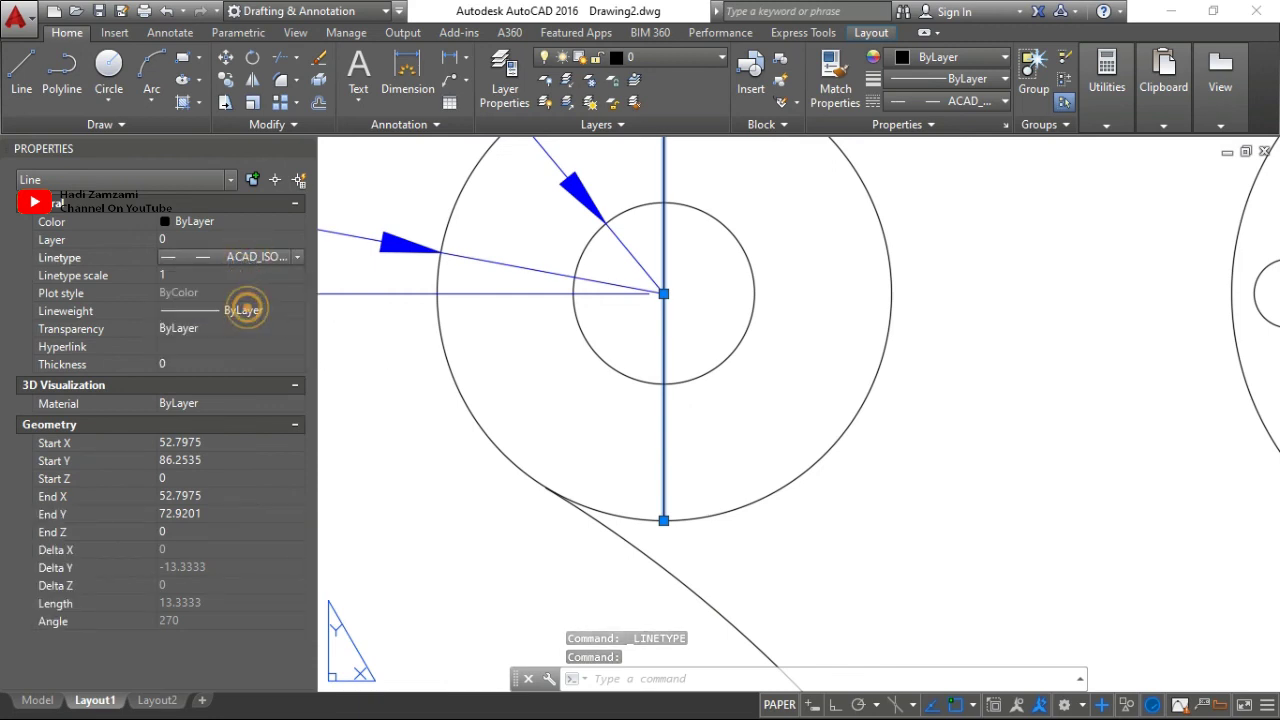
pyautogui.click(176, 277)
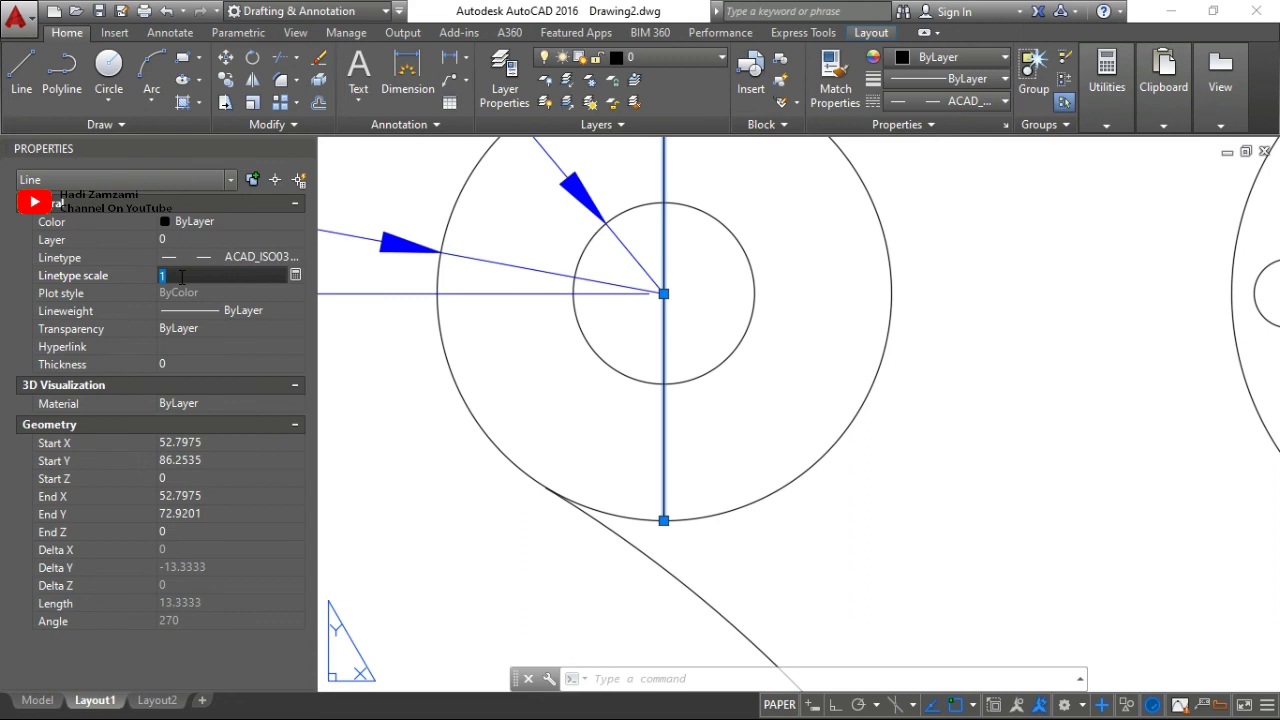
pyautogui.write('0.5')
pyautogui.press('Return')
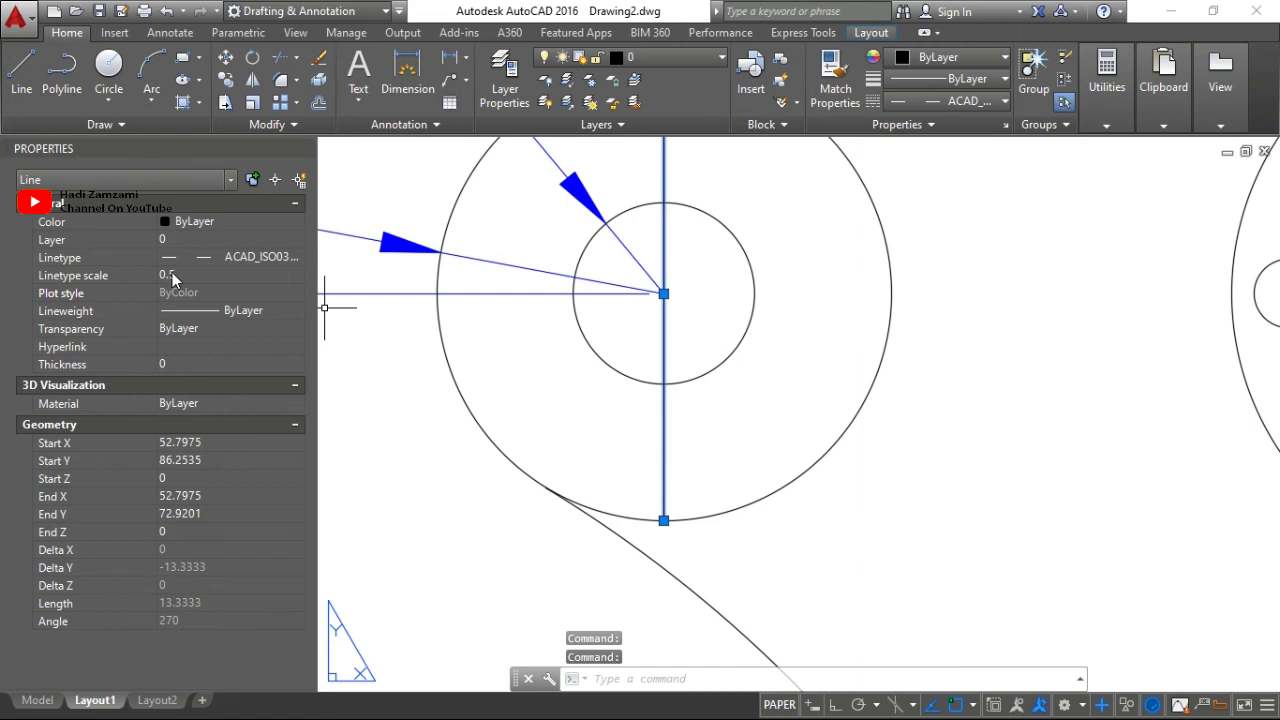
pyautogui.click(172, 277)
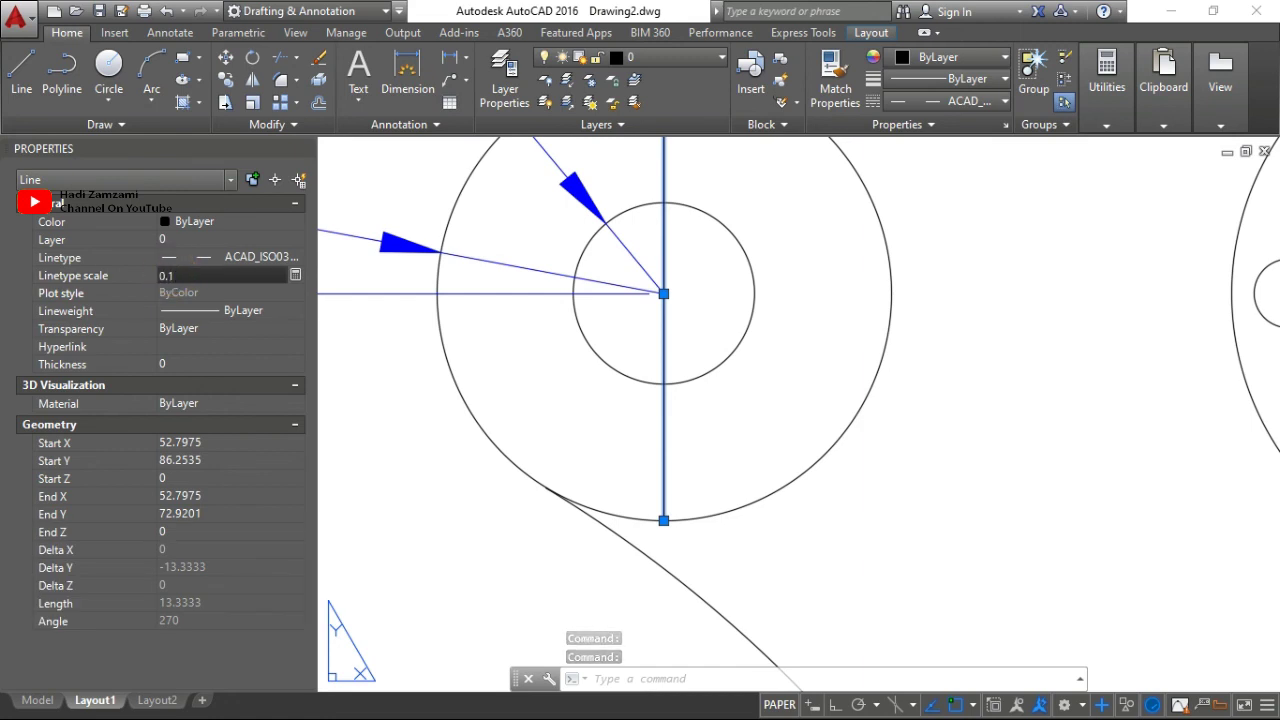
pyautogui.press('Return')
pyautogui.click(172, 274)
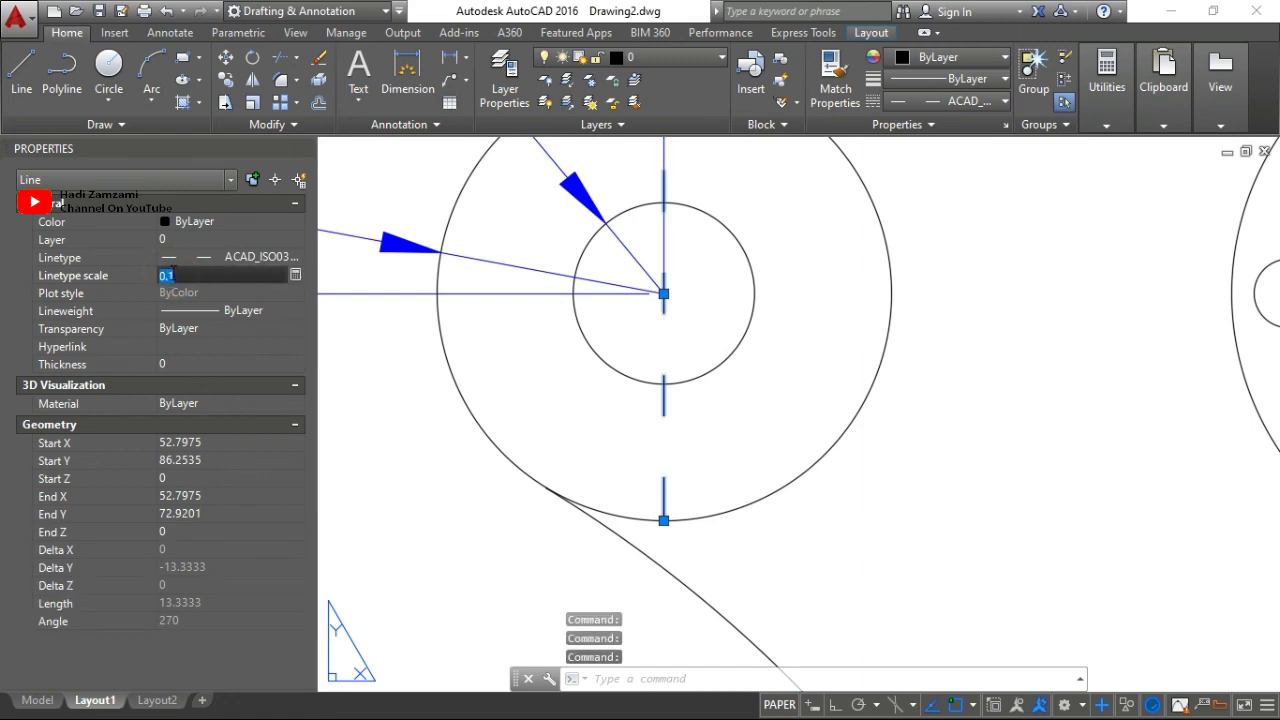
pyautogui.write('0.2')
pyautogui.press('Return')
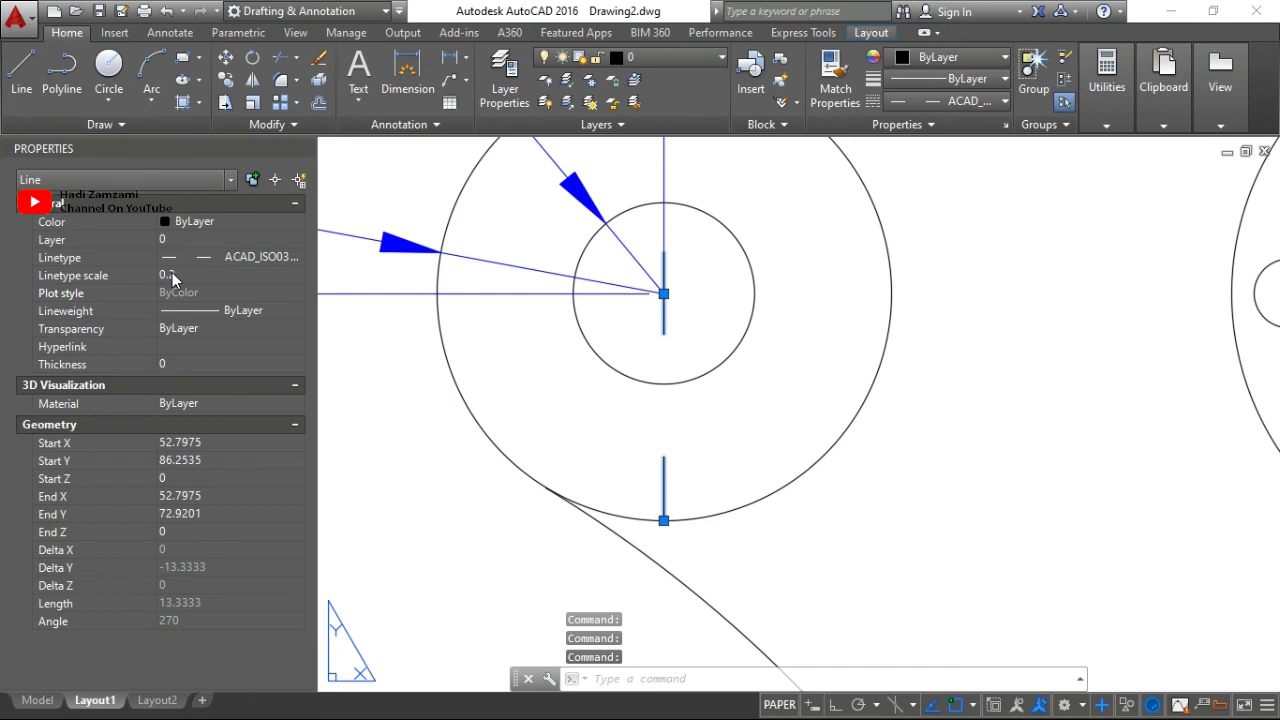
# Try linetype scale 0.05, settle on 0.1, then grab the bottom grip with Ortho on.
pyautogui.click(172, 272)
pyautogui.write('05')
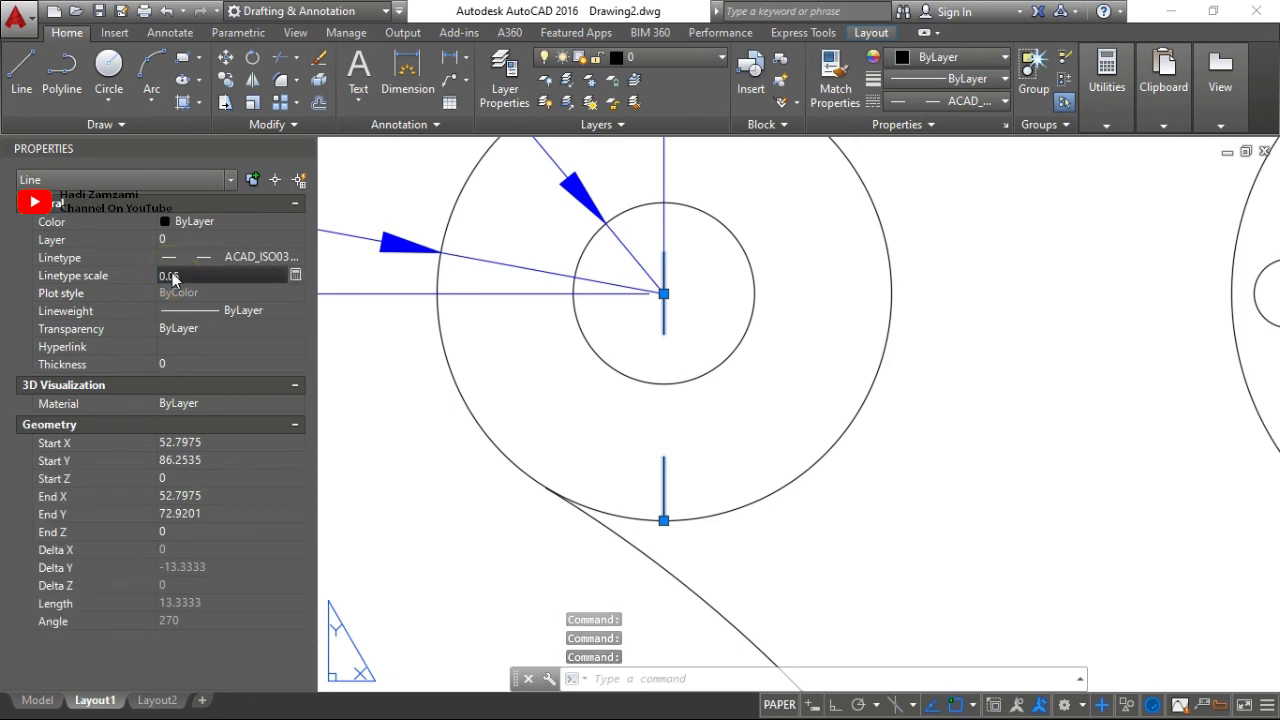
pyautogui.press('Return')
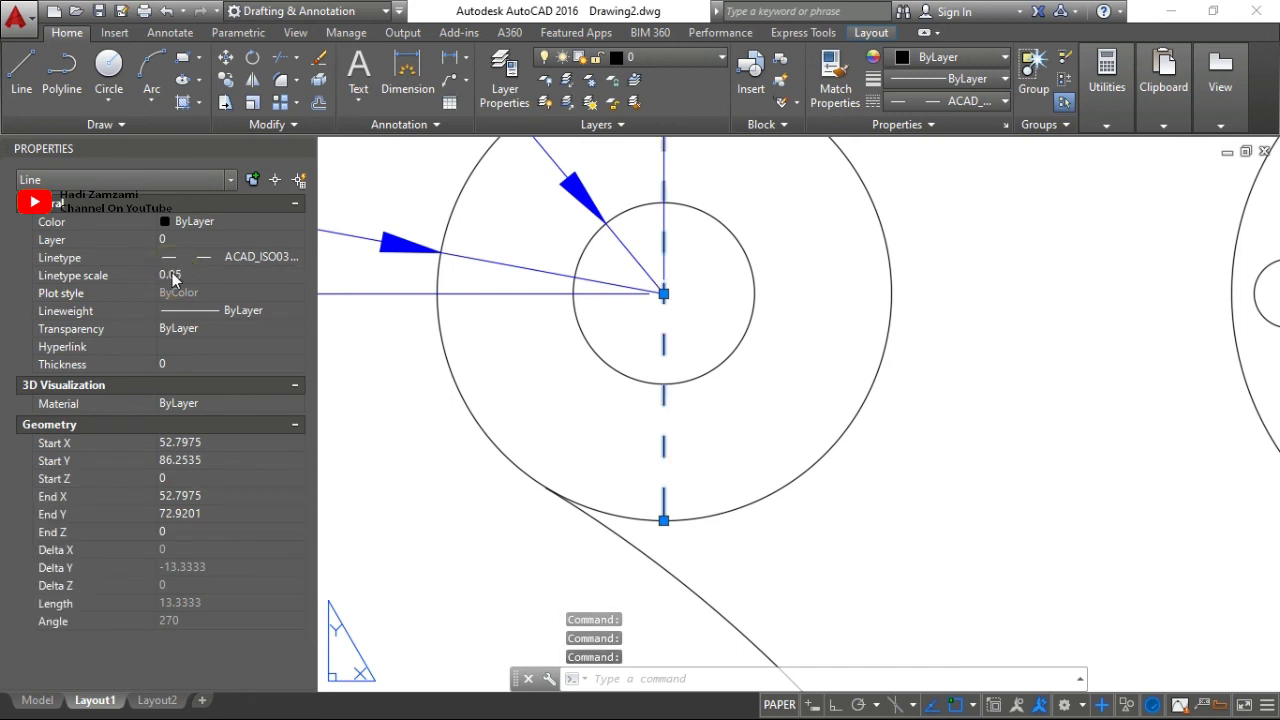
pyautogui.click(172, 272)
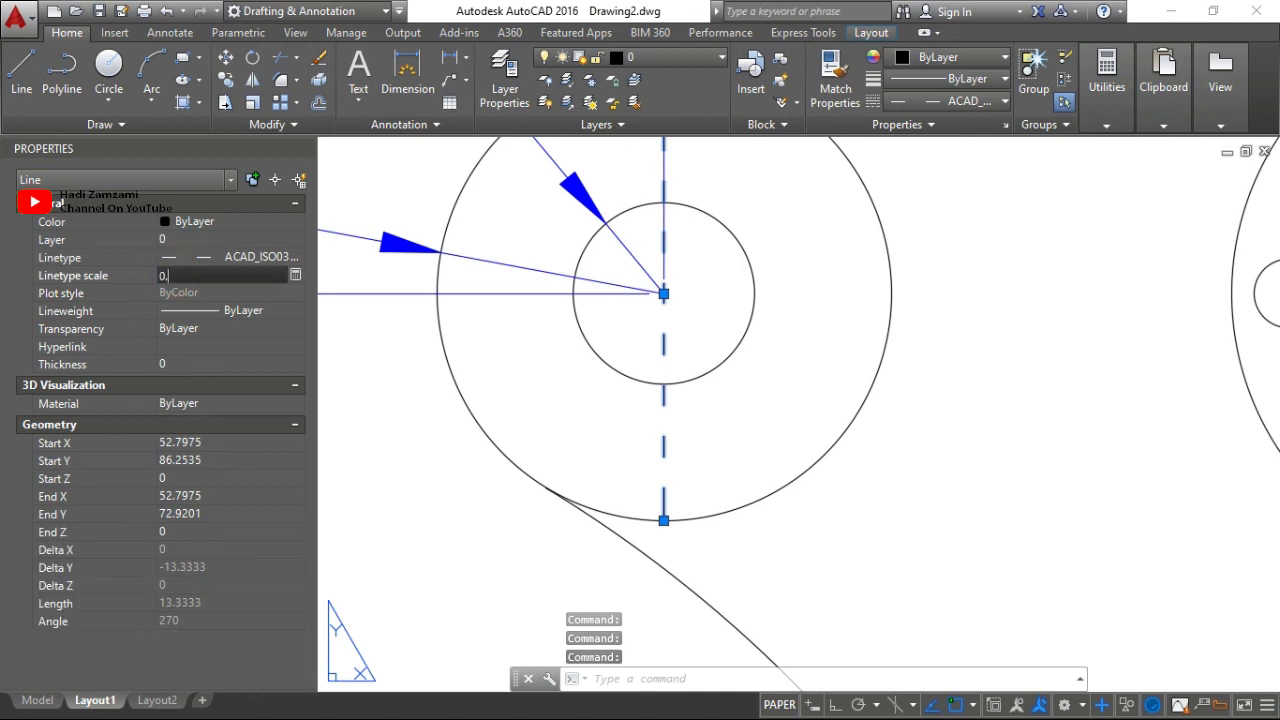
pyautogui.write('1')
pyautogui.press('Return')
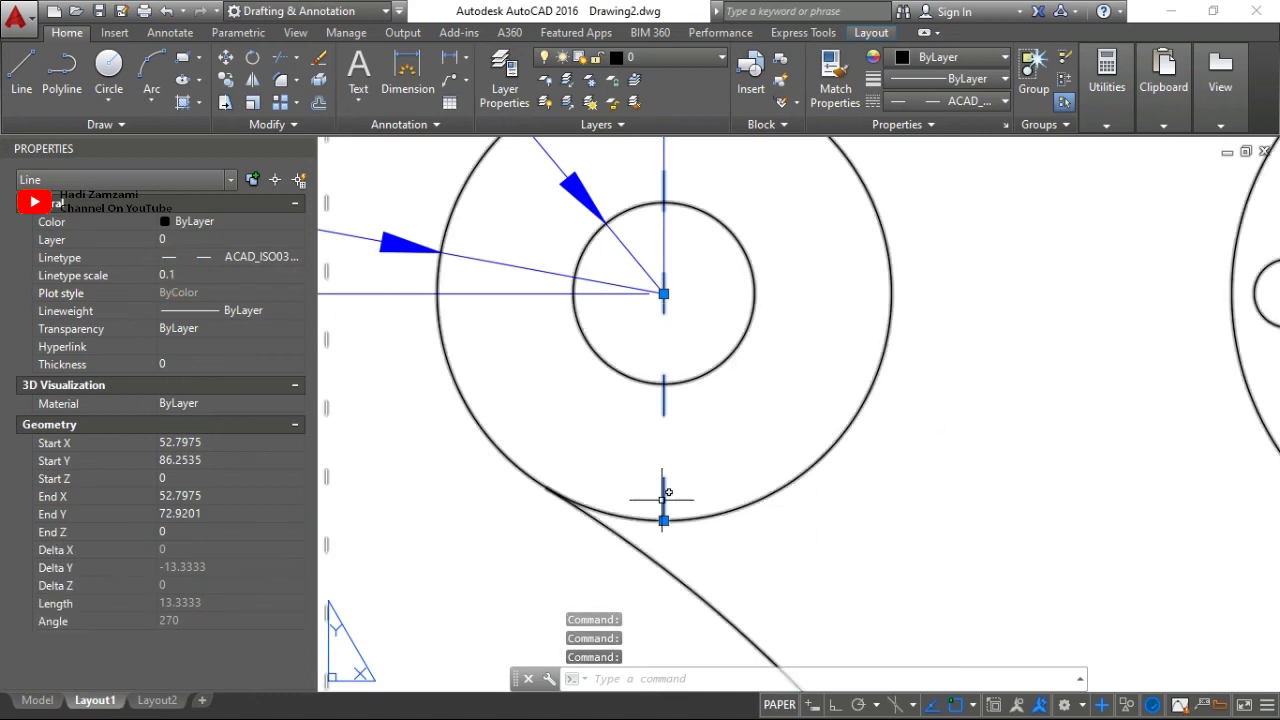
pyautogui.click(664, 520)
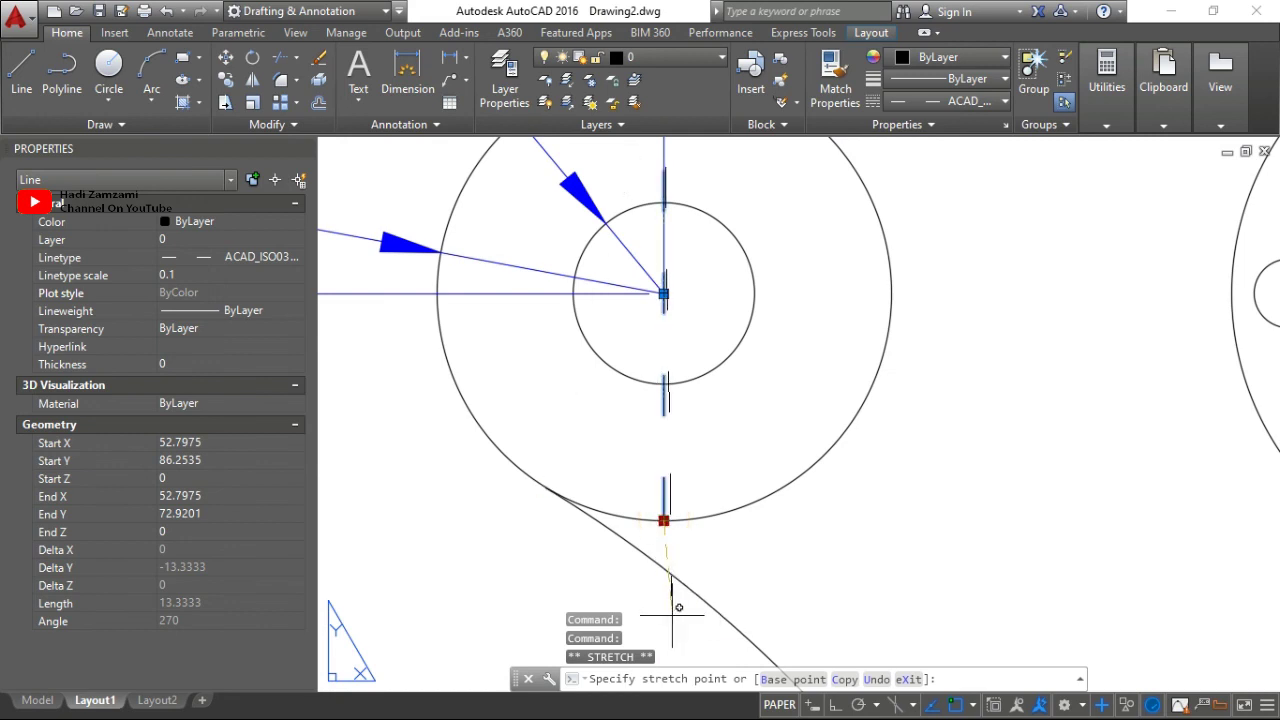
pyautogui.press('F8')
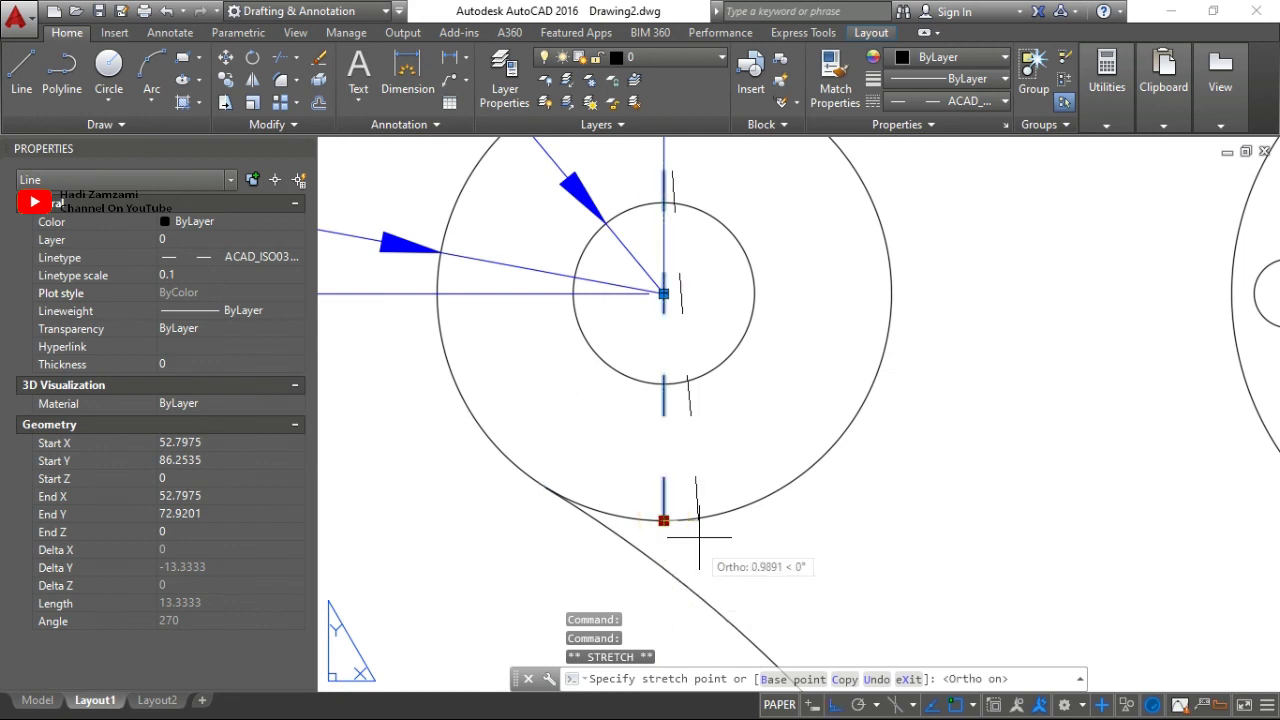
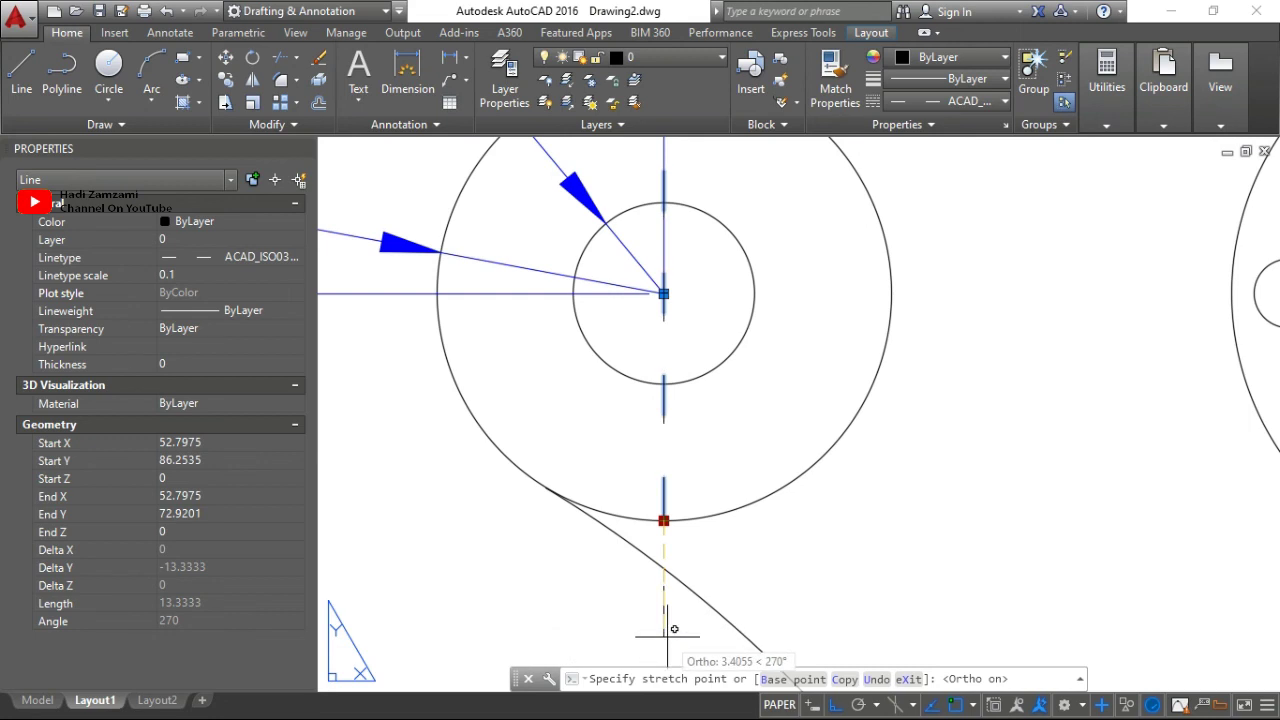
# Stretch the R20 hole's vertical centerline 2 units past the circle, then abandon the top-end stretch.
pyautogui.write('2')
pyautogui.press('Return')
pyautogui.moveTo(711, 141); pyautogui.dragTo(711, 309, button='middle')
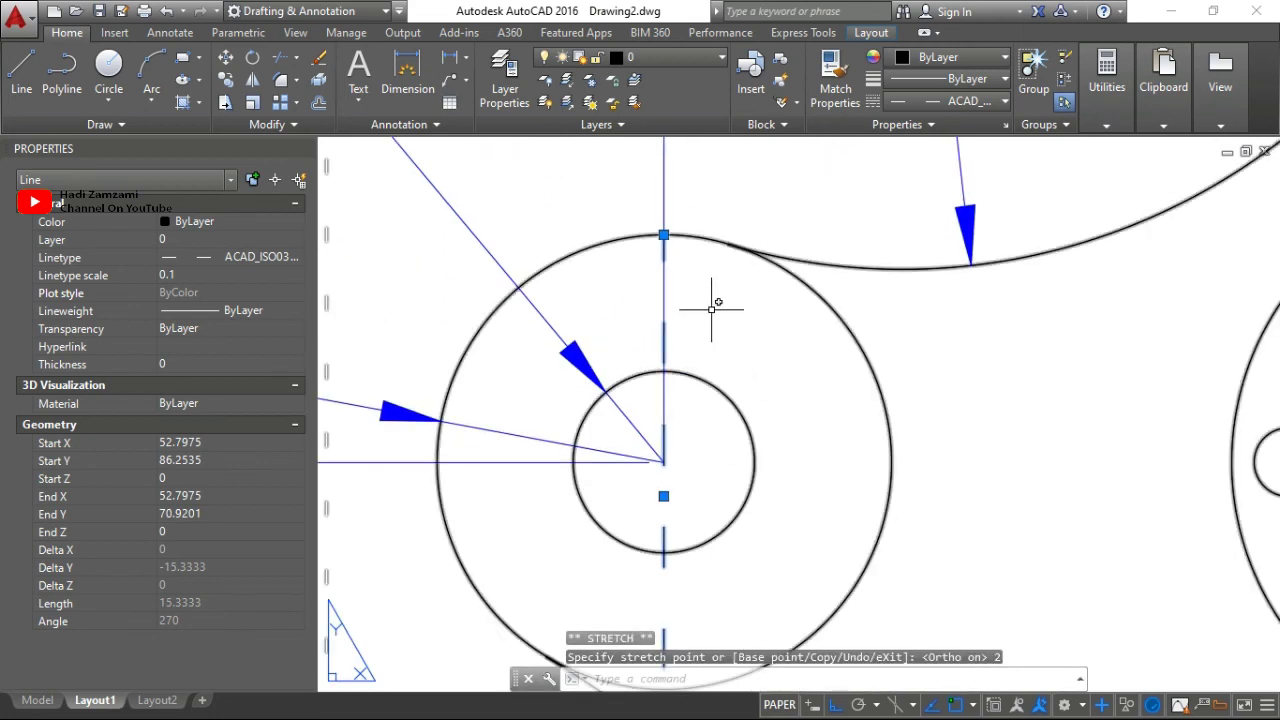
pyautogui.click(664, 236)
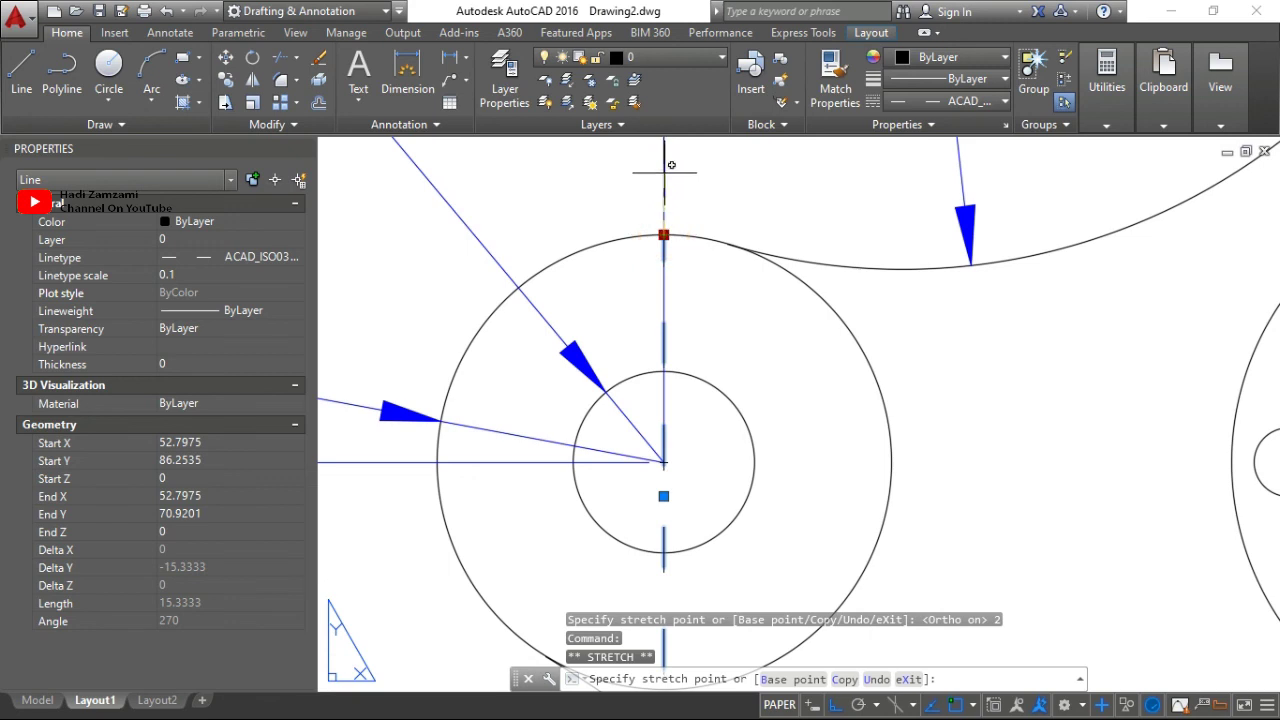
pyautogui.write('2.')
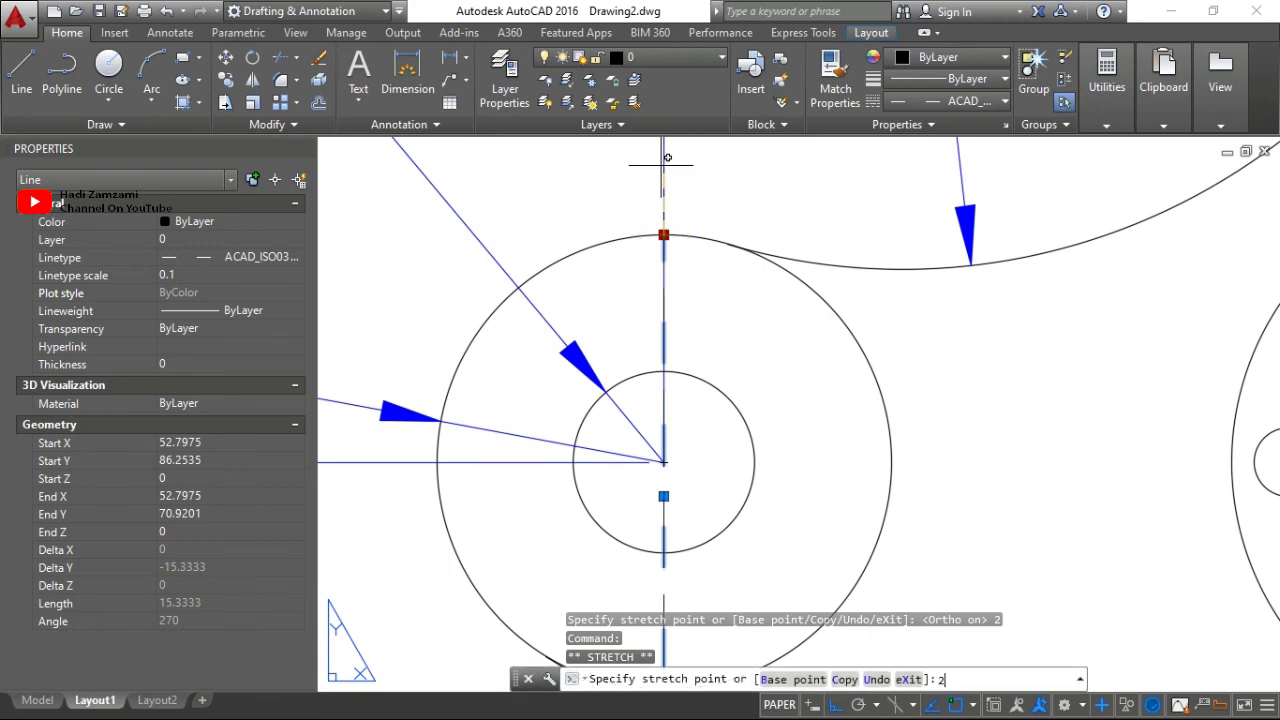
pyautogui.scroll(-1, 667, 157)
pyautogui.press('Escape')
pyautogui.scroll(-3, 741, 428)
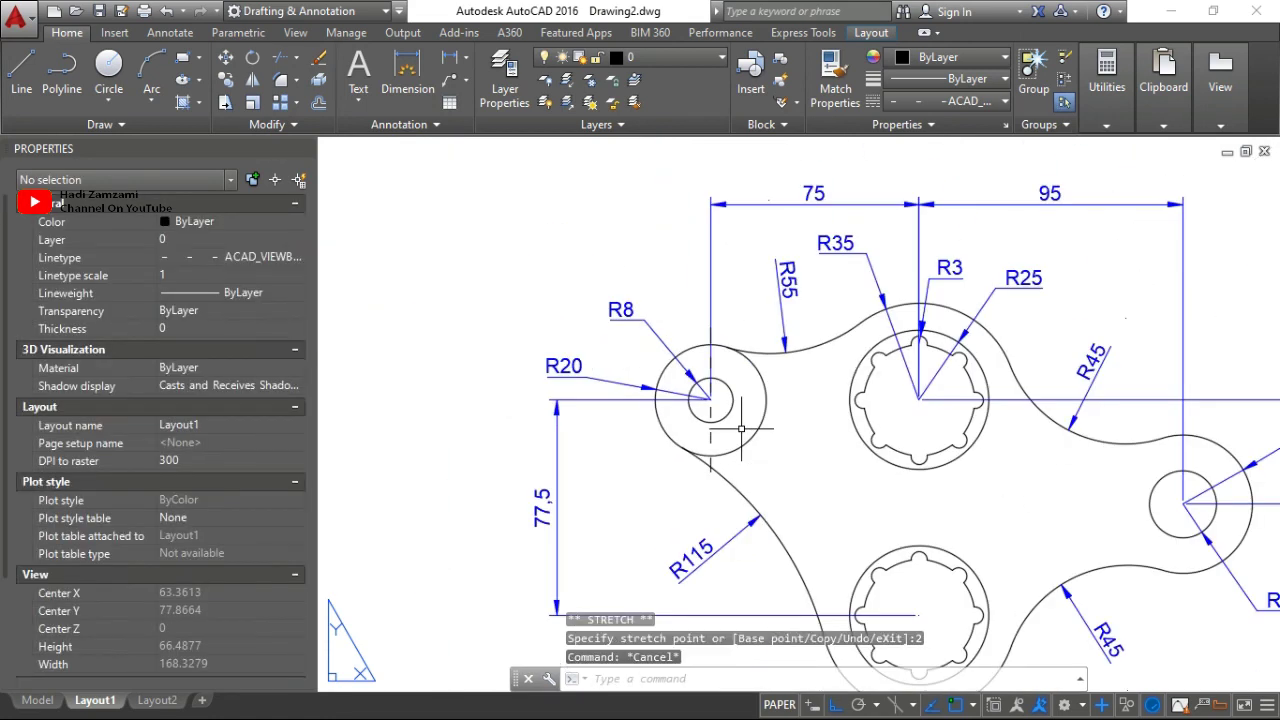
pyautogui.scroll(4, 741, 428)
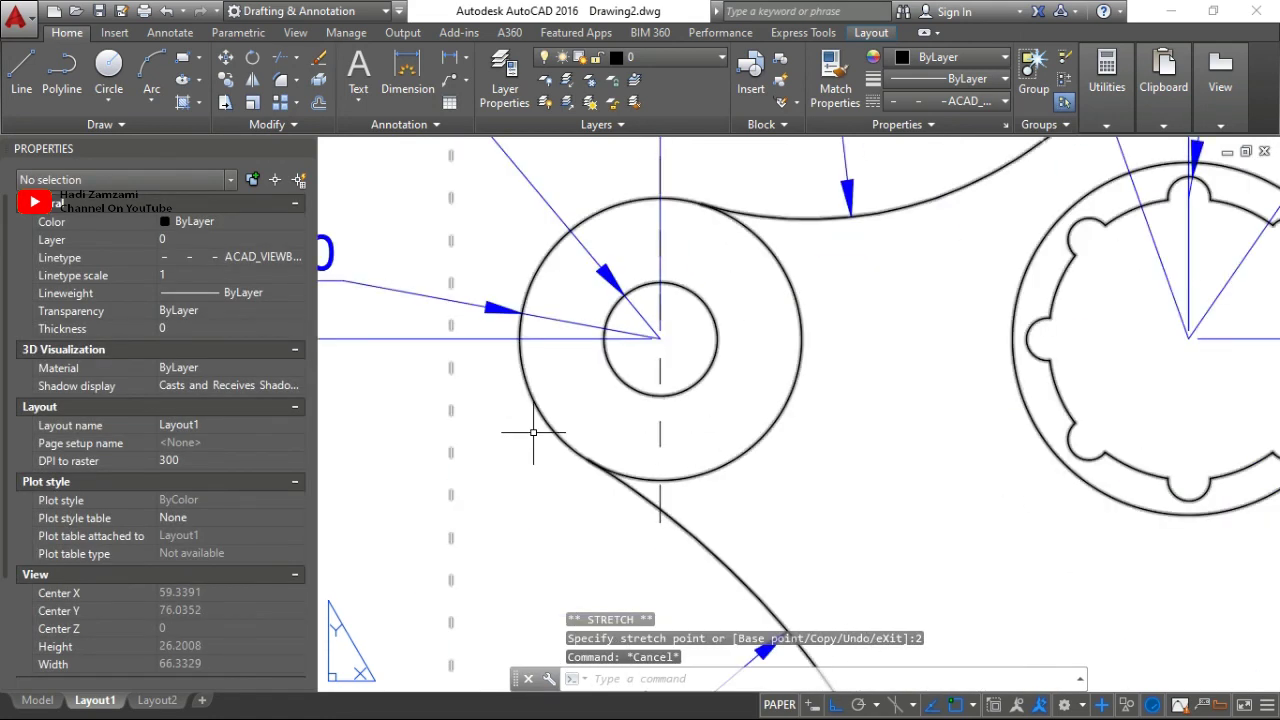
# Use the blue leader as Match Properties source, excluding Linetype, Linetype Scale and Lineweight.
pyautogui.write('ma')
pyautogui.press('Return')
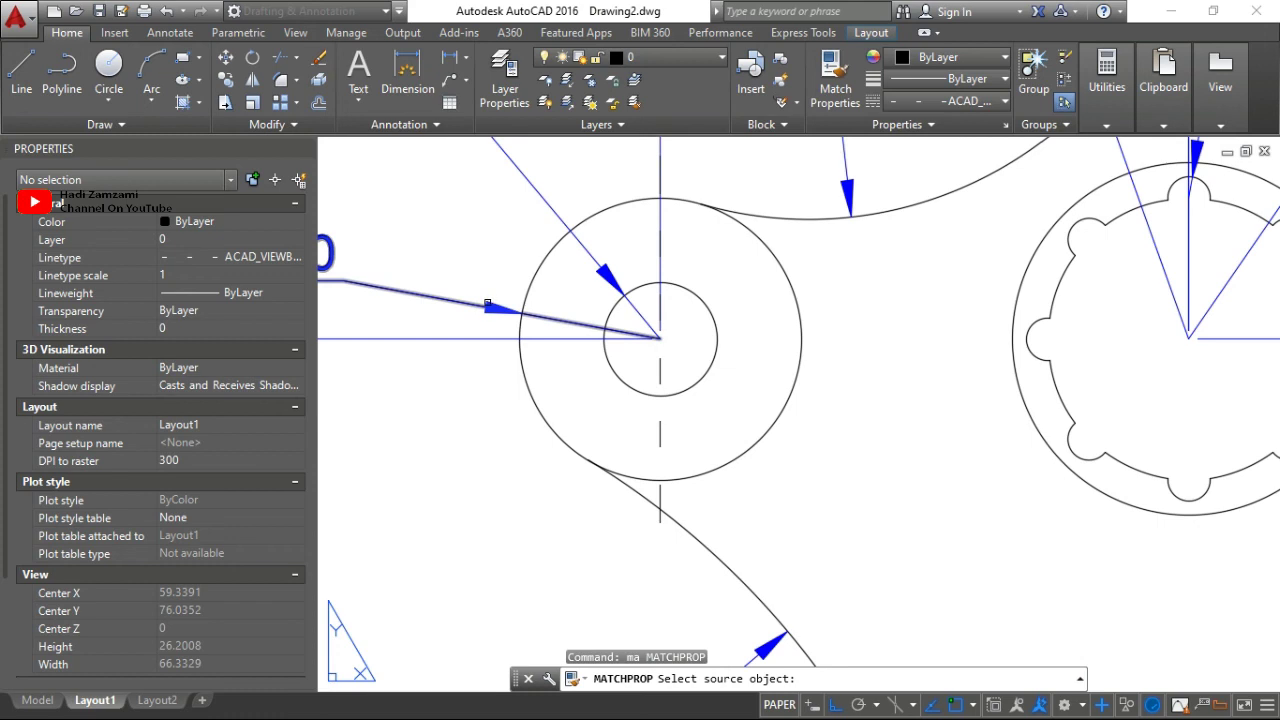
pyautogui.click(487, 303)
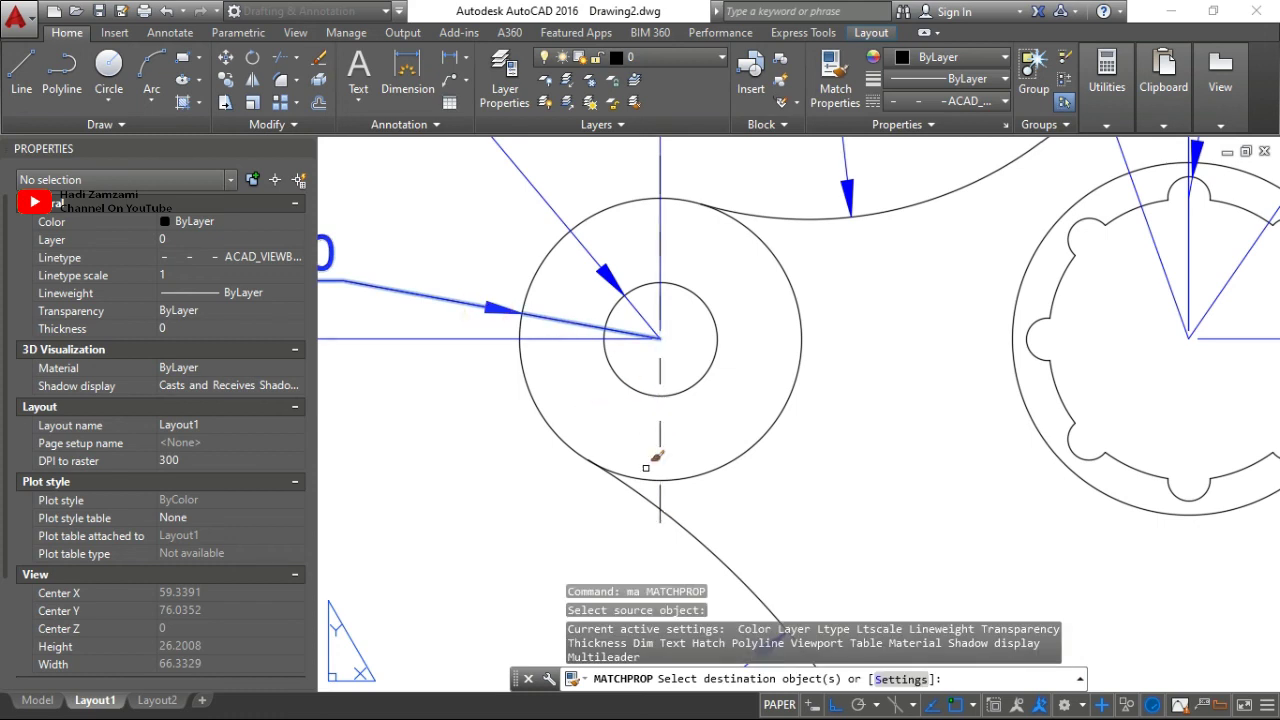
pyautogui.write('s')
pyautogui.press('Return')
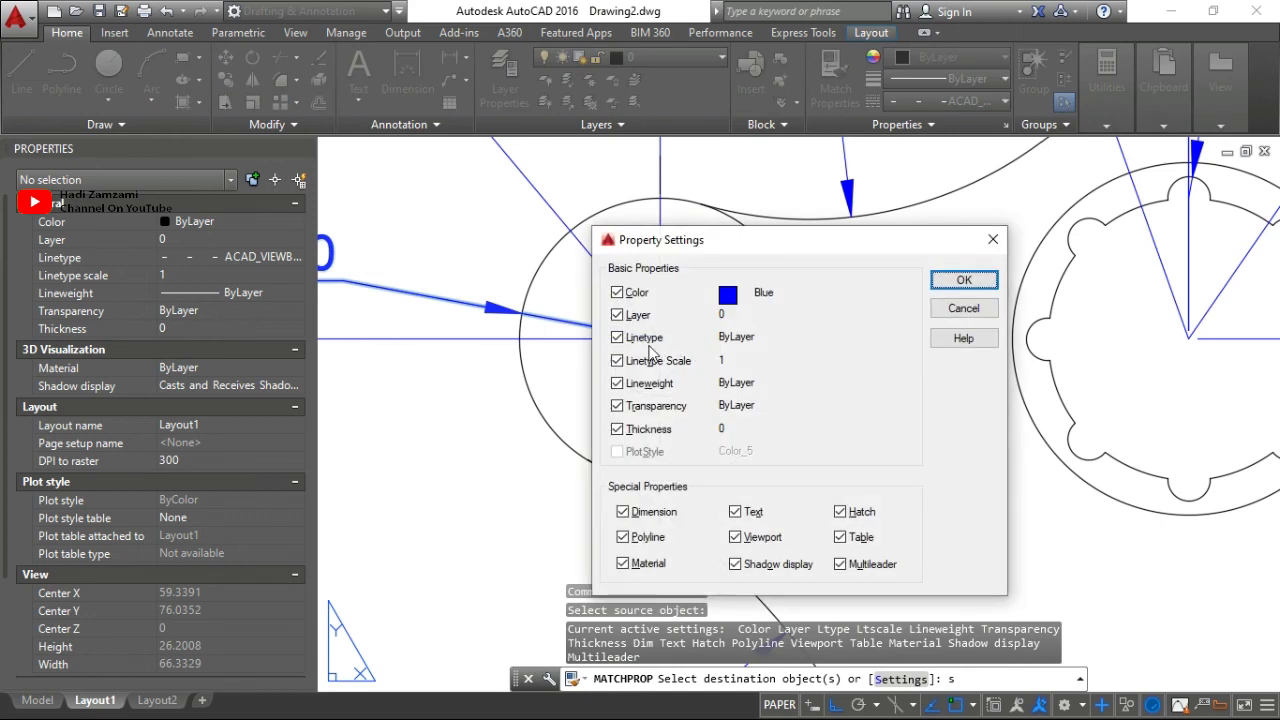
pyautogui.click(641, 340)
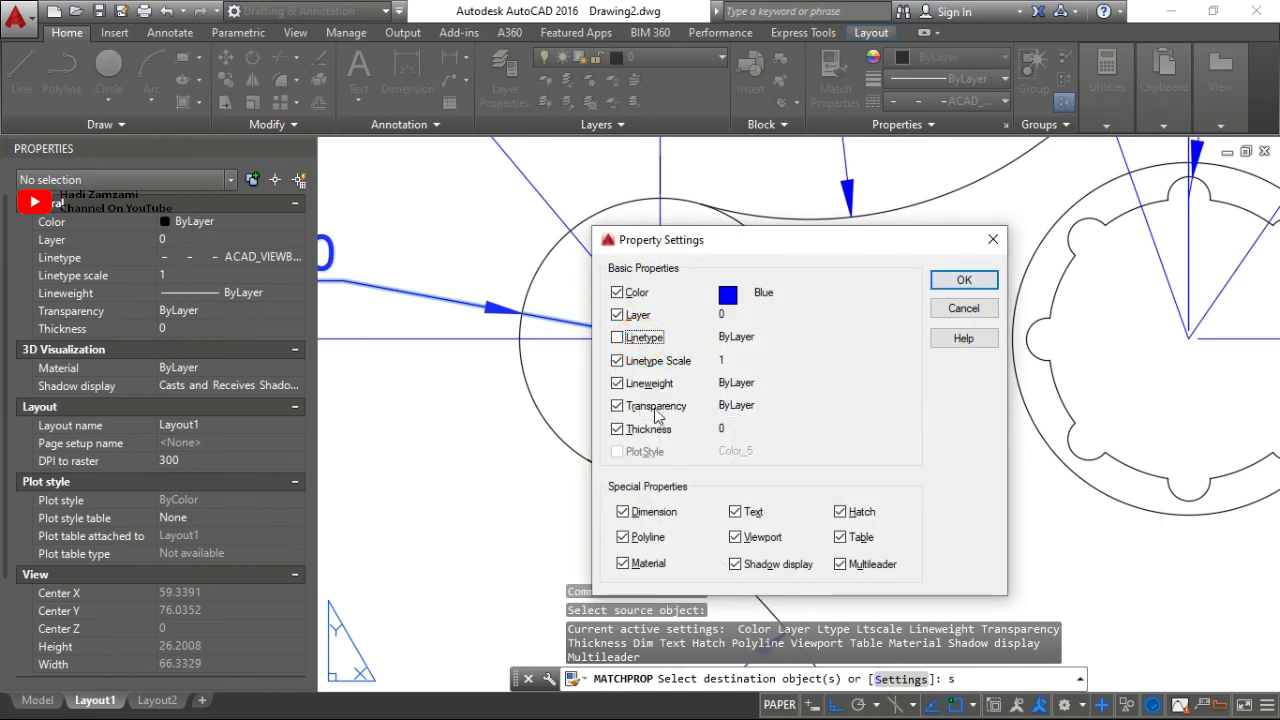
pyautogui.click(658, 364)
pyautogui.click(617, 383)
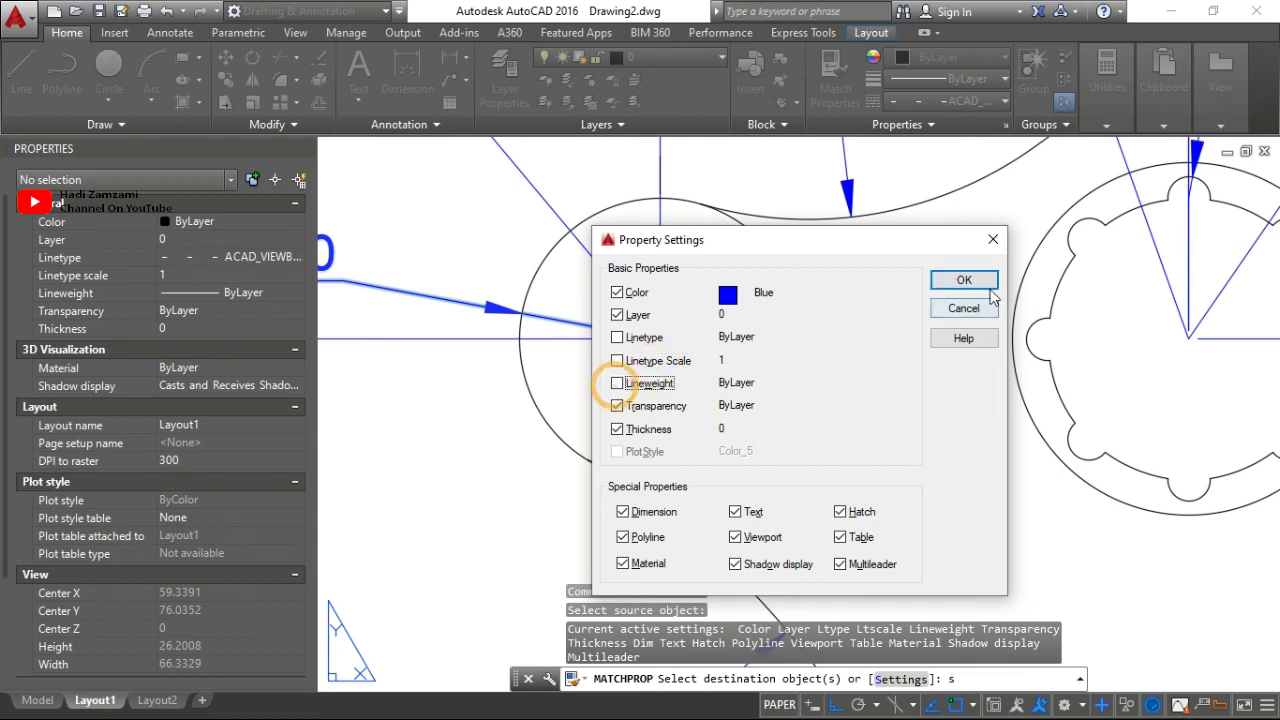
pyautogui.click(963, 280)
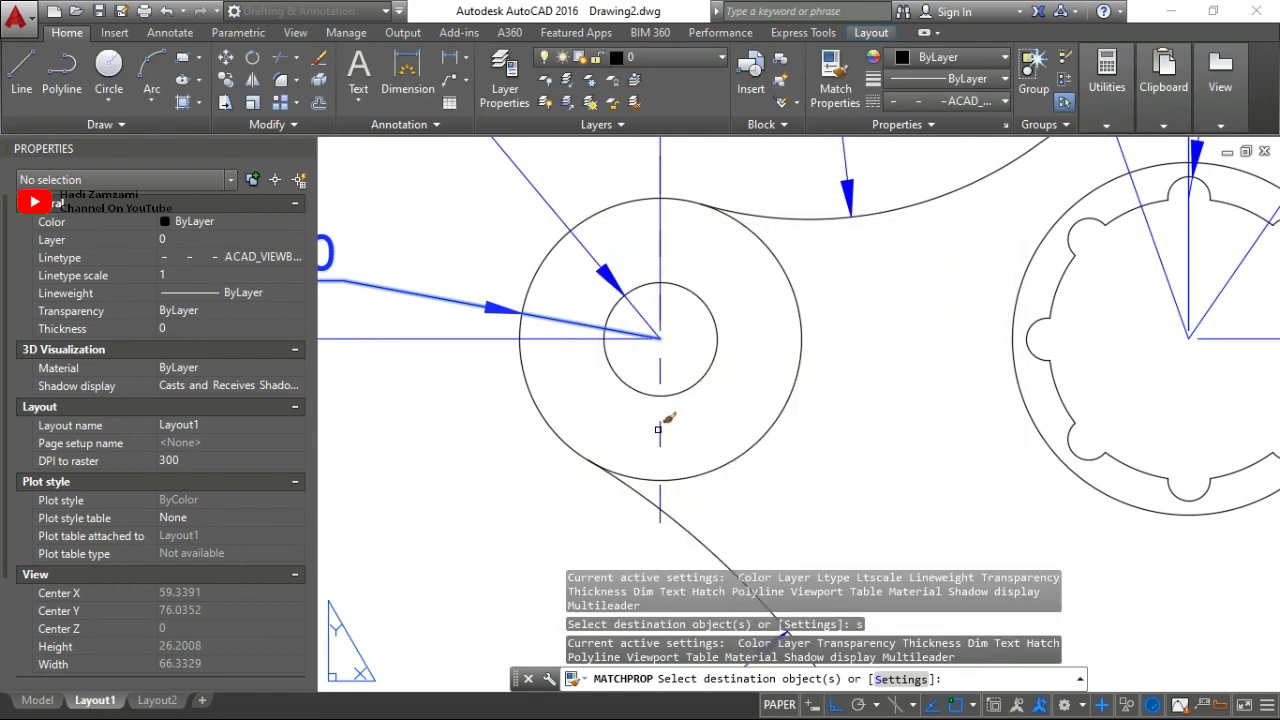
# Apply the leader's blue colour to the R20 hole's vertical centerline, keeping it dashed.
pyautogui.click(658, 429)
pyautogui.press('Return')
pyautogui.moveTo(658, 429); pyautogui.dragTo(679, 628, button='middle')
pyautogui.scroll(-1, 699, 490)
pyautogui.scroll(-3, 751, 471)
pyautogui.scroll(3, 784, 503)
pyautogui.scroll(-2, 740, 455)
pyautogui.scroll(-1, 705, 412)
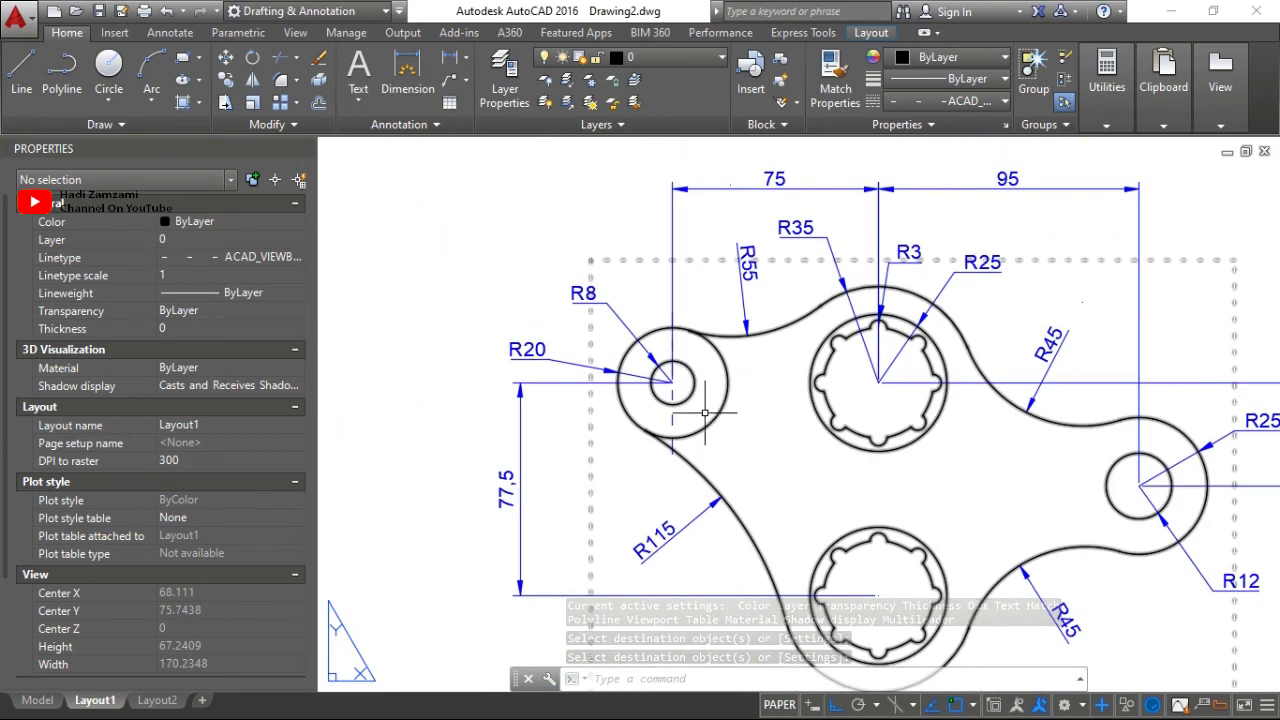
pyautogui.scroll(4, 705, 412)
pyautogui.scroll(-2, 623, 380)
pyautogui.scroll(-1, 677, 423)
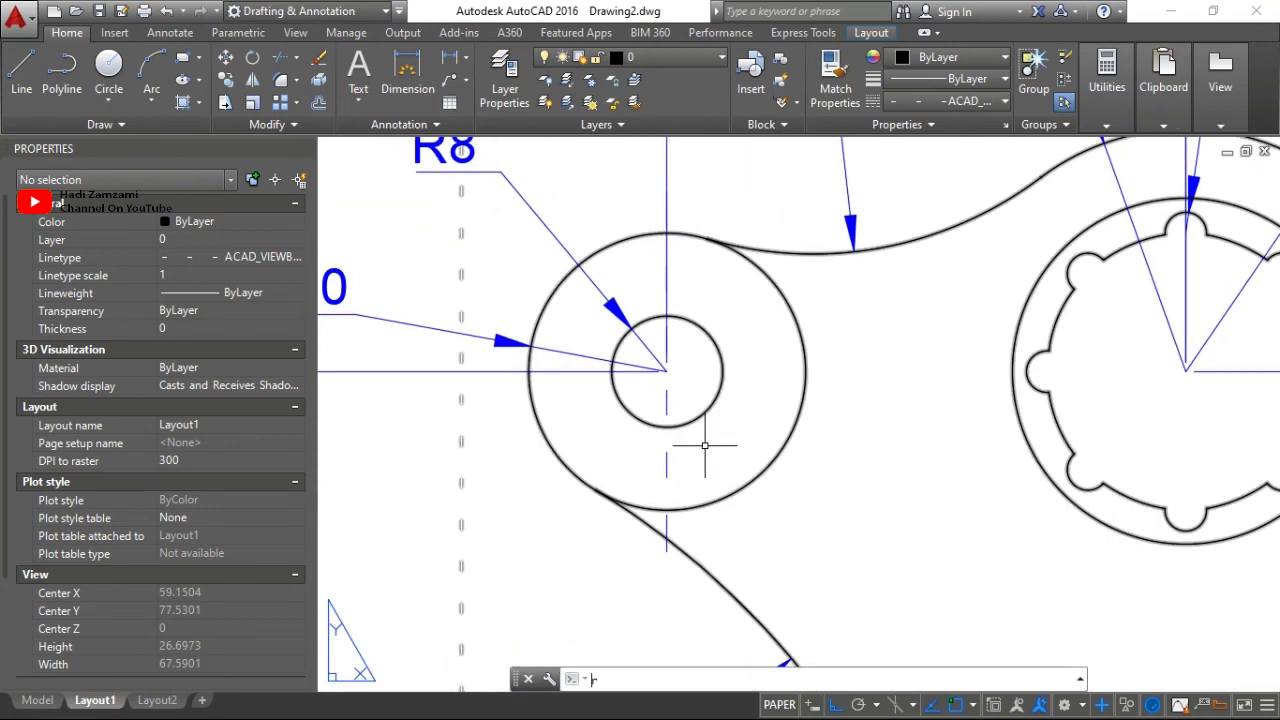
# Rotate a copy of the R20 hole's vertical centerline 90° about the hole centre.
pyautogui.write('ro')
pyautogui.press('Return')
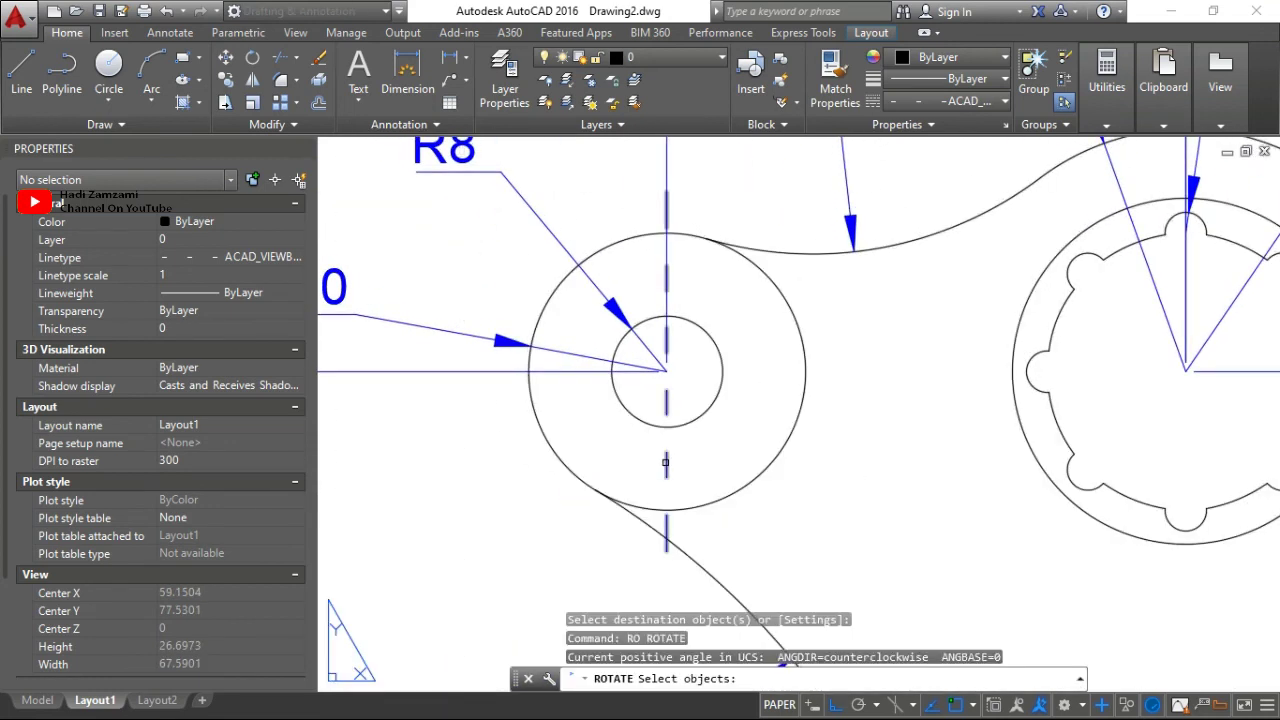
pyautogui.click(664, 462)
pyautogui.press('Return')
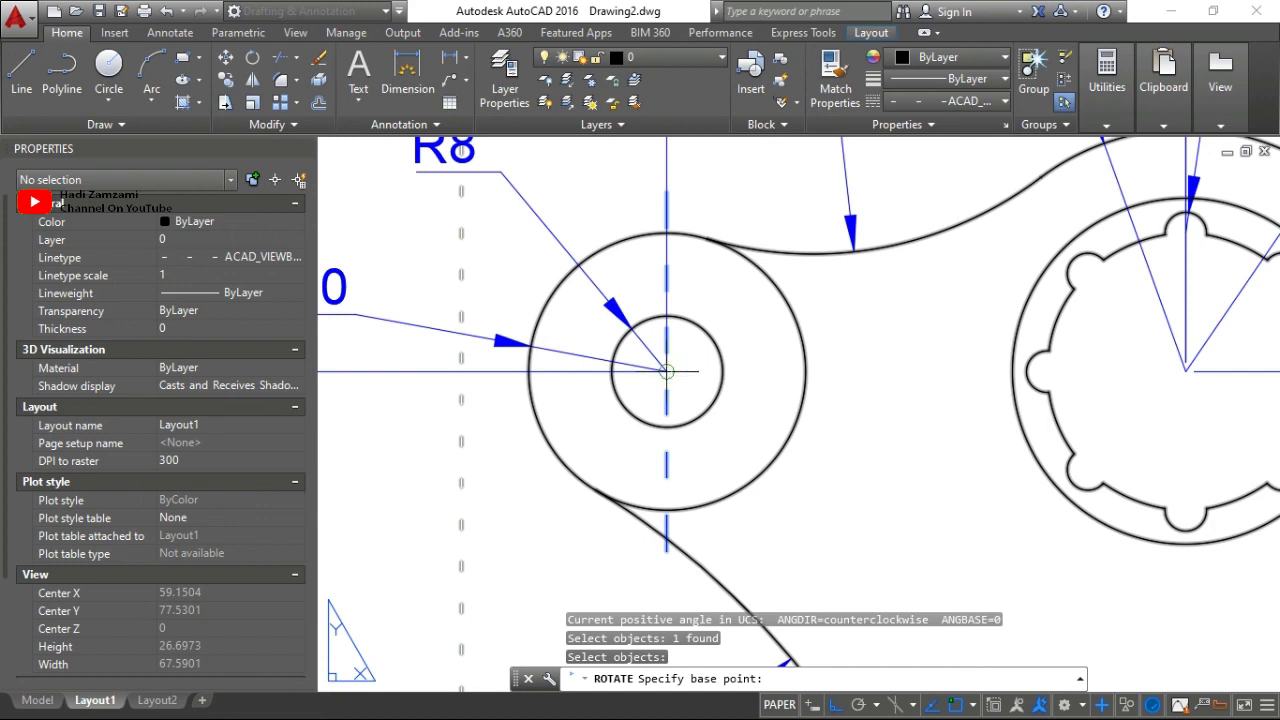
pyautogui.click(667, 371)
pyautogui.write('co')
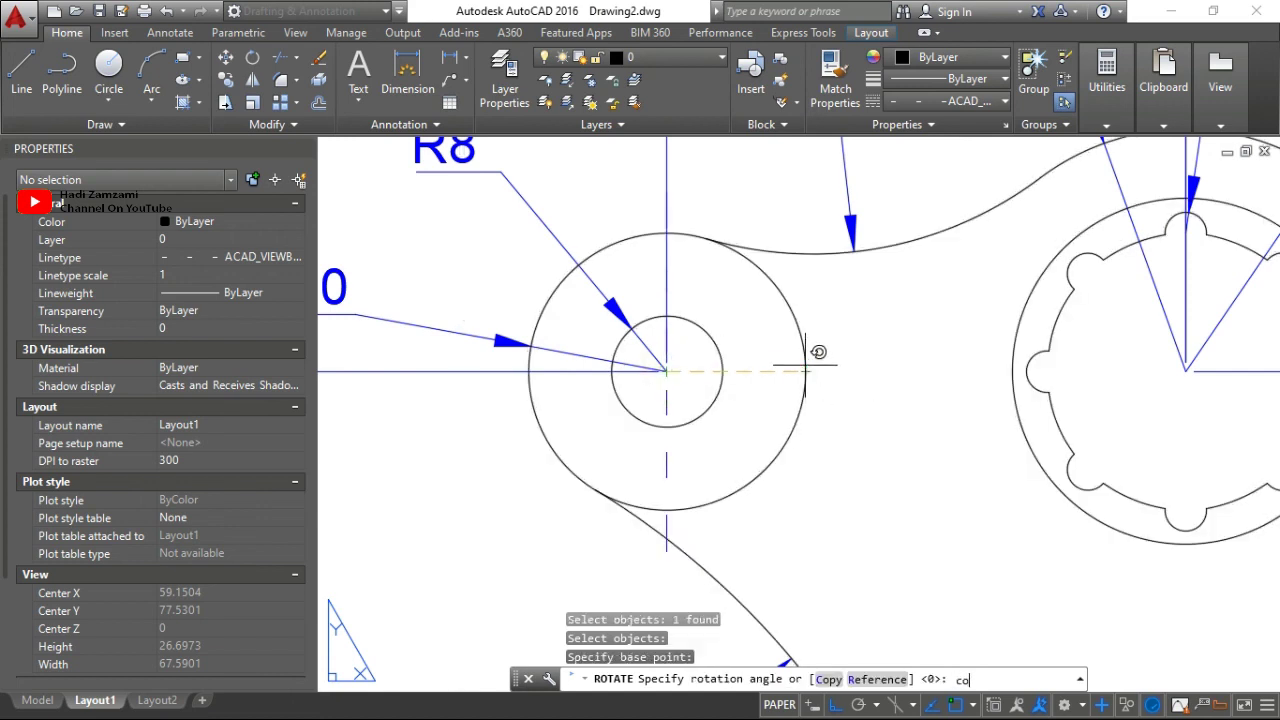
pyautogui.press('Return')
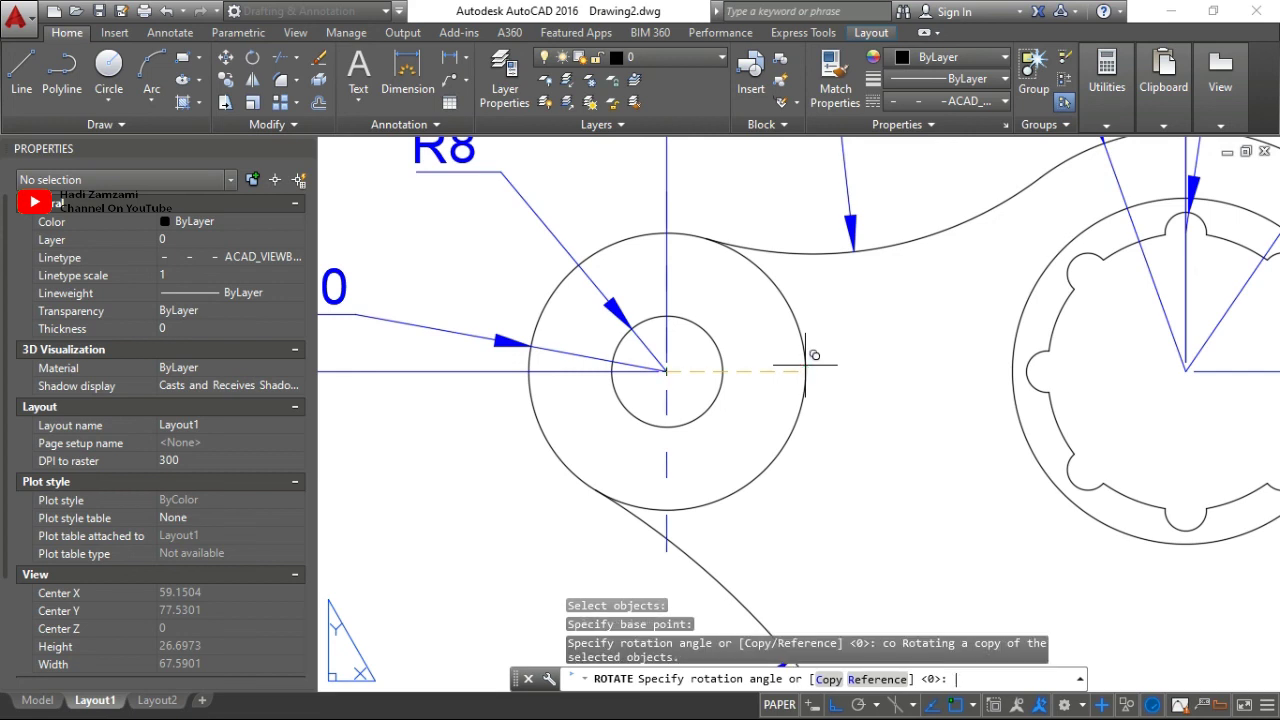
pyautogui.write('90')
pyautogui.press('Return')
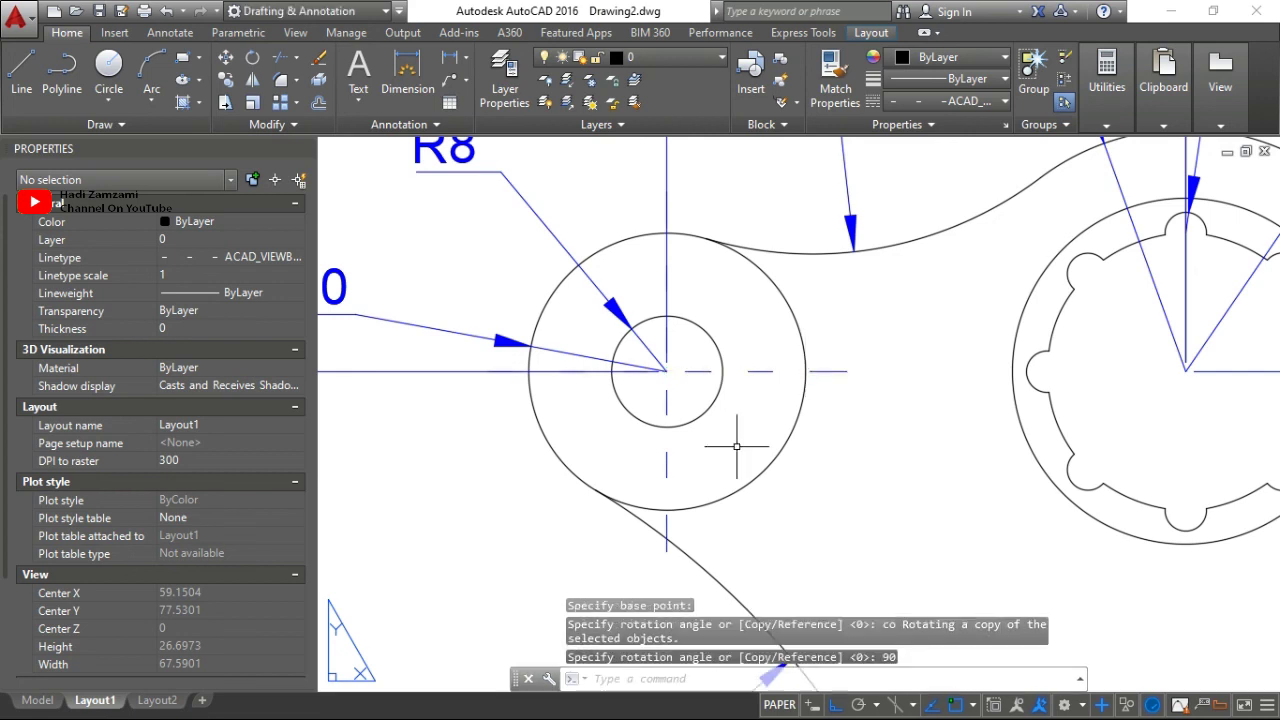
pyautogui.scroll(-2, 814, 355)
pyautogui.scroll(-1, 814, 355)
pyautogui.moveTo(830, 488); pyautogui.dragTo(746, 308, button='middle')
pyautogui.press('Escape')
pyautogui.press('Escape')
pyautogui.press('Escape')
pyautogui.write('c')
pyautogui.press('Return')
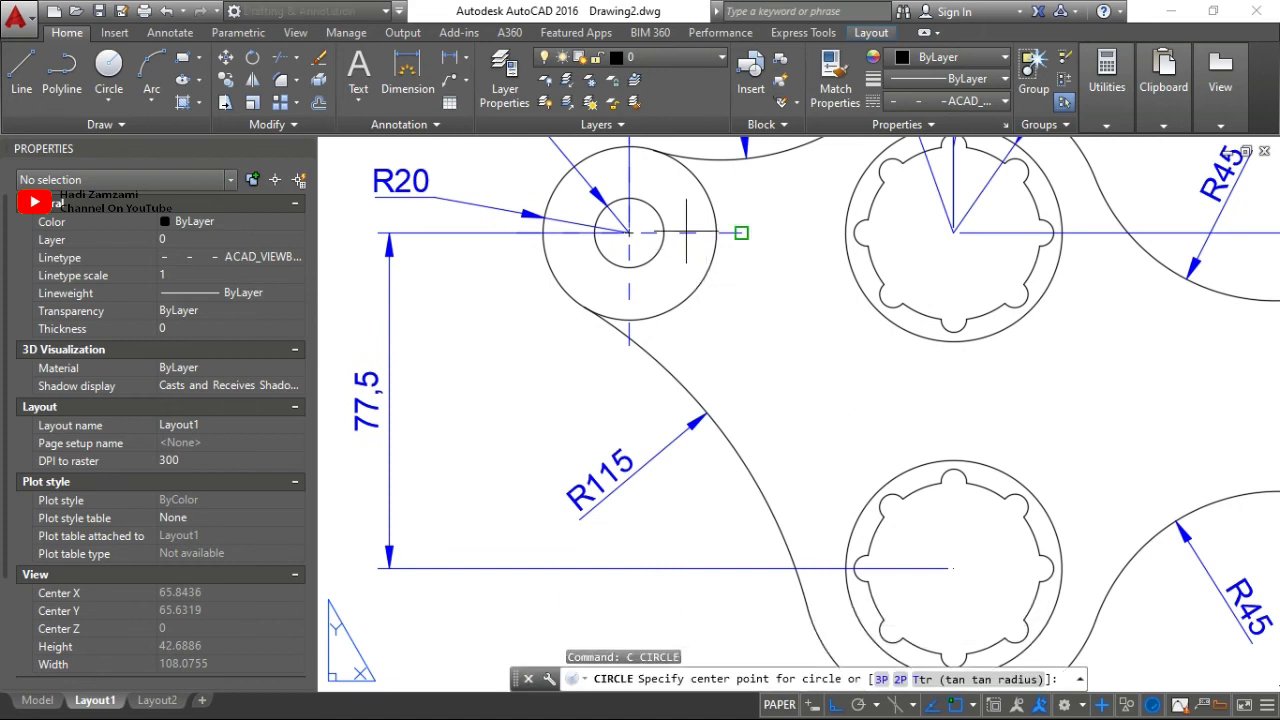
# Copy the small hole's horizontal and vertical centerlines, taking the hole centre as base point.
pyautogui.press('Escape')
pyautogui.press('Escape')
pyautogui.write('co')
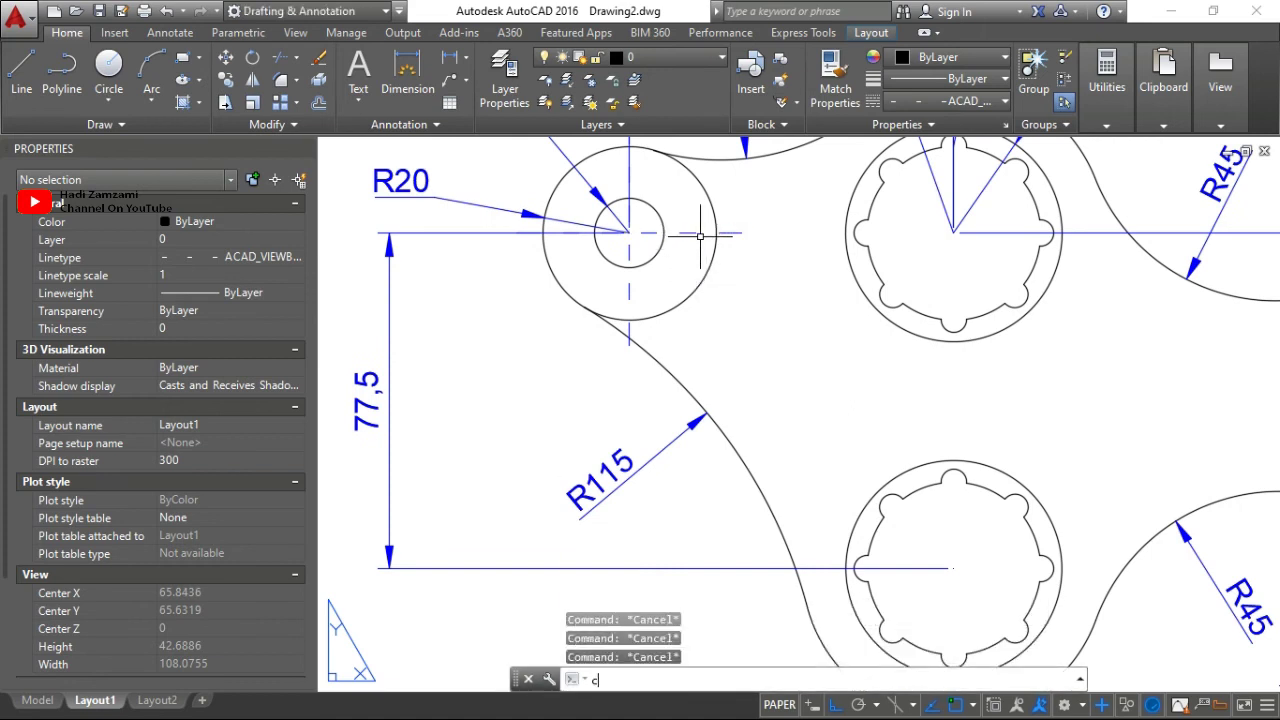
pyautogui.press('Return')
pyautogui.click(688, 232)
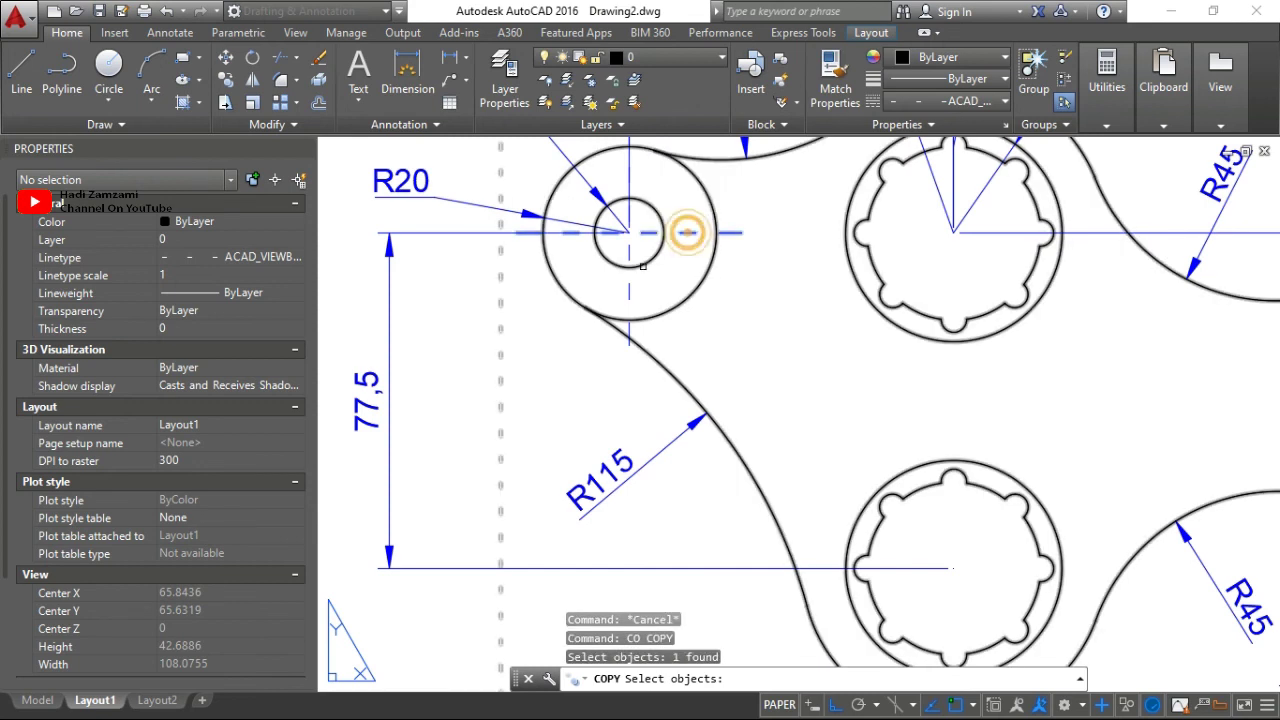
pyautogui.click(630, 284)
pyautogui.press('Return')
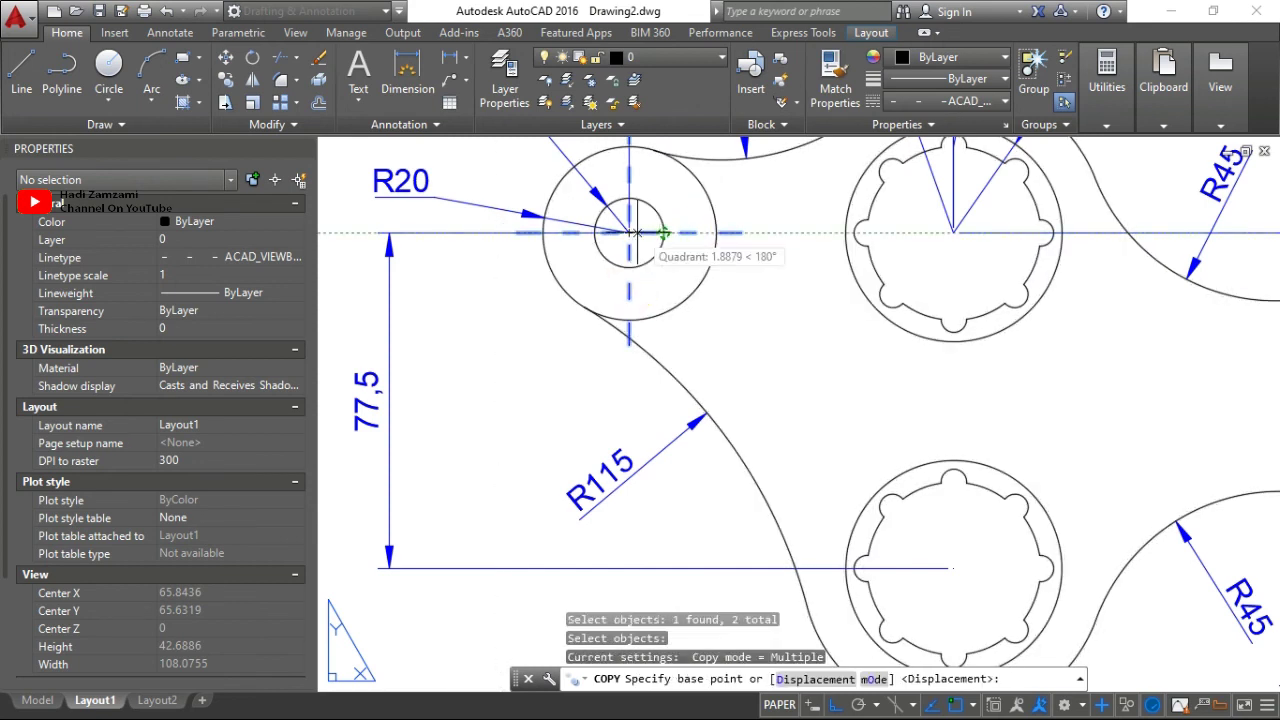
pyautogui.scroll(4, 630, 232)
pyautogui.moveTo(619, 212)
pyautogui.mouseDown(button='middle')
pyautogui.moveTo(634, 250)
pyautogui.moveTo(748, 387)
pyautogui.mouseUp(button='middle')
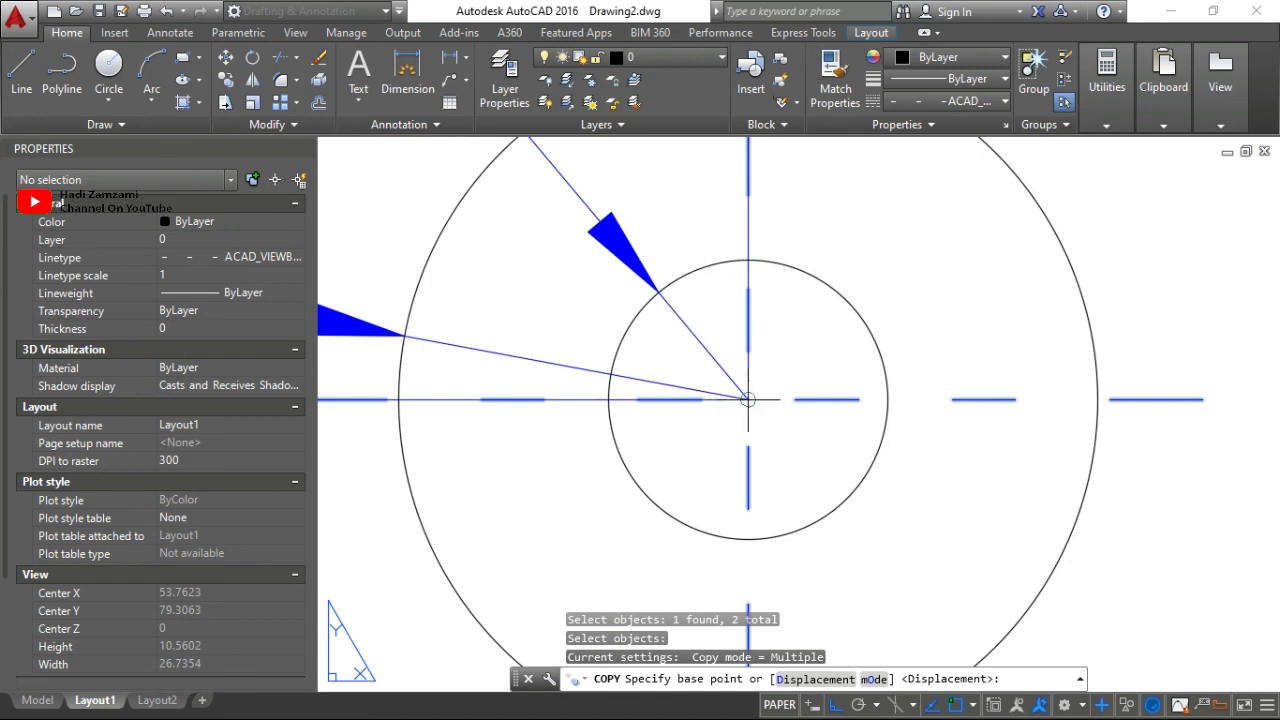
pyautogui.click(748, 399)
pyautogui.scroll(-3, 790, 410)
pyautogui.scroll(-2, 790, 400)
pyautogui.scroll(3, 780, 330)
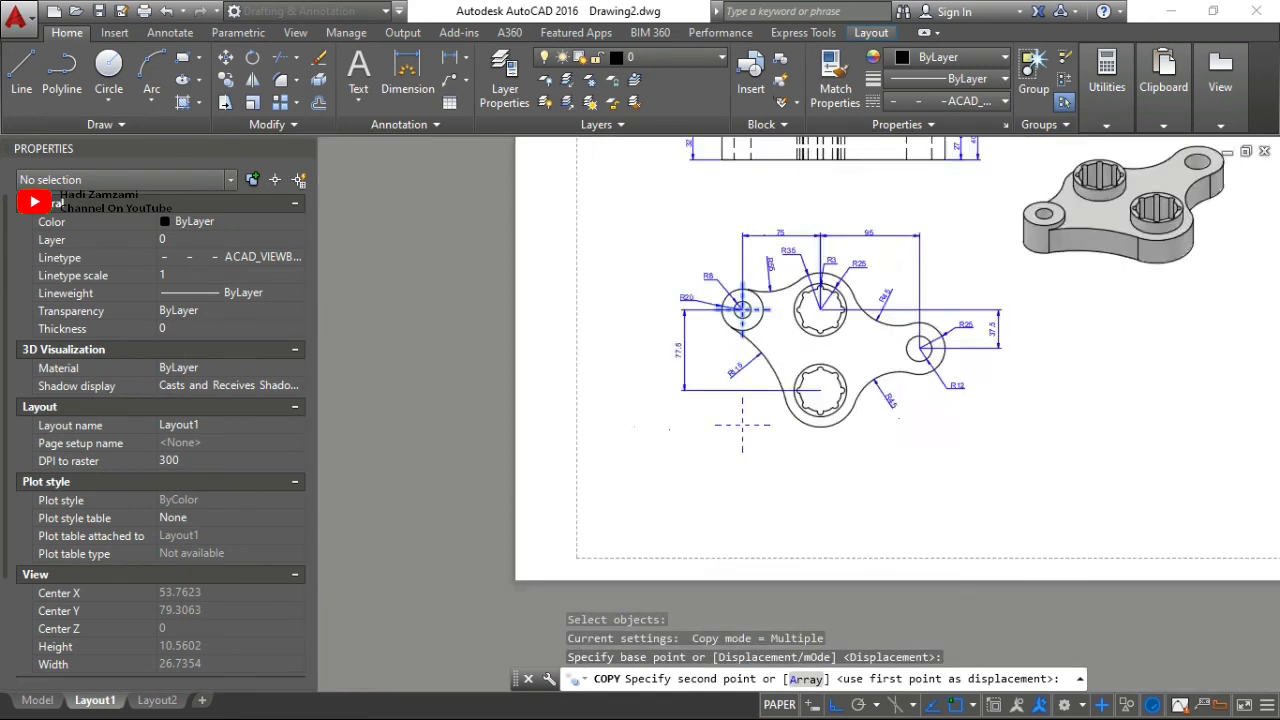
pyautogui.scroll(3, 802, 332)
# Place the centerline pair on the lower splined hole and, with Ortho off, the right-hand hole centre.
pyautogui.click(777, 274)
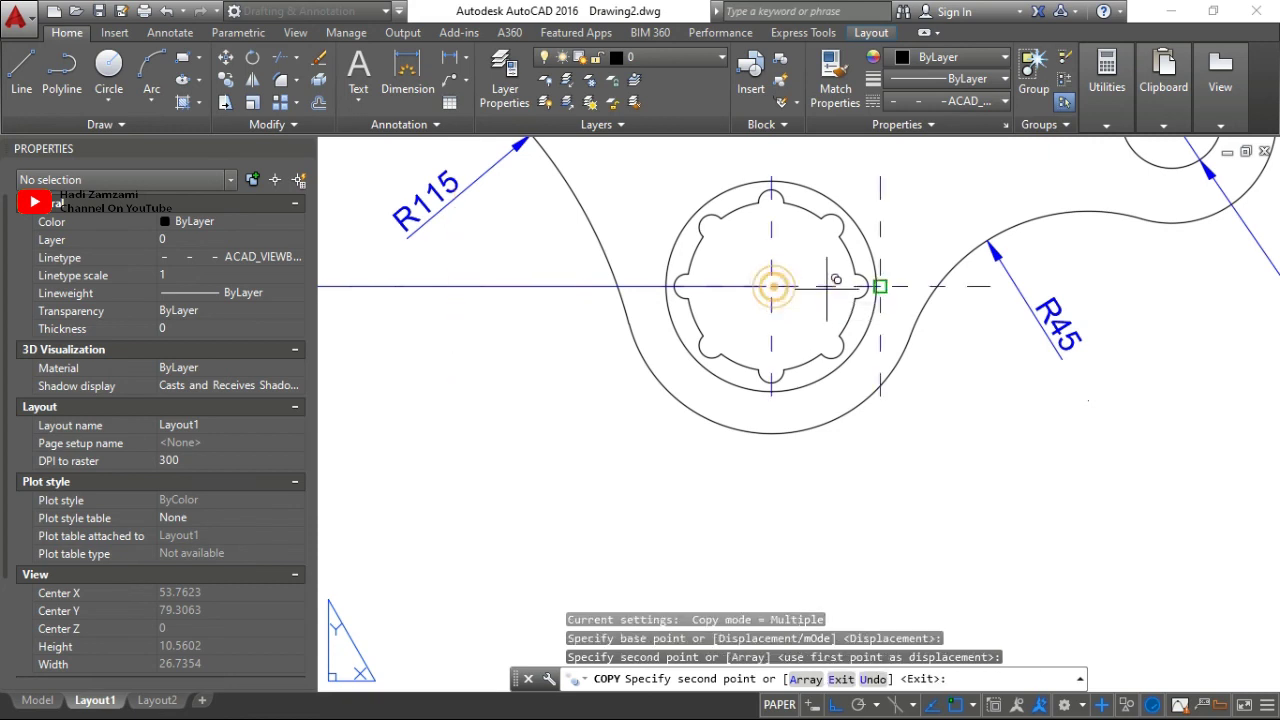
pyautogui.scroll(-3, 831, 323)
pyautogui.moveTo(831, 323); pyautogui.dragTo(777, 378, button='middle')
pyautogui.press('F8')
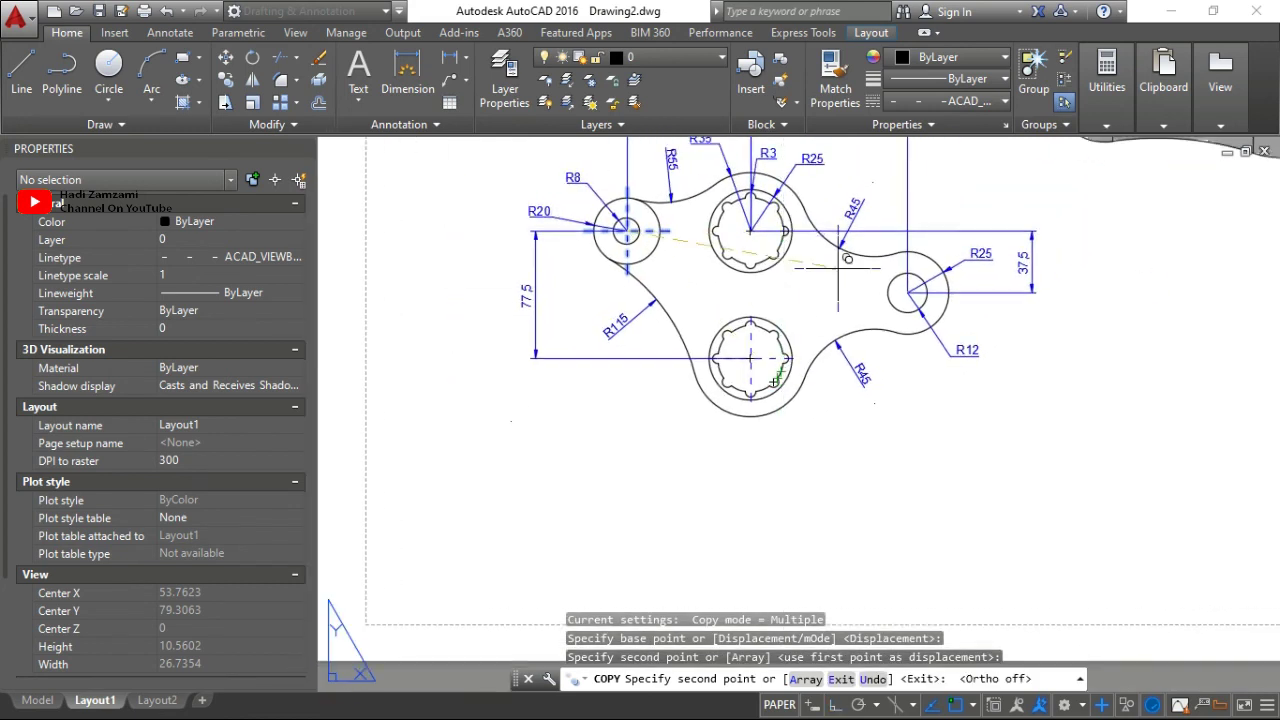
pyautogui.scroll(5, 899, 297)
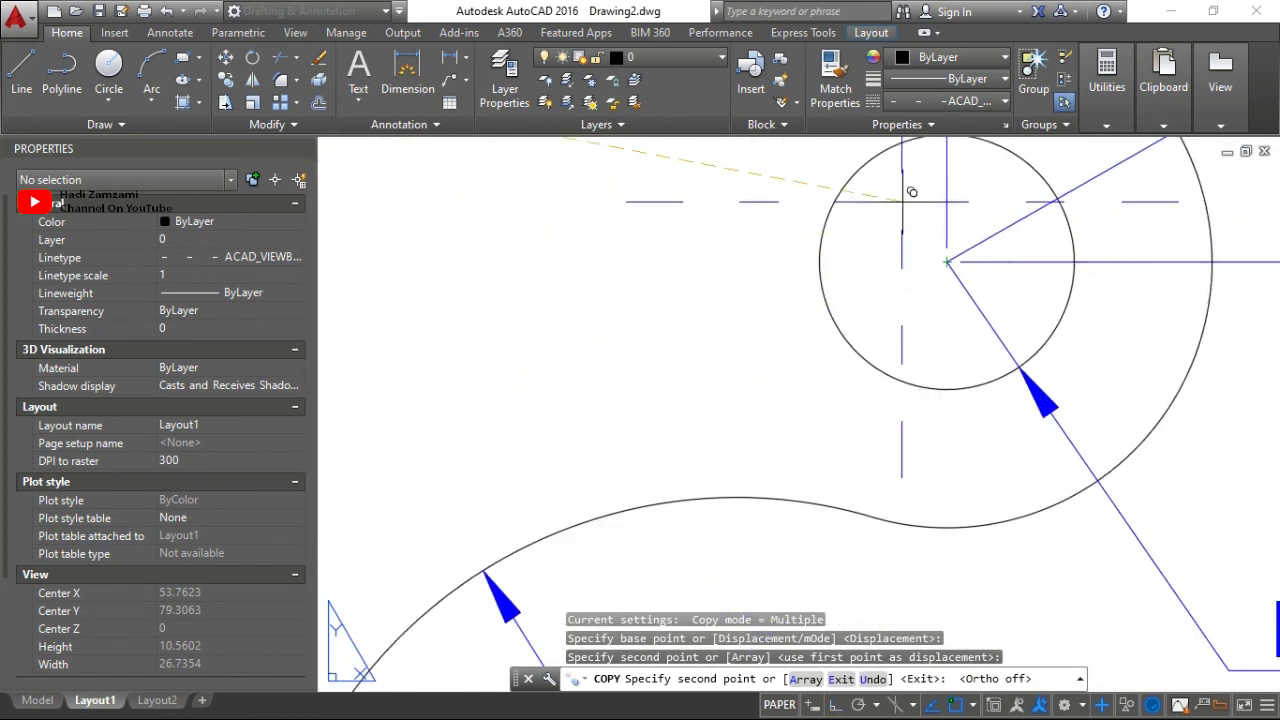
pyautogui.write('cen')
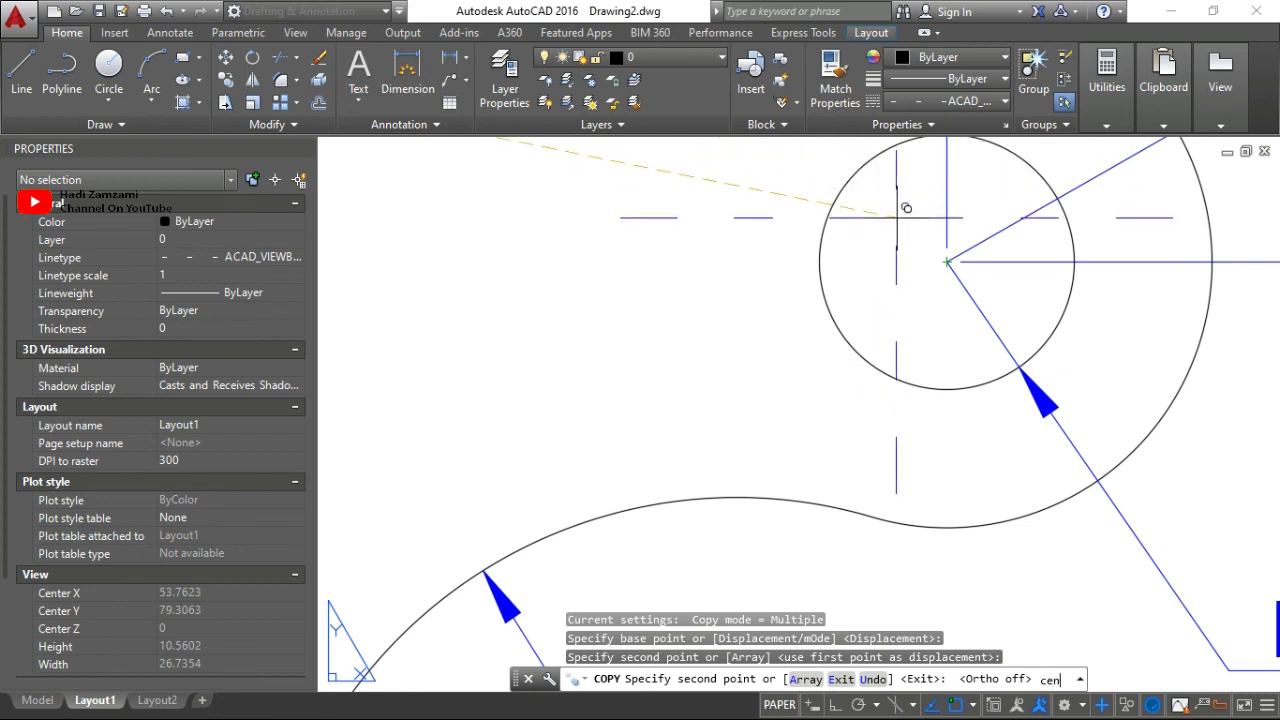
pyautogui.press('Return')
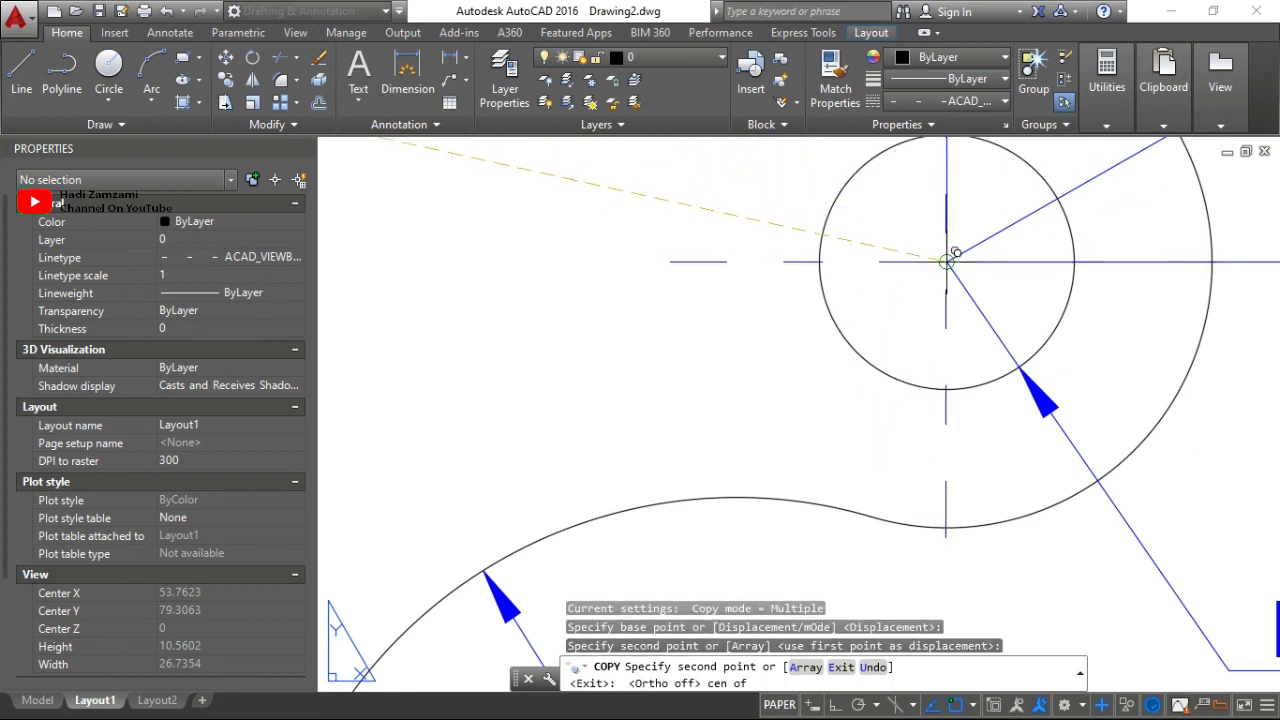
pyautogui.click(948, 260)
pyautogui.scroll(-3, 948, 260)
pyautogui.scroll(-2, 900, 300)
pyautogui.scroll(3, 860, 390)
pyautogui.scroll(2, 900, 410)
pyautogui.scroll(1, 903, 415)
pyautogui.scroll(-4, 940, 400)
pyautogui.scroll(1, 921, 347)
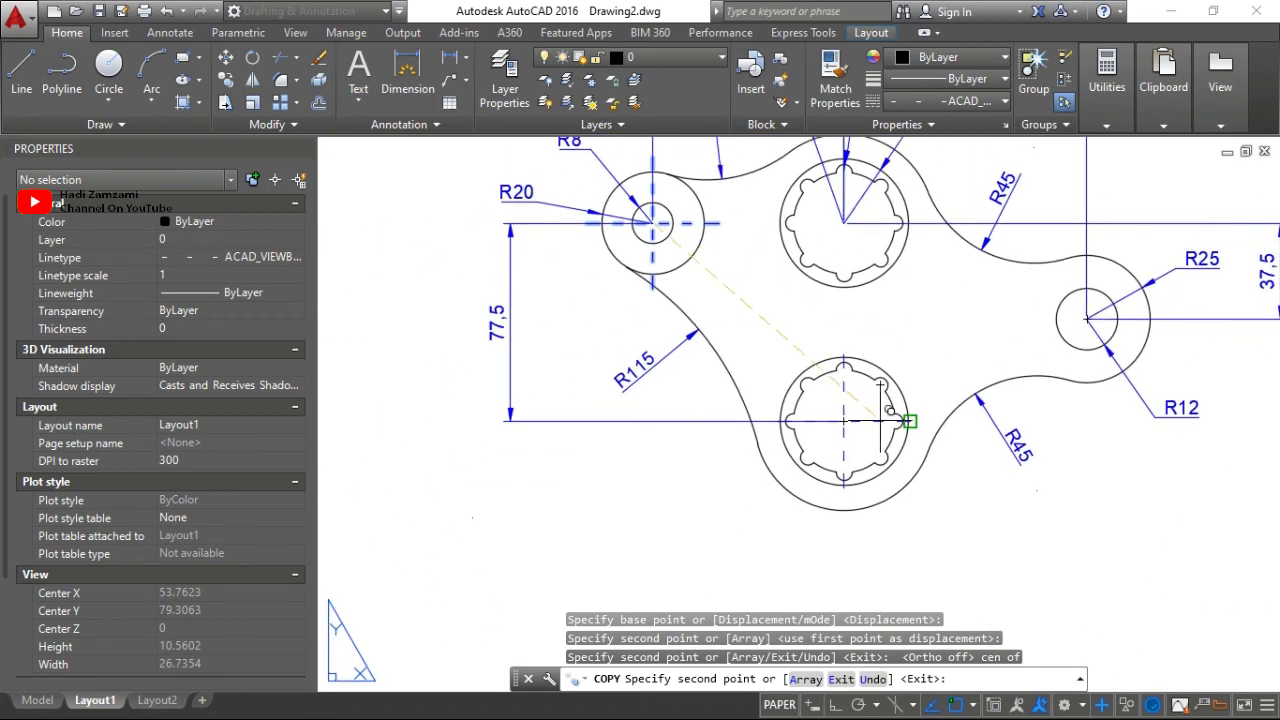
pyautogui.press('Escape')
pyautogui.press('Escape')
pyautogui.press('Escape')
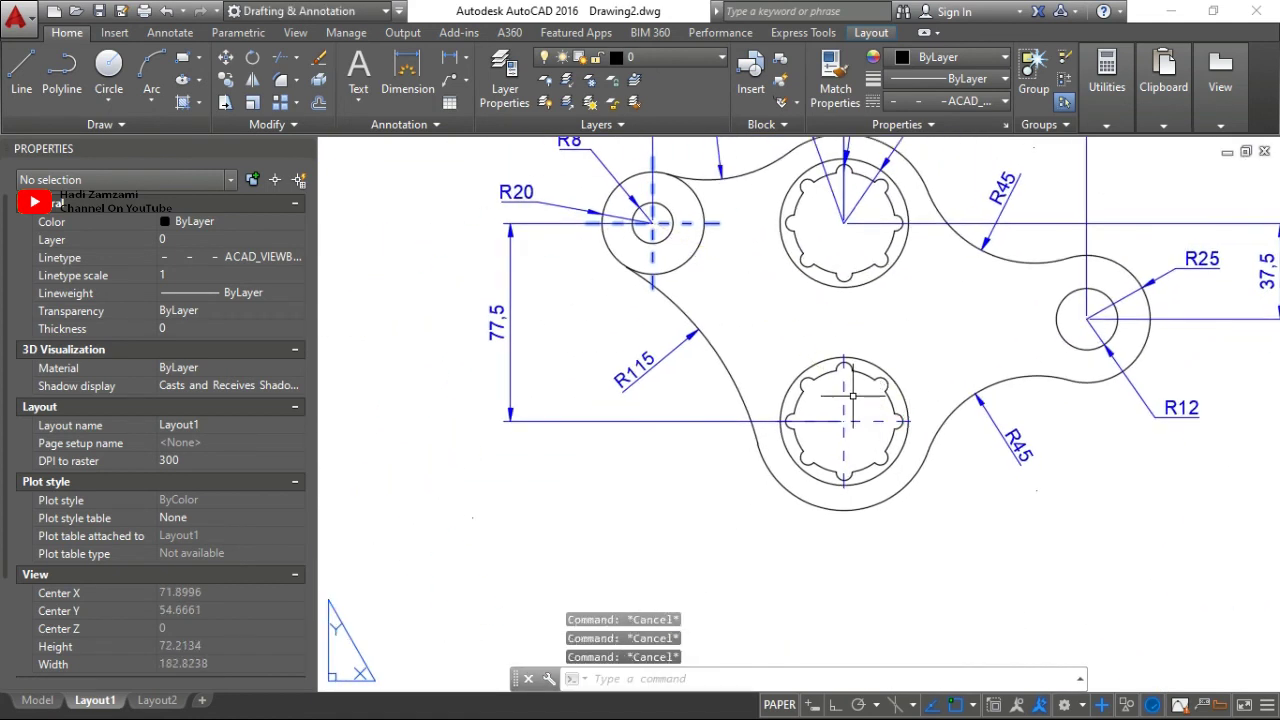
# Copy the splined hole's centreline pair onto the R12 hole and upper splined hole centres.
pyautogui.write('co')
pyautogui.press('Return')
pyautogui.scroll(4, 853, 396)
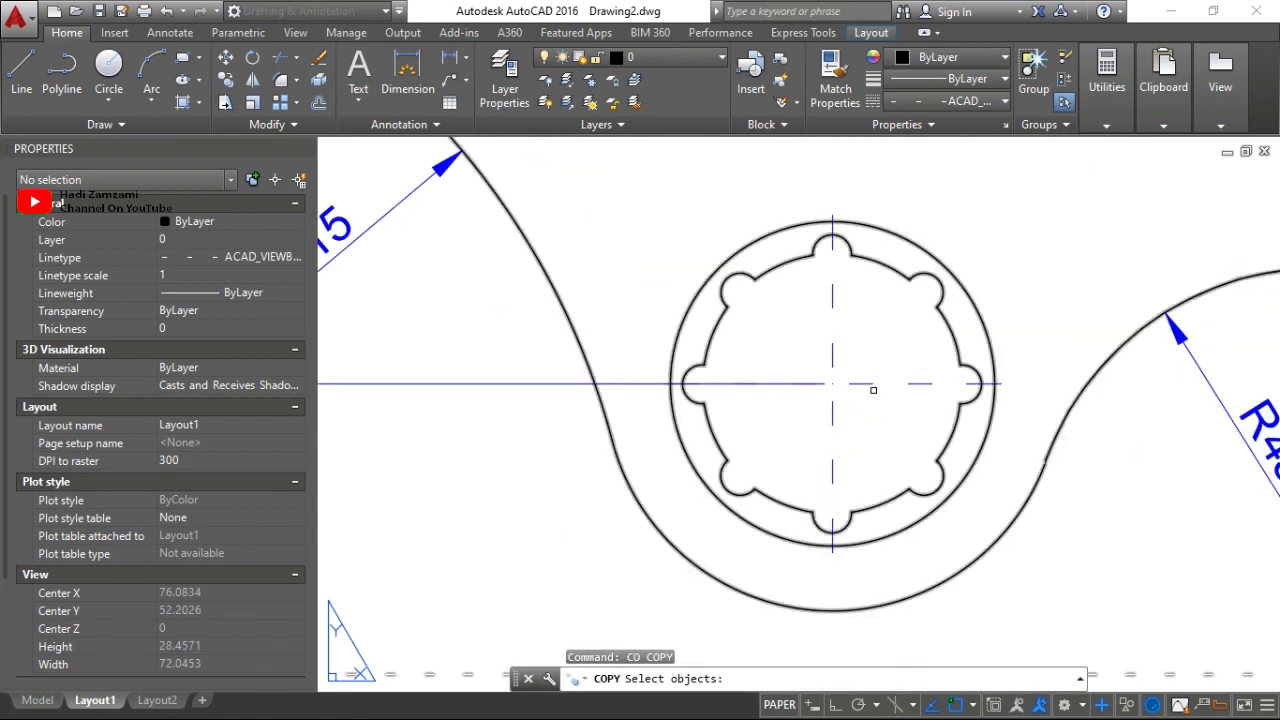
pyautogui.click(861, 383)
pyautogui.click(832, 365)
pyautogui.press('Return')
pyautogui.write('cen')
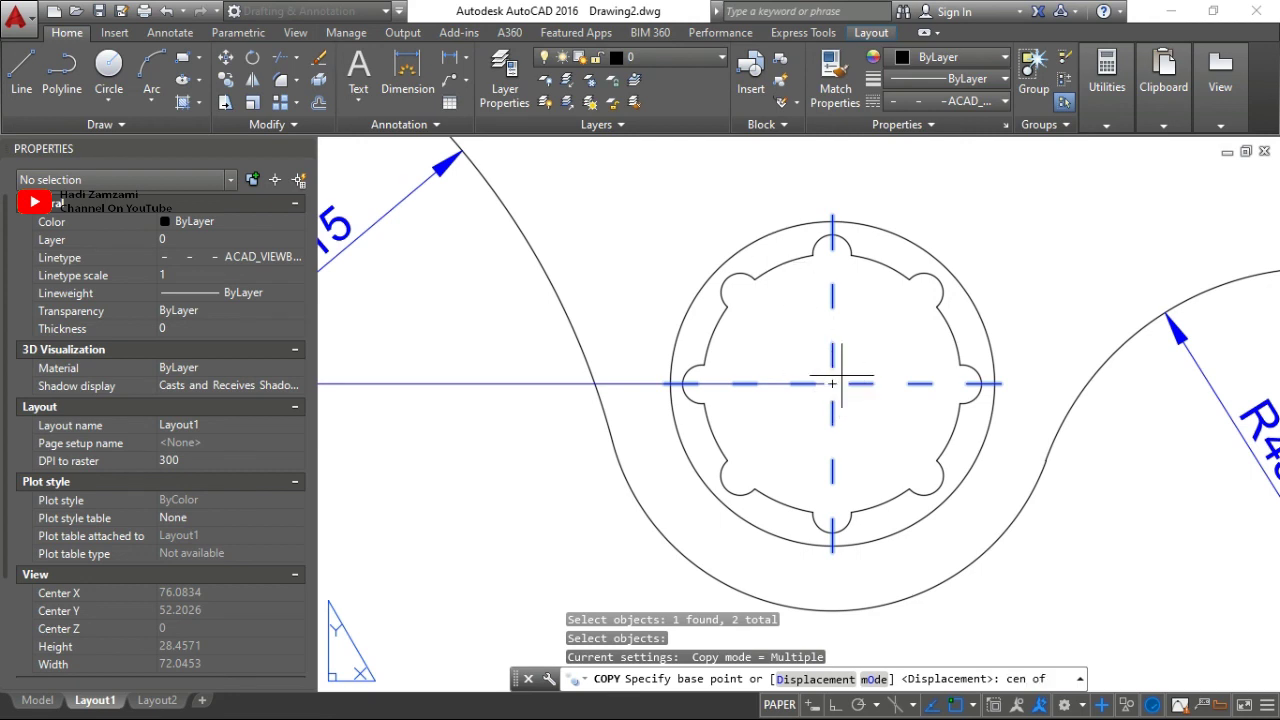
pyautogui.click(832, 383)
pyautogui.scroll(-4, 832, 383)
pyautogui.moveTo(1150, 250); pyautogui.dragTo(600, 464, button='middle')
pyautogui.scroll(2, 1022, 348)
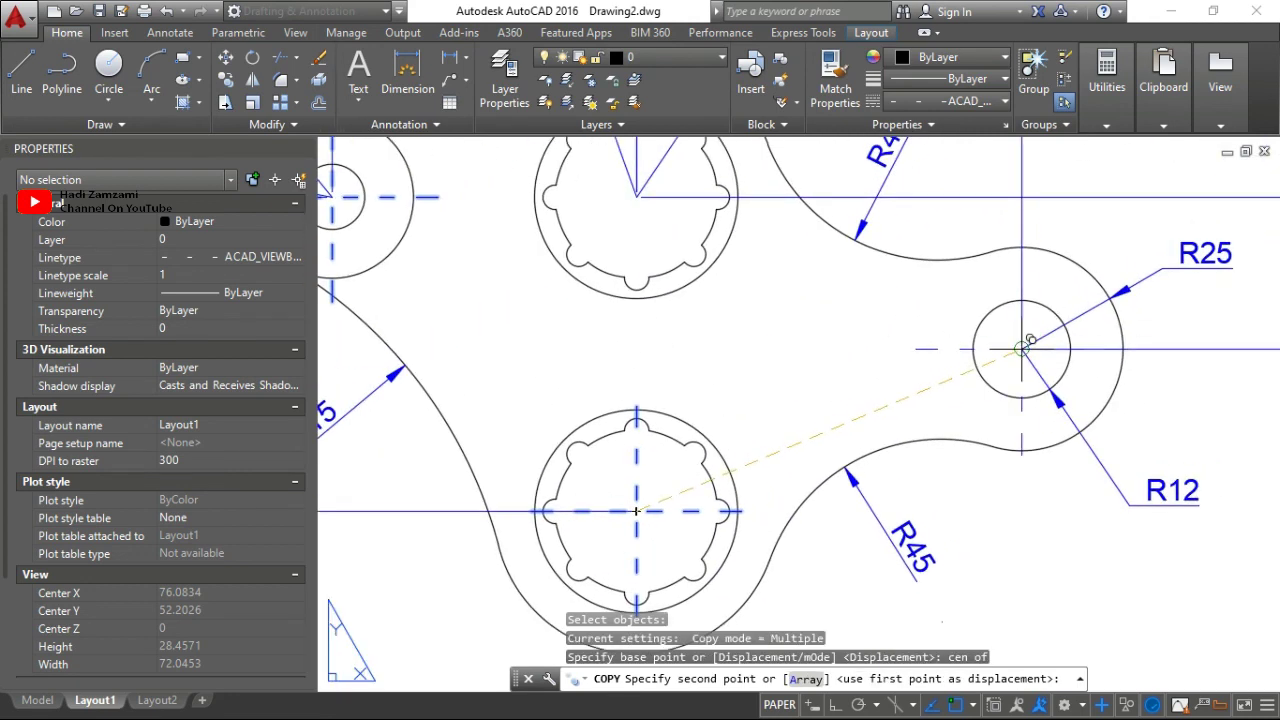
pyautogui.click(1022, 348)
pyautogui.moveTo(693, 253); pyautogui.dragTo(828, 421, button='middle')
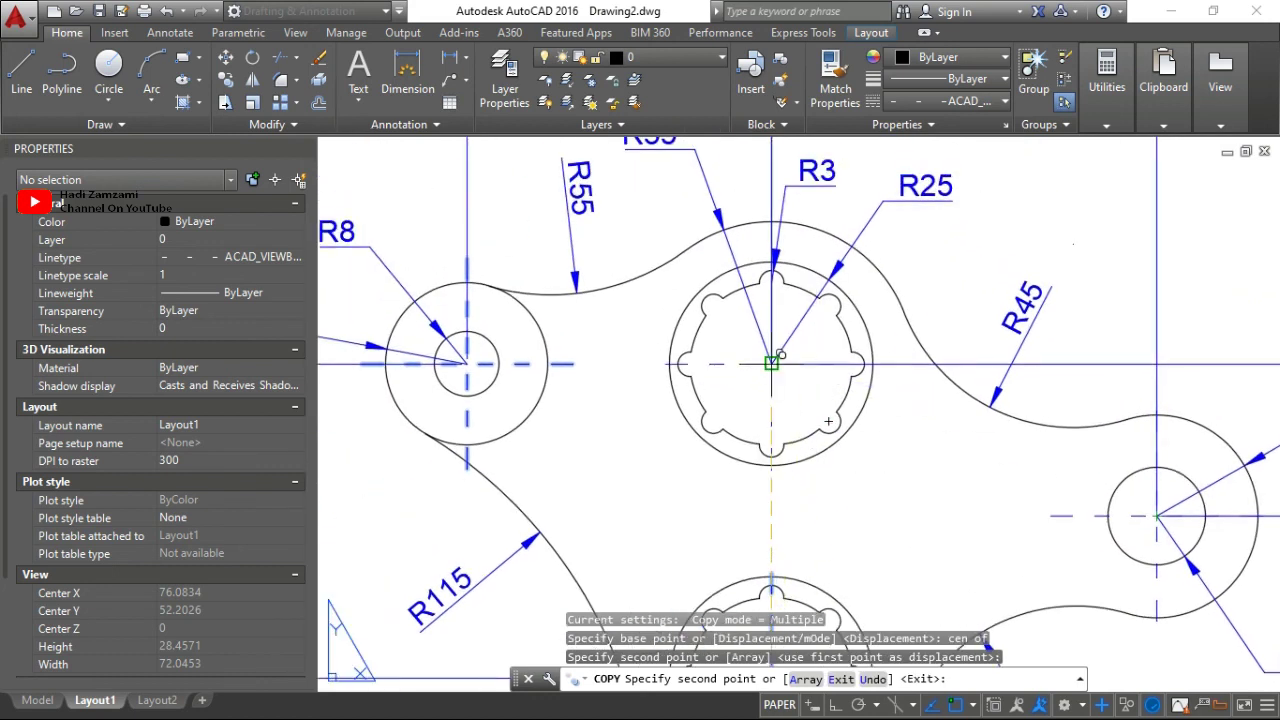
pyautogui.click(771, 363)
pyautogui.press('Escape')
pyautogui.moveTo(759, 626); pyautogui.dragTo(810, 415, button='middle')
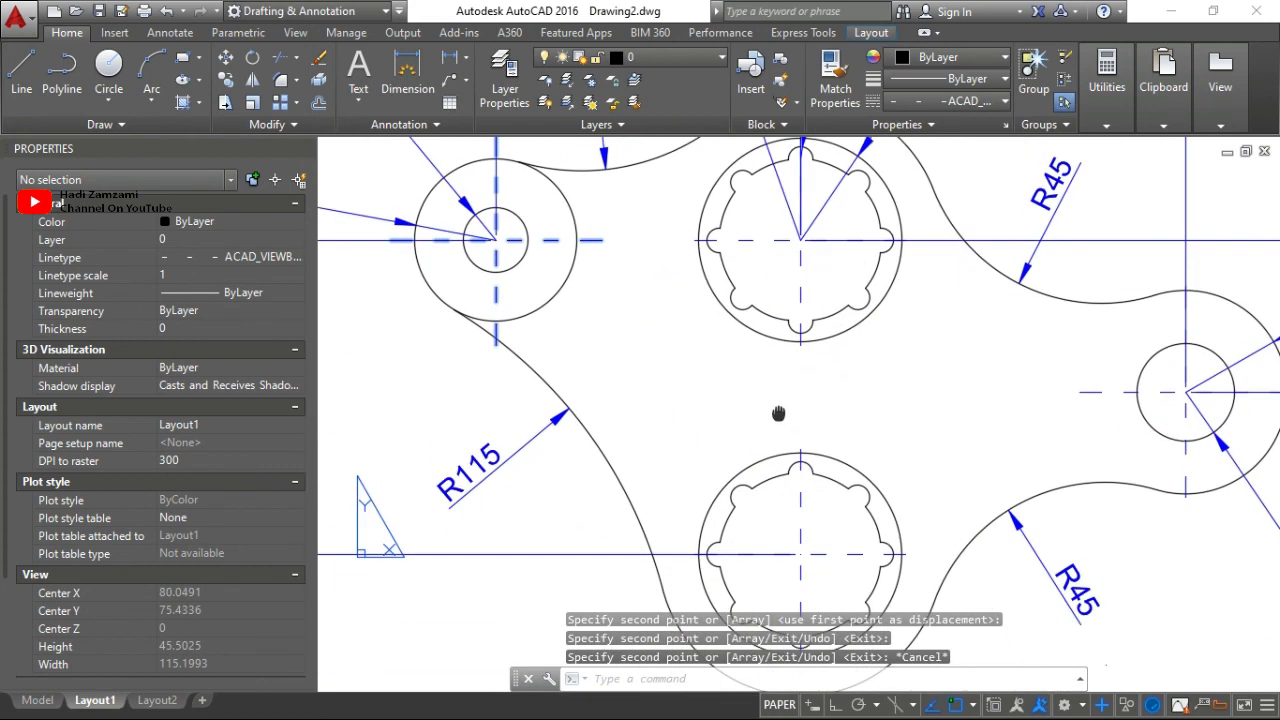
pyautogui.scroll(4, 913, 483)
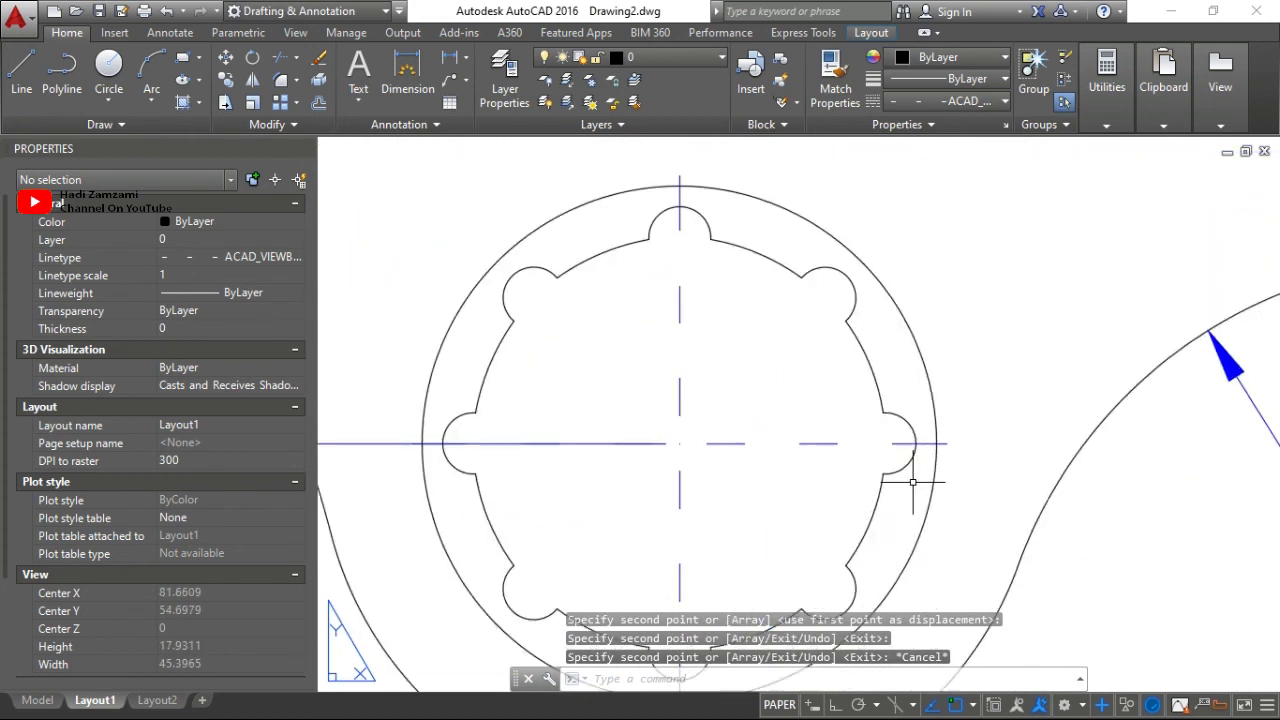
# Extend the first splined hole's horizontal centreline right end by 1 unit.
pyautogui.click(946, 443)
pyautogui.click(946, 443)
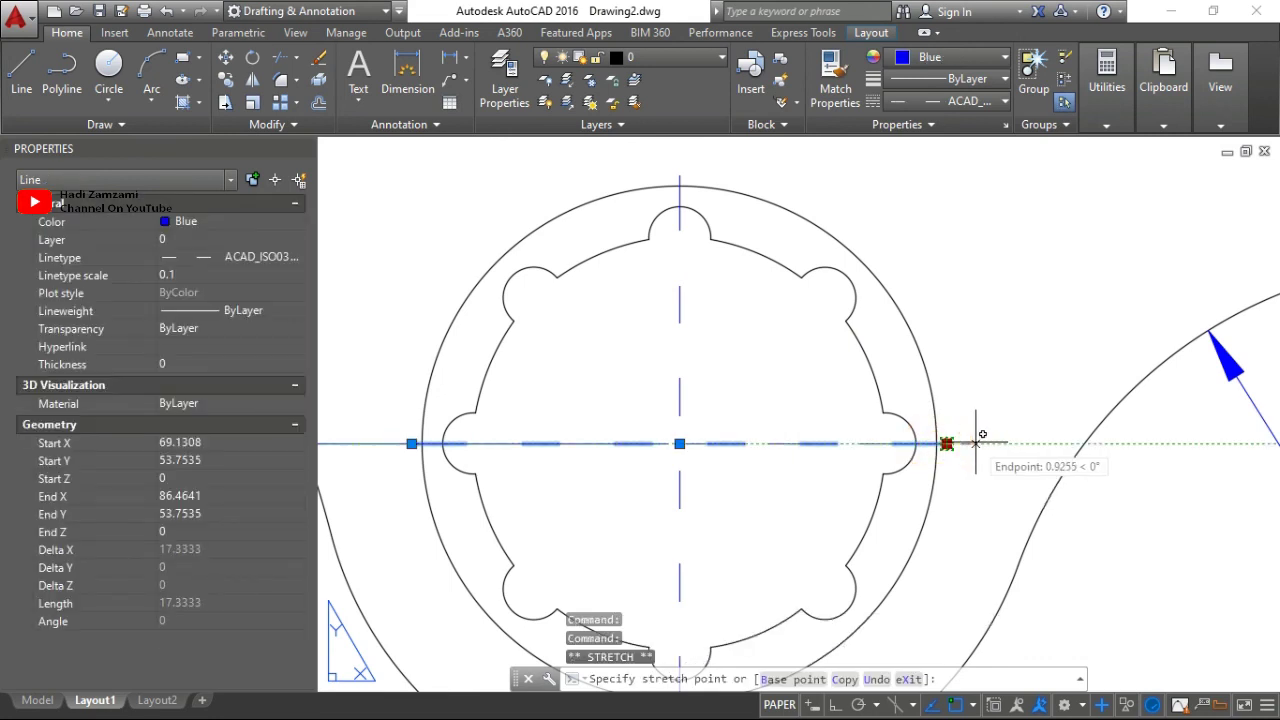
pyautogui.write('1')
pyautogui.press('Return')
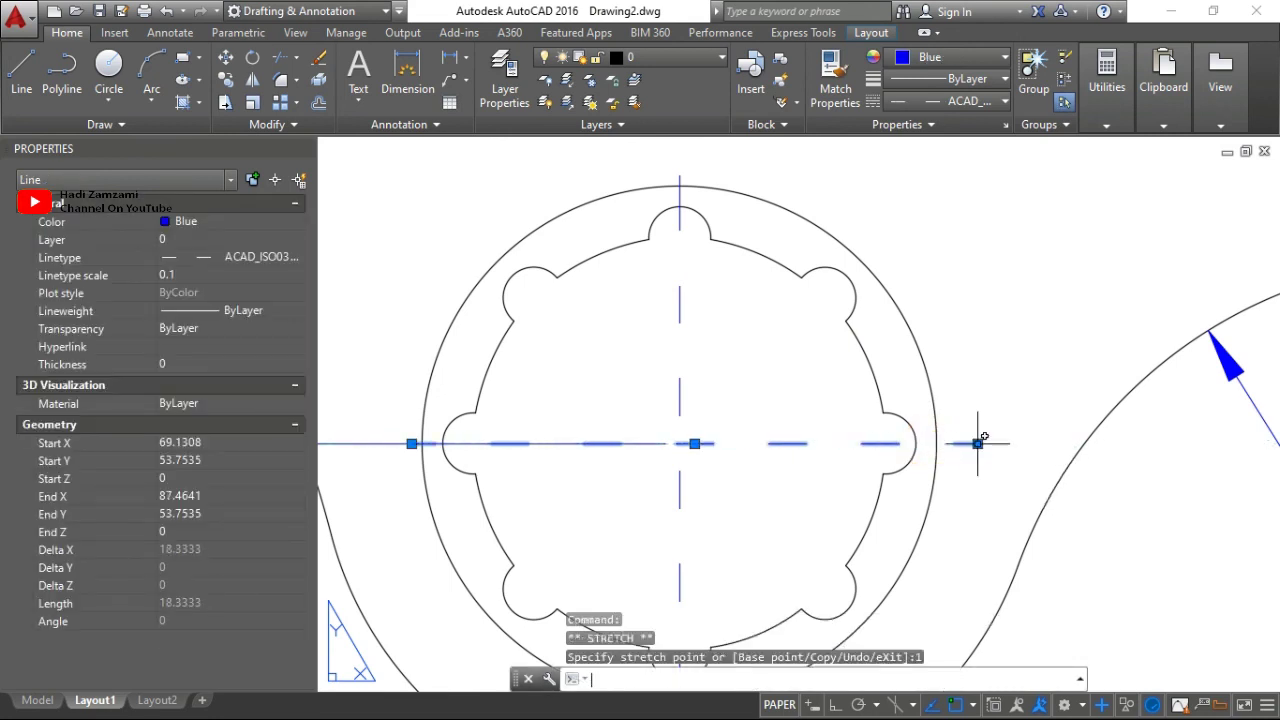
pyautogui.click(411, 443)
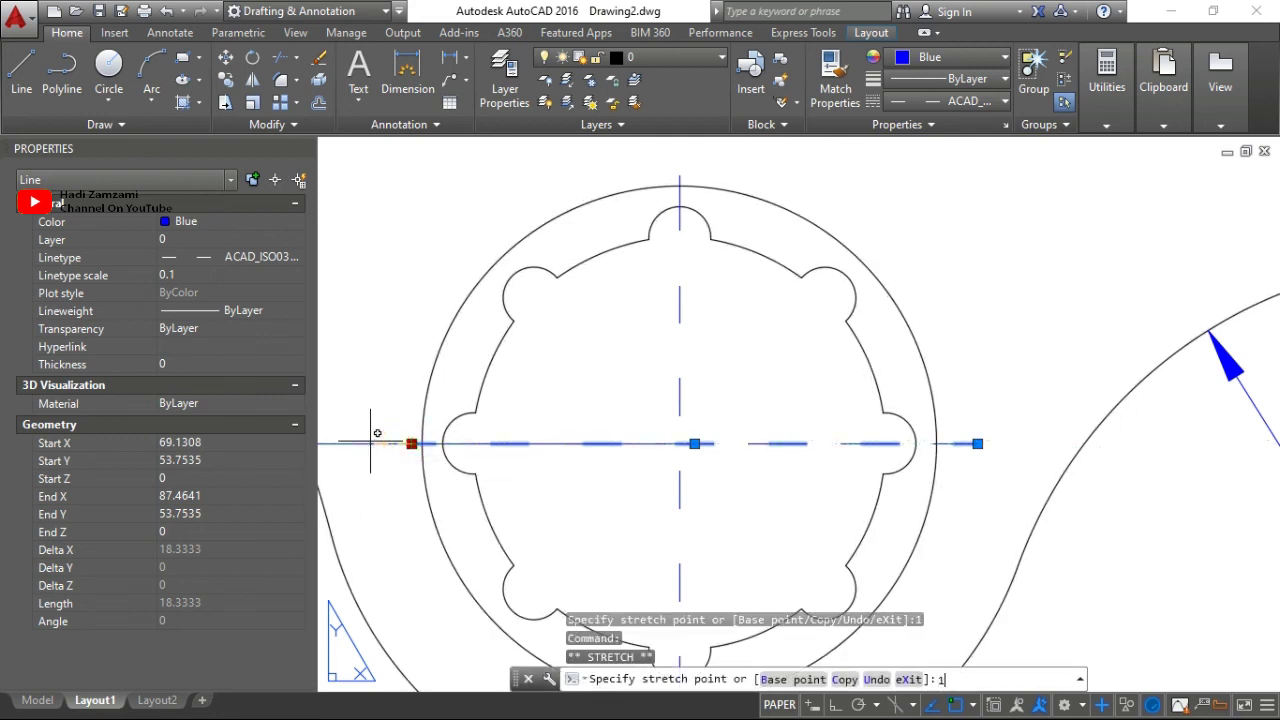
pyautogui.press('Escape')
pyautogui.press('Escape')
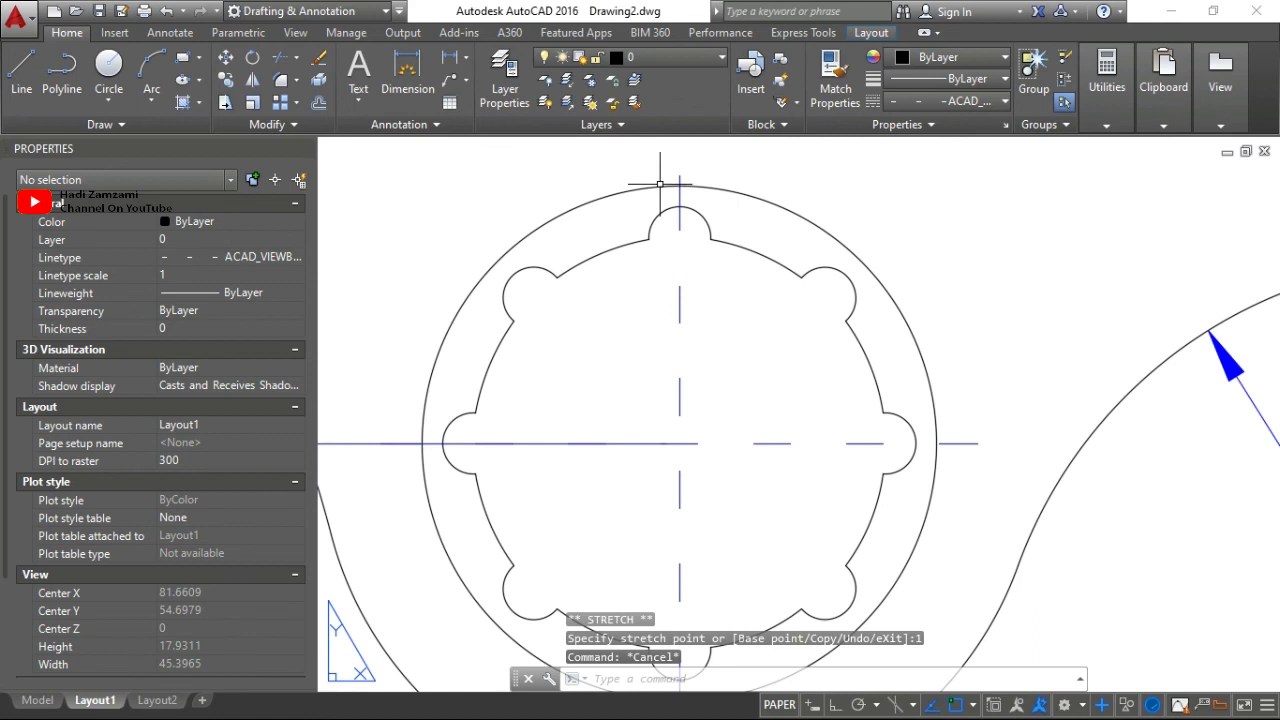
# Extend that hole's vertical centreline by 1 unit at both top and bottom.
pyautogui.click(680, 200)
pyautogui.click(680, 175)
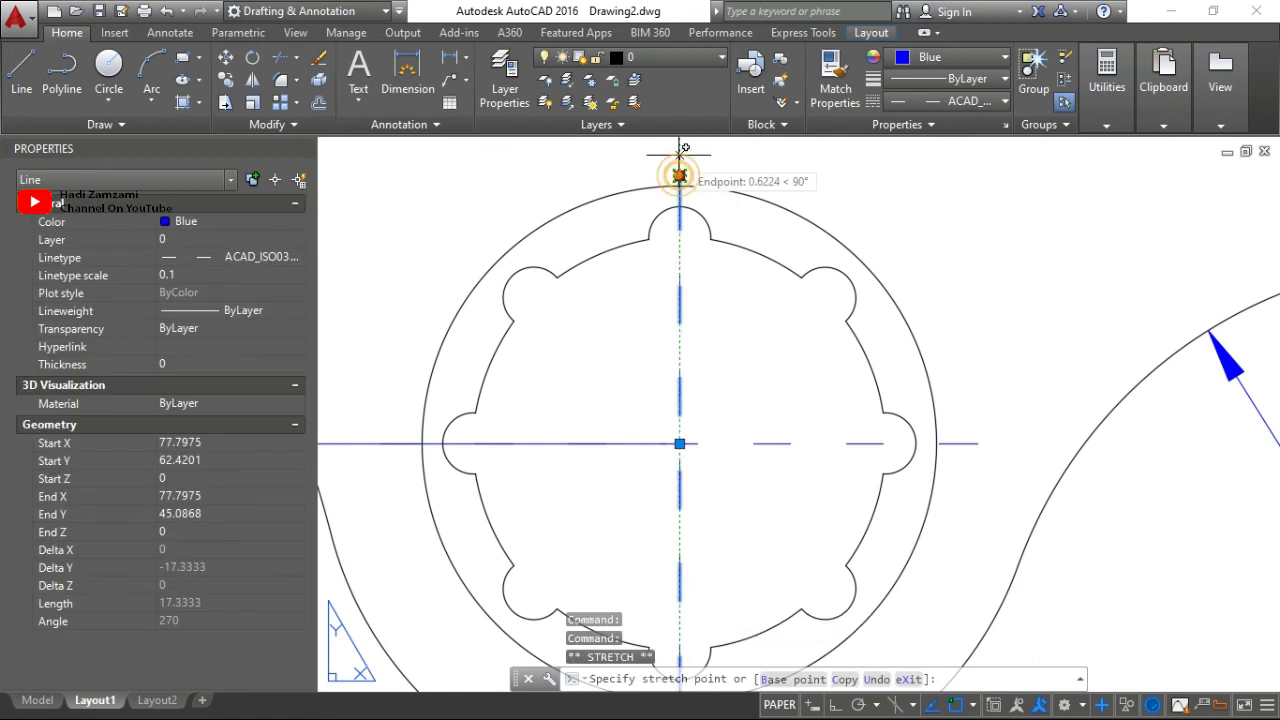
pyautogui.write('1')
pyautogui.press('Return')
pyautogui.scroll(-4, 691, 300)
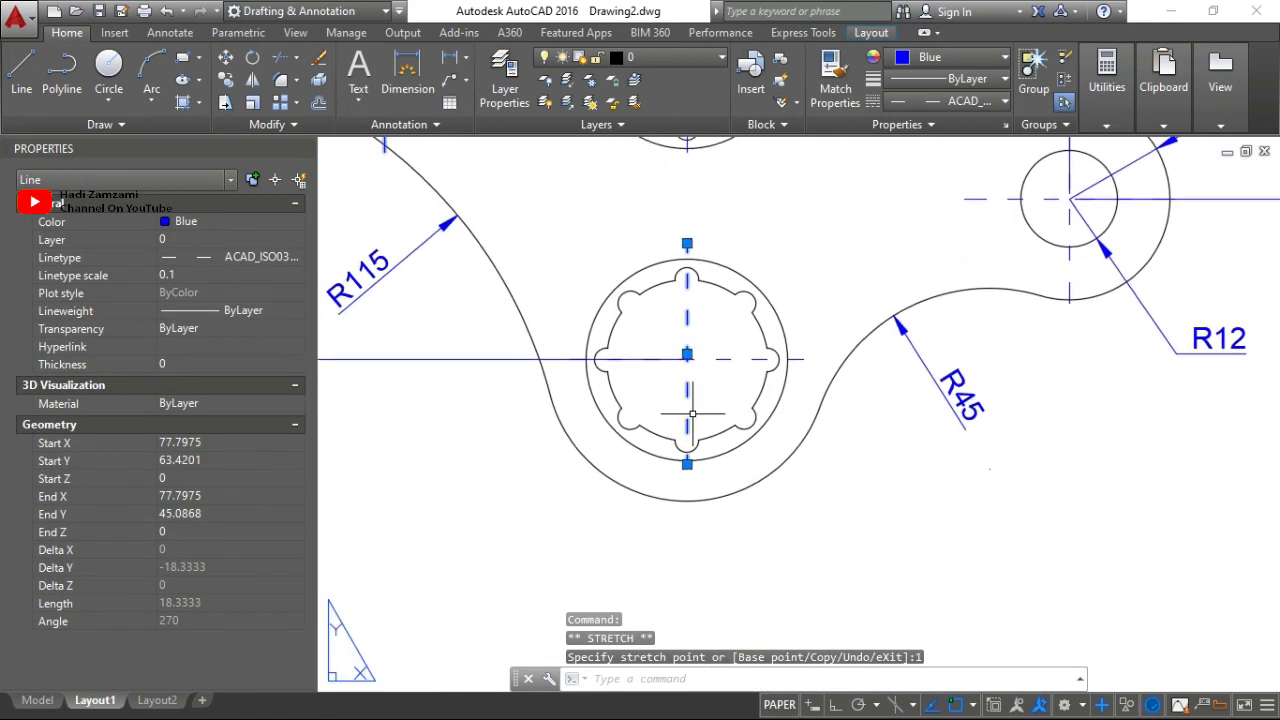
pyautogui.click(686, 463)
pyautogui.write('1')
pyautogui.press('Return')
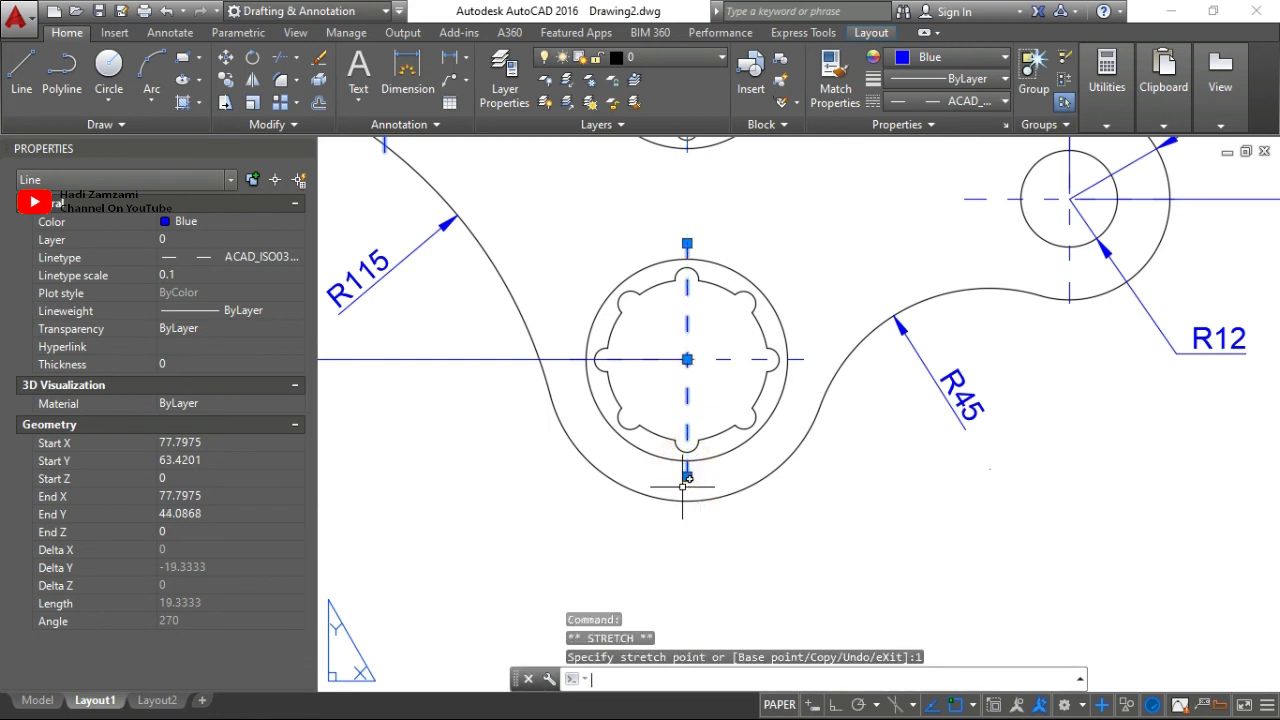
pyautogui.moveTo(931, 272); pyautogui.dragTo(925, 393, button='middle')
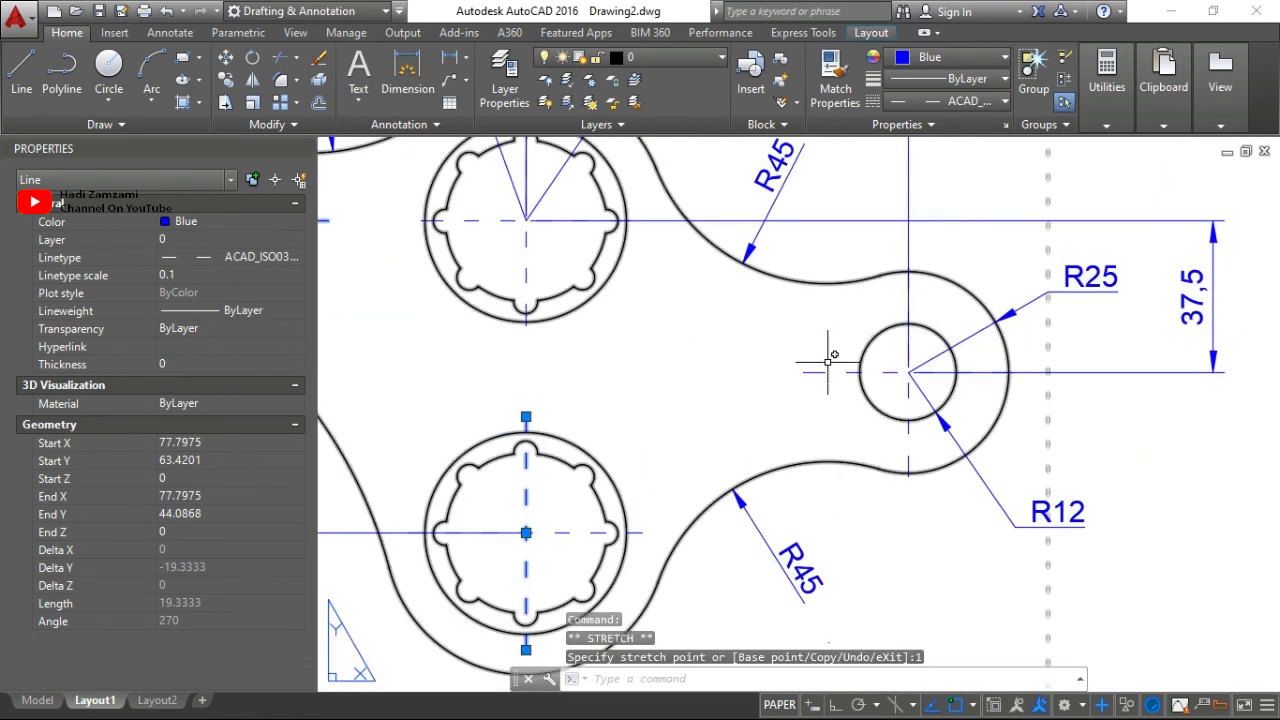
pyautogui.moveTo(828, 360); pyautogui.dragTo(806, 452, button='middle')
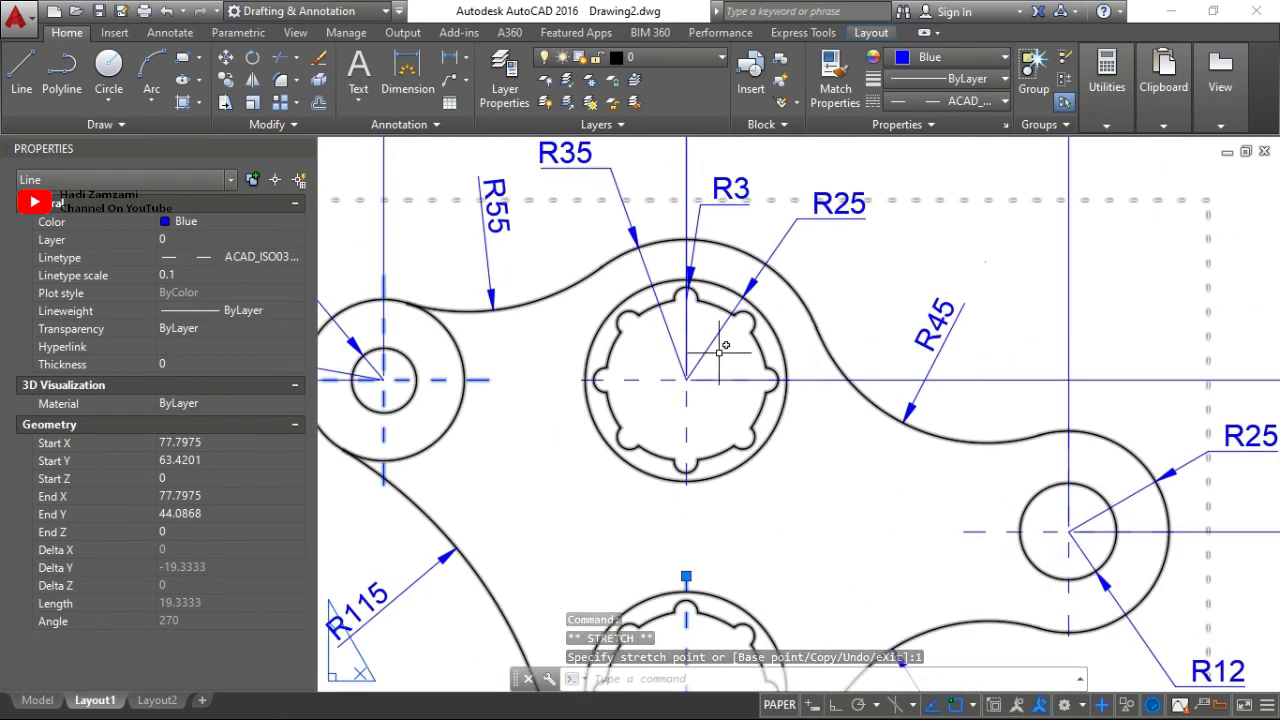
pyautogui.scroll(4, 590, 390)
# Extend the upper splined hole's horizontal centreline by 1 unit at both ends.
pyautogui.click(600, 343)
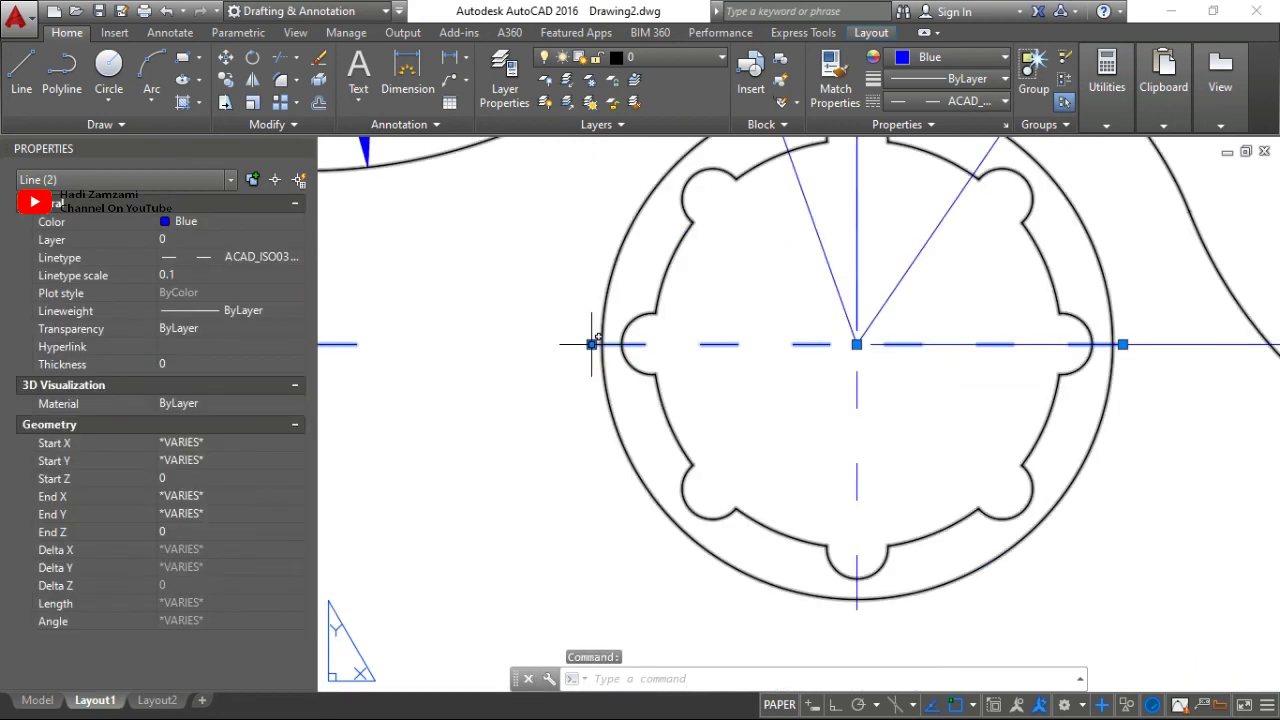
pyautogui.click(591, 344)
pyautogui.write('1')
pyautogui.press('Return')
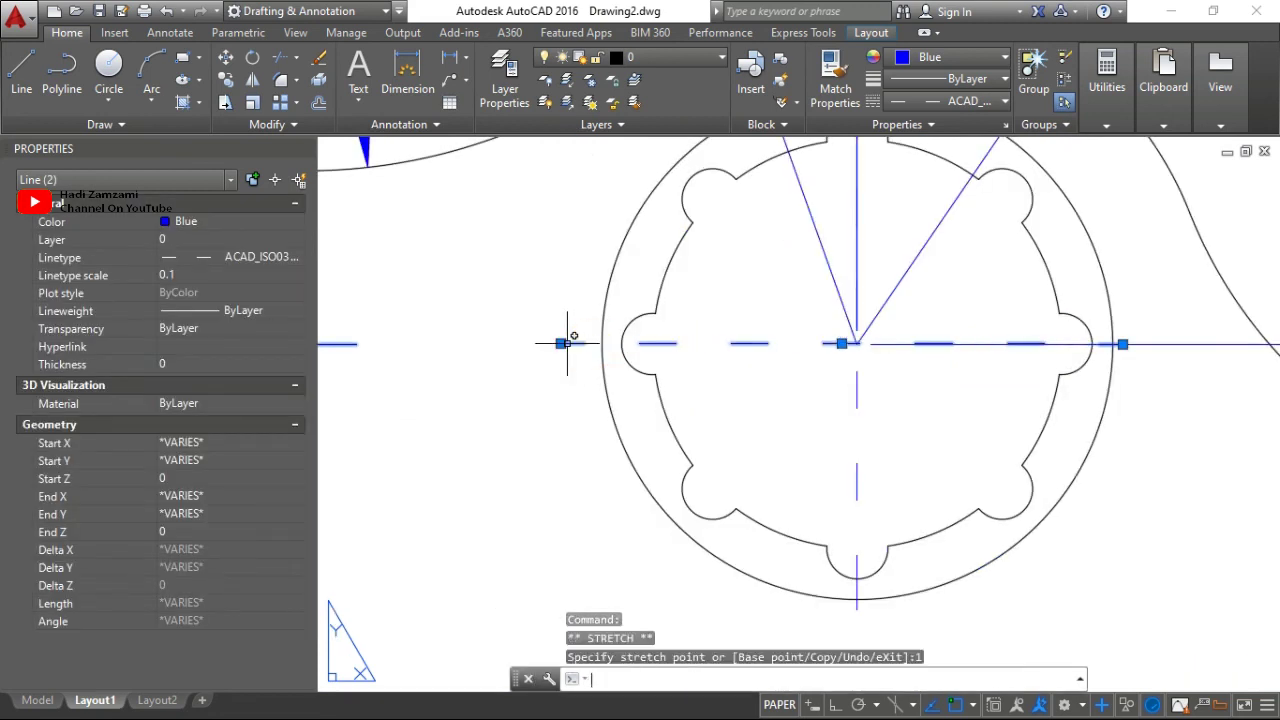
pyautogui.click(1123, 343)
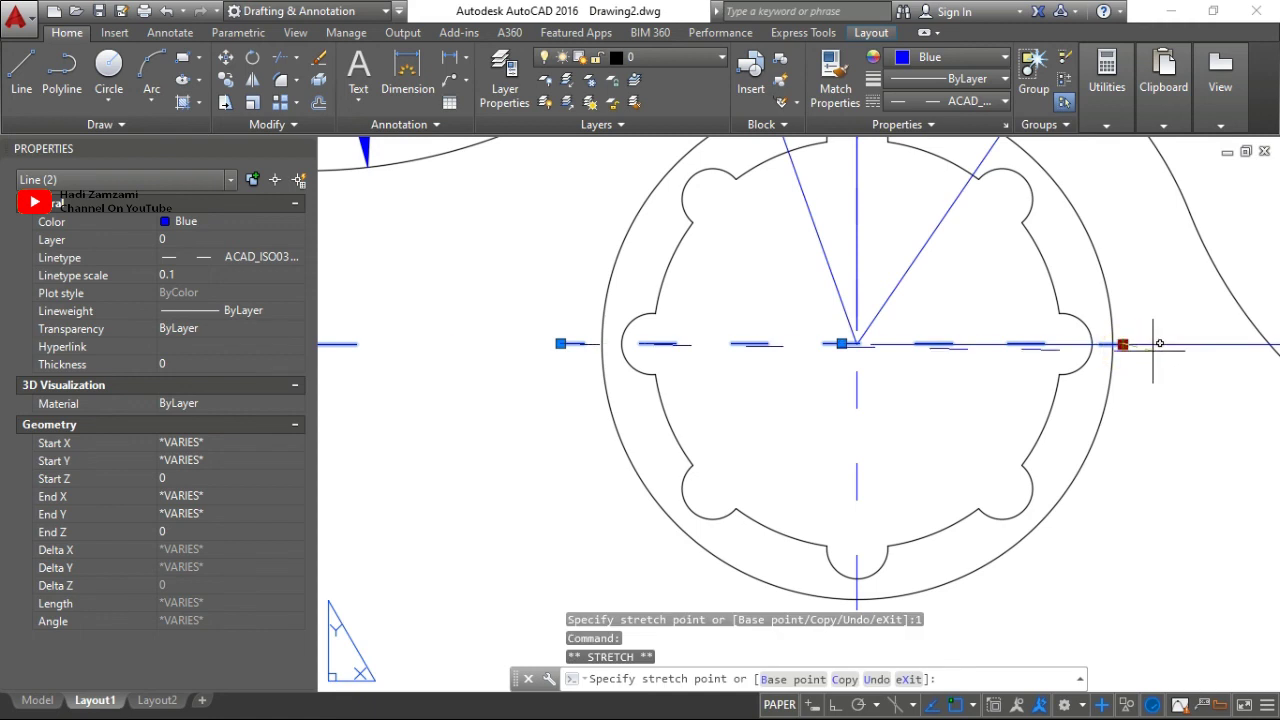
pyautogui.write('1')
pyautogui.press('Return')
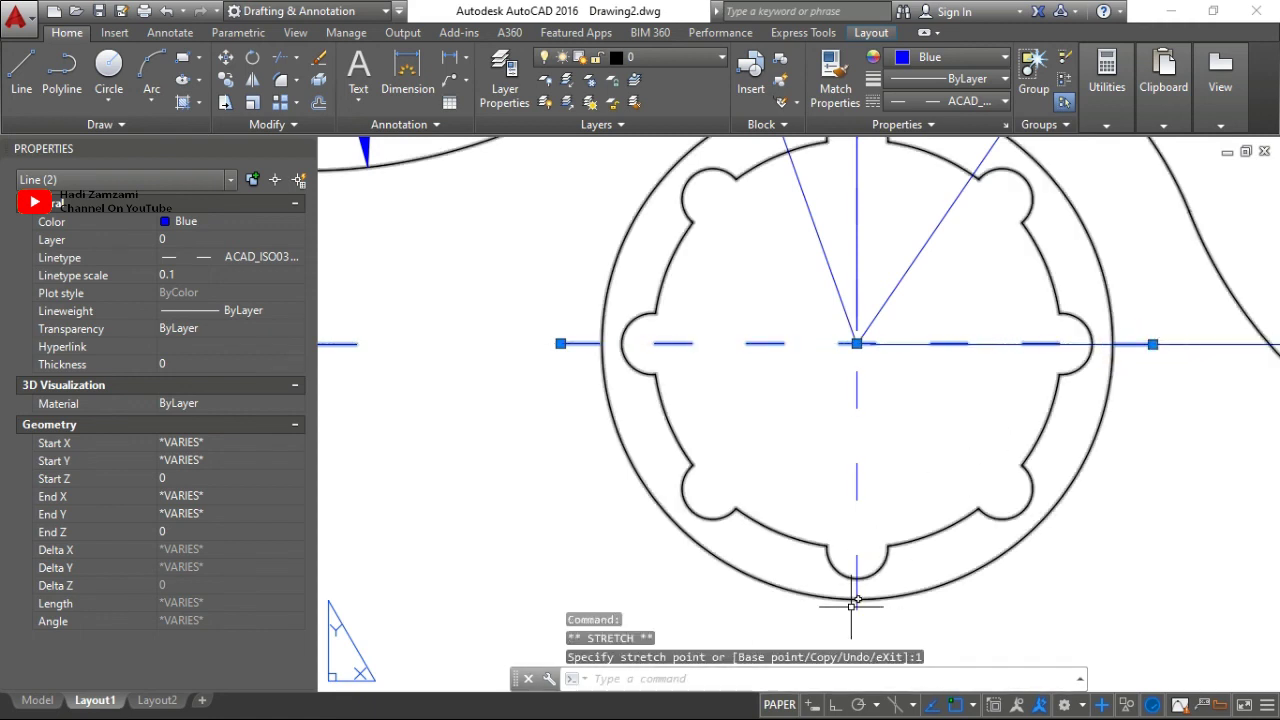
# Extend the upper splined hole's vertical centreline by 1 unit at bottom and top.
pyautogui.click(856, 580)
pyautogui.click(857, 610)
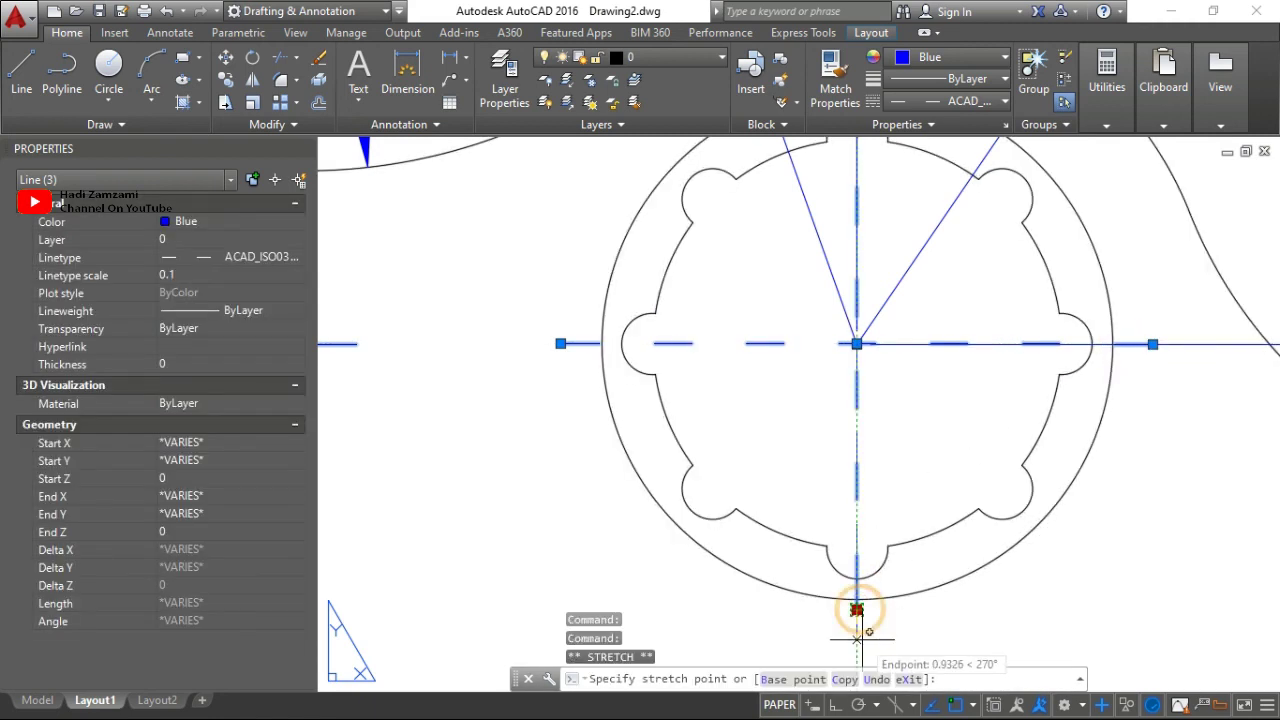
pyautogui.write('1')
pyautogui.press('Return')
pyautogui.moveTo(920, 490)
pyautogui.mouseDown(button='middle')
pyautogui.moveTo(915, 599)
pyautogui.moveTo(891, 689)
pyautogui.mouseUp(button='middle')
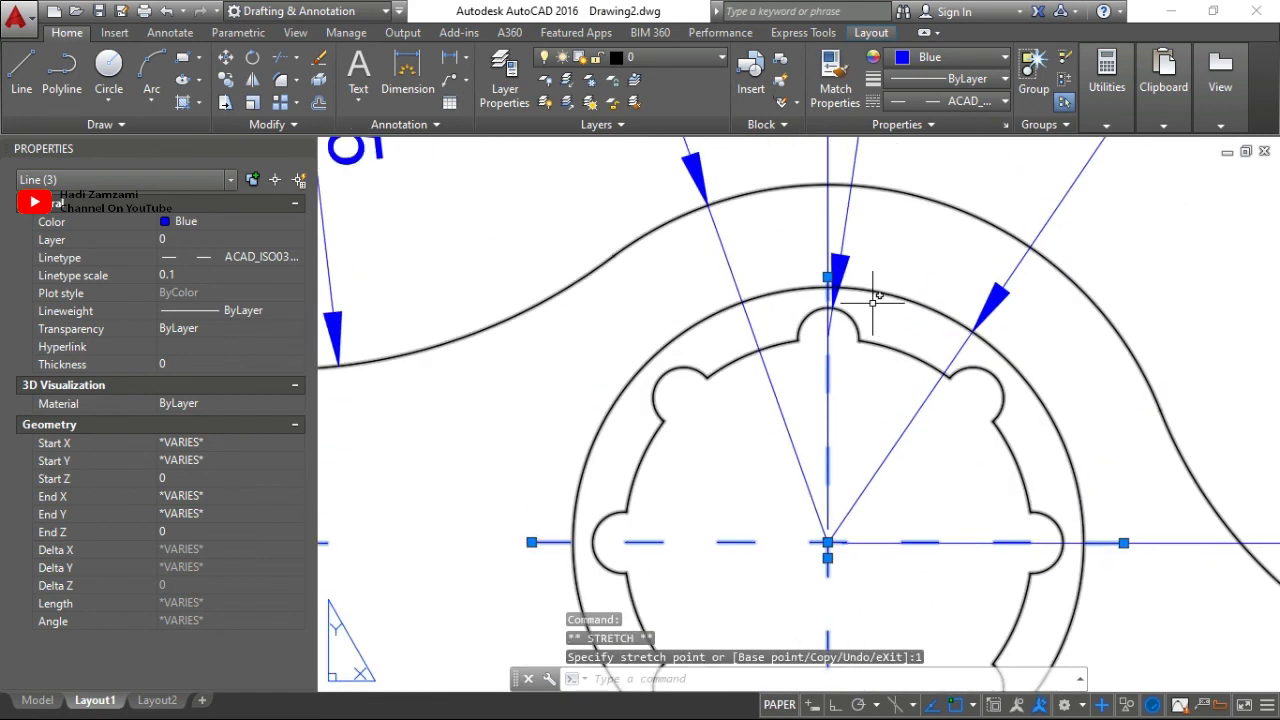
pyautogui.click(827, 277)
pyautogui.write('1')
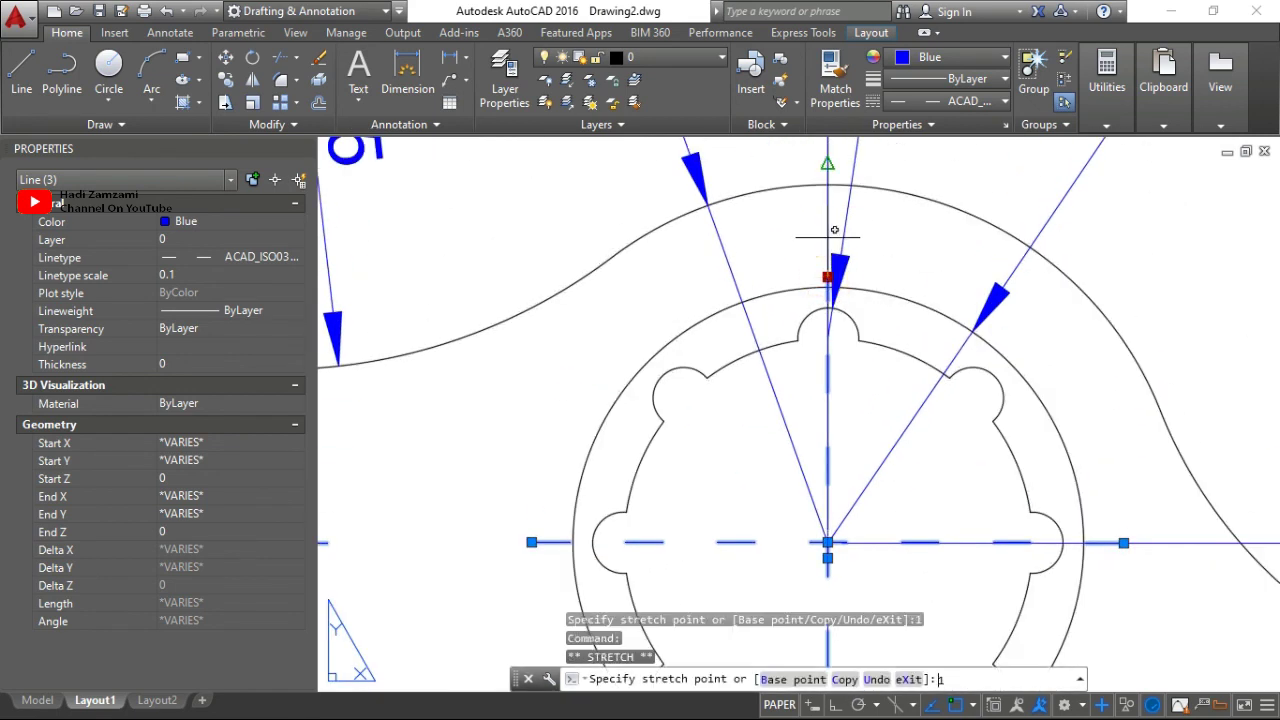
pyautogui.press('Return')
pyautogui.scroll(-3, 983, 385)
pyautogui.scroll(-2, 983, 385)
# Cancel the stretch and bring the part drawing into view.
pyautogui.press('Escape')
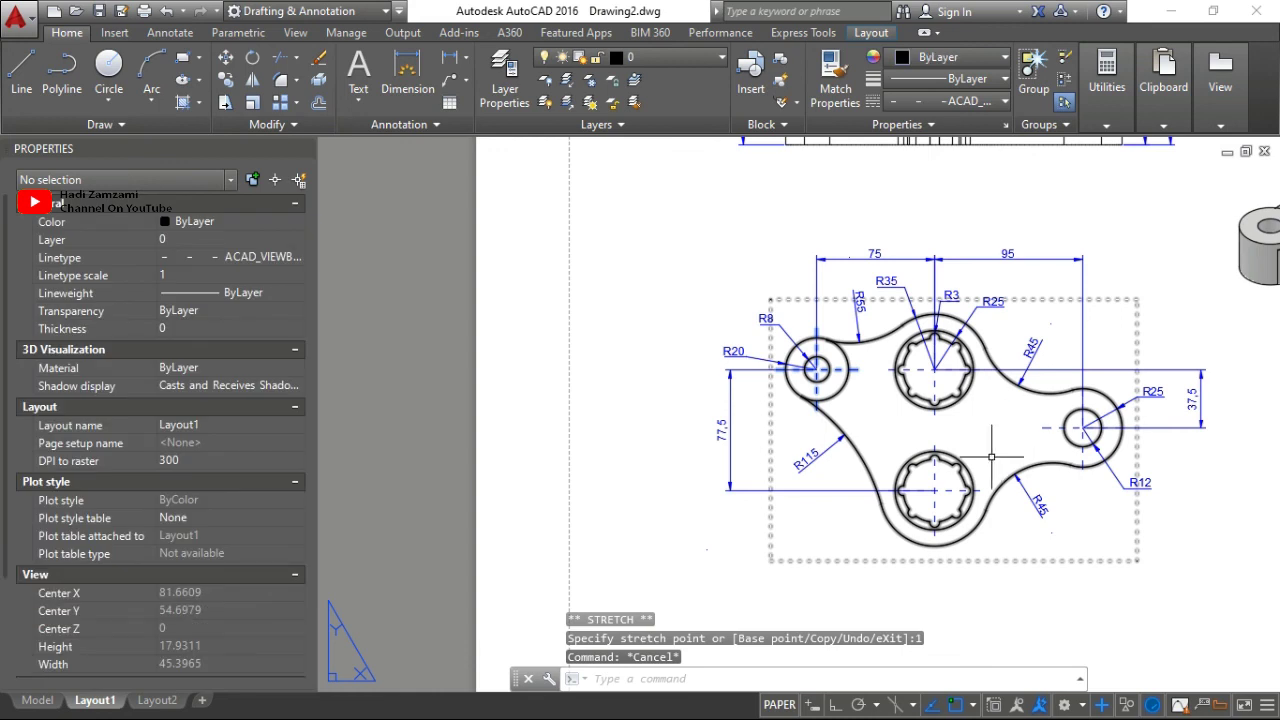
pyautogui.moveTo(983, 385); pyautogui.dragTo(768, 534, button='middle')
pyautogui.scroll(3, 768, 534)
pyautogui.scroll(-3, 768, 534)
pyautogui.scroll(1, 680, 350)
pyautogui.moveTo(660, 350); pyautogui.dragTo(634, 250, button='middle')
pyautogui.scroll(2, 634, 250)
pyautogui.scroll(3, 608, 640)
pyautogui.scroll(4, 600, 510)
pyautogui.press('Escape')
pyautogui.press('Escape')
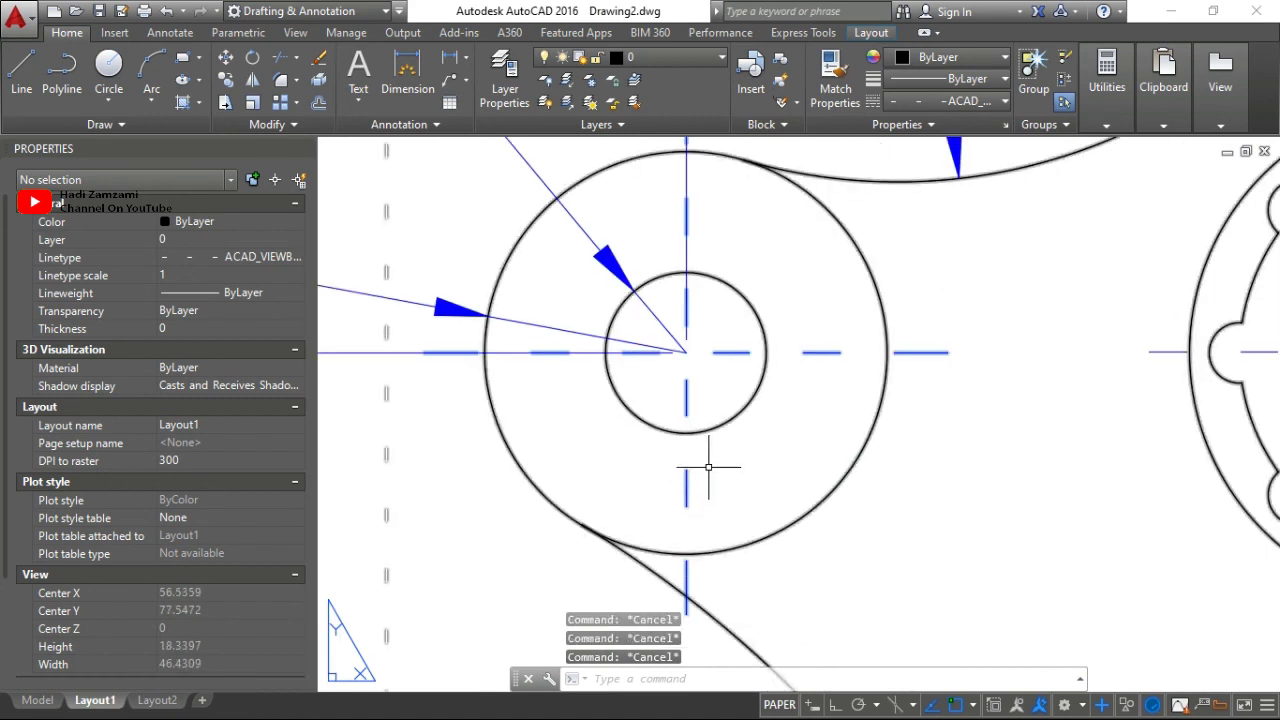
# Start a copy near the R20 hole, then abandon it and clear the selection.
pyautogui.write('co')
pyautogui.press('Return')
pyautogui.click(690, 472)
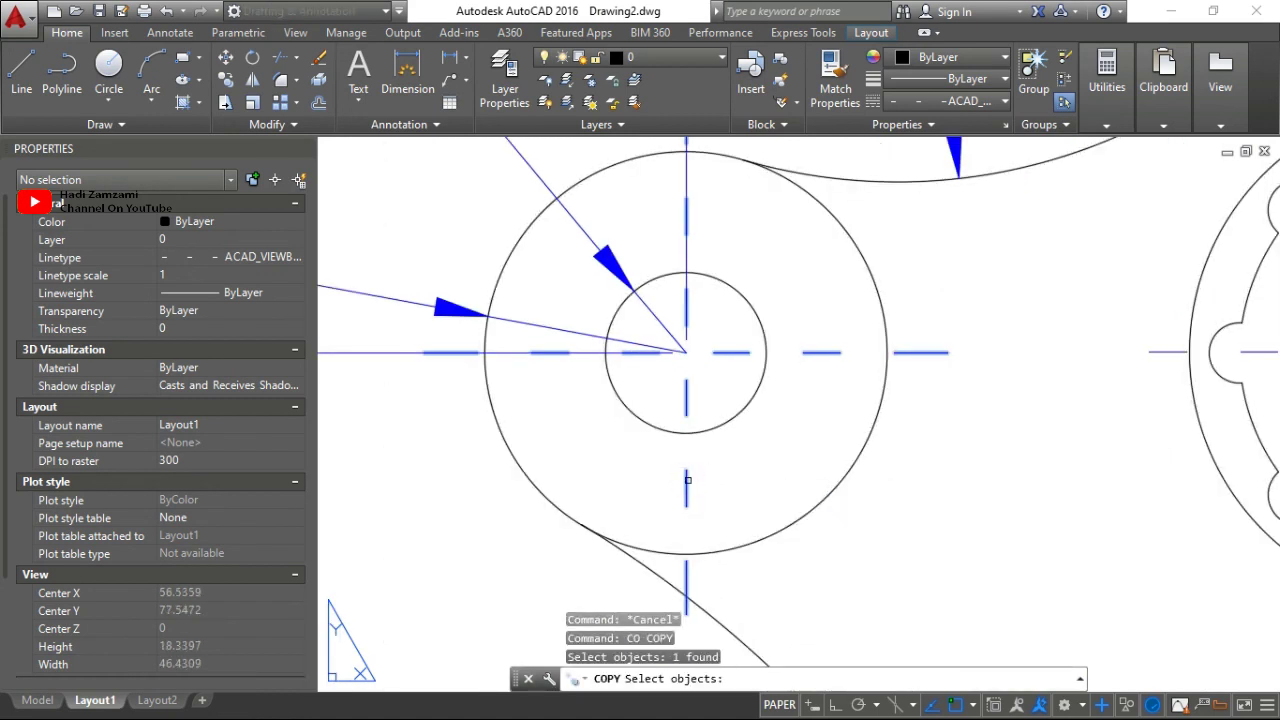
pyautogui.click(686, 480)
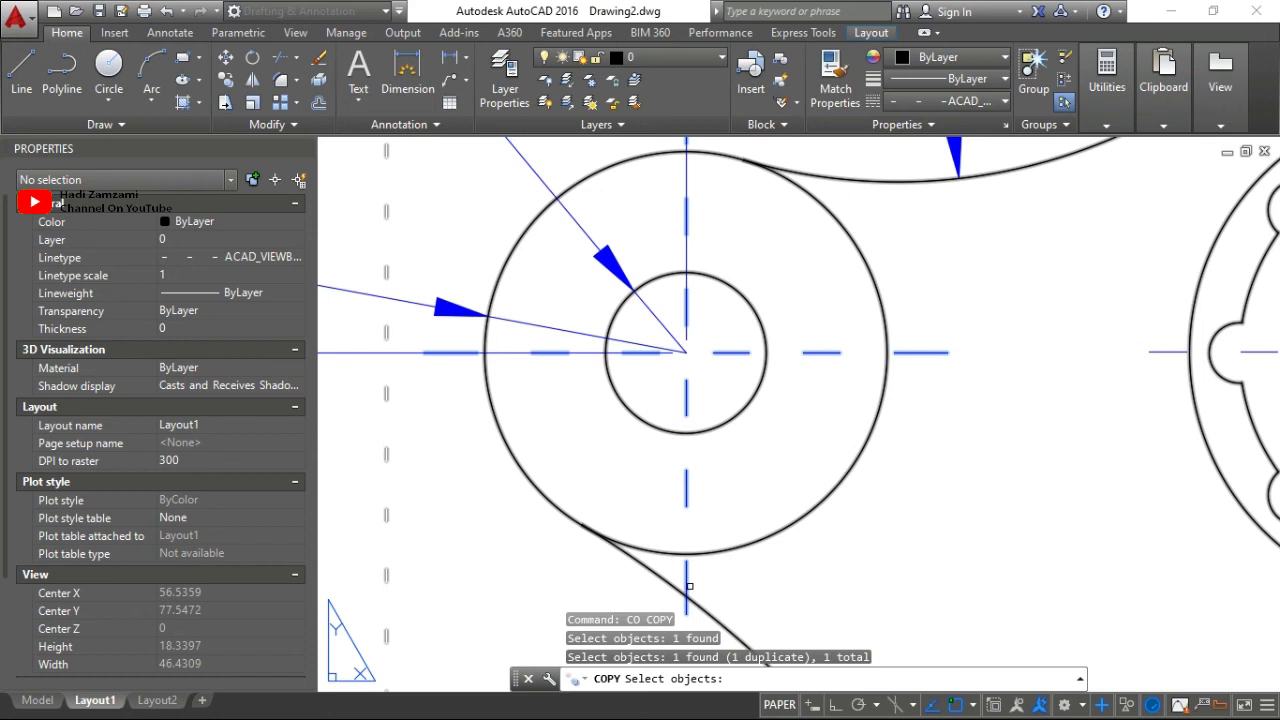
pyautogui.press('Escape')
pyautogui.press('Escape')
pyautogui.press('Escape')
pyautogui.press('Escape')
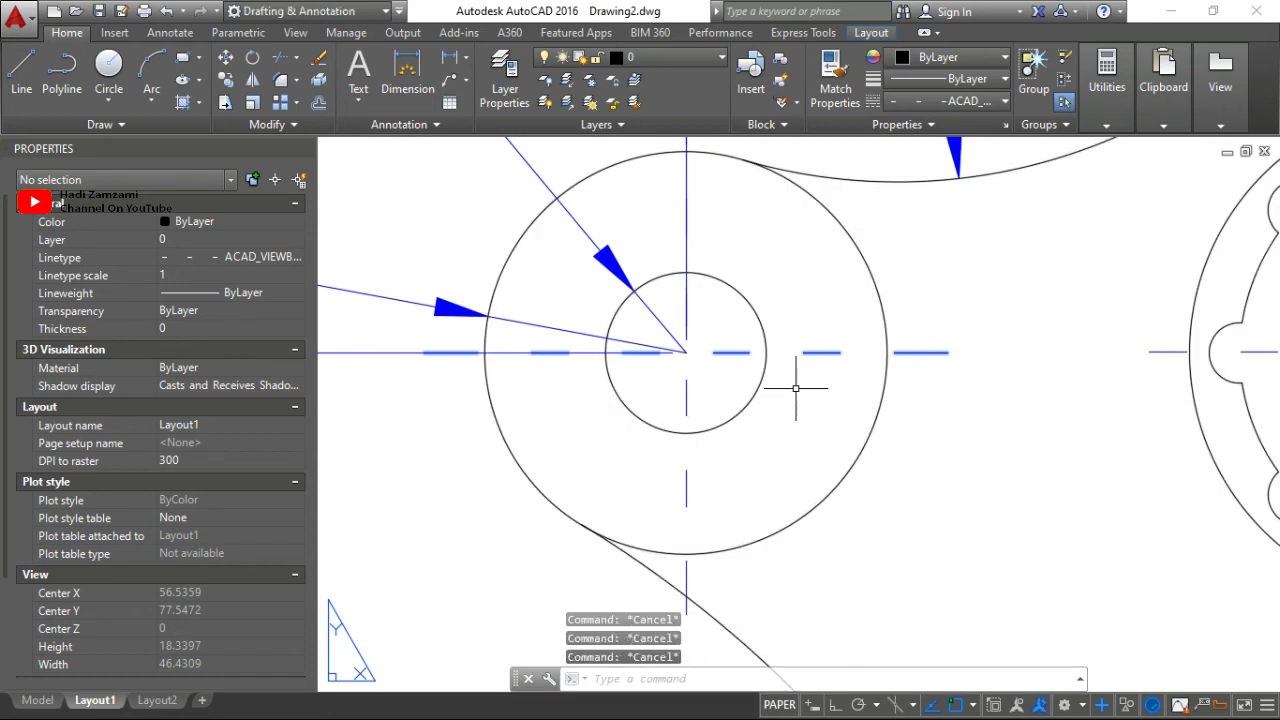
# Copy the R20 hole's vertical centreline with CO, setting the base point on the line.
pyautogui.write('co')
pyautogui.press('Return')
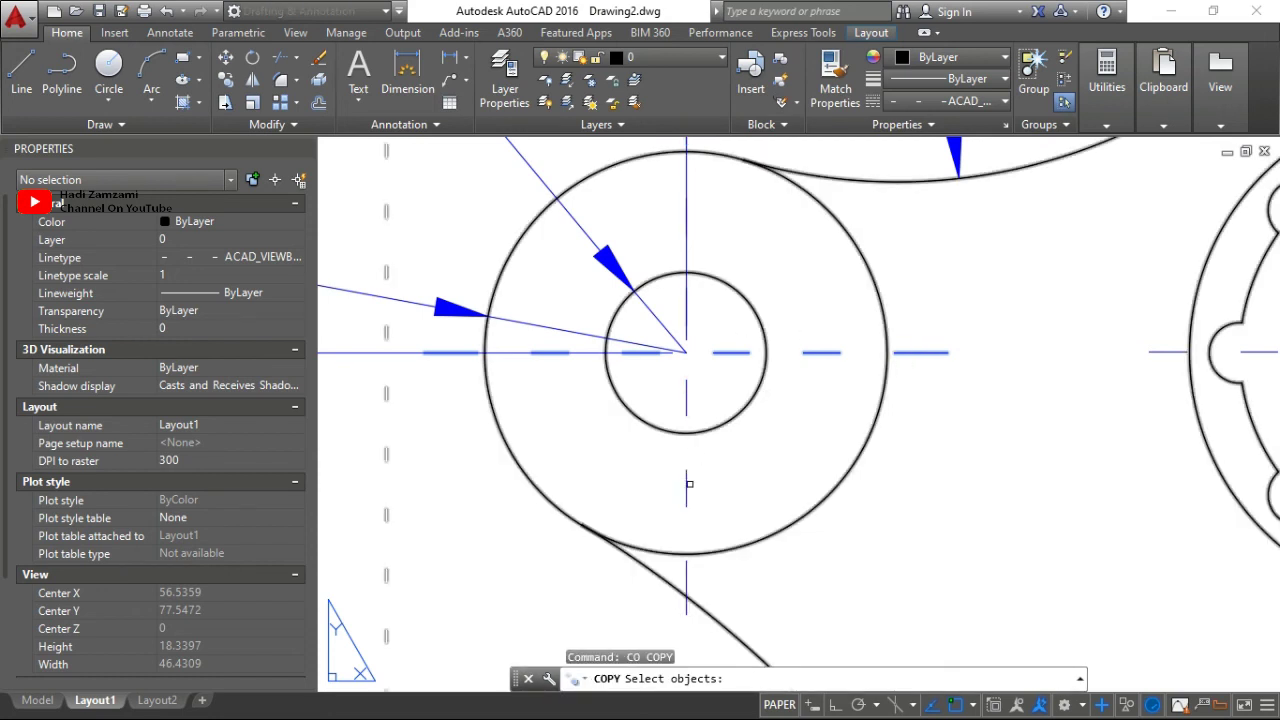
pyautogui.click(687, 484)
pyautogui.press('Return')
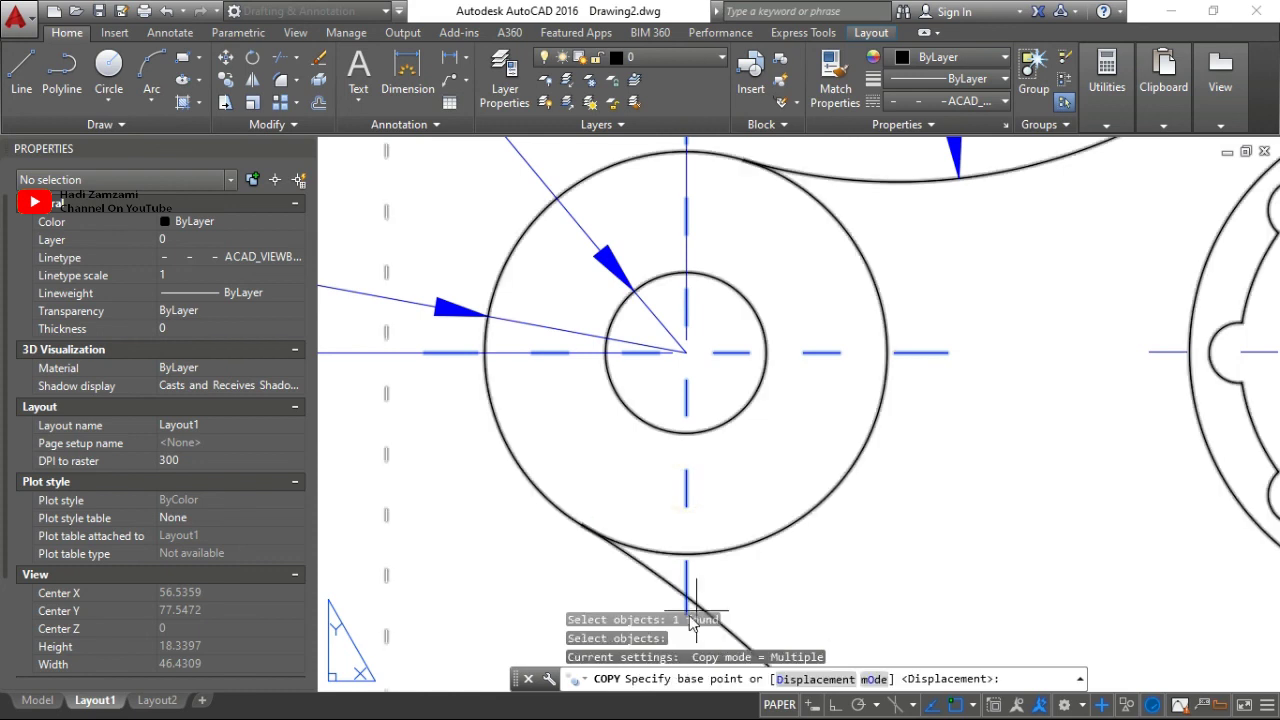
pyautogui.moveTo(695, 612); pyautogui.dragTo(734, 533, button='middle')
pyautogui.click(751, 535)
pyautogui.scroll(-3, 751, 535)
pyautogui.scroll(-3, 751, 535)
pyautogui.scroll(5, 757, 366)
pyautogui.scroll(3, 738, 499)
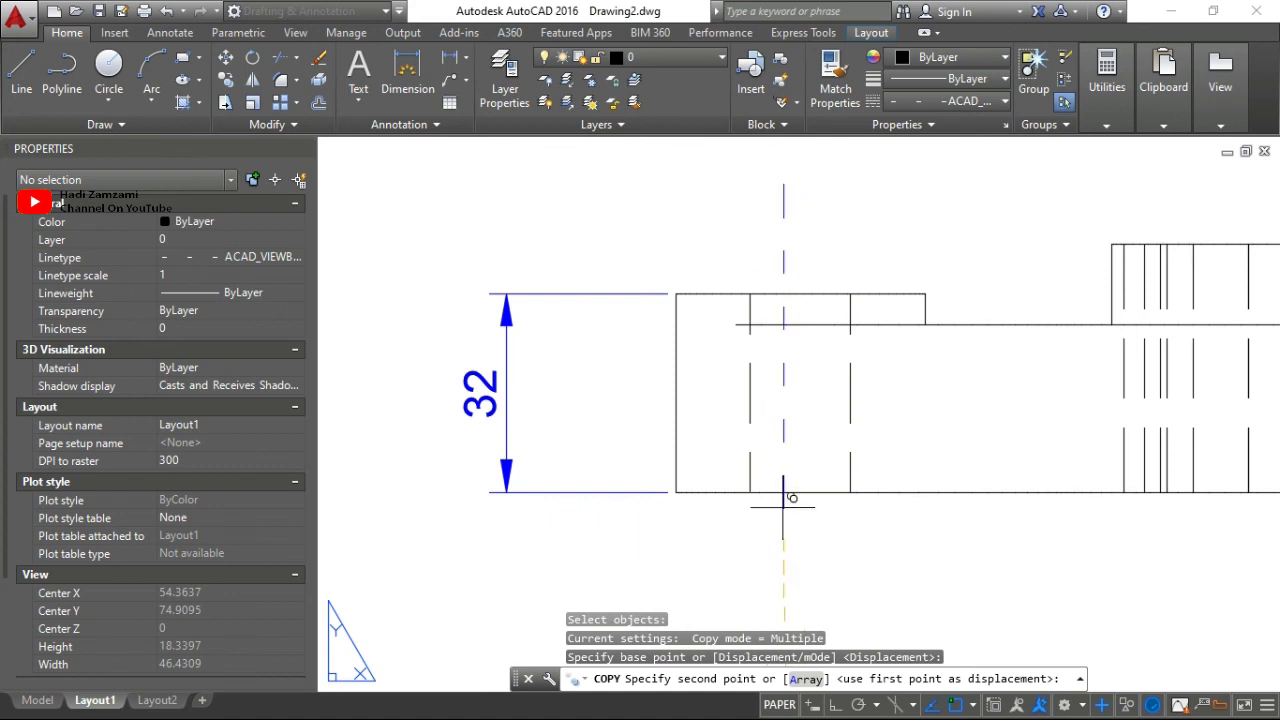
# Place centreline copies at the midpoints between the edges of the first two side-view holes.
pyautogui.keyDown('shift'); pyautogui.rightClick(785, 495); pyautogui.keyUp('shift')
pyautogui.click(870, 91)
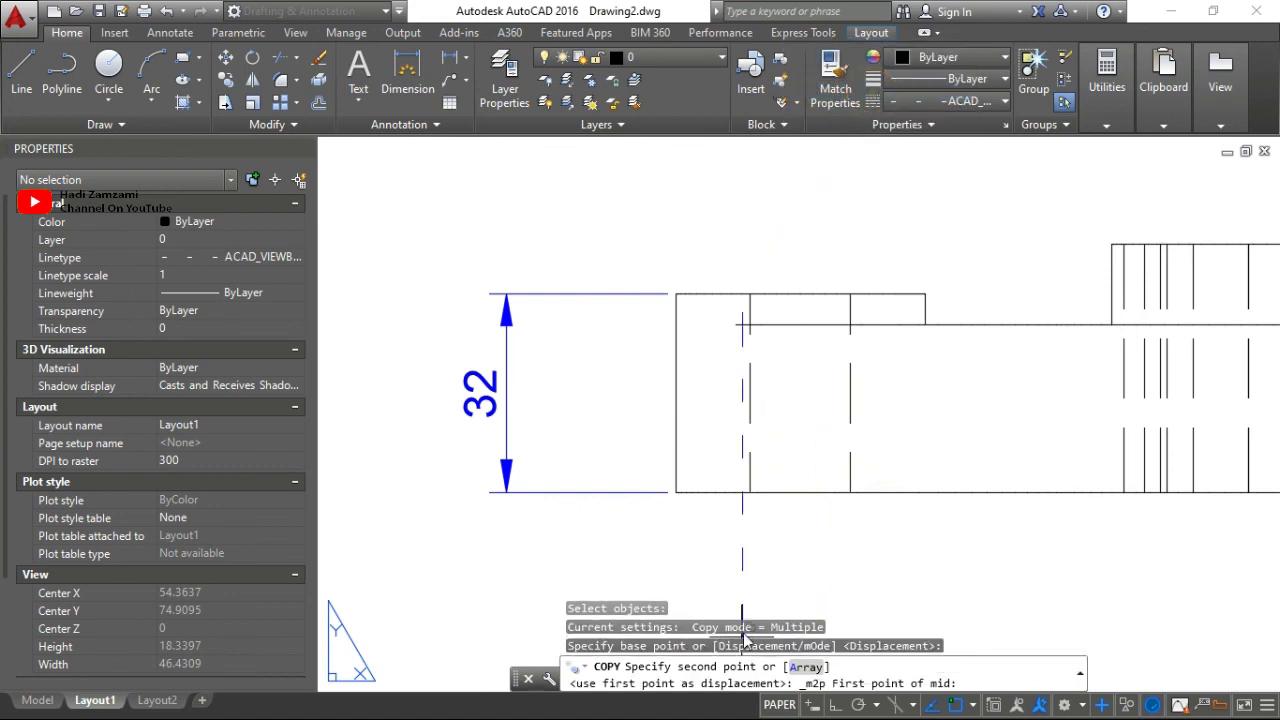
pyautogui.click(751, 491)
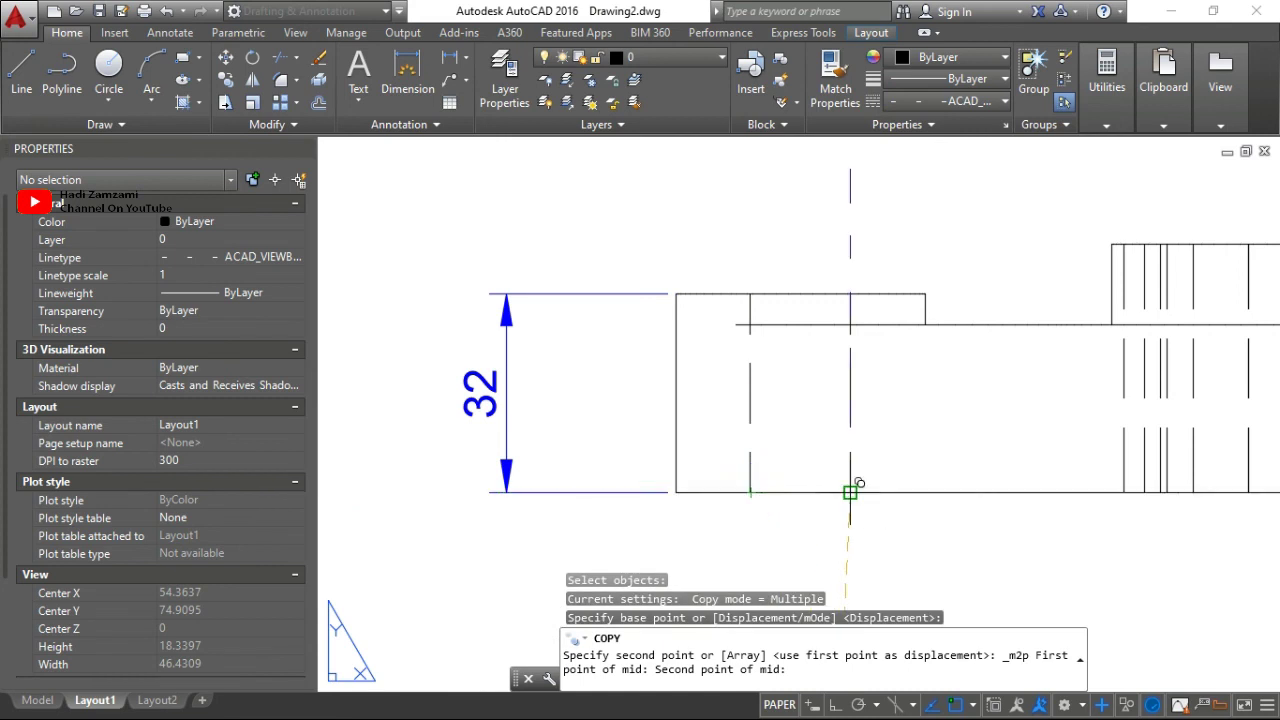
pyautogui.click(849, 490)
pyautogui.scroll(-3, 851, 400)
pyautogui.moveTo(855, 415); pyautogui.dragTo(670, 460, button='middle')
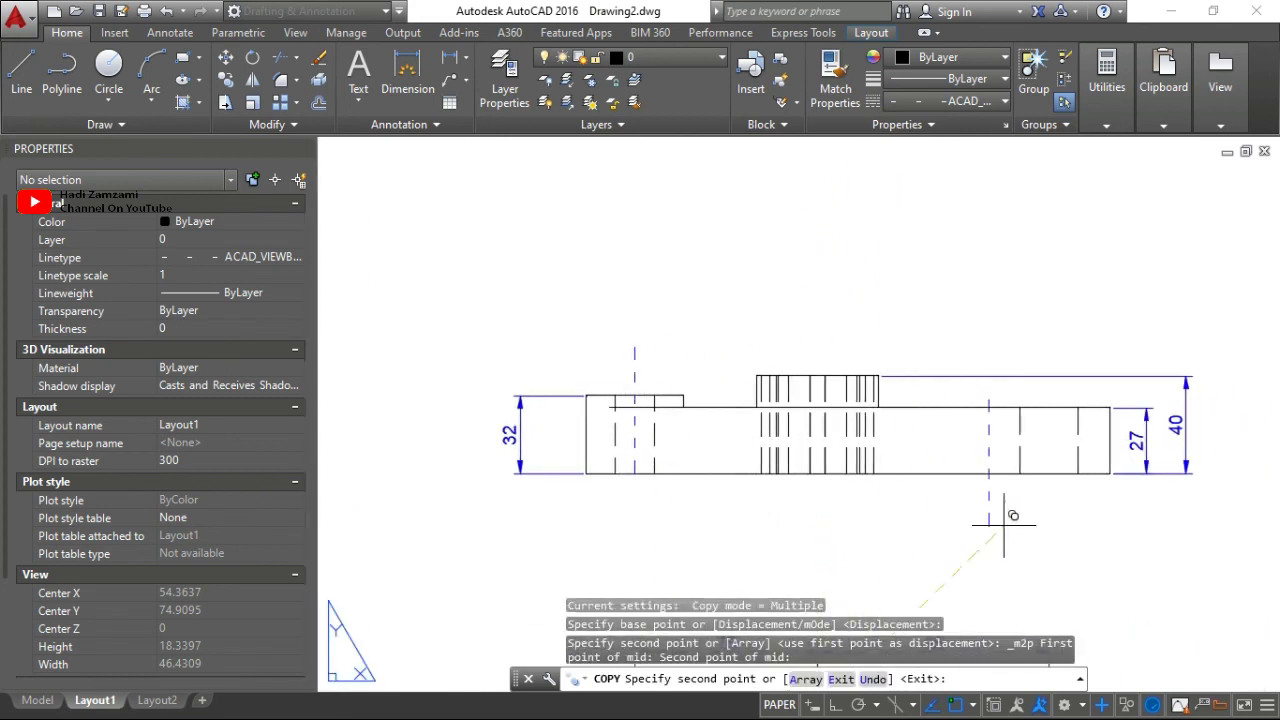
pyautogui.scroll(5, 1071, 466)
pyautogui.keyDown('shift'); pyautogui.rightClick(1006, 411); pyautogui.keyUp('shift')
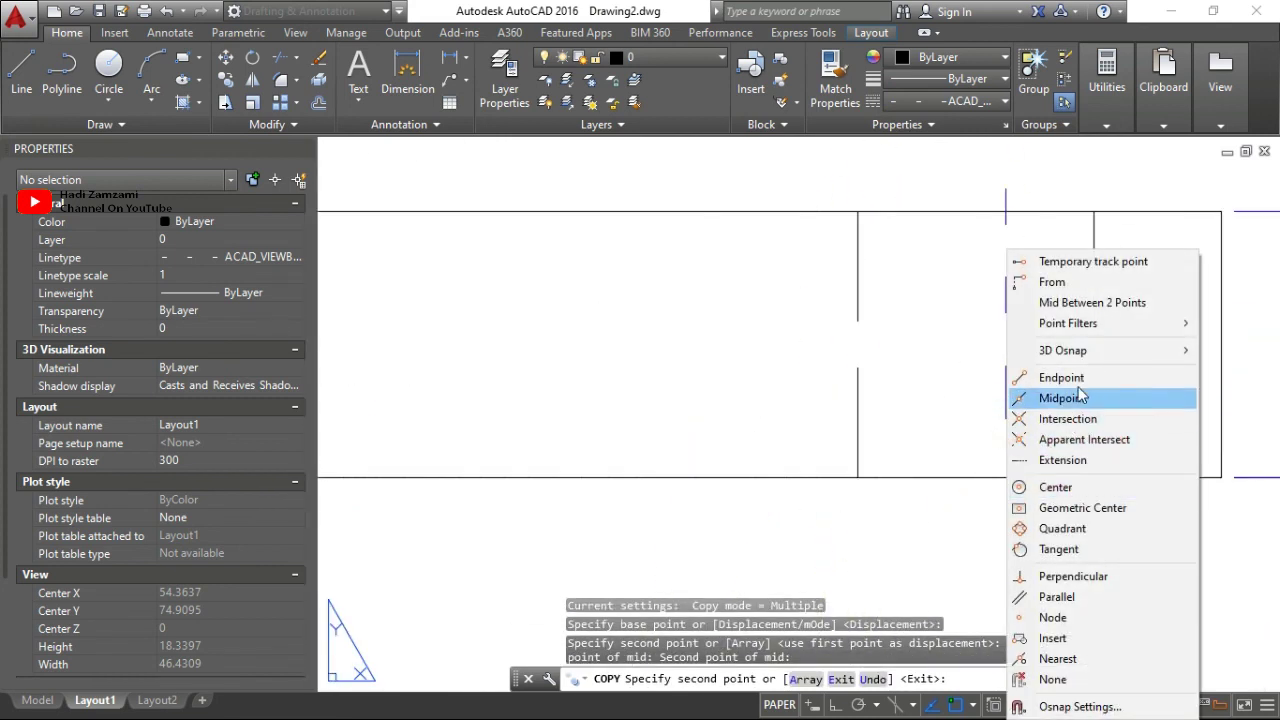
pyautogui.click(1090, 302)
pyautogui.click(861, 479)
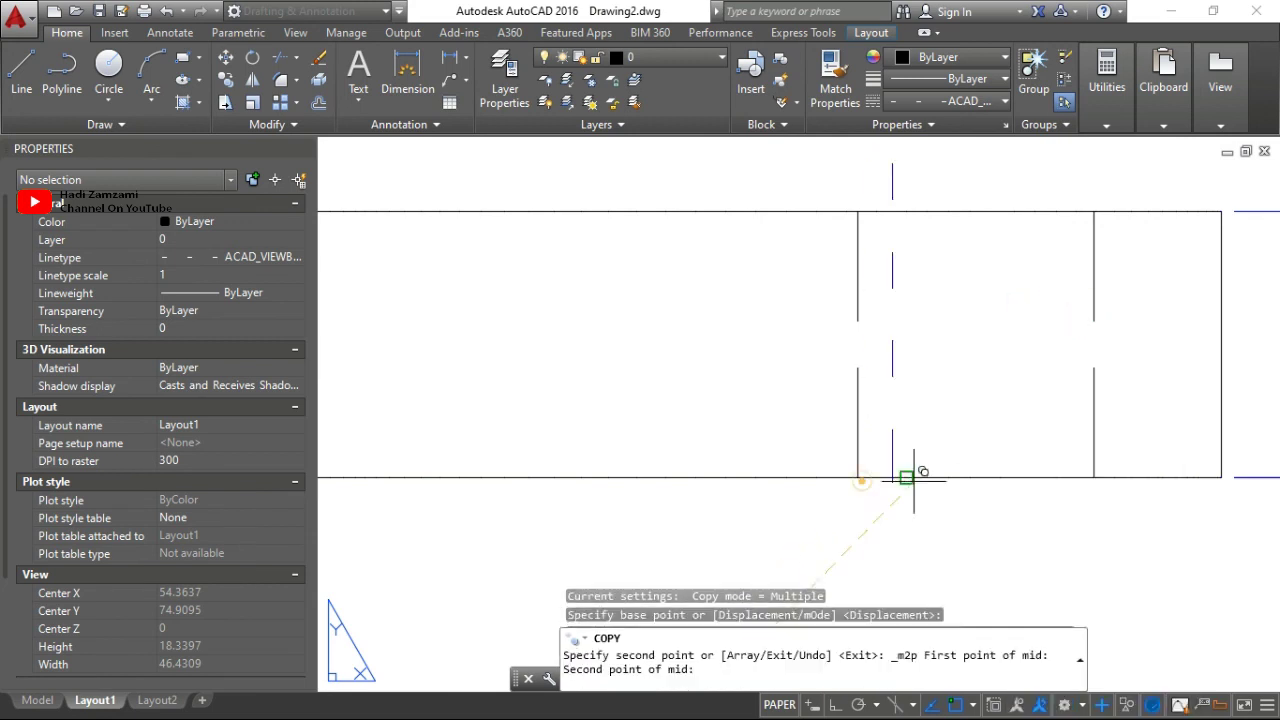
pyautogui.click(1094, 477)
# Place two more centreline copies midway between their hole edges, then end the copy.
pyautogui.scroll(-2, 1030, 466)
pyautogui.moveTo(860, 510); pyautogui.dragTo(1051, 443, button='middle')
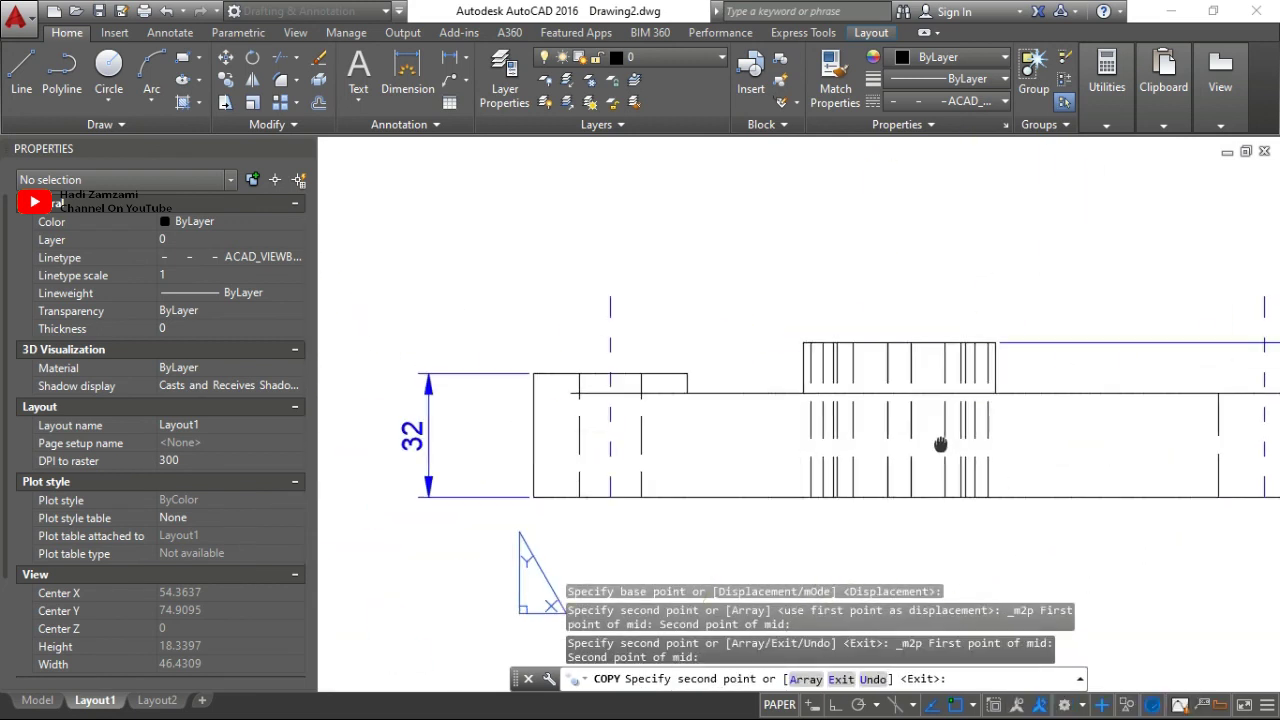
pyautogui.keyDown('shift'); pyautogui.rightClick(884, 252); pyautogui.keyUp('shift')
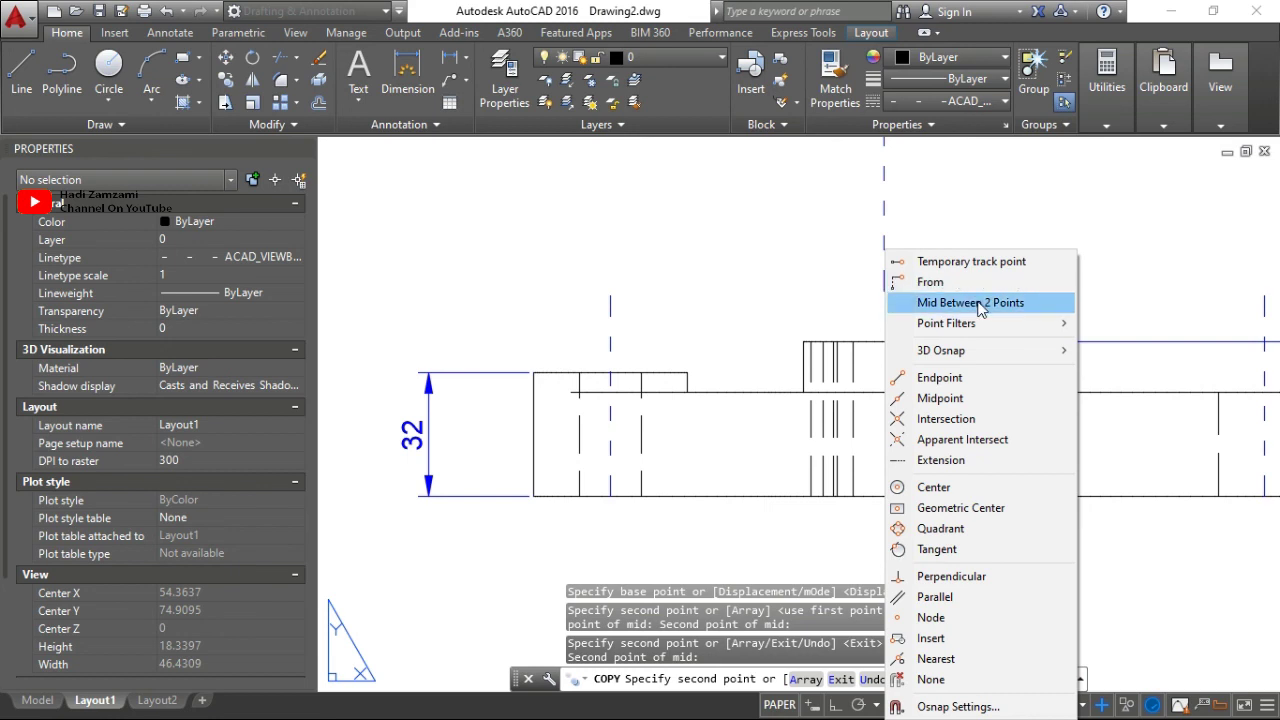
pyautogui.click(966, 303)
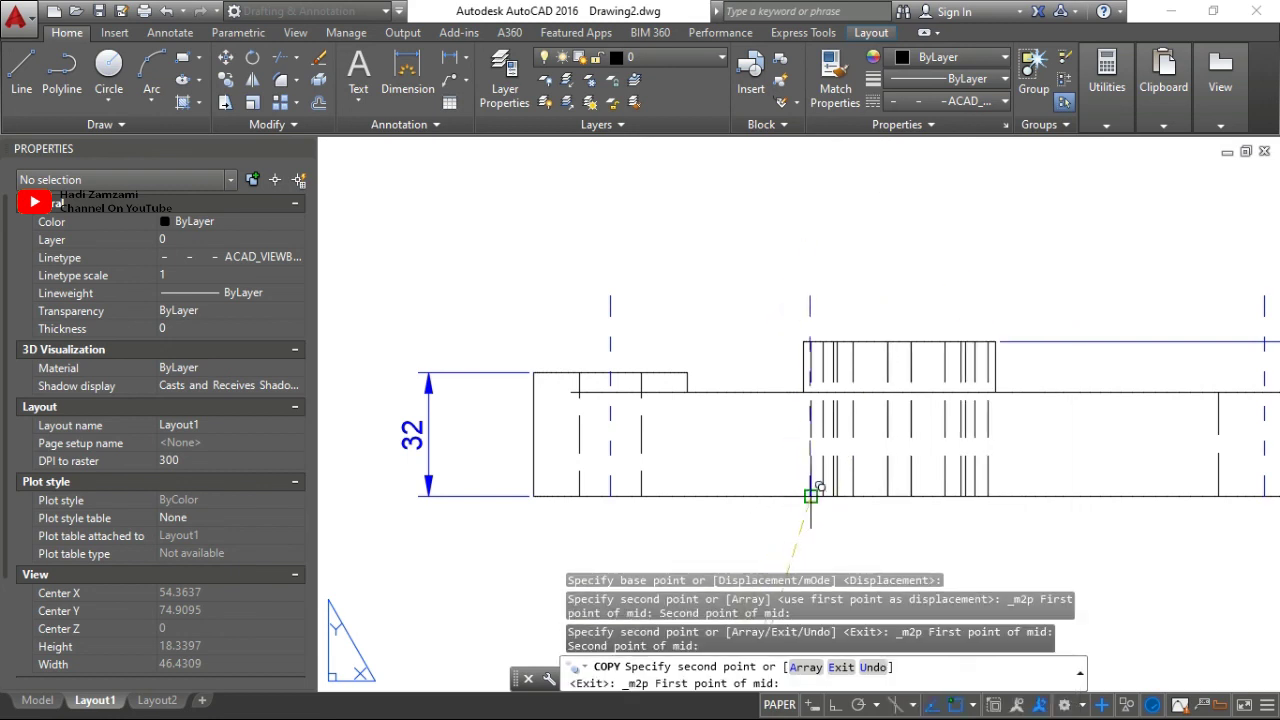
pyautogui.click(806, 497)
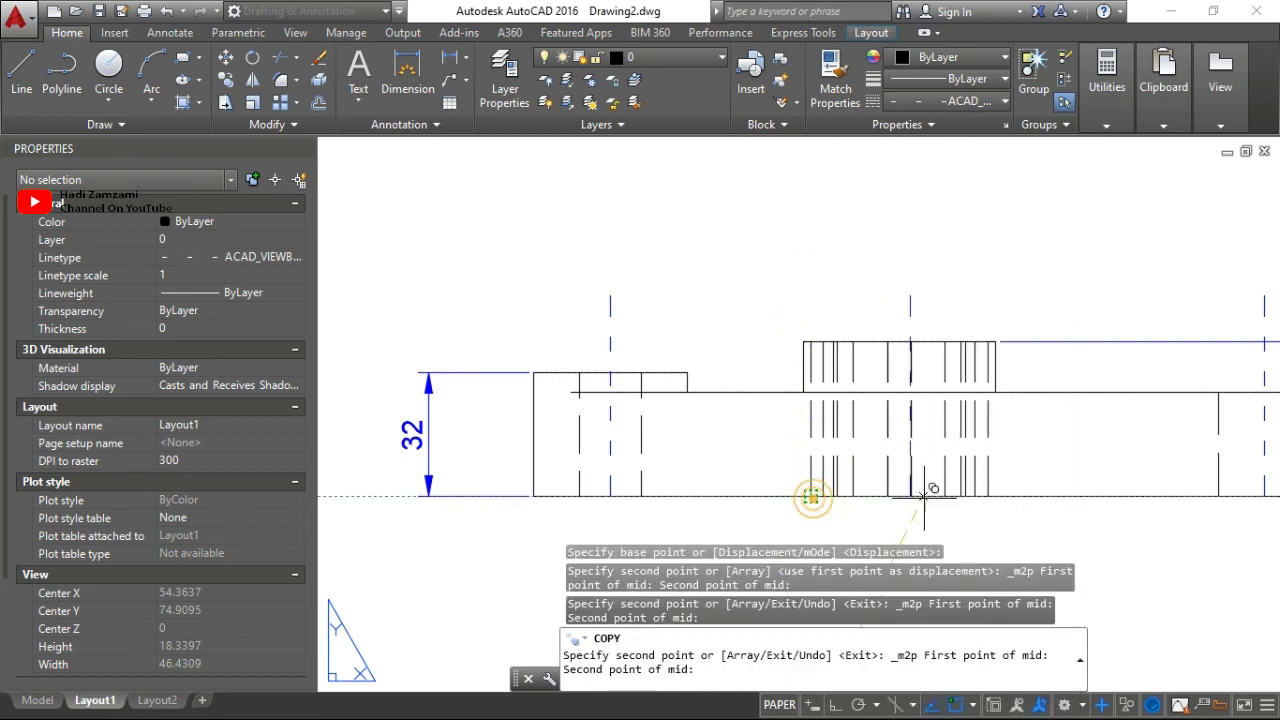
pyautogui.click(975, 495)
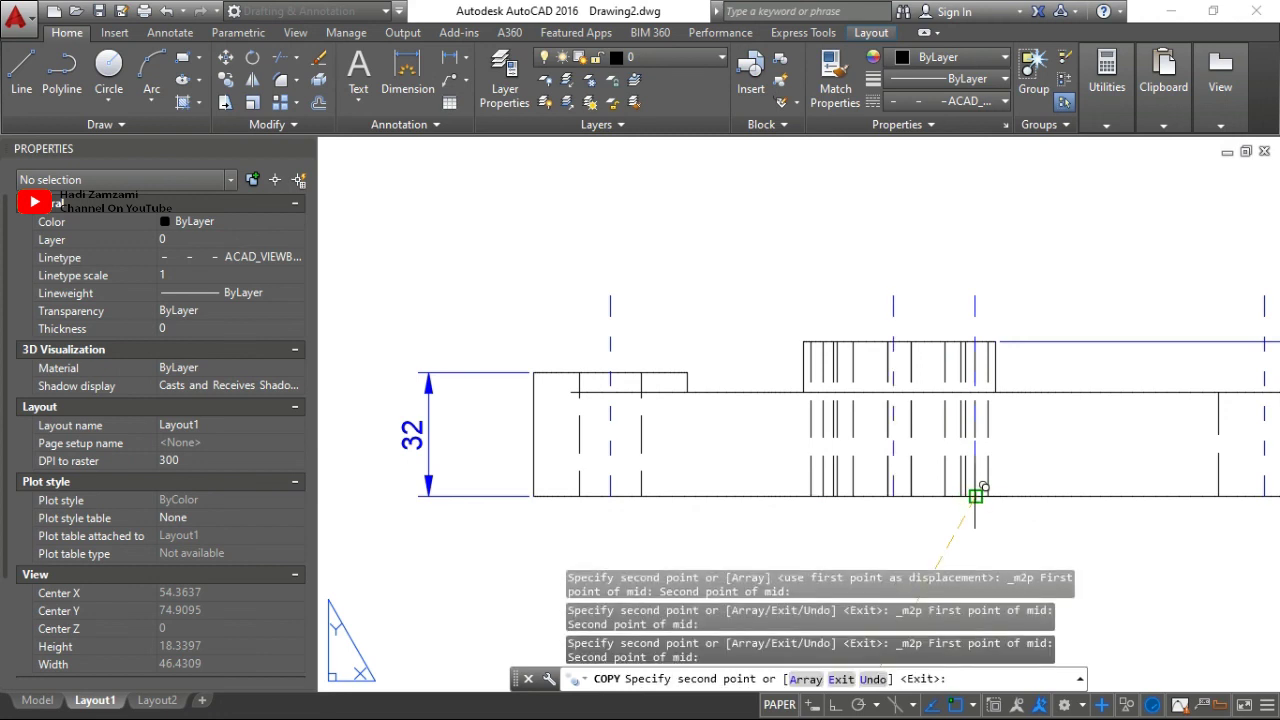
pyautogui.keyDown('shift'); pyautogui.rightClick(778, 492); pyautogui.keyUp('shift')
pyautogui.click(829, 72)
pyautogui.scroll(2, 784, 490)
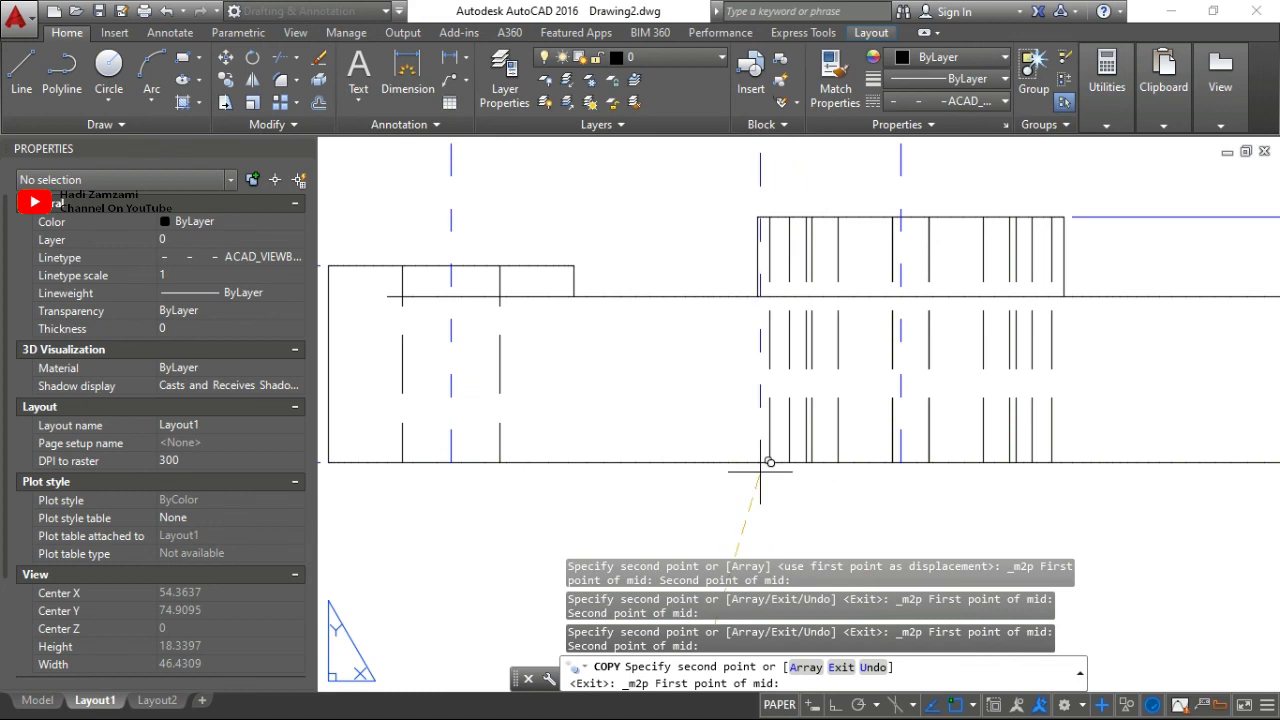
pyautogui.click(769, 462)
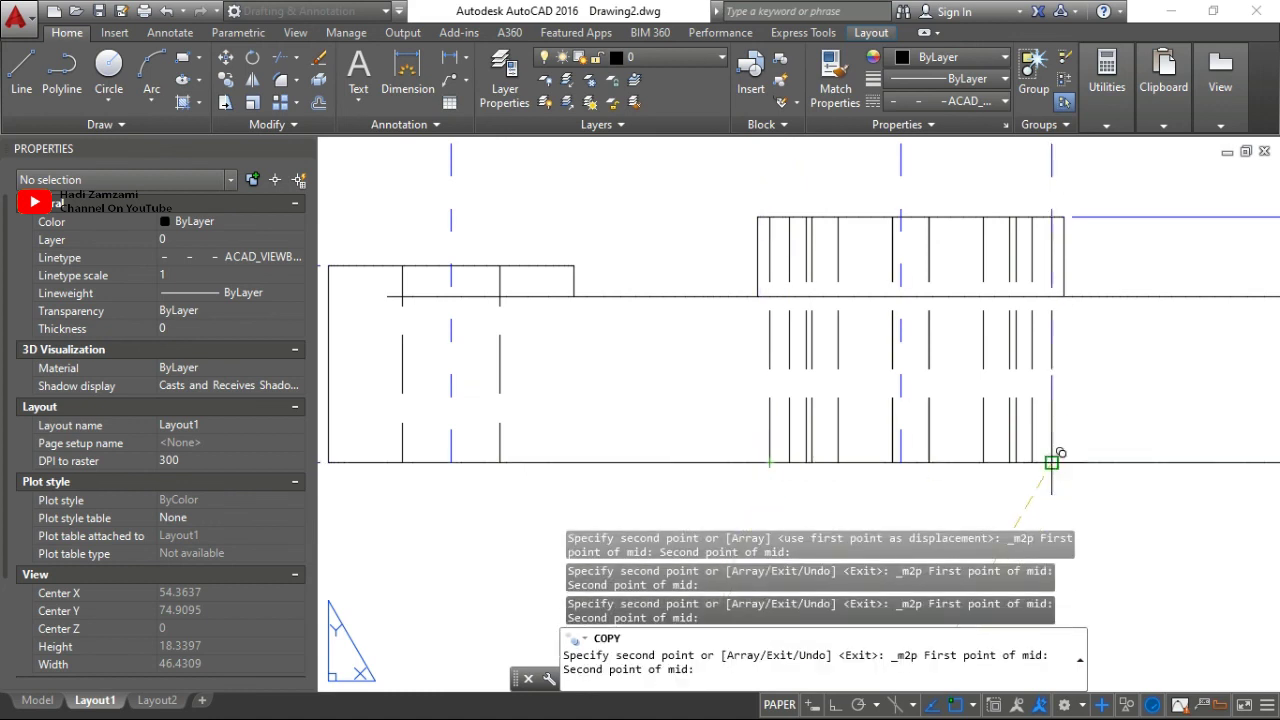
pyautogui.click(1050, 460)
pyautogui.press('Escape')
# Erase the doubled centerline using E.
pyautogui.moveTo(934, 300); pyautogui.dragTo(934, 370, button='middle')
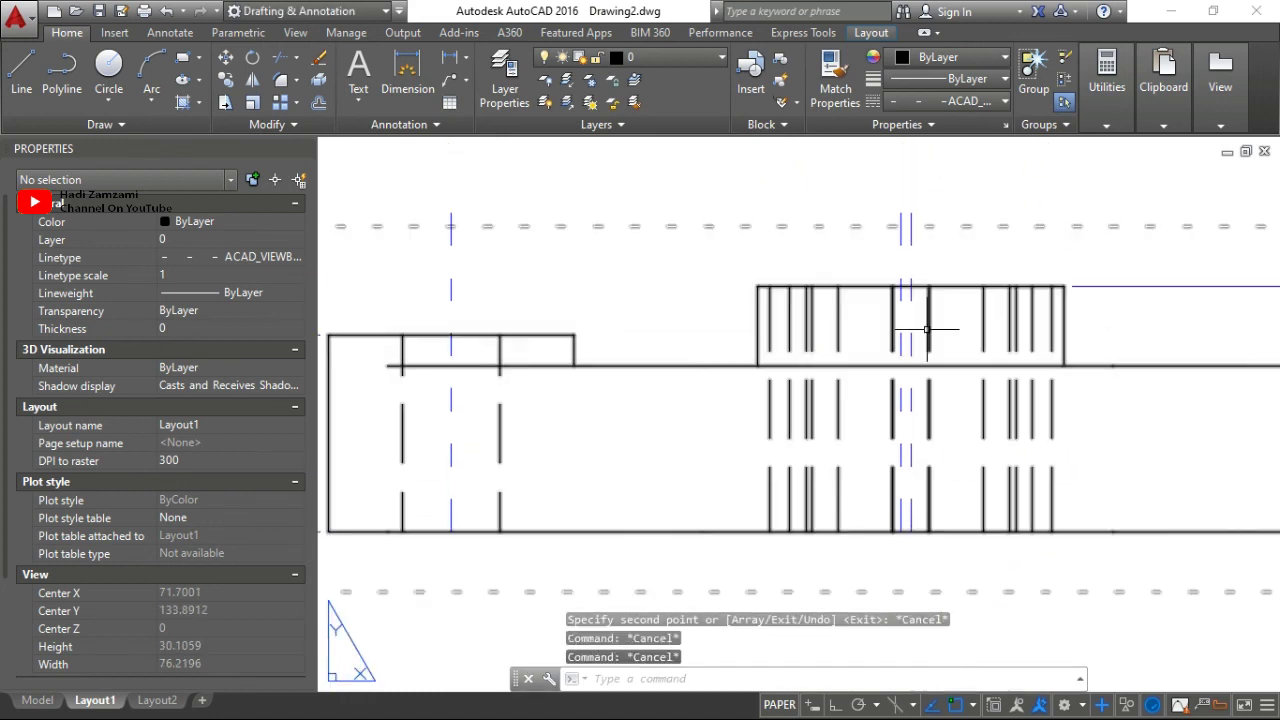
pyautogui.write('e')
pyautogui.press('Return')
pyautogui.click(906, 227)
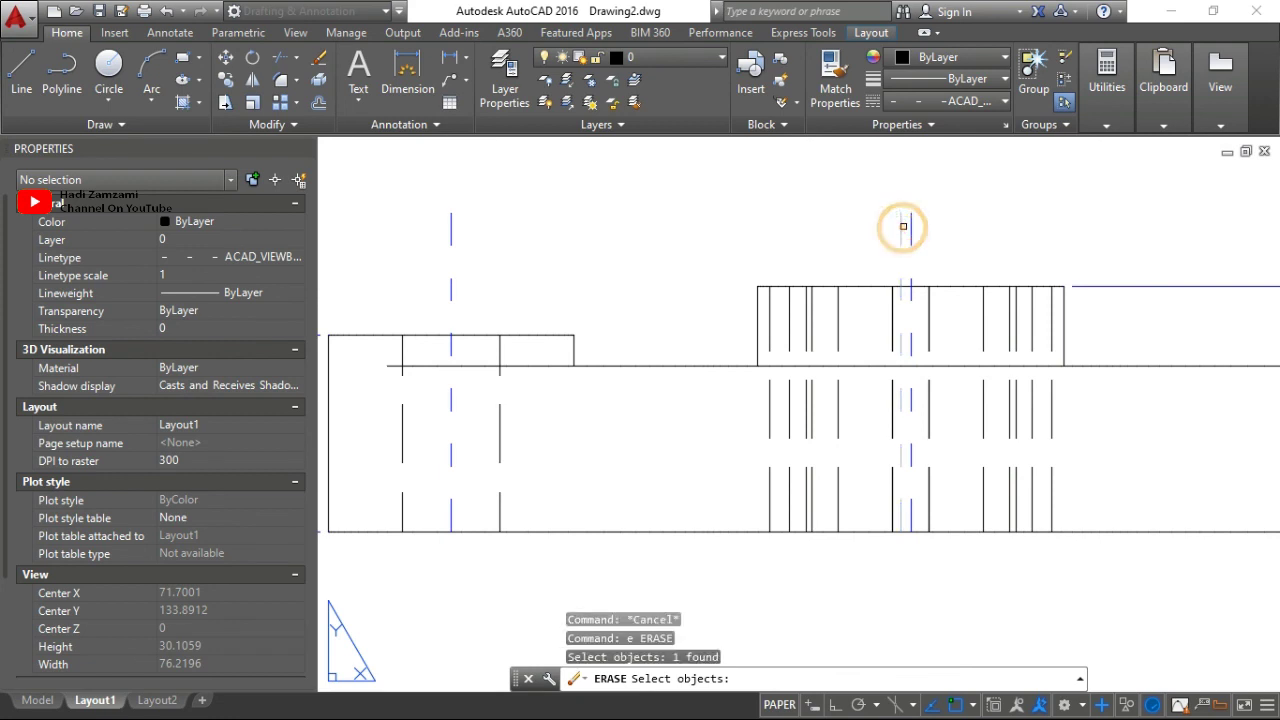
pyautogui.press('Return')
pyautogui.press('Escape')
# Stretch the left hole's centerline 5 units downward from its bottom grip.
pyautogui.moveTo(735, 431); pyautogui.dragTo(893, 397, button='middle')
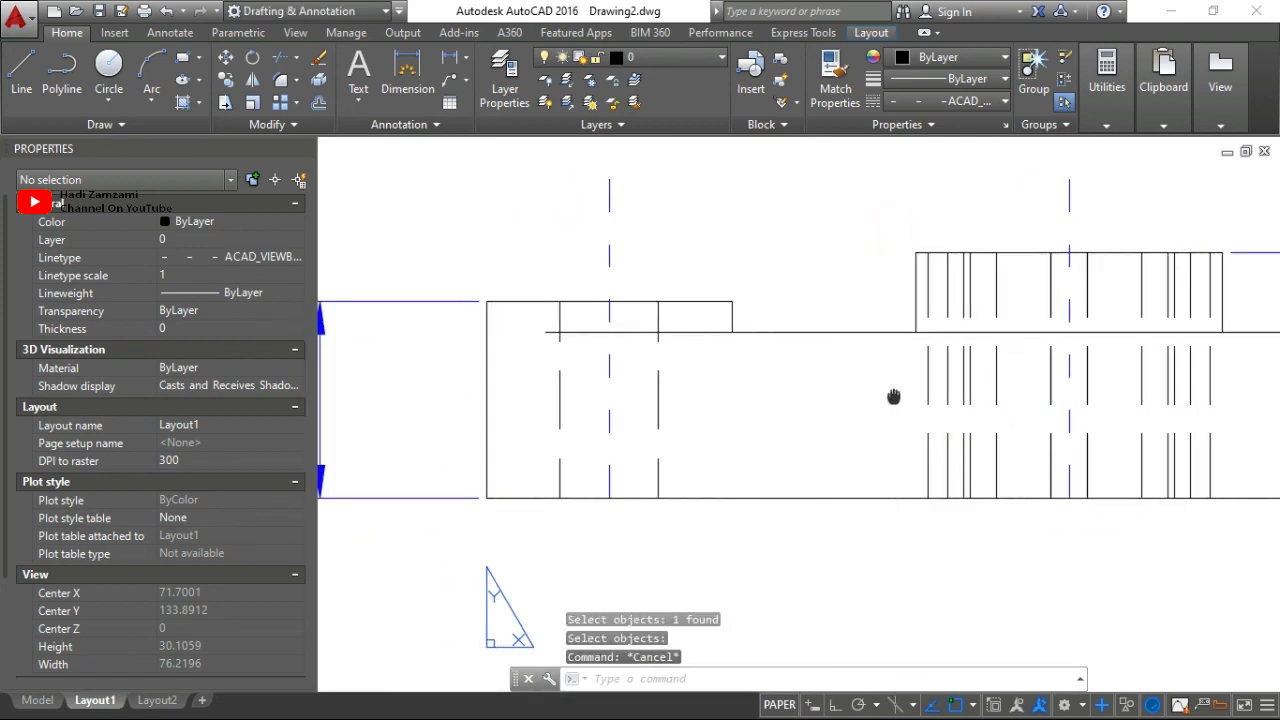
pyautogui.click(609, 478)
pyautogui.click(610, 499)
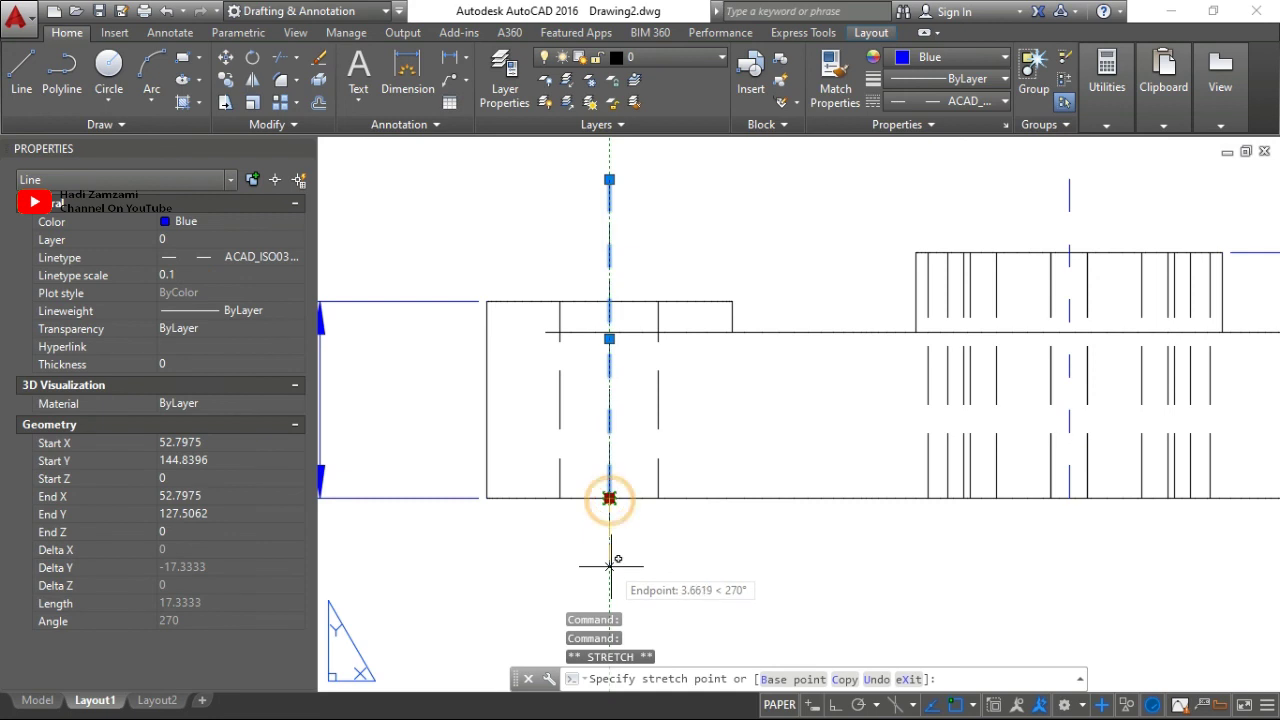
pyautogui.write('5')
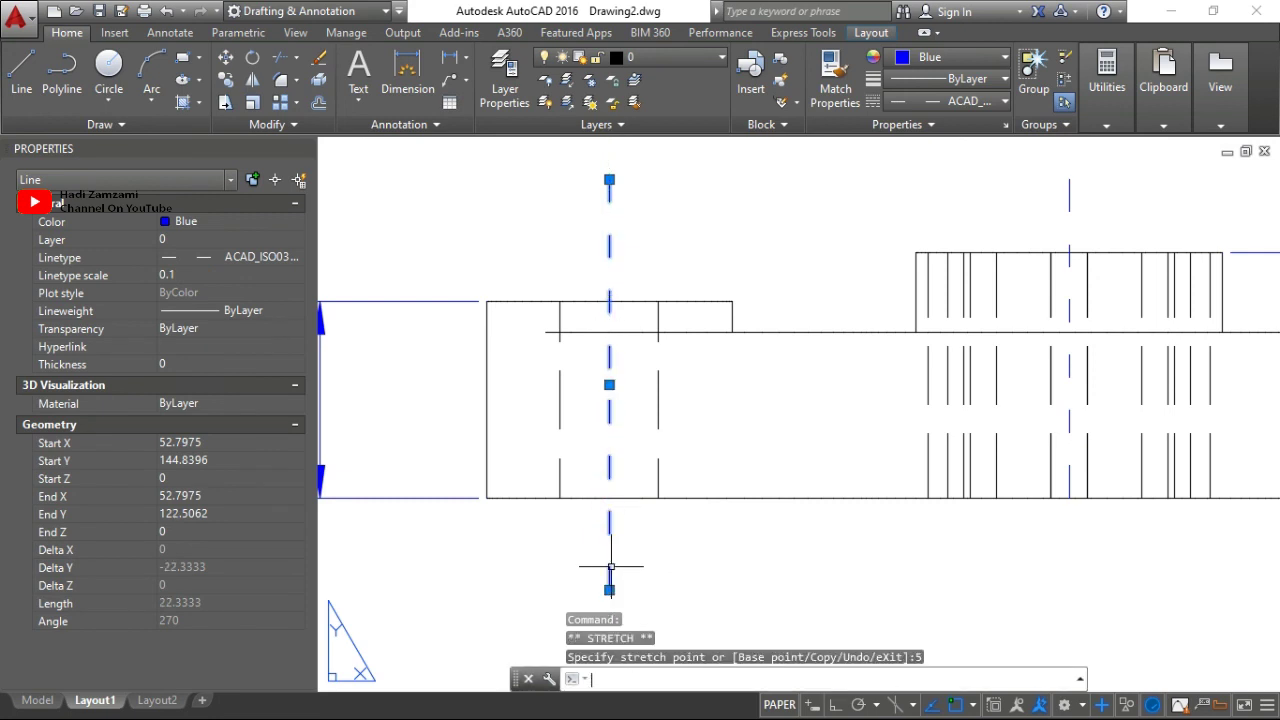
pyautogui.press('Return')
pyautogui.press('Escape')
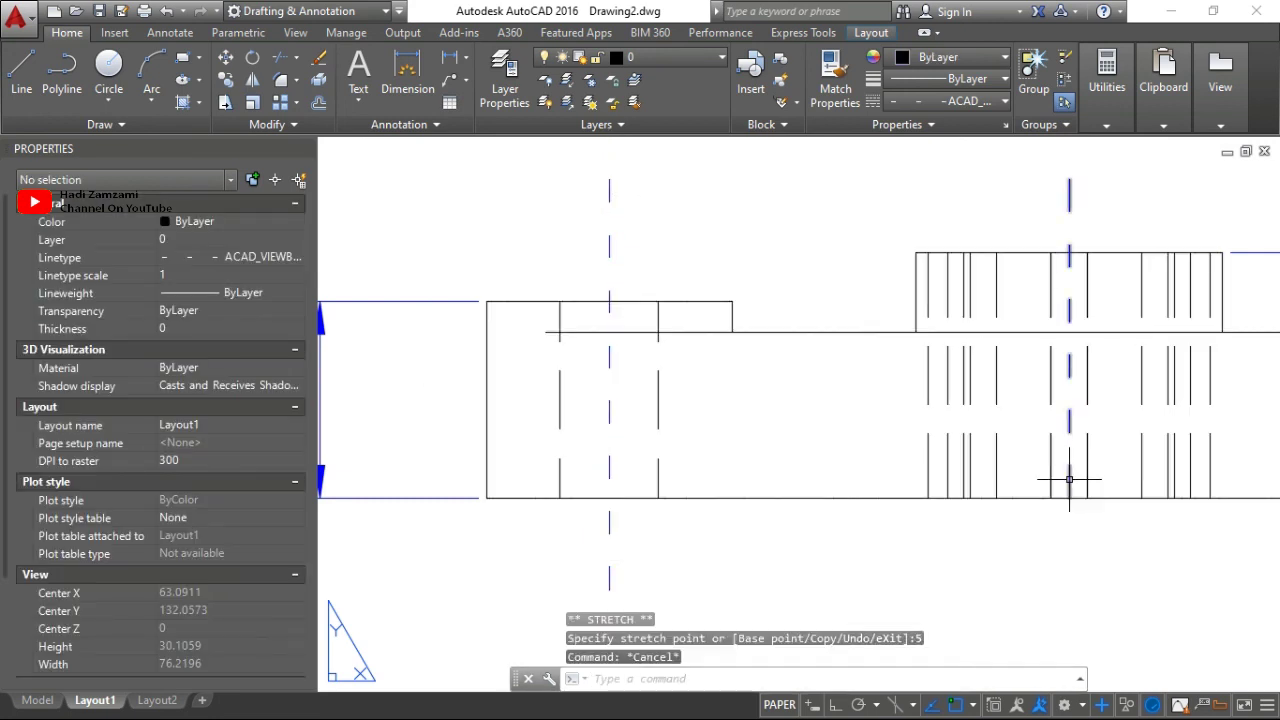
# Extend the middle hole's centerline 5 units down, redoing it after undoing the first try.
pyautogui.click(1069, 470)
pyautogui.click(1069, 497)
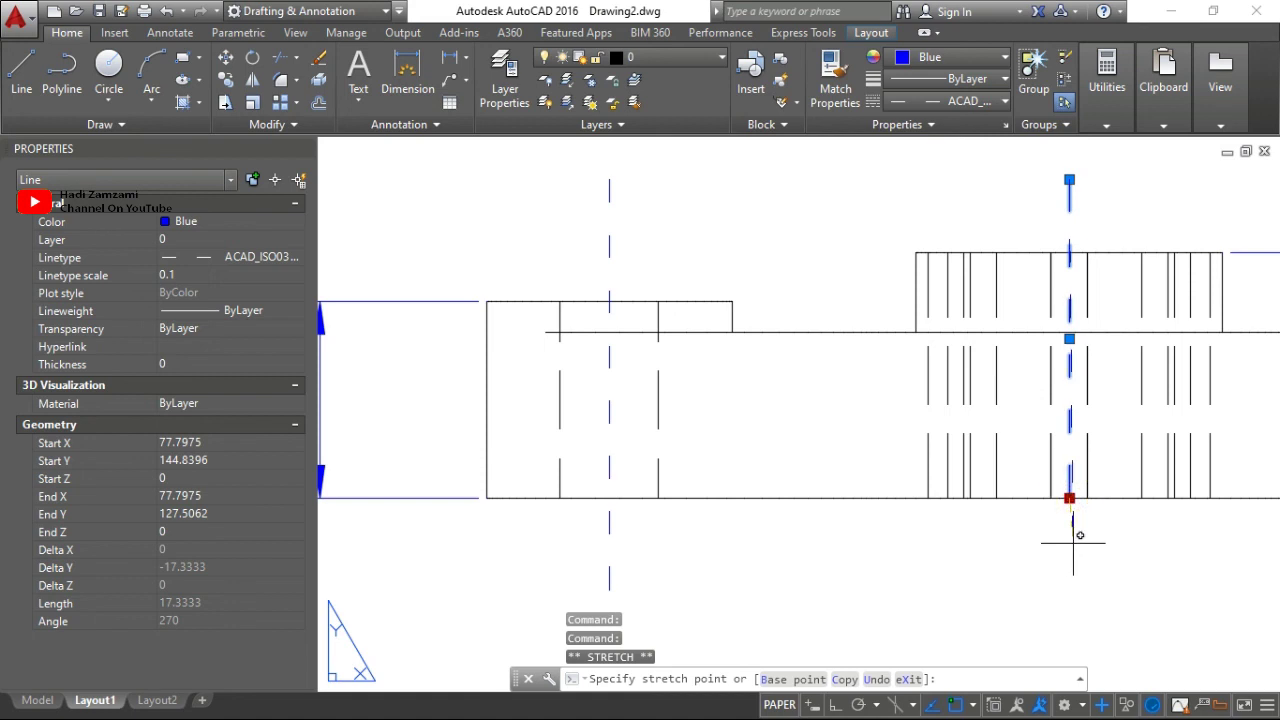
pyautogui.write('5')
pyautogui.press('Return')
pyautogui.hotkey('ctrl', 'z')
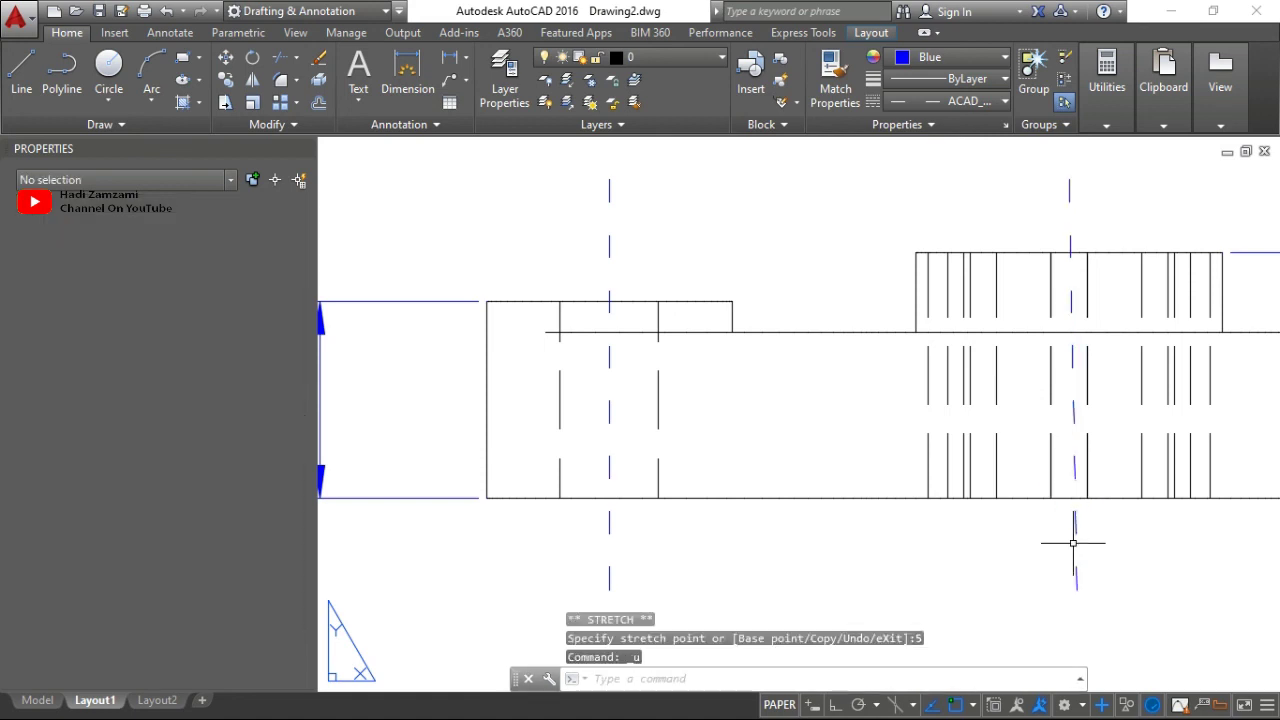
pyautogui.hotkey('ctrl', 'z')
pyautogui.hotkey('ctrl', 'z')
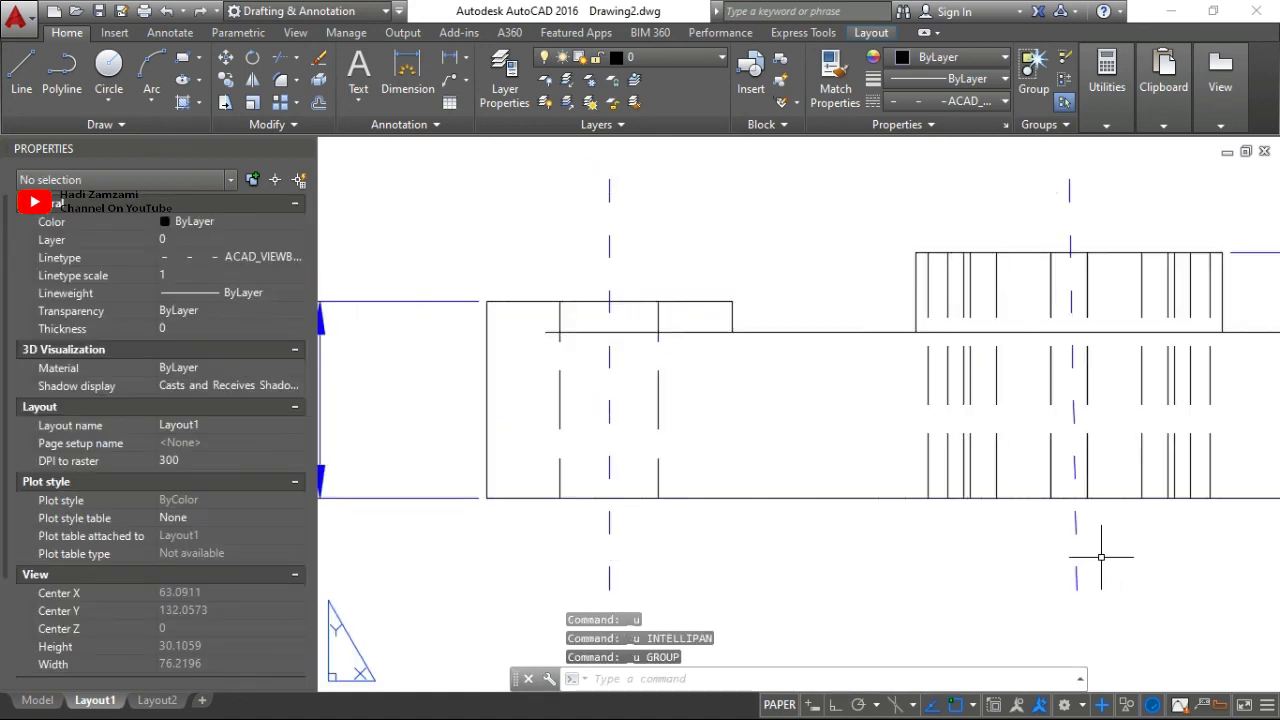
pyautogui.hotkey('ctrl', 'z')
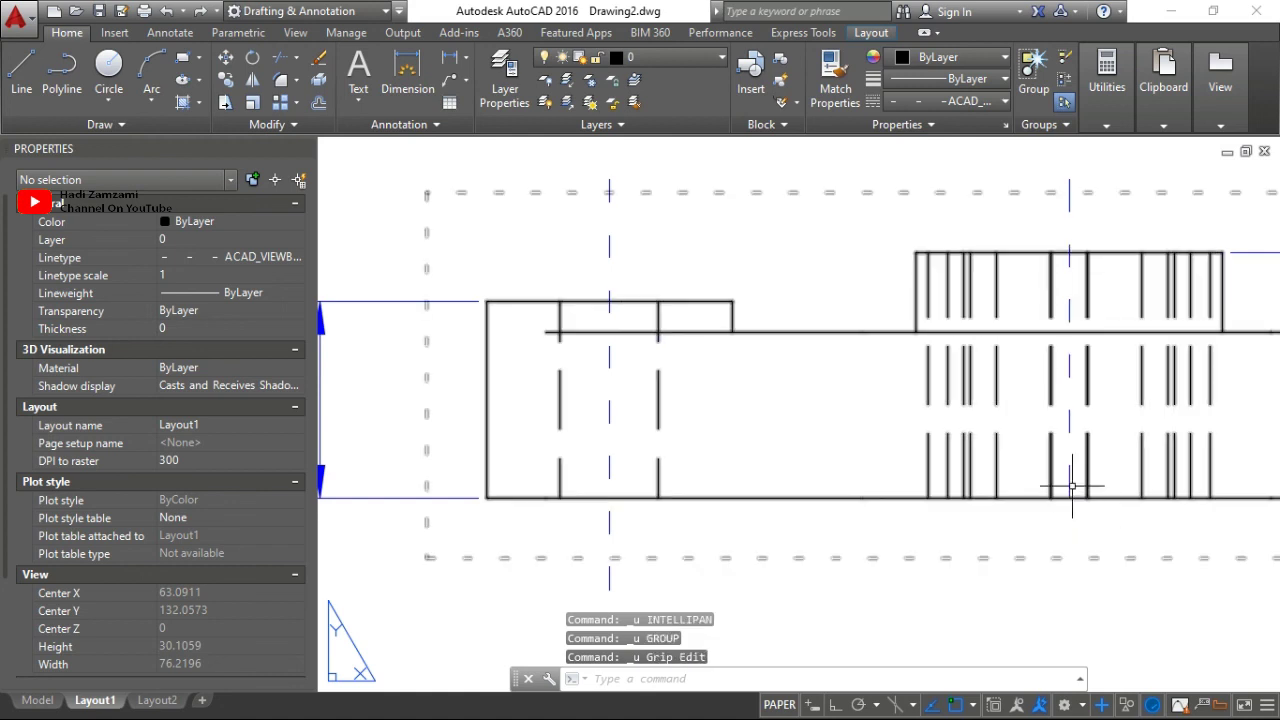
pyautogui.click(1072, 487)
pyautogui.click(1069, 497)
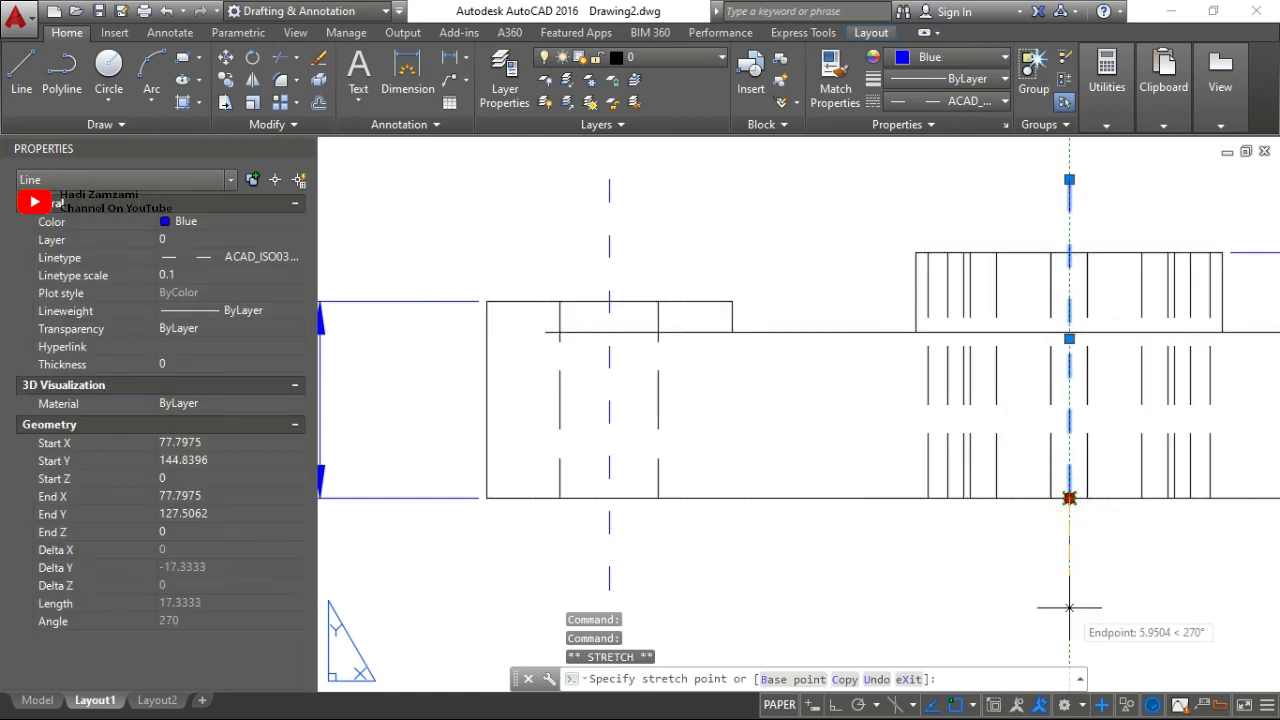
pyautogui.write('5')
pyautogui.press('Return')
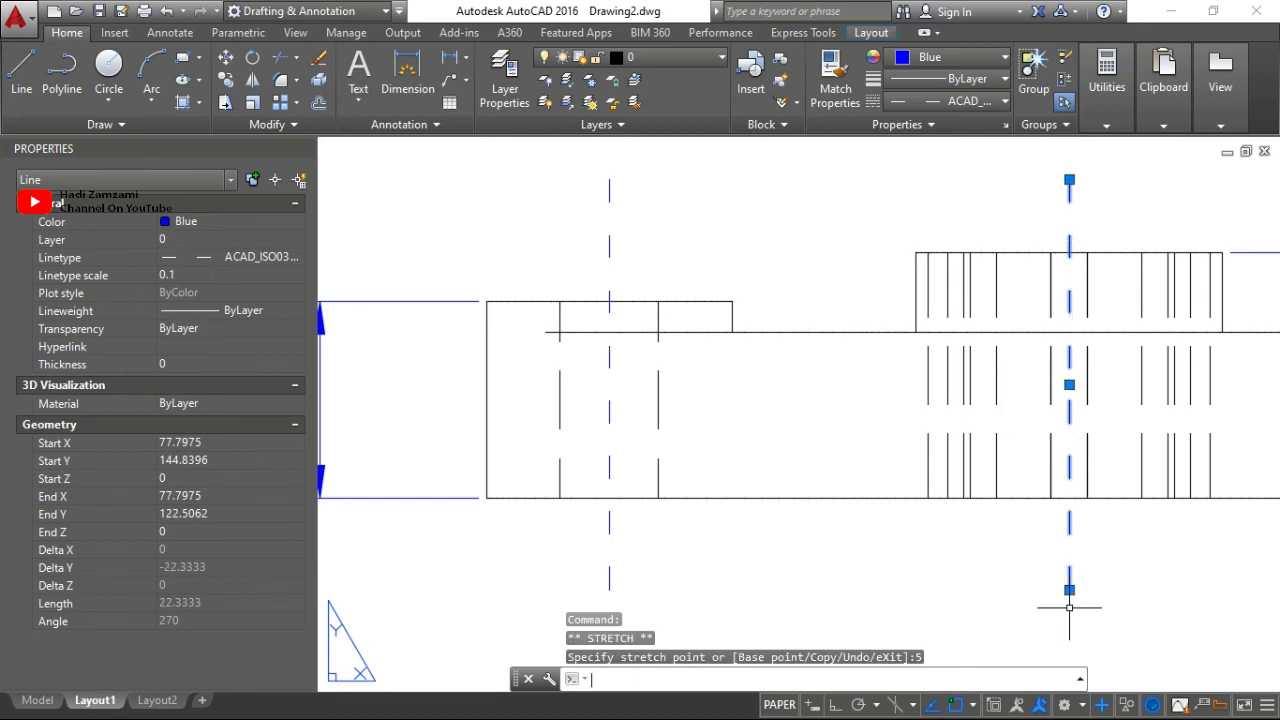
# Stretch the rightmost hole's centerline 5 units below the bottom edge.
pyautogui.scroll(-2, 600, 500)
pyautogui.moveTo(1064, 572); pyautogui.dragTo(820, 575, button='middle')
pyautogui.press('Escape')
pyautogui.click(1015, 500)
pyautogui.press('Escape')
pyautogui.click(1013, 480)
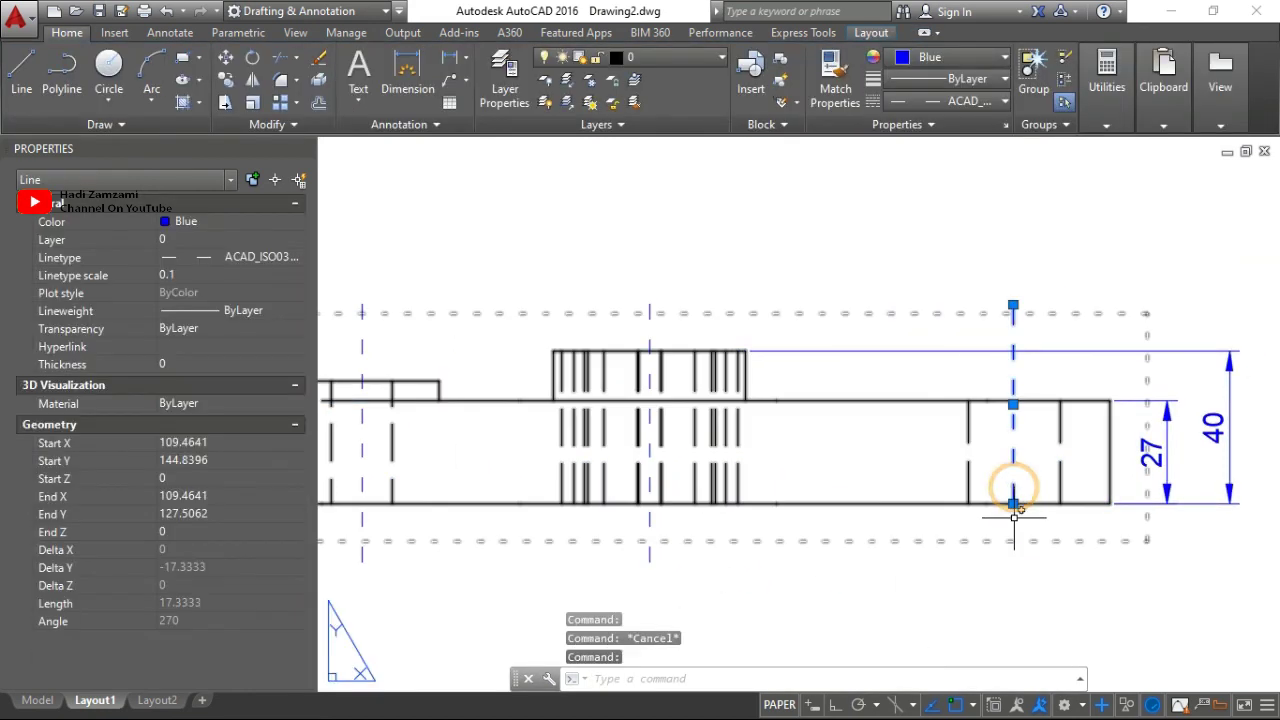
pyautogui.click(1013, 503)
pyautogui.write('5')
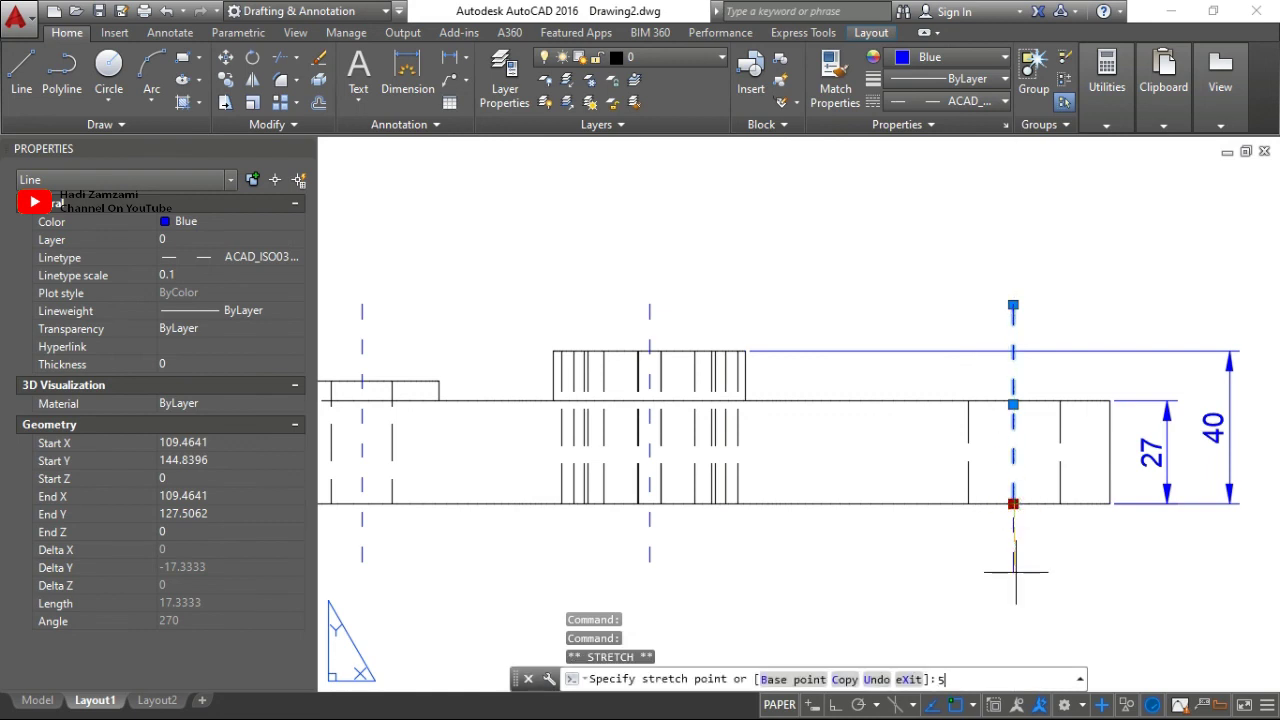
pyautogui.press('Escape')
pyautogui.press('Escape')
pyautogui.scroll(-3, 1014, 572)
pyautogui.scroll(2, 1006, 586)
pyautogui.moveTo(1006, 586); pyautogui.dragTo(976, 327, button='middle')
# Close the Properties palette.
pyautogui.scroll(-2, 740, 330)
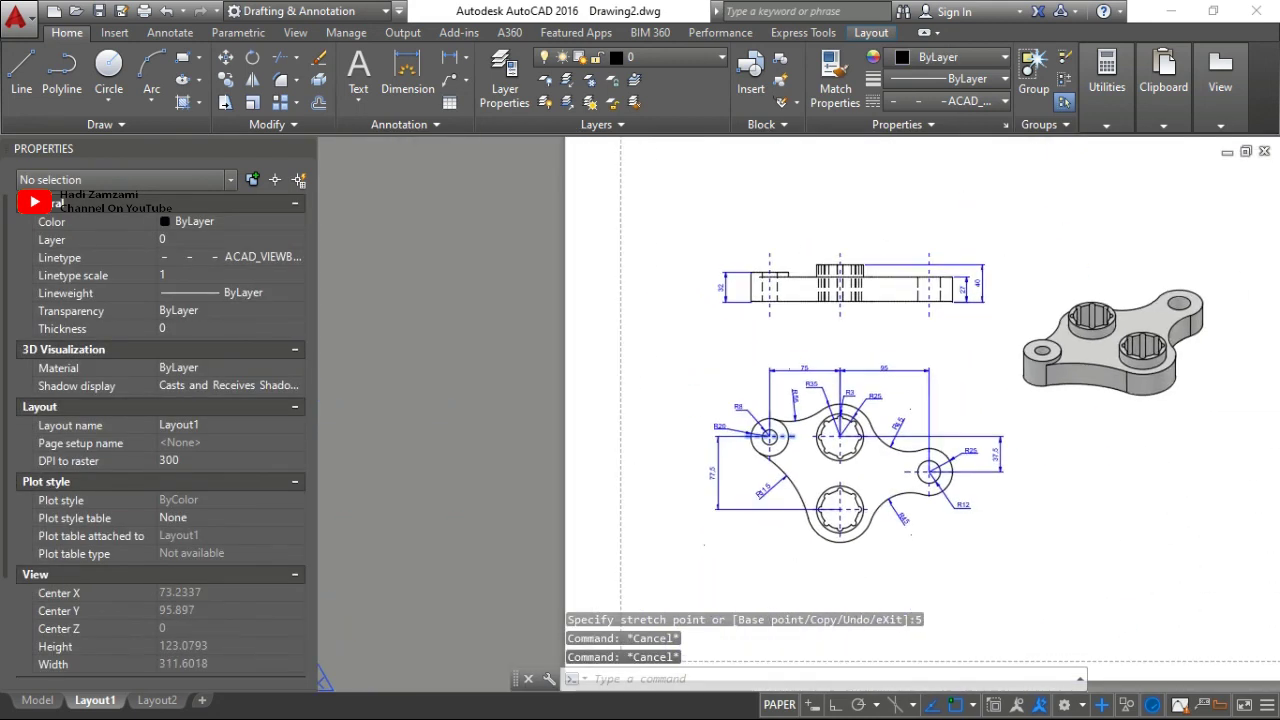
pyautogui.moveTo(740, 330); pyautogui.dragTo(645, 330, button='middle')
pyautogui.scroll(2, 560, 400)
pyautogui.moveTo(560, 400); pyautogui.dragTo(450, 400, button='middle')
pyautogui.click(305, 148)
# Zoom Window onto the plate drawings, dock the command line at the bottom, and zoom to extents.
pyautogui.write('z')
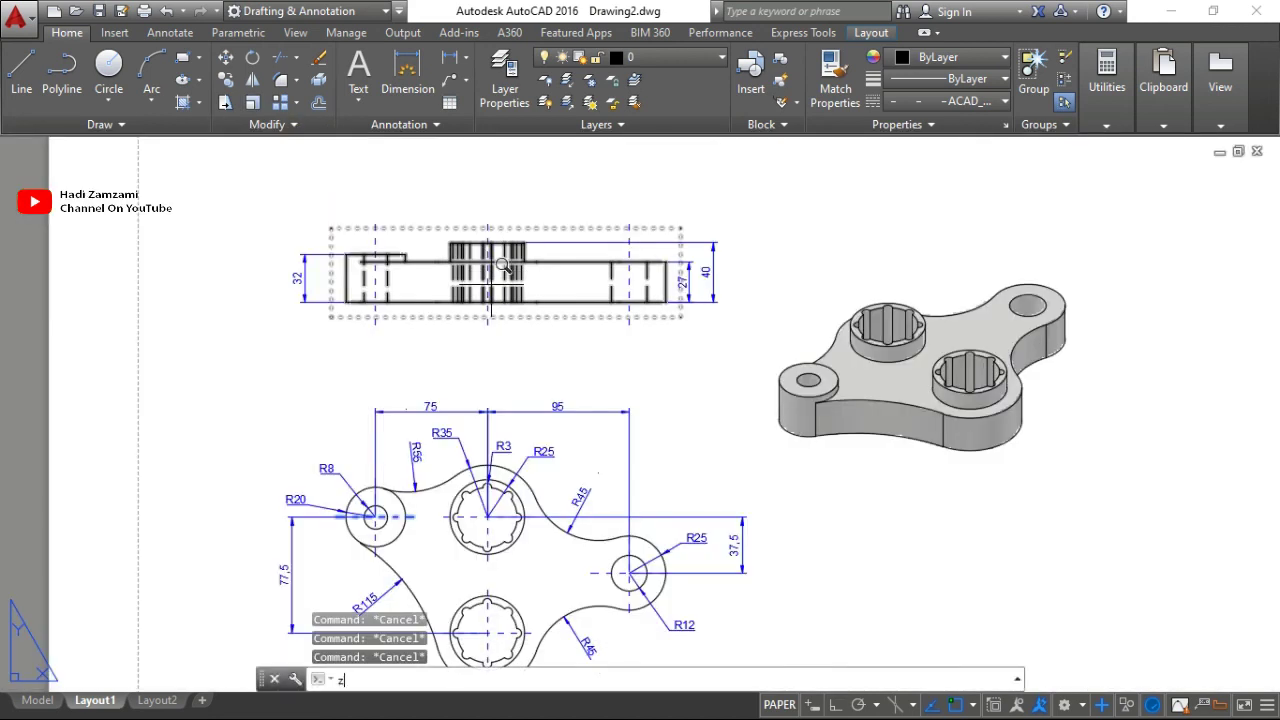
pyautogui.press('Return')
pyautogui.write('w')
pyautogui.press('Return')
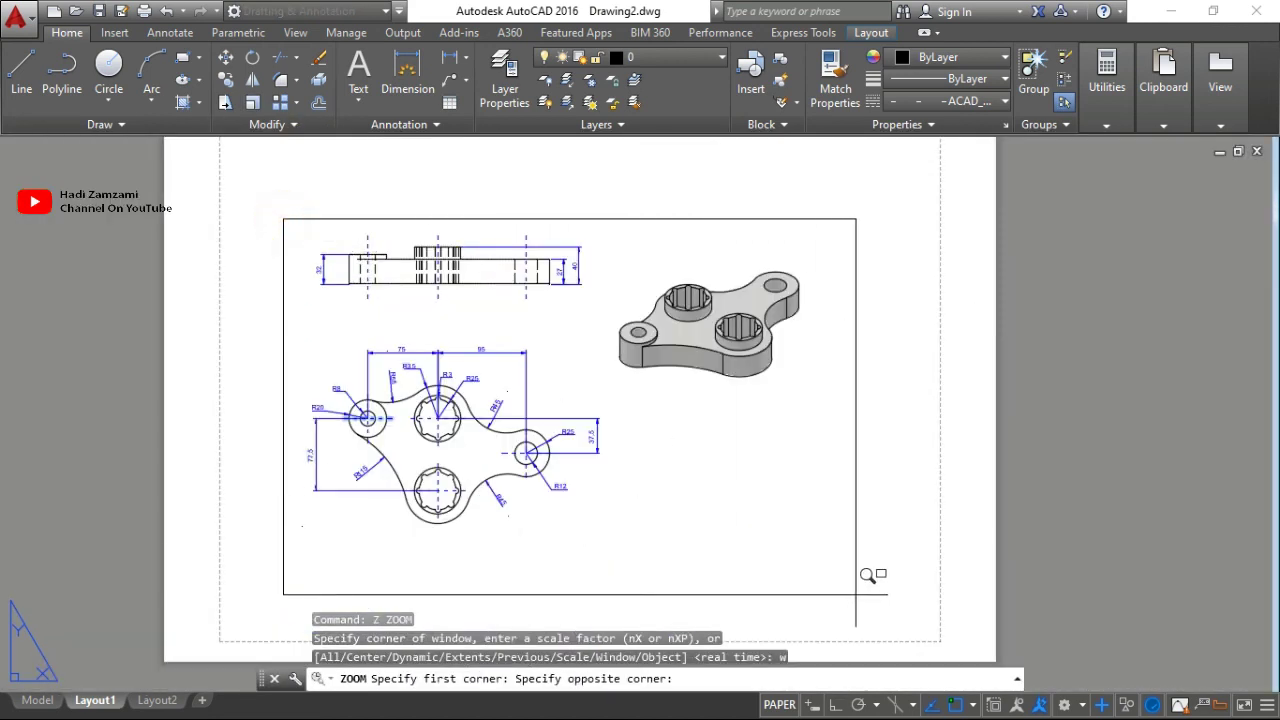
pyautogui.click(870, 535)
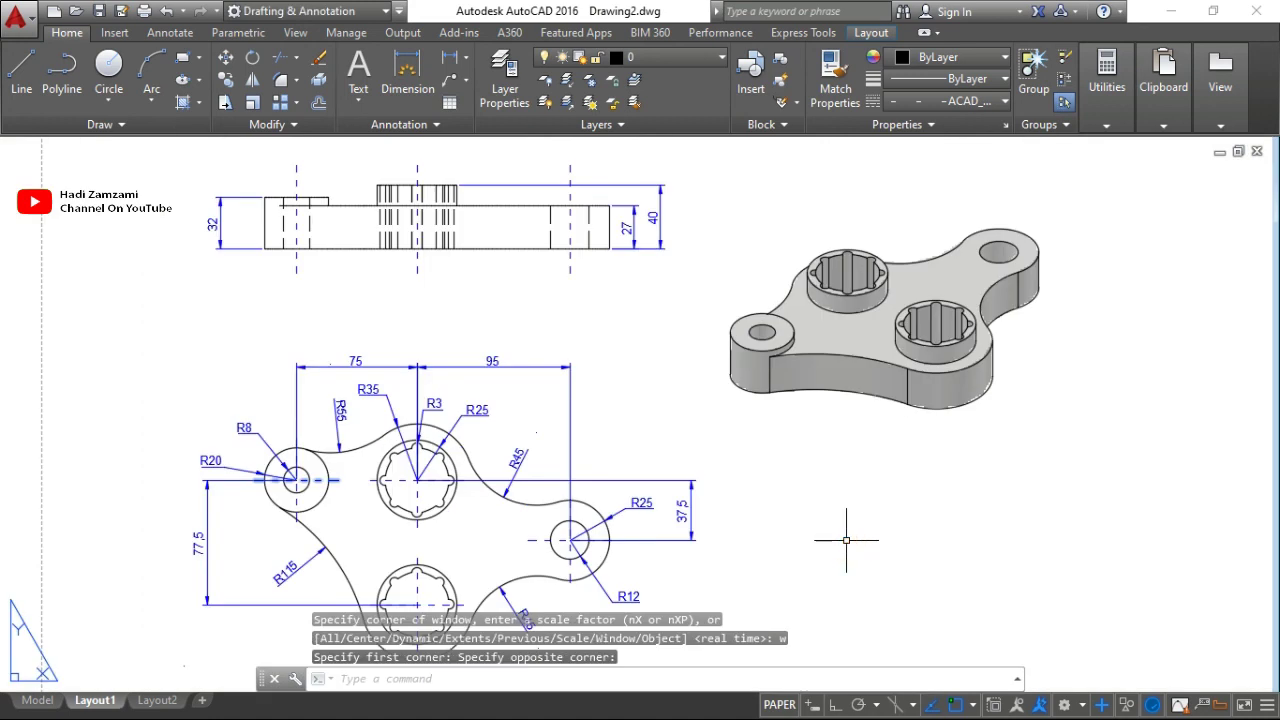
pyautogui.moveTo(262, 684); pyautogui.dragTo(258, 692)
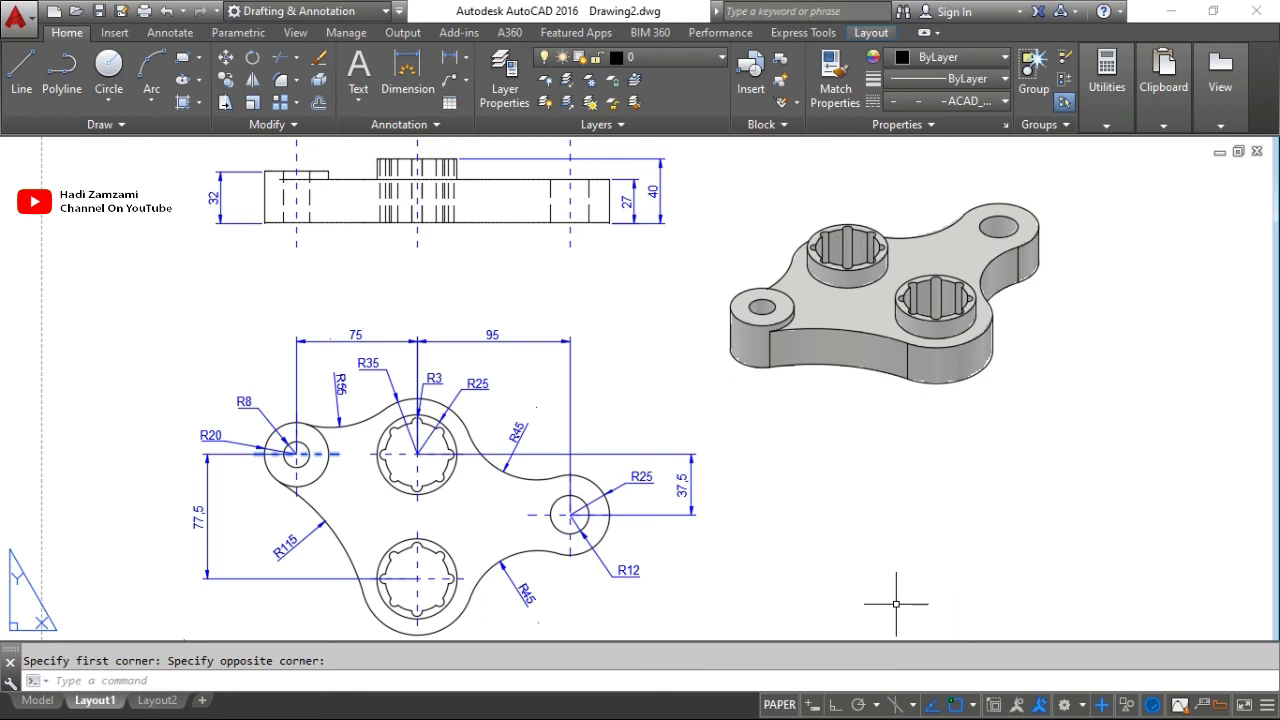
pyautogui.middleClick(829, 443)
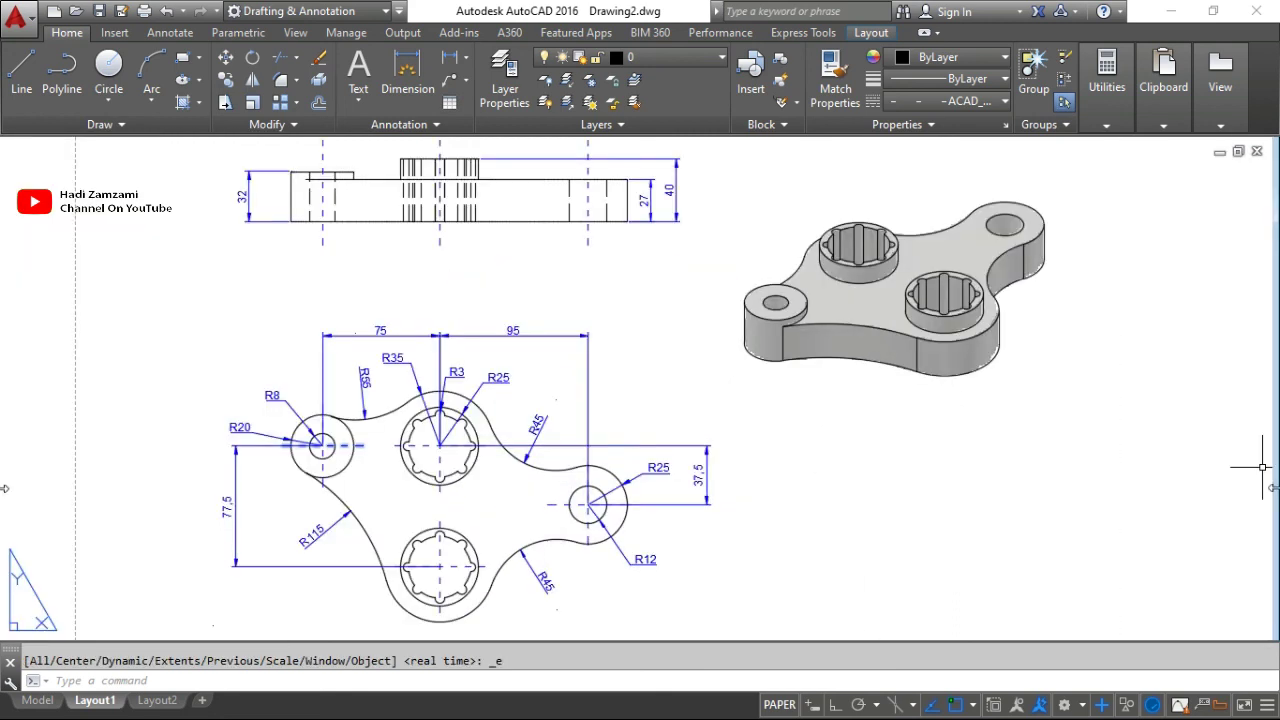